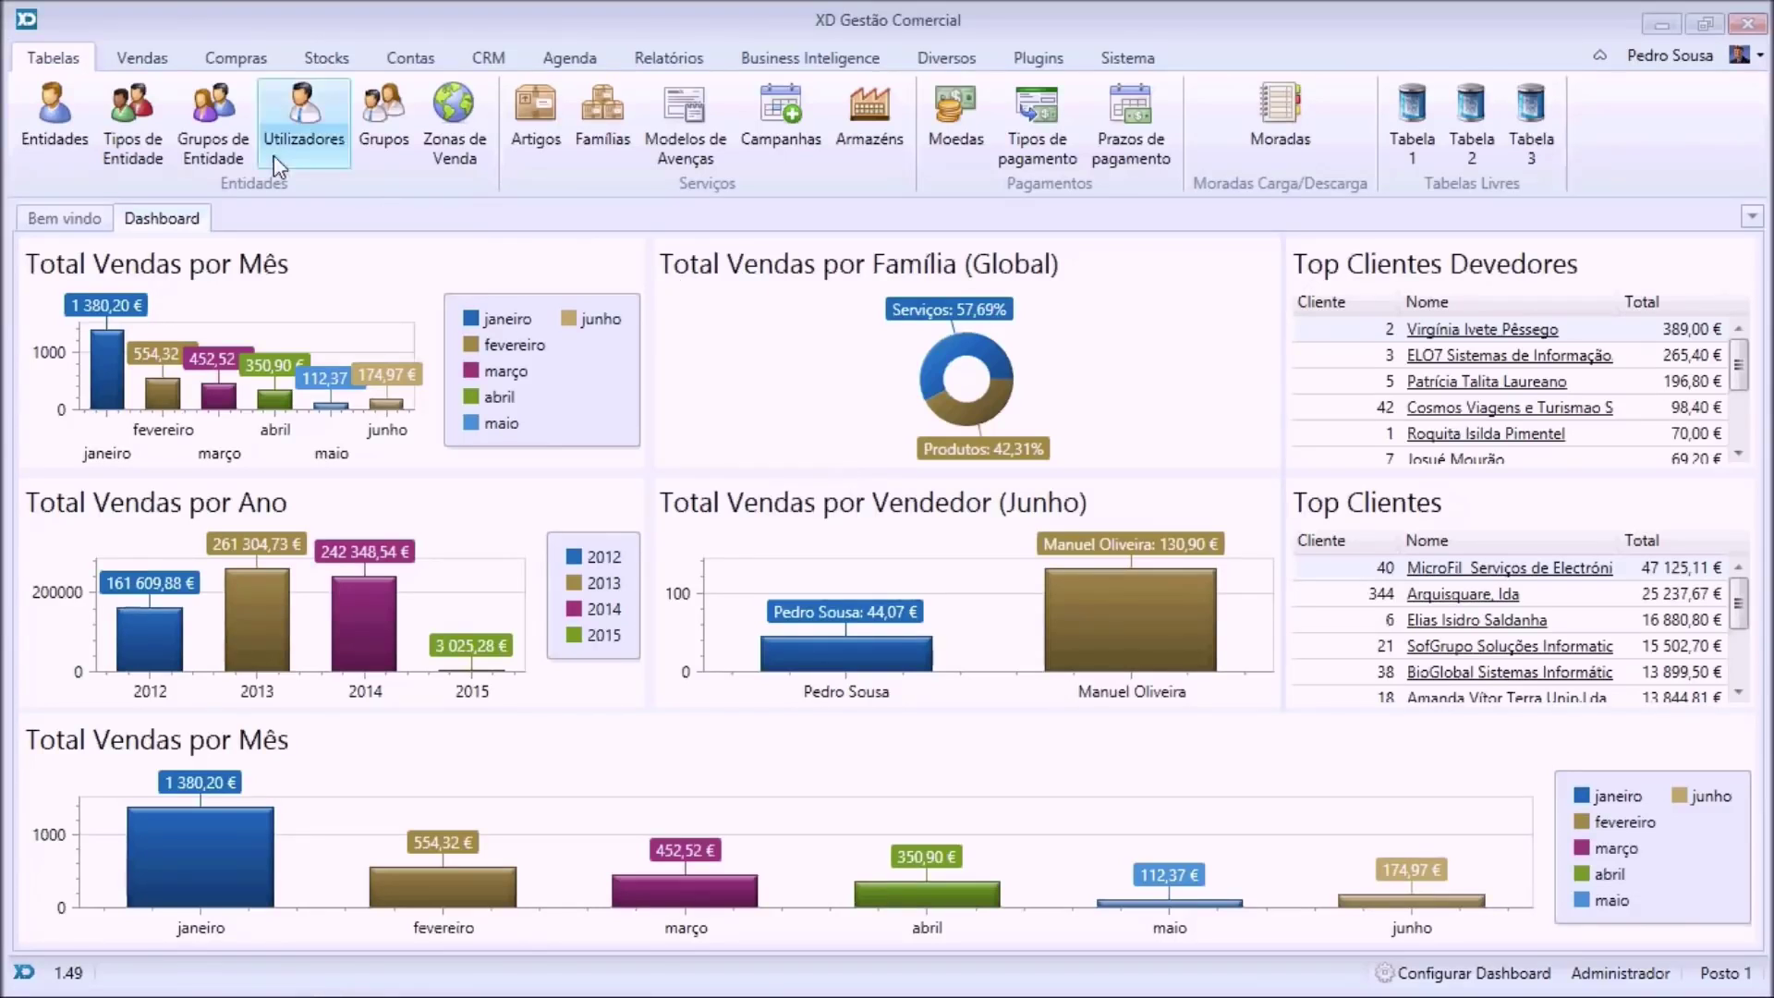
Switch to the Vendas ribbon tab to show the invoice and other sales document types.
left_click(144, 59)
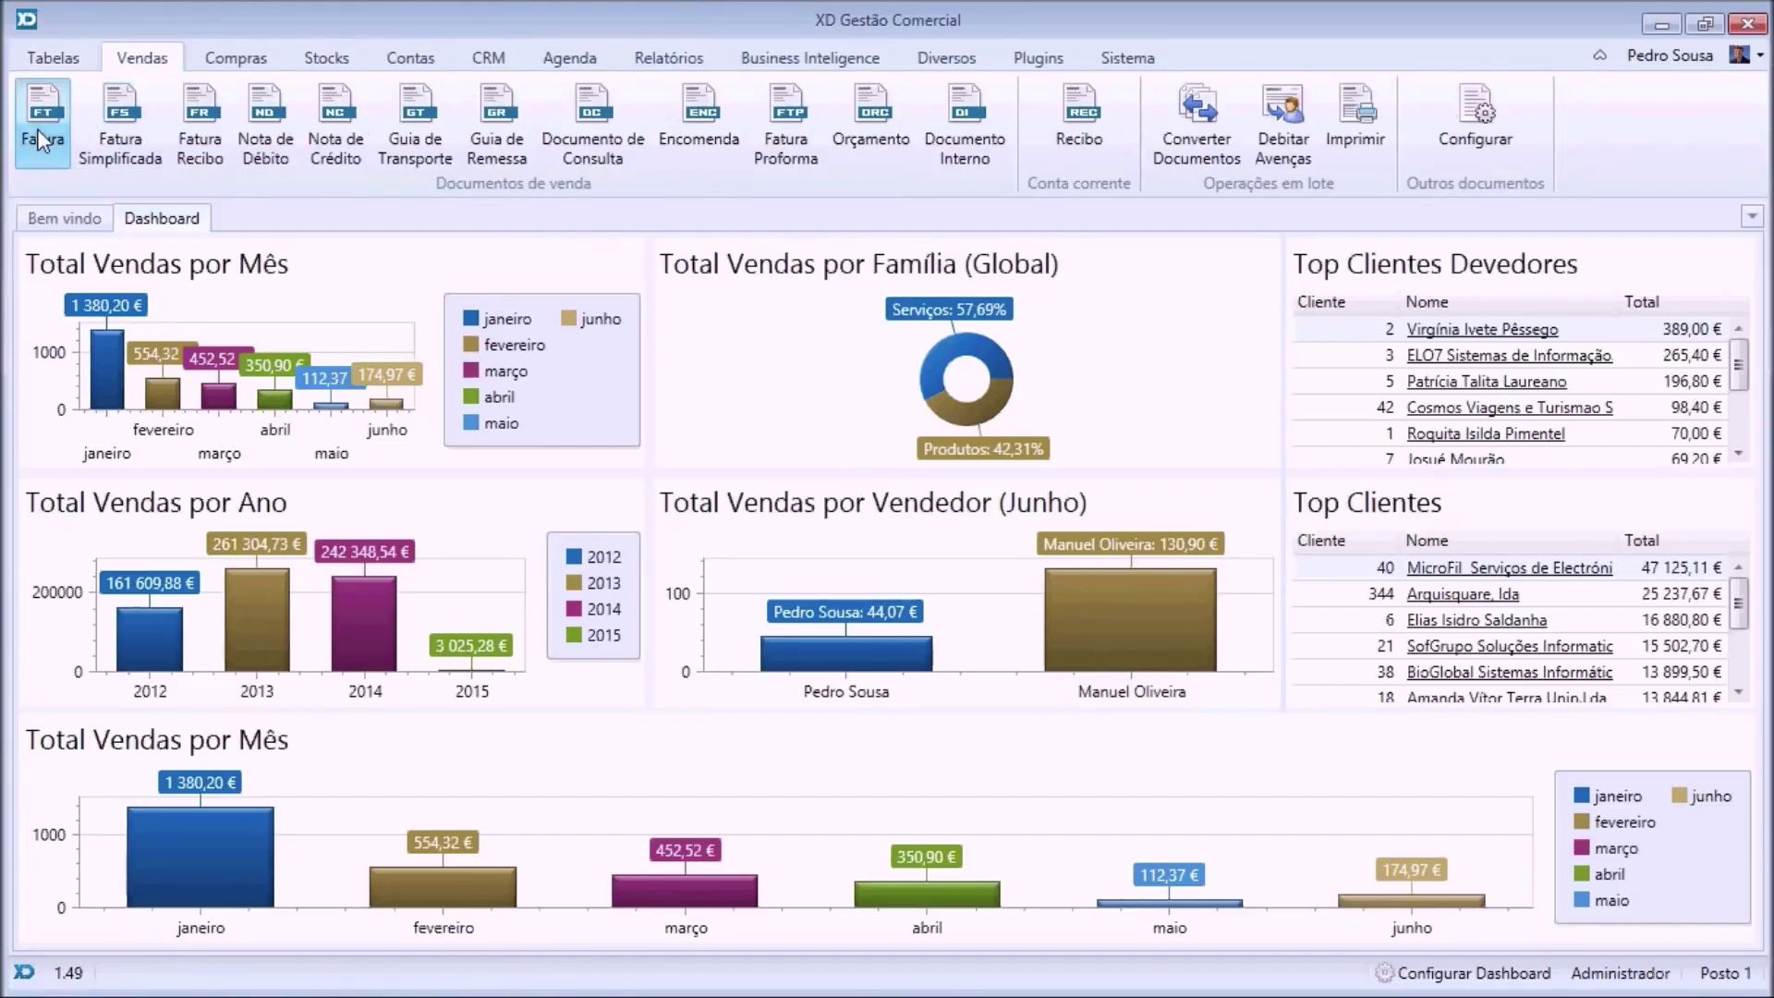
Create invoice 10904 for client 1 with one SM58 microphone at 12,00 €, saved without printing.
left_click(41, 137)
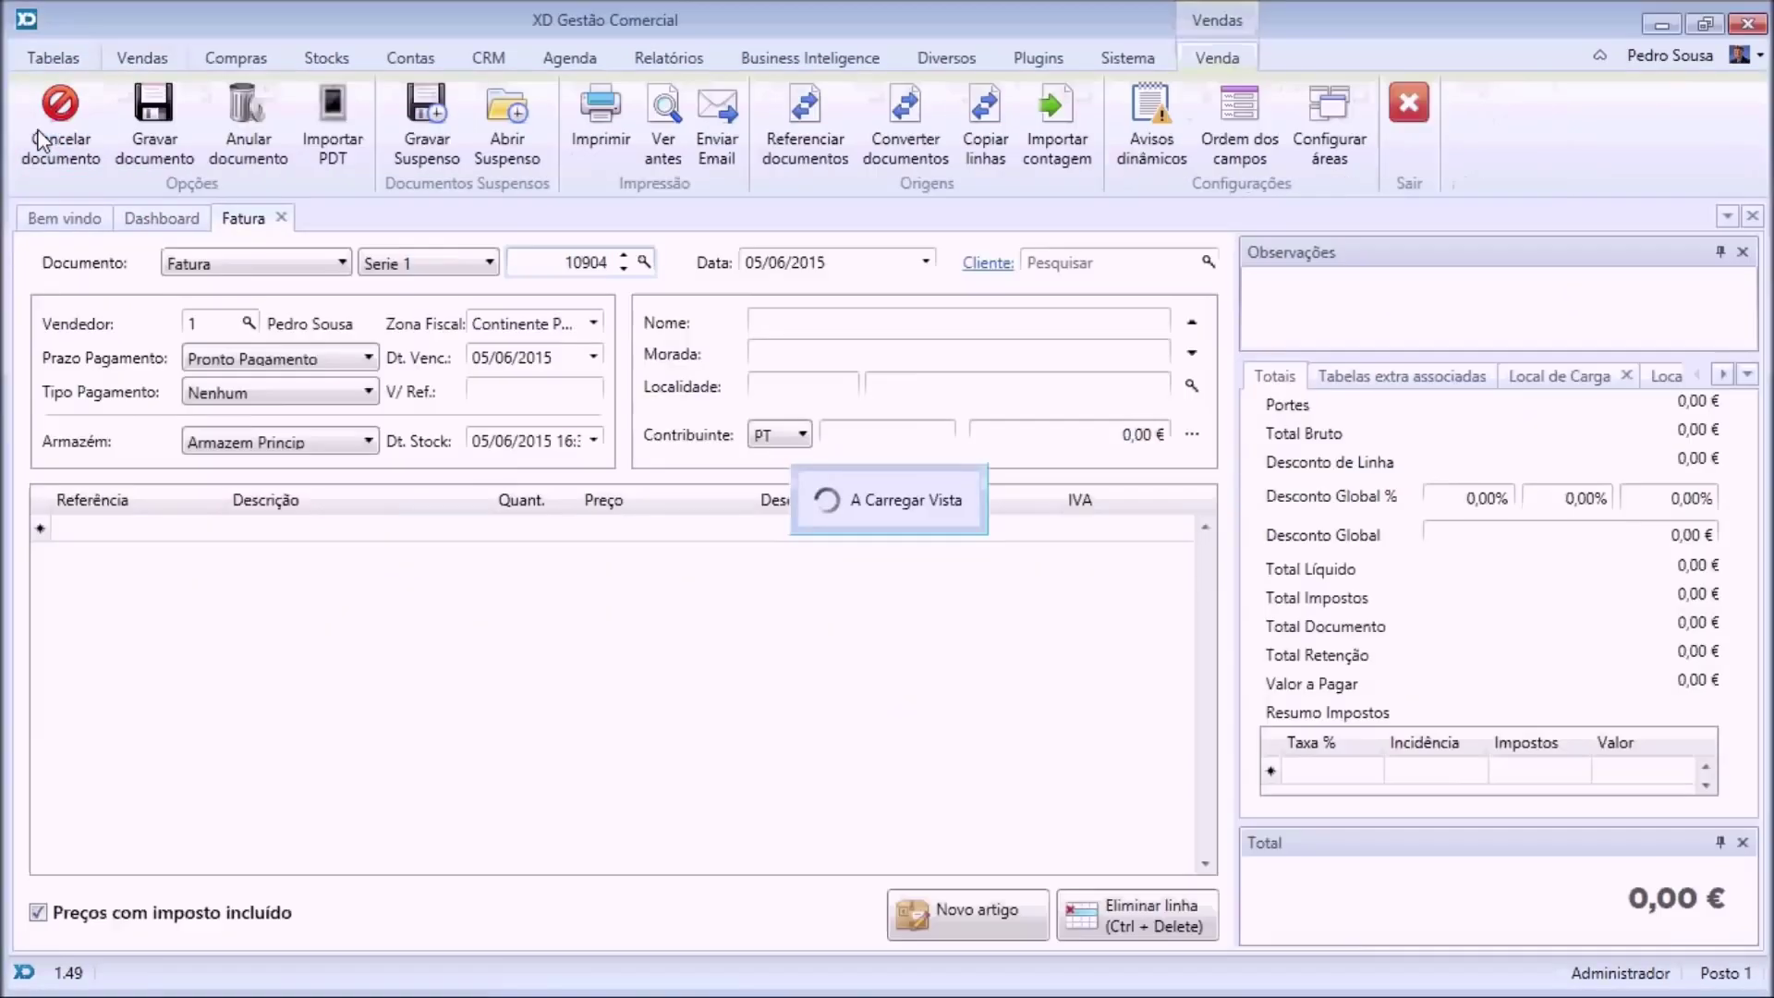
left_click(1208, 262)
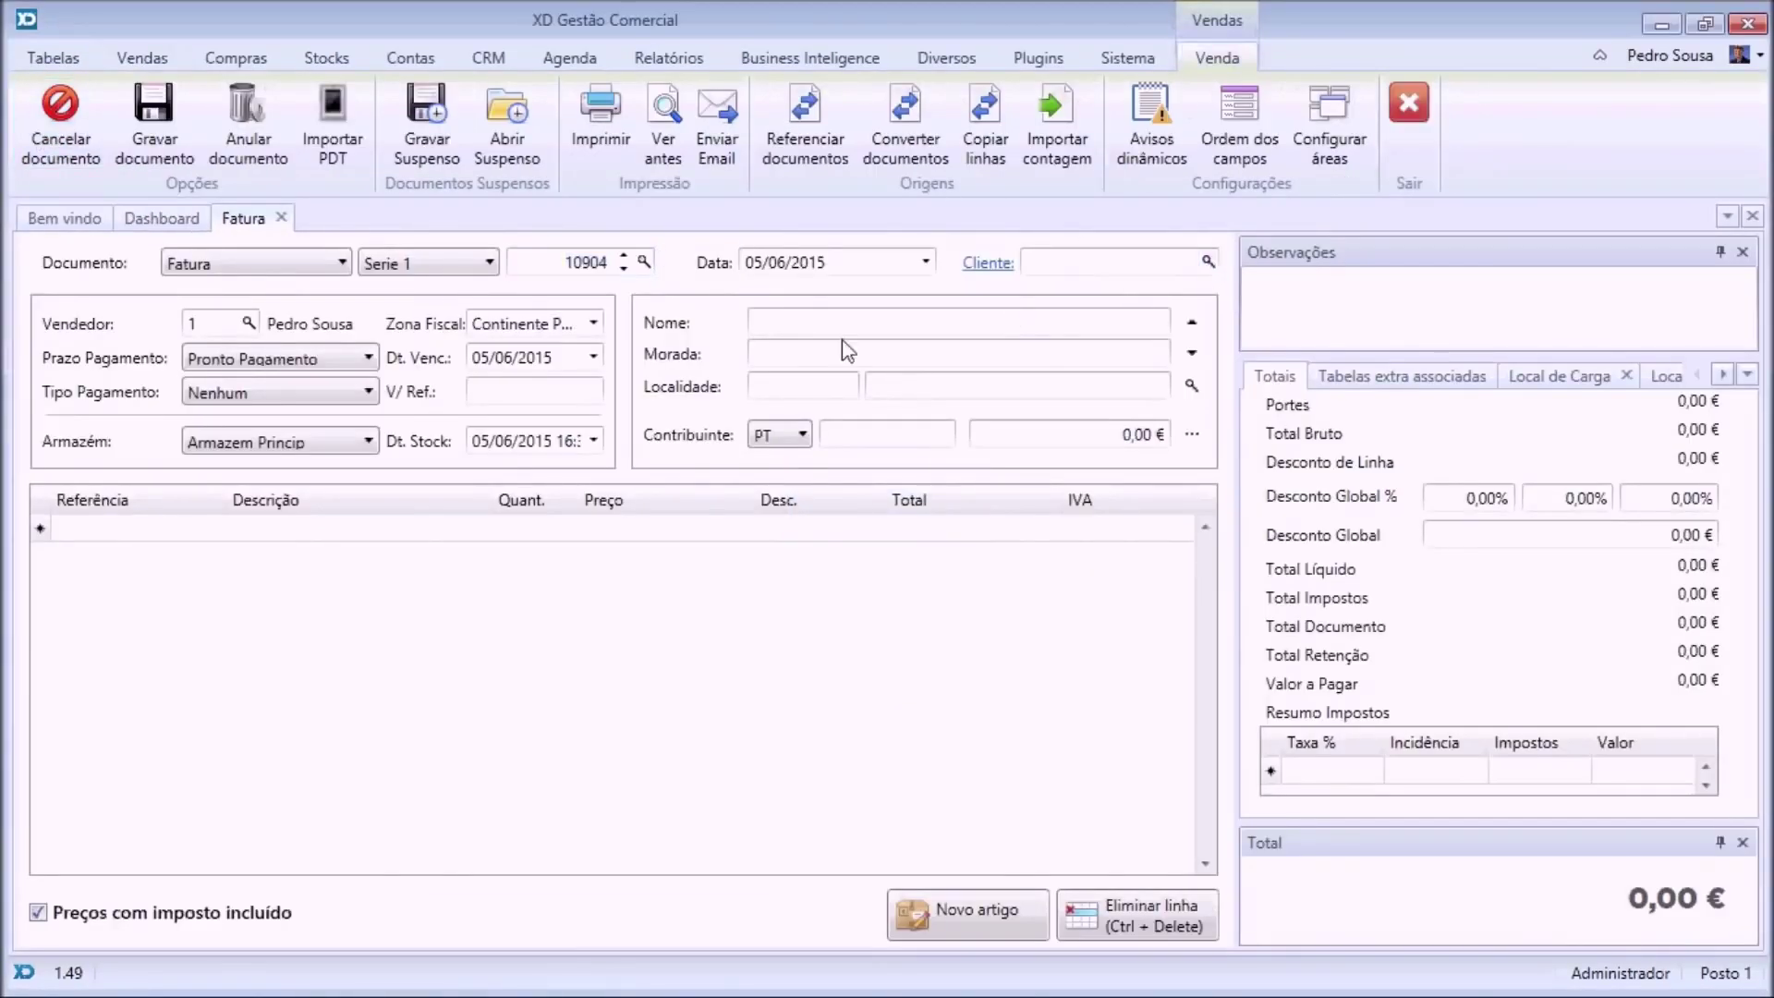
double_click(634, 348)
left_click(190, 530)
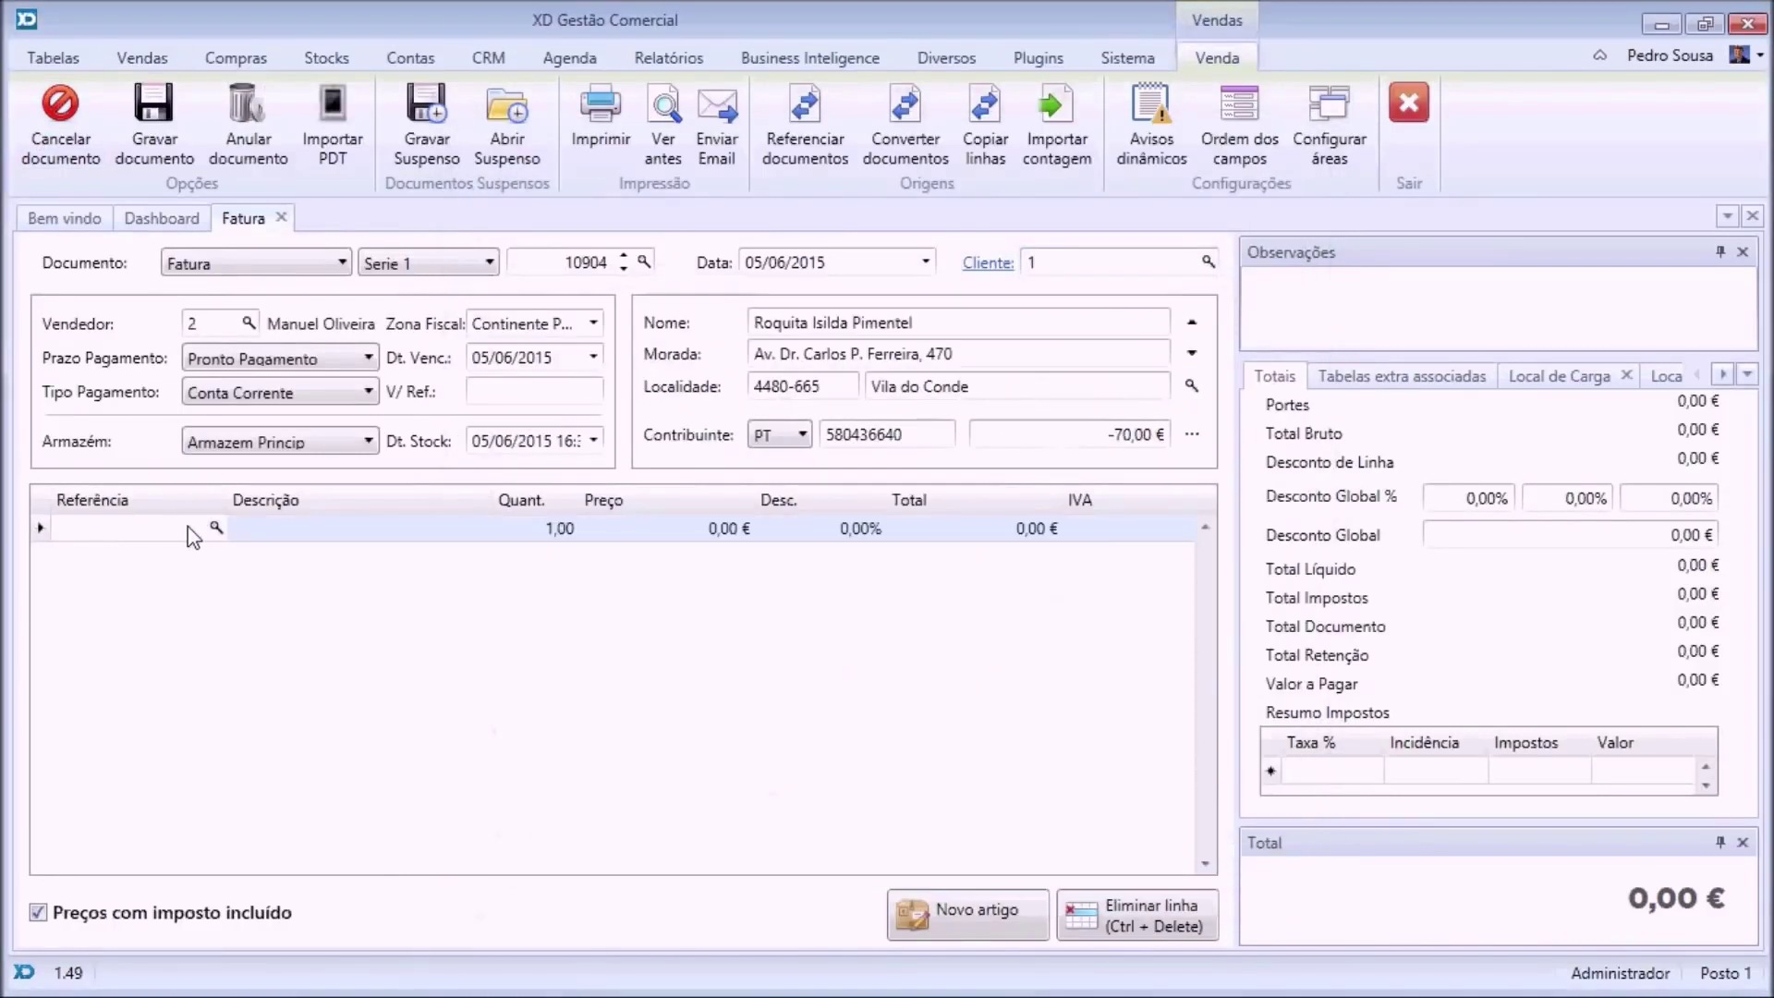
left_click(217, 528)
double_click(551, 428)
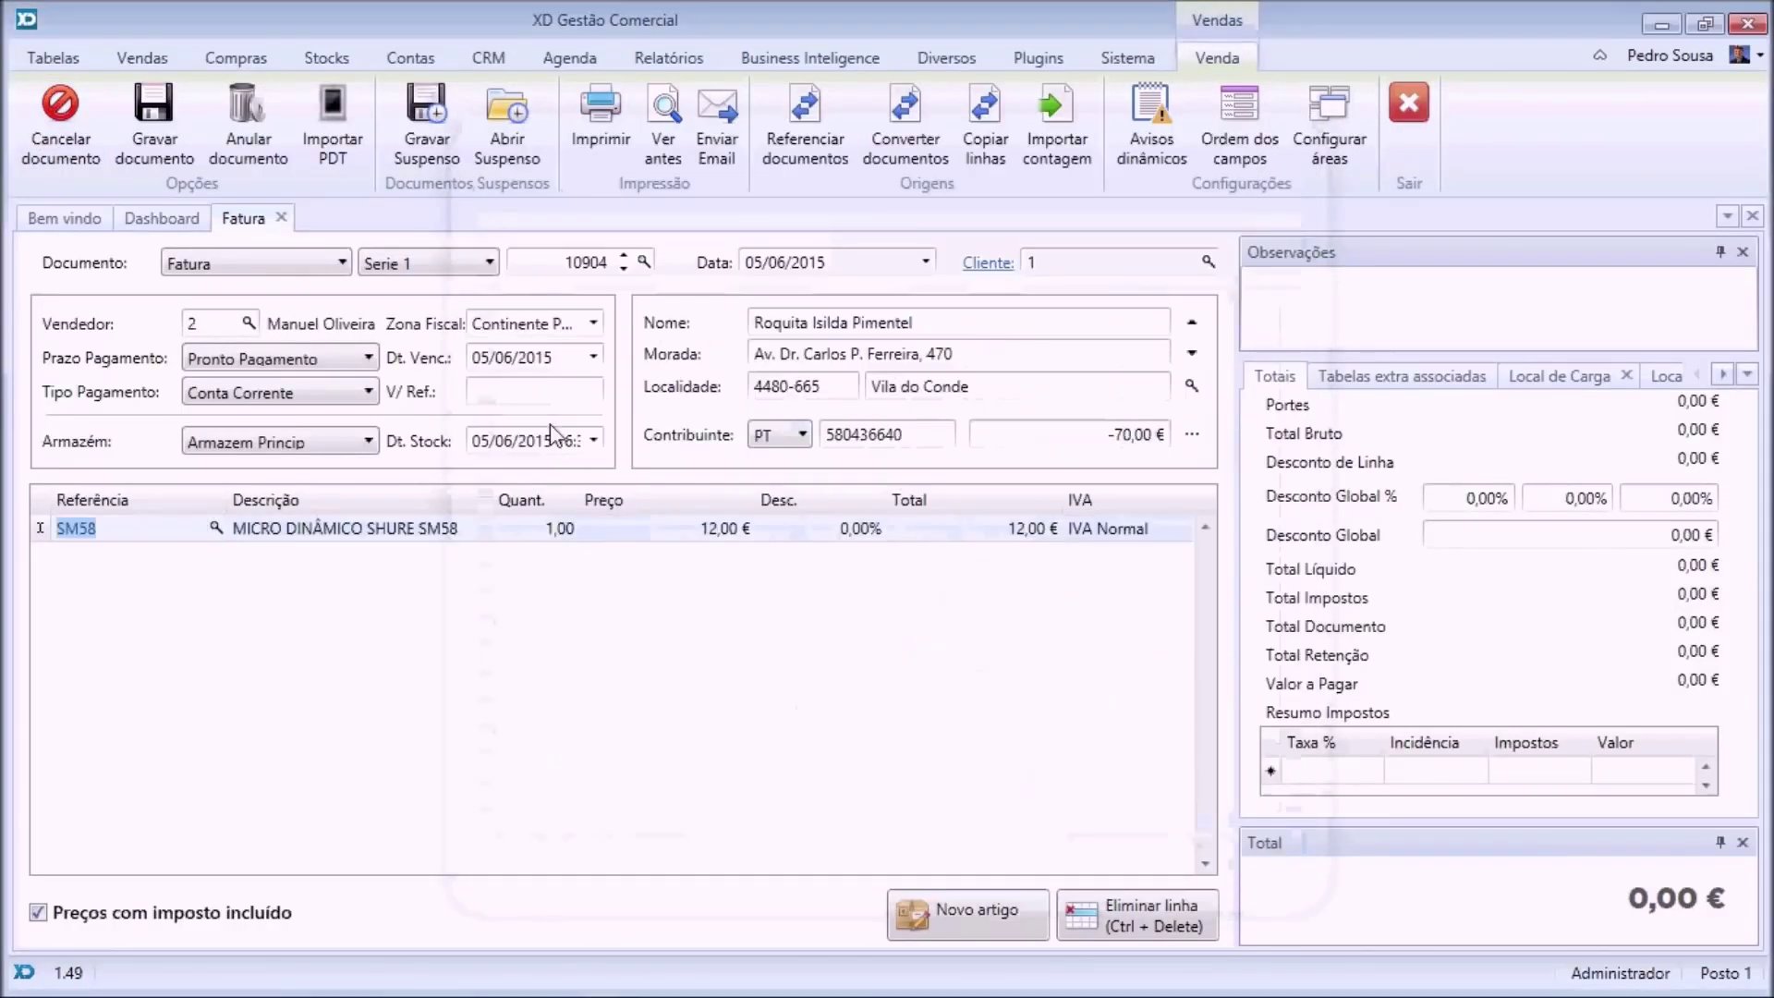
key("Return")
key("Return")
key("Return")
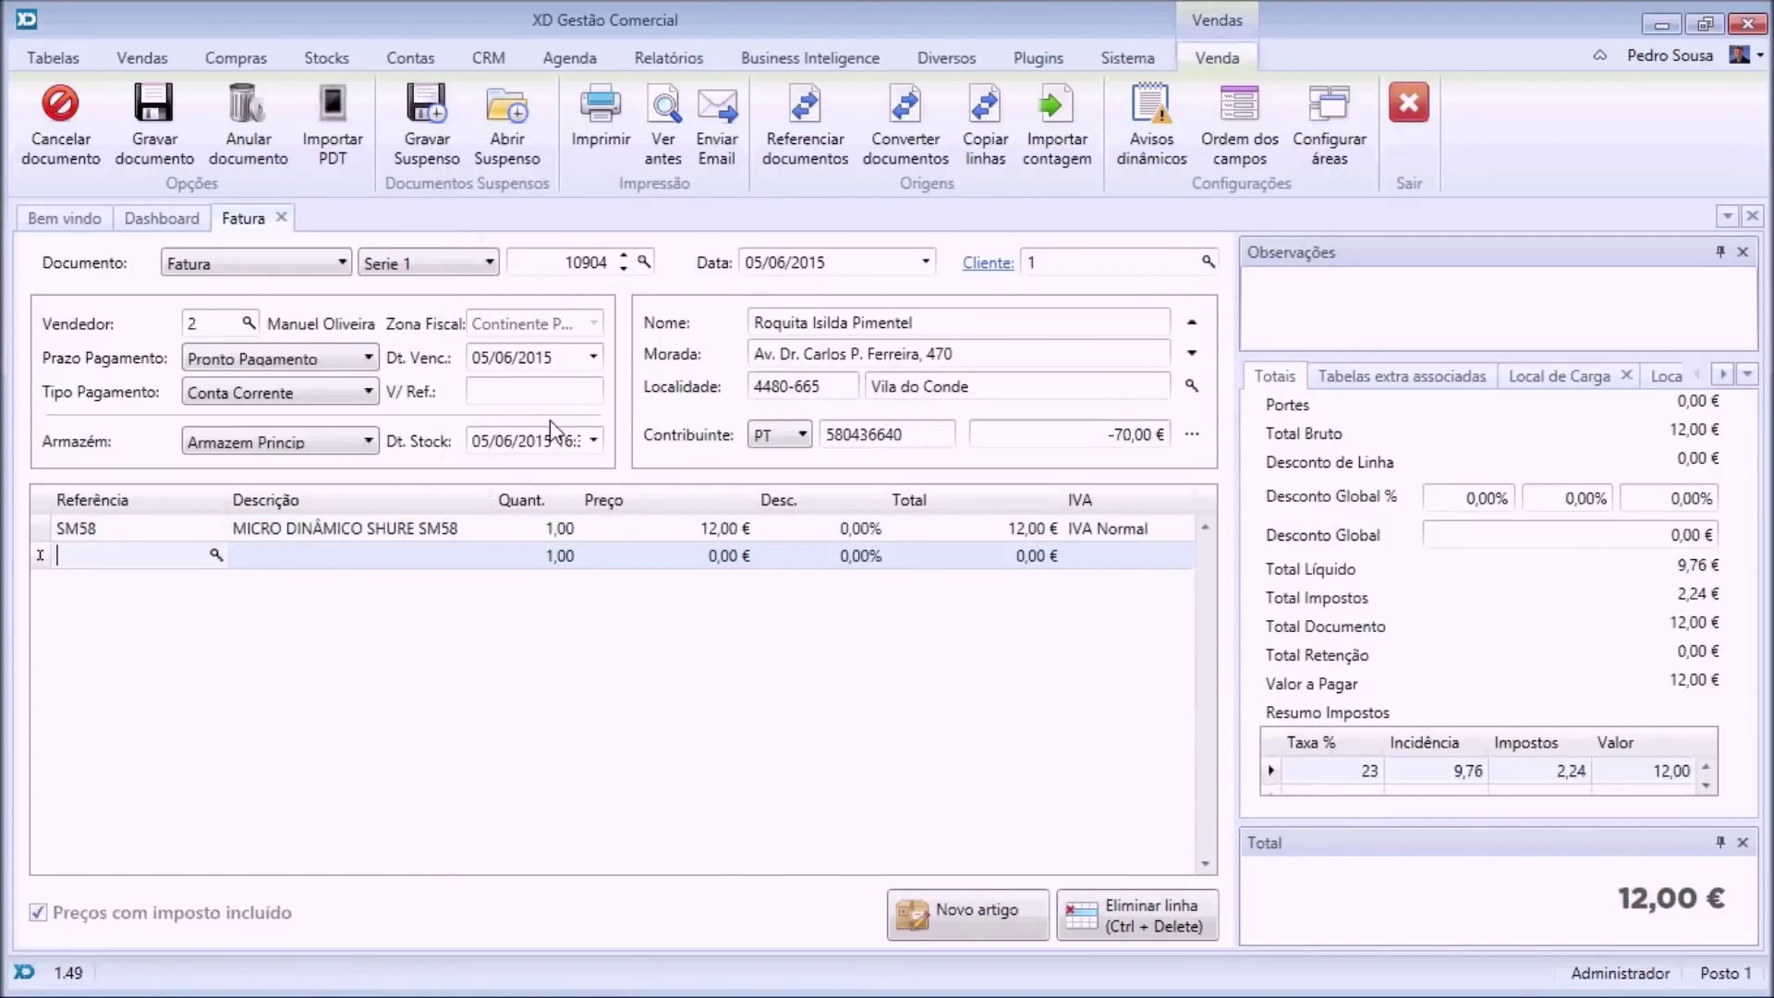
key("ctrl+s")
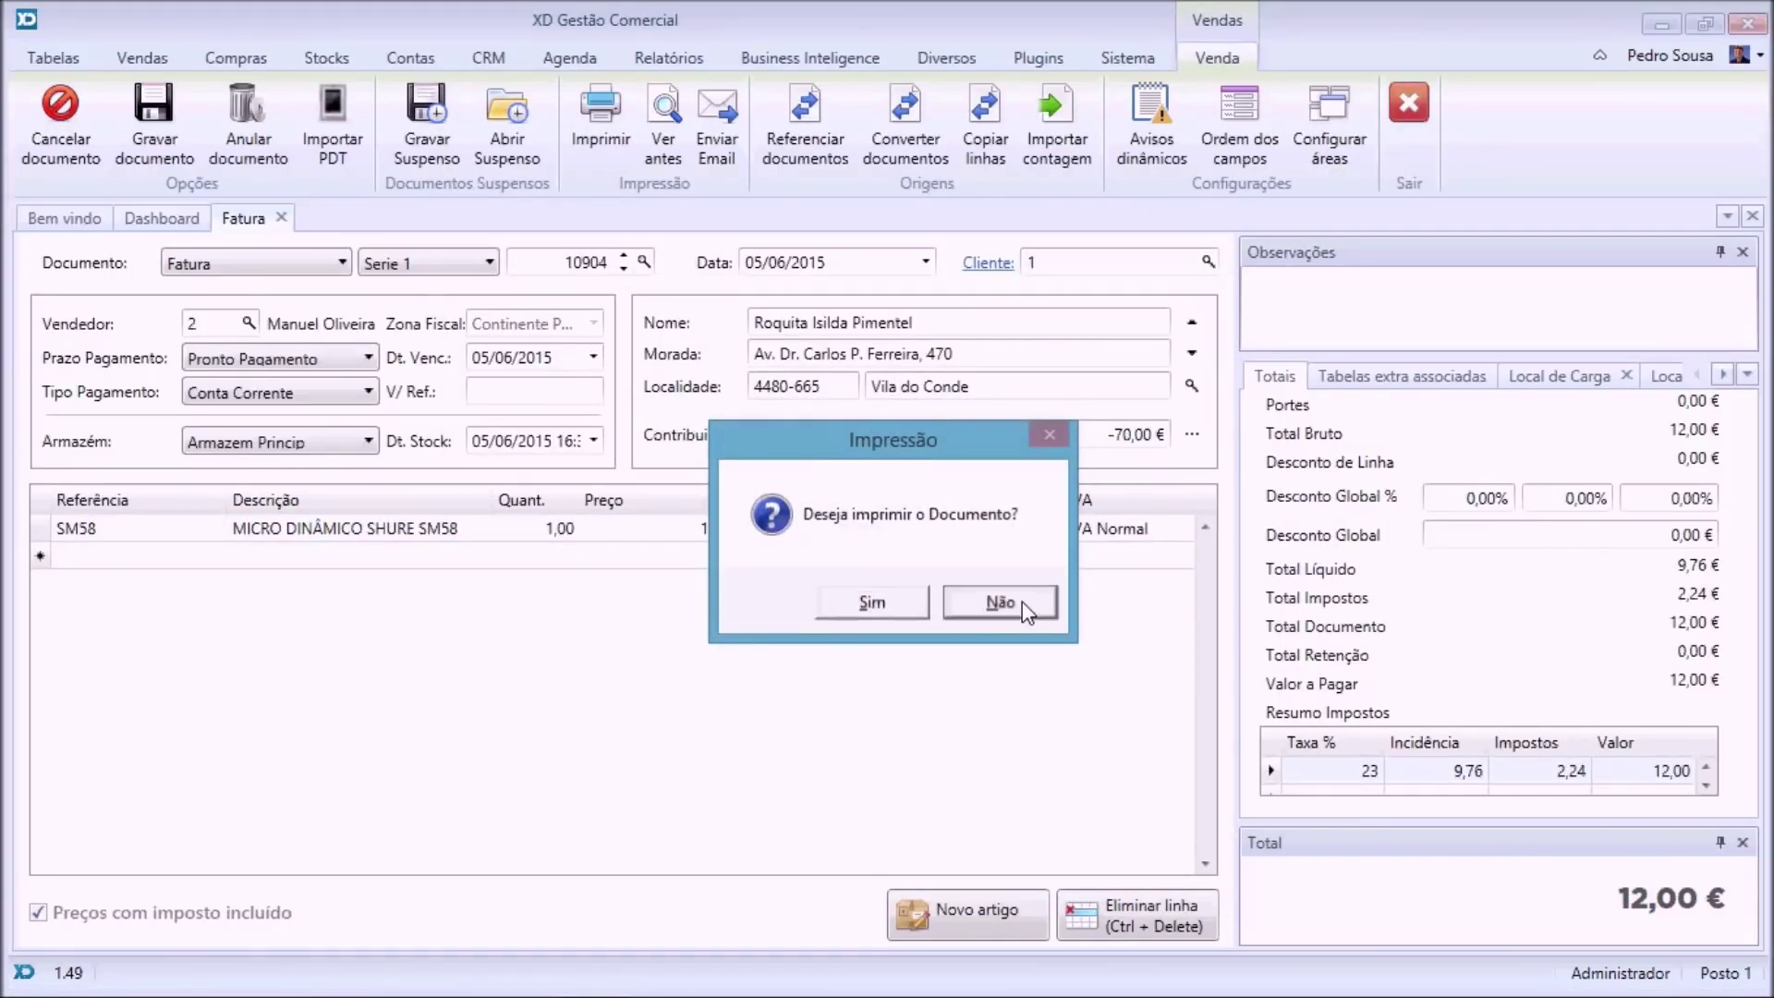
left_click(1000, 602)
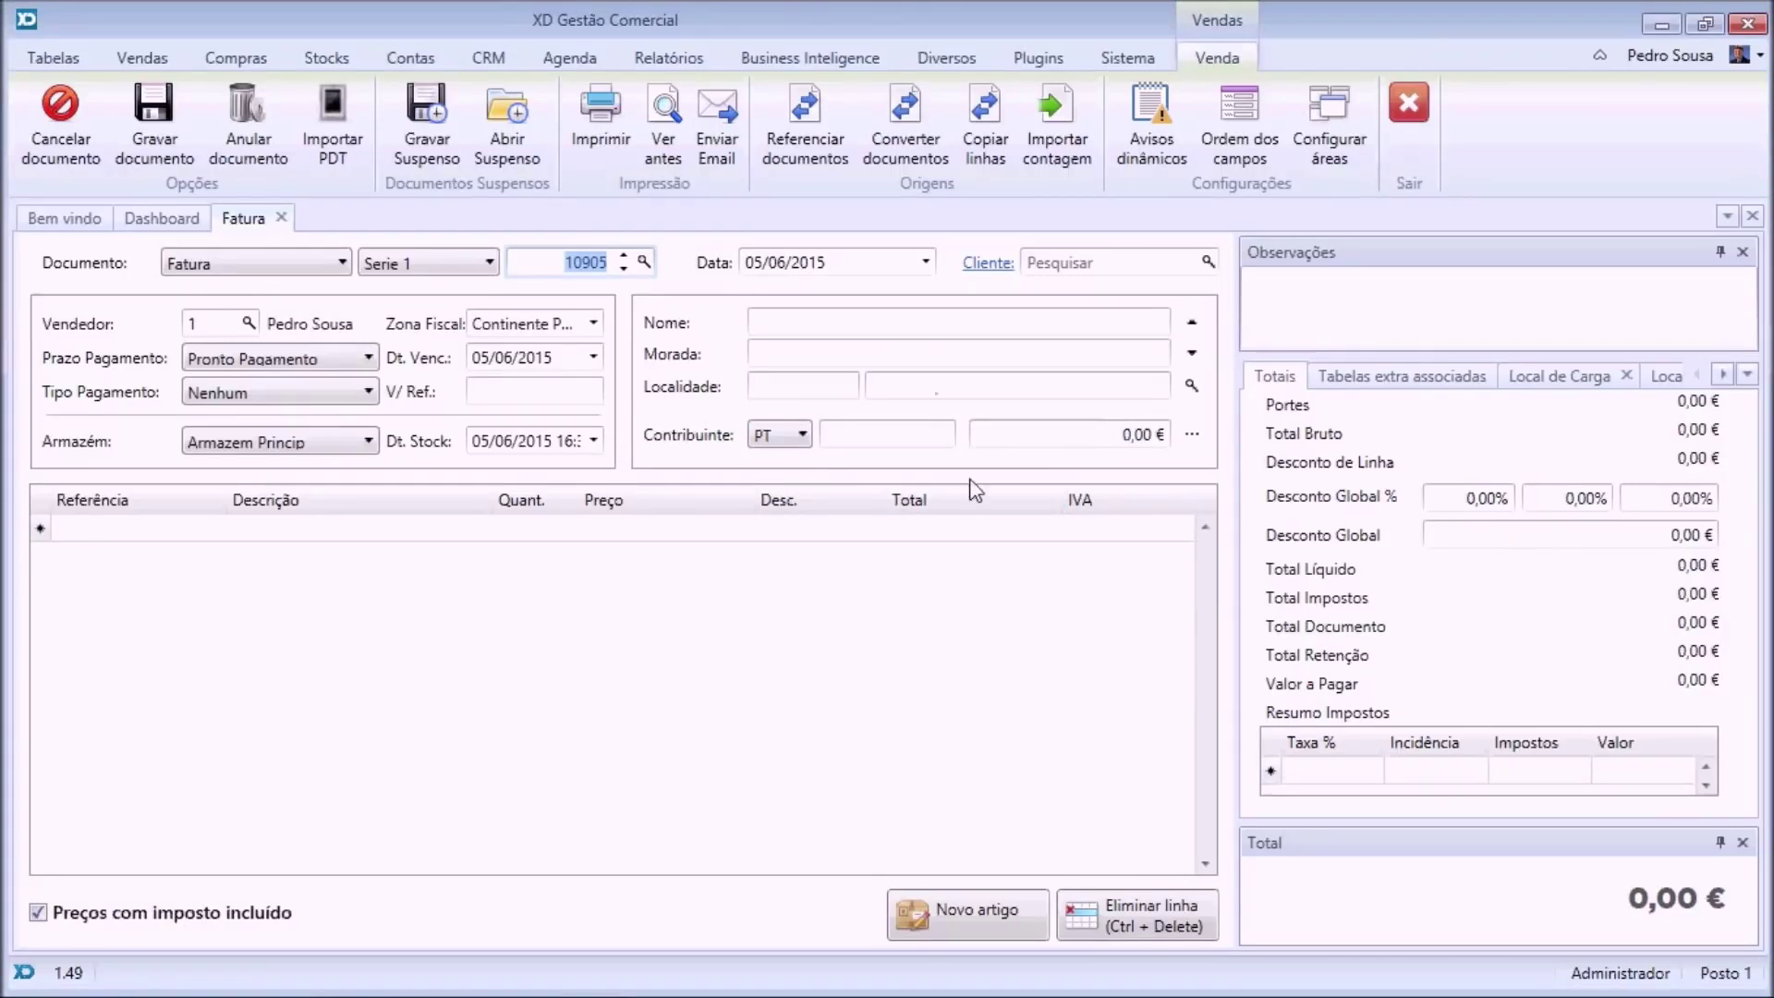
Select client 1 for the new invoice and review the field fill order without changing it.
left_click(1208, 263)
double_click(674, 349)
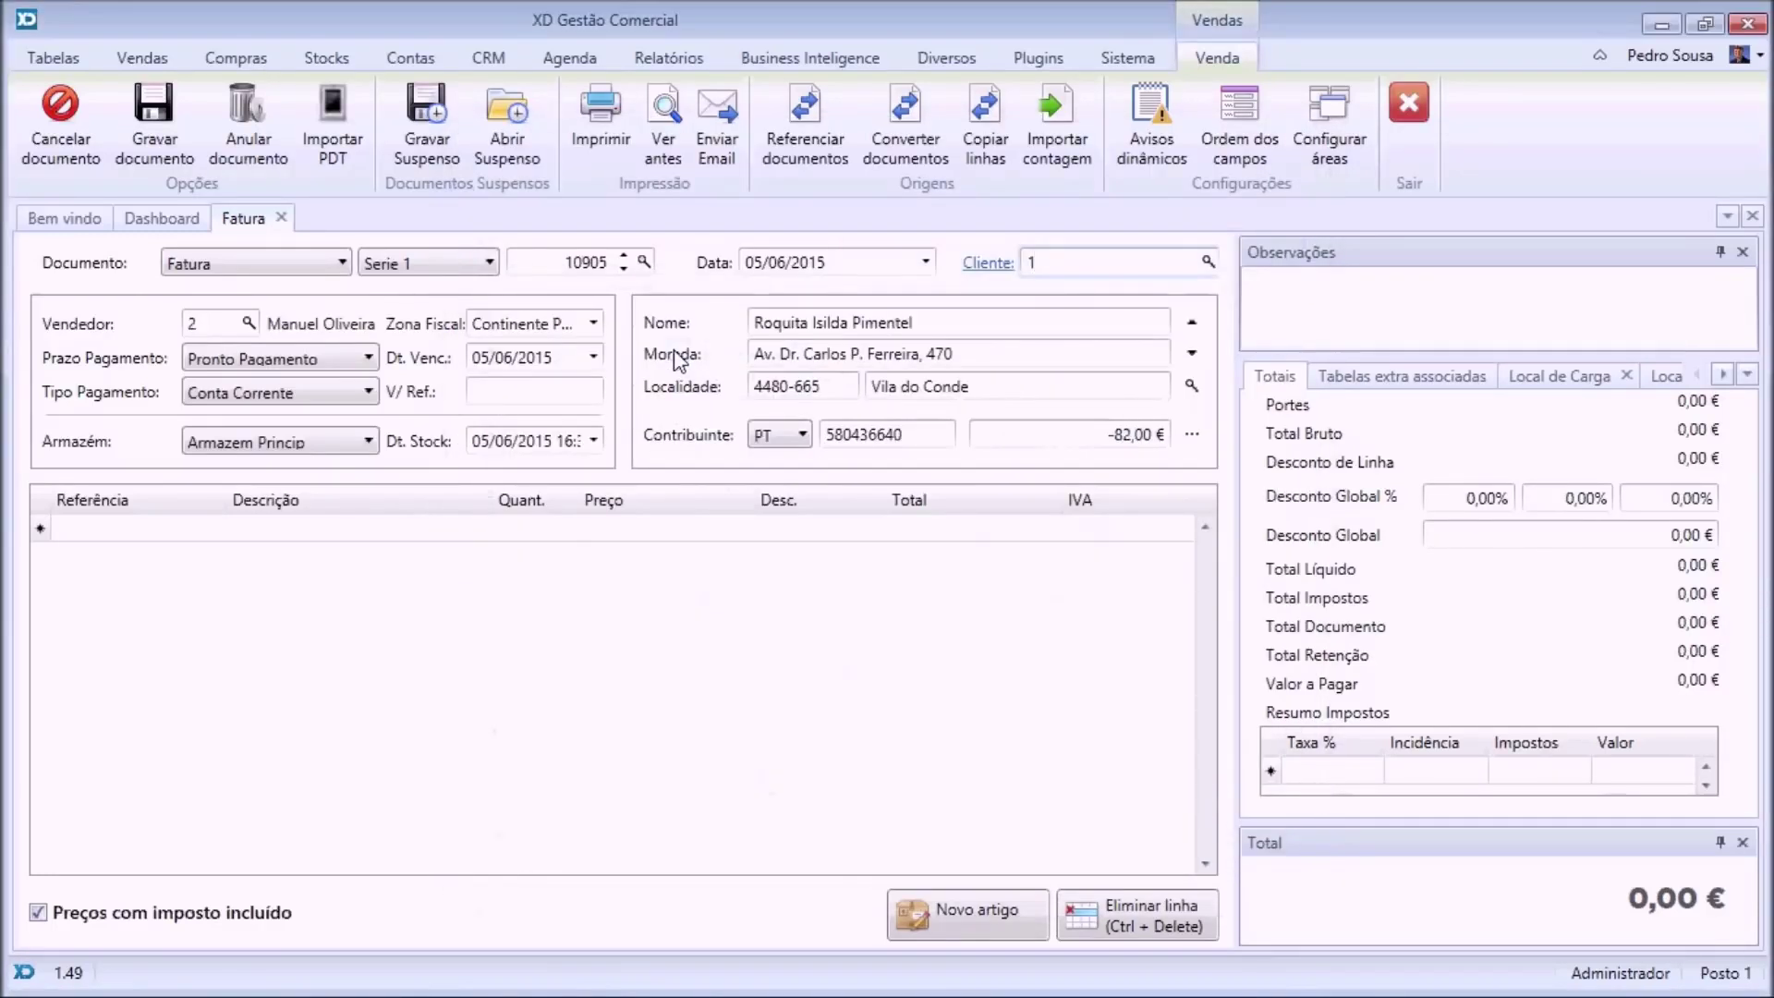
key("Tab")
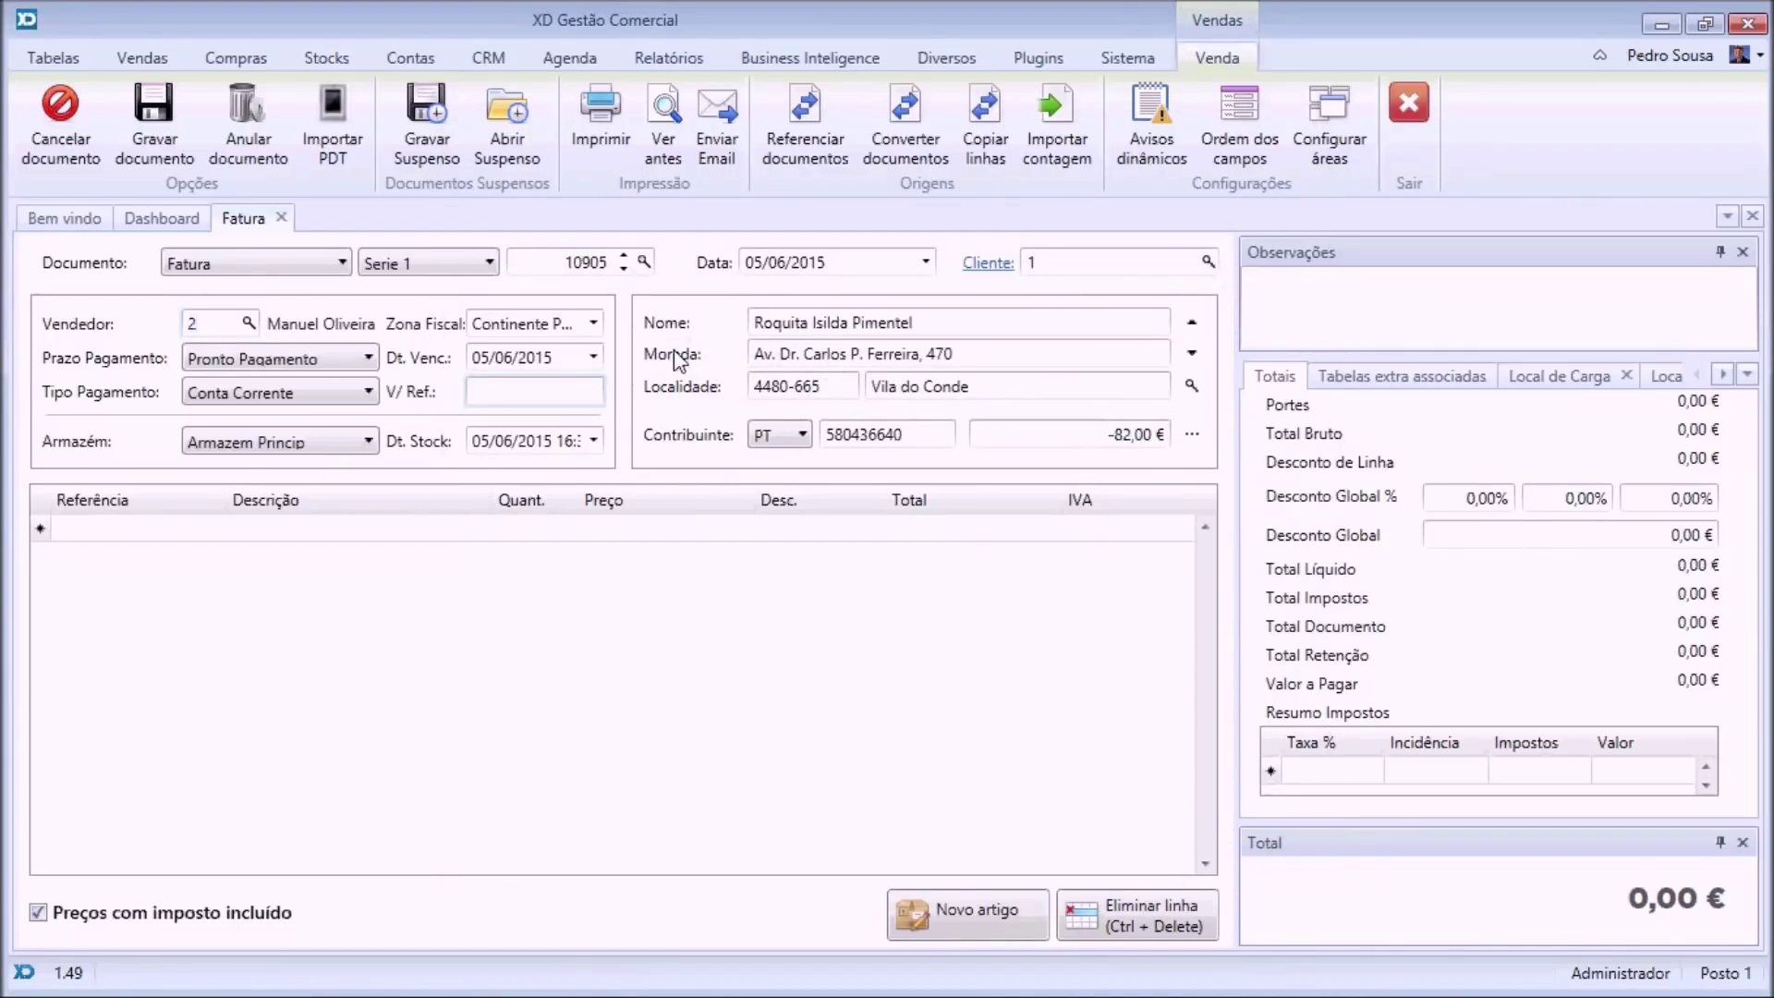
key("Tab")
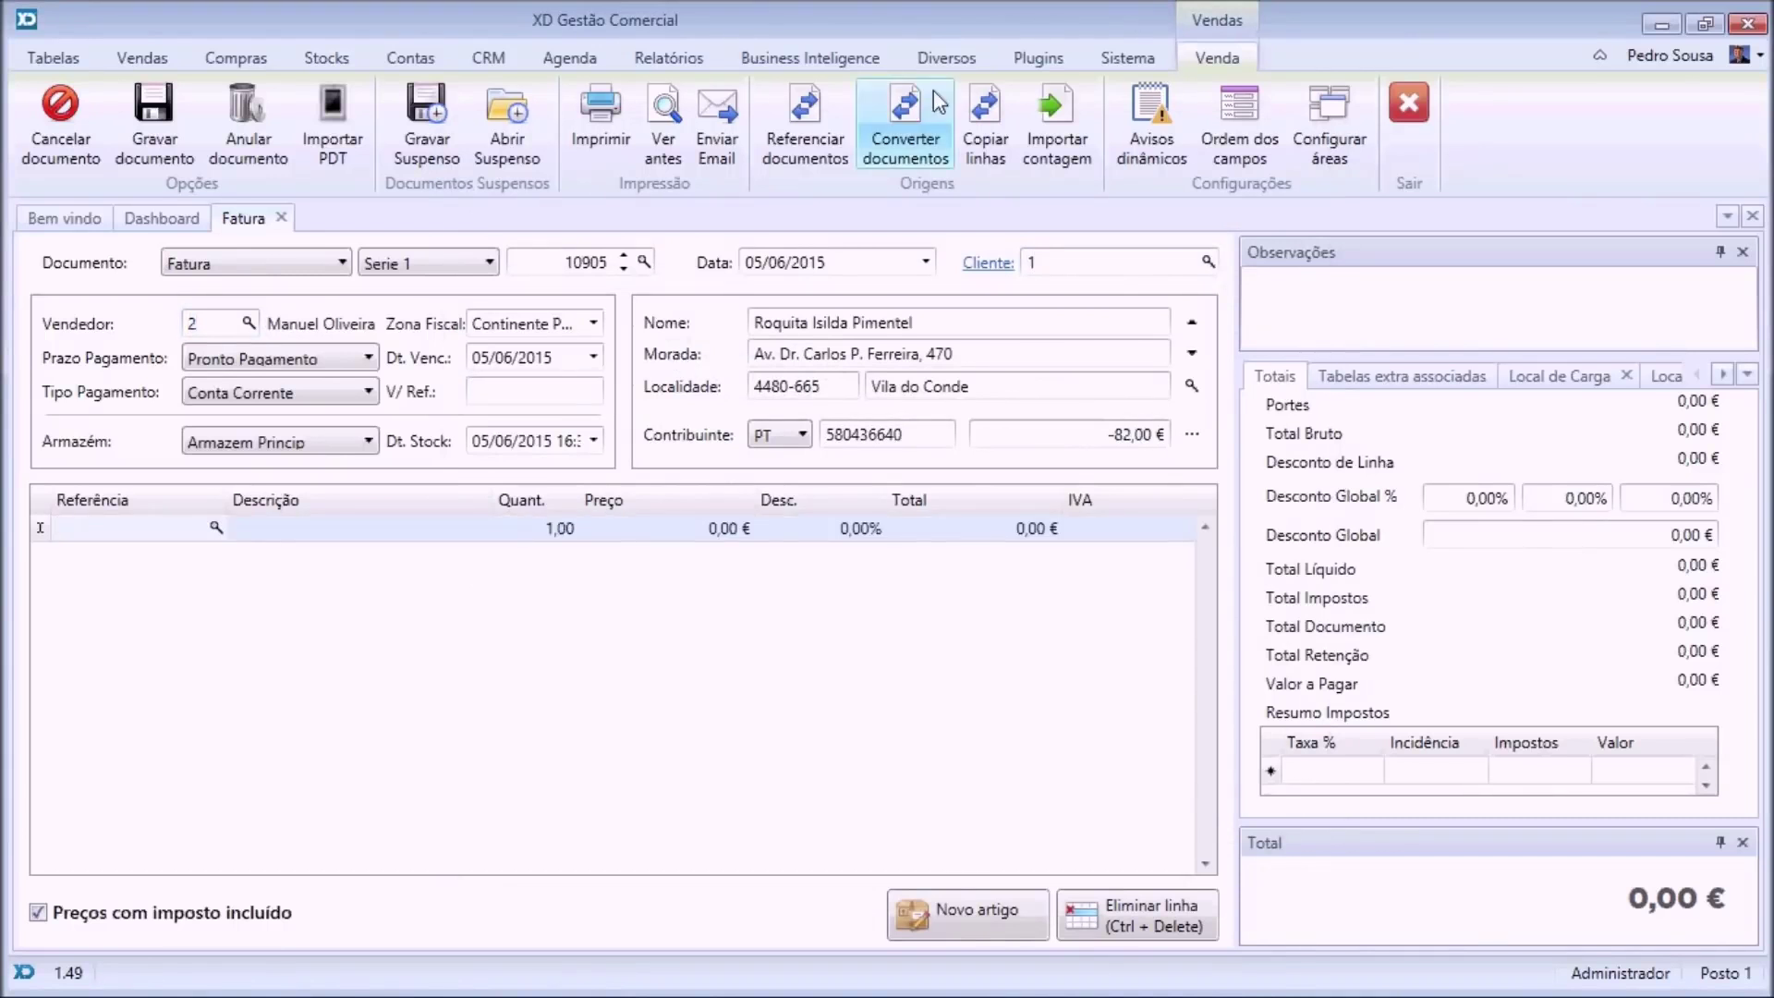
left_click(1230, 133)
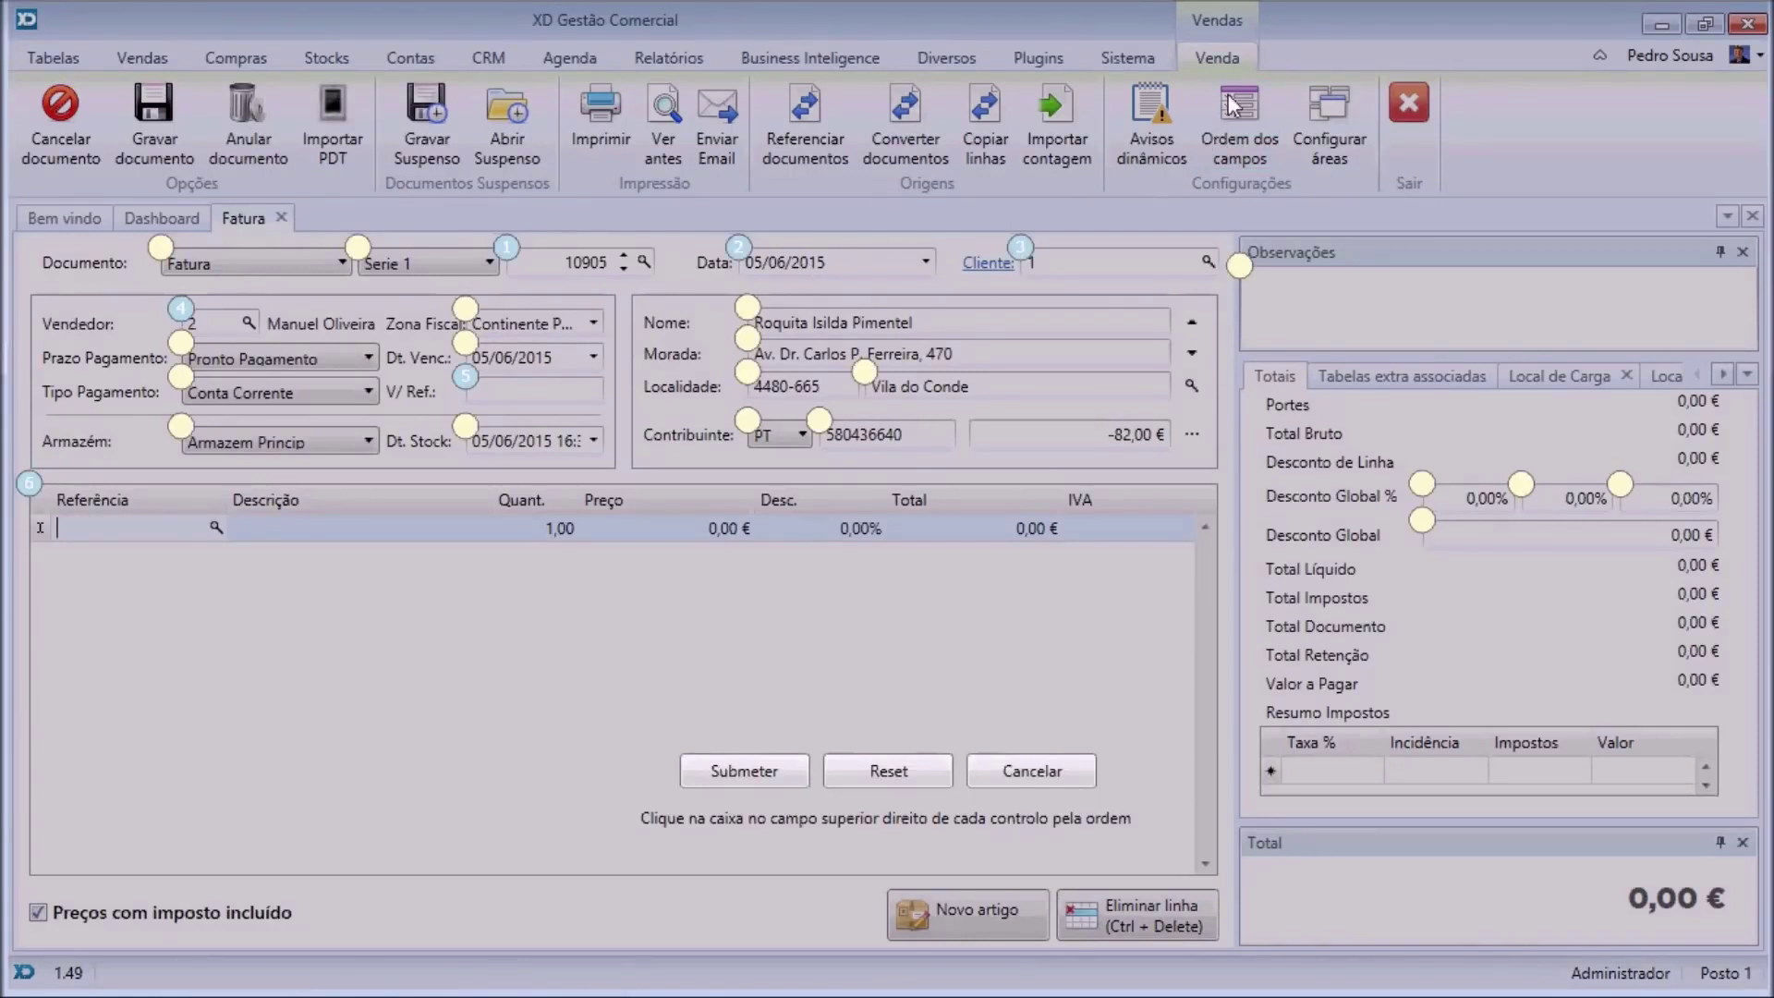
left_click(1016, 773)
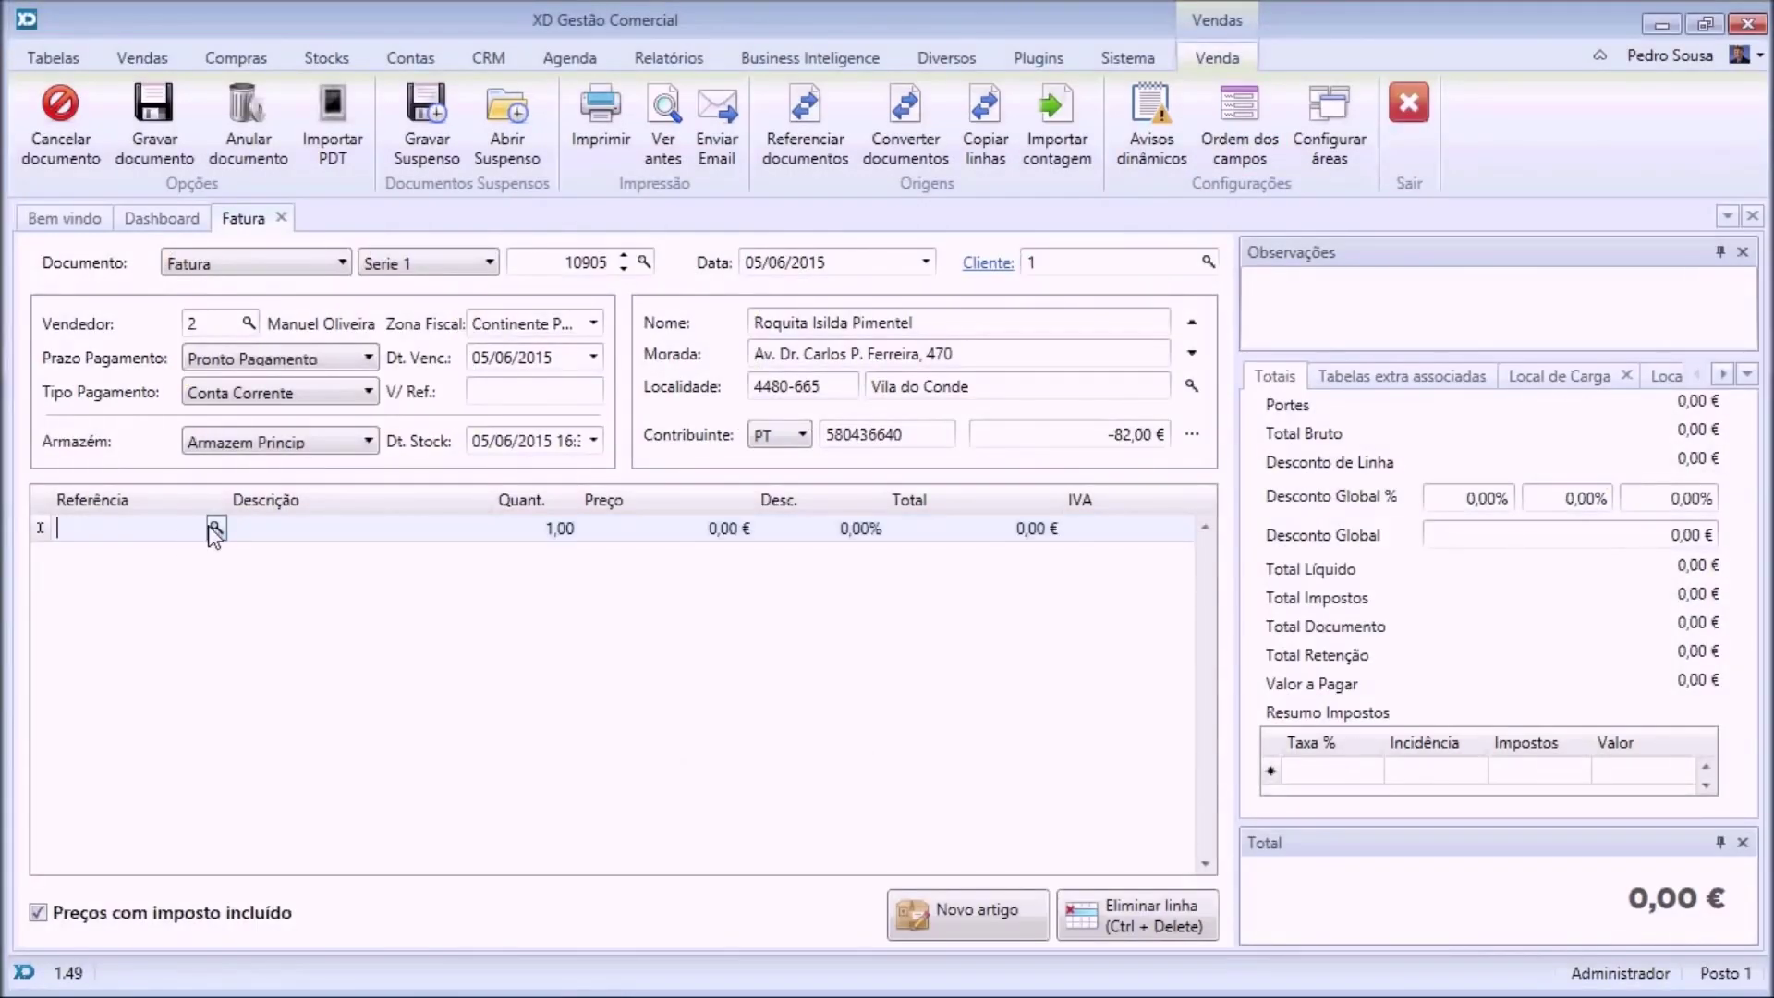
Add article MDREC at 90,00 € and article SONY5 as a second line.
left_click(214, 529)
double_click(562, 403)
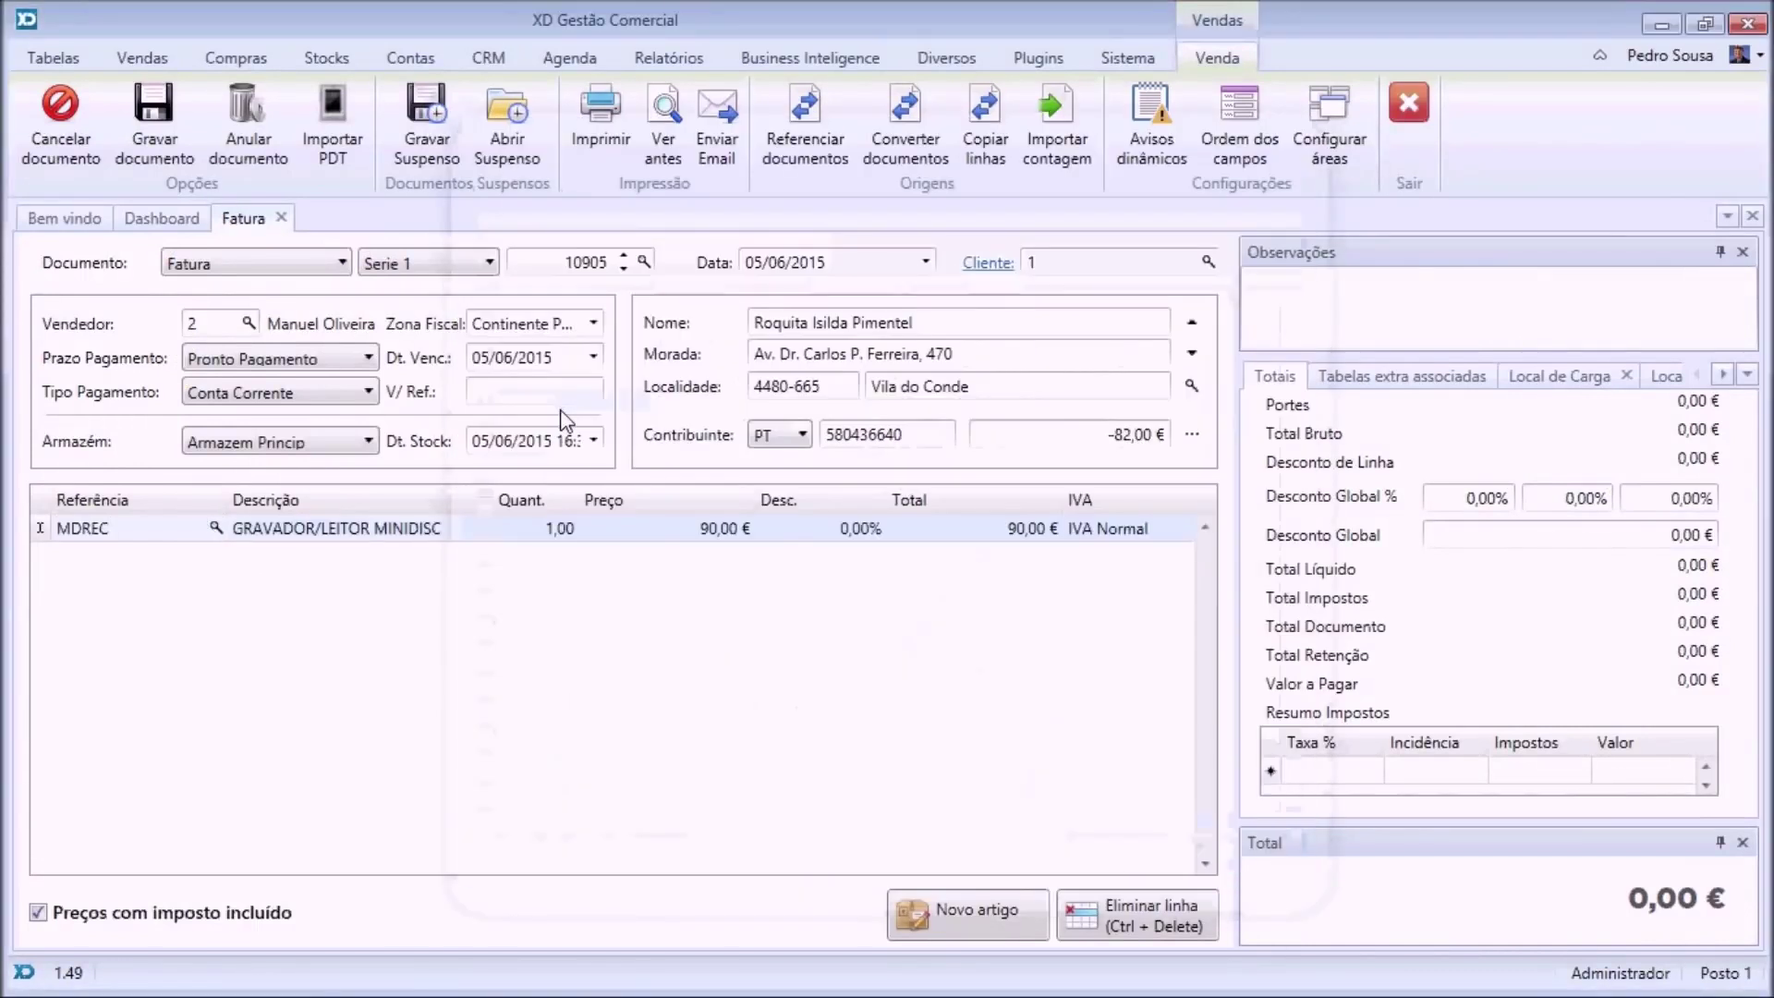
key("Return")
key("Return")
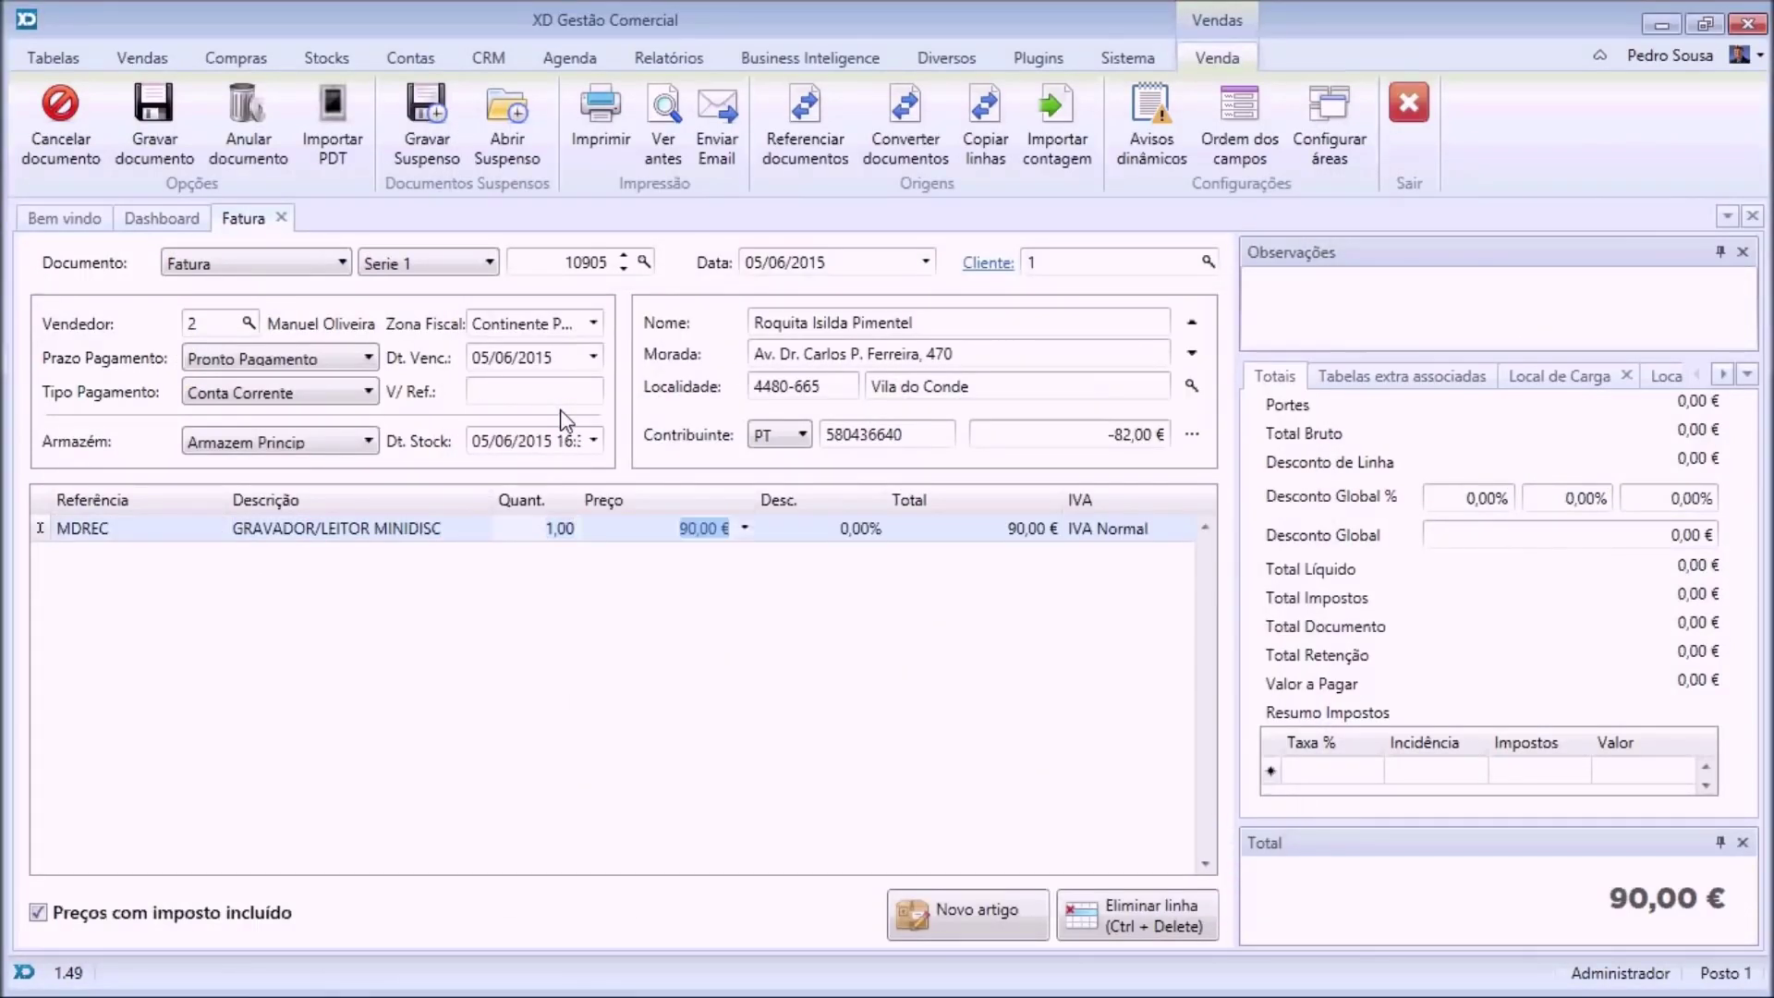
left_click(745, 528)
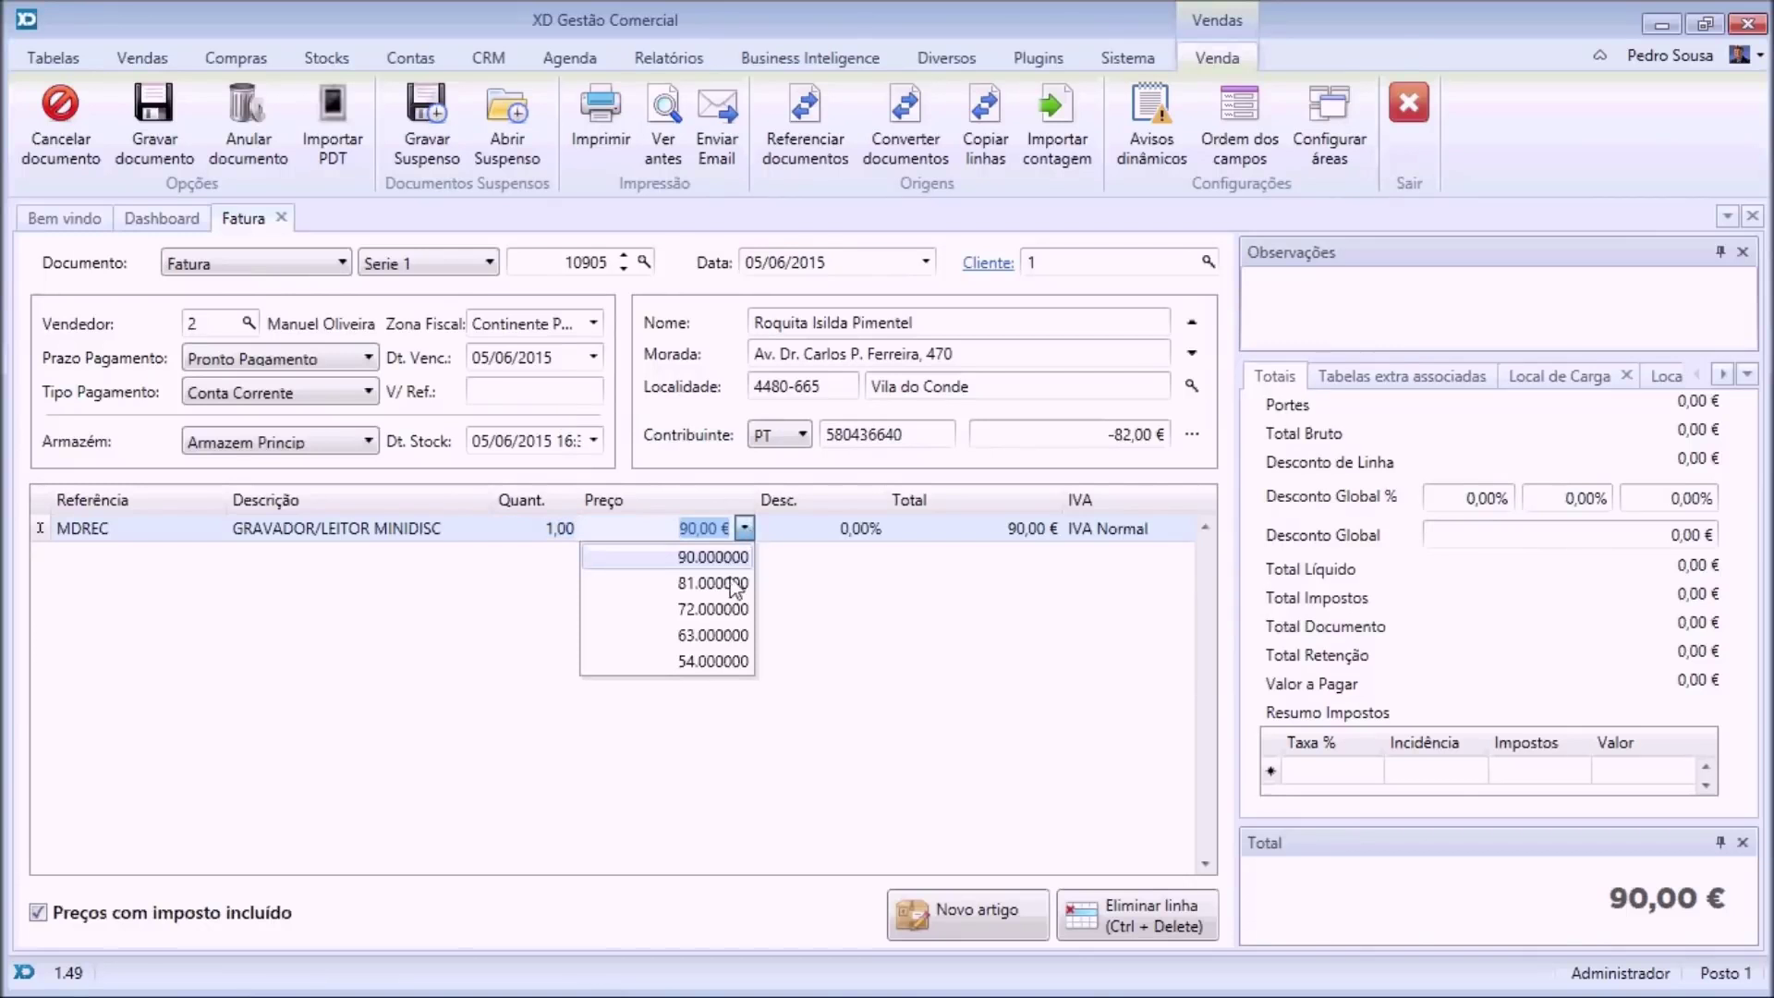
left_click(713, 535)
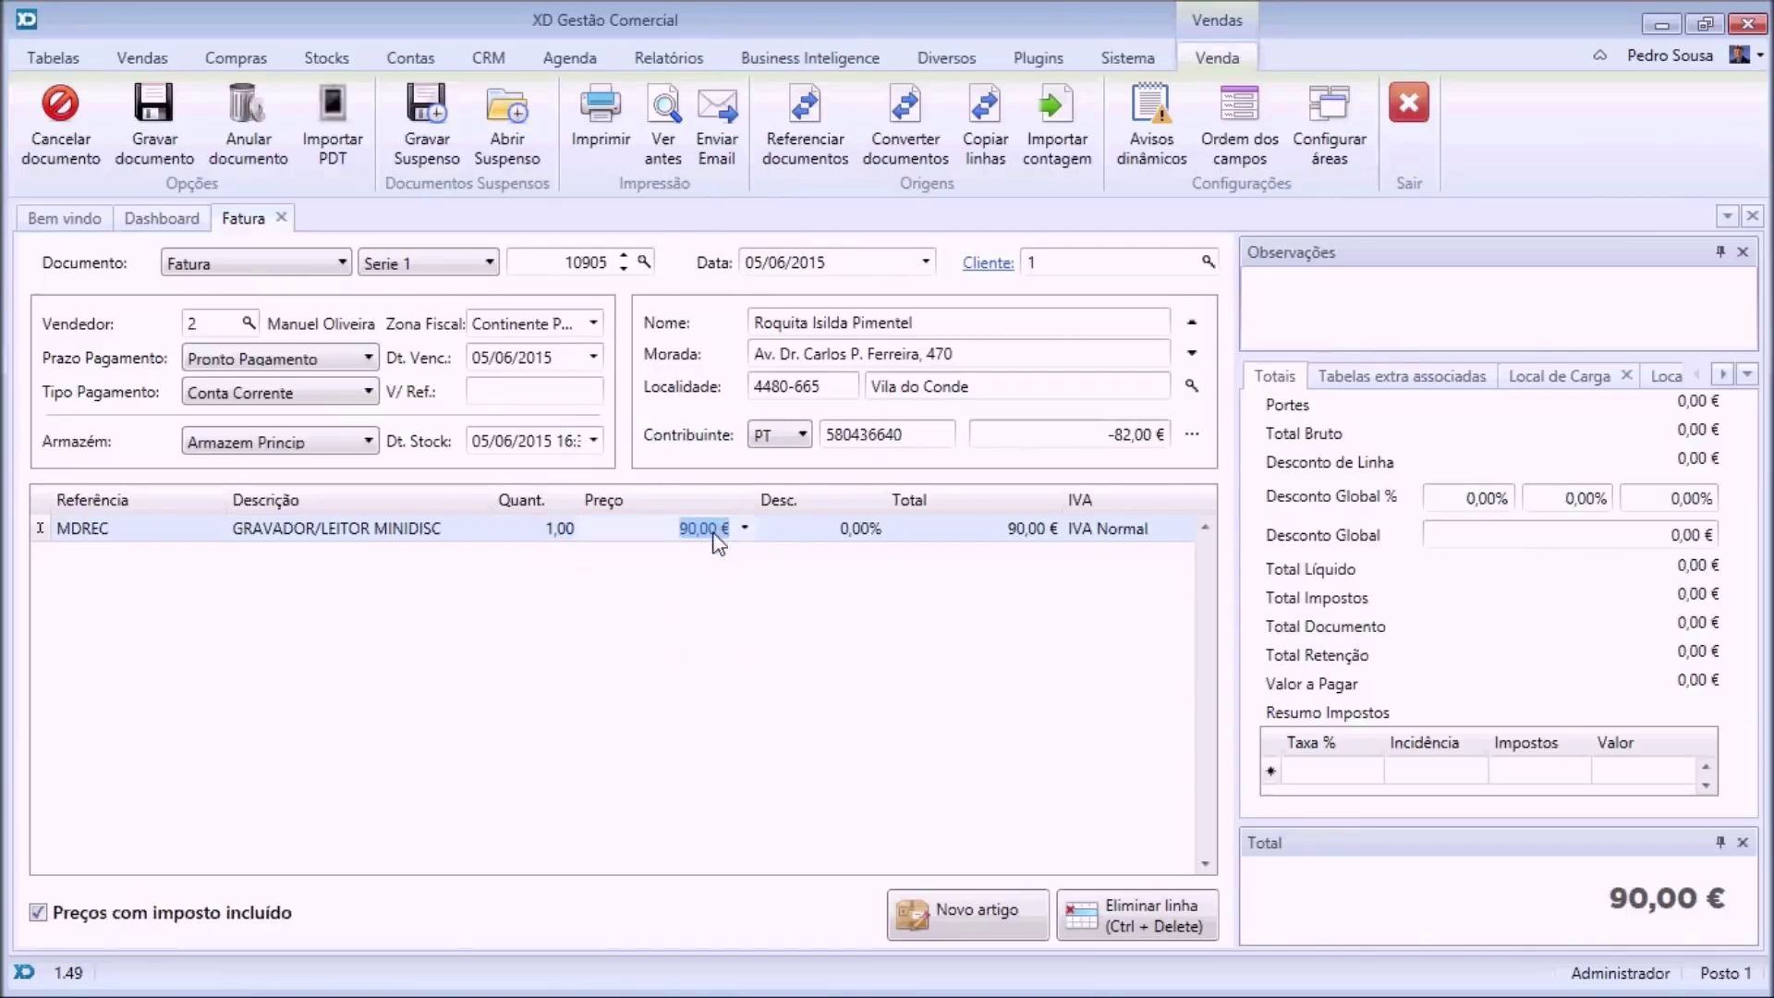
key("Return")
key("Return")
key("Return")
key("Return")
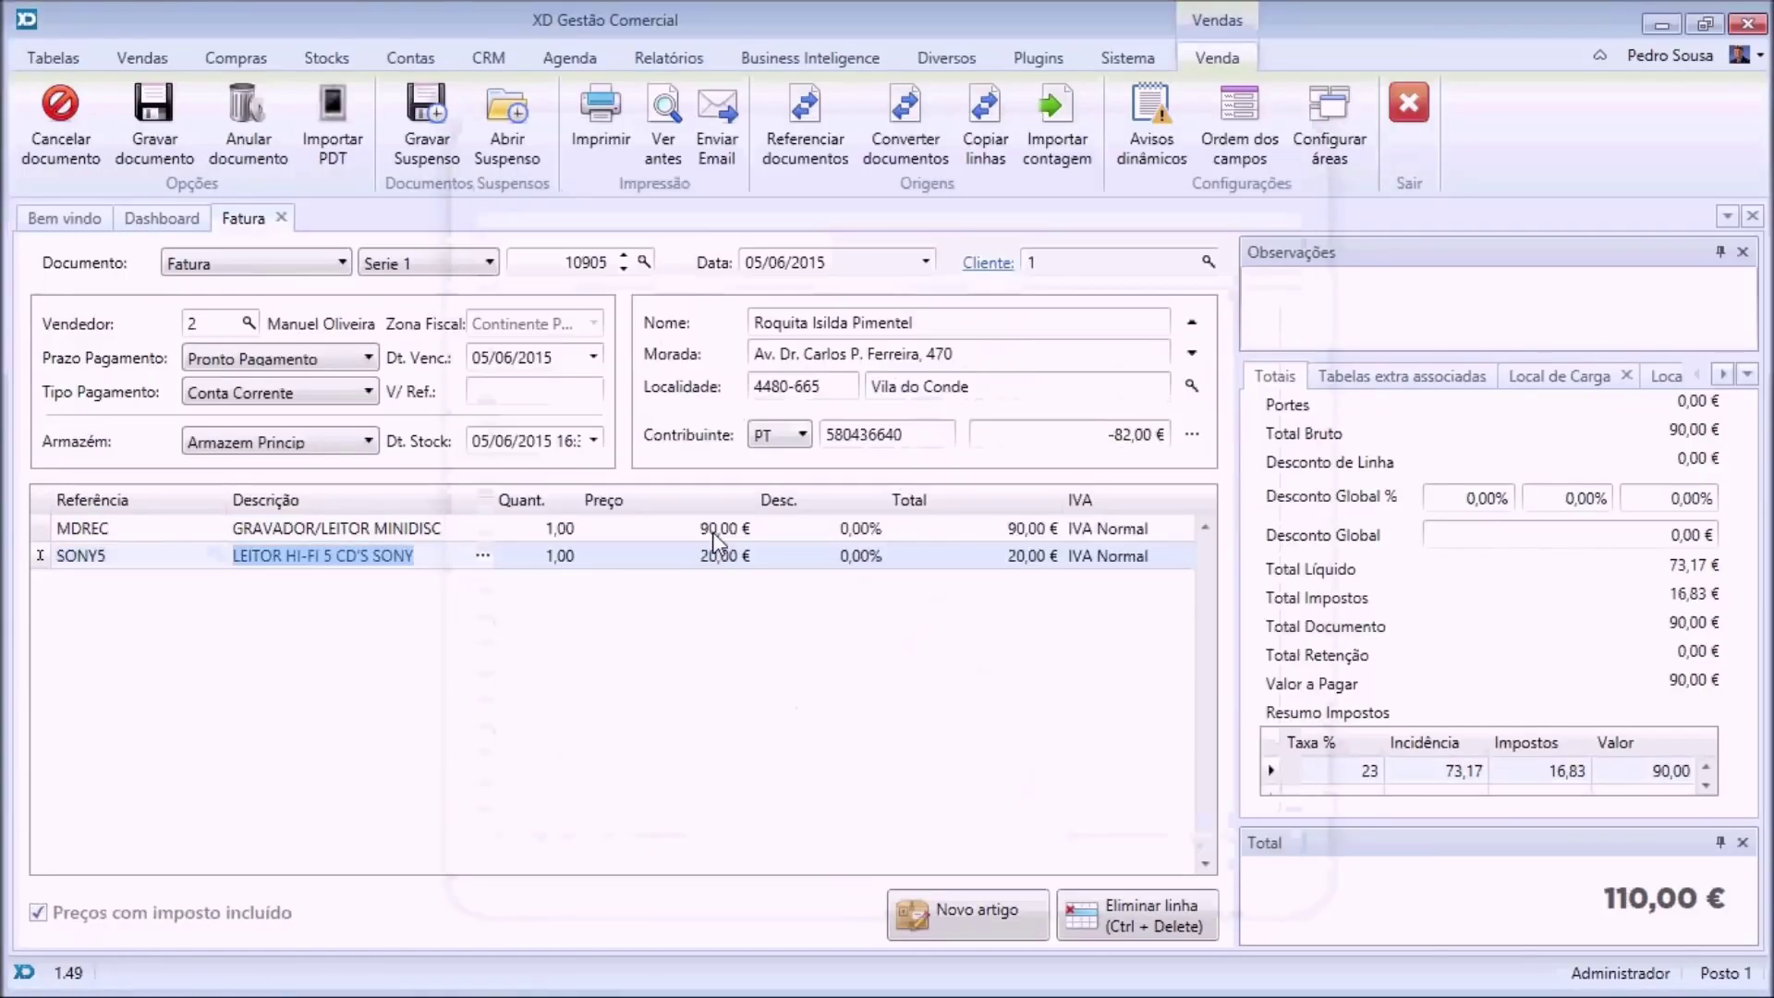
key("Return")
key("Return")
key("Return")
key("Return")
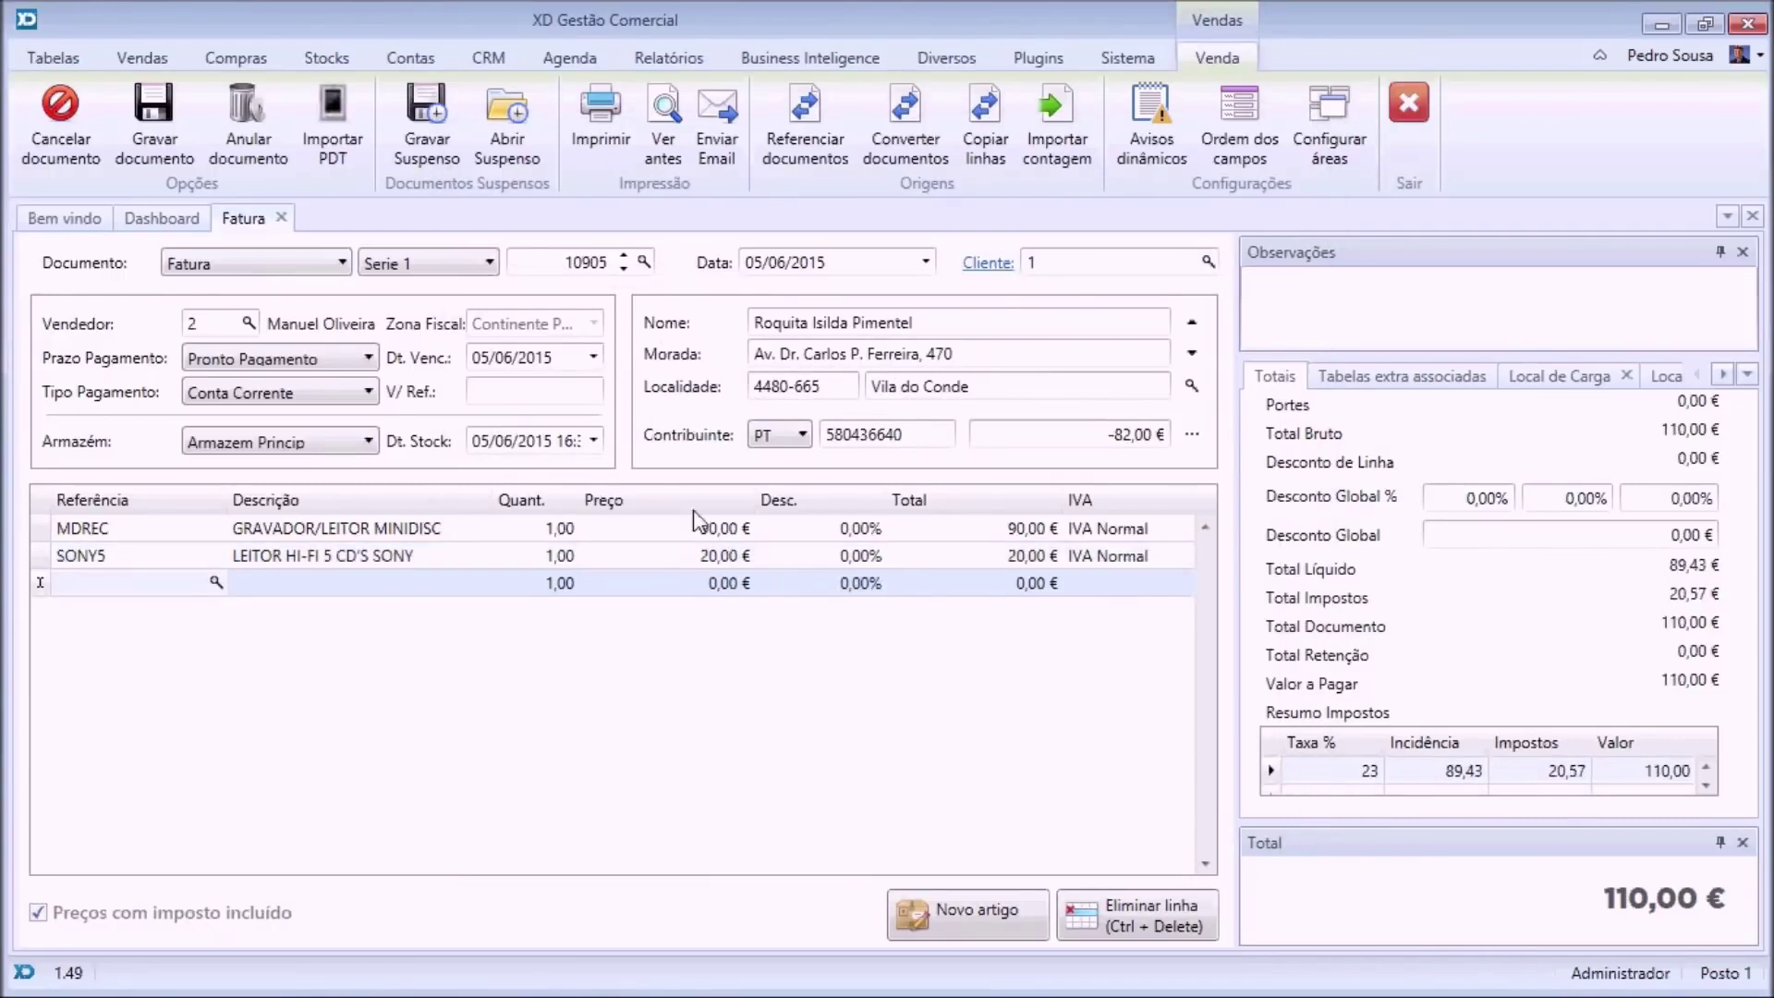
Preview invoice 10905, then park it as a suspended document.
left_click(663, 145)
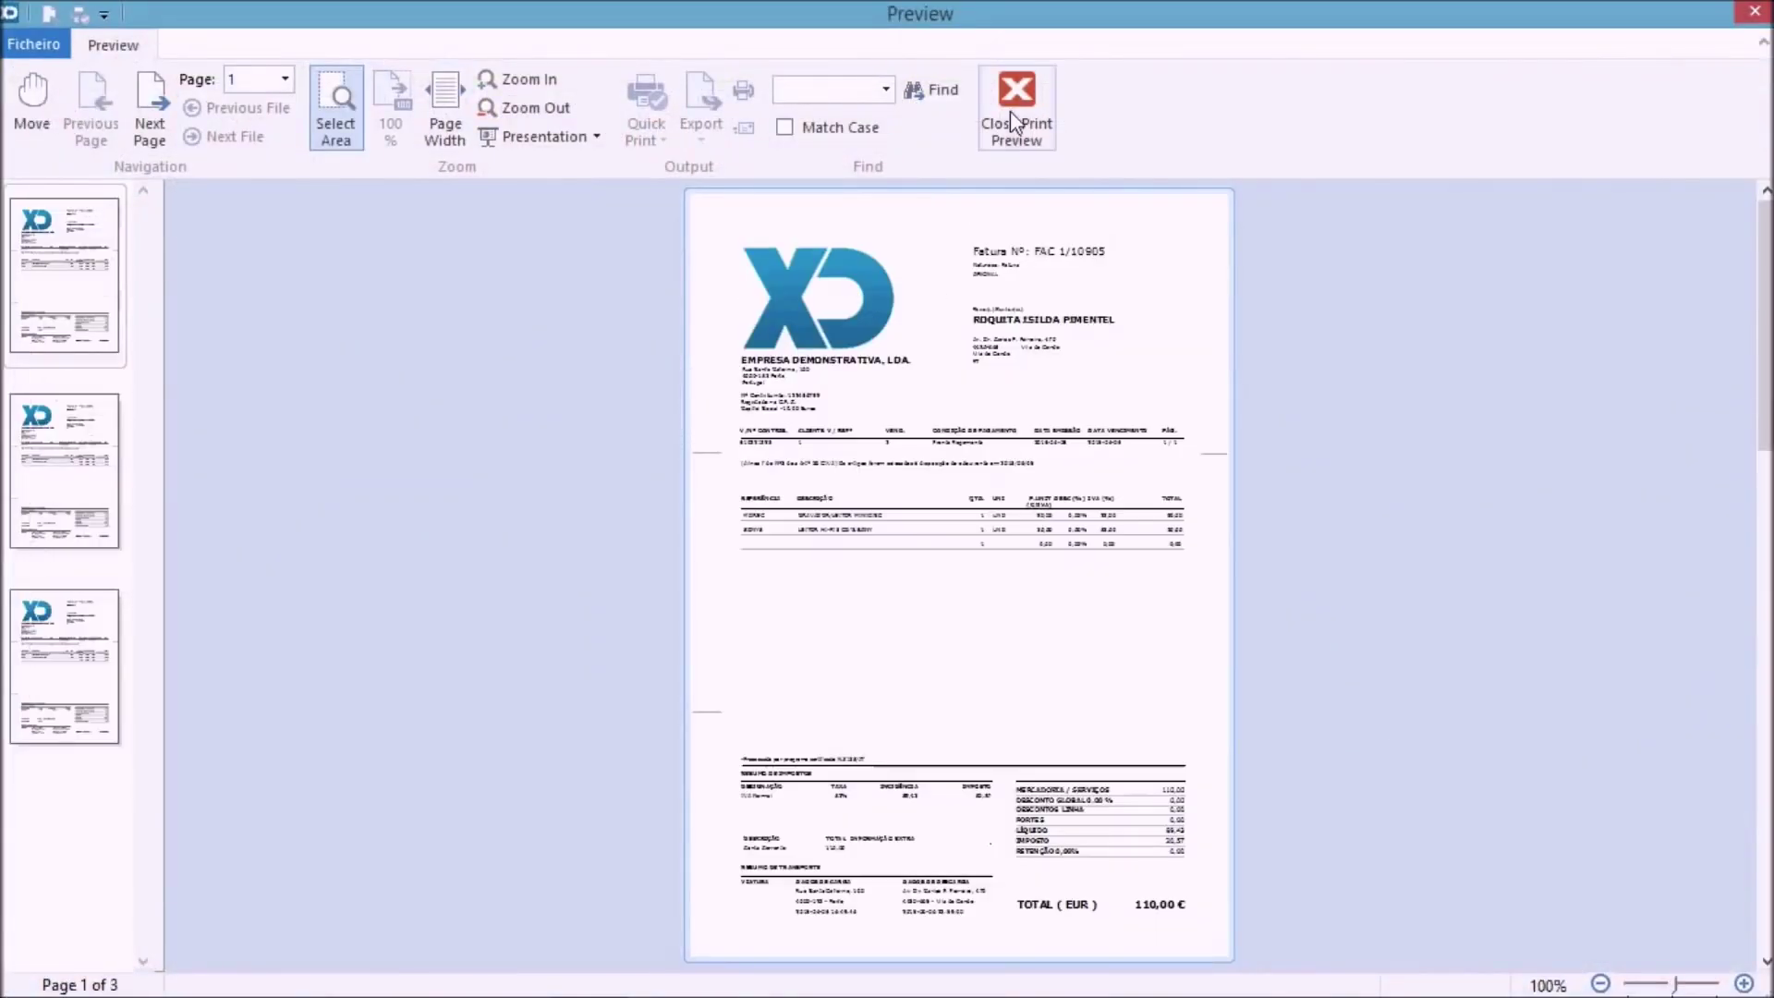
left_click(1014, 120)
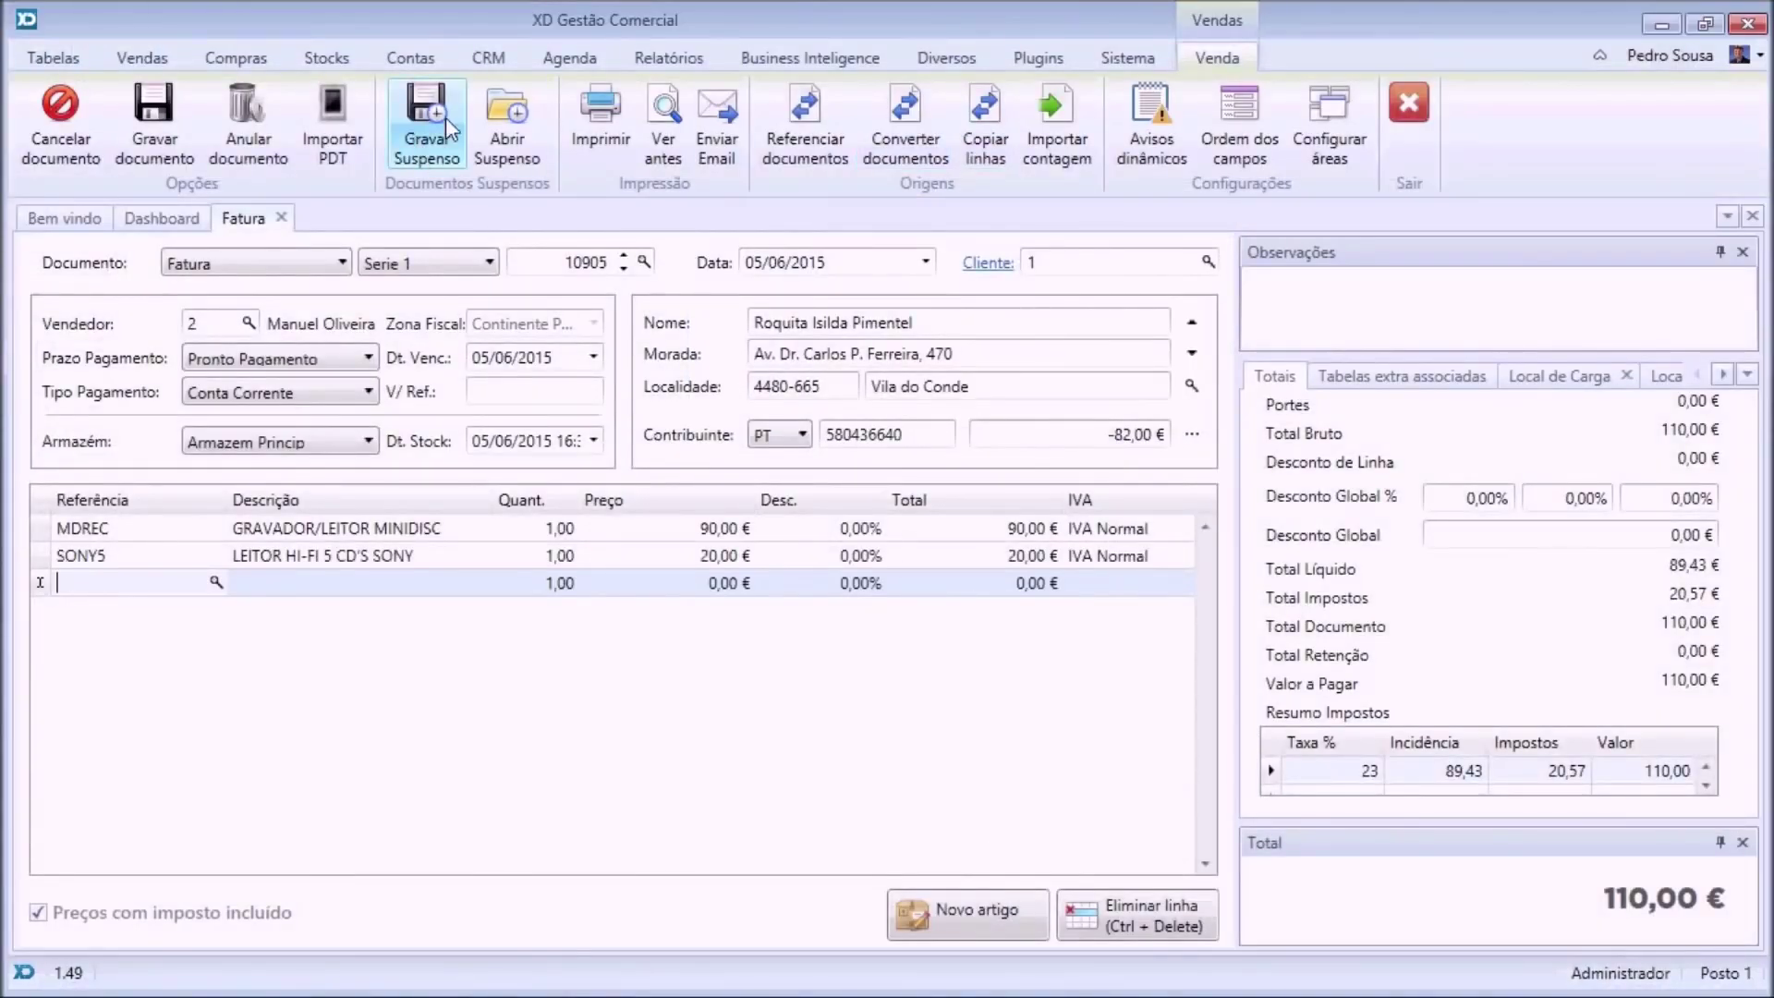
left_click(431, 115)
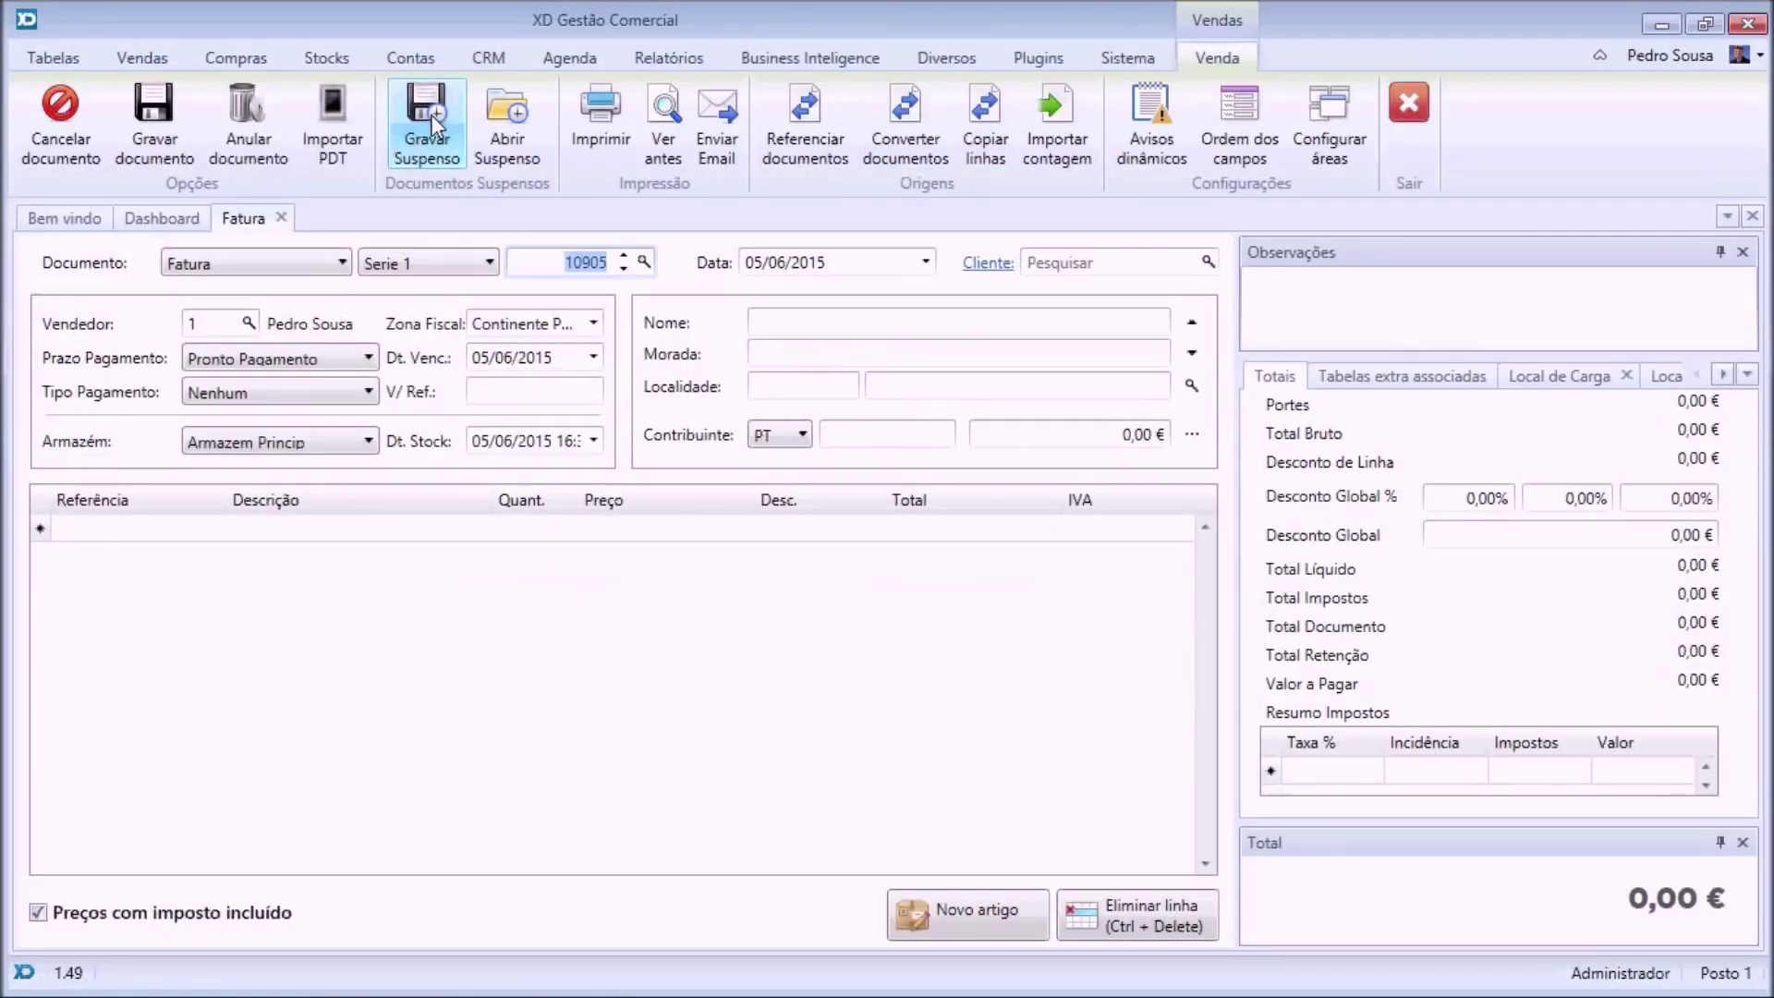
Reopen the suspended invoice 10905 from the suspended documents list.
left_click(1208, 265)
key("Escape")
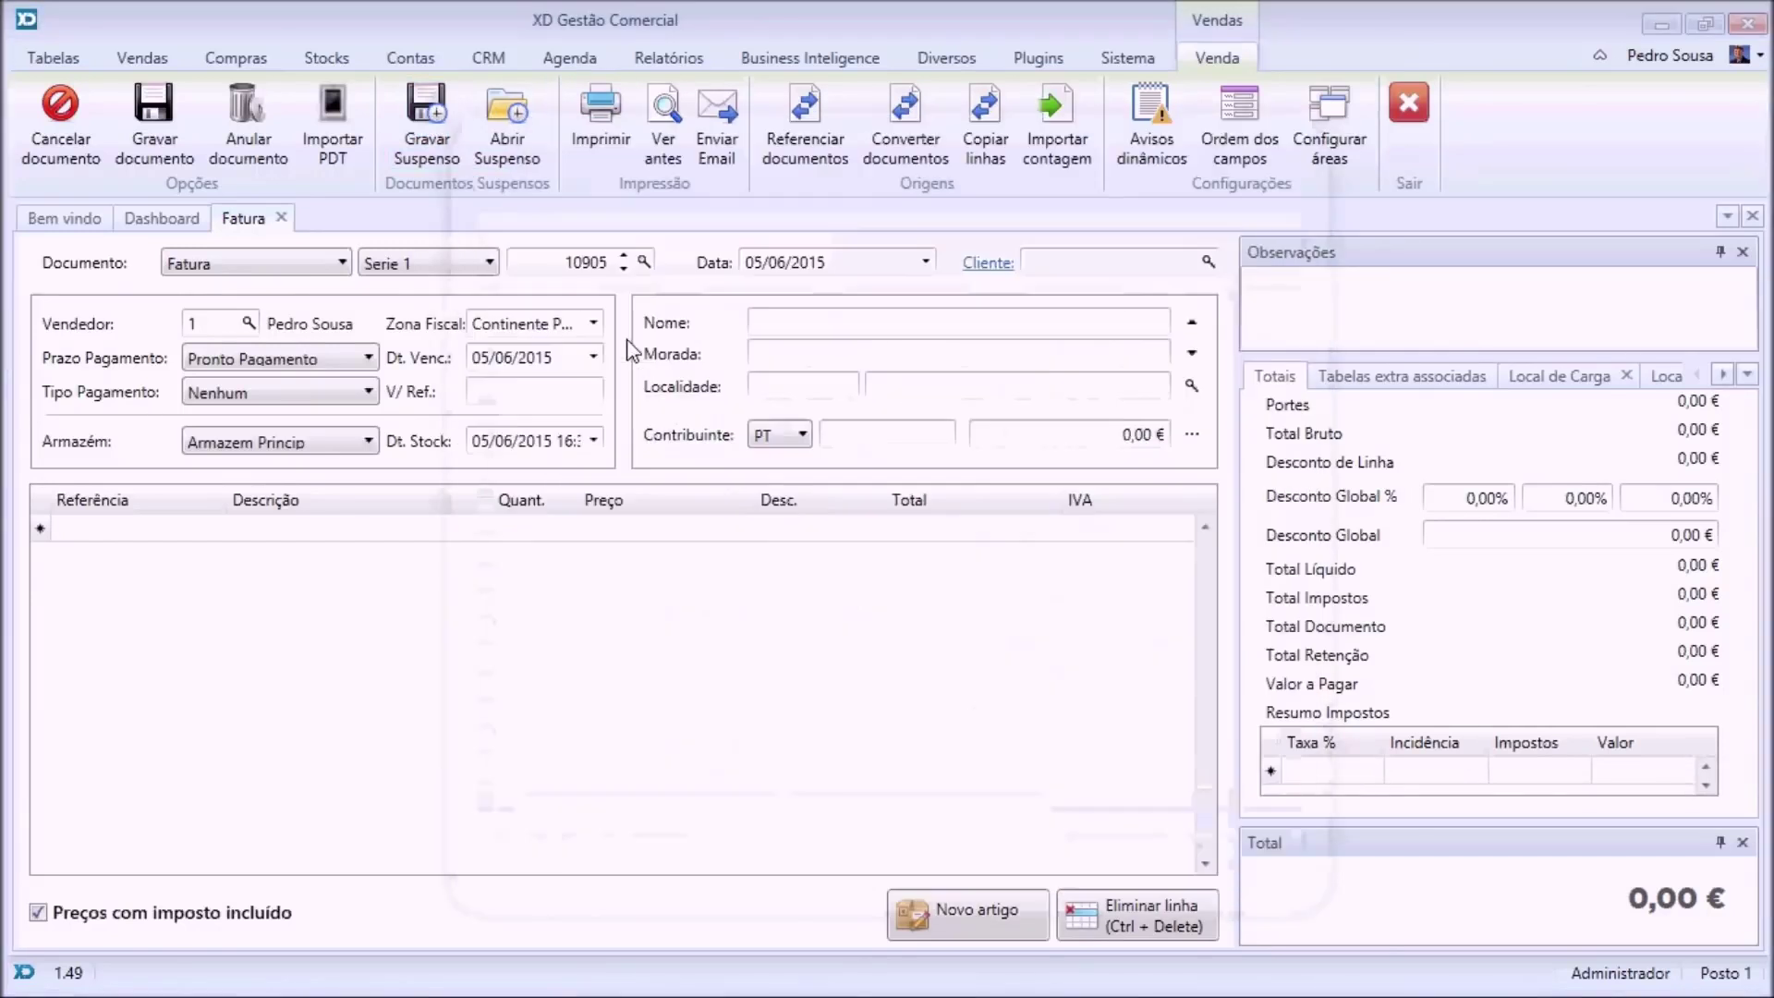
left_click(509, 129)
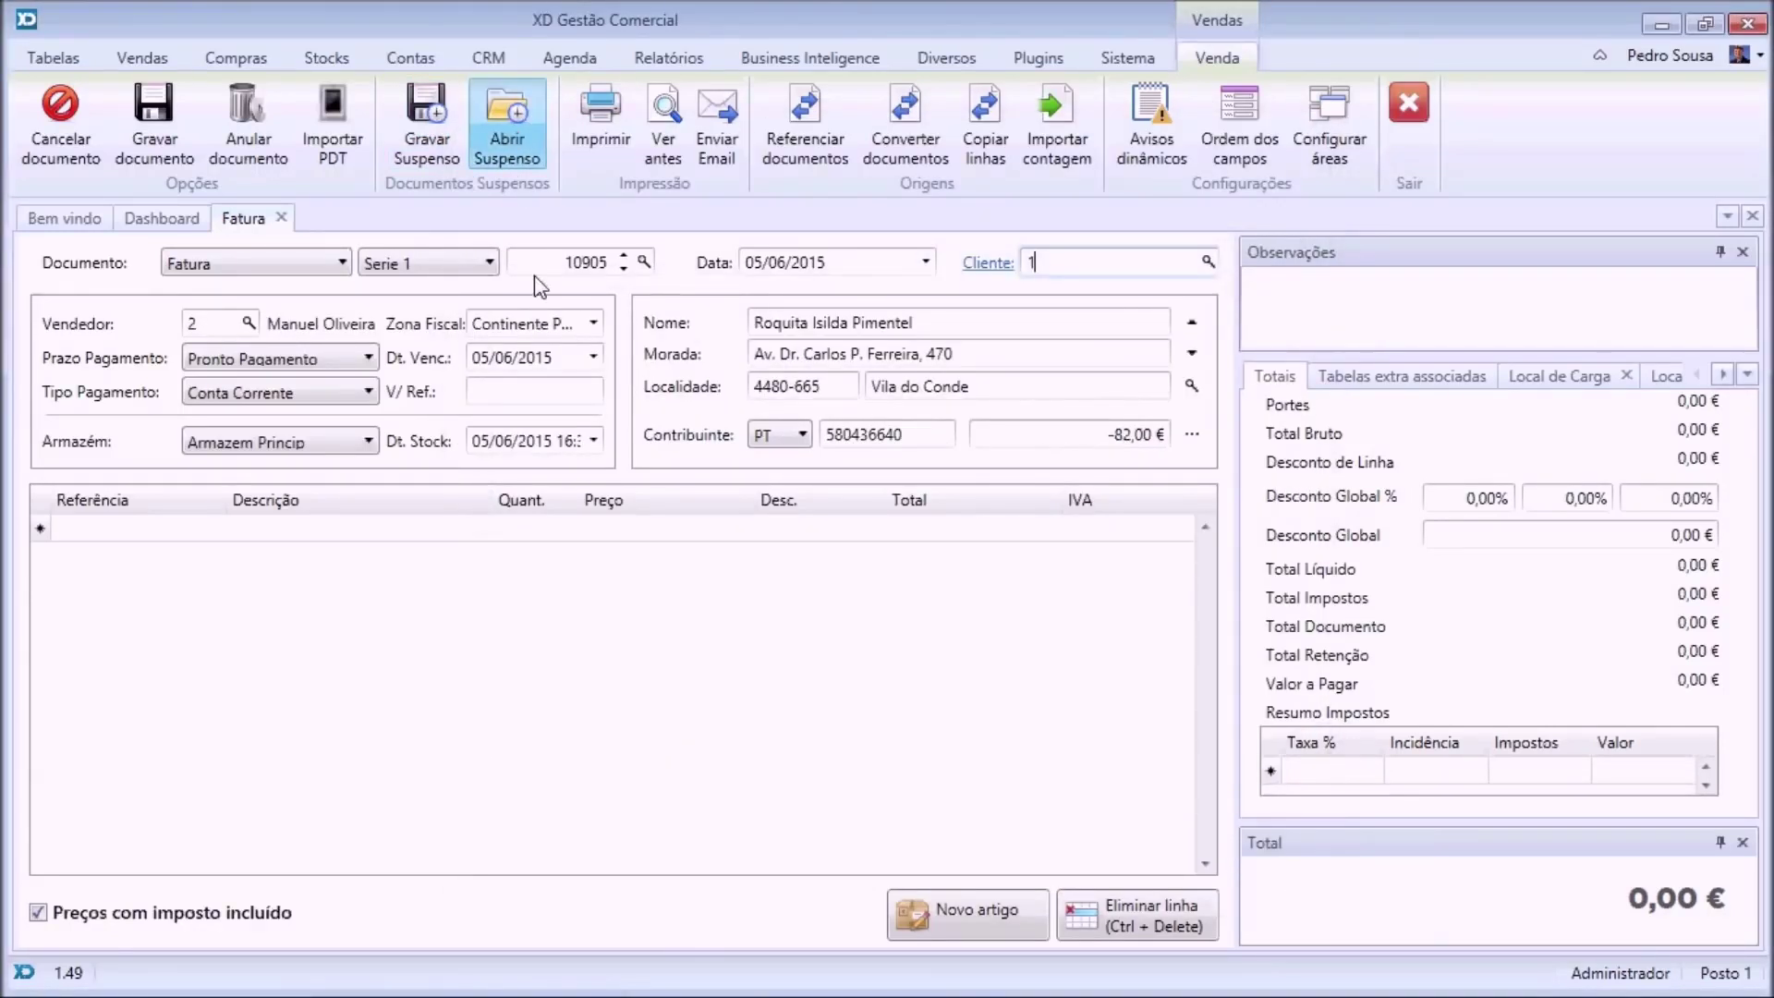
double_click(562, 320)
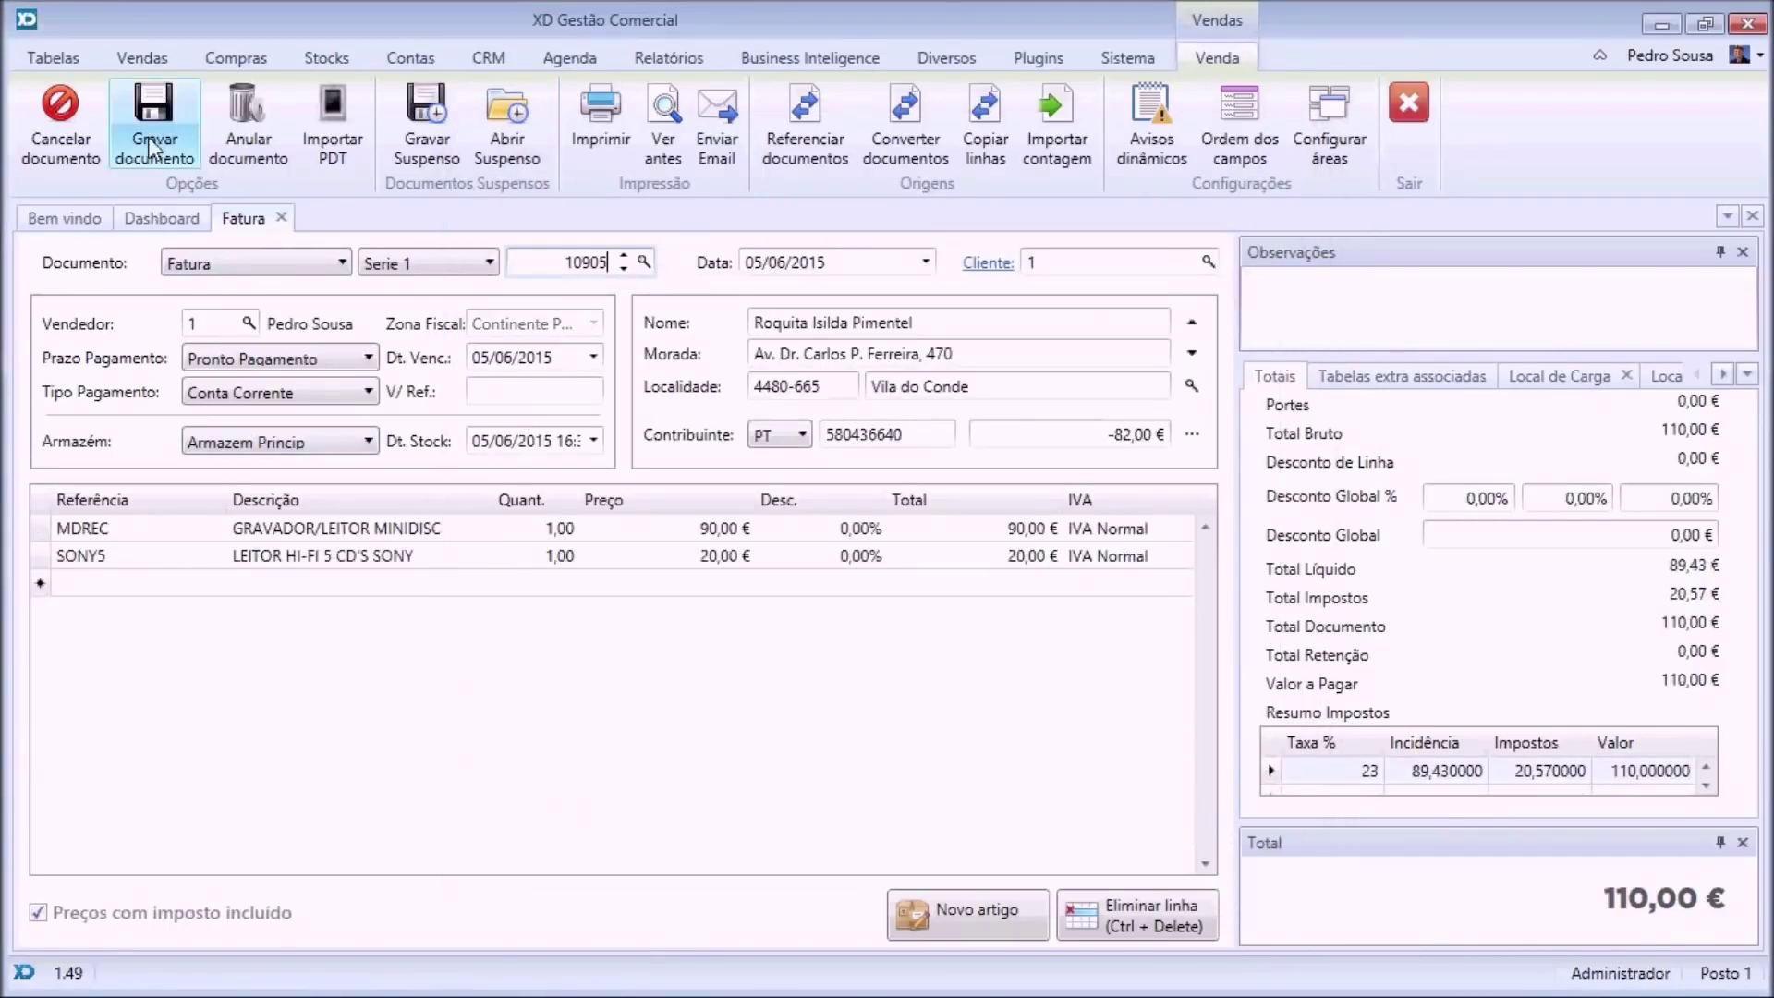
Save invoice 10905 with Fatura layout set to e-mail instead of print, then cancel sending.
left_click(154, 119)
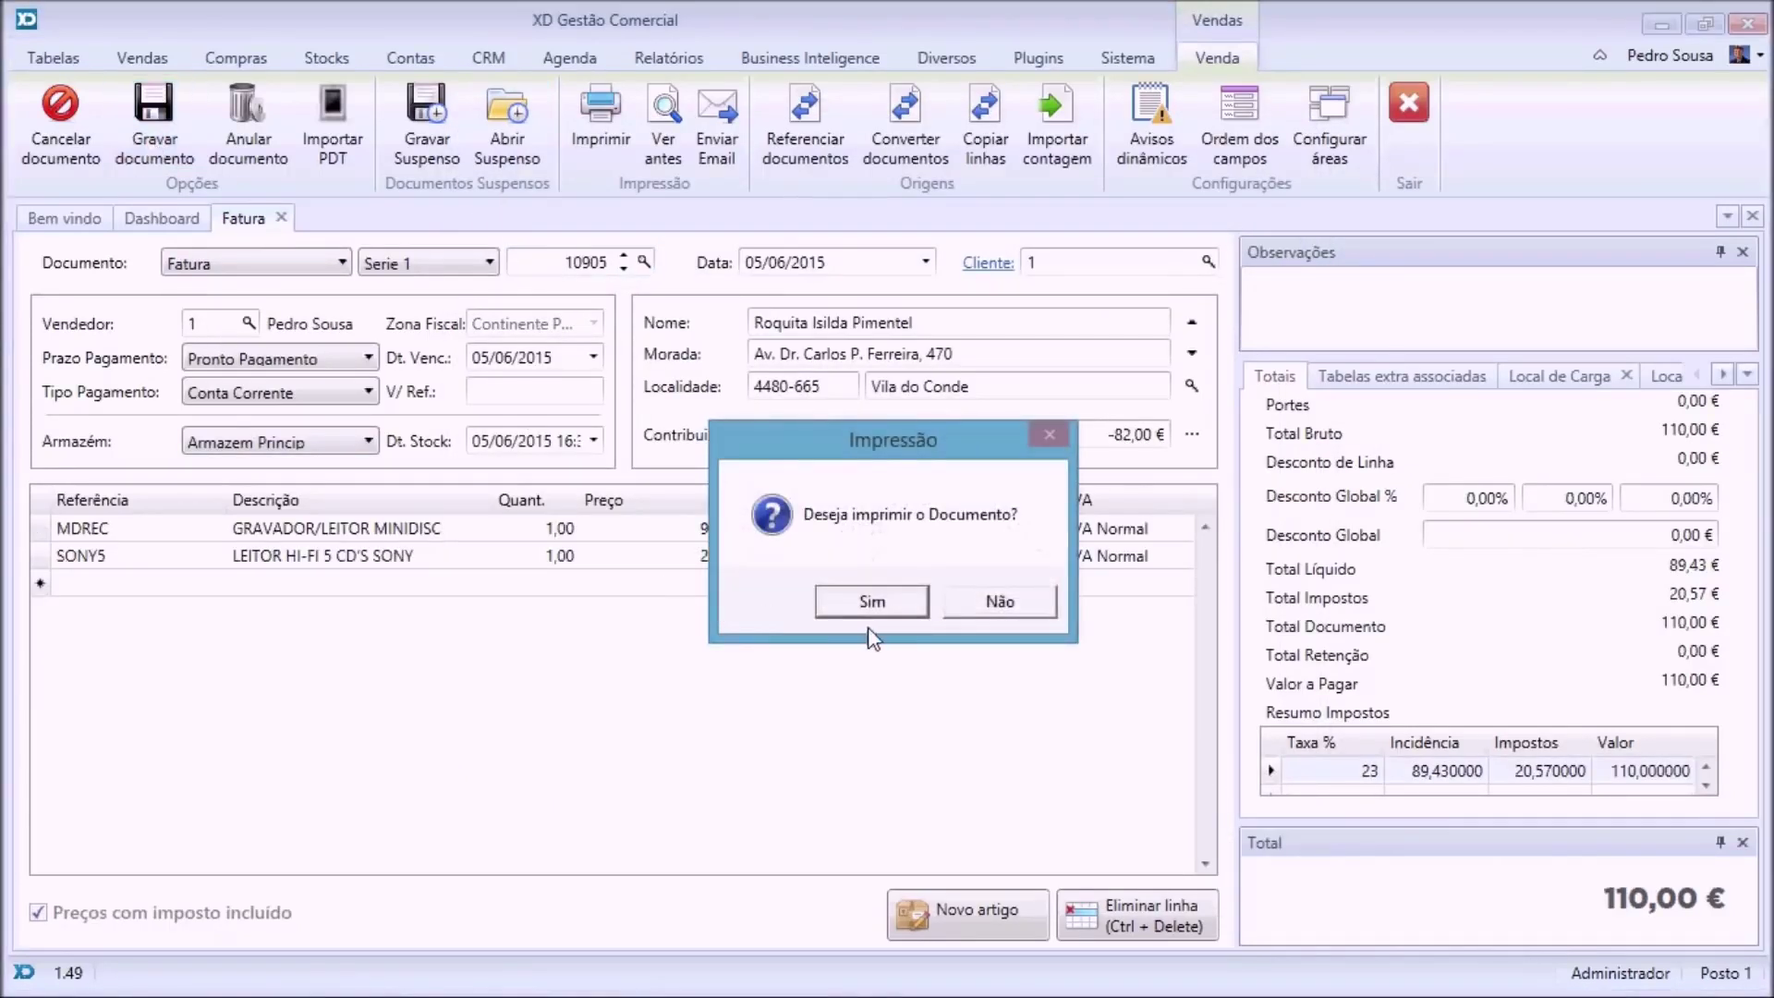
left_click(874, 613)
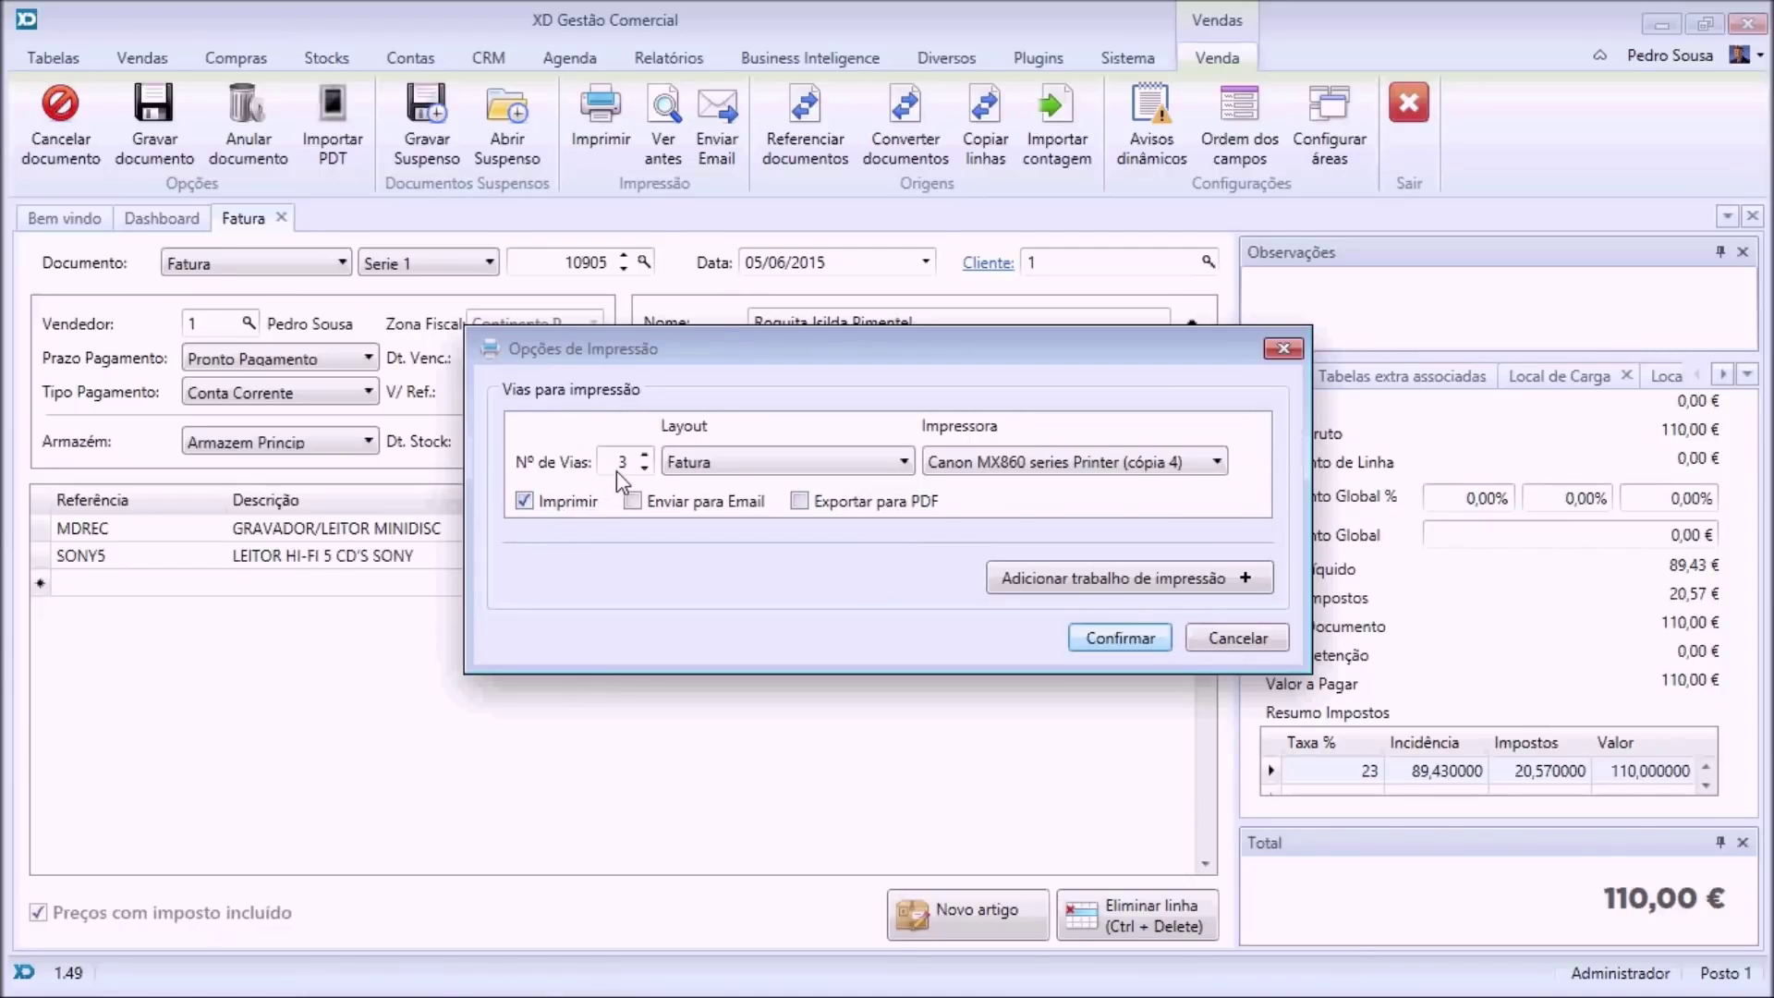
left_click(737, 471)
left_click(745, 469)
left_click(634, 501)
left_click(525, 502)
left_click(1134, 636)
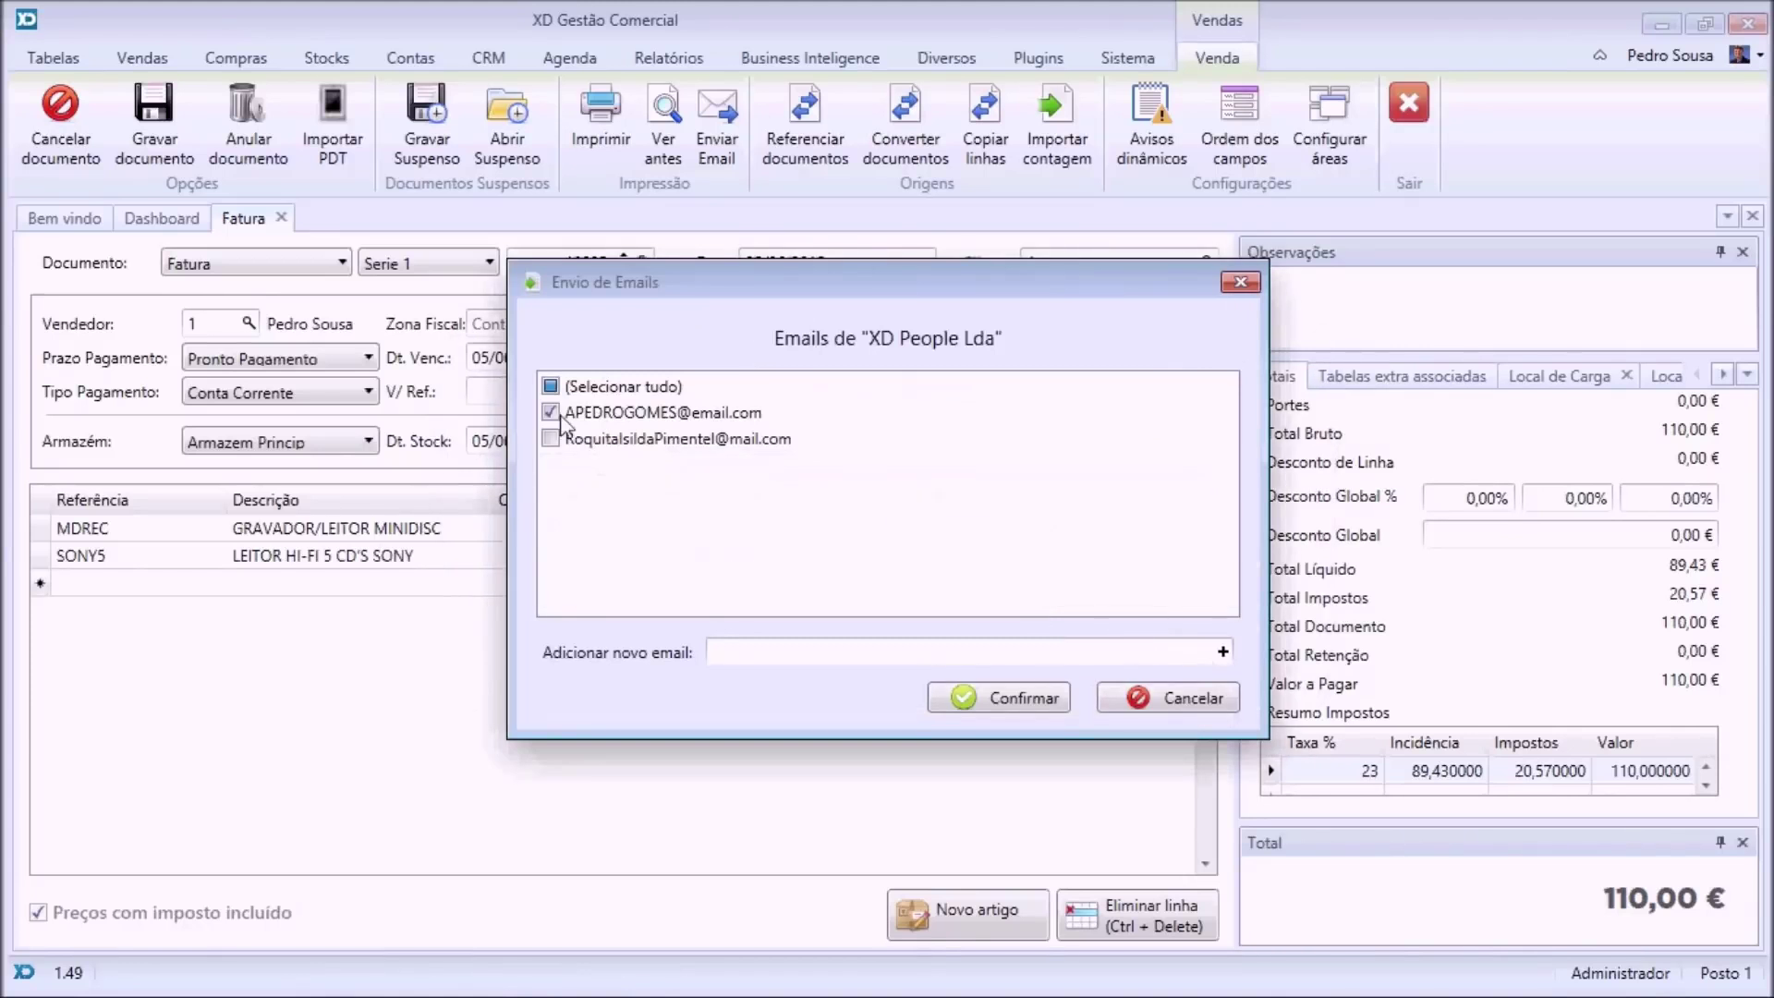
left_click(732, 655)
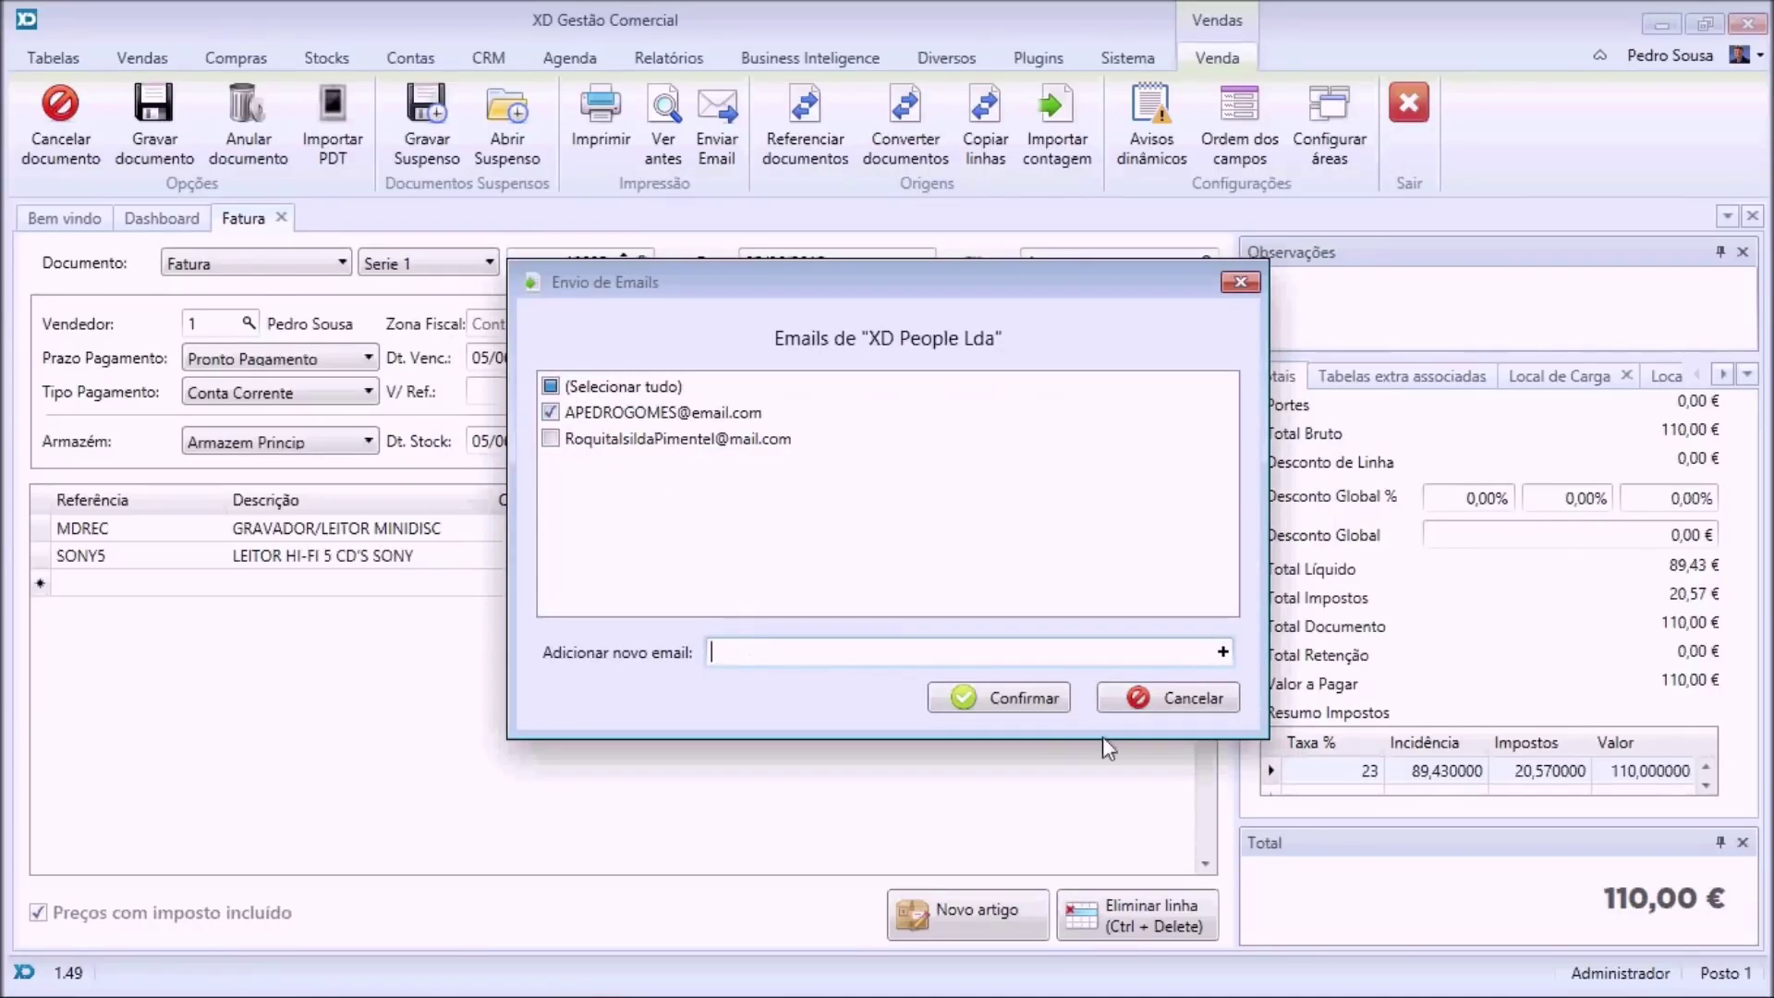
left_click(1182, 695)
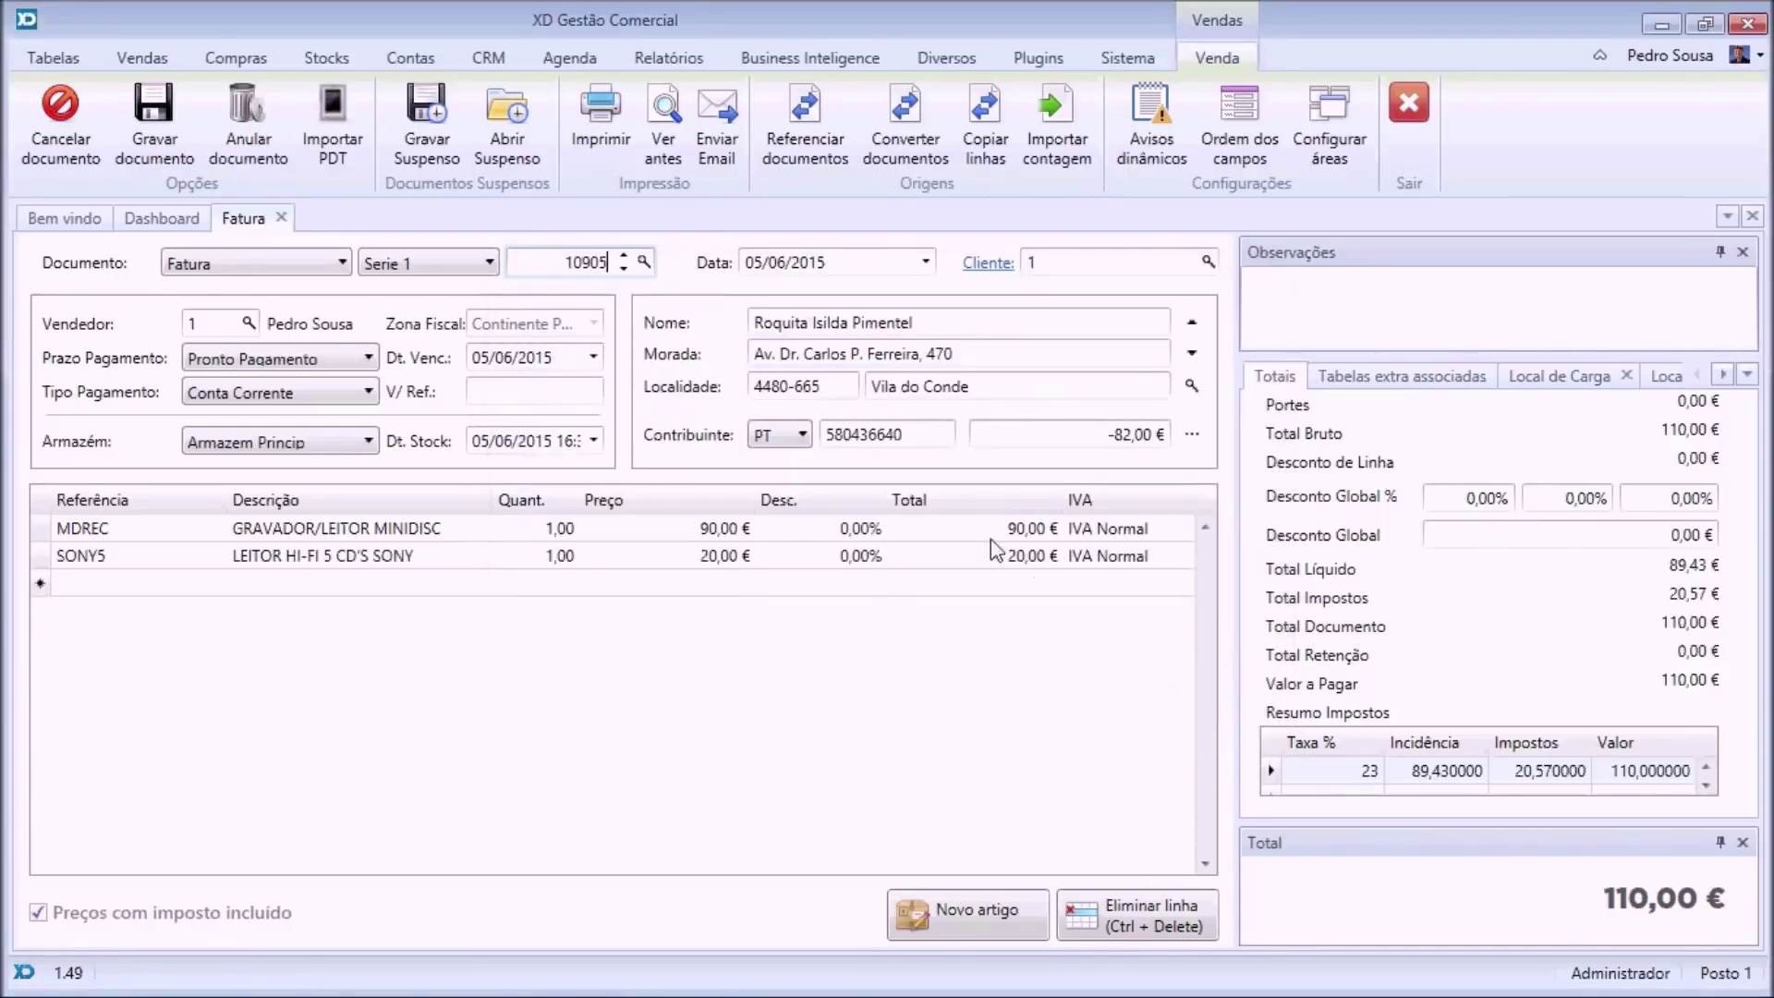
Dismiss the no-lines warning and close the blank new invoice.
left_click(151, 137)
left_click(1021, 448)
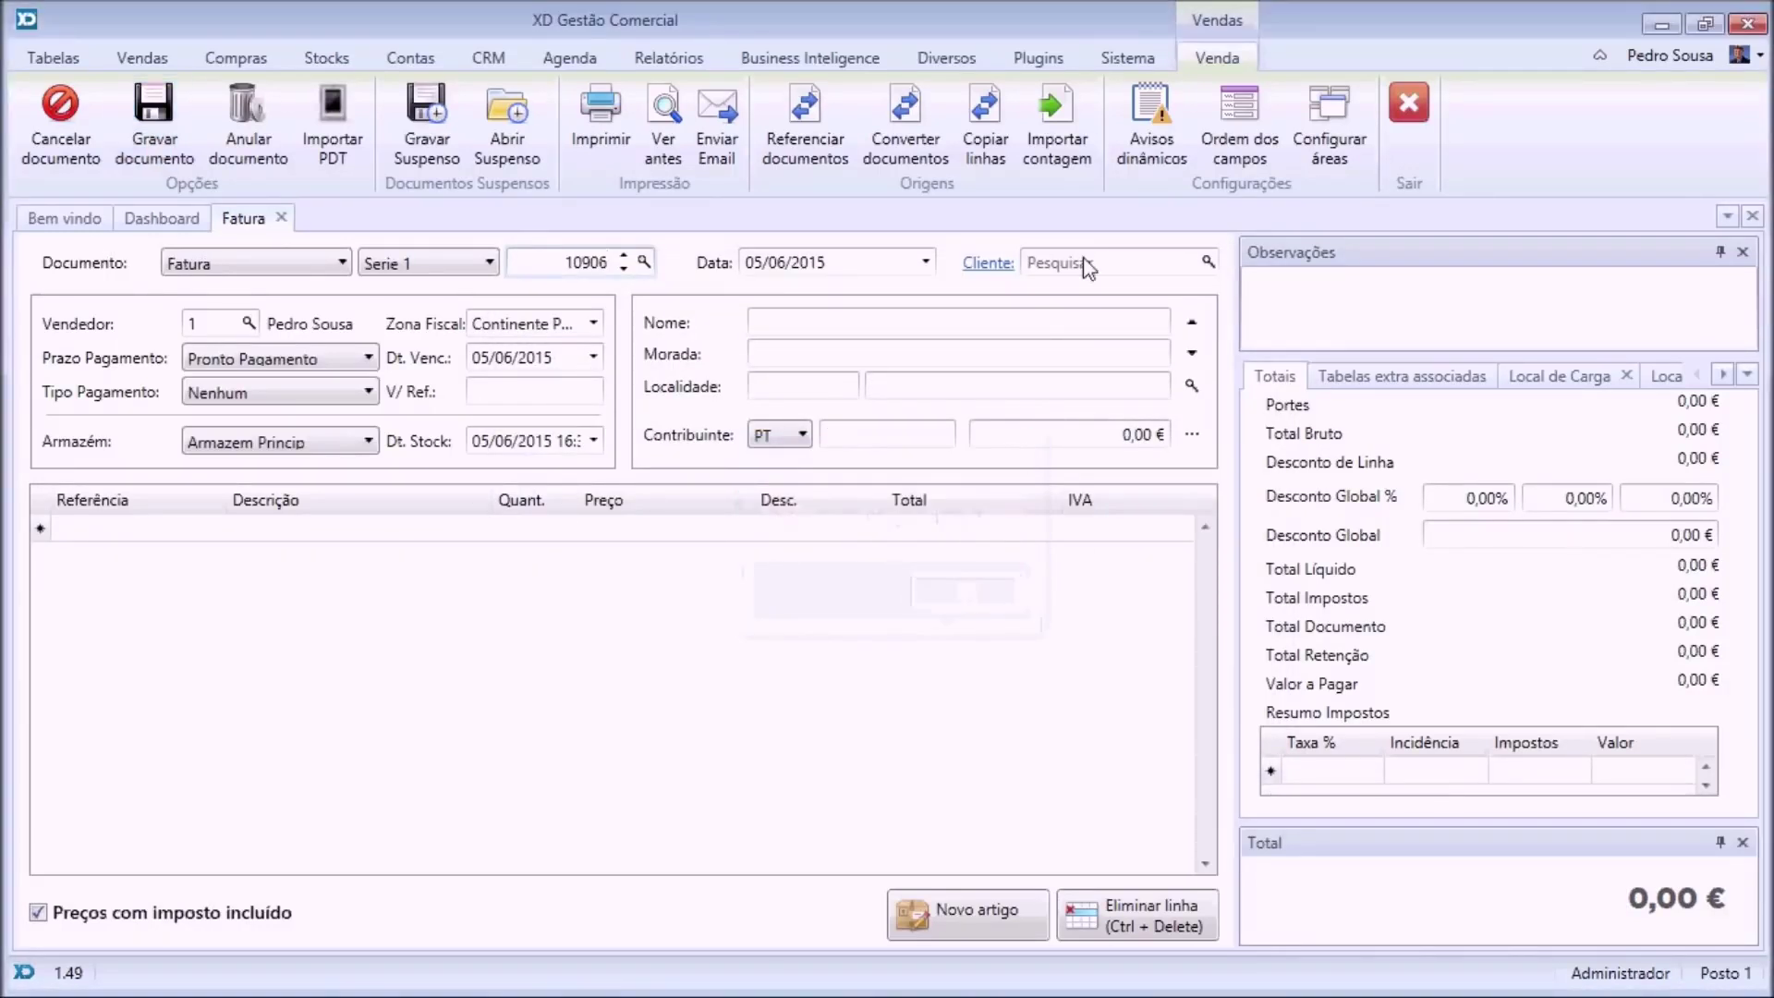
left_click(282, 219)
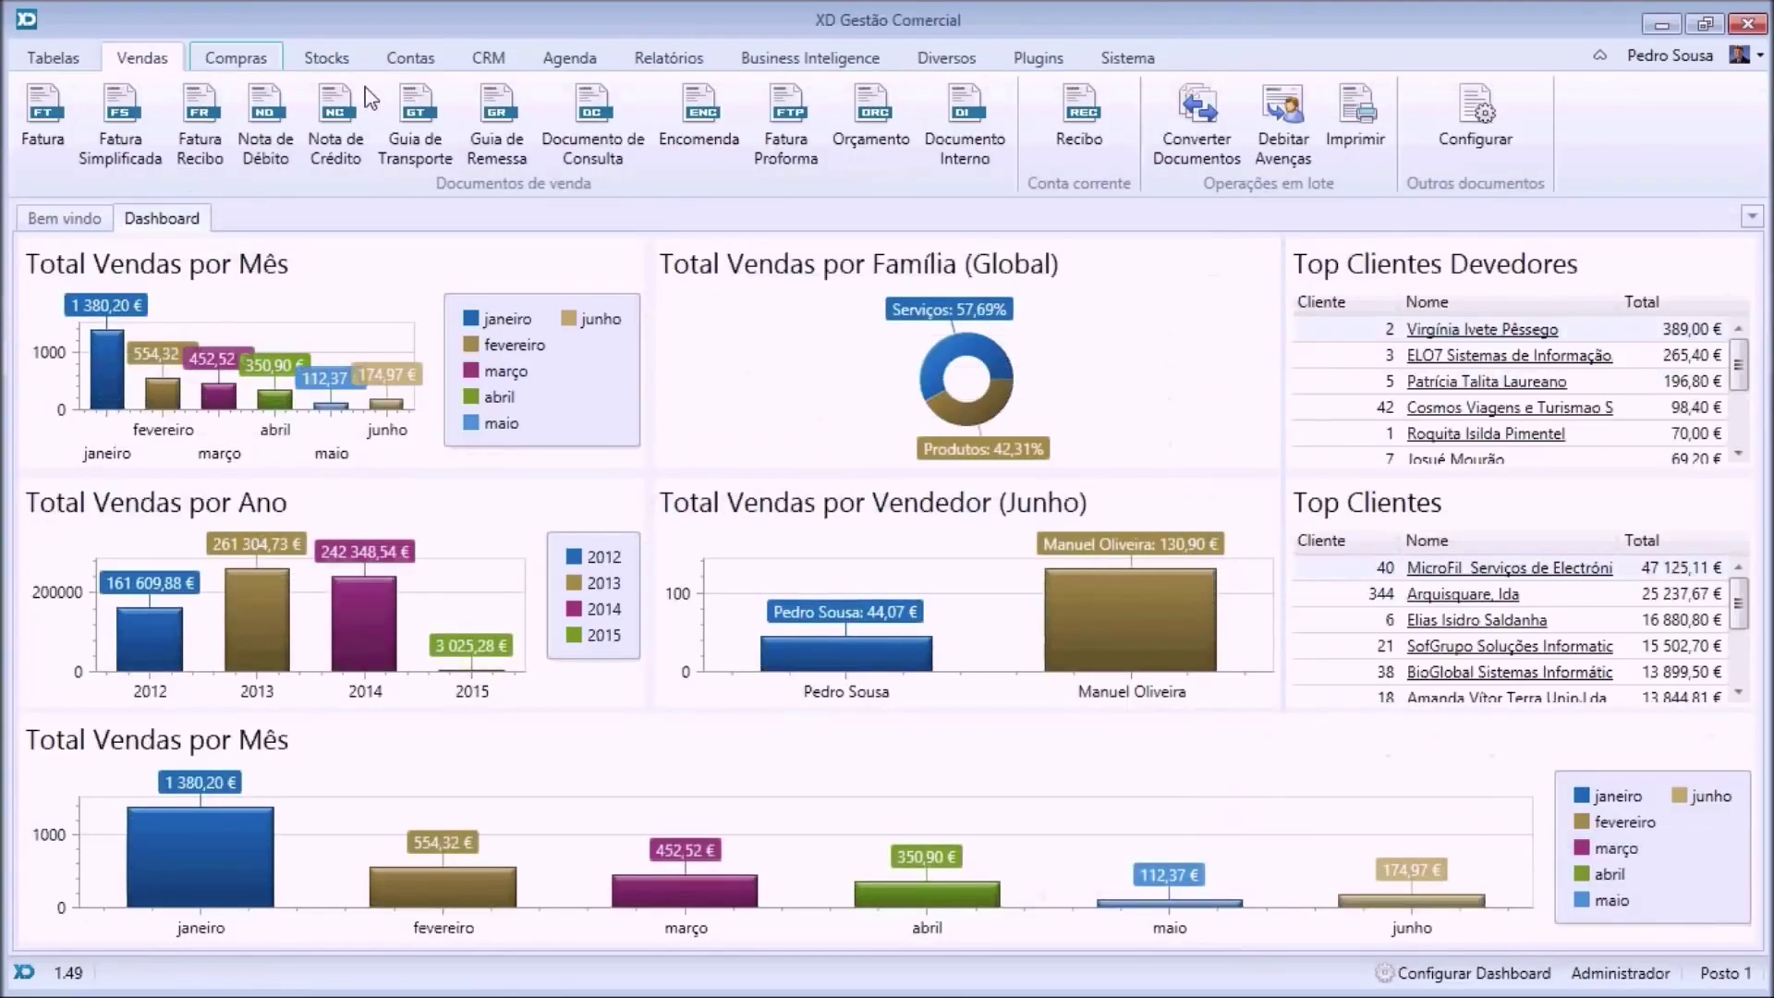
Start a receipt for client 1 and mark invoices FAC 1/10901 to 1/10903 for payment.
left_click(1091, 130)
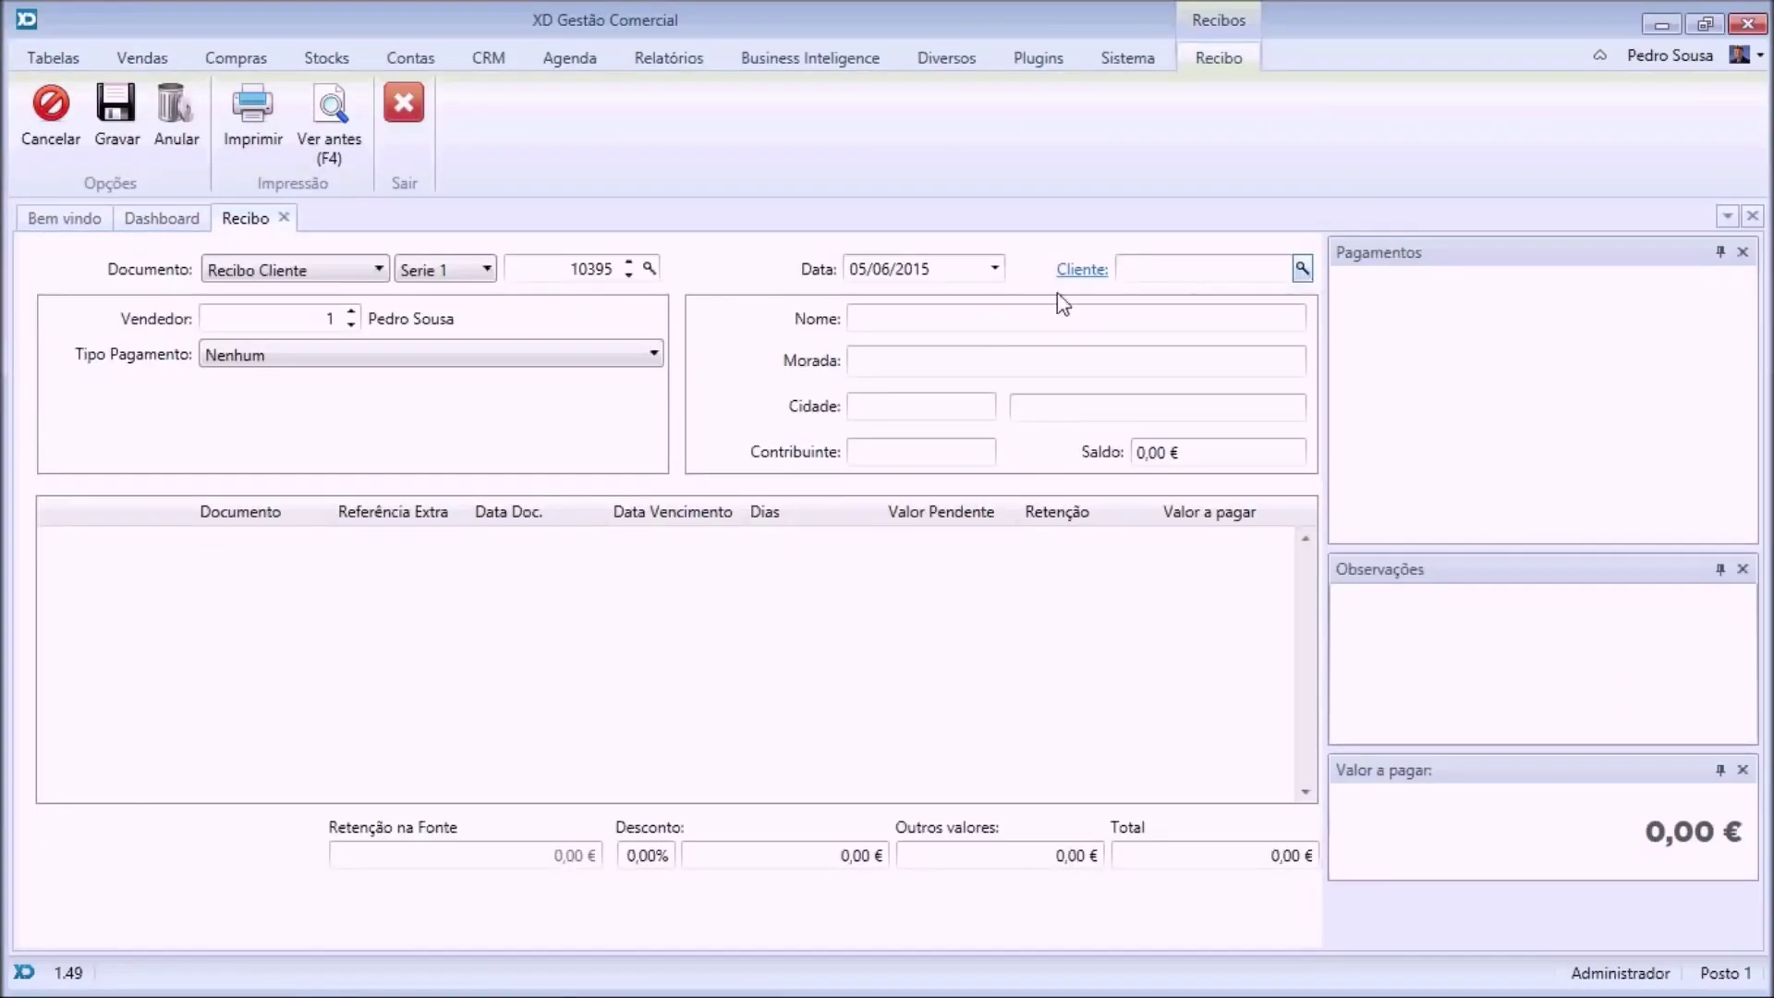
double_click(673, 352)
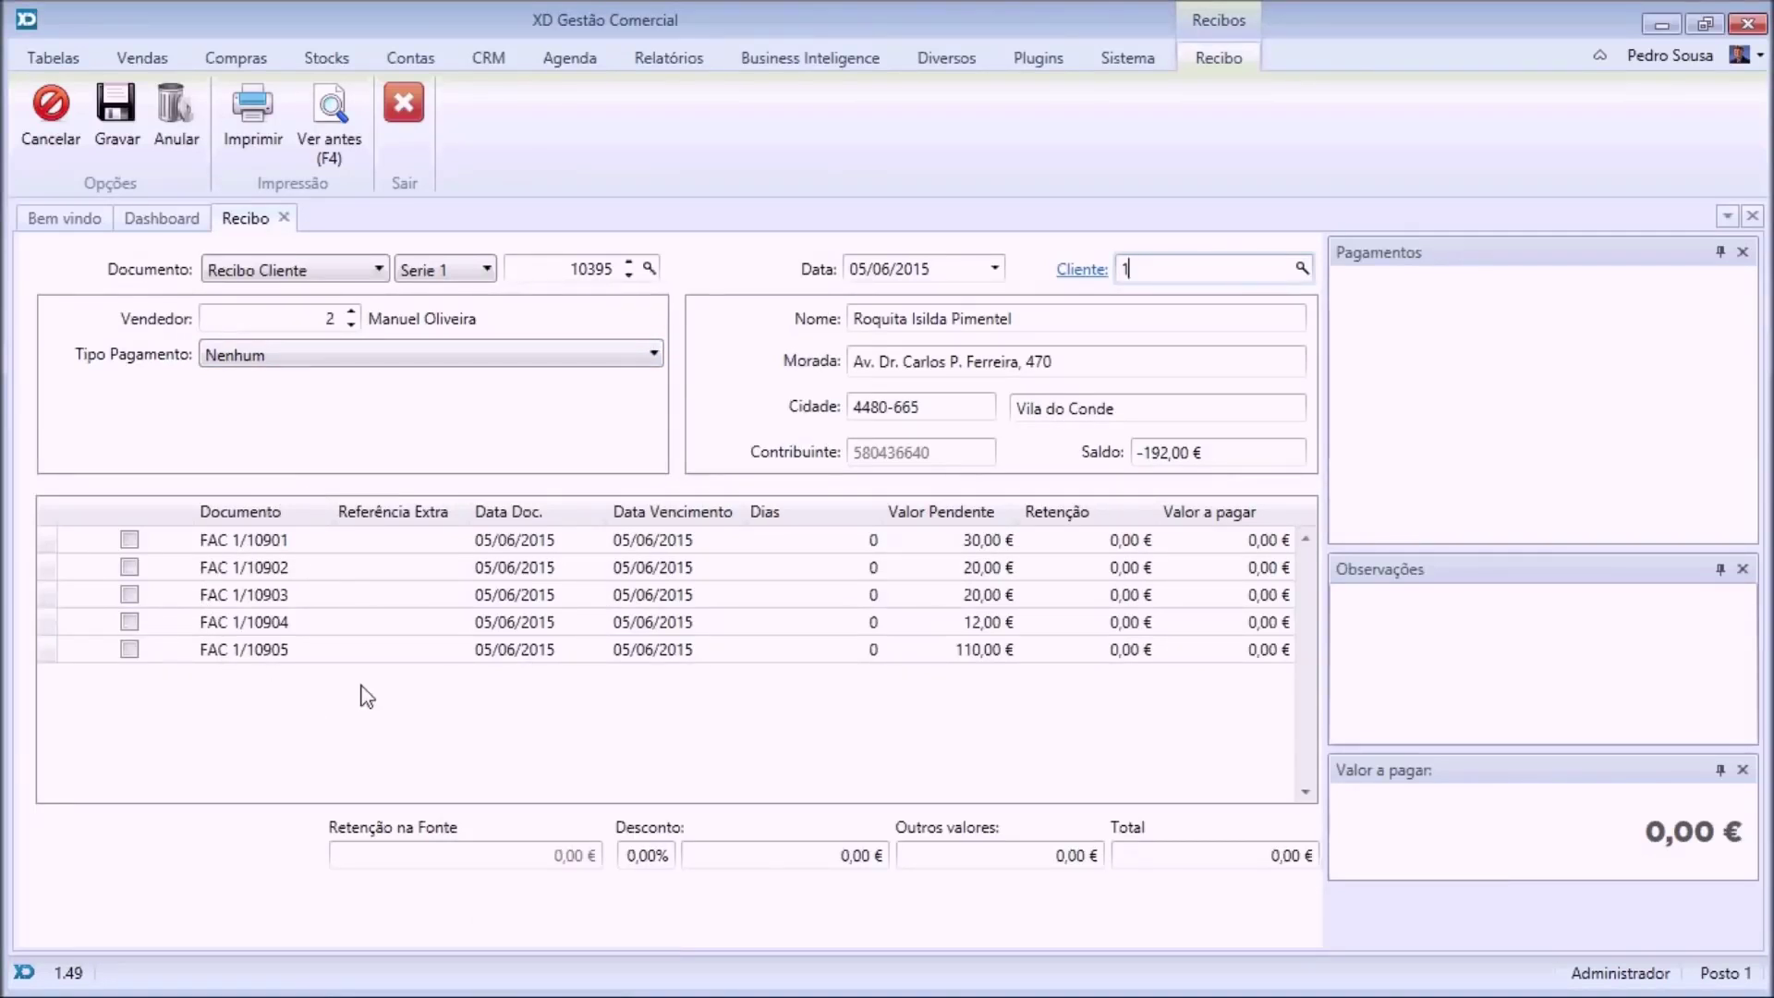
left_click(129, 539)
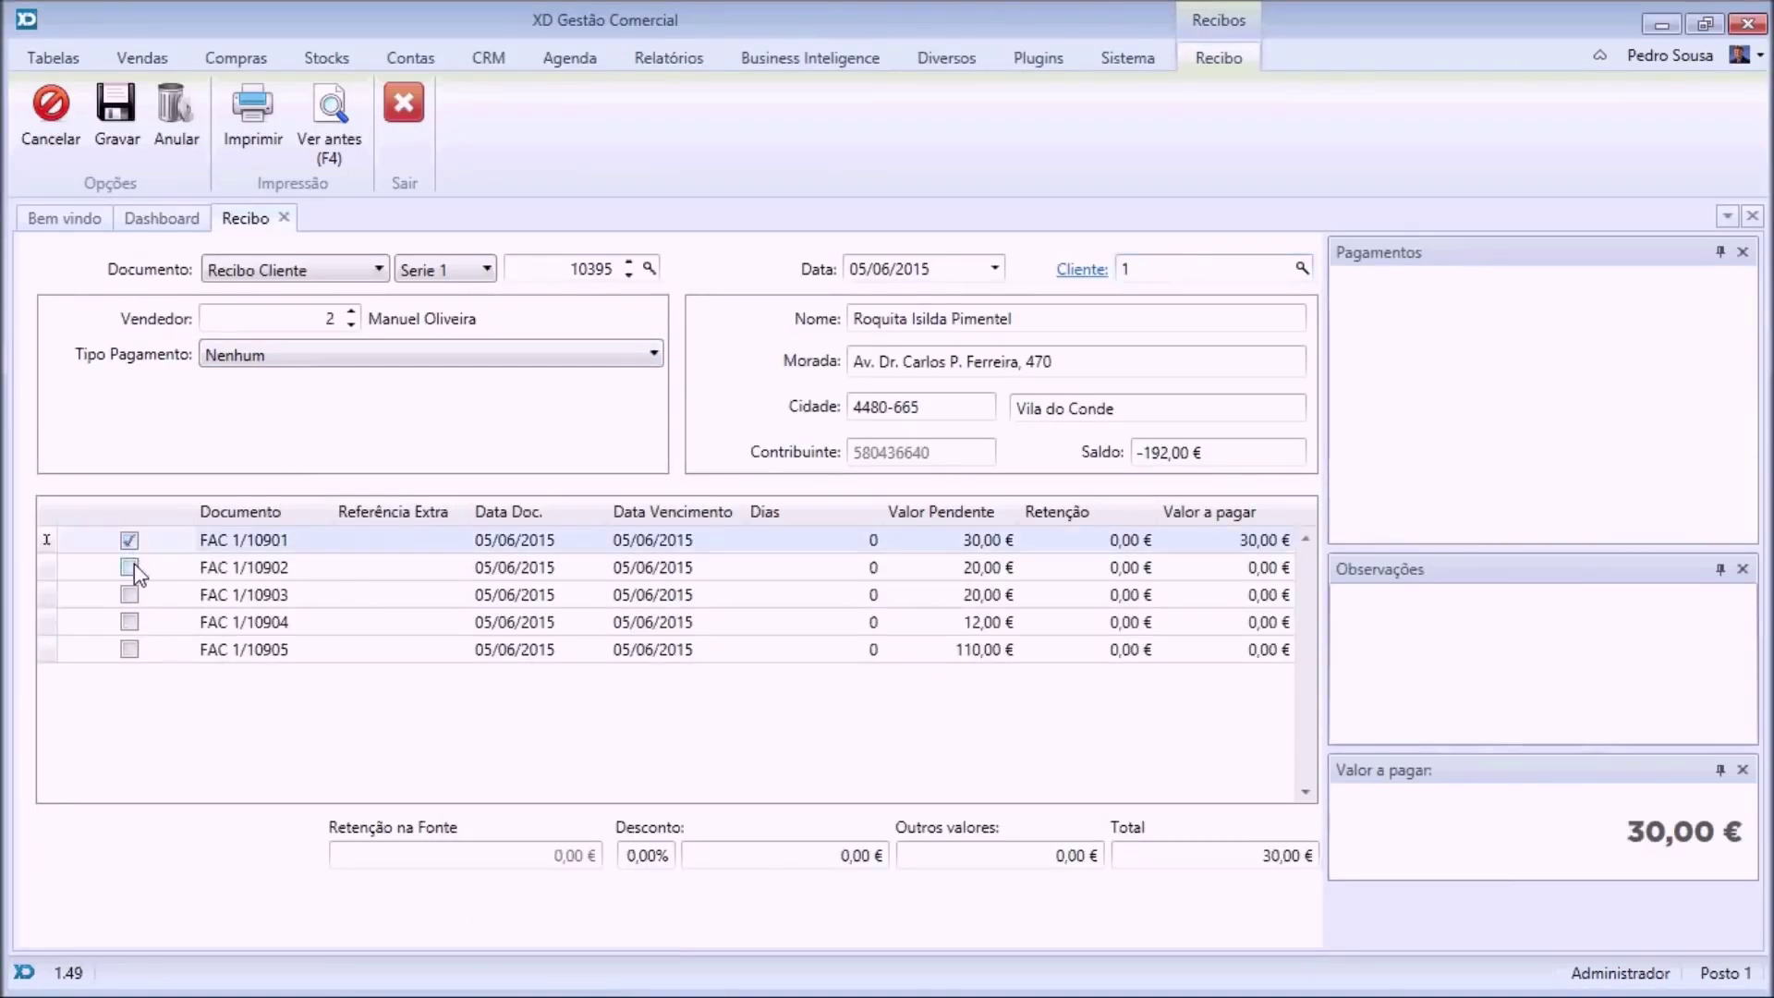
left_click(130, 567)
left_click(129, 594)
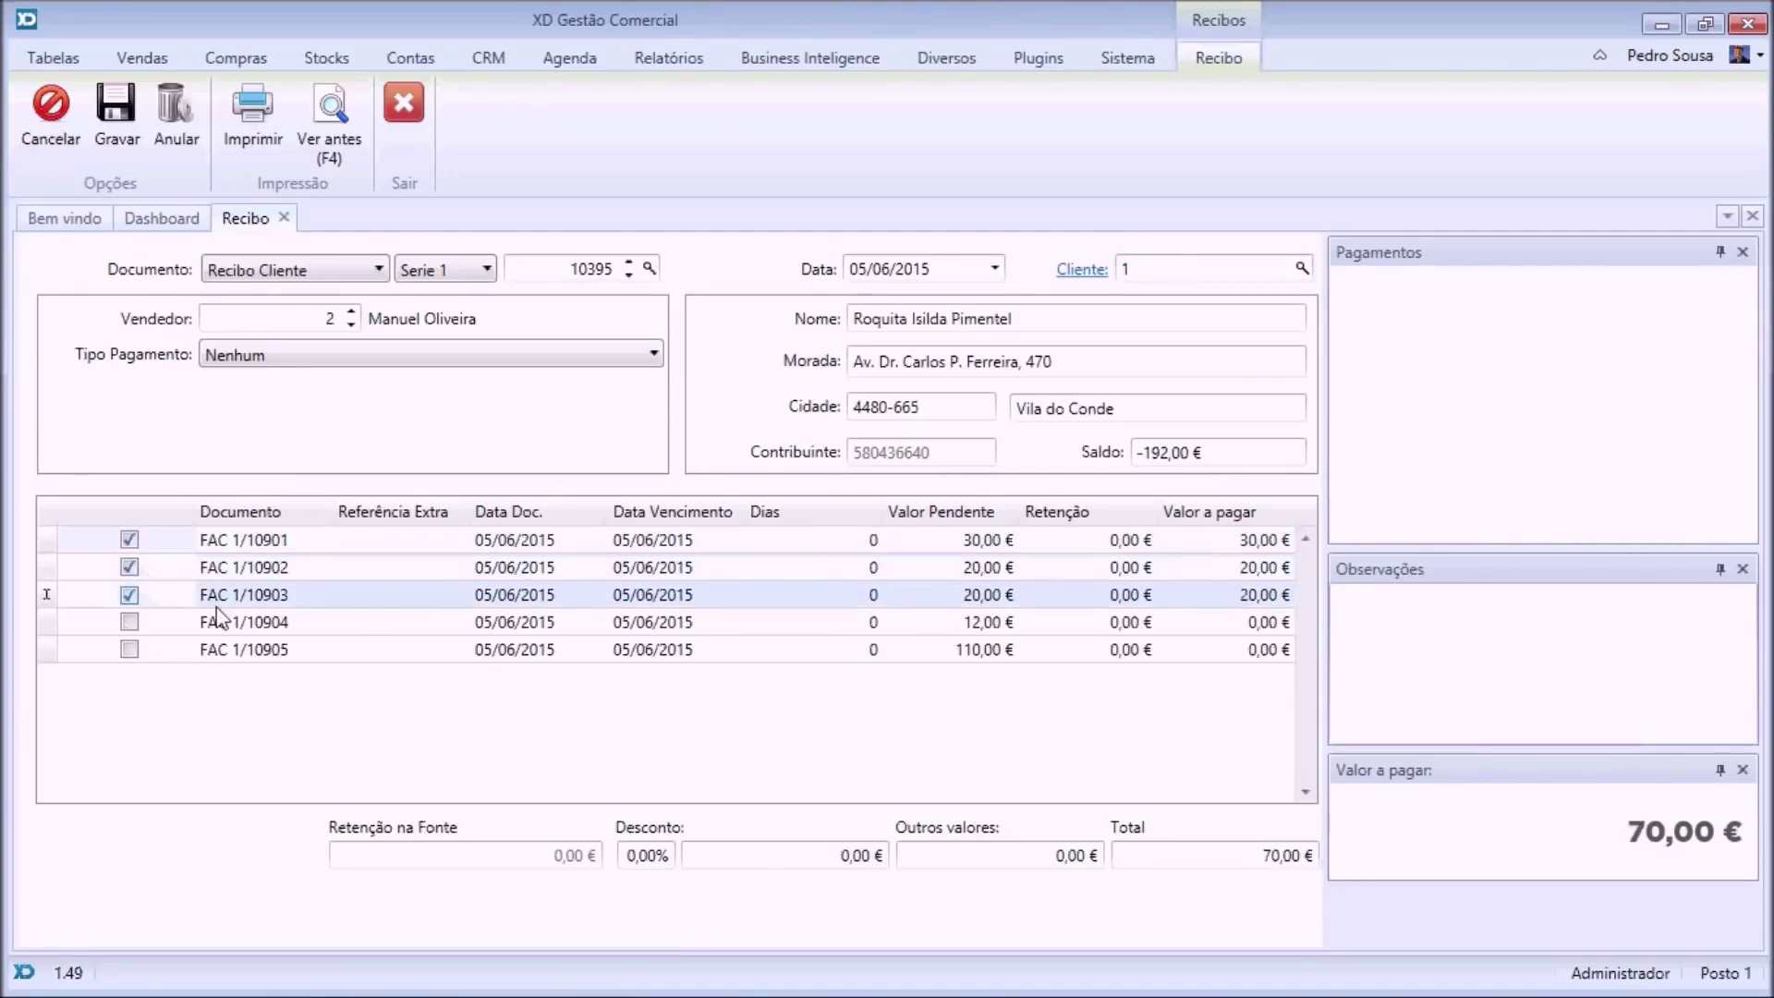
Adjust the amount paid on FAC 1/10902 and set the receipt total to 80,00 €.
left_click(1233, 569)
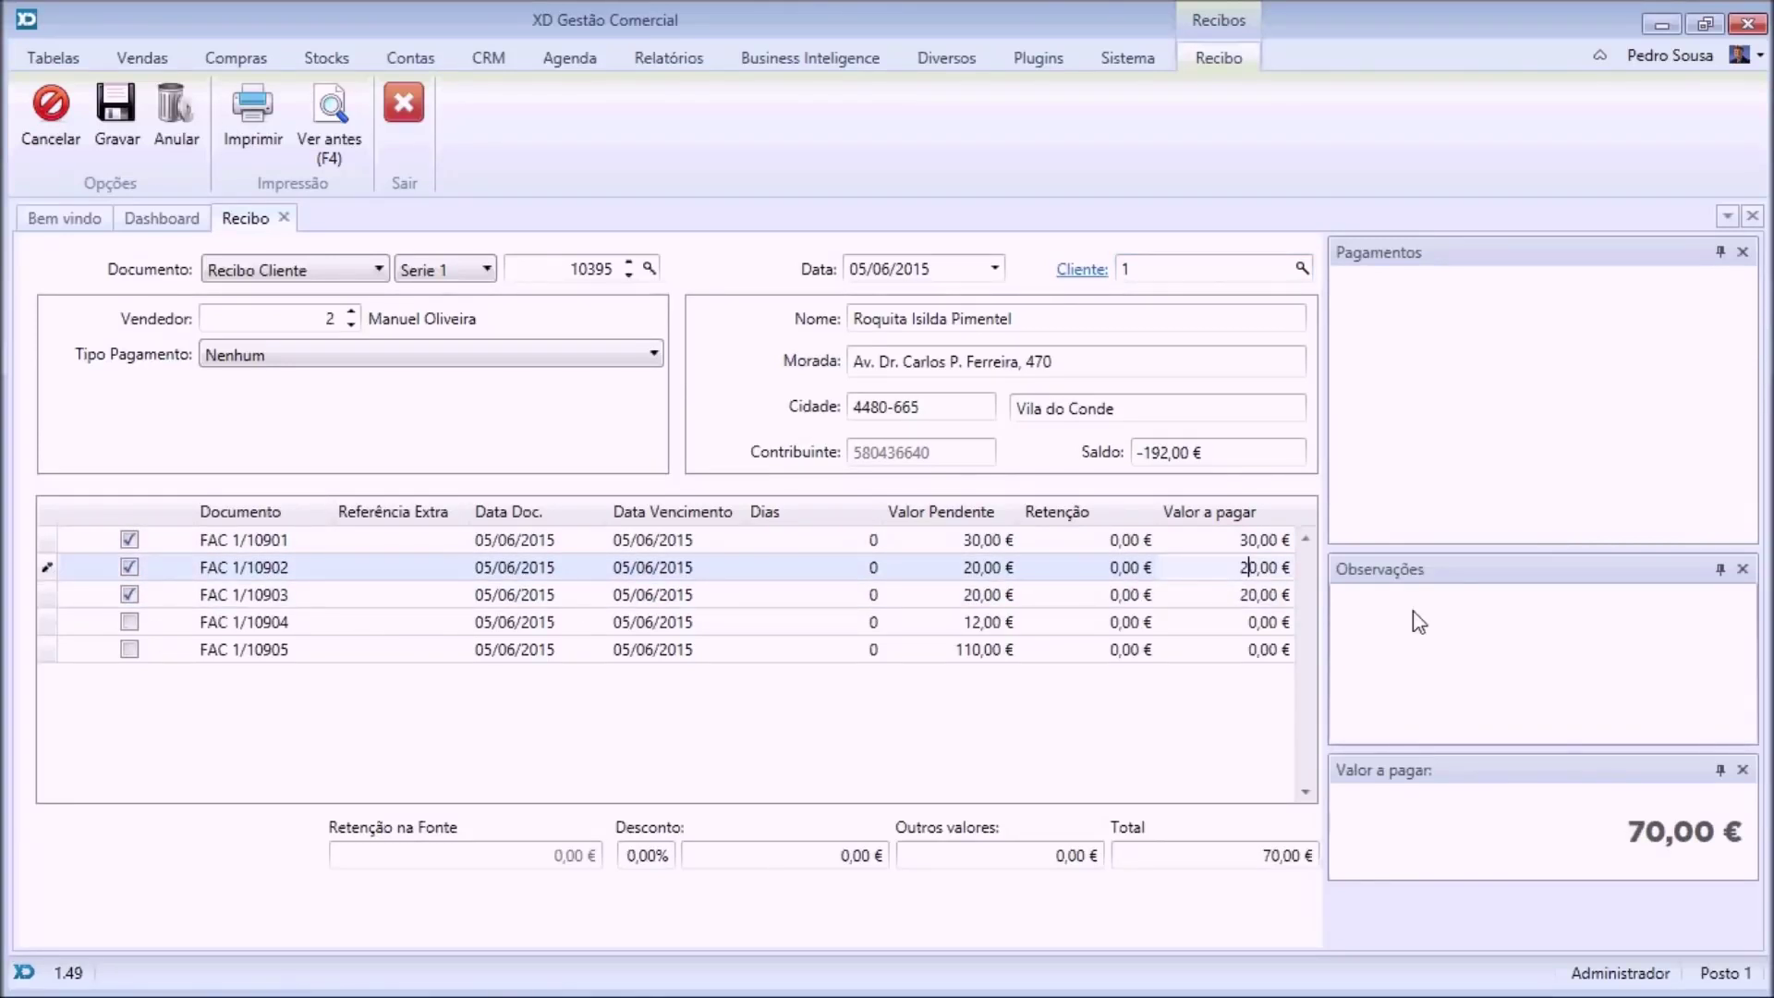
type("1")
left_click(1270, 857)
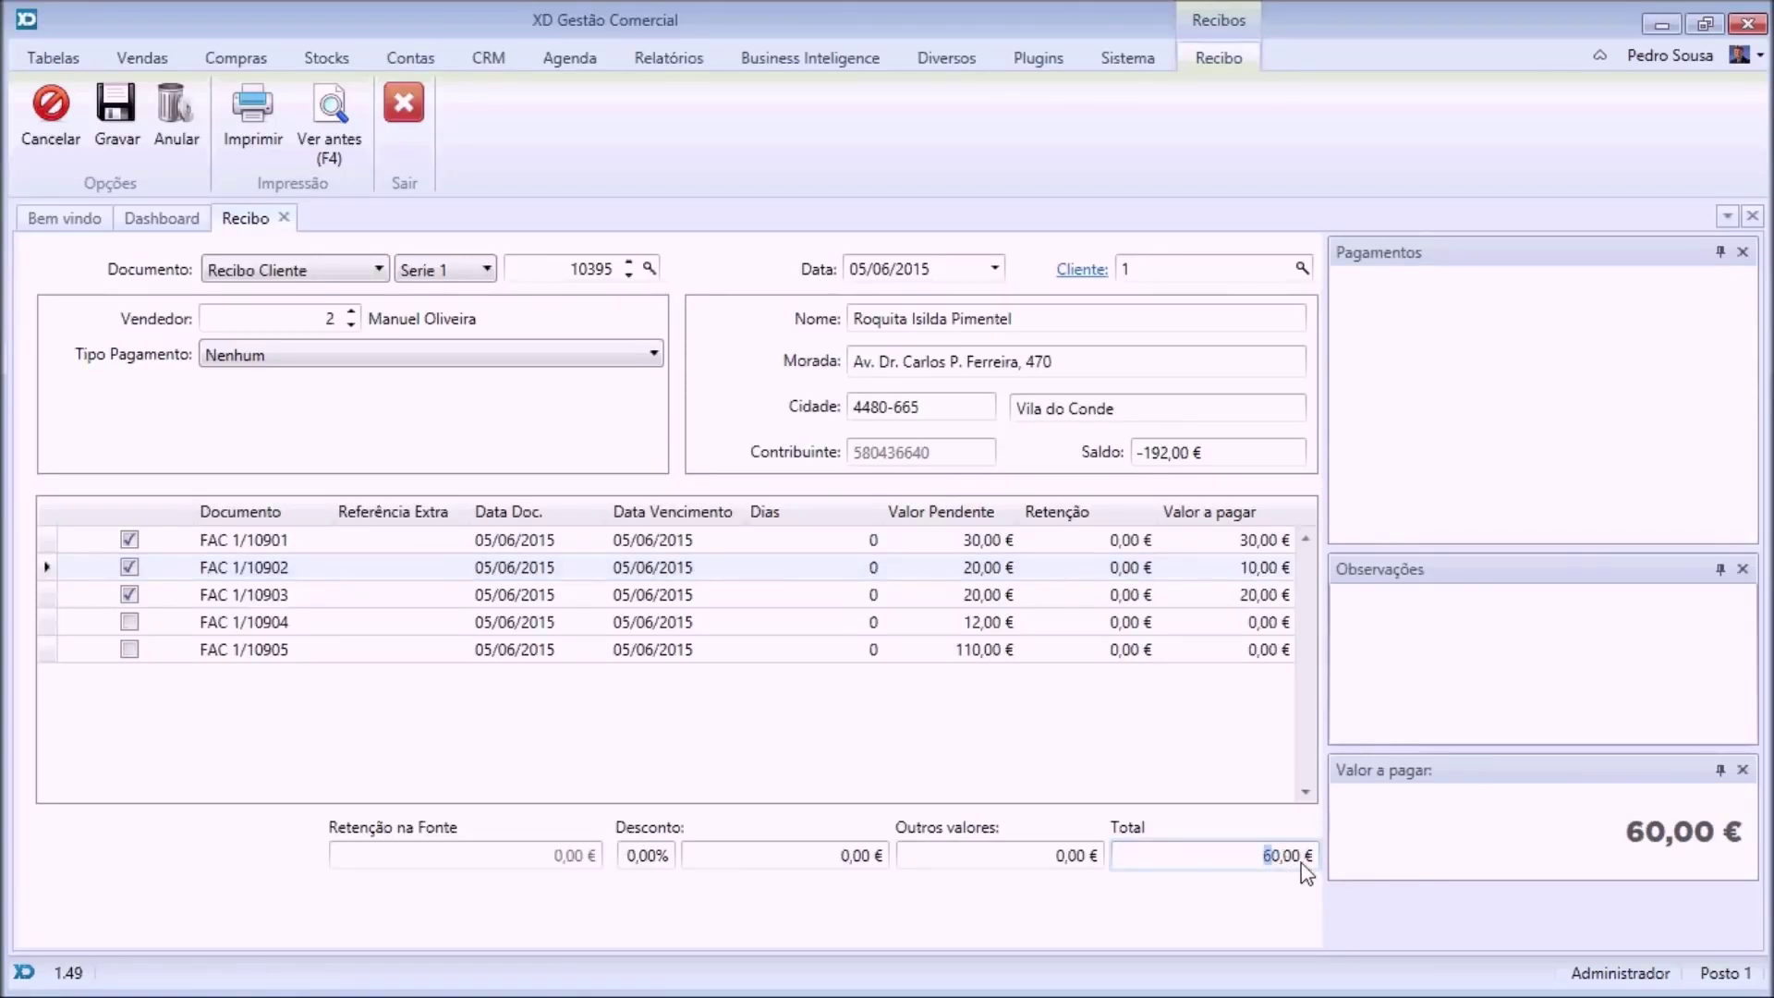
key("Return")
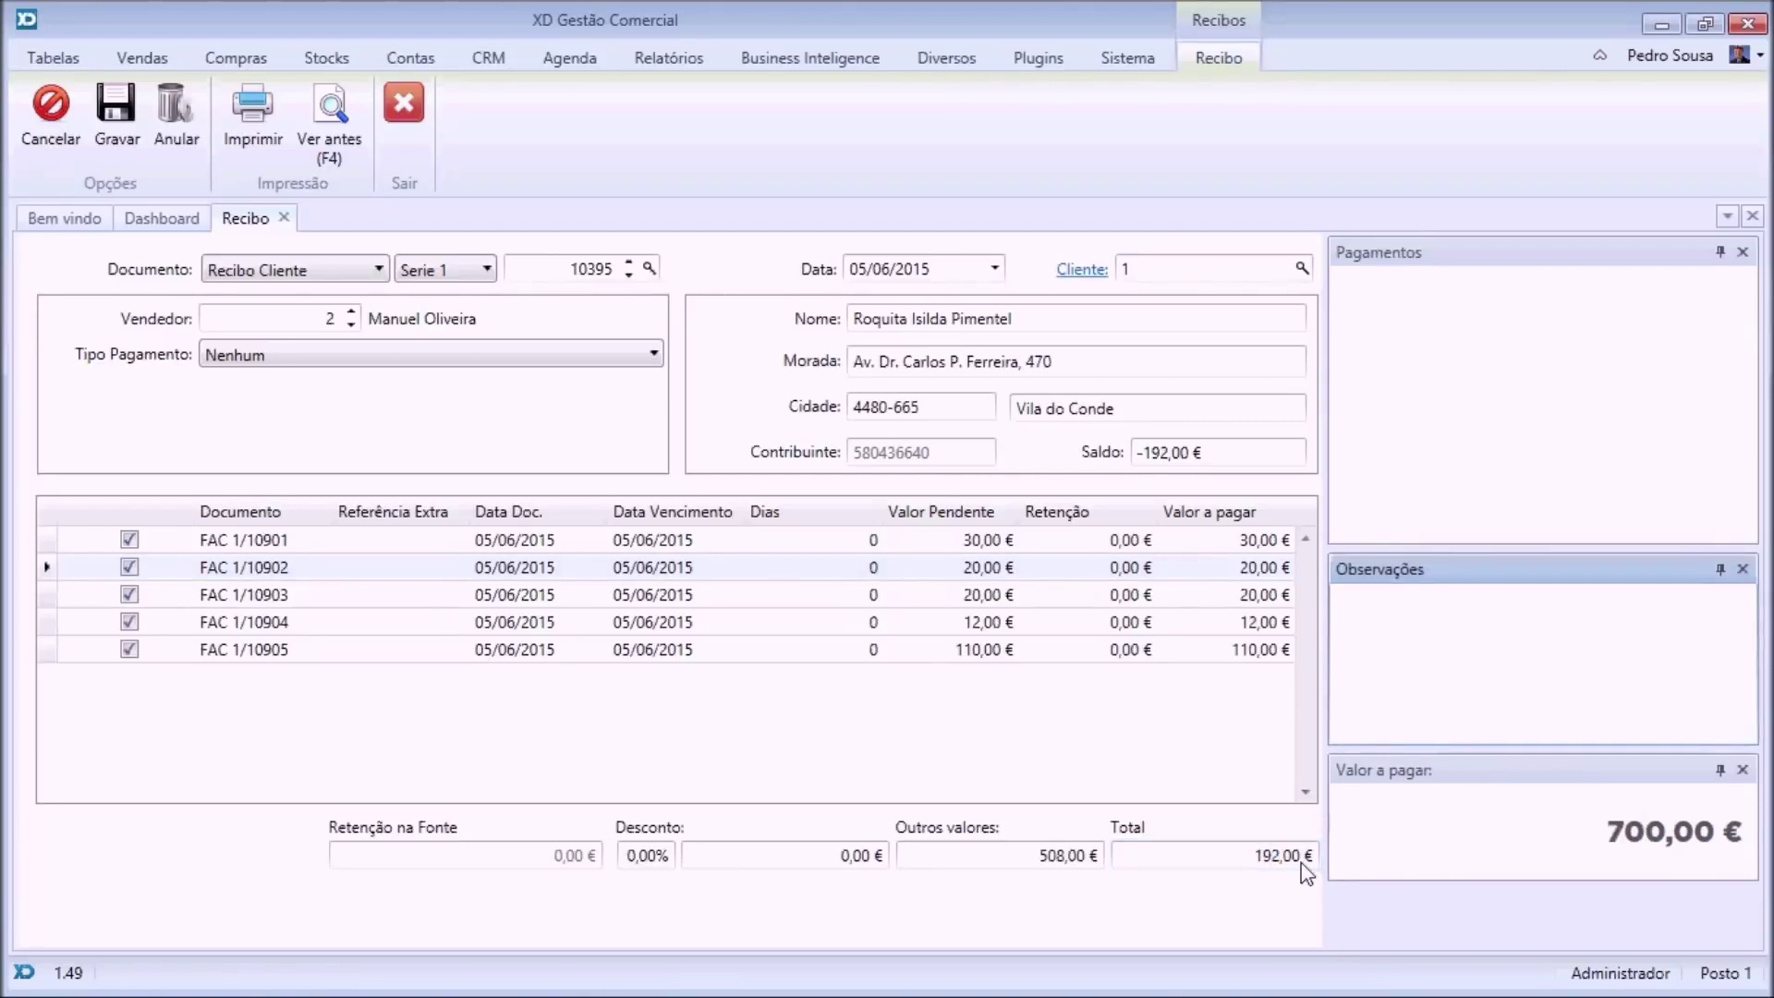
double_click(1268, 856)
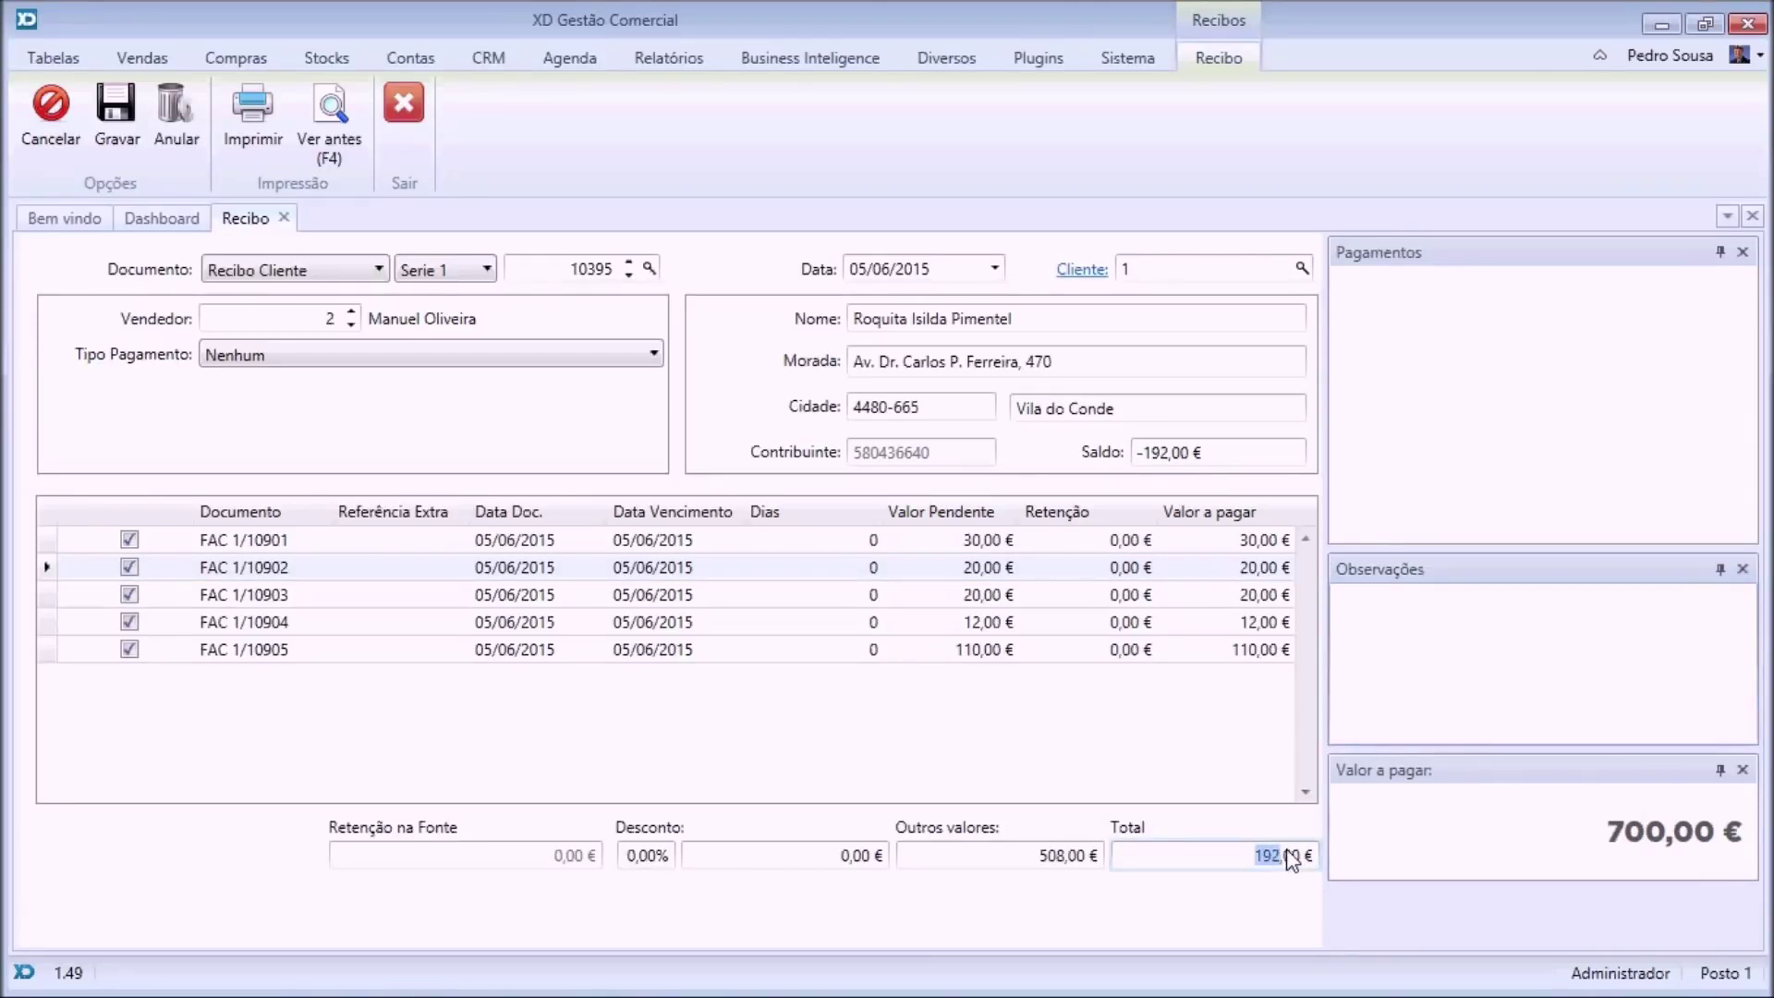
type("80")
key("Return")
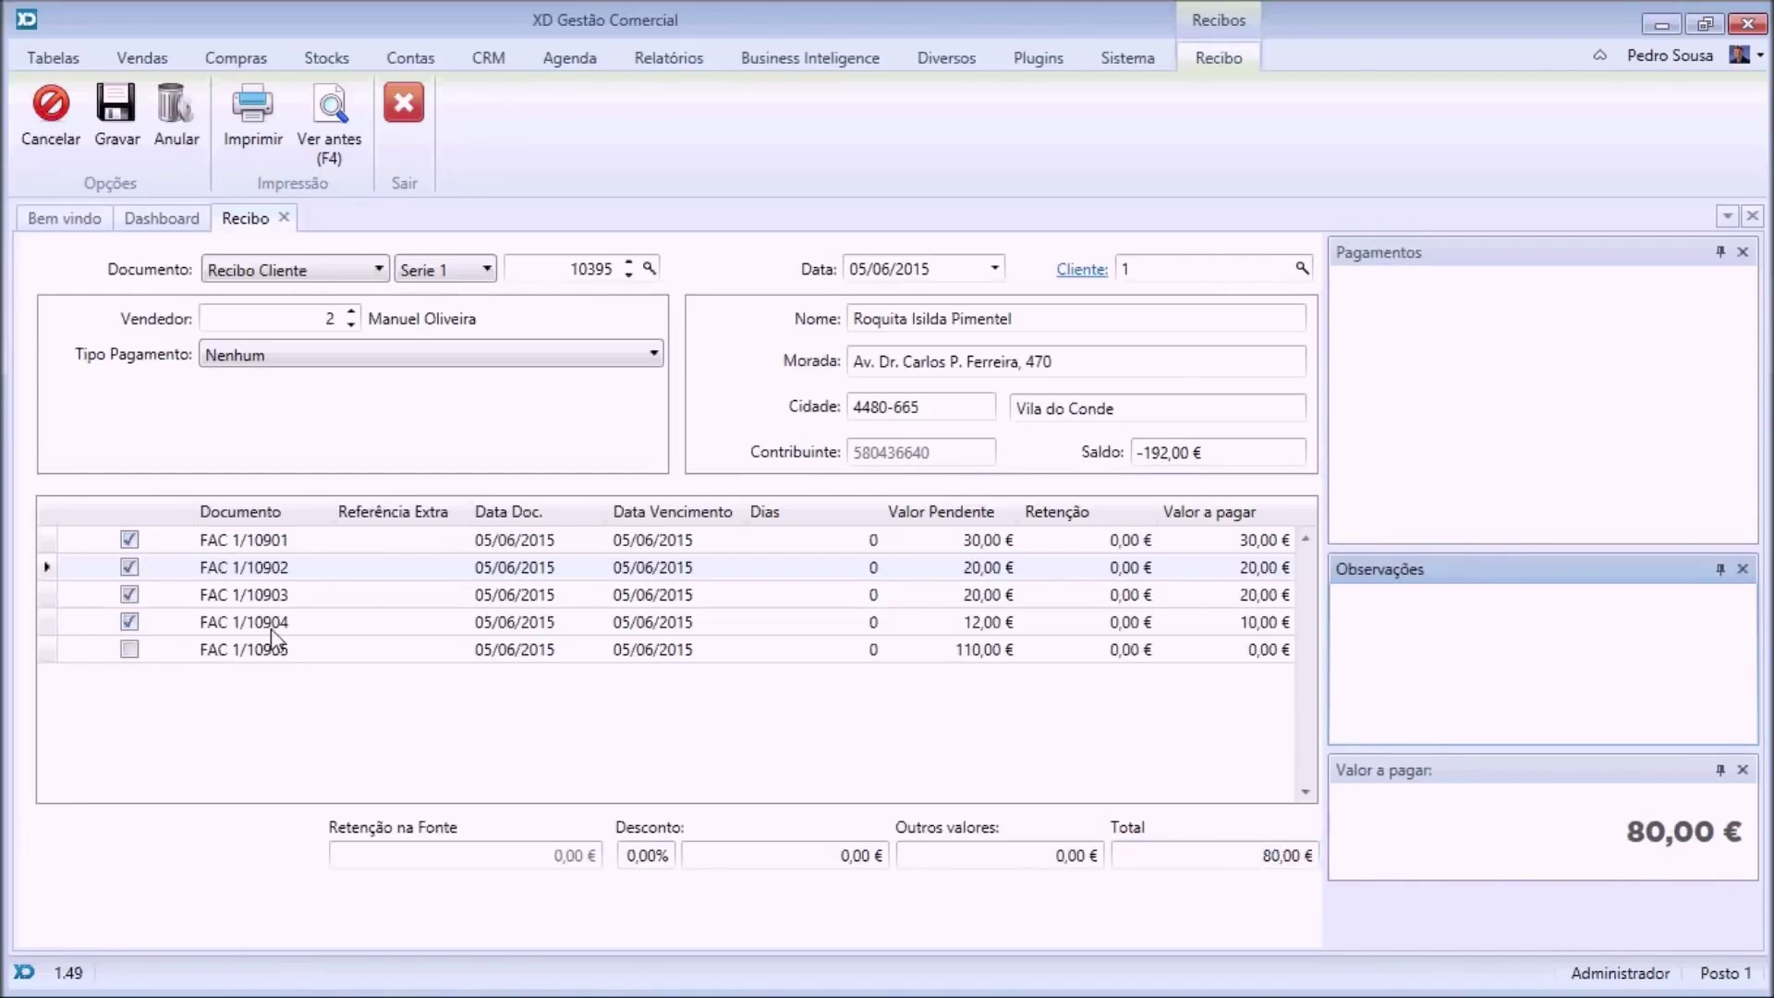
Save the receipt, paying 80,00 € by bank cheque.
left_click(115, 115)
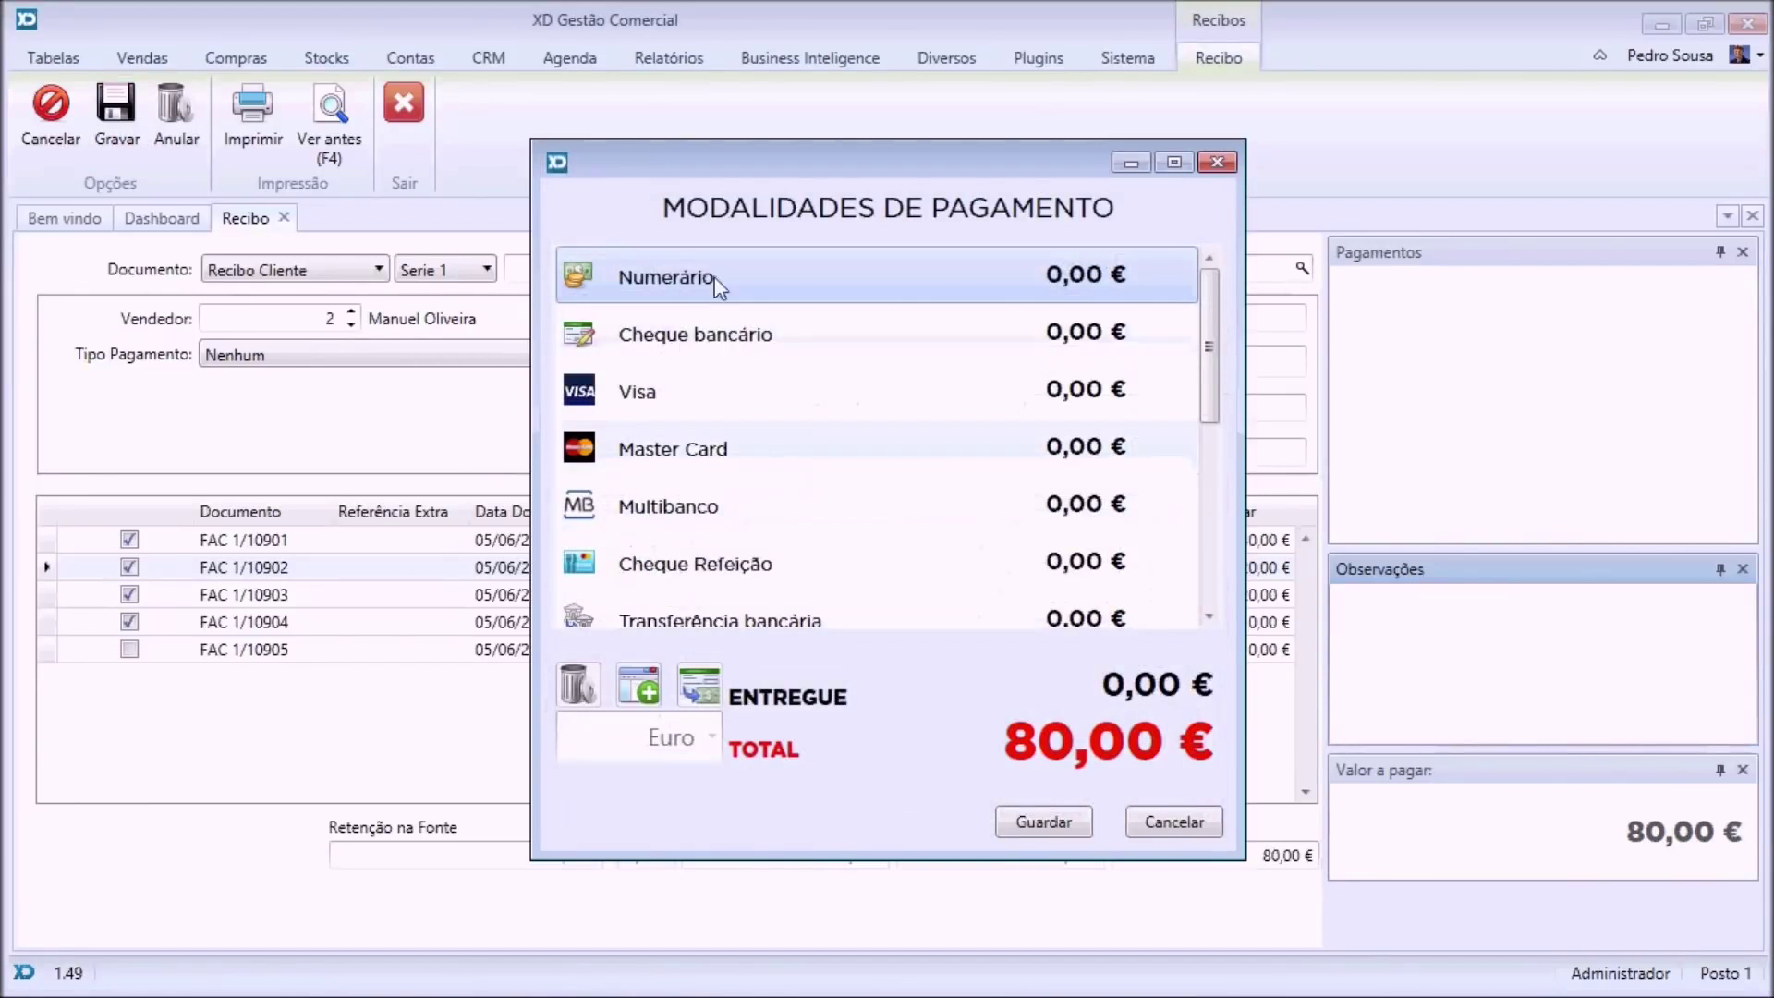
left_click(684, 335)
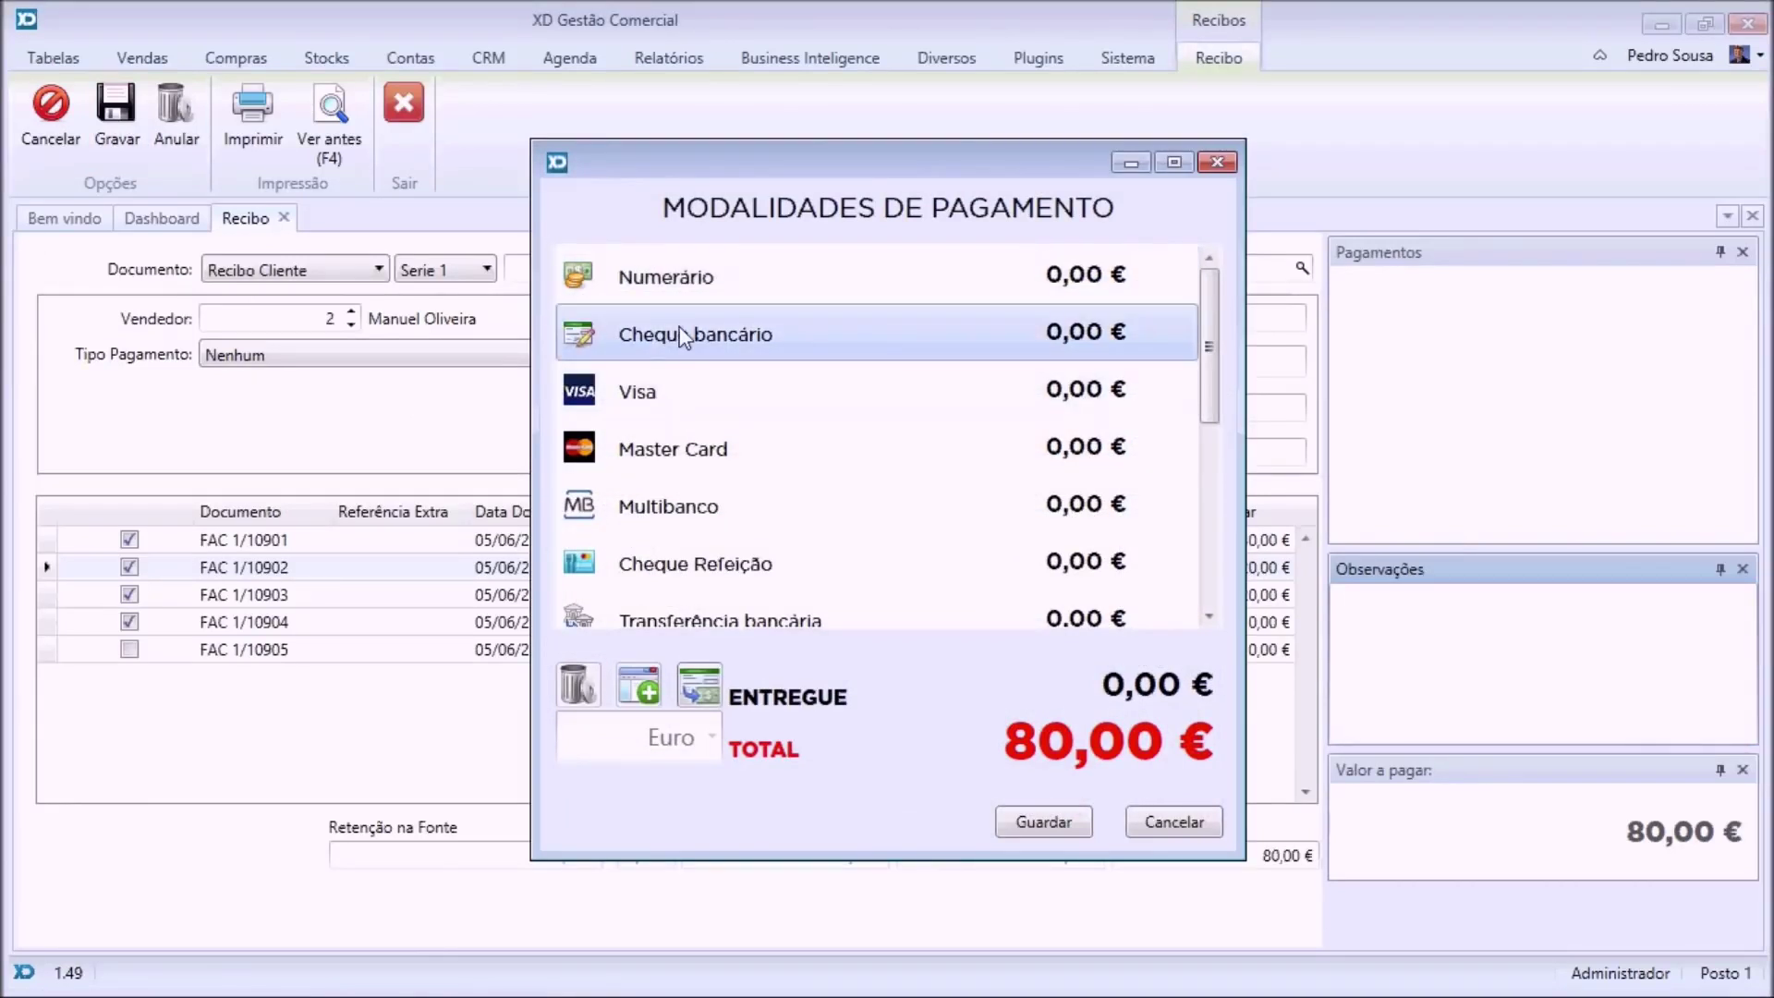
type("80")
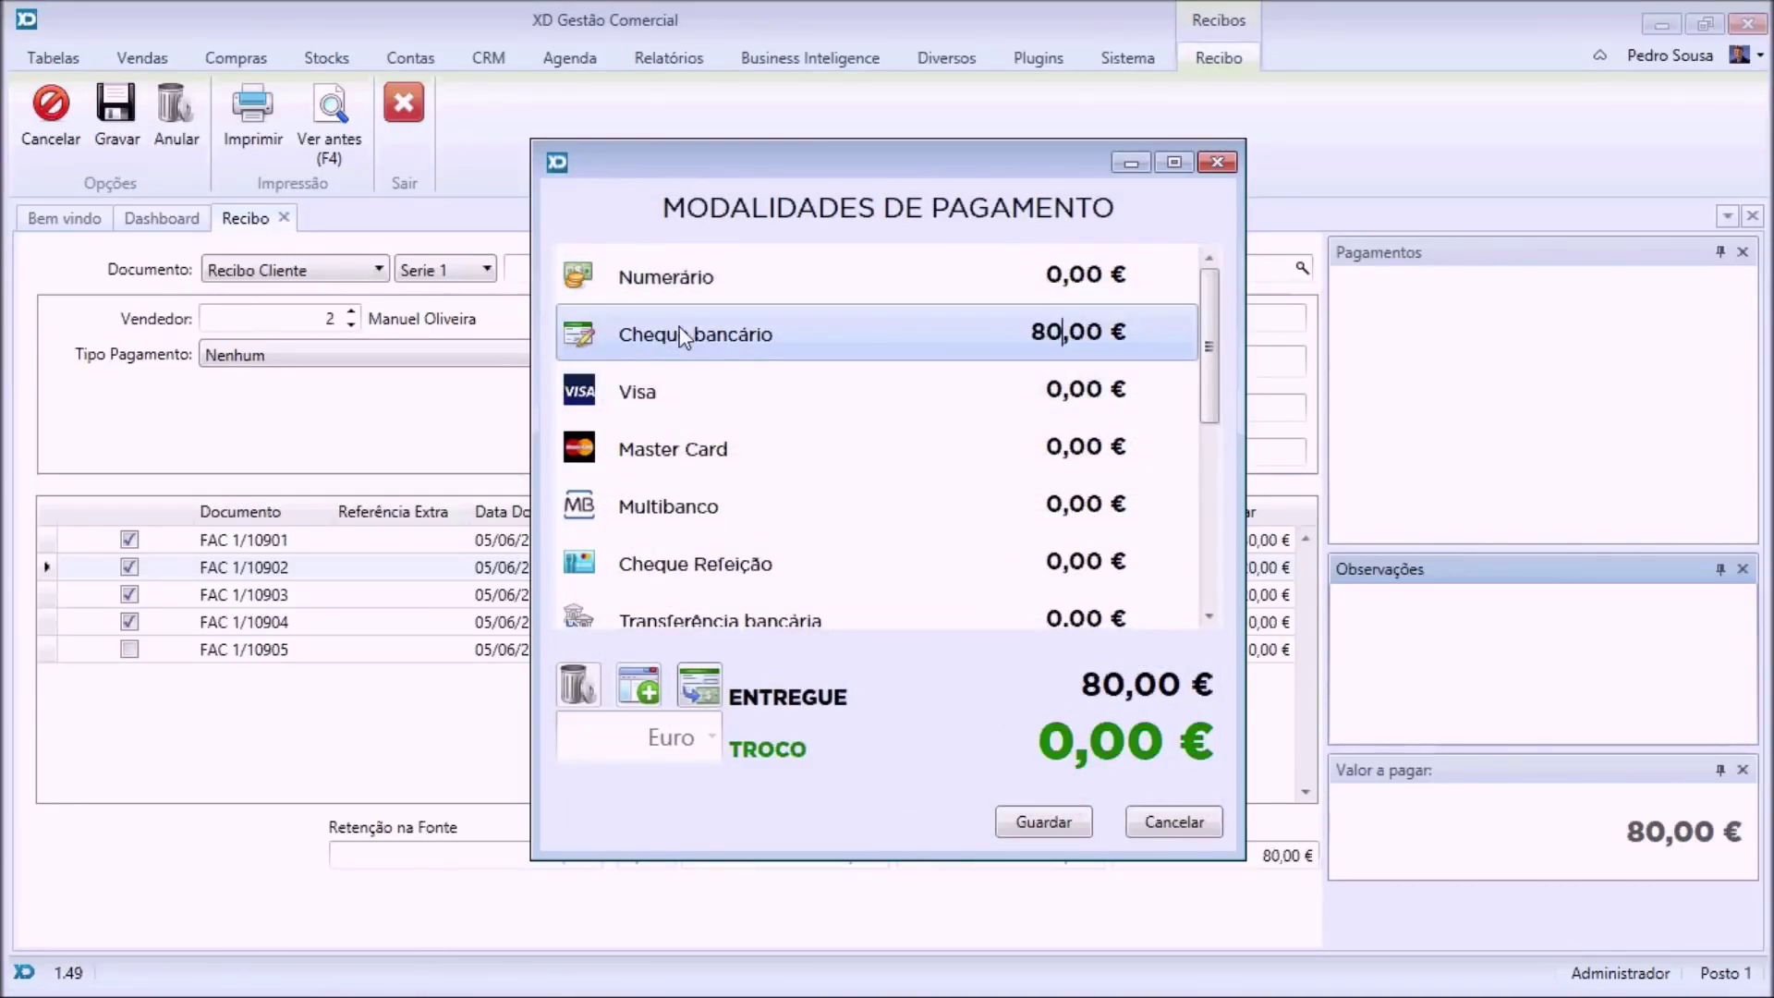
key("Return")
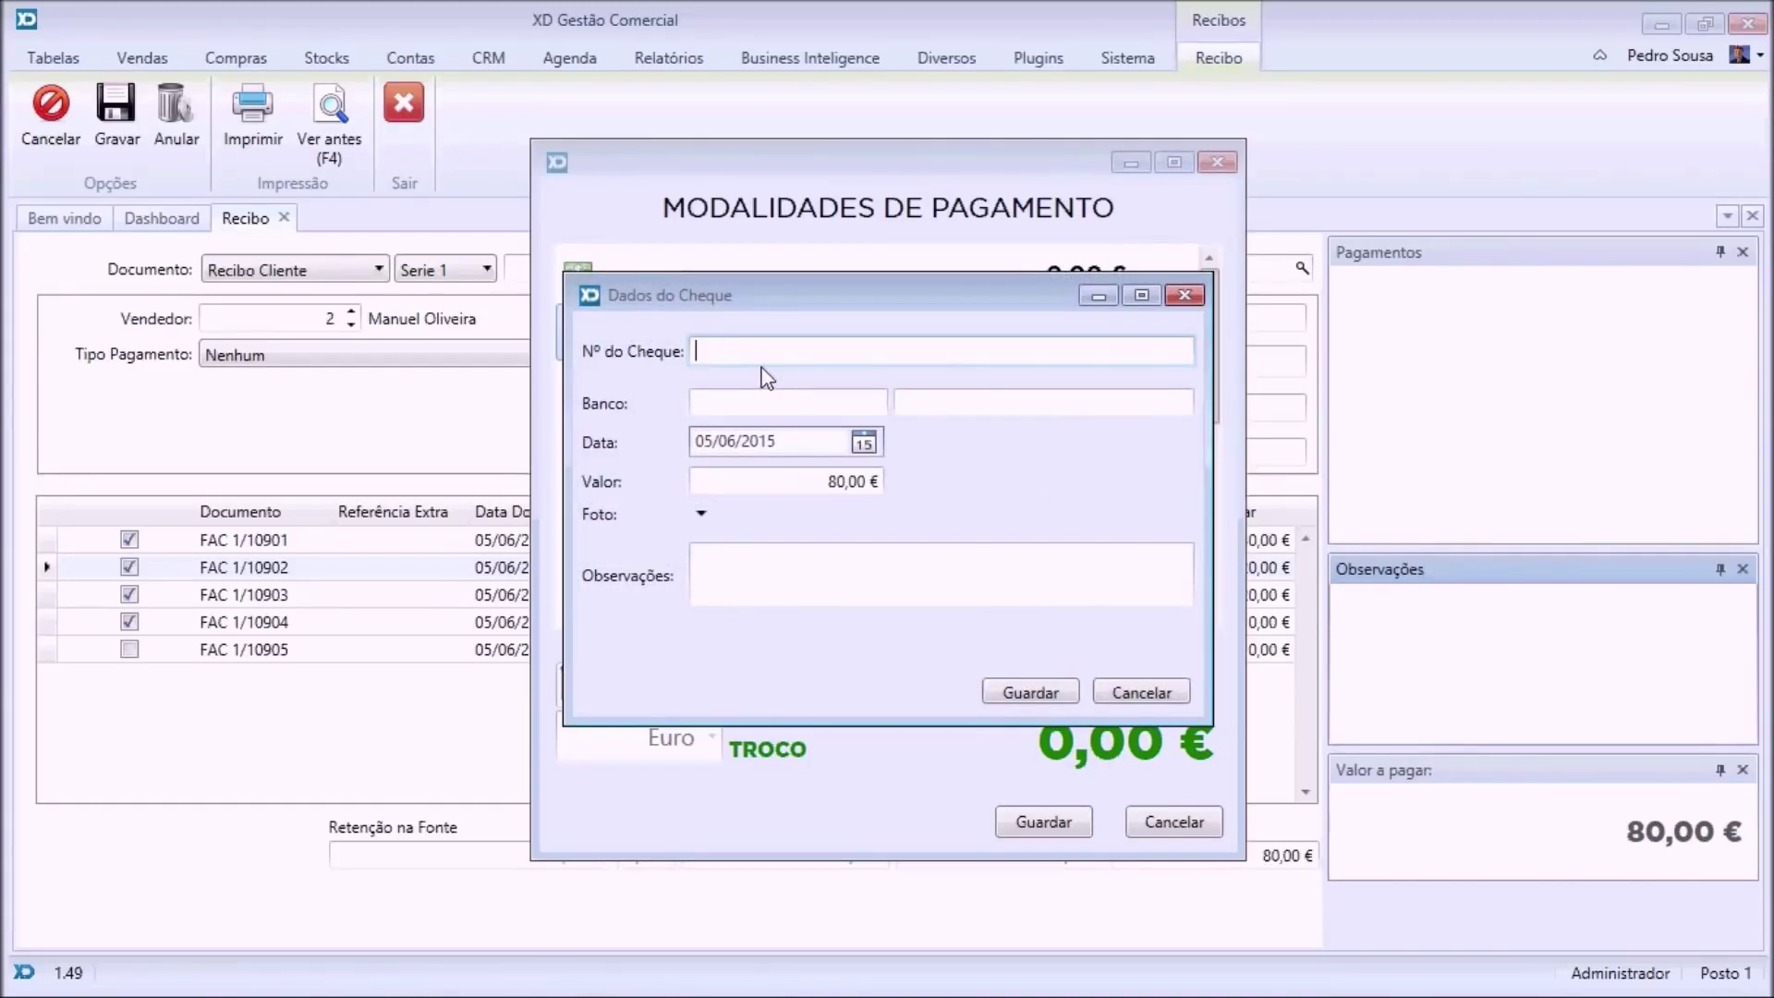
Enter the cheque number, bank cgd and the Cheque image as photo, then save the payment.
type("234234")
left_click(728, 413)
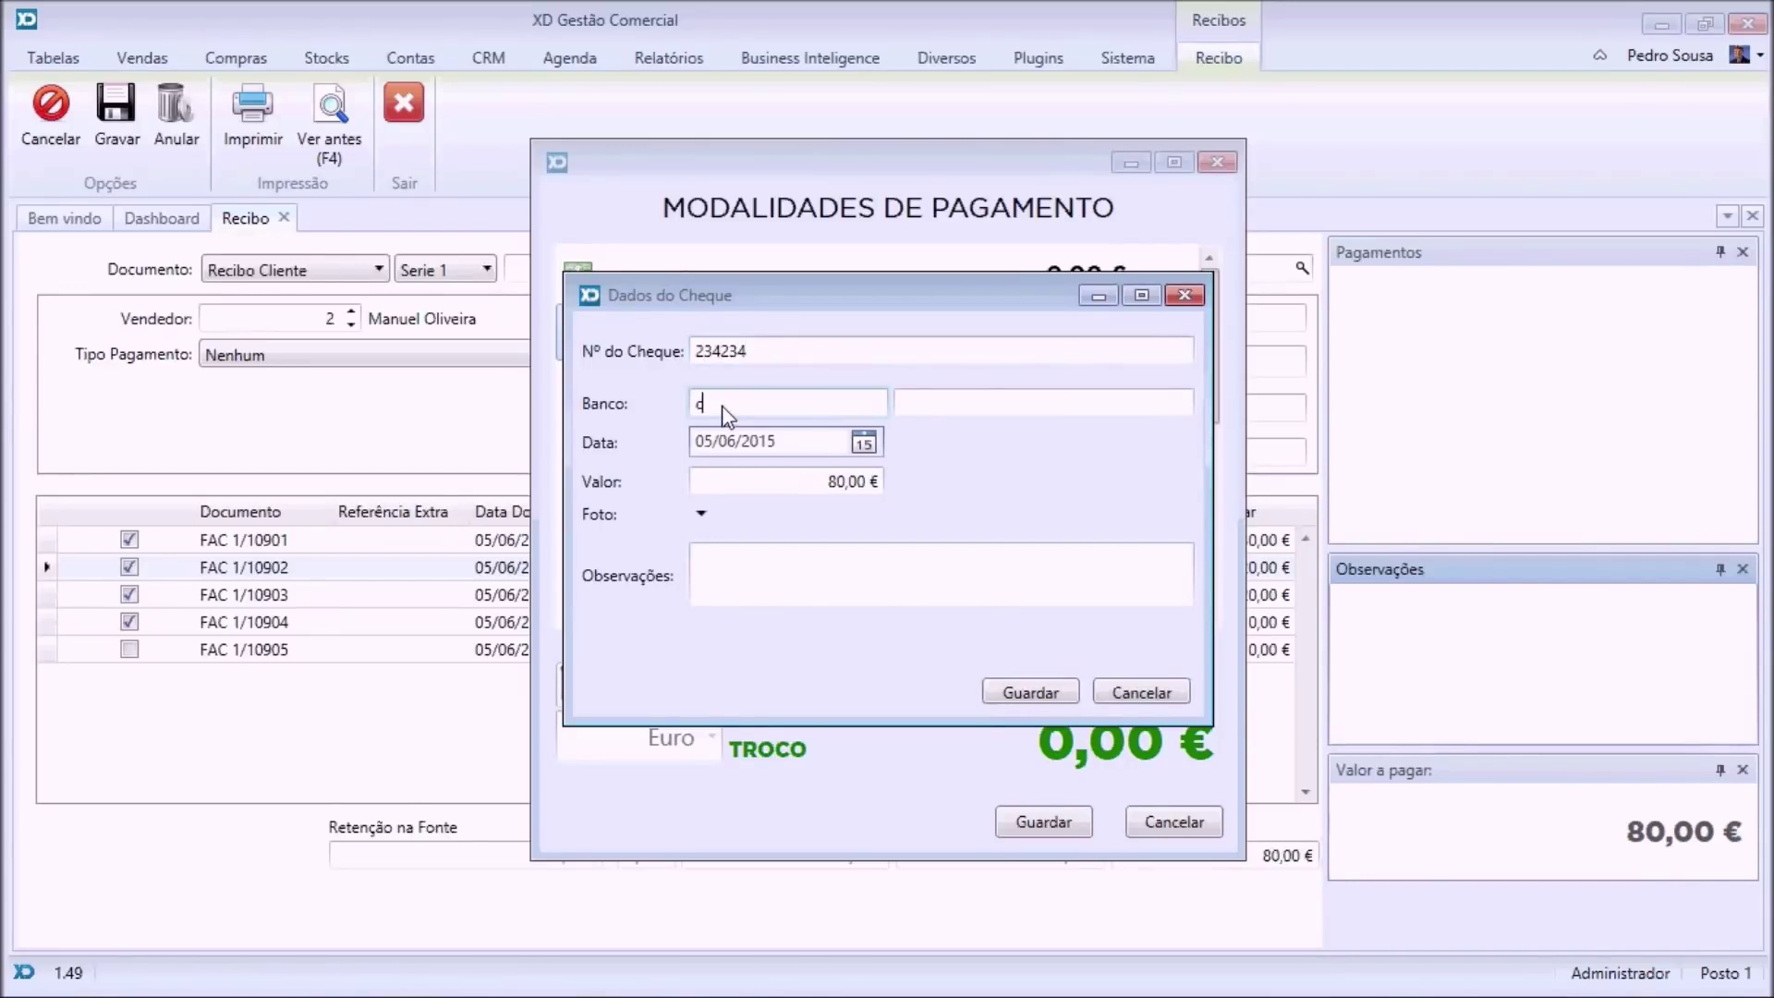
type("cgd")
left_click(701, 508)
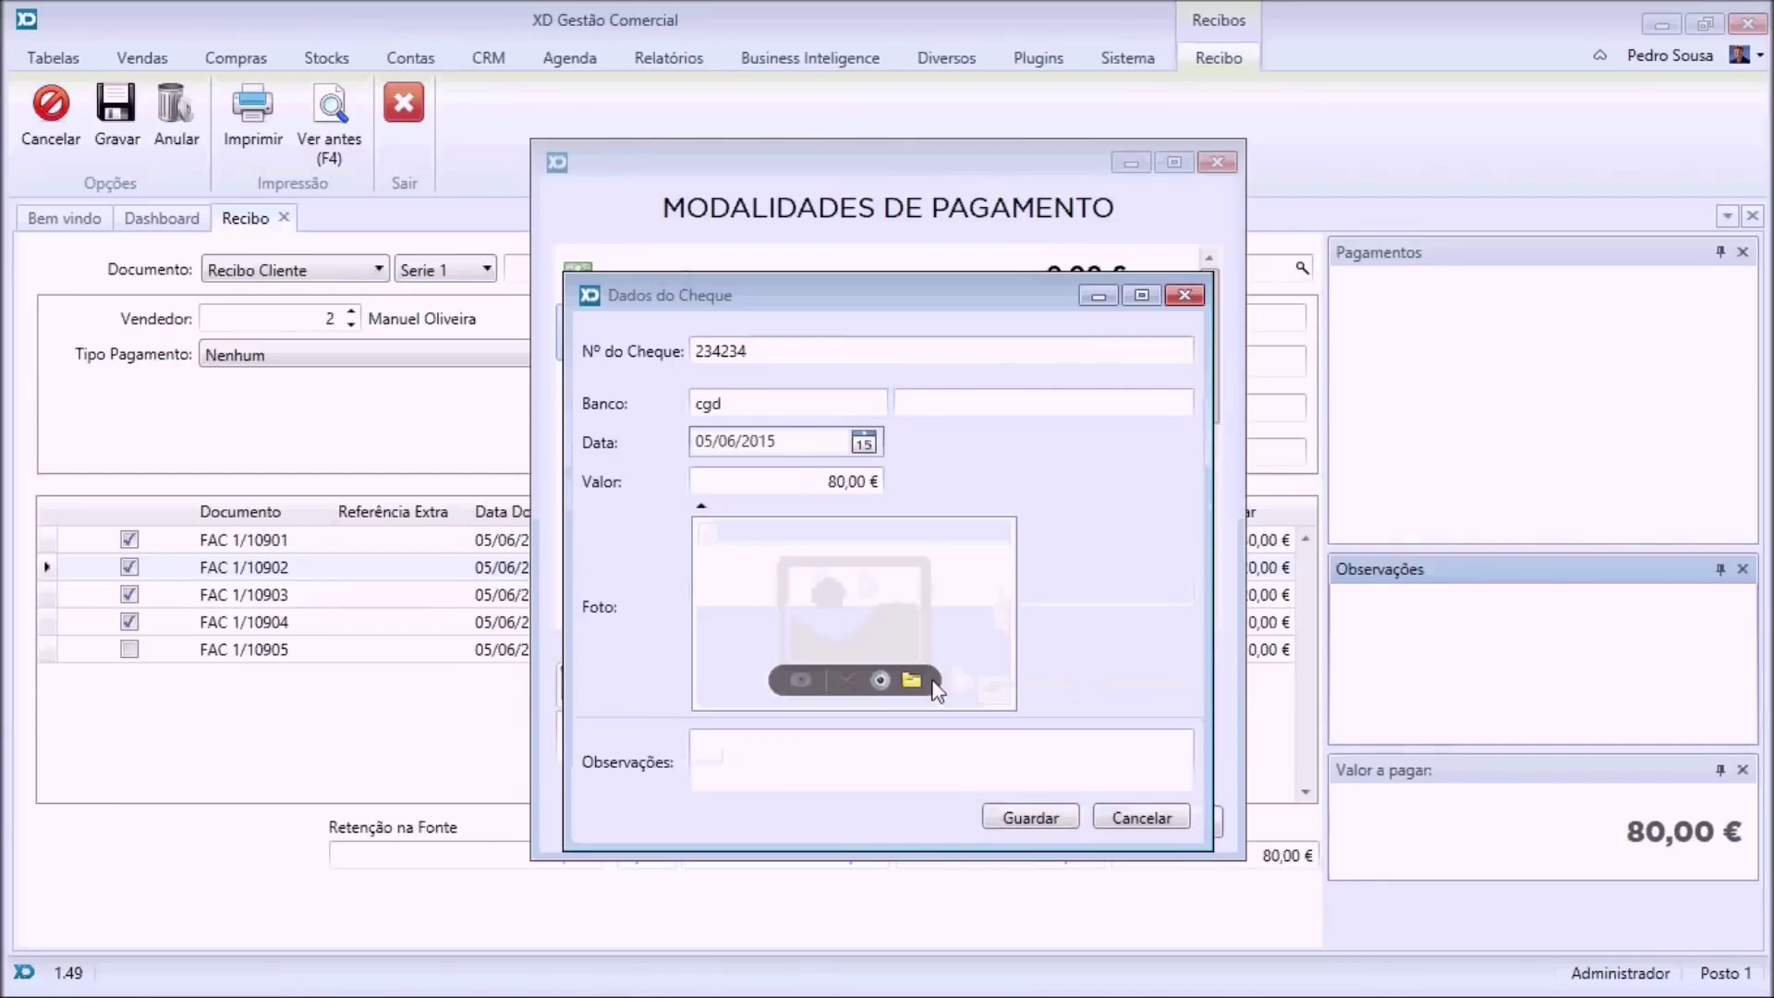
left_click(912, 682)
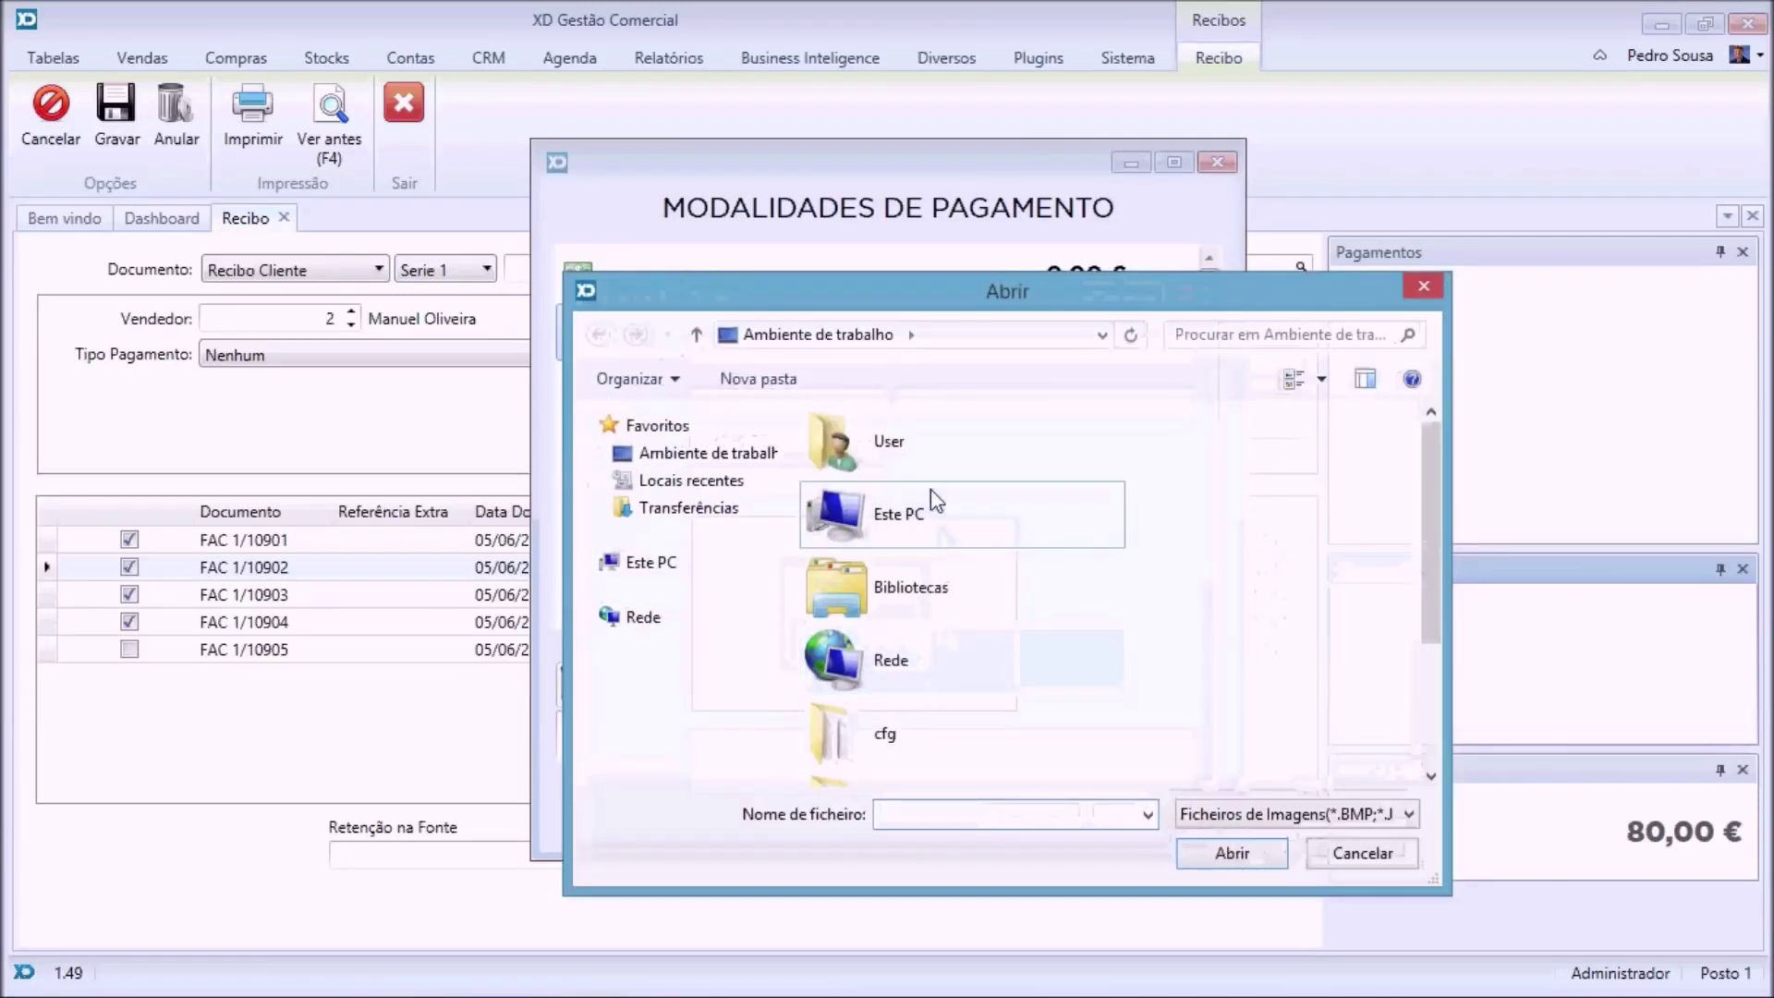
scroll(1432, 529, "down", 2)
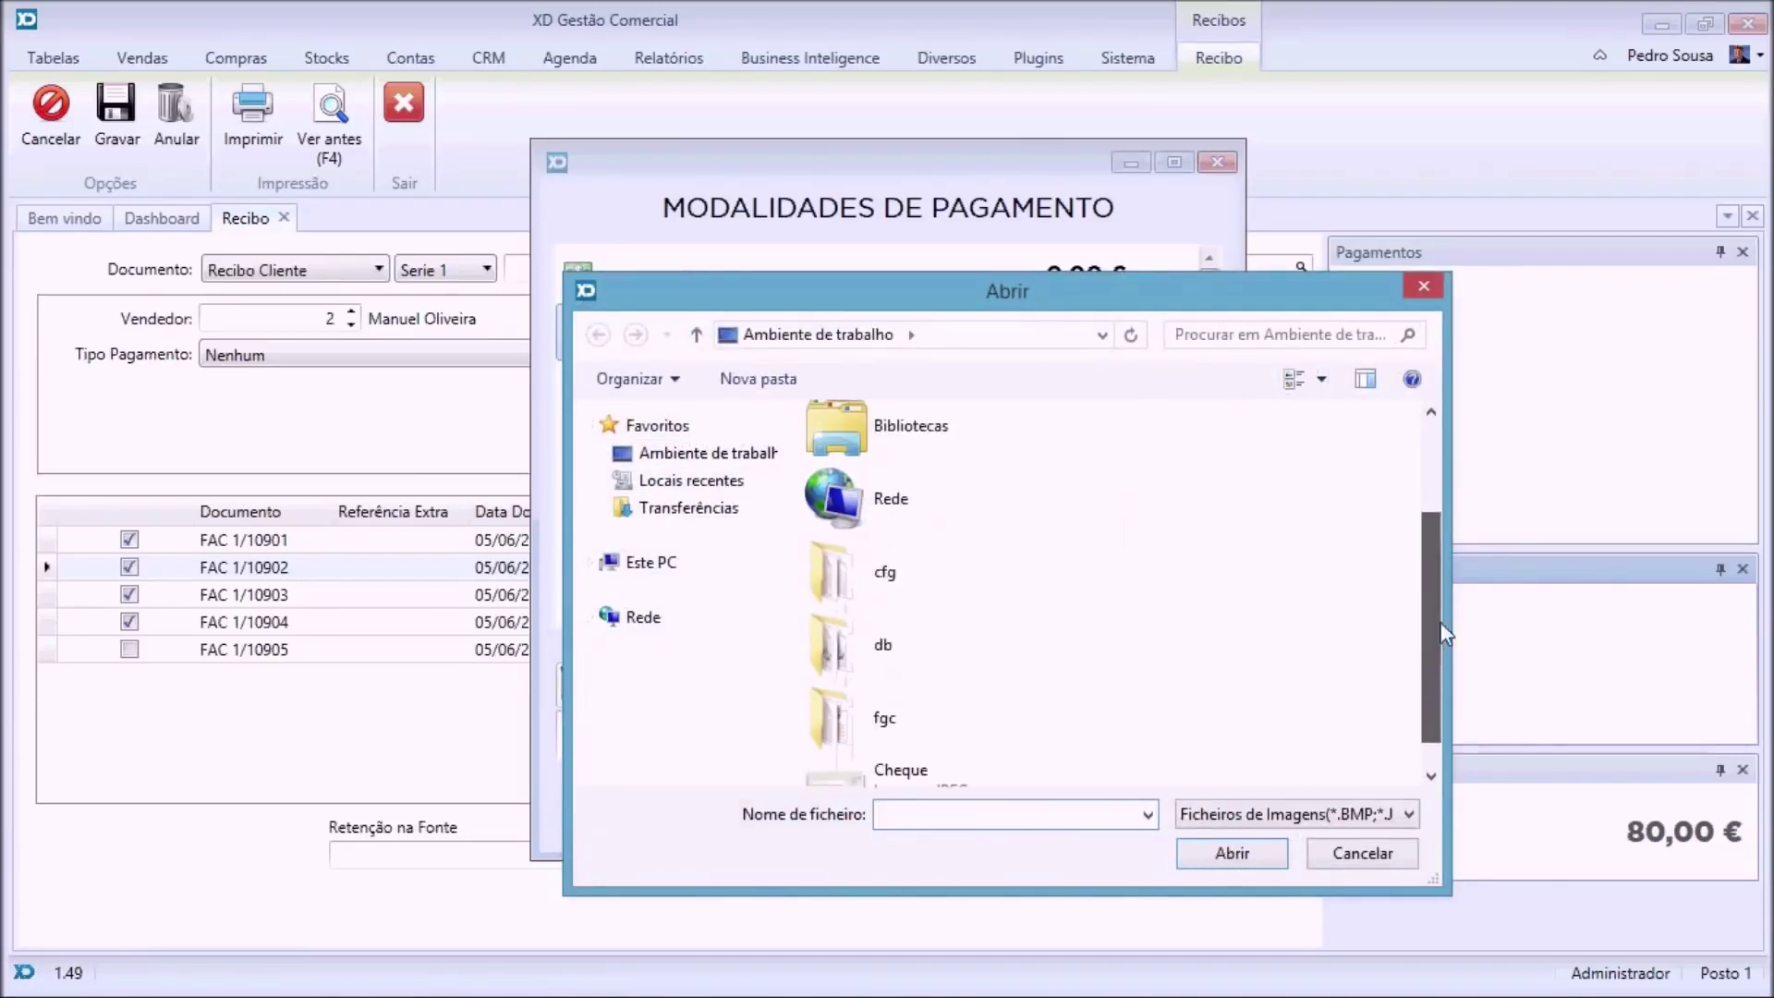
double_click(896, 774)
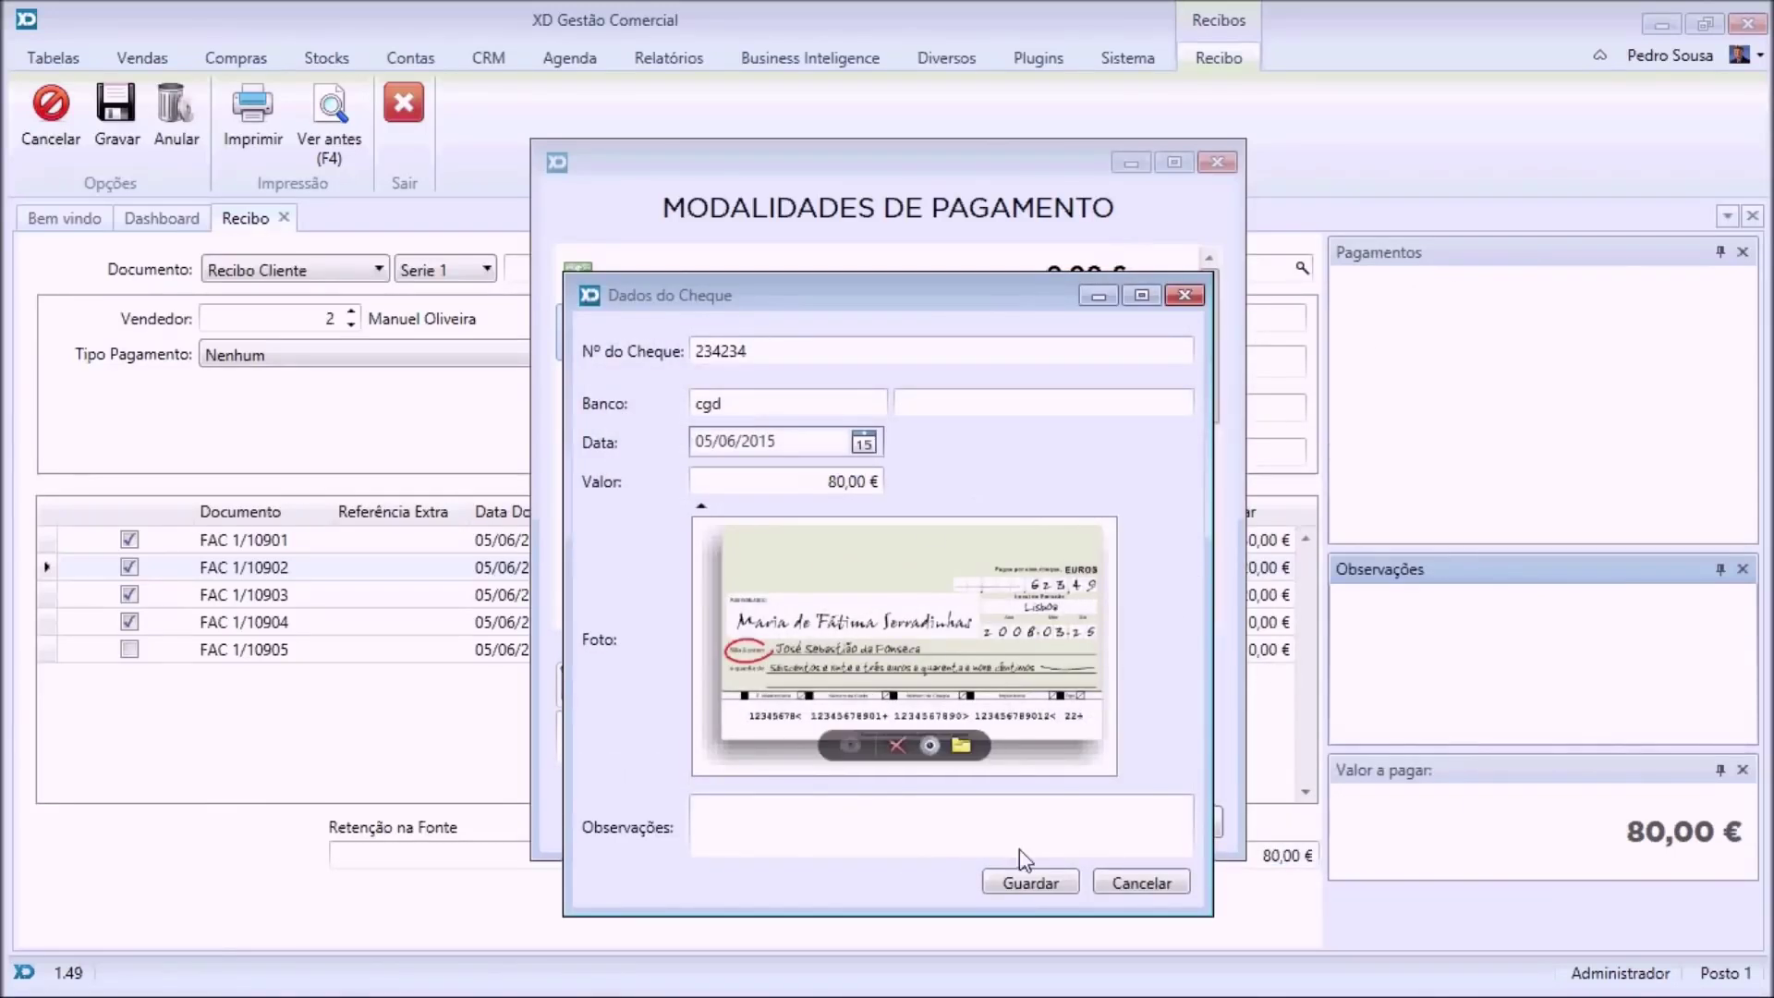
left_click(1050, 888)
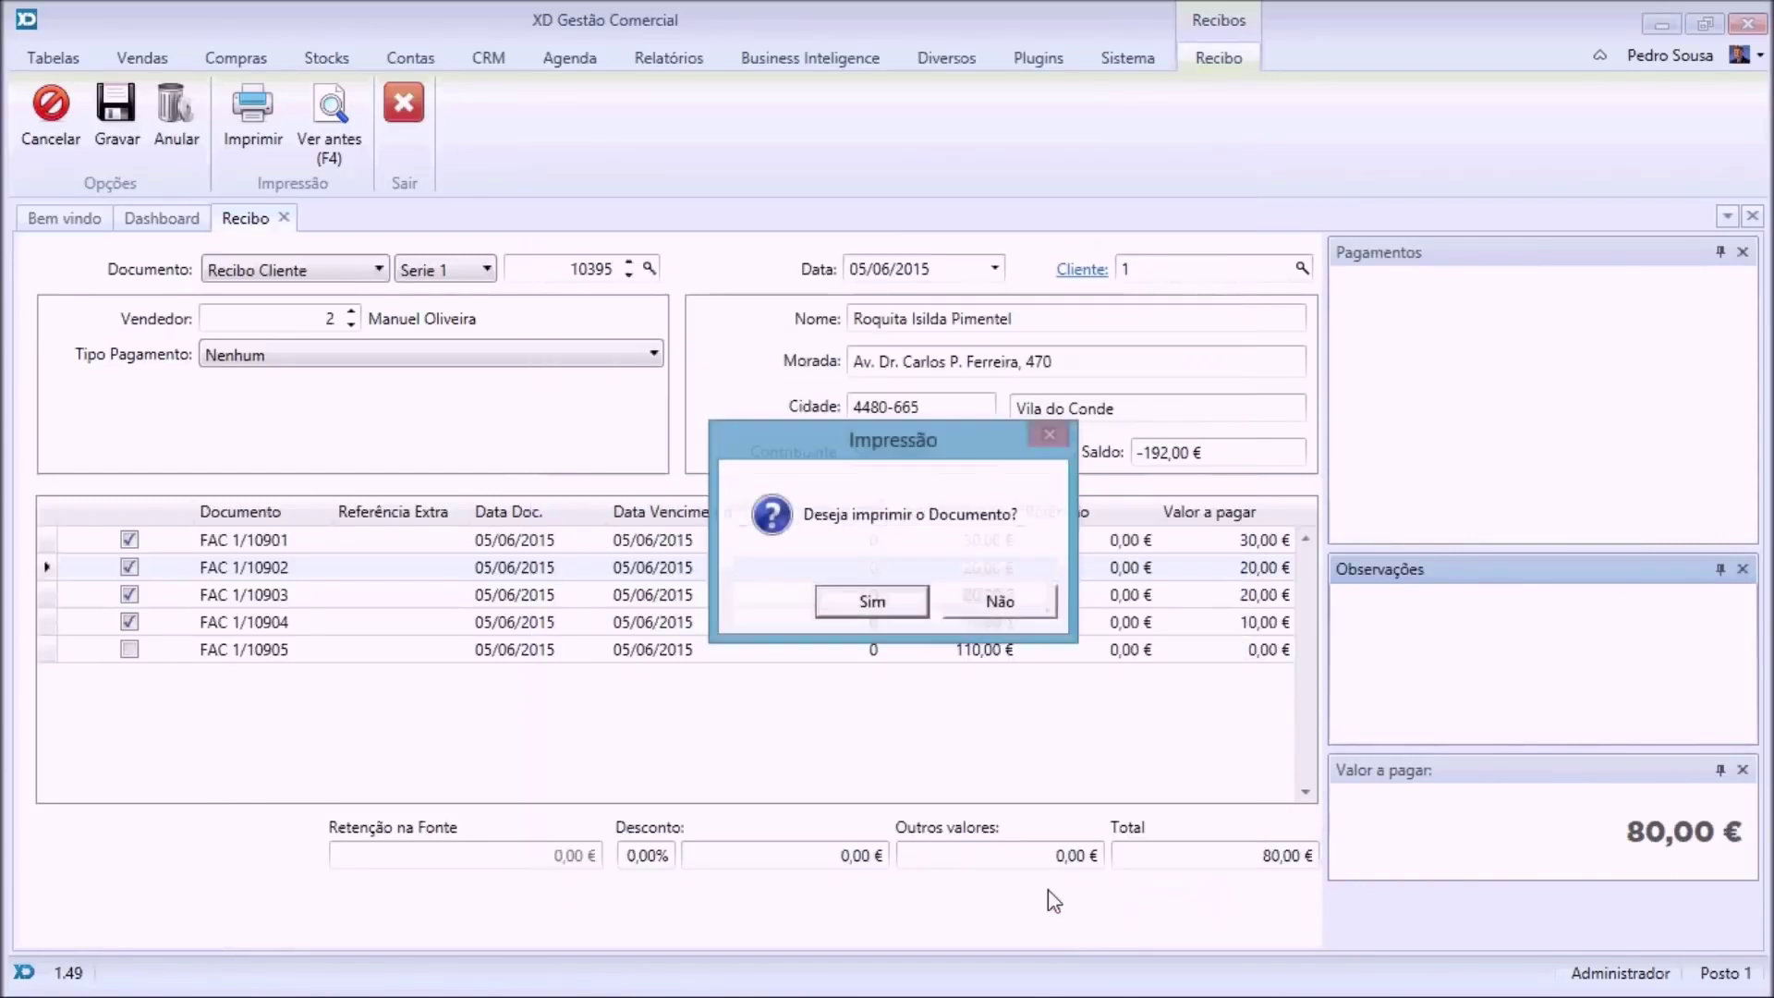
Decline printing the receipt, close it, and open the Tabelas > Entidades list.
left_click(1002, 602)
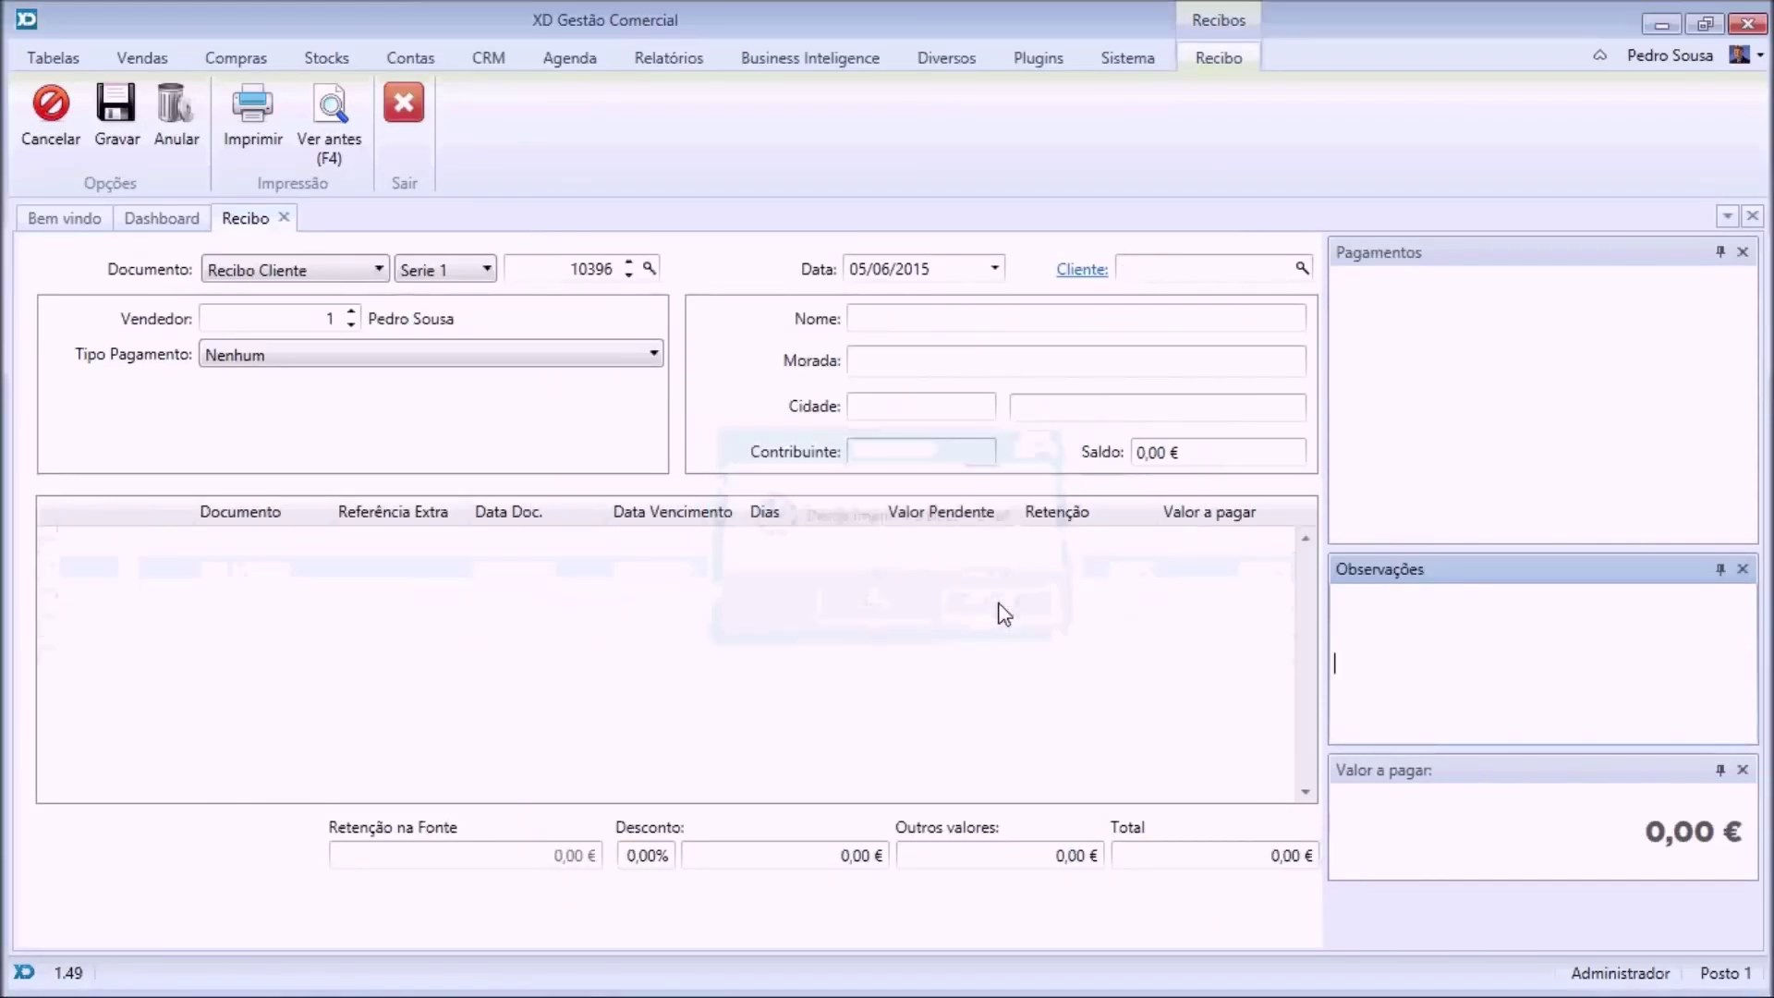
left_click(286, 219)
left_click(50, 58)
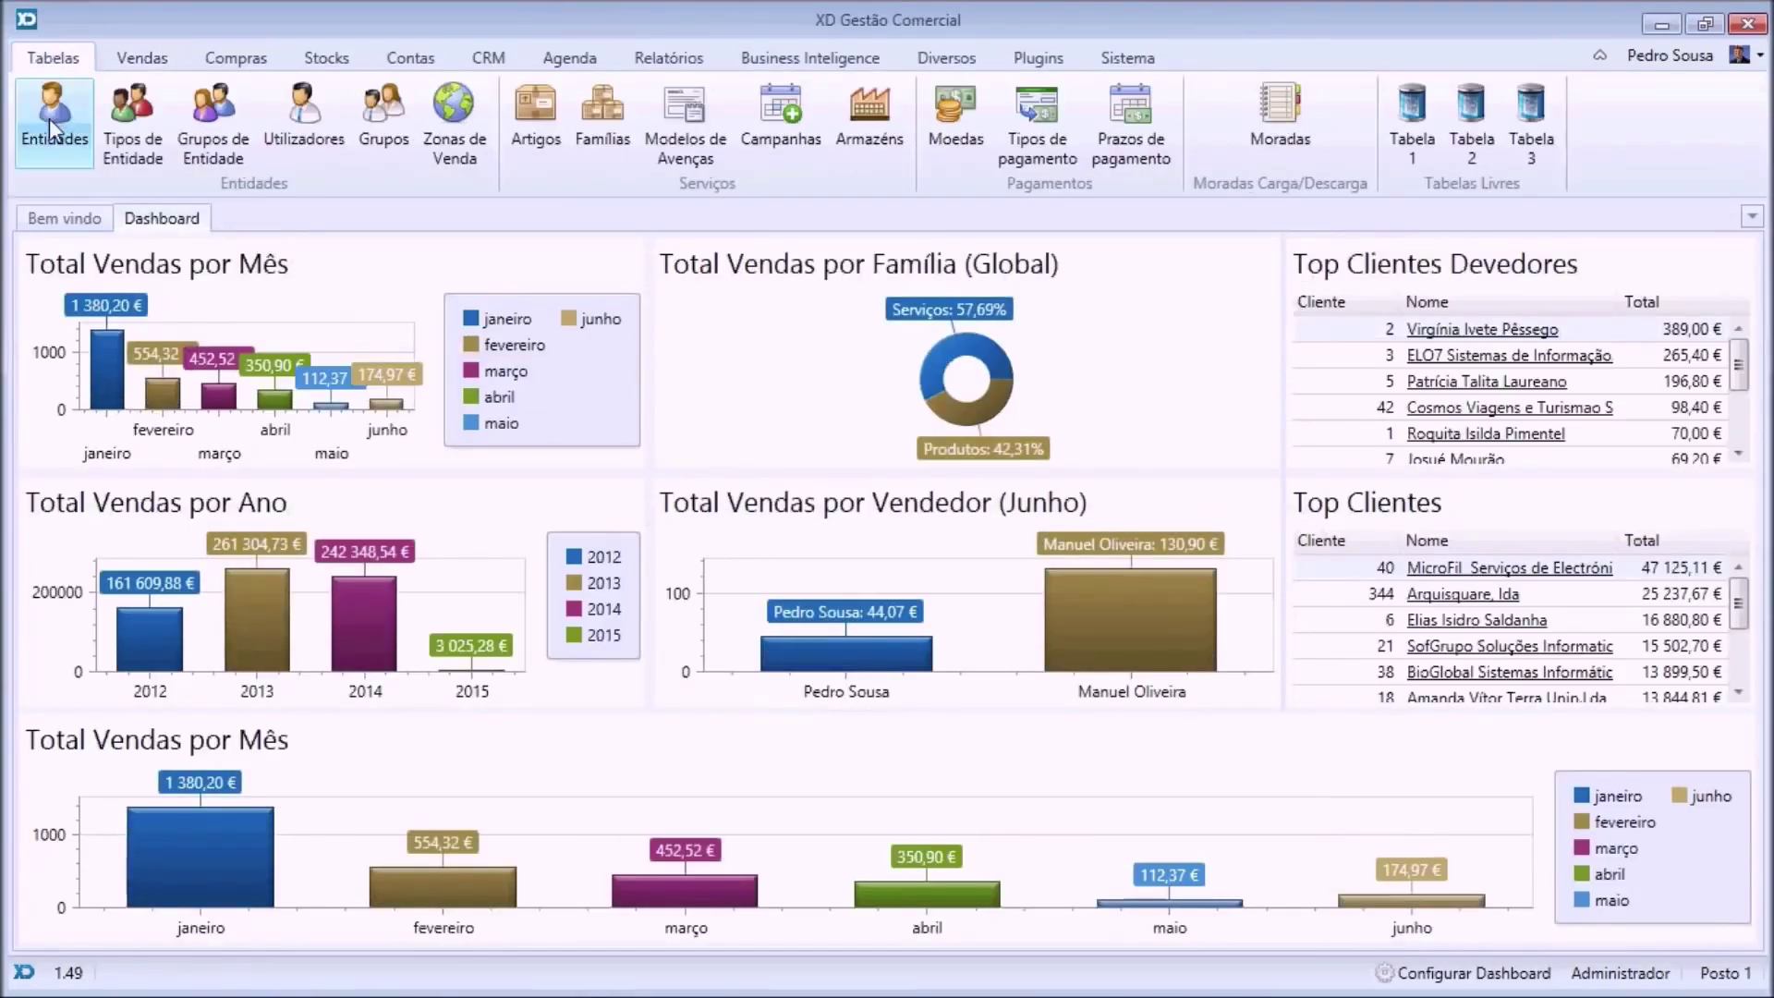
left_click(43, 127)
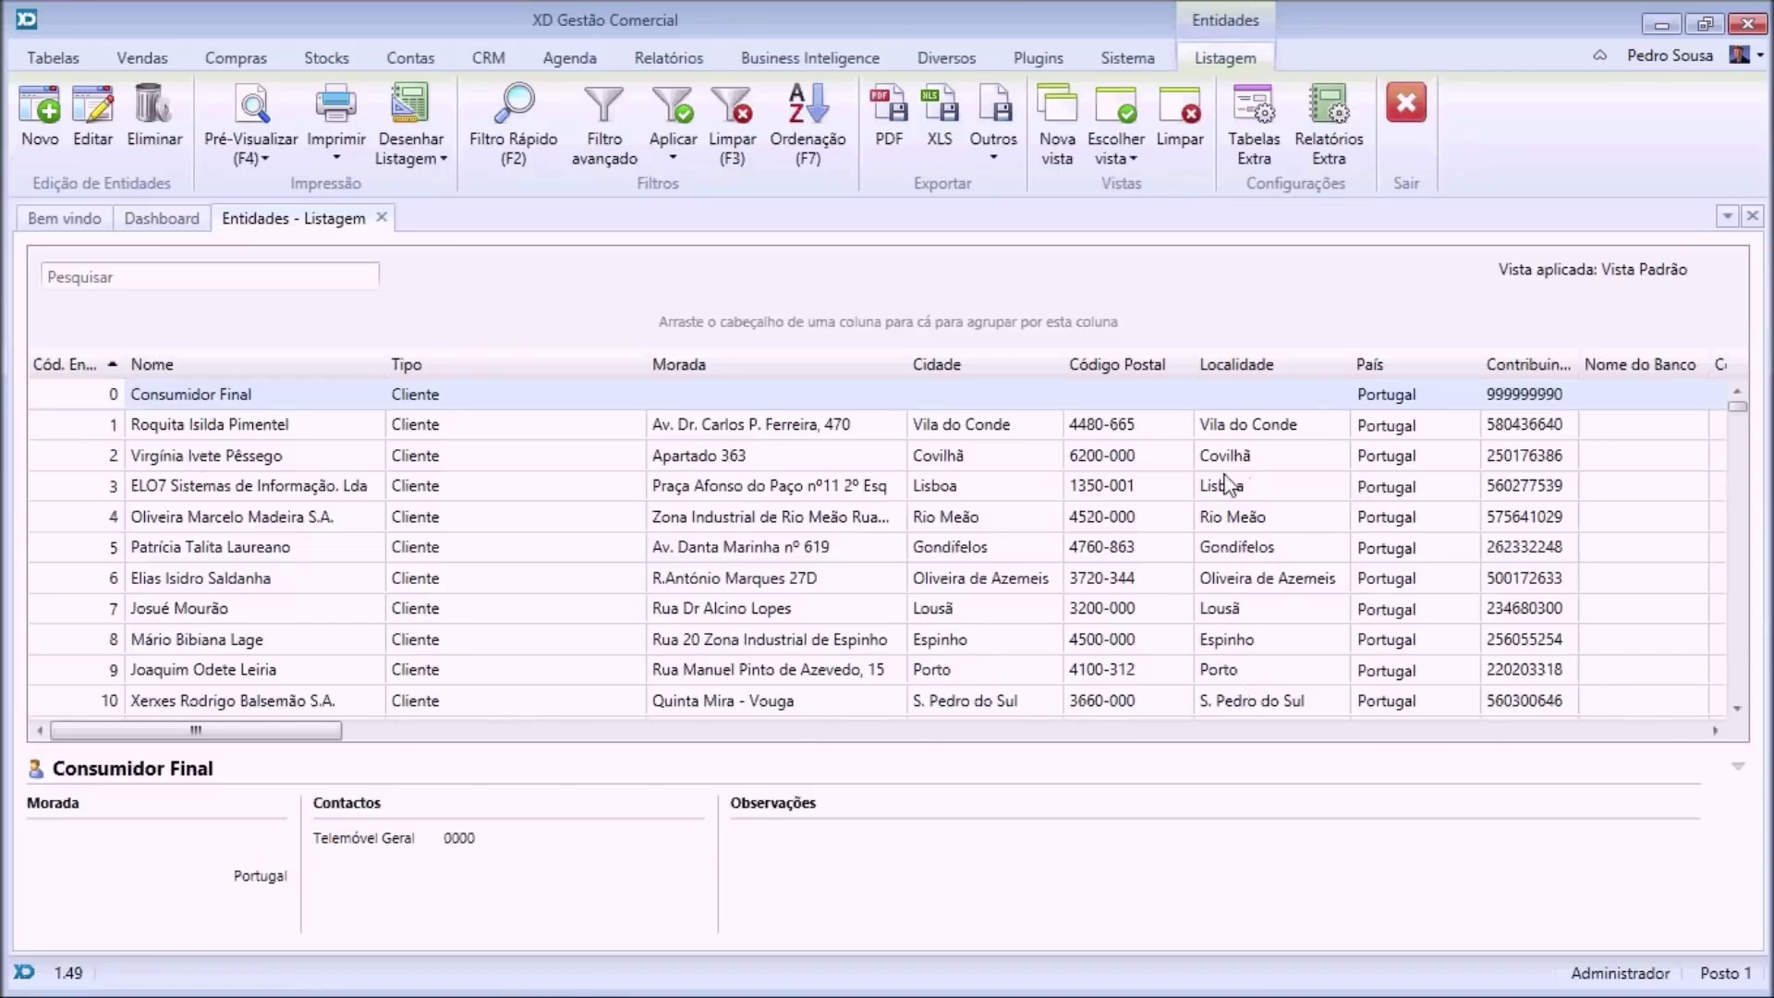
Try a quick filter limiting entities to Lisboa, then clear it.
left_click(962, 488)
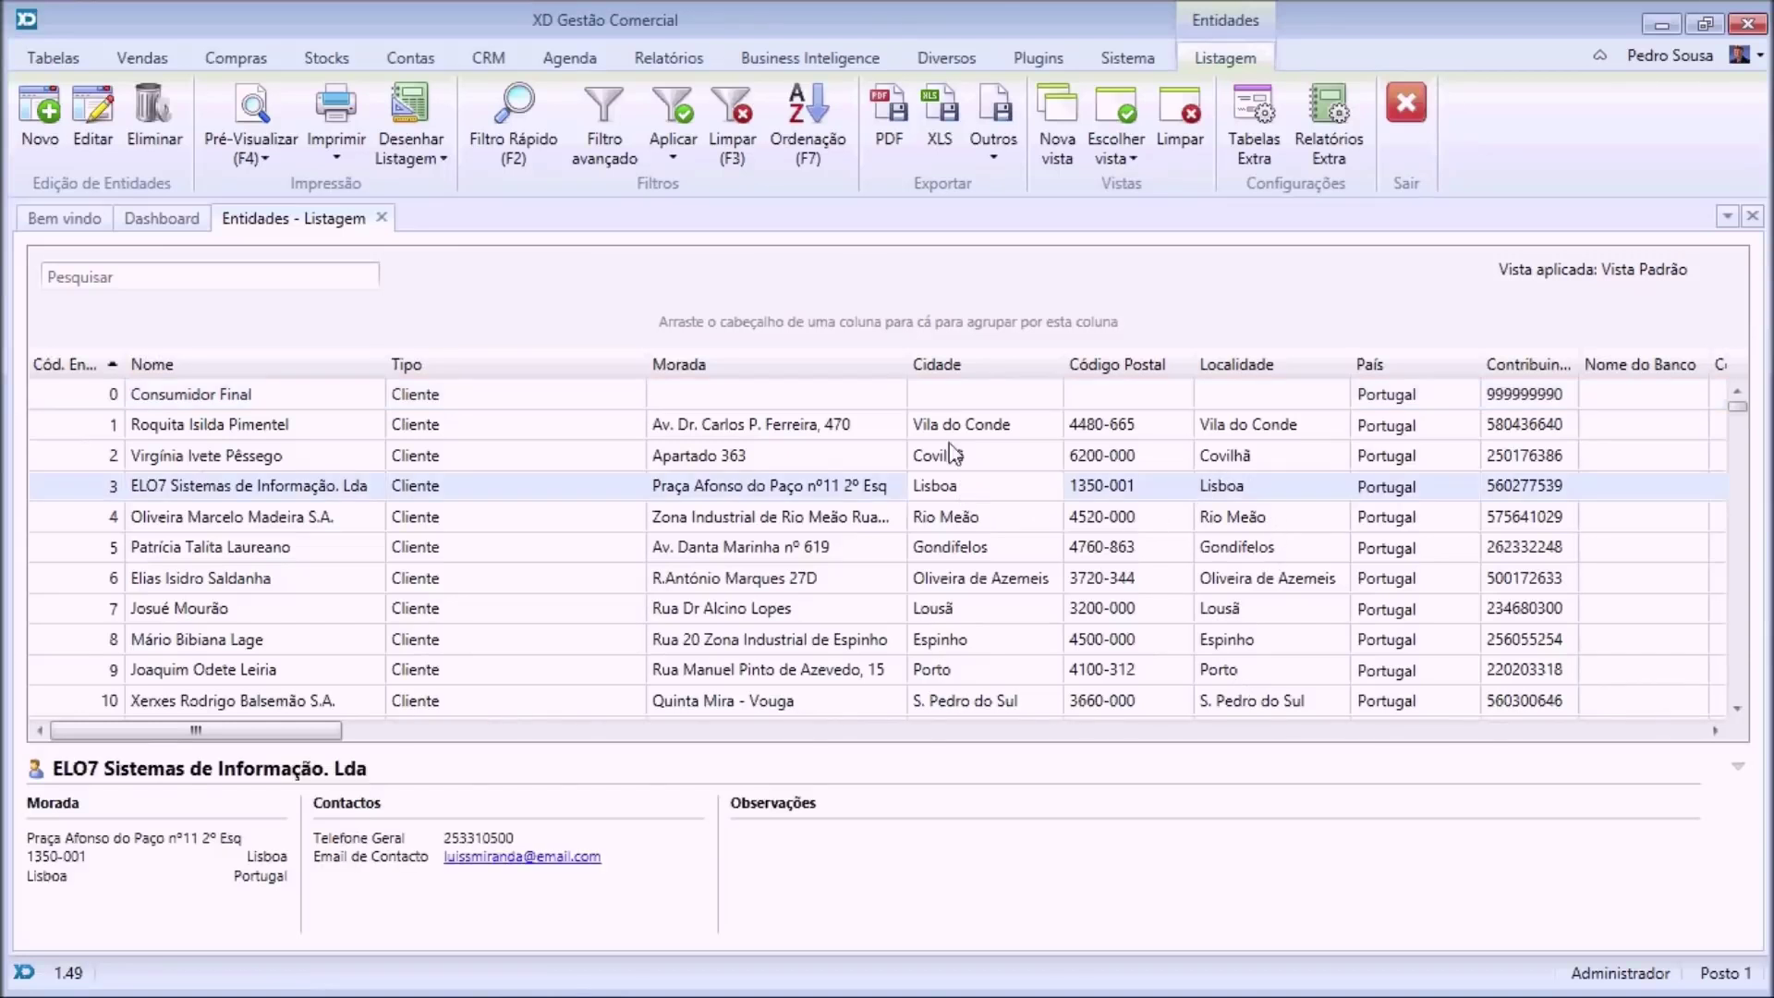
left_click(492, 131)
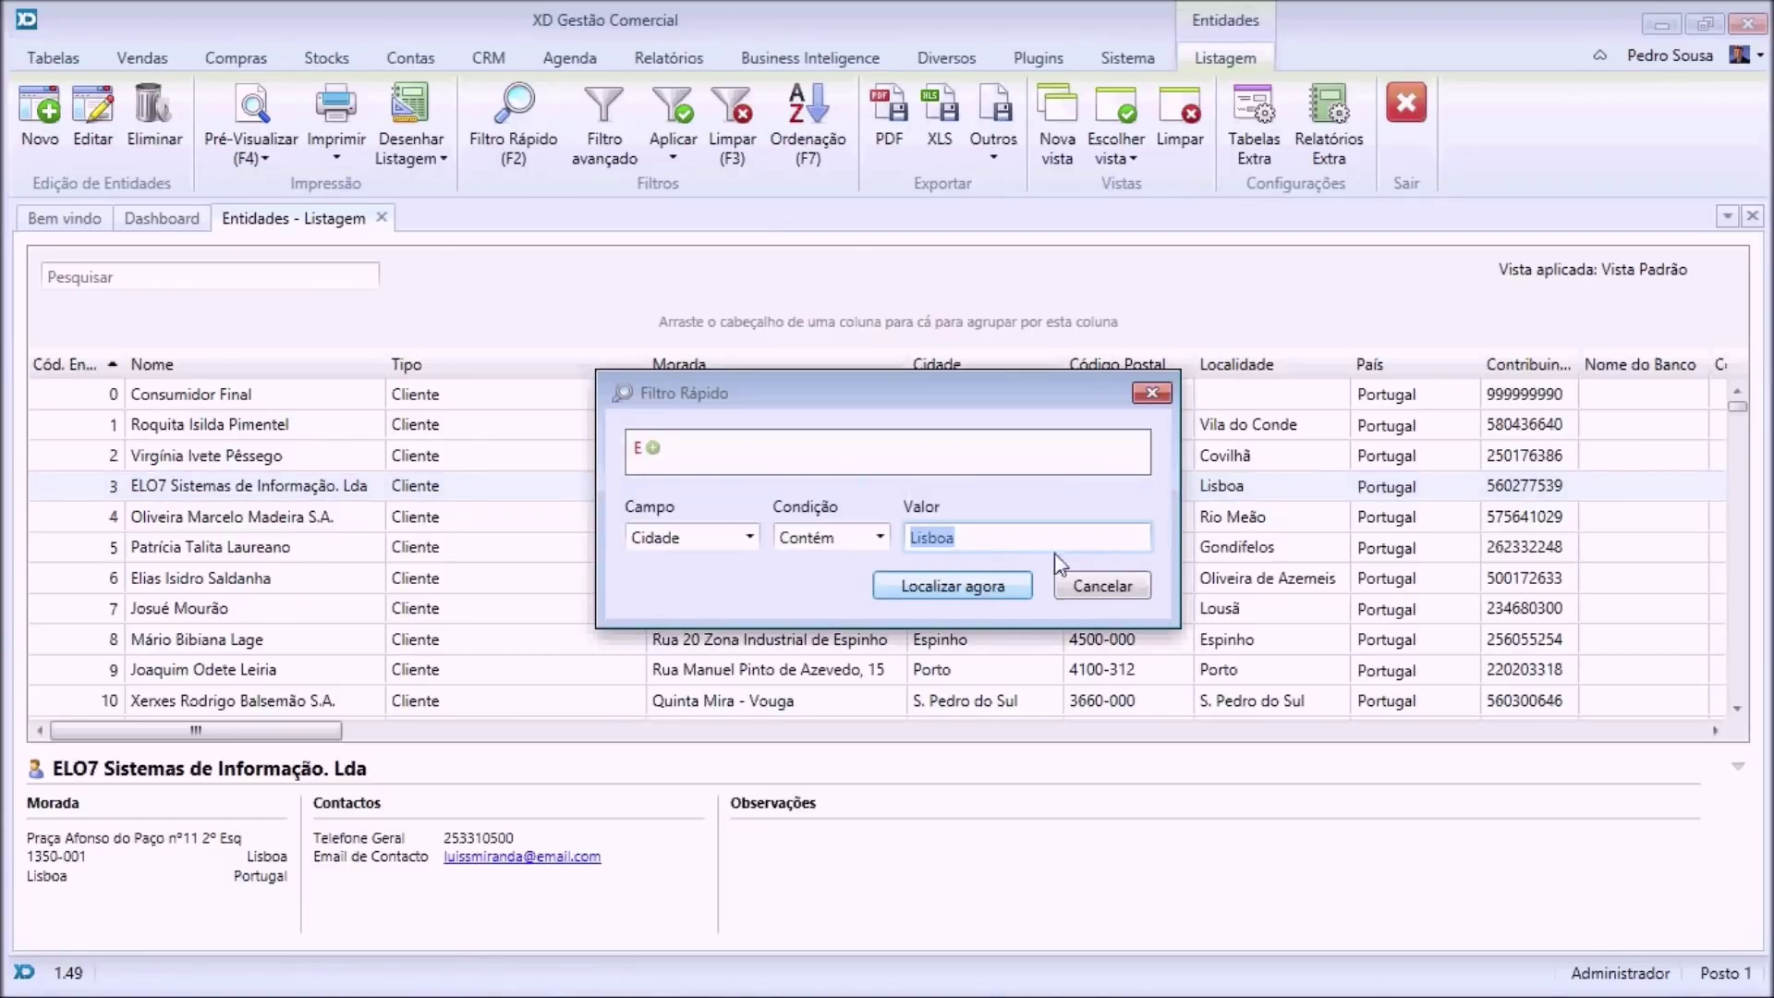
left_click(937, 584)
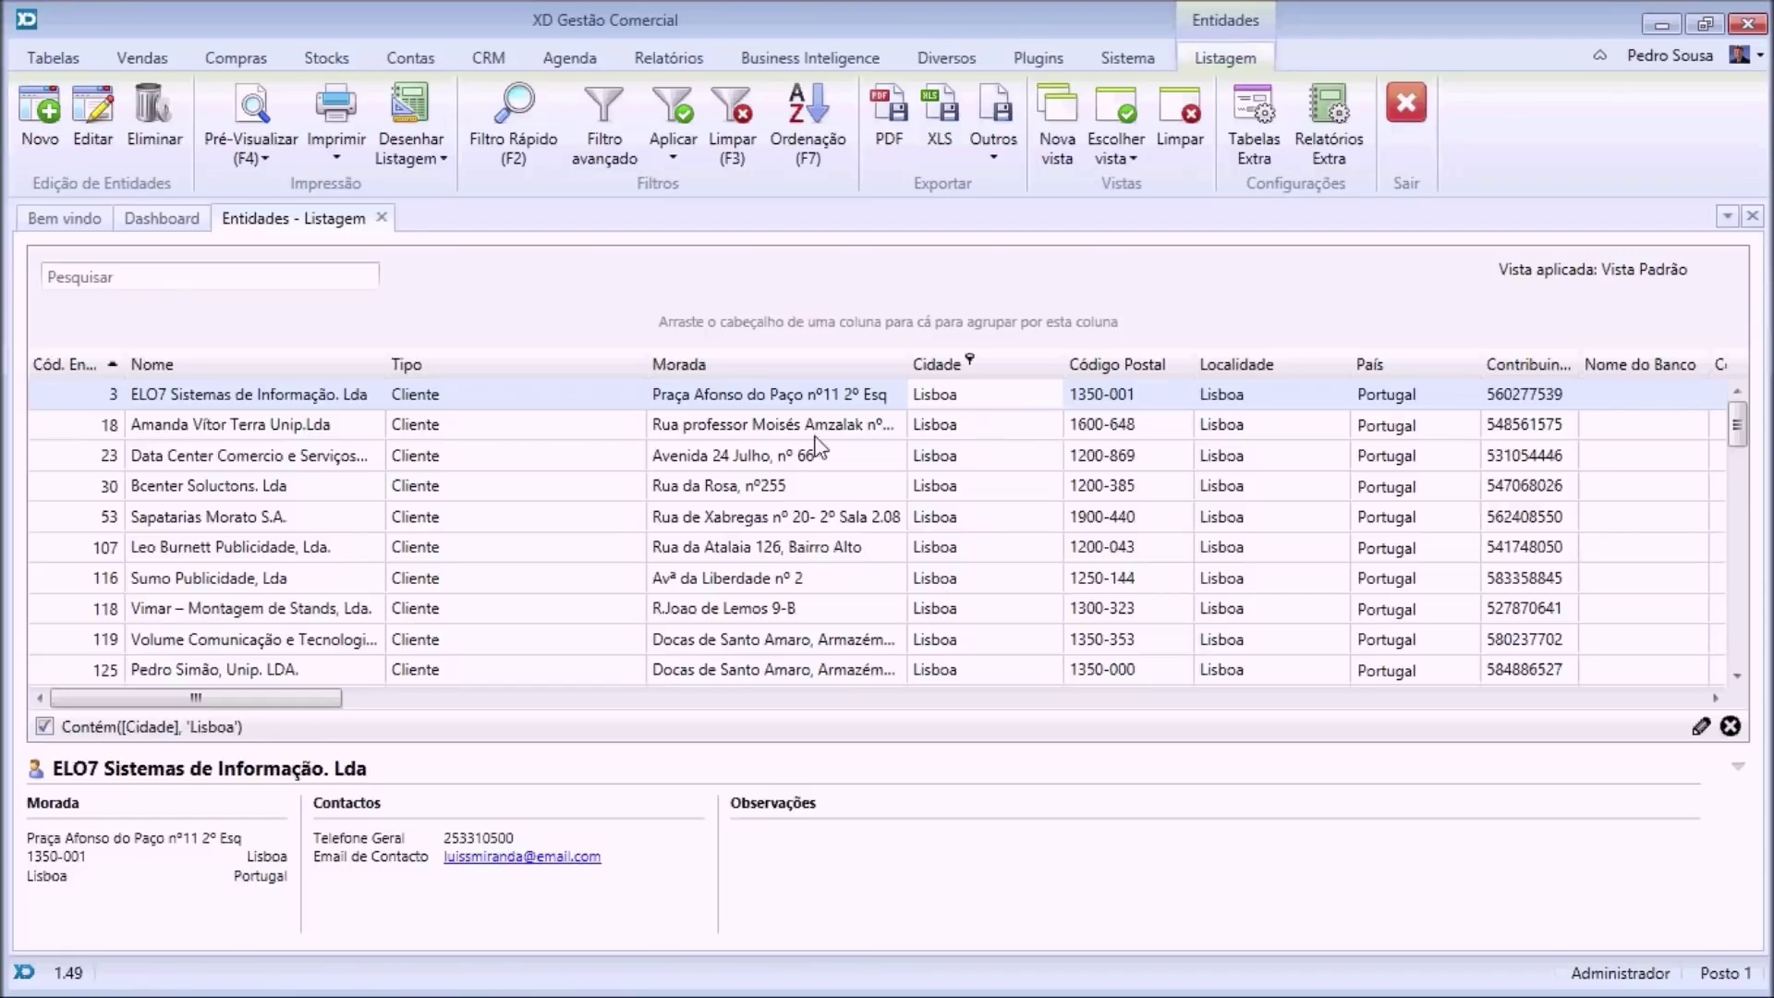
left_click(732, 119)
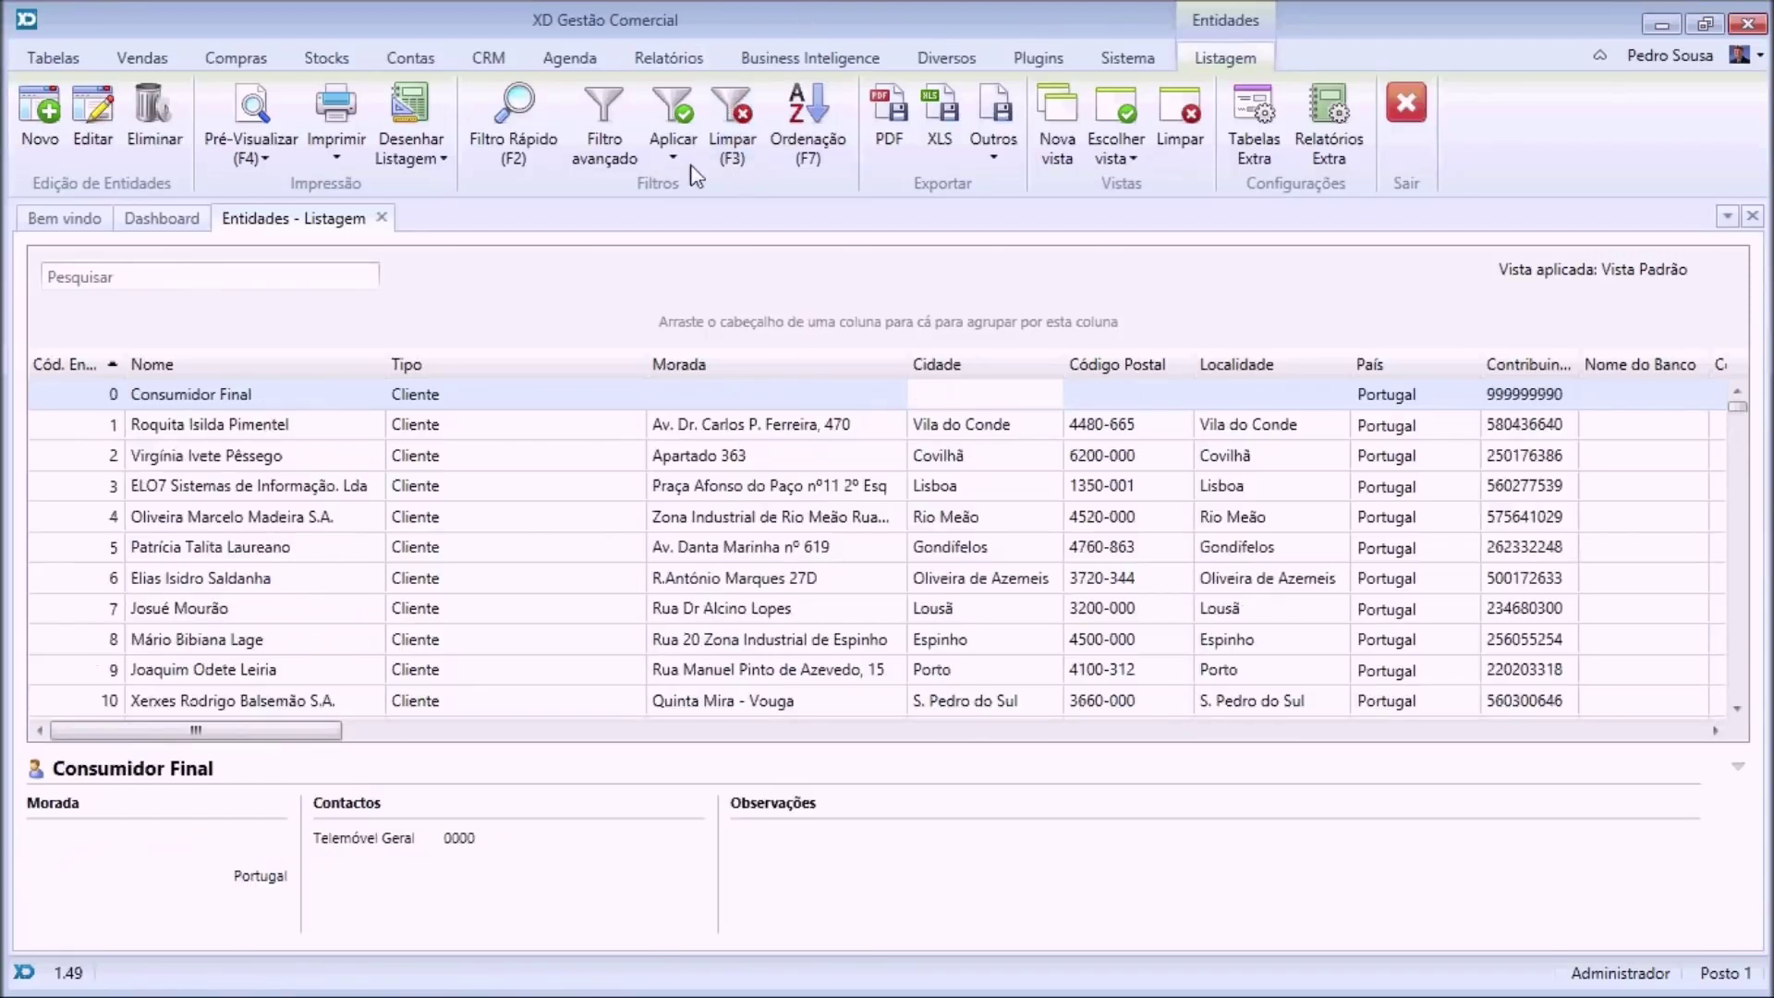
Inspect the saved Entidades Lisba filter unchanged, then apply it from the Aplicar list.
left_click(610, 153)
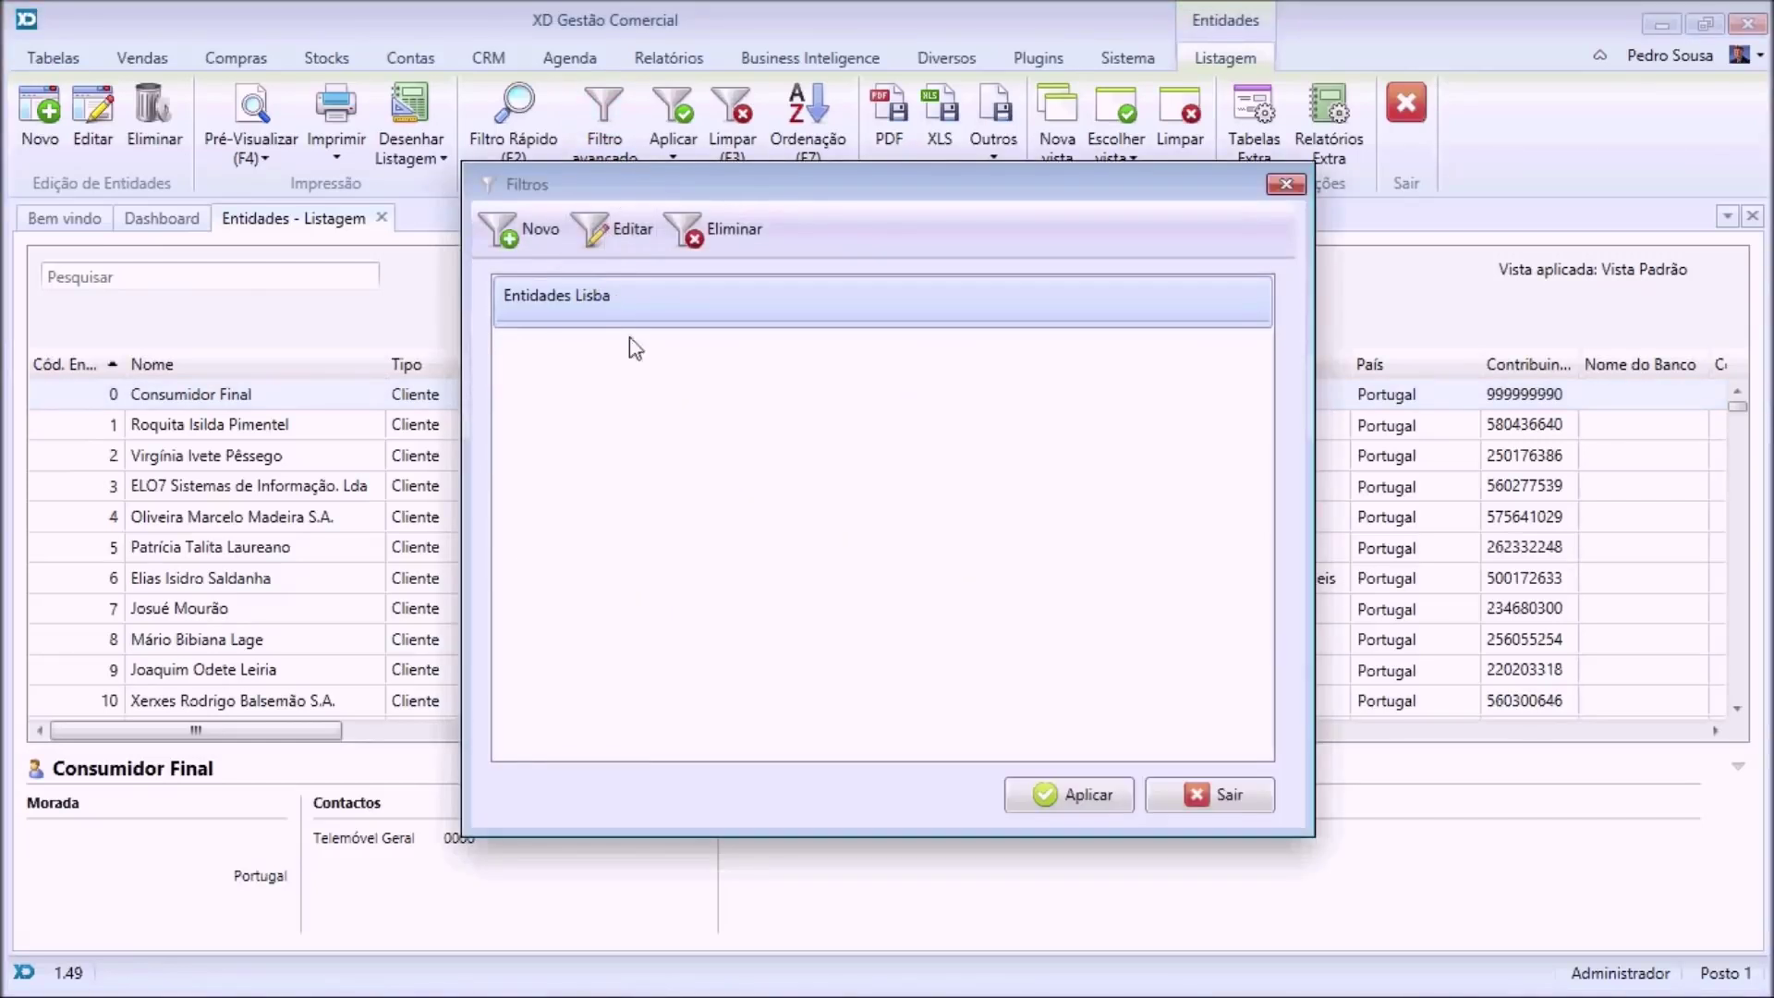
left_click(605, 230)
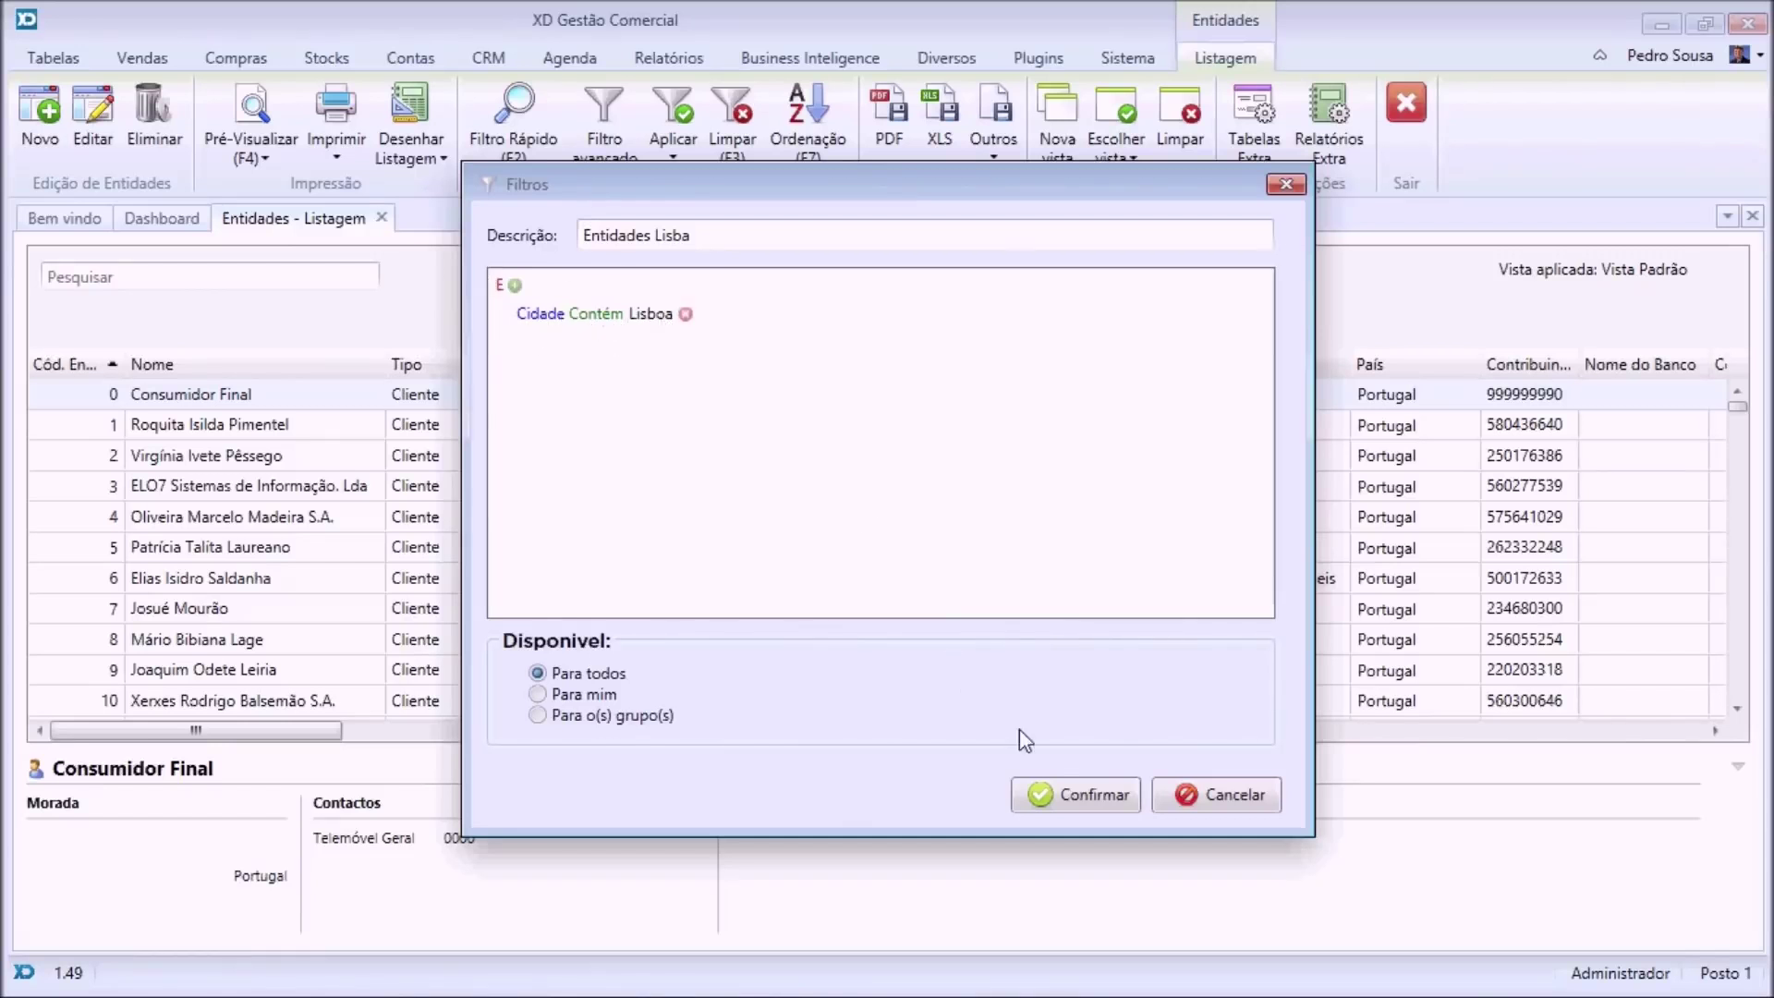
left_click(1199, 796)
left_click(1292, 186)
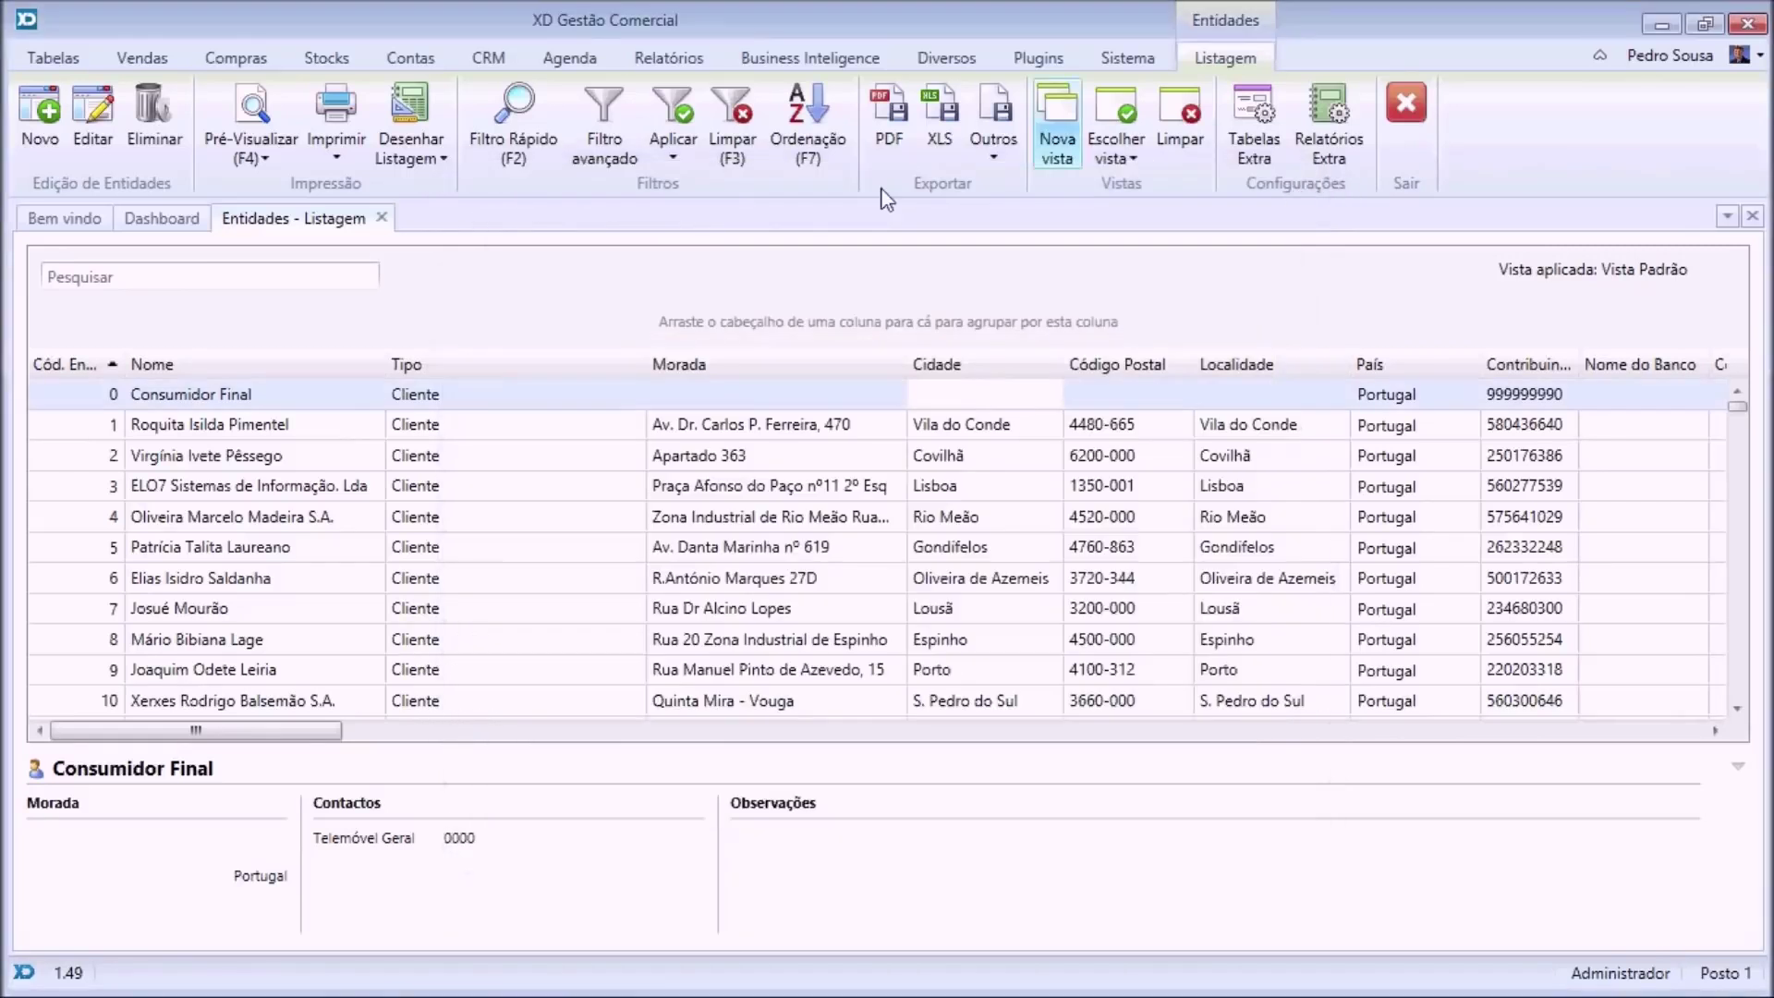
left_click(677, 158)
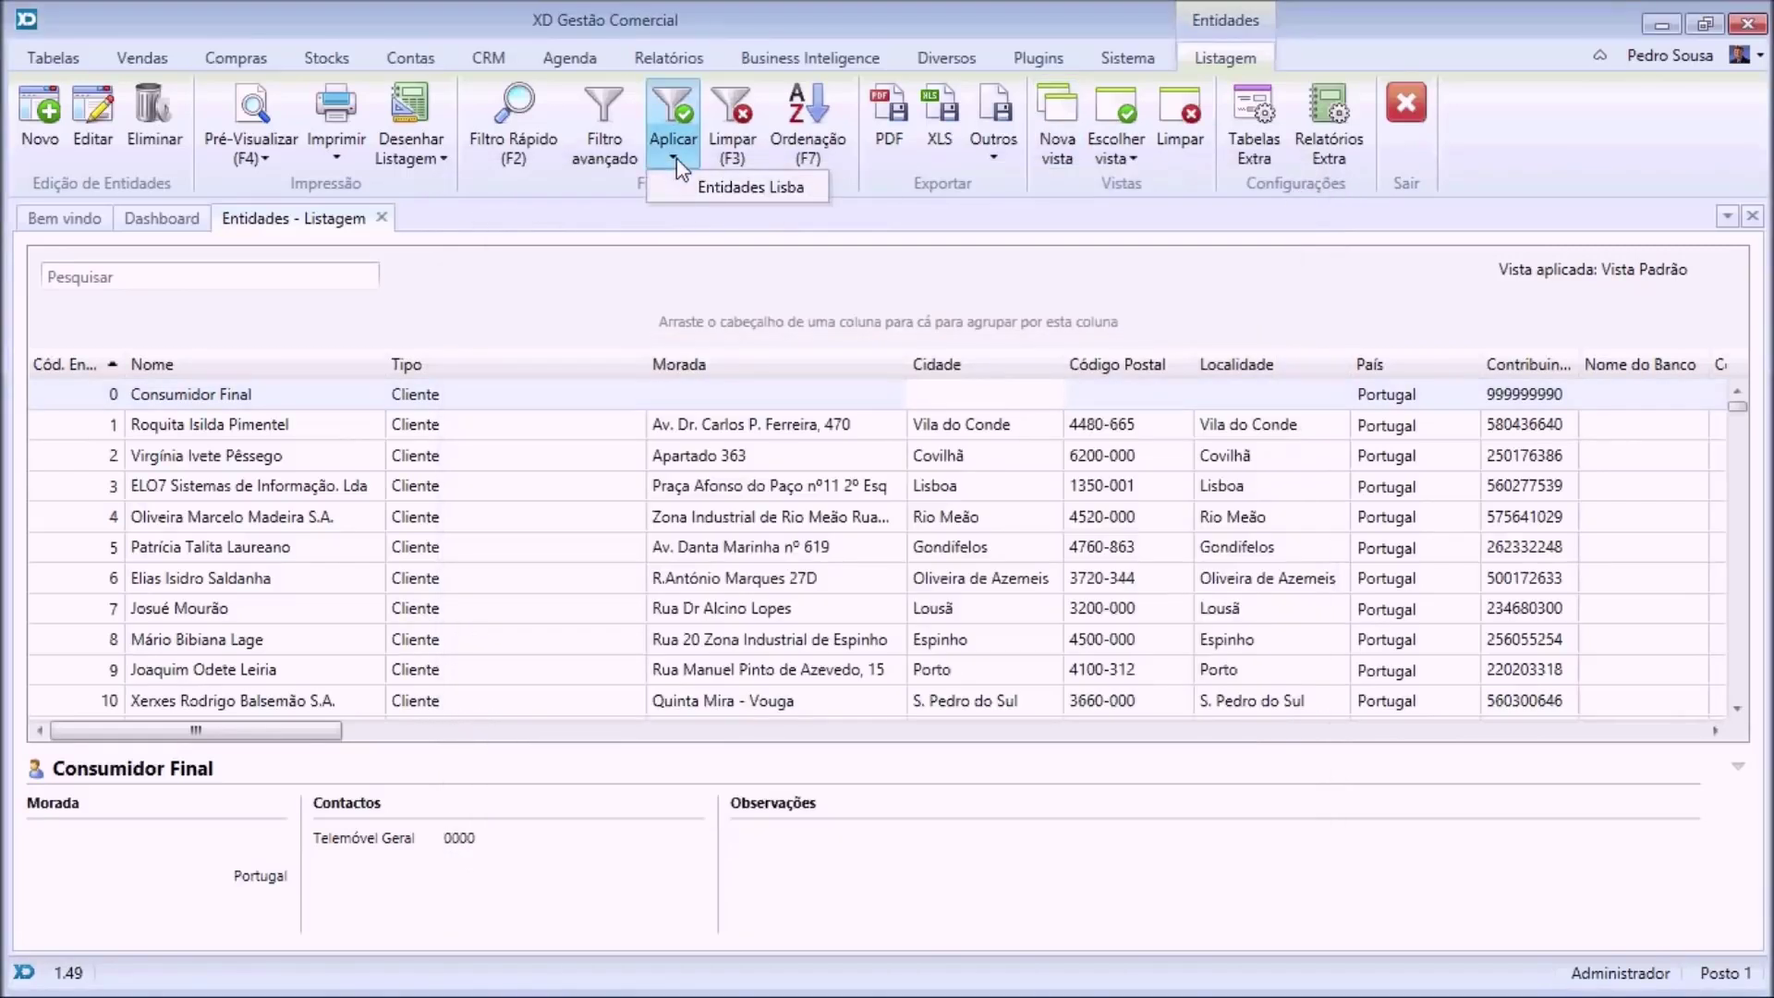
left_click(763, 189)
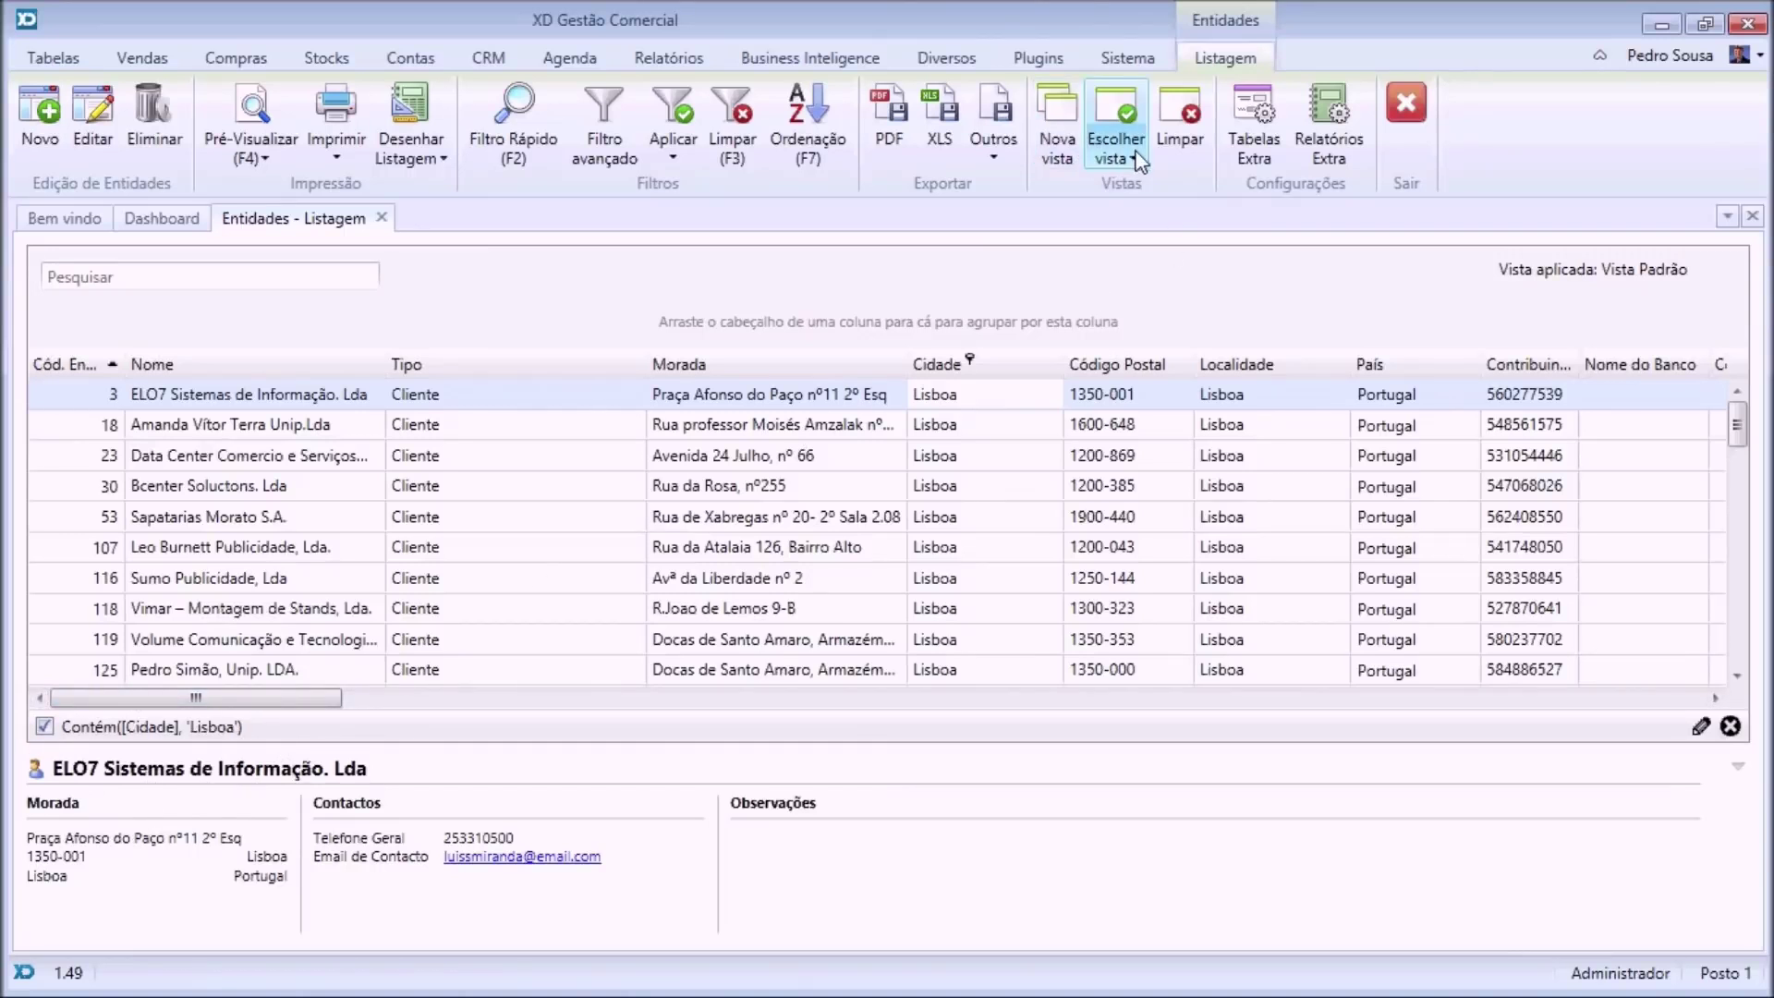
left_click(1096, 151)
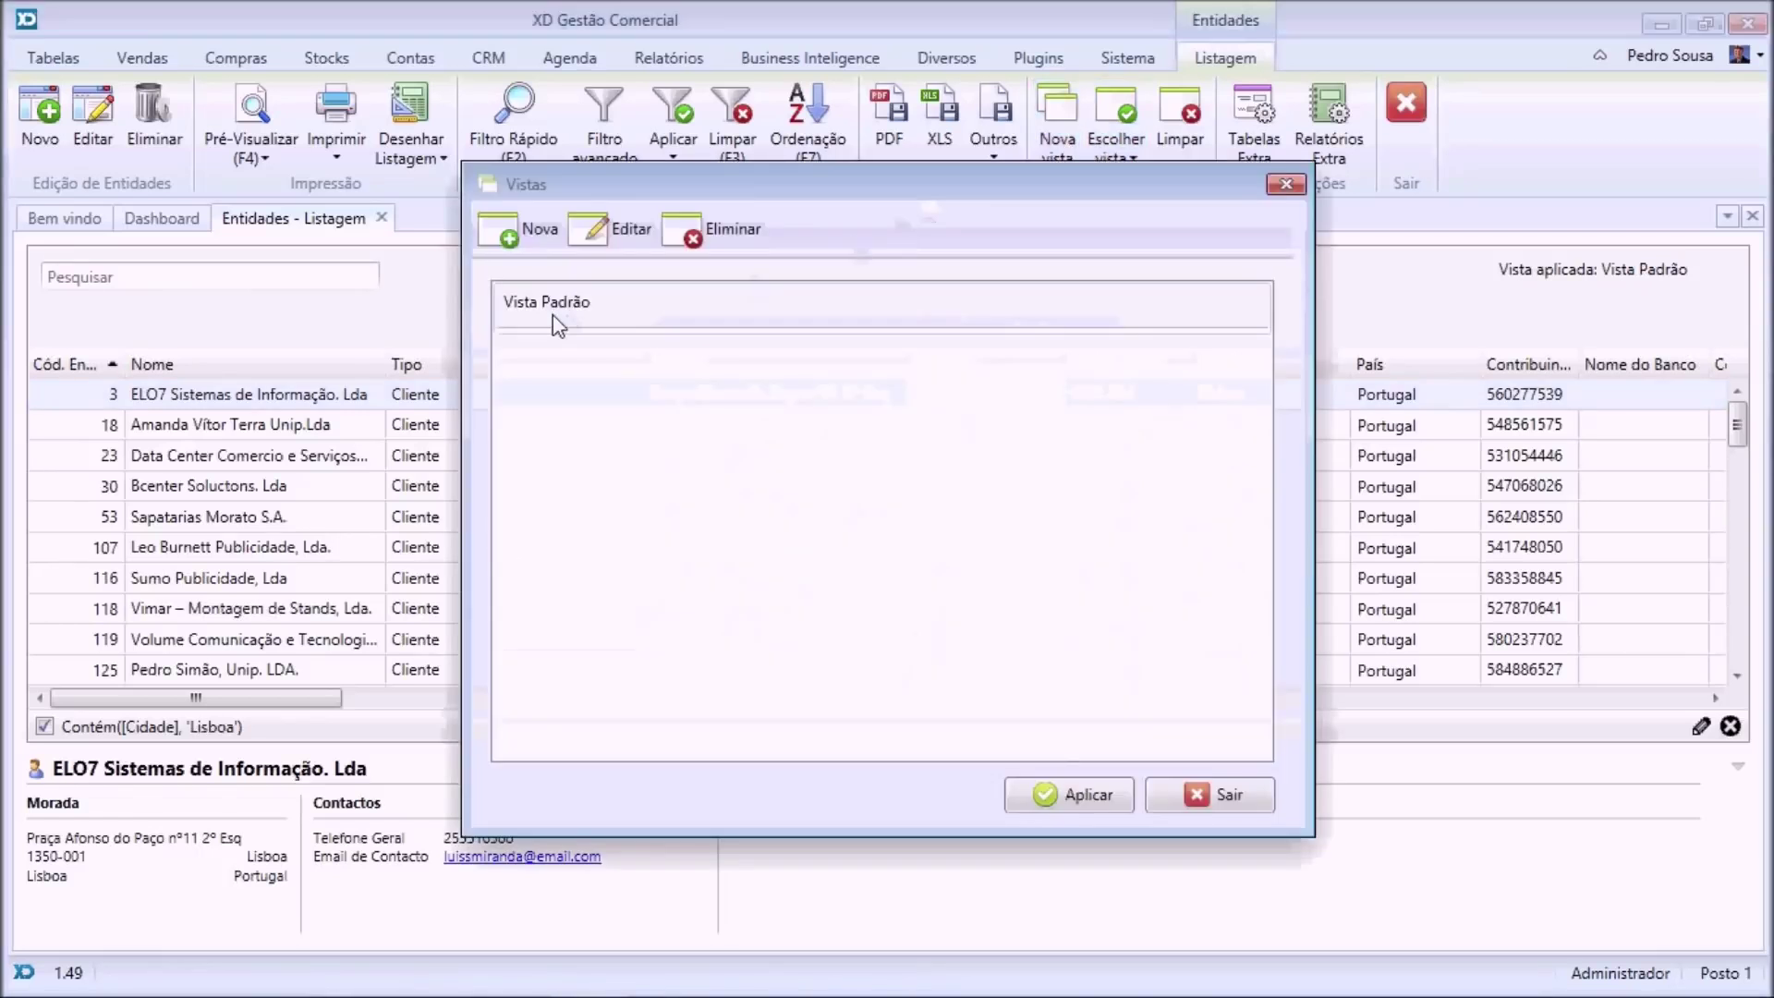
left_click(523, 238)
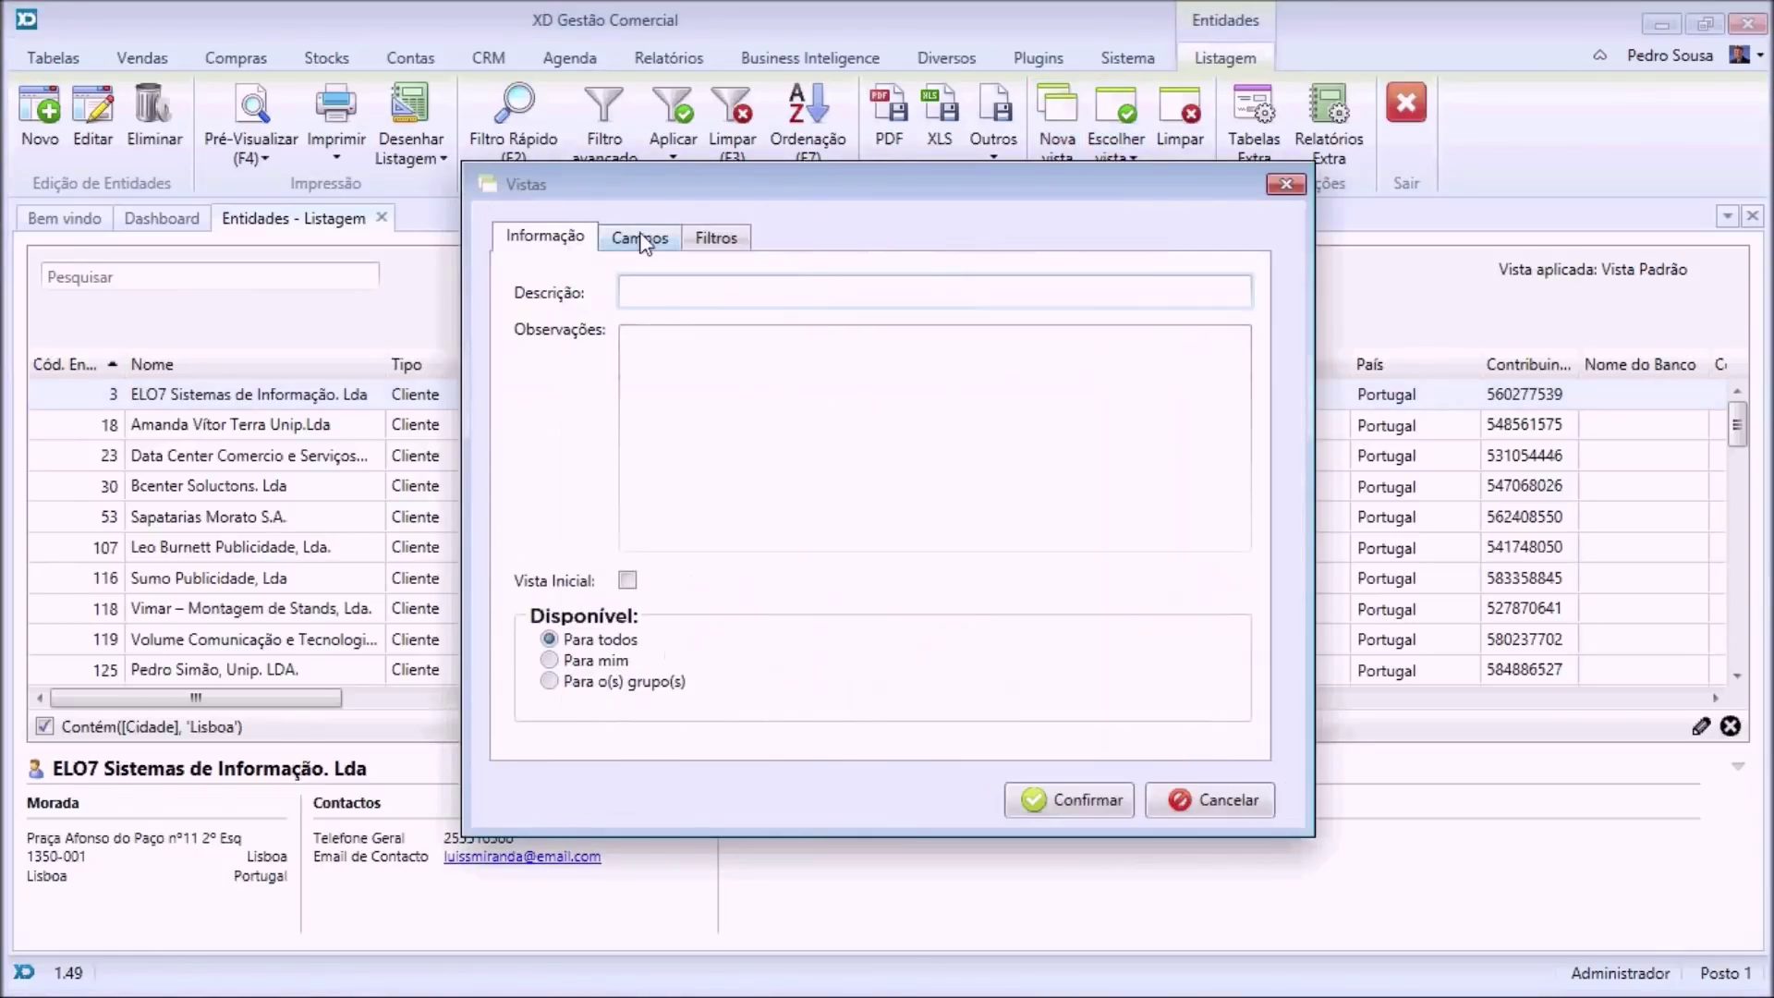
left_click(717, 237)
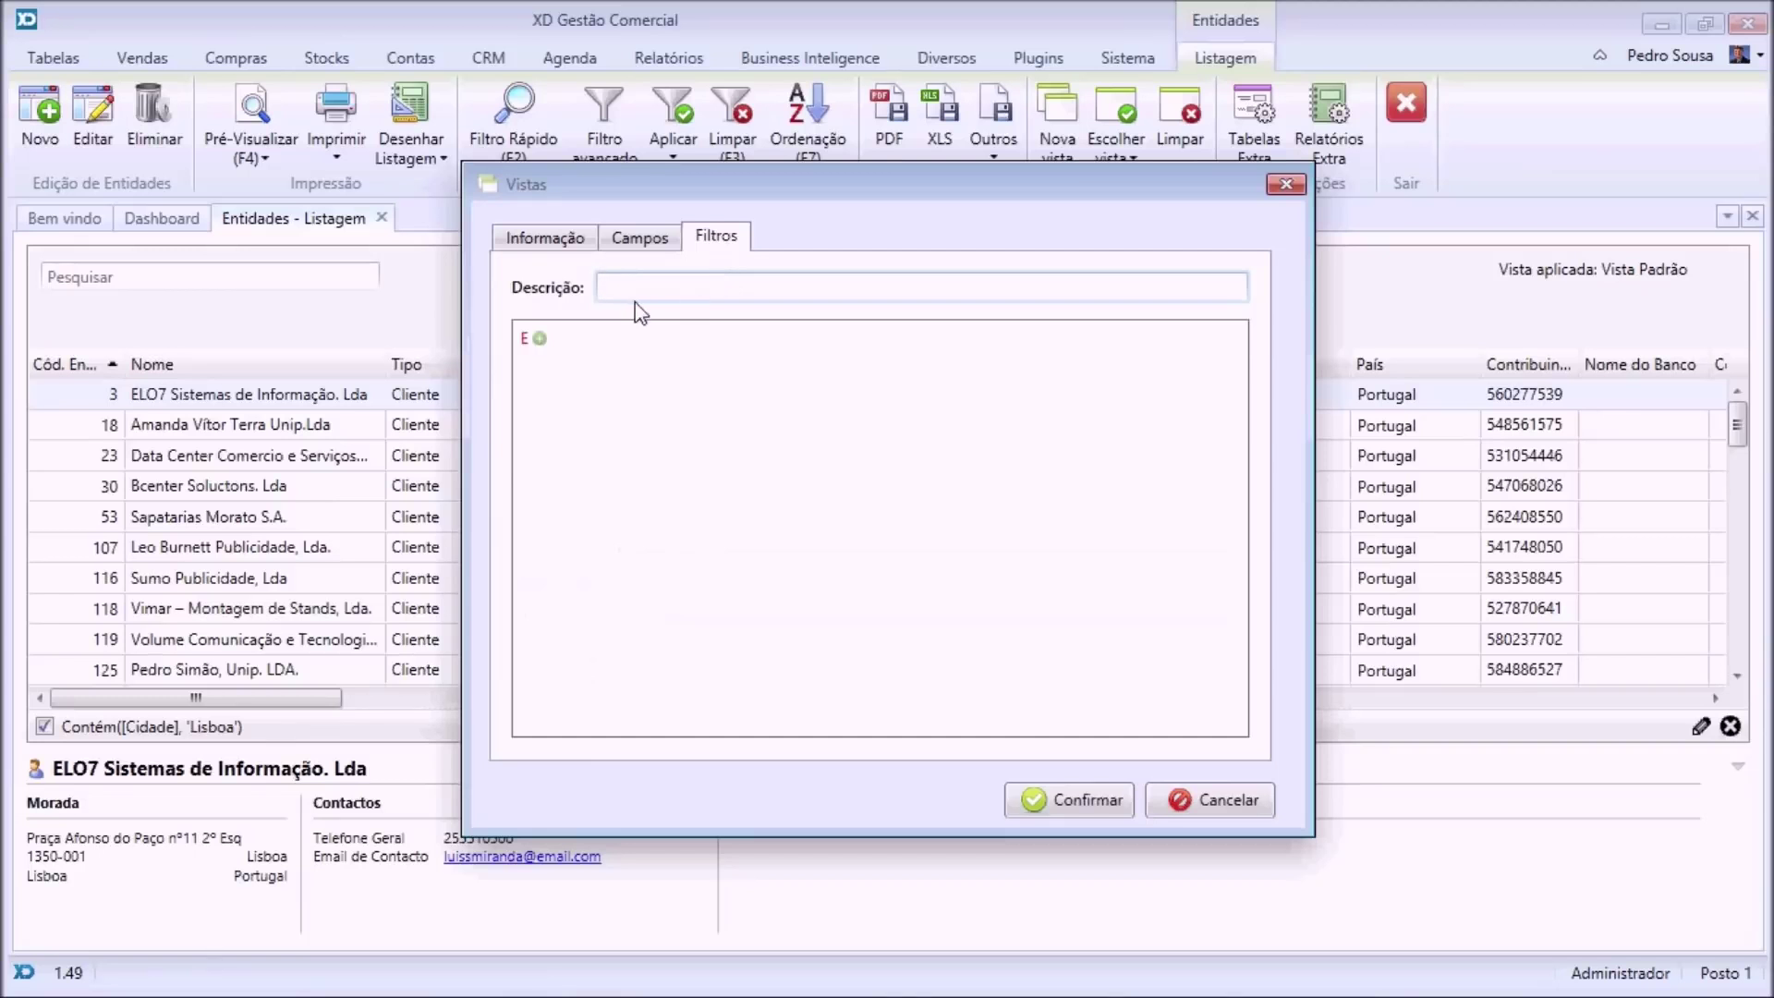
left_click(640, 240)
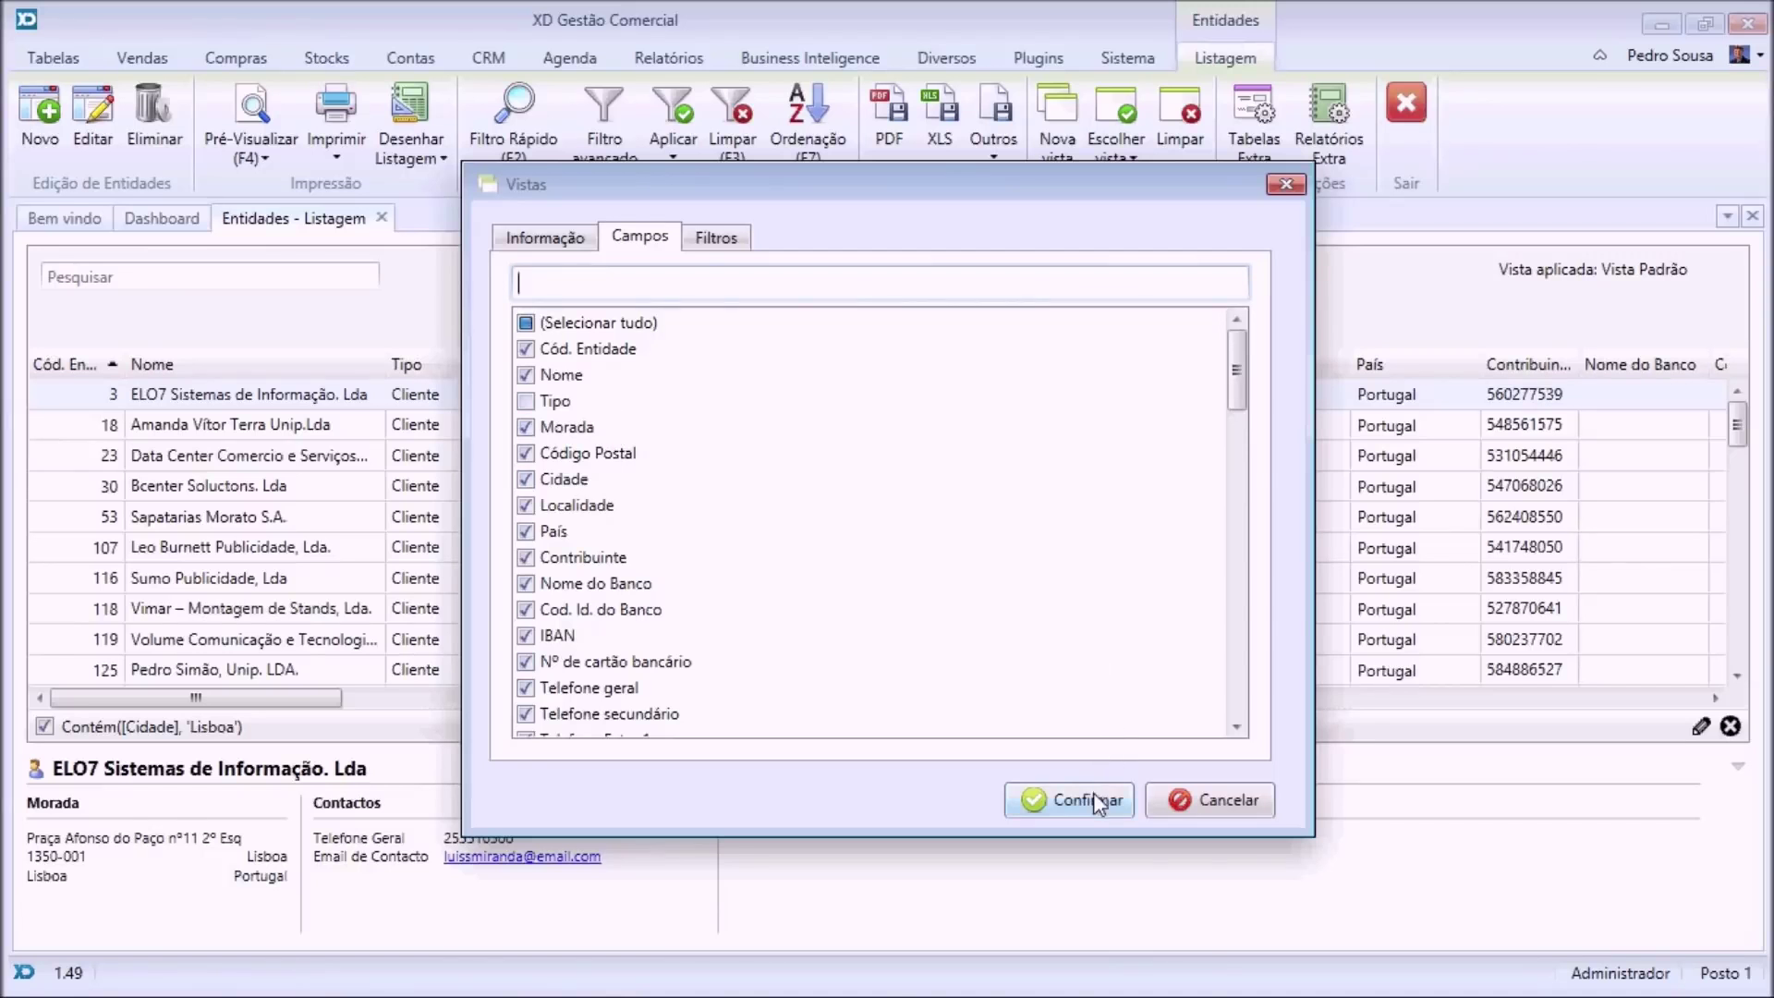
left_click(1287, 183)
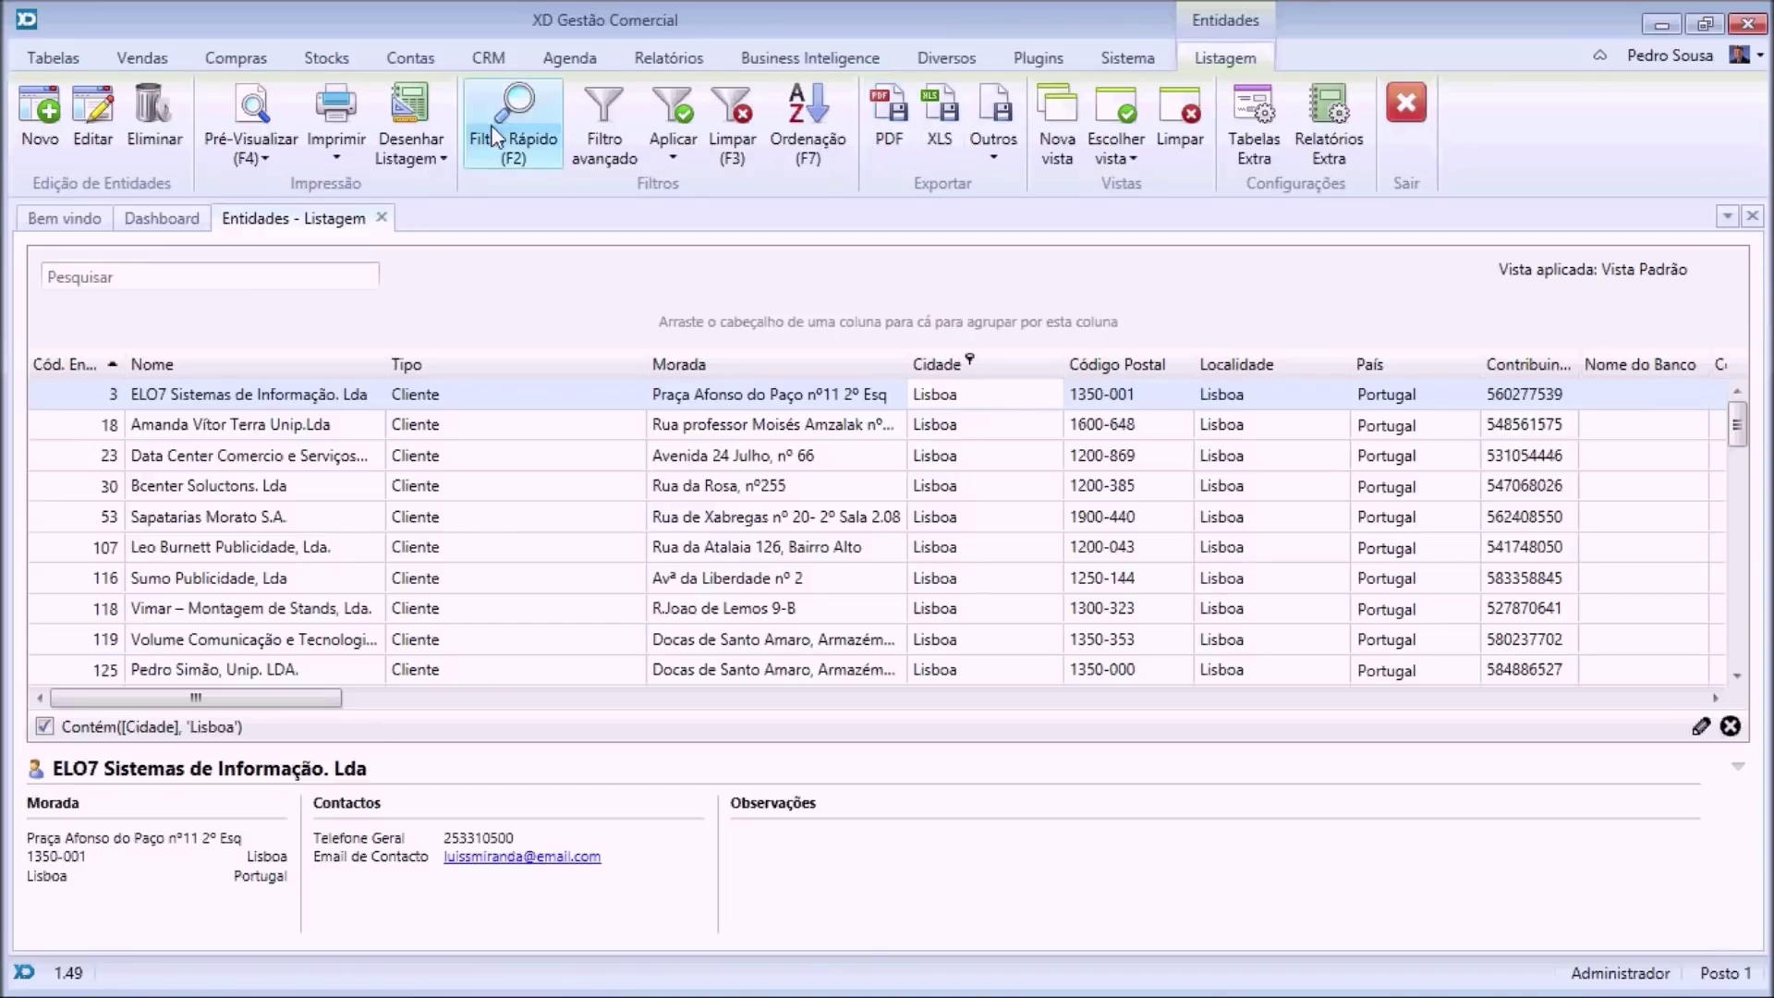
Review the Listagem de Entidades report preview at 200%, then close it.
left_click(277, 159)
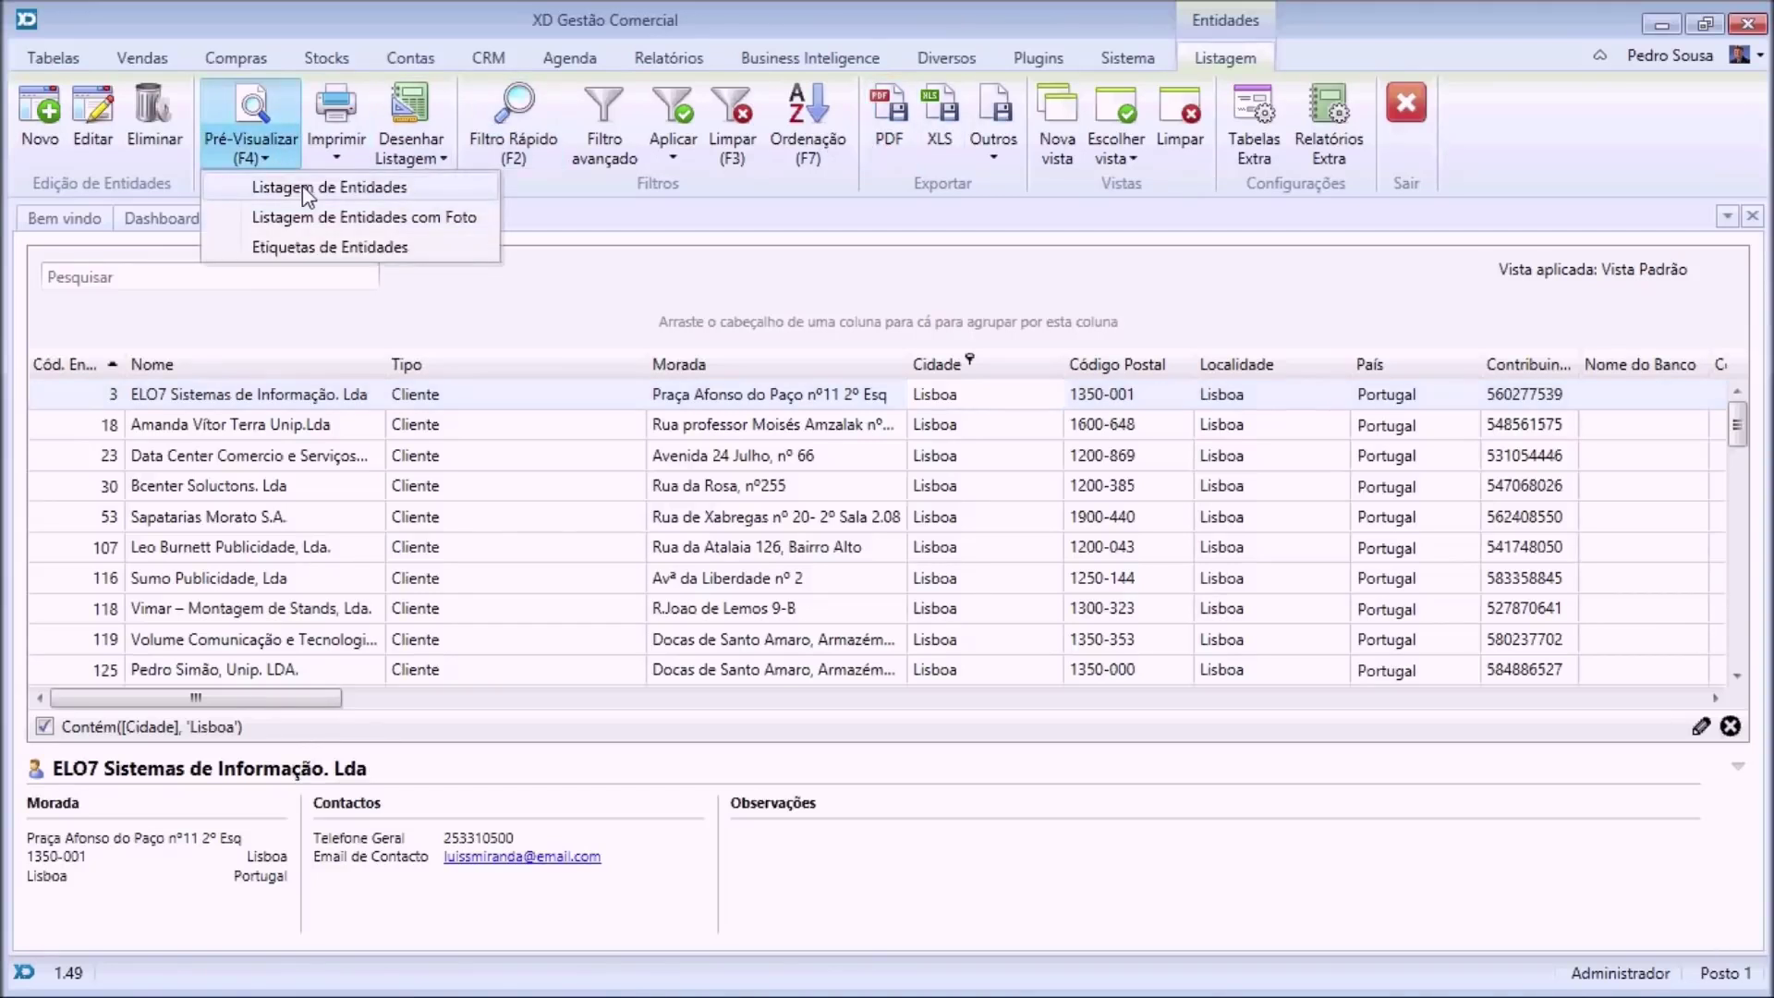
left_click(303, 186)
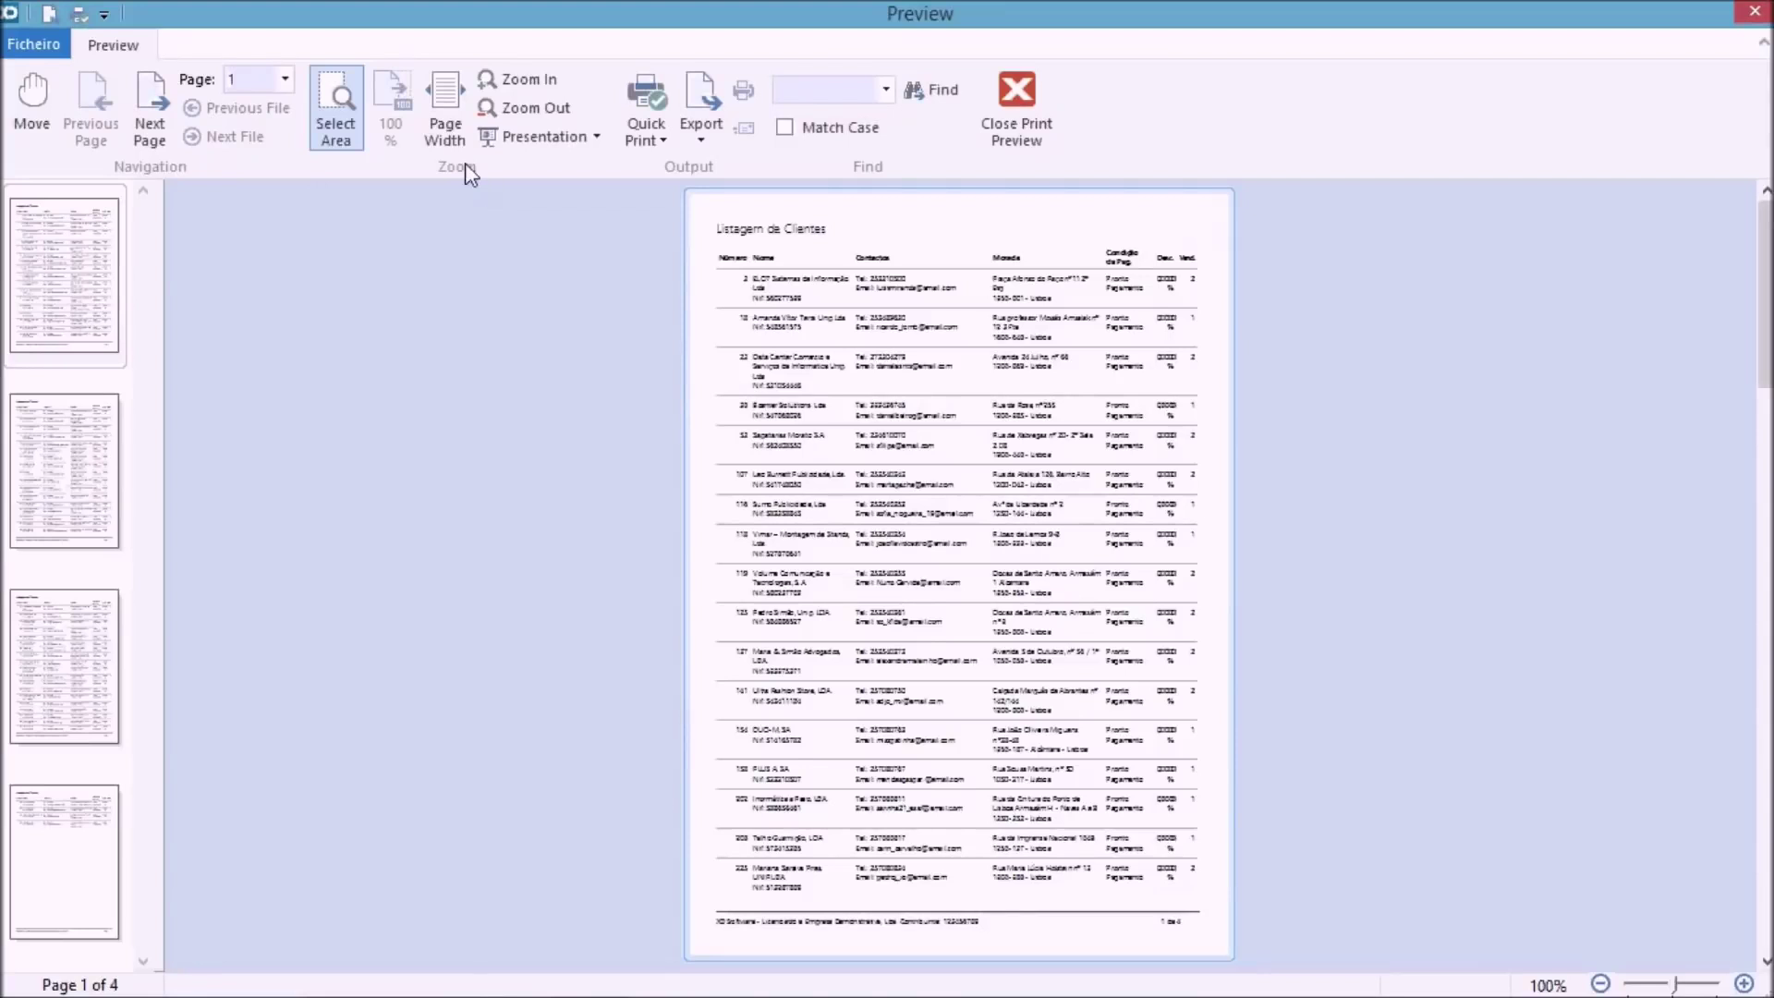
left_click(518, 79)
scroll(728, 347, "up", 4)
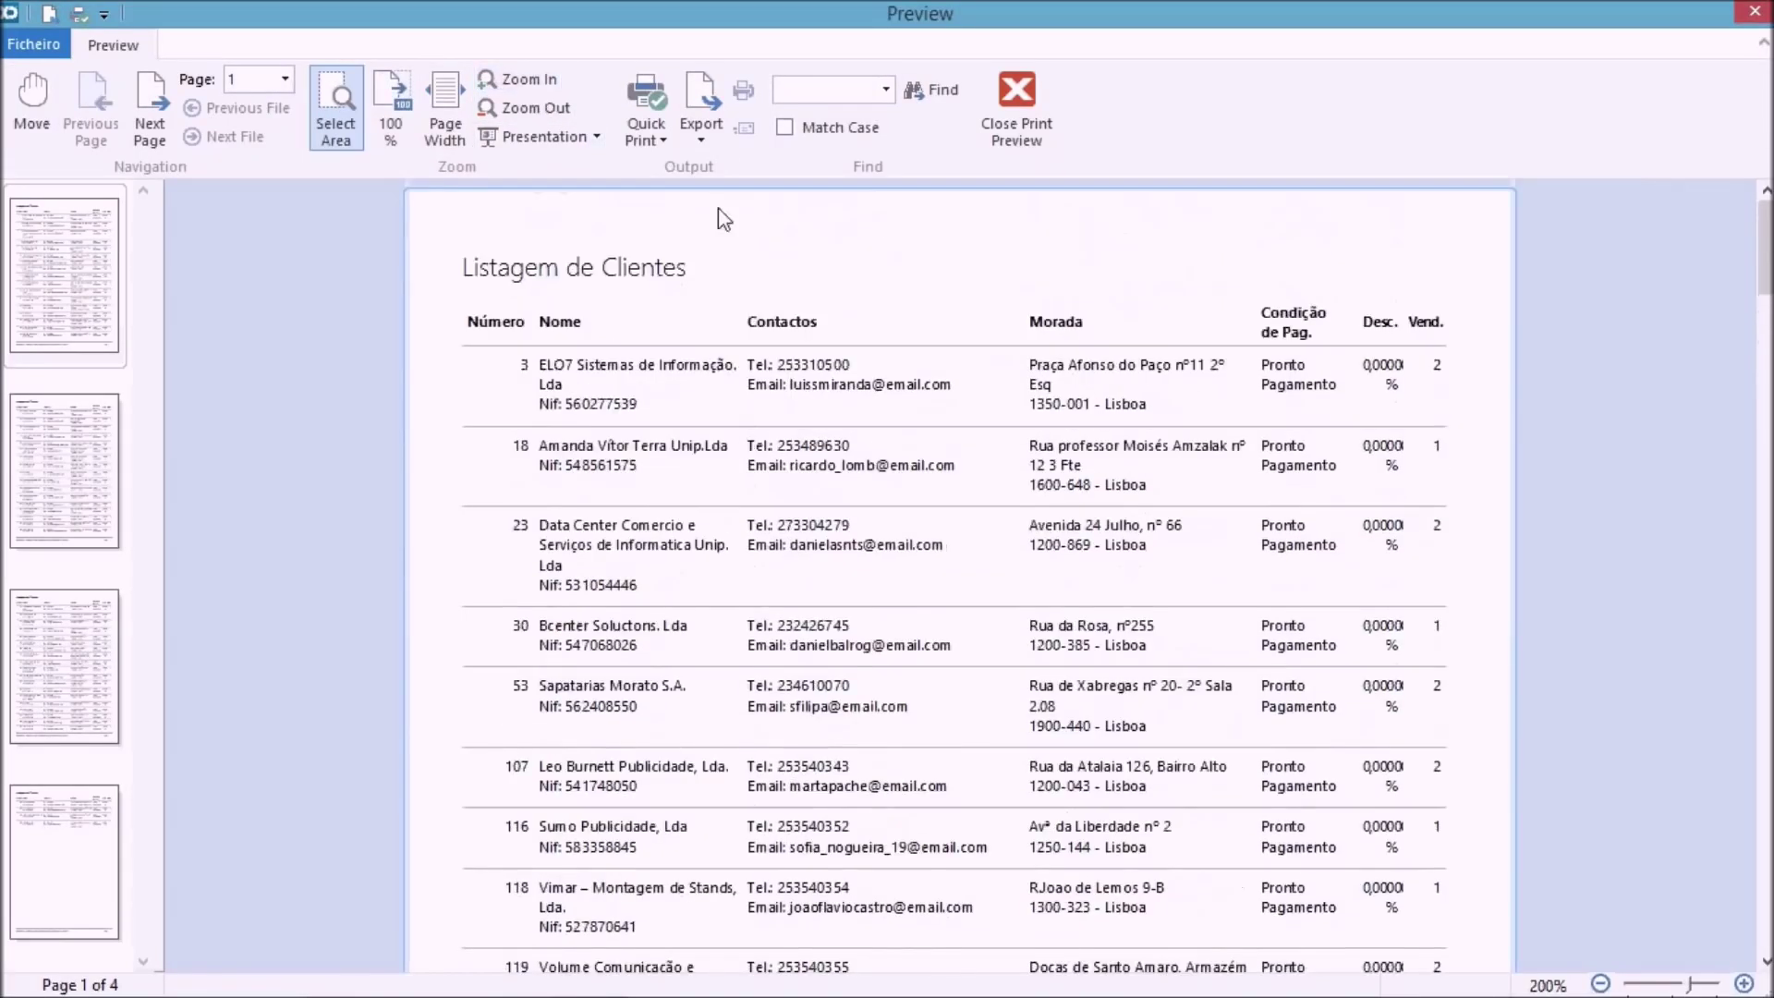
scroll(825, 394, "down", 20)
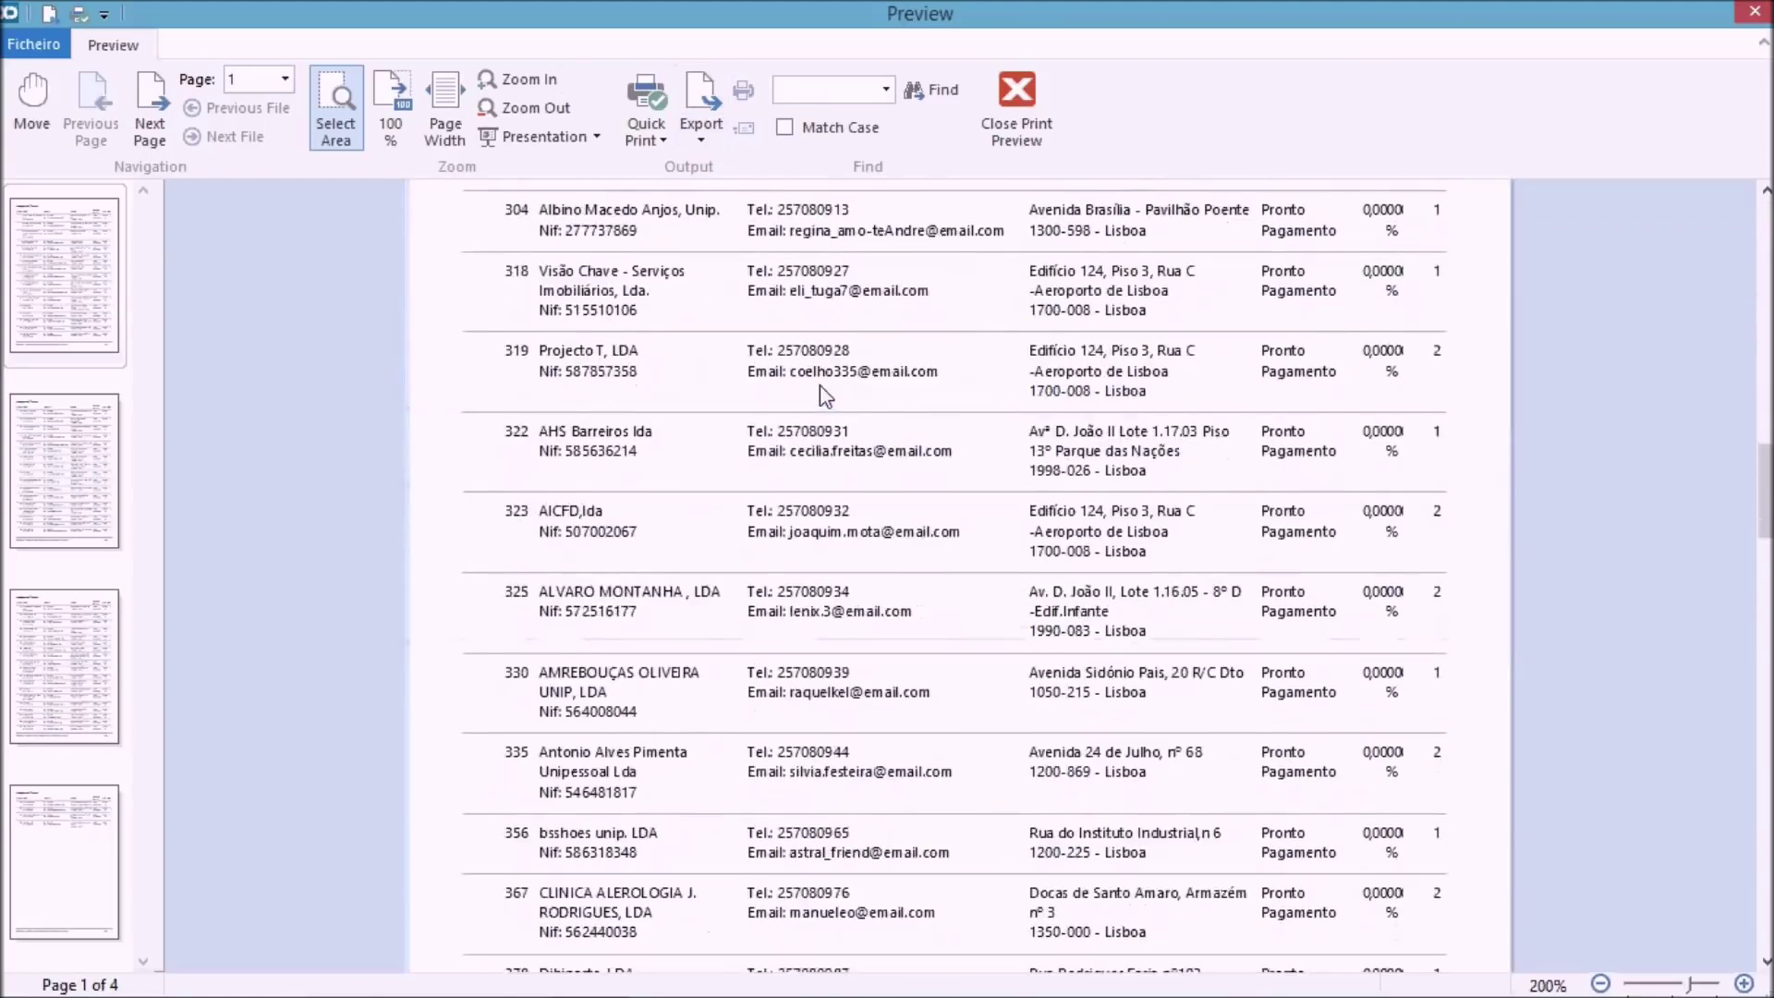
scroll(819, 385, "up", 3)
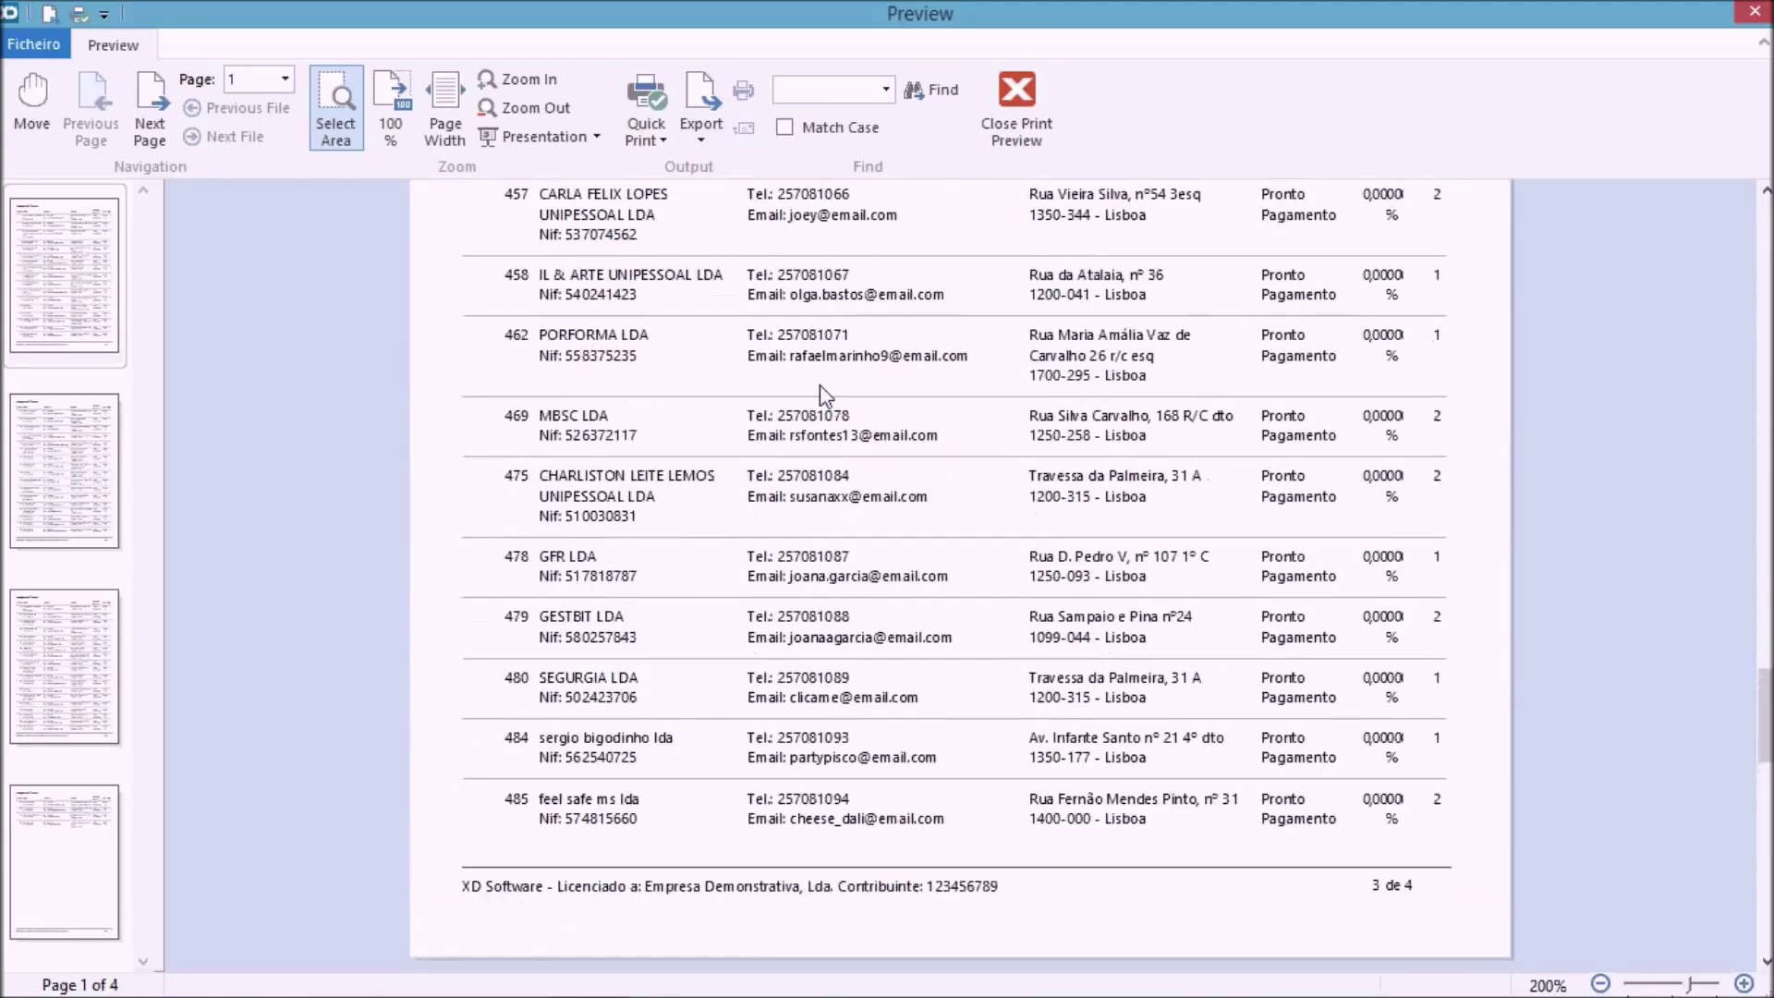
left_click(1014, 129)
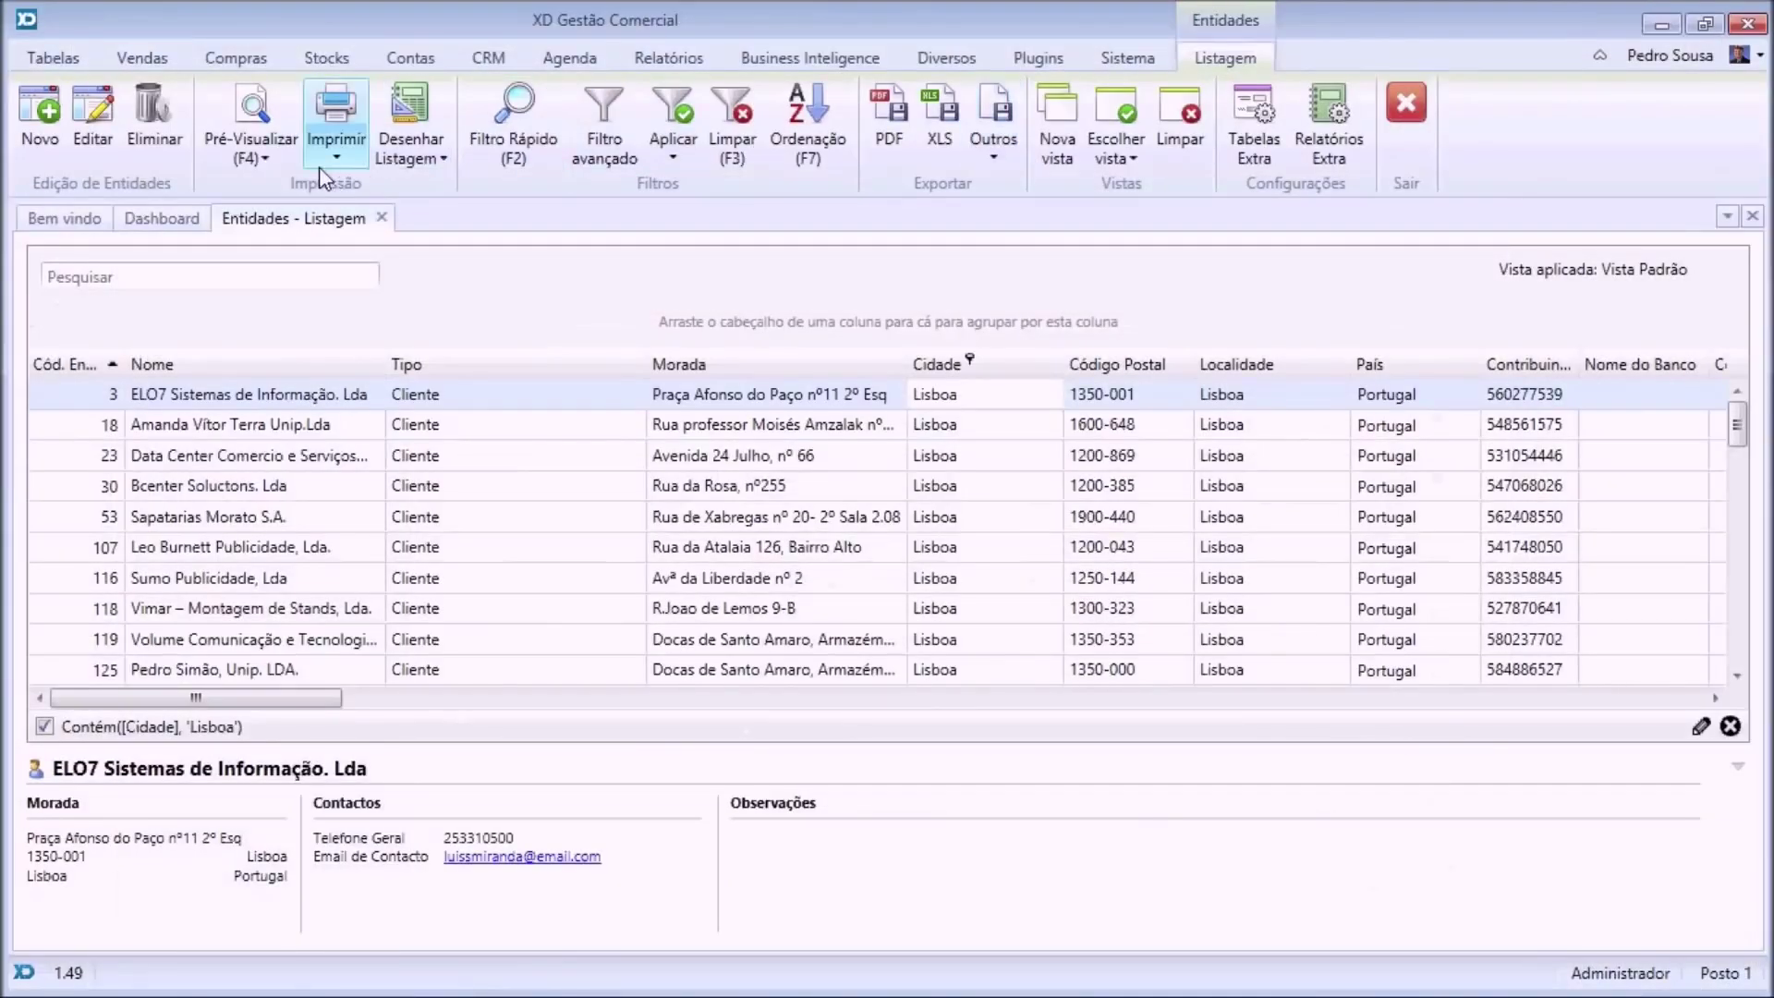
Preview the Etiquetas de Entidades address labels and scroll through the pages.
left_click(278, 155)
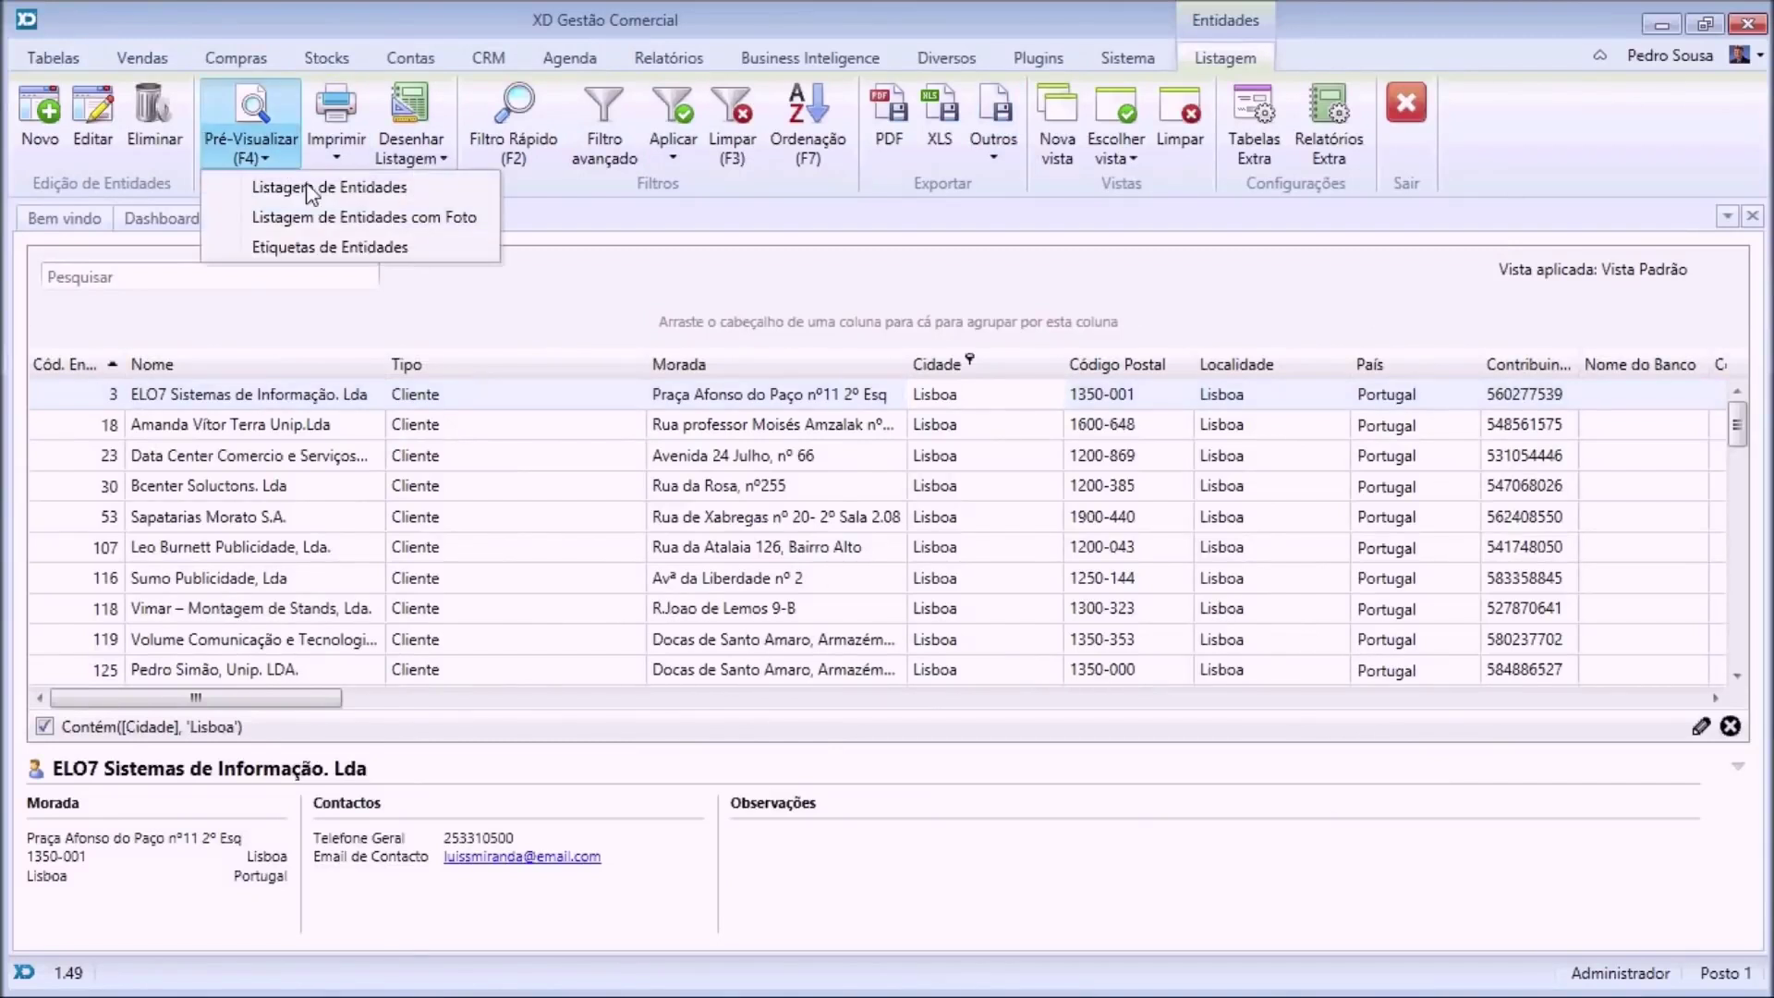
left_click(361, 246)
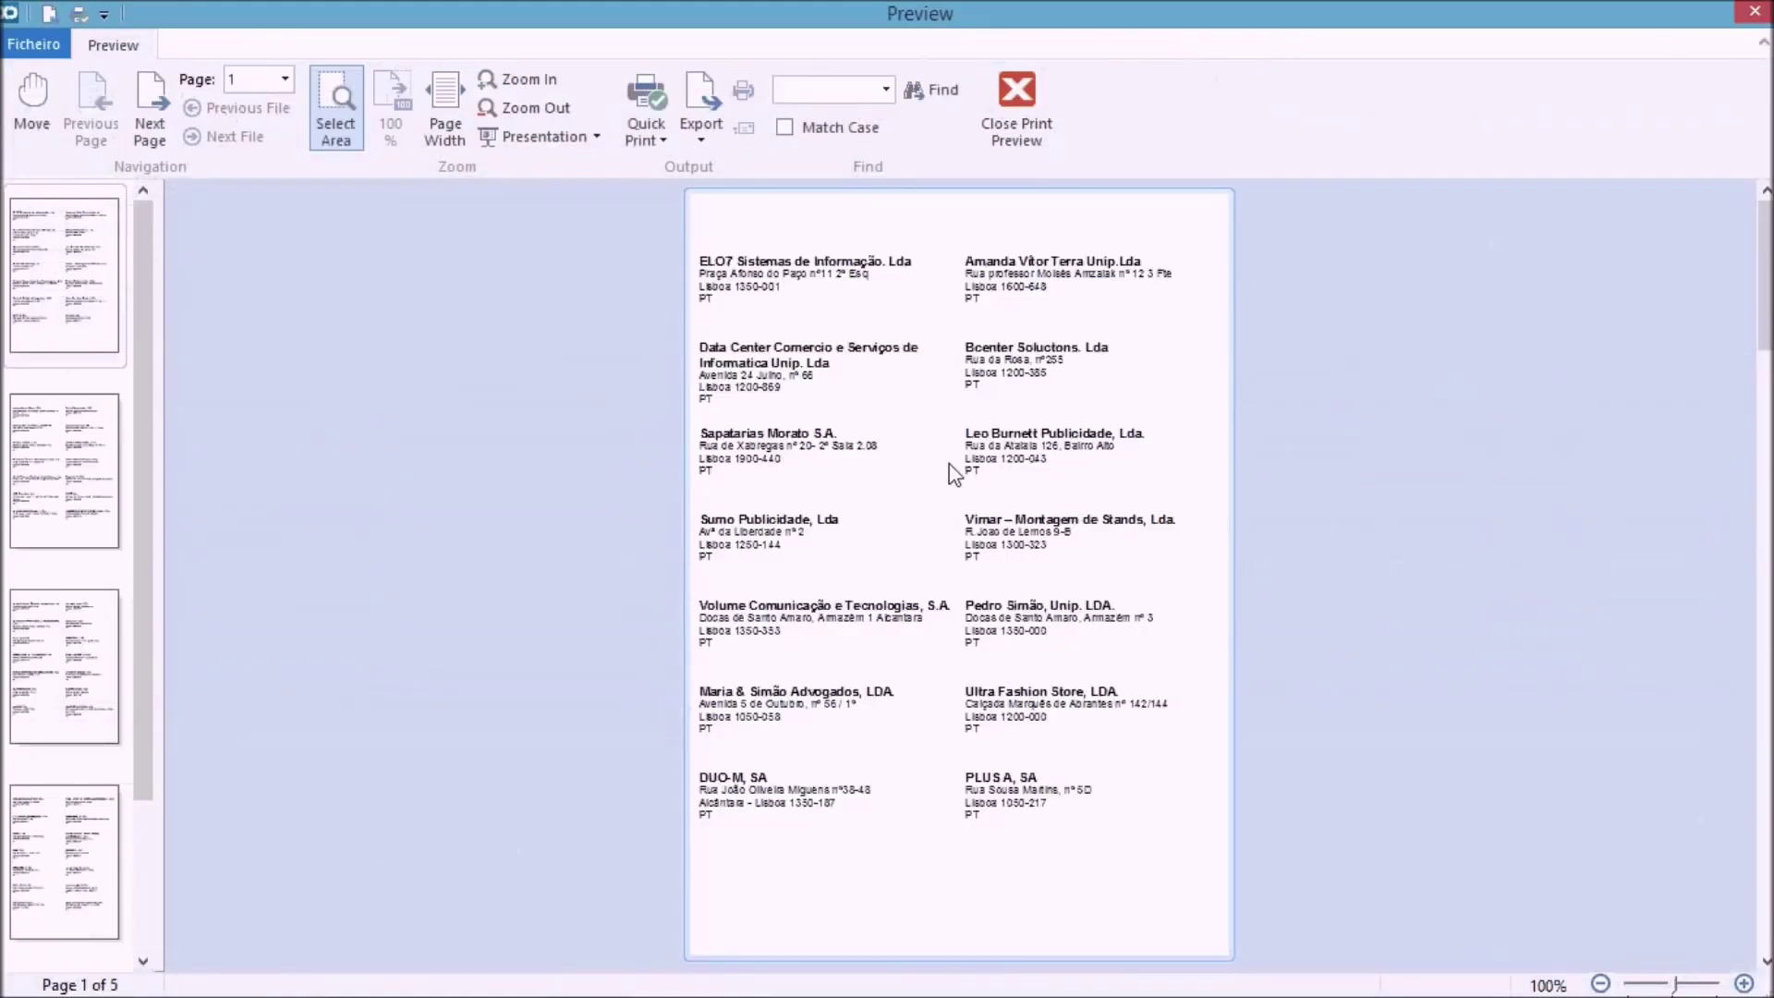
scroll(950, 467, "down", 6)
scroll(954, 475, "down", 20)
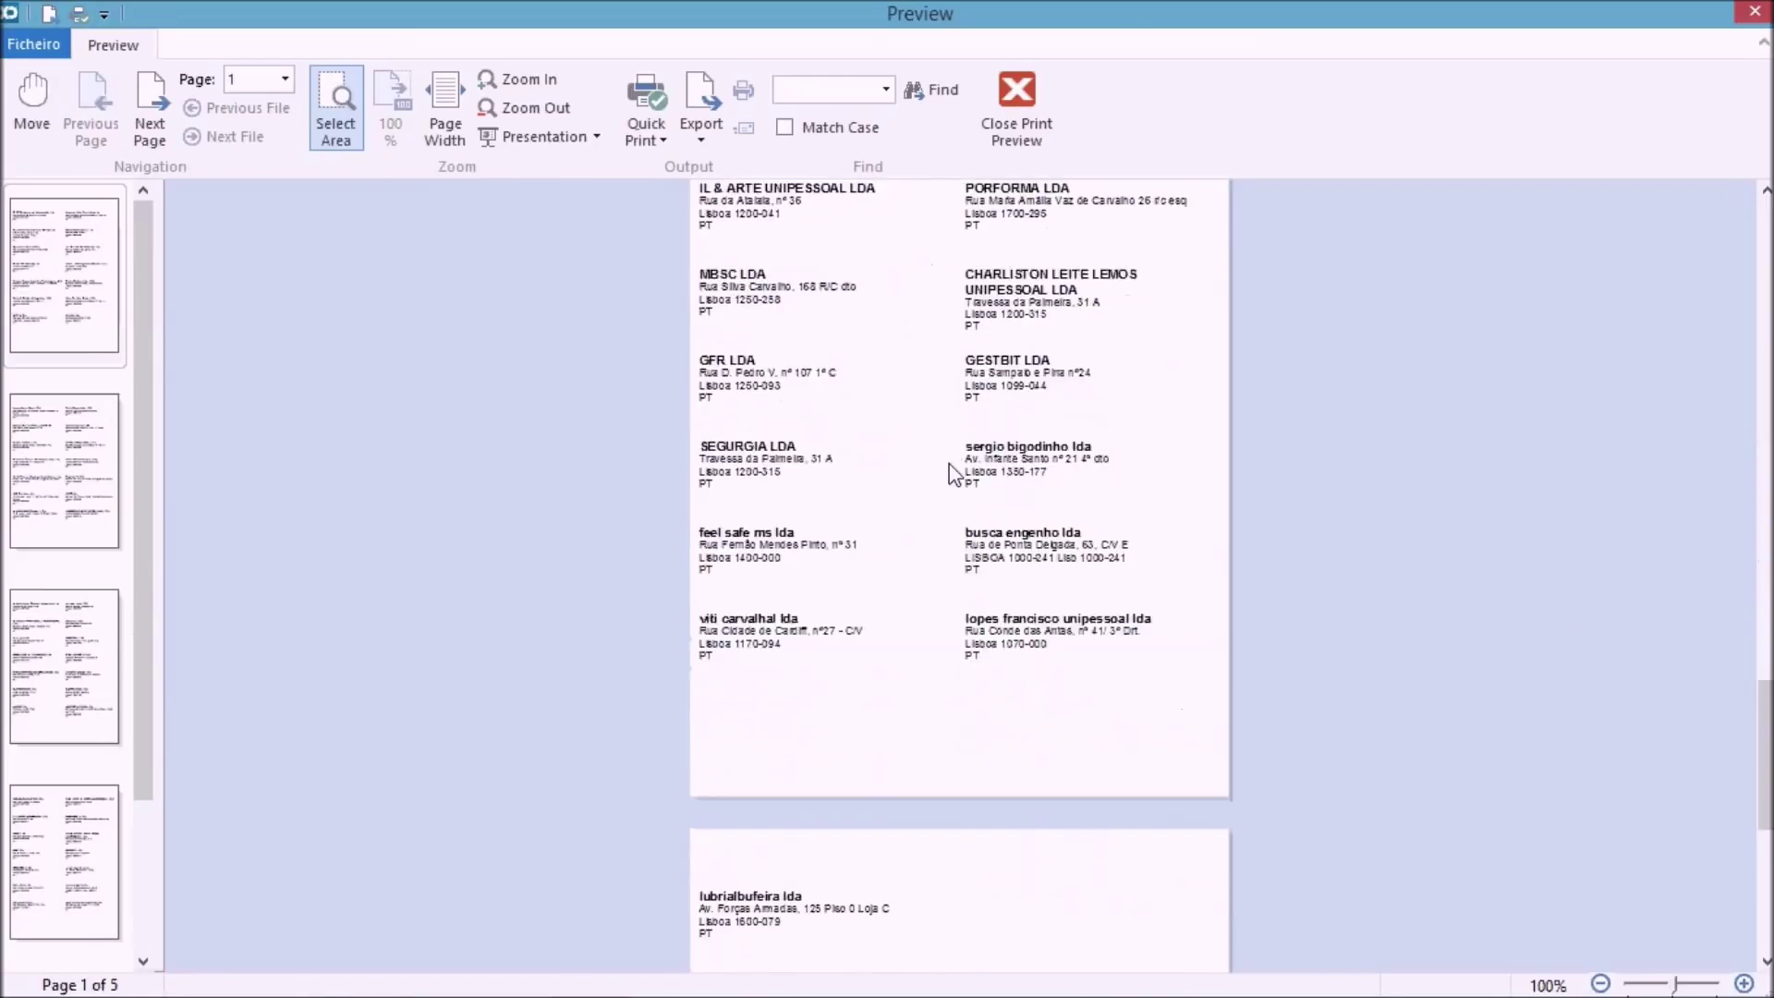
scroll(955, 475, "up", 8)
scroll(954, 475, "up", 4)
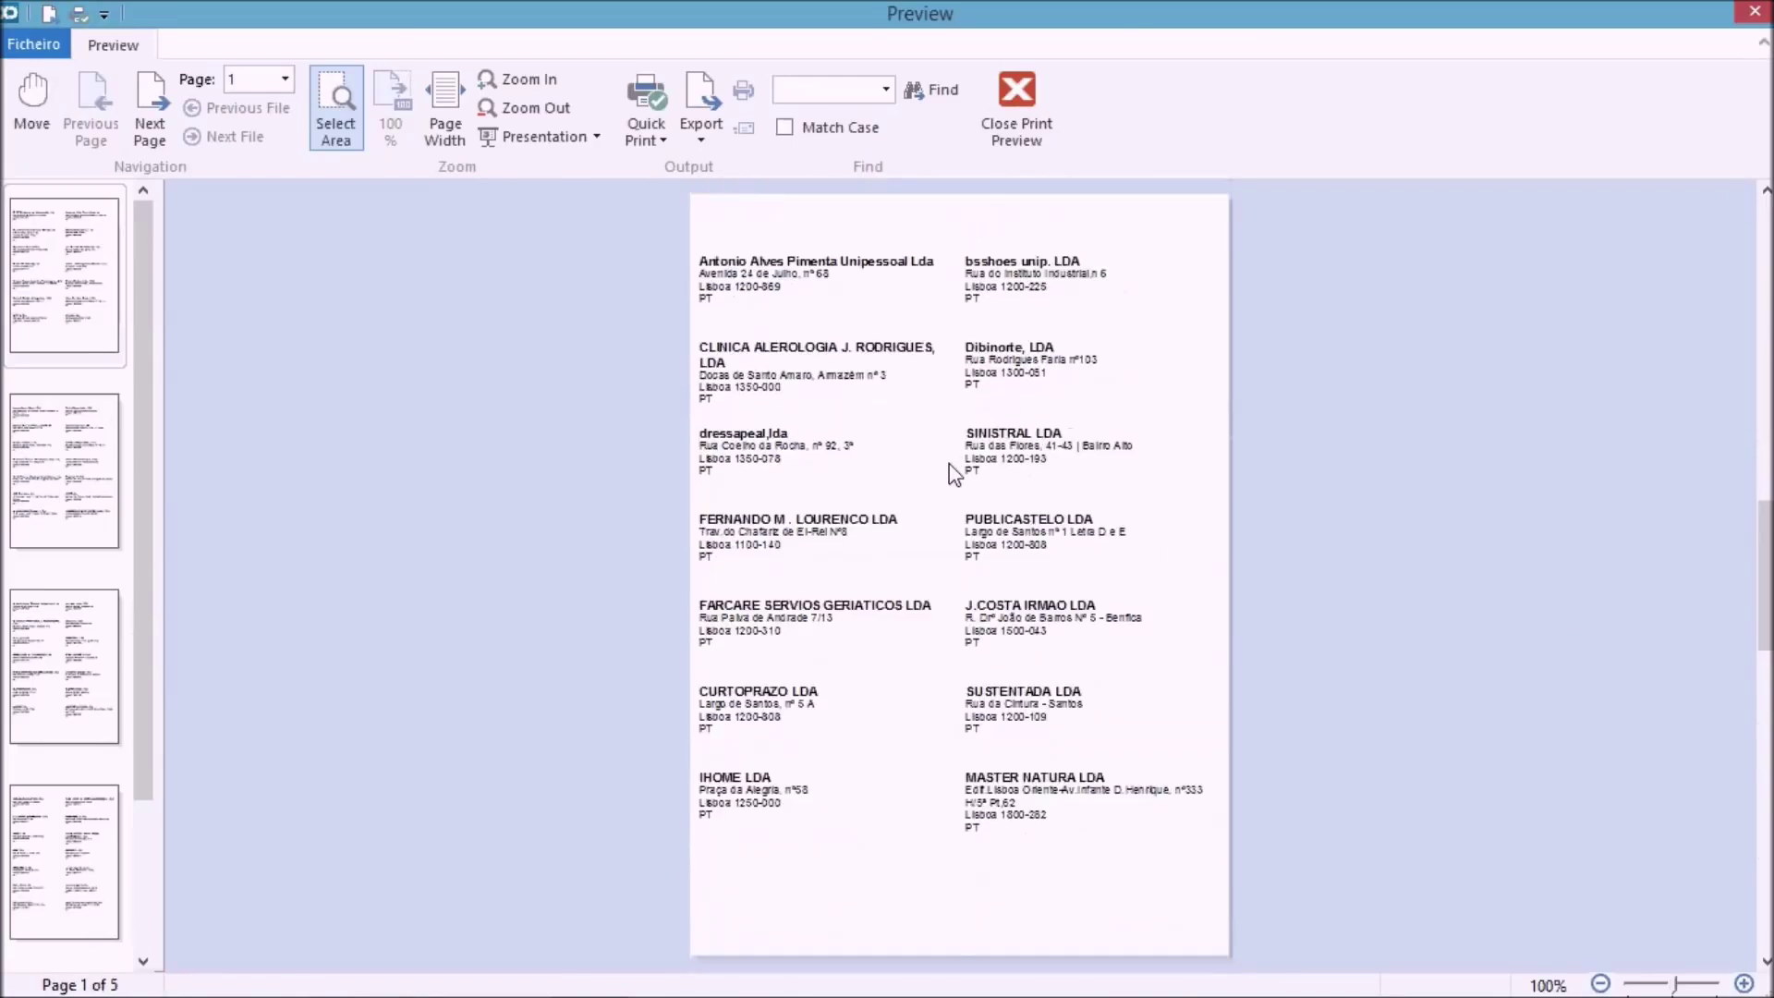
scroll(955, 475, "up", 8)
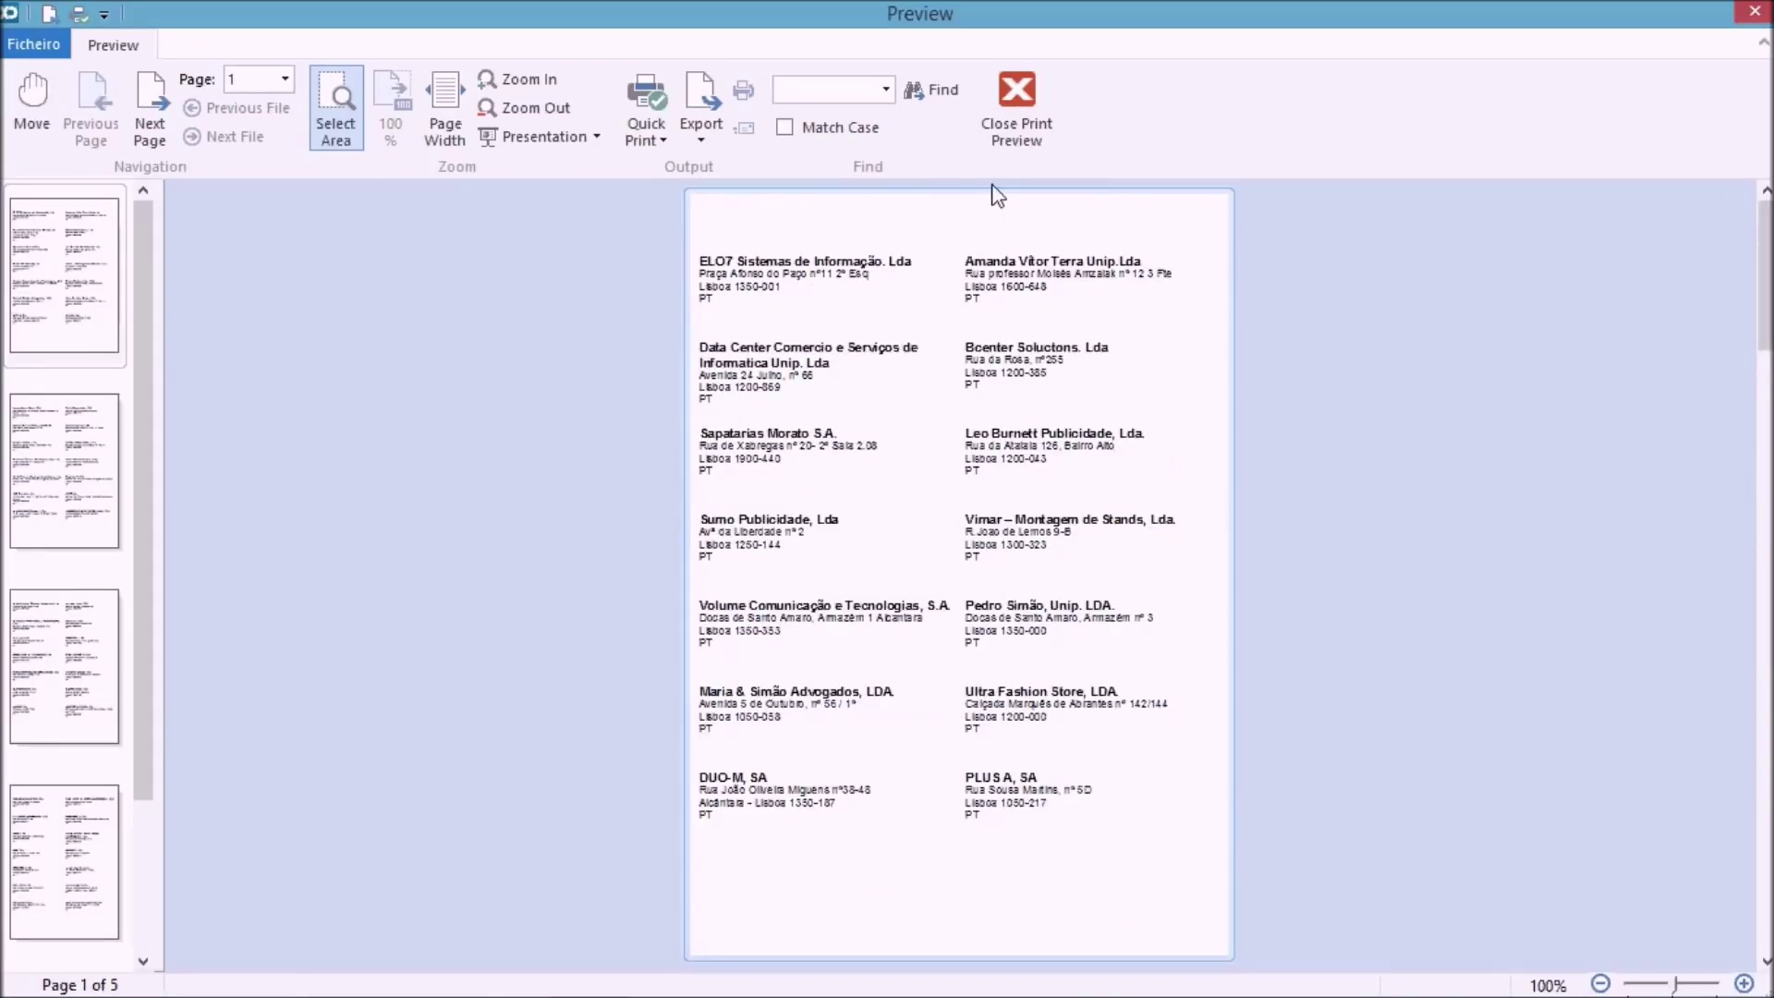
Close the labels preview and Entidades listing, then preview and close the Artigos barcode labels.
left_click(1037, 111)
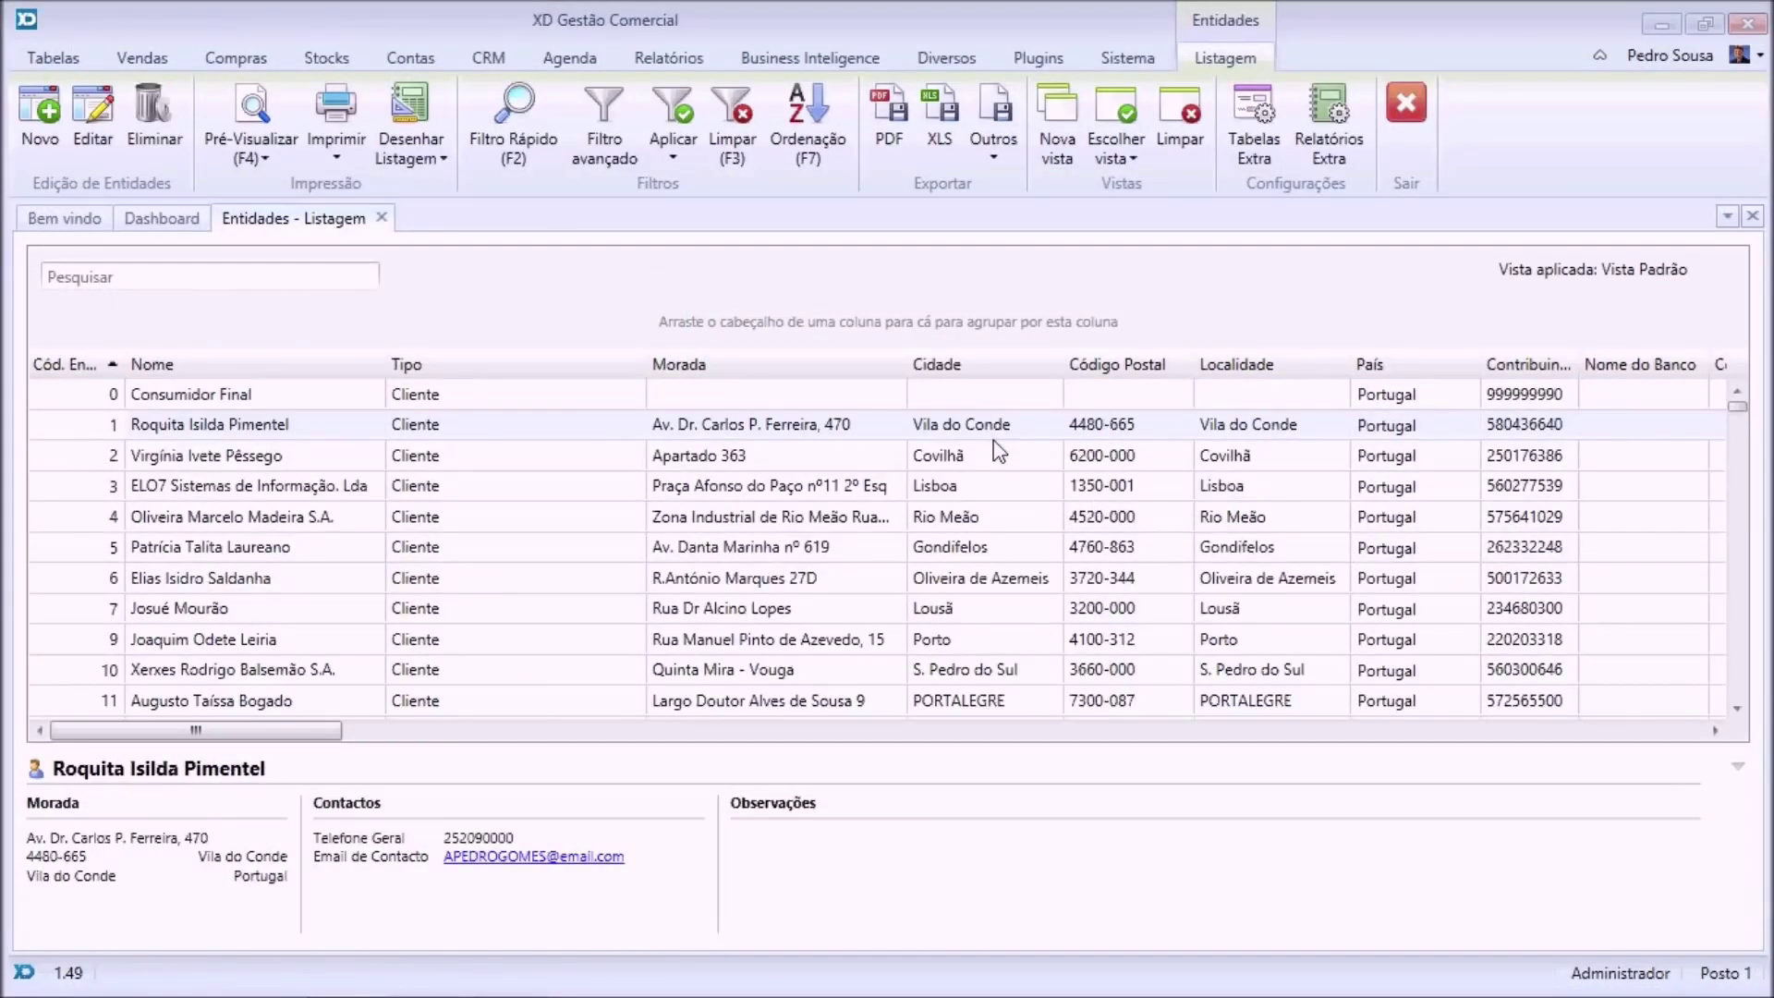
left_click(380, 219)
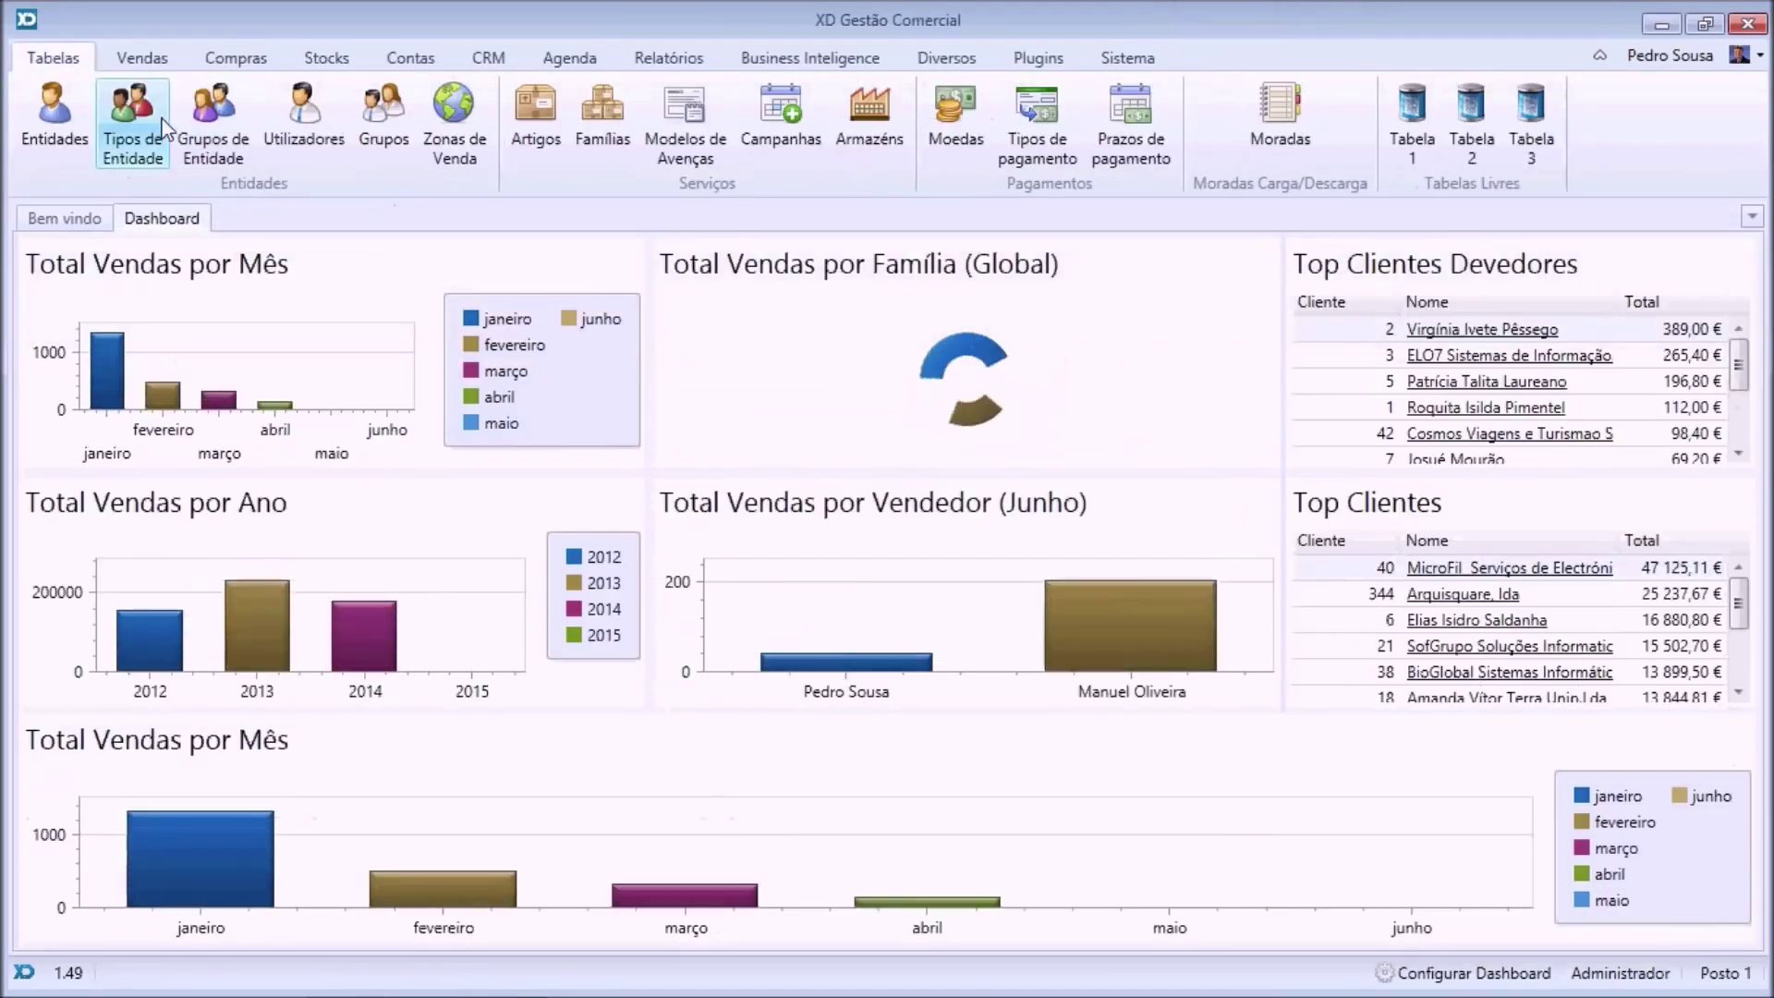
left_click(529, 131)
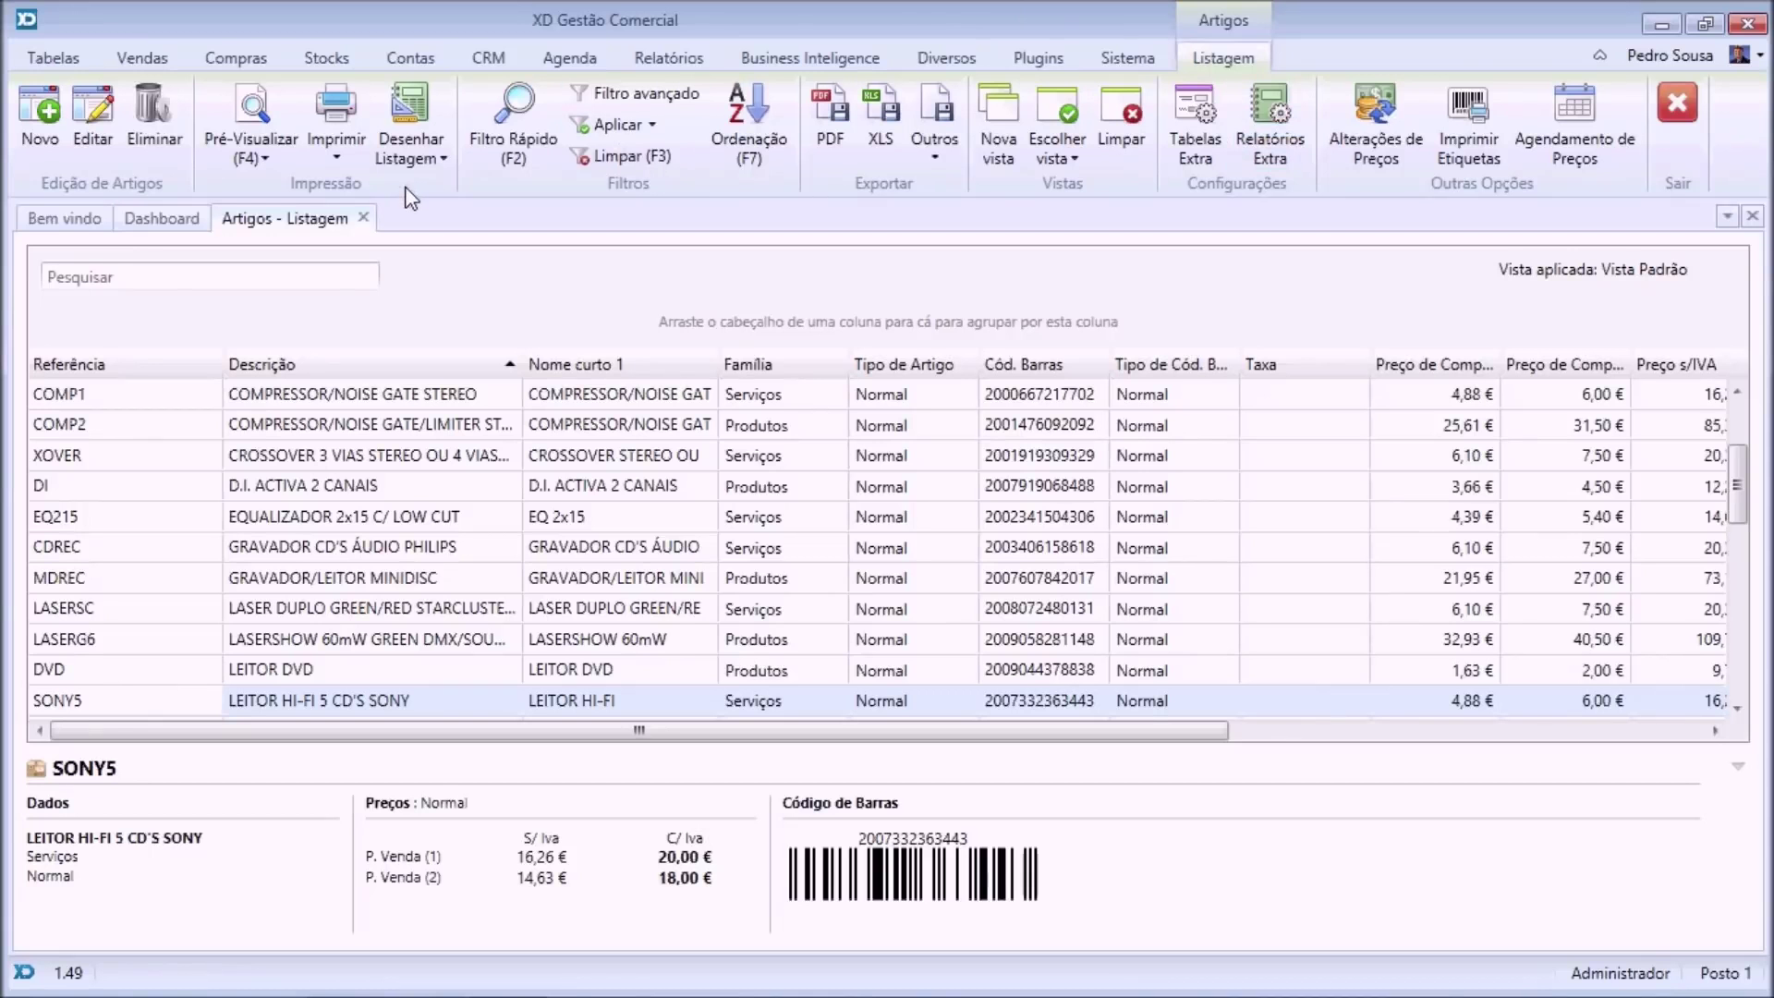
left_click(266, 159)
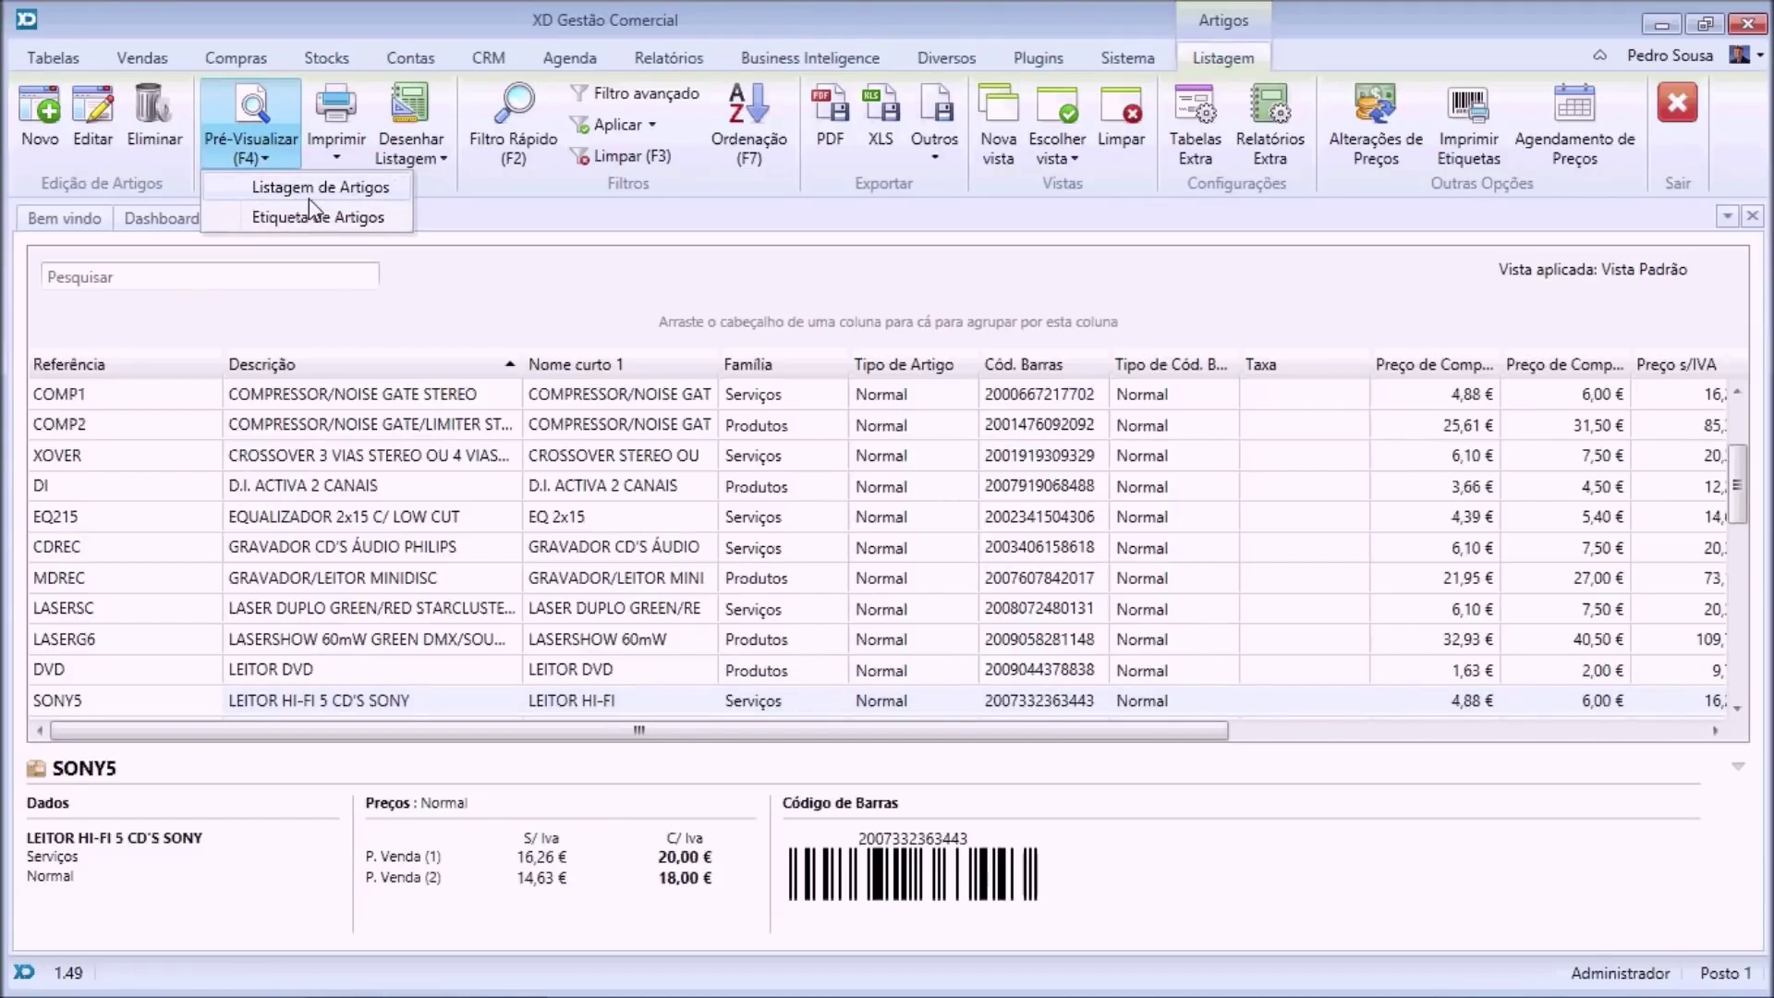
left_click(339, 222)
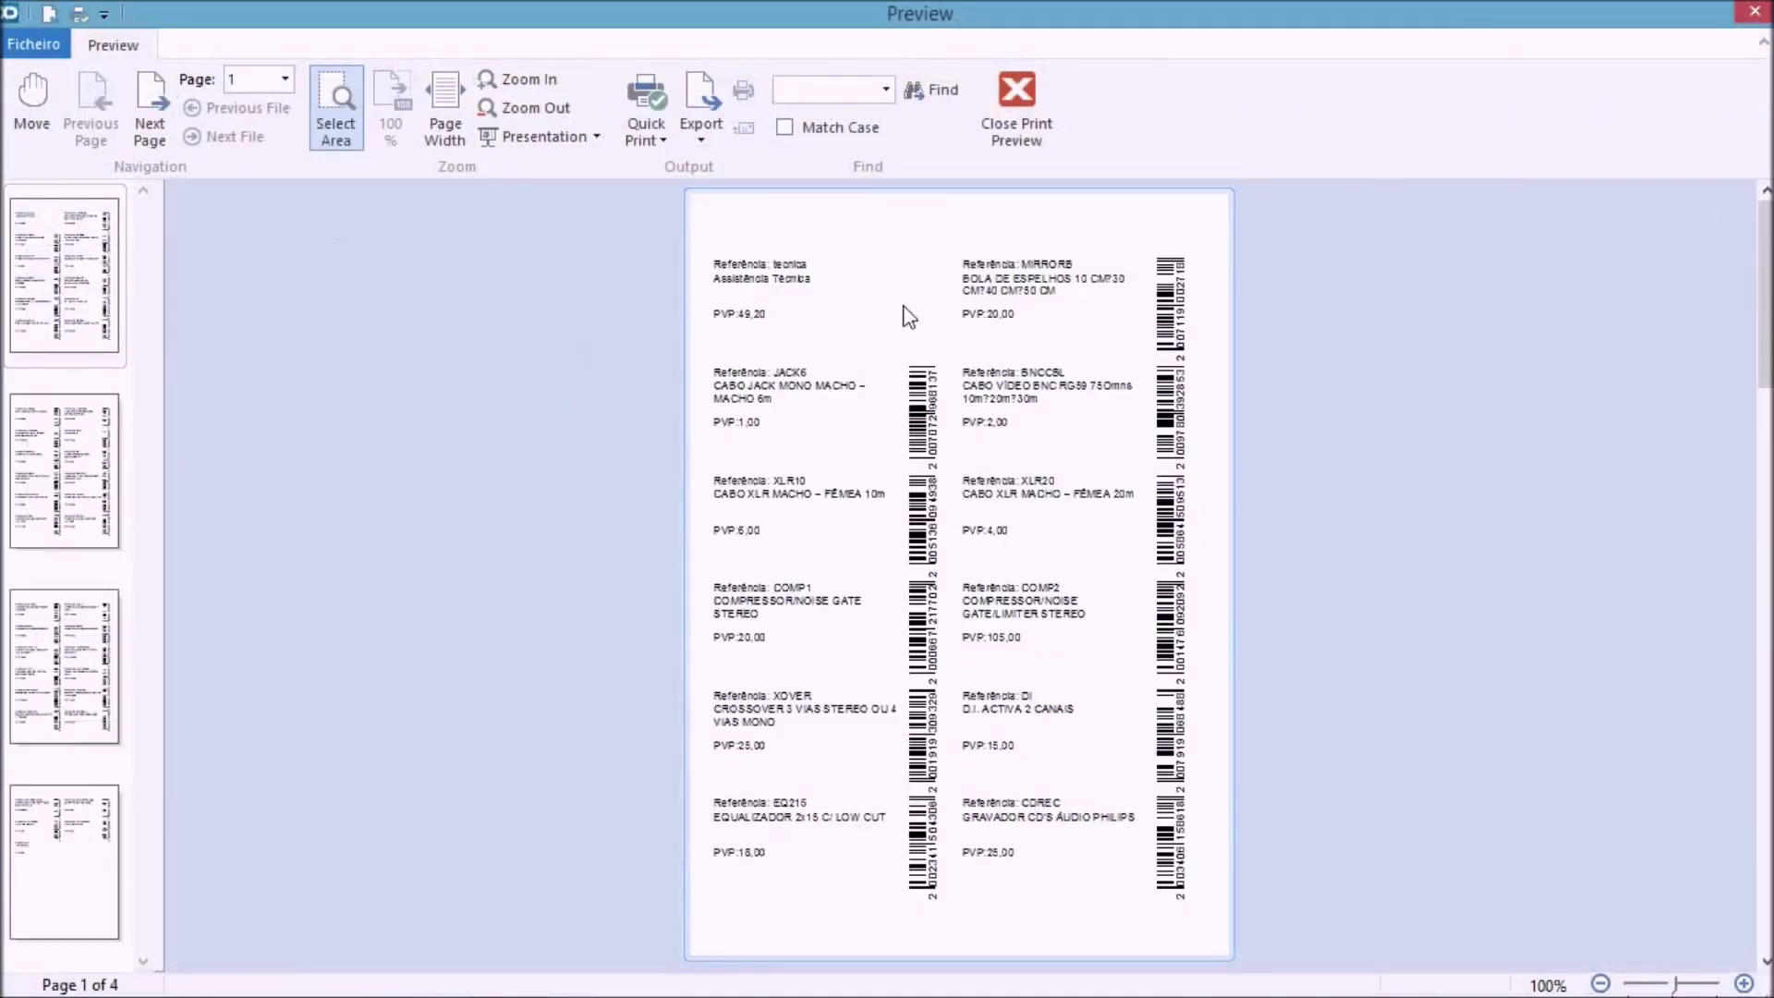
left_click(1018, 143)
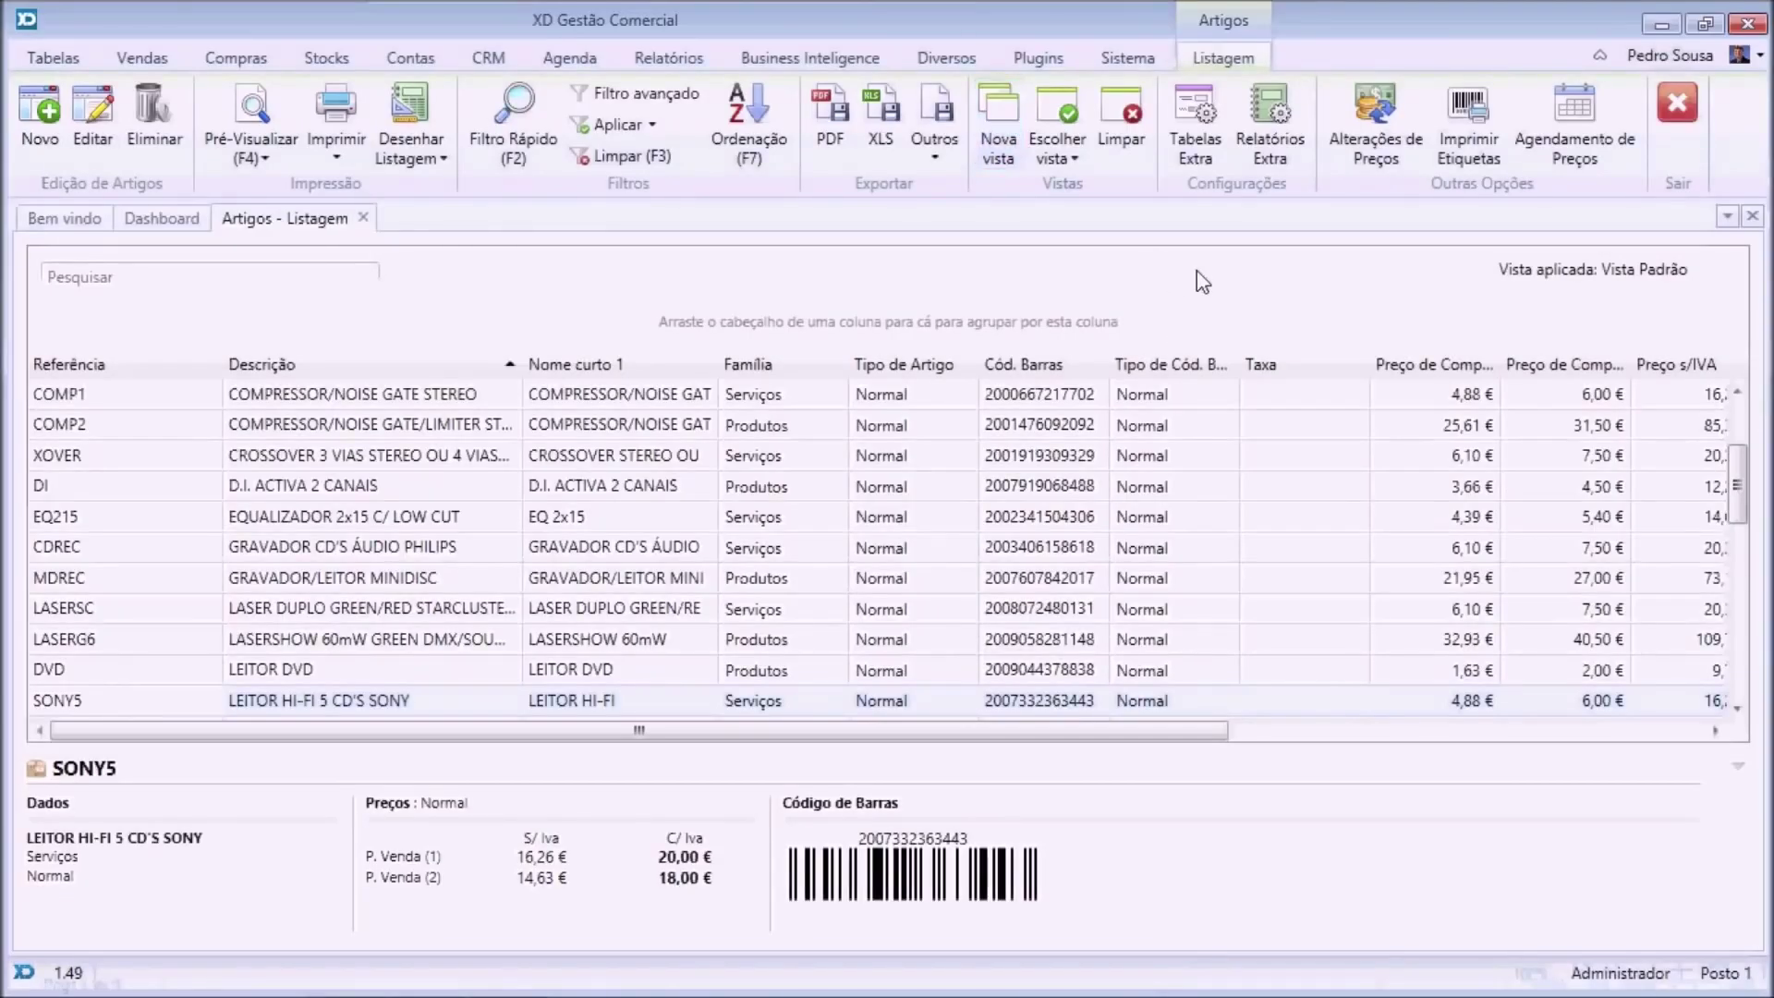
Load labels from invoice details with copies based on document quantities ('Com base na quantidade do documento').
left_click(1486, 137)
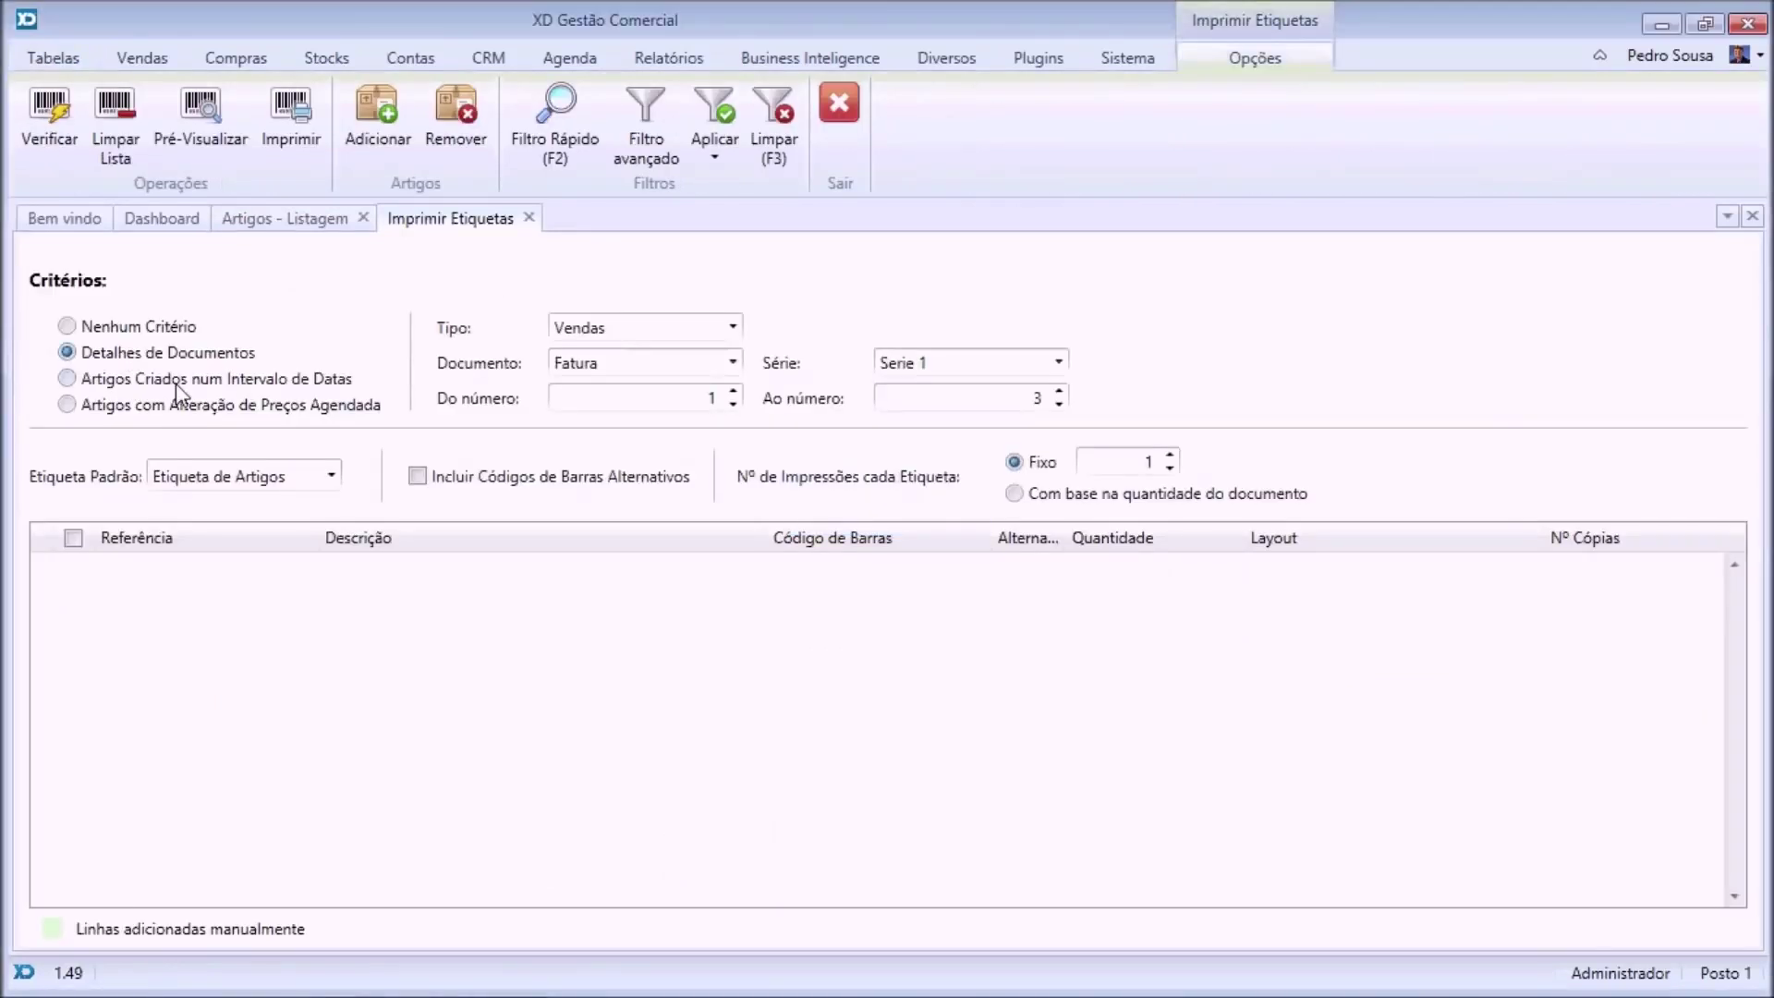
left_click(184, 384)
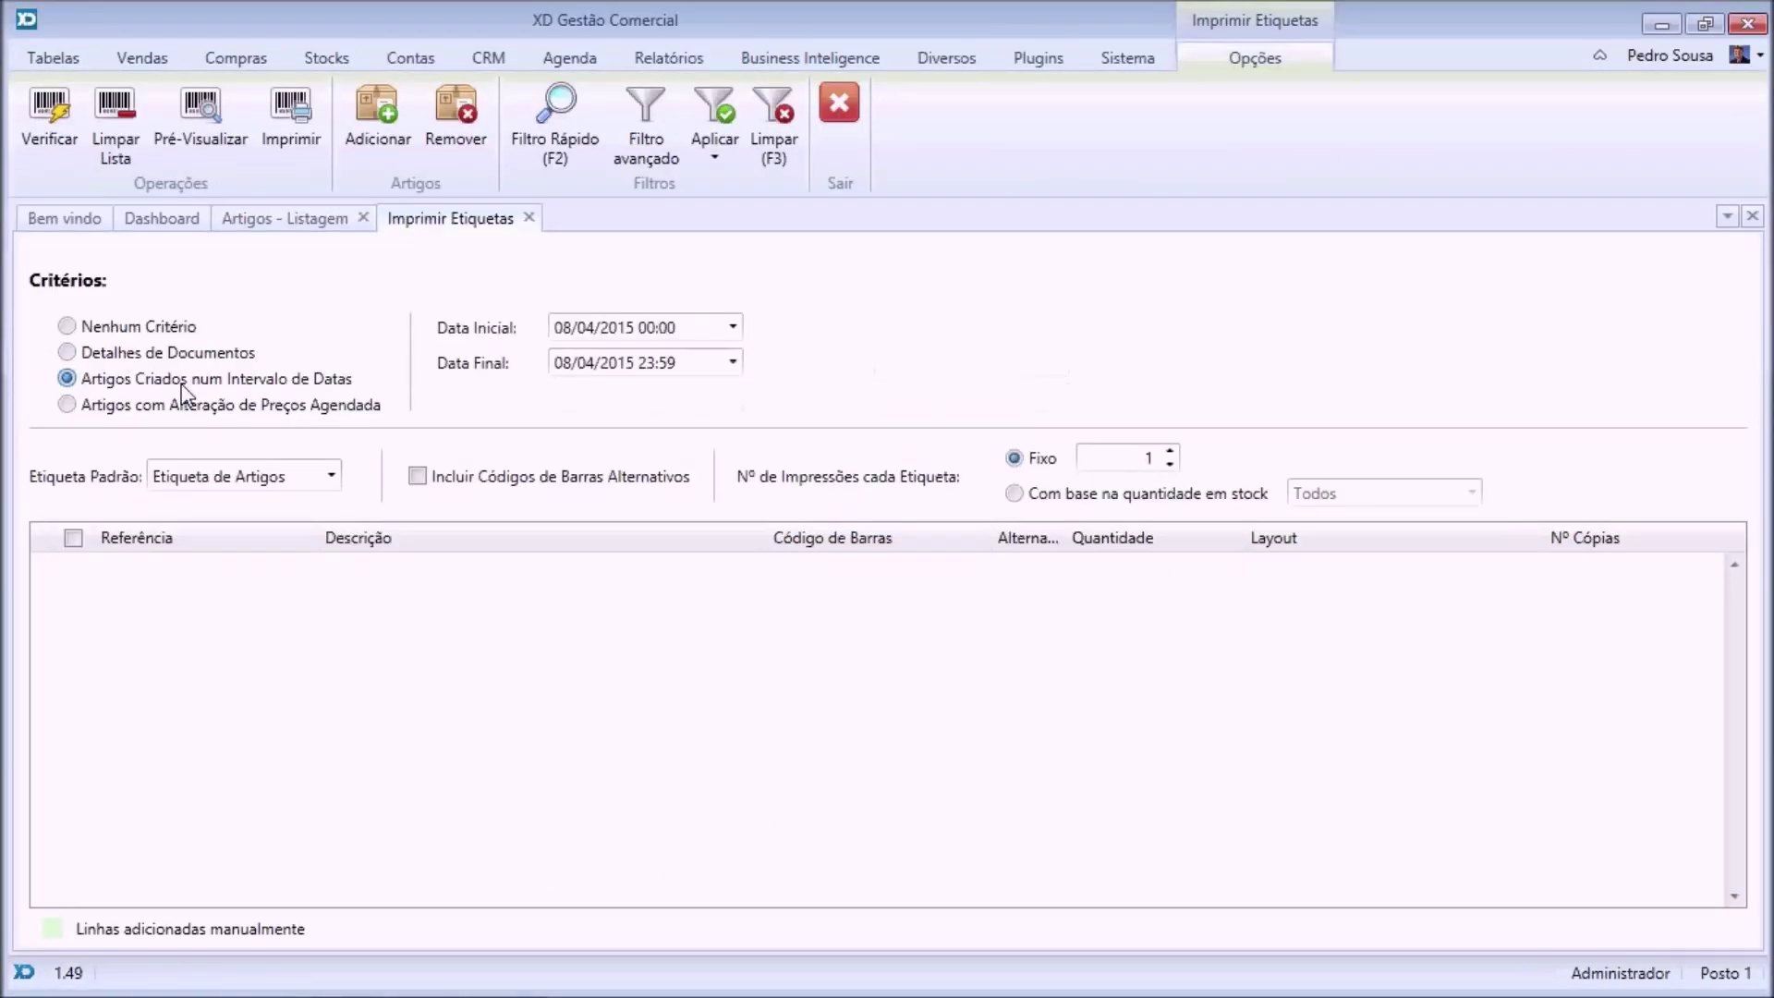
left_click(184, 415)
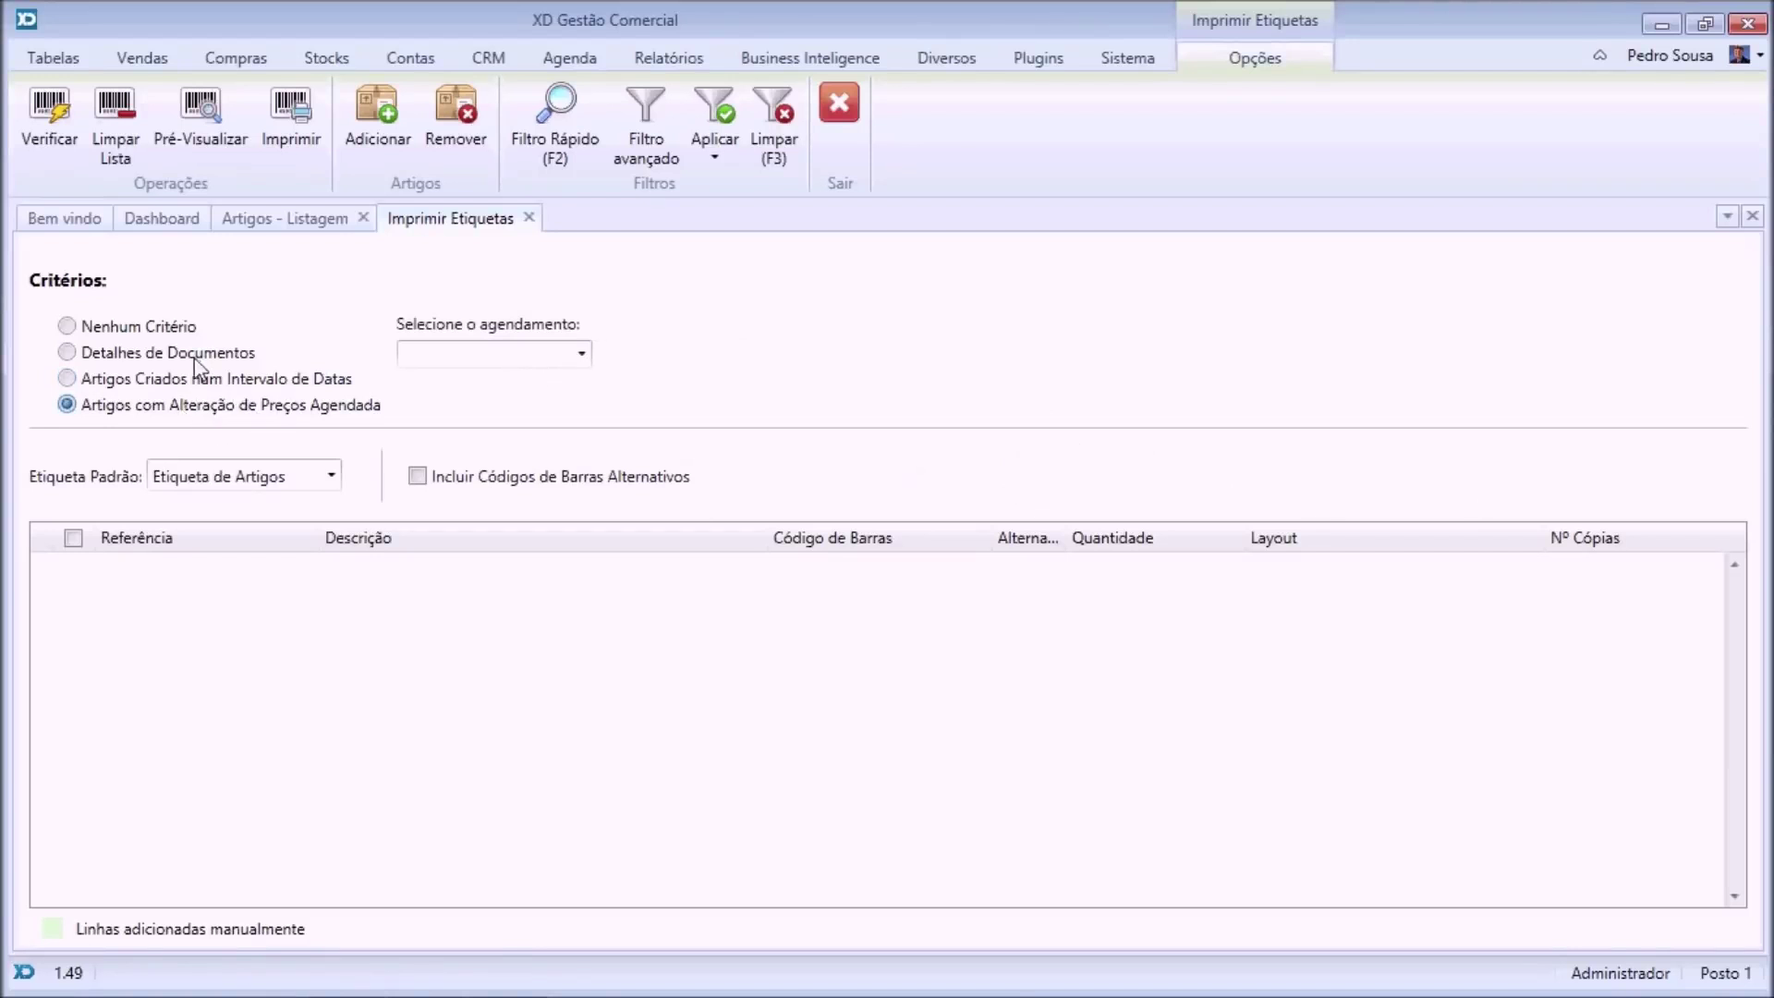
left_click(176, 359)
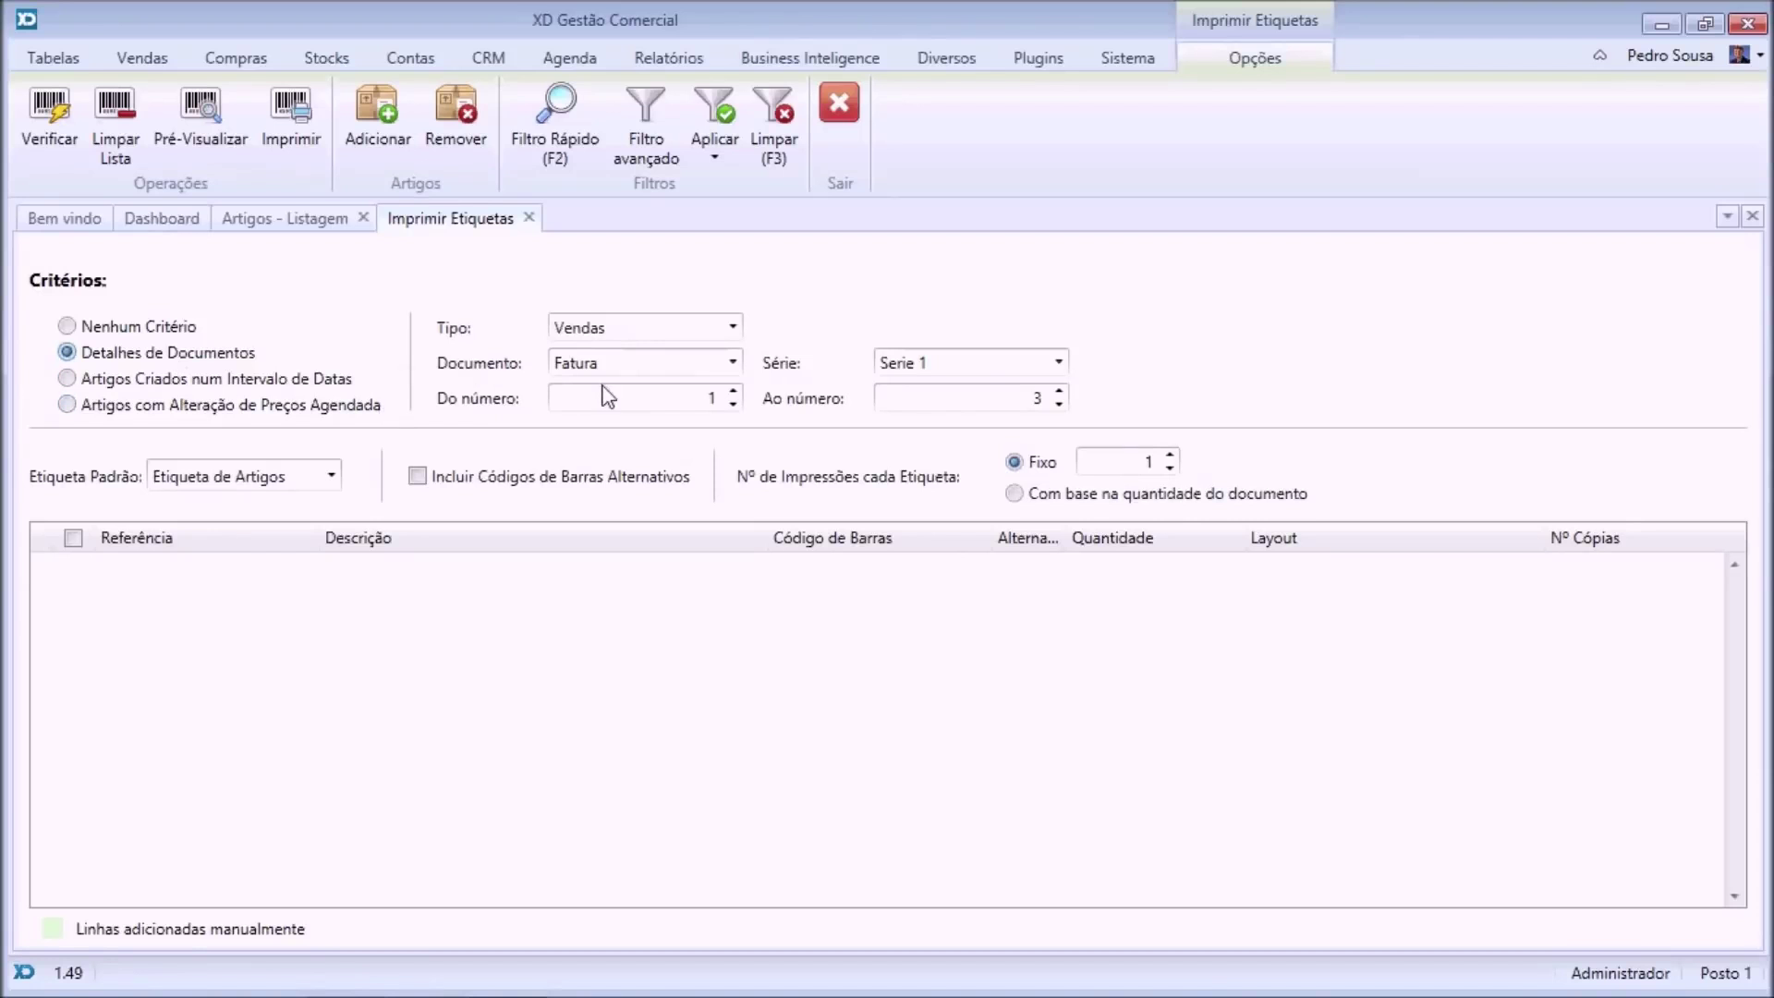
left_click(65, 129)
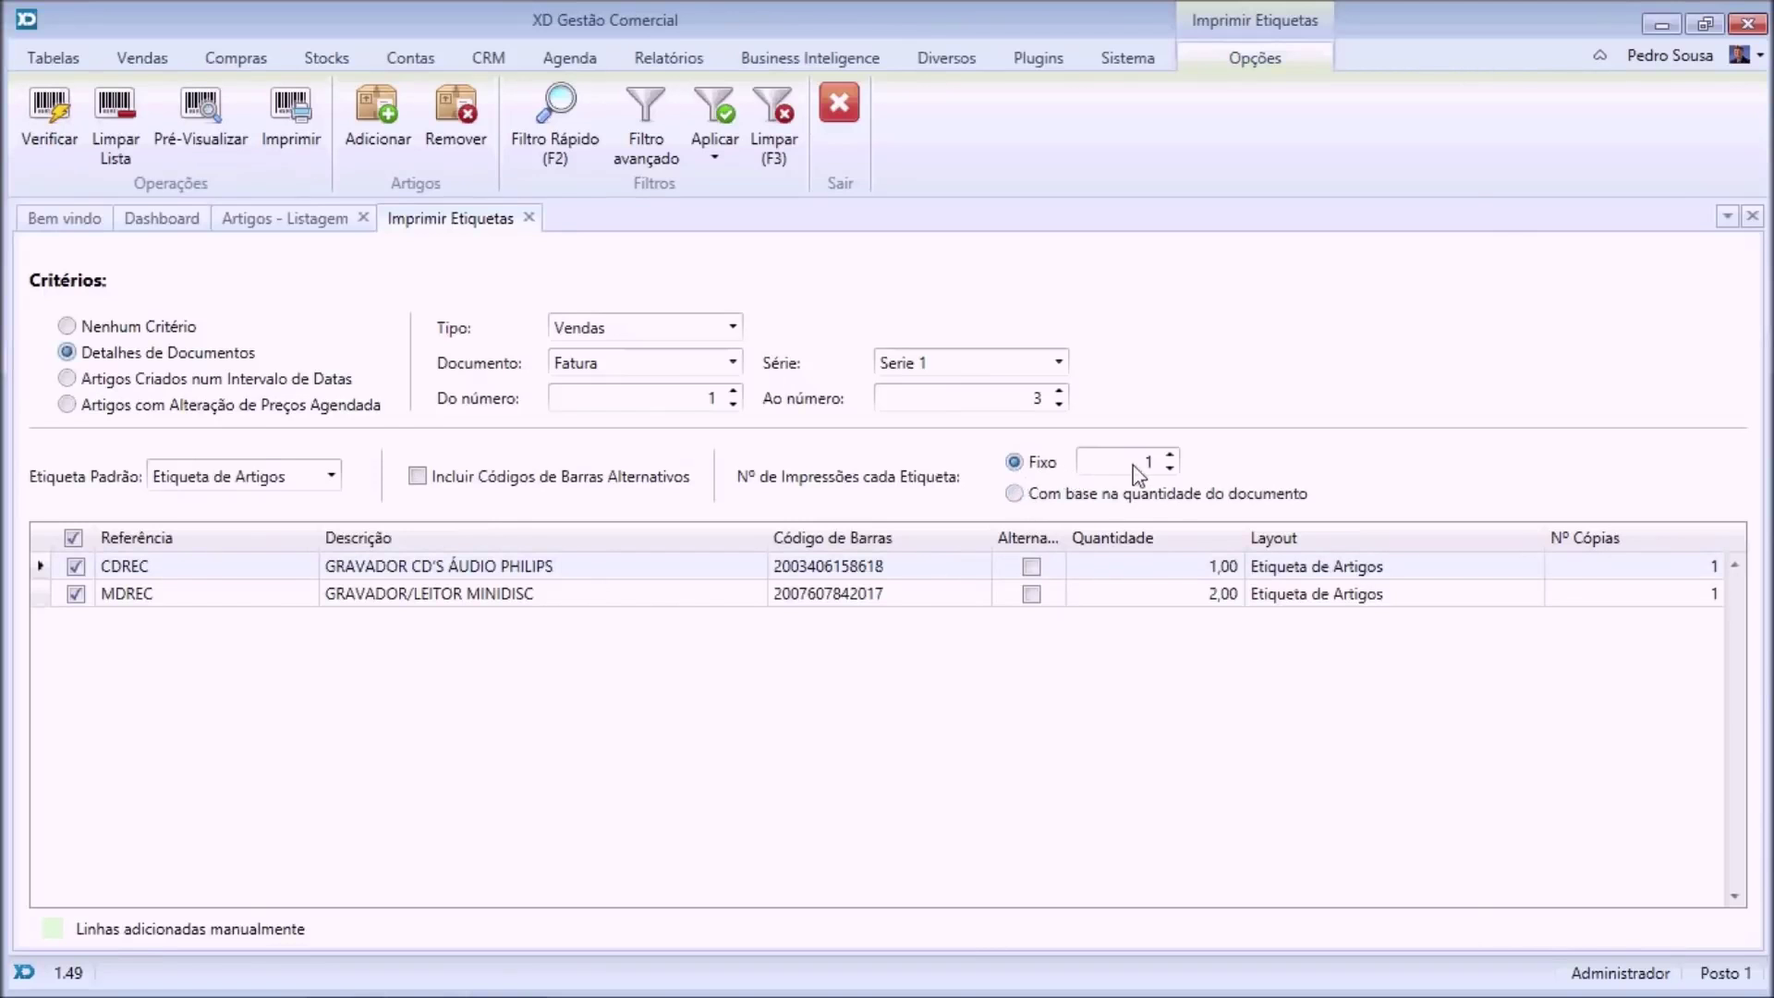
left_click(1013, 493)
left_click(848, 104)
Preview the labels with the Etiqueta de Artigos layout, then close the preview and the articles listing.
left_click(259, 157)
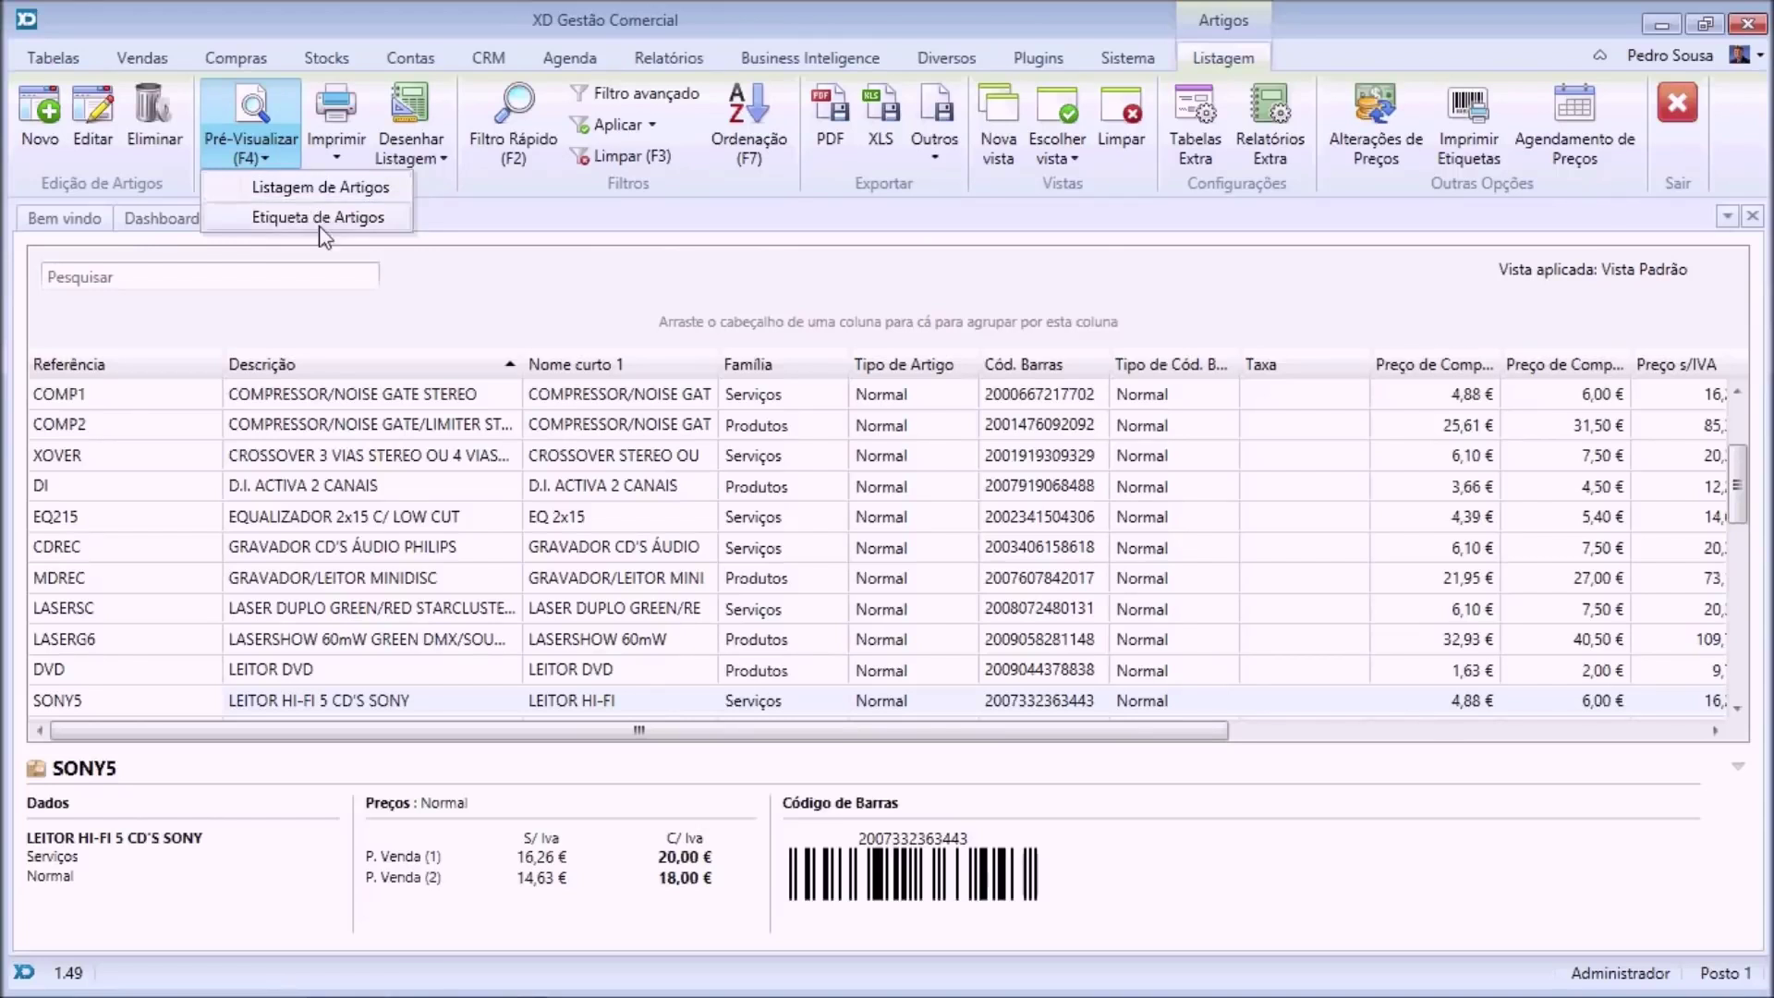
left_click(320, 218)
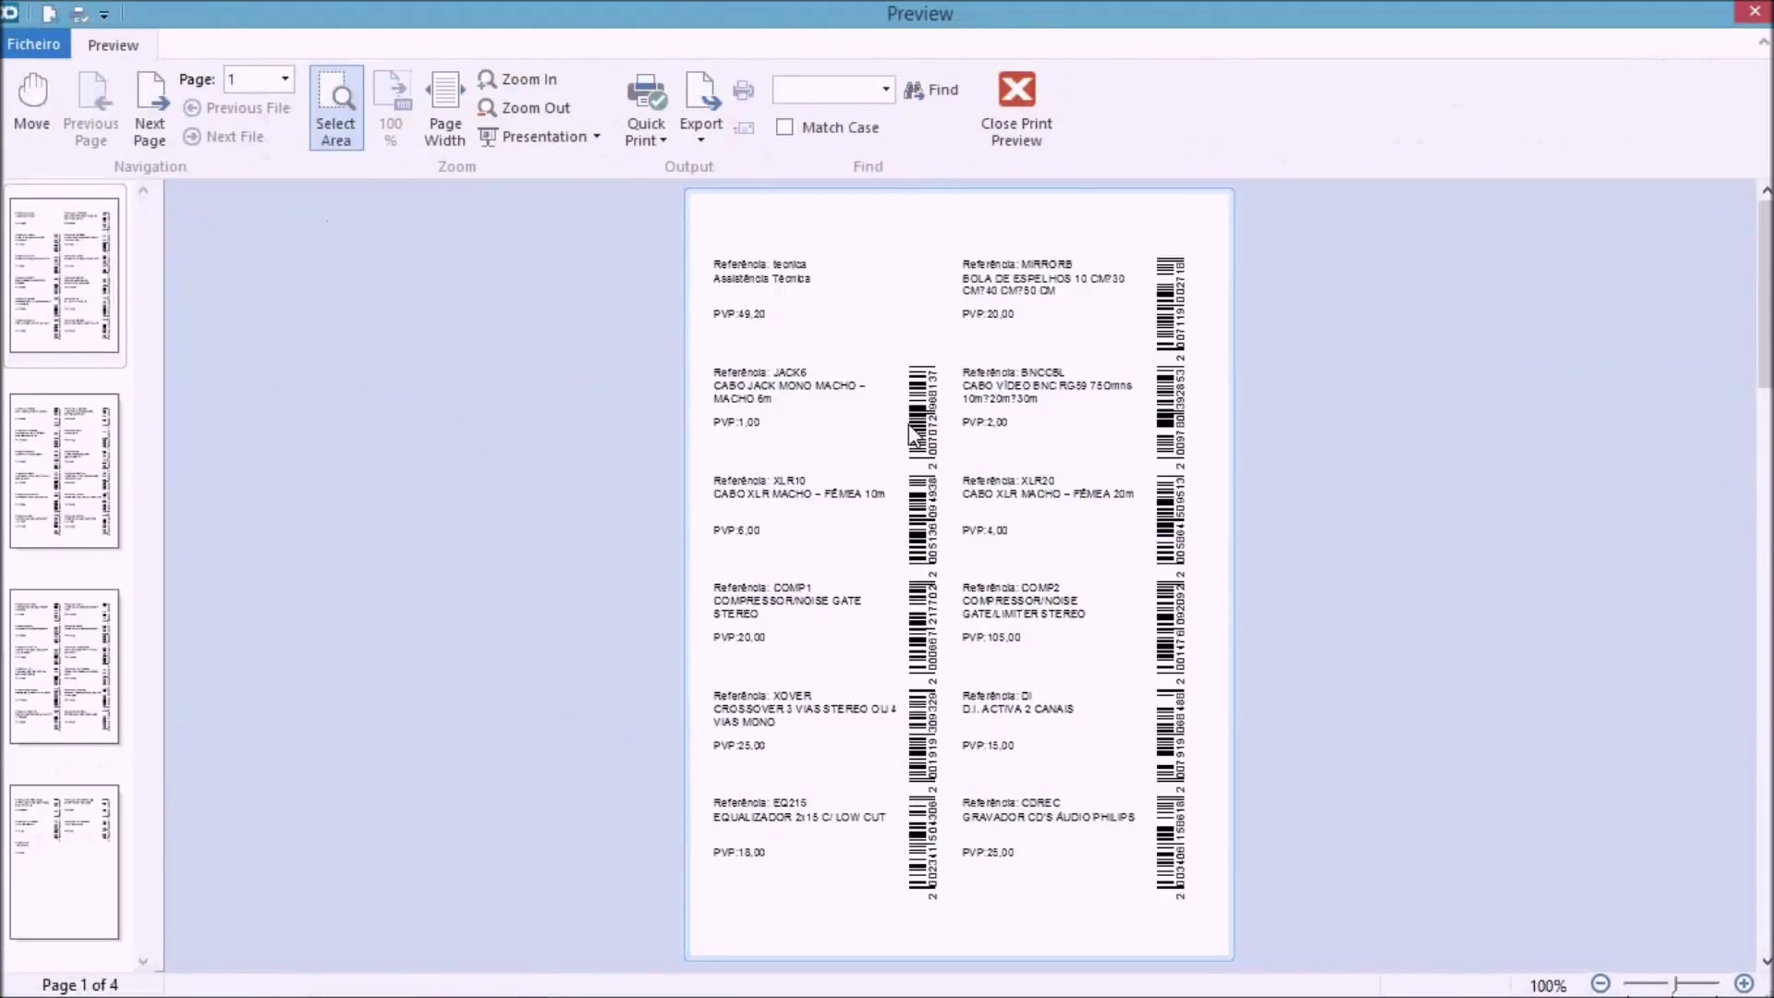
scroll(913, 434, "up", 2)
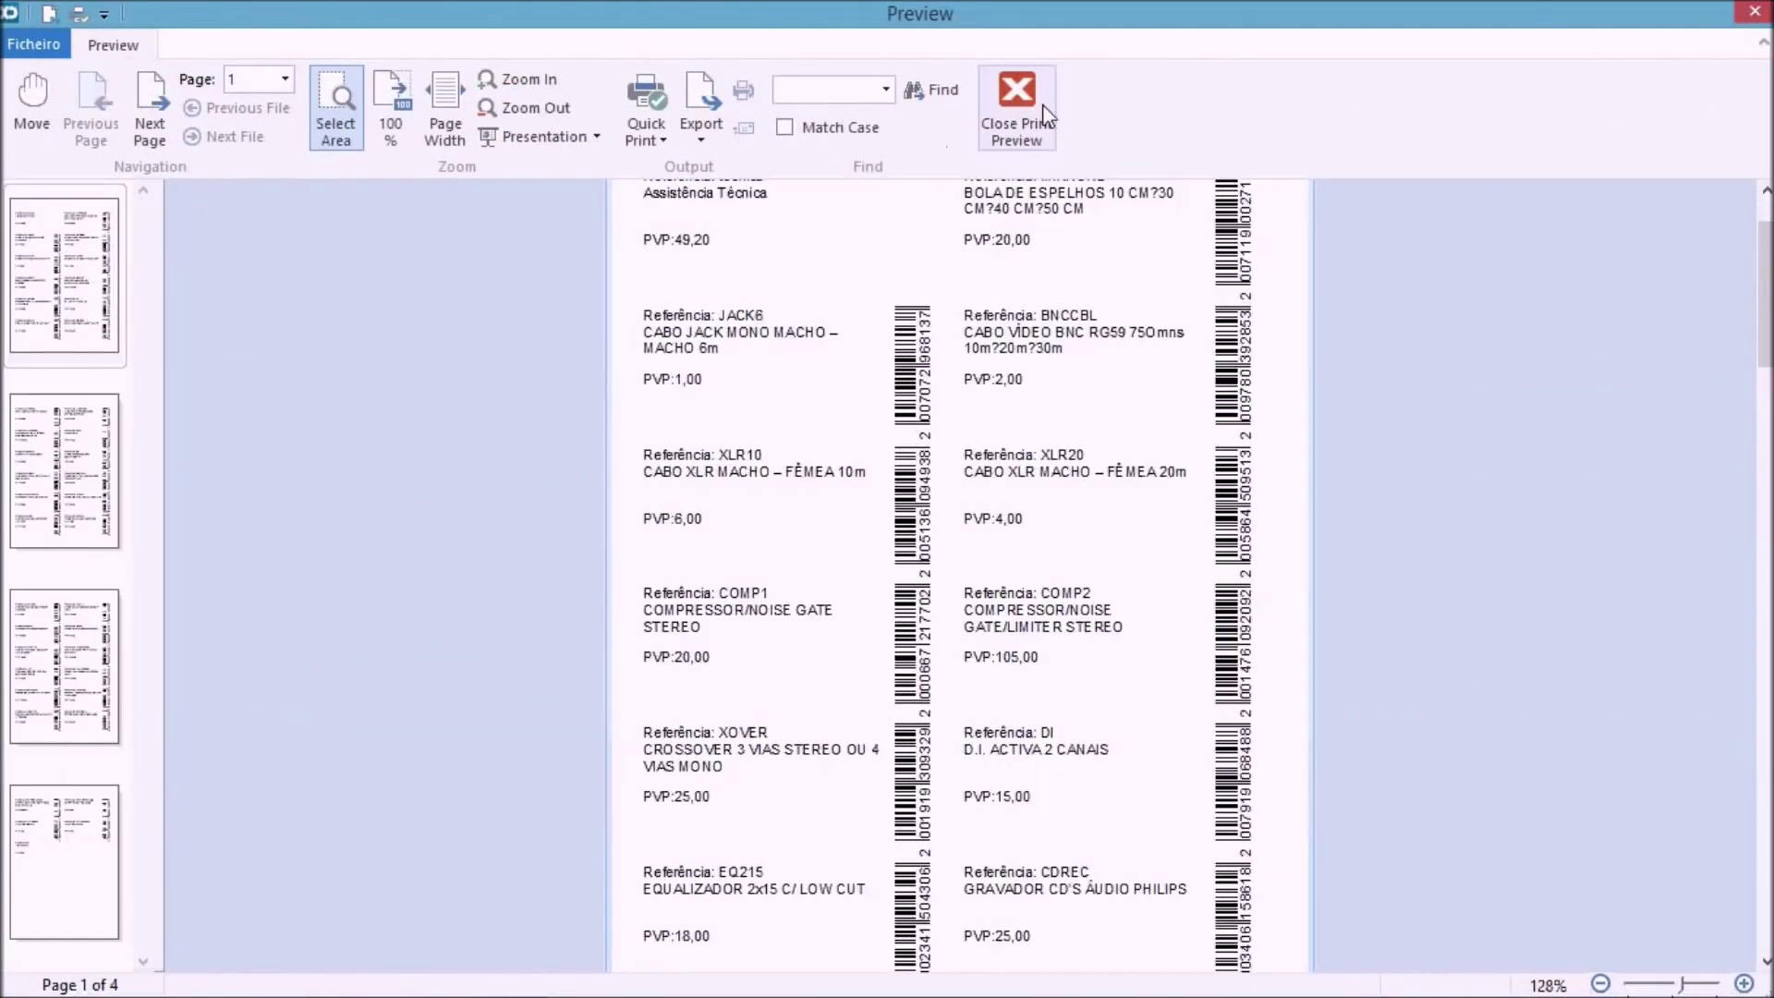
left_click(1019, 113)
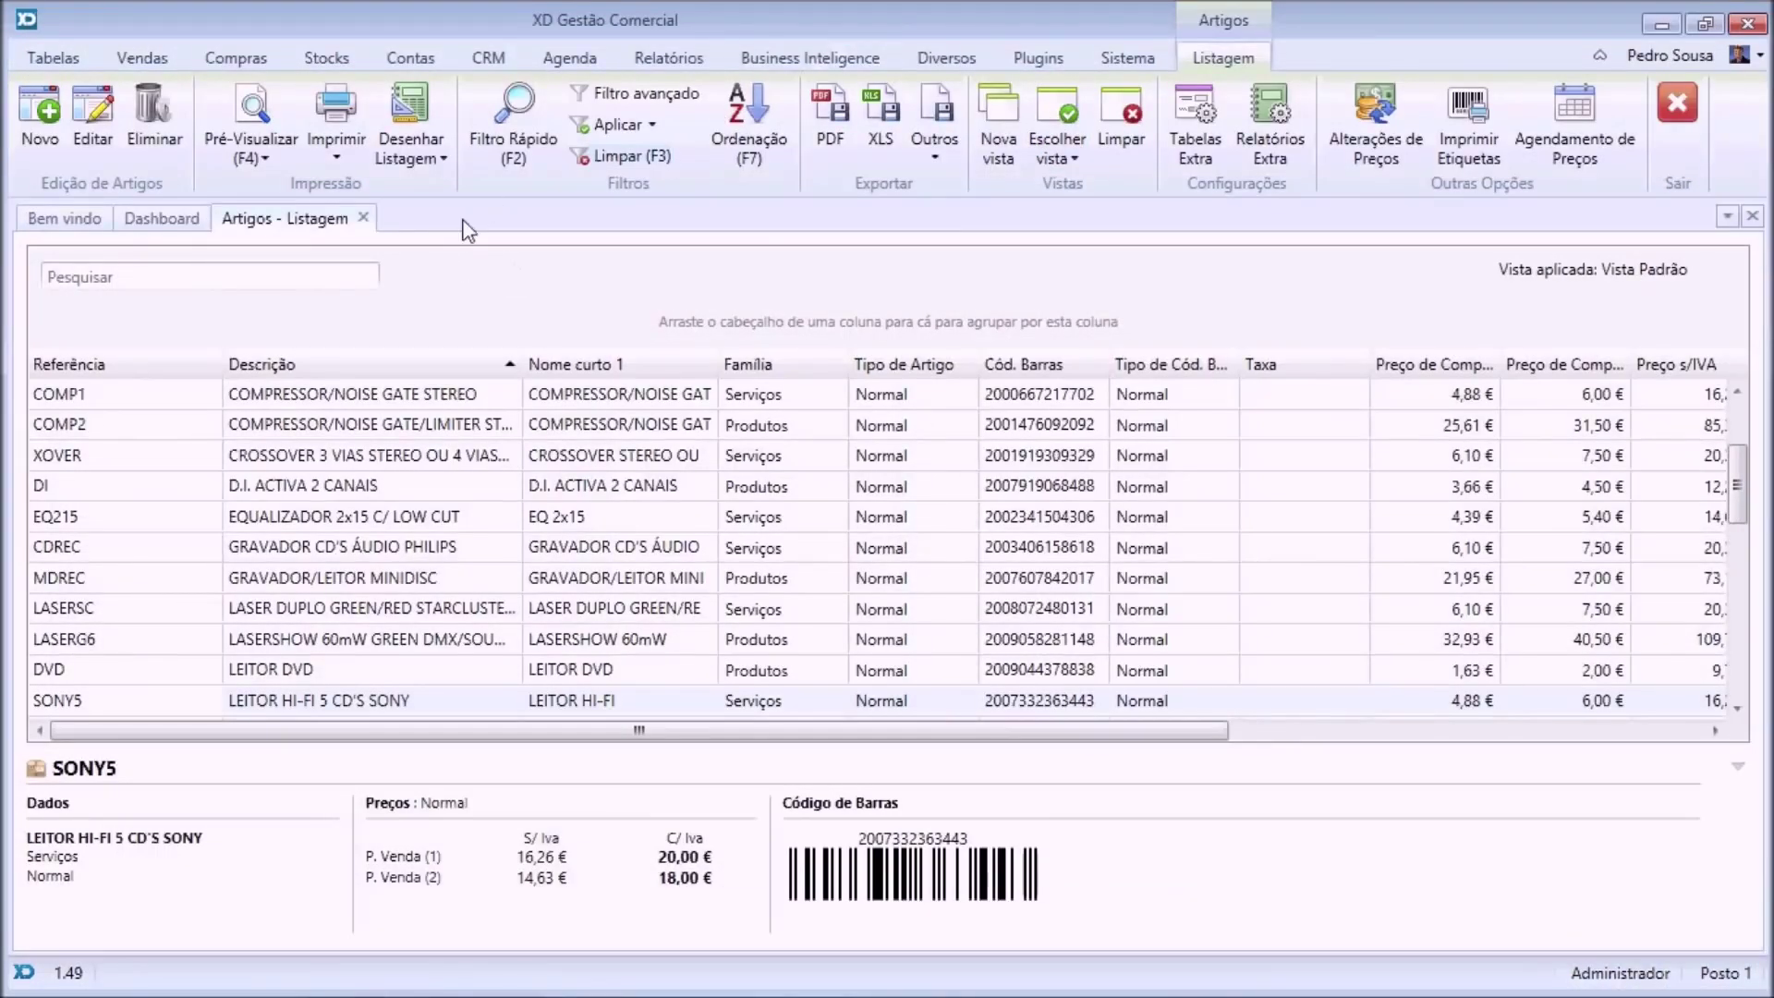
left_click(365, 218)
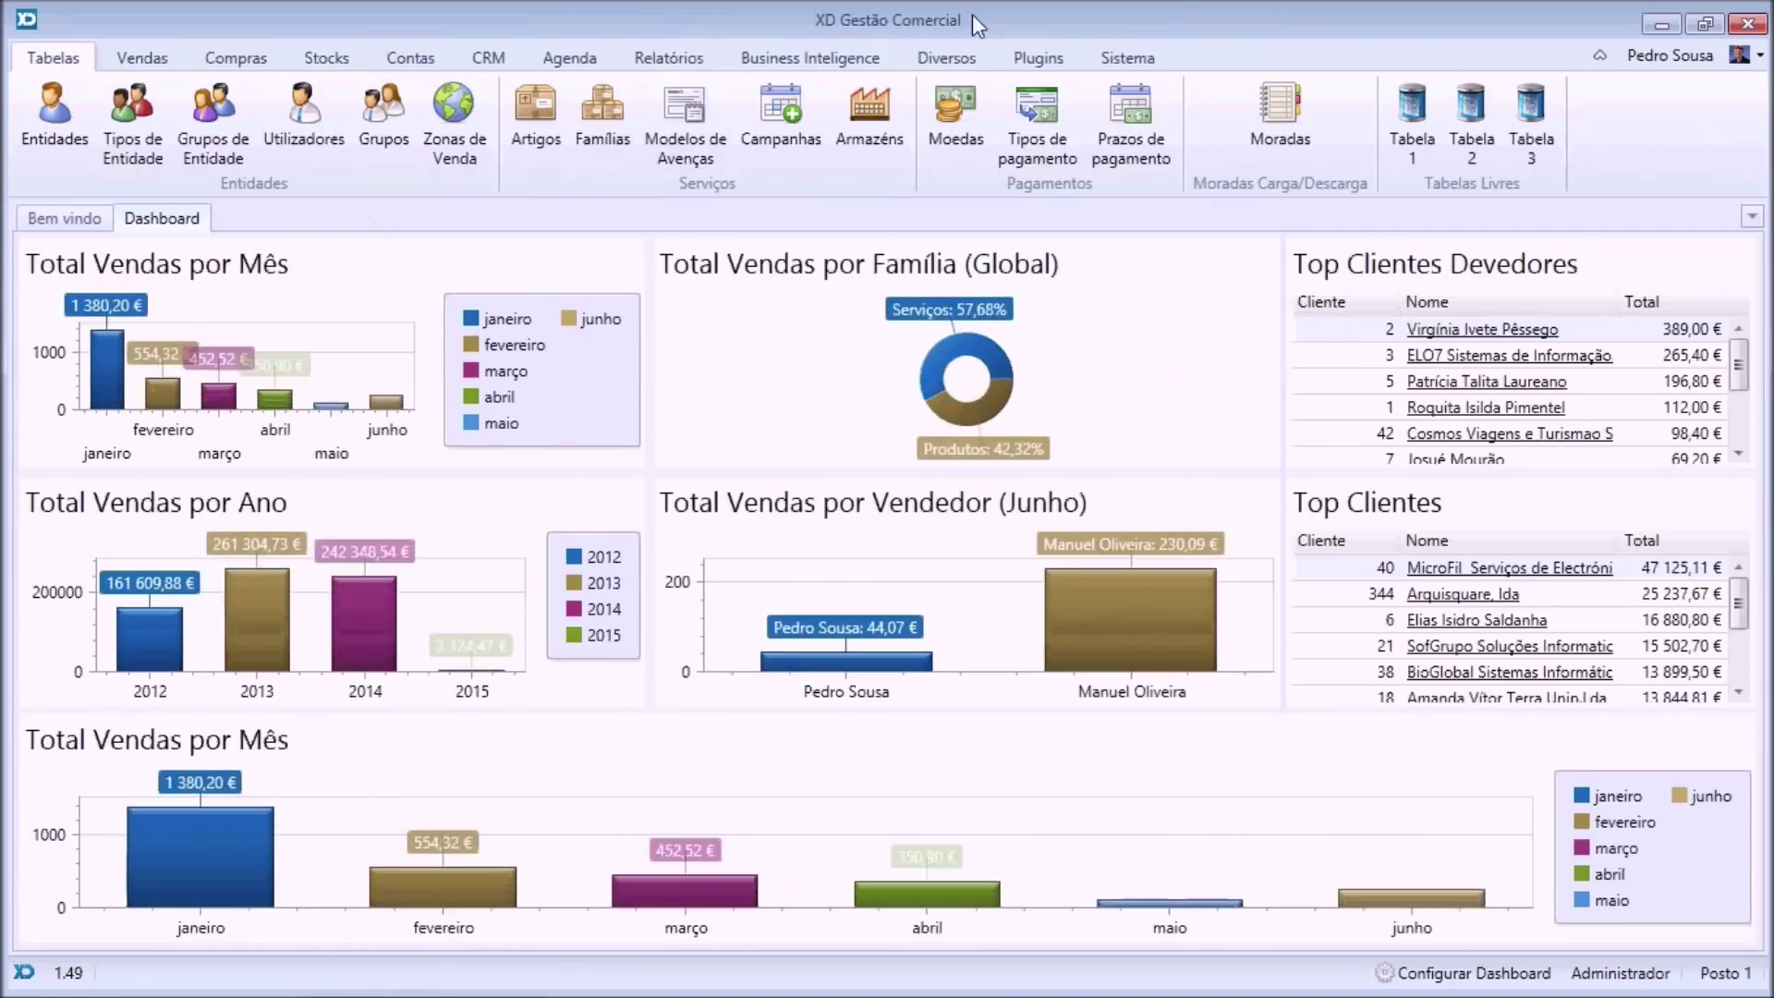
left_click(927, 61)
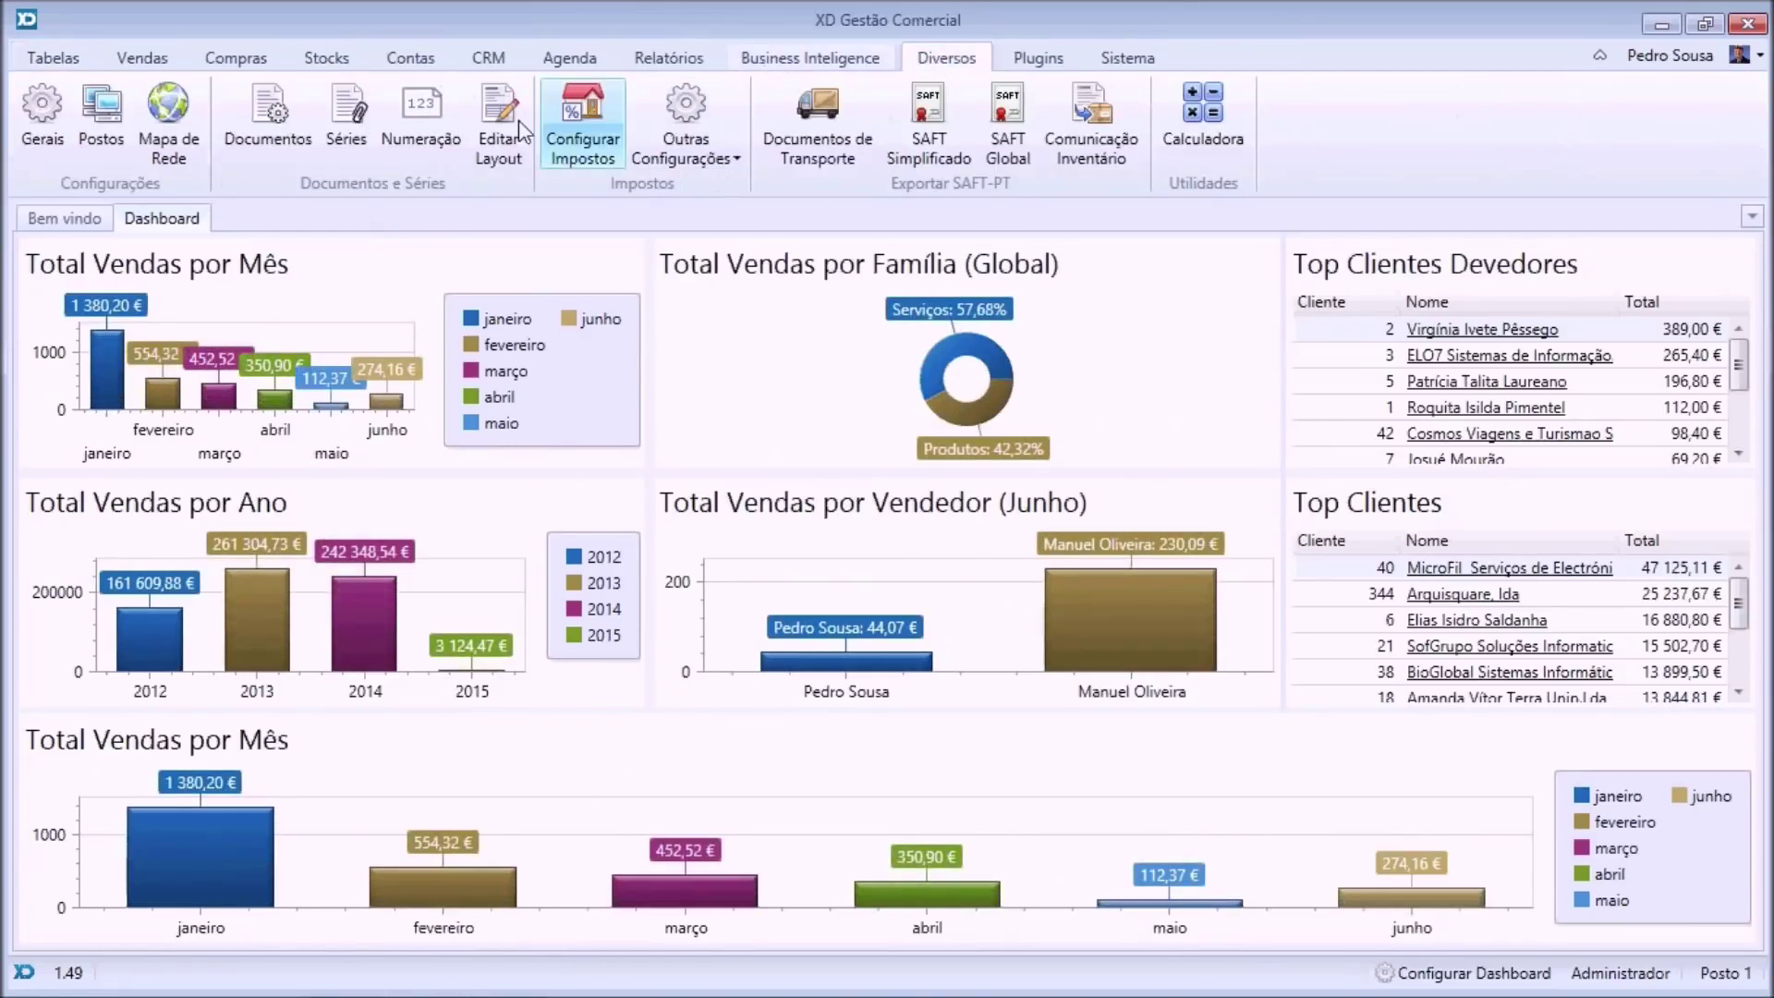
Open the print layout editor and browse the purchase and all-category layouts.
left_click(490, 129)
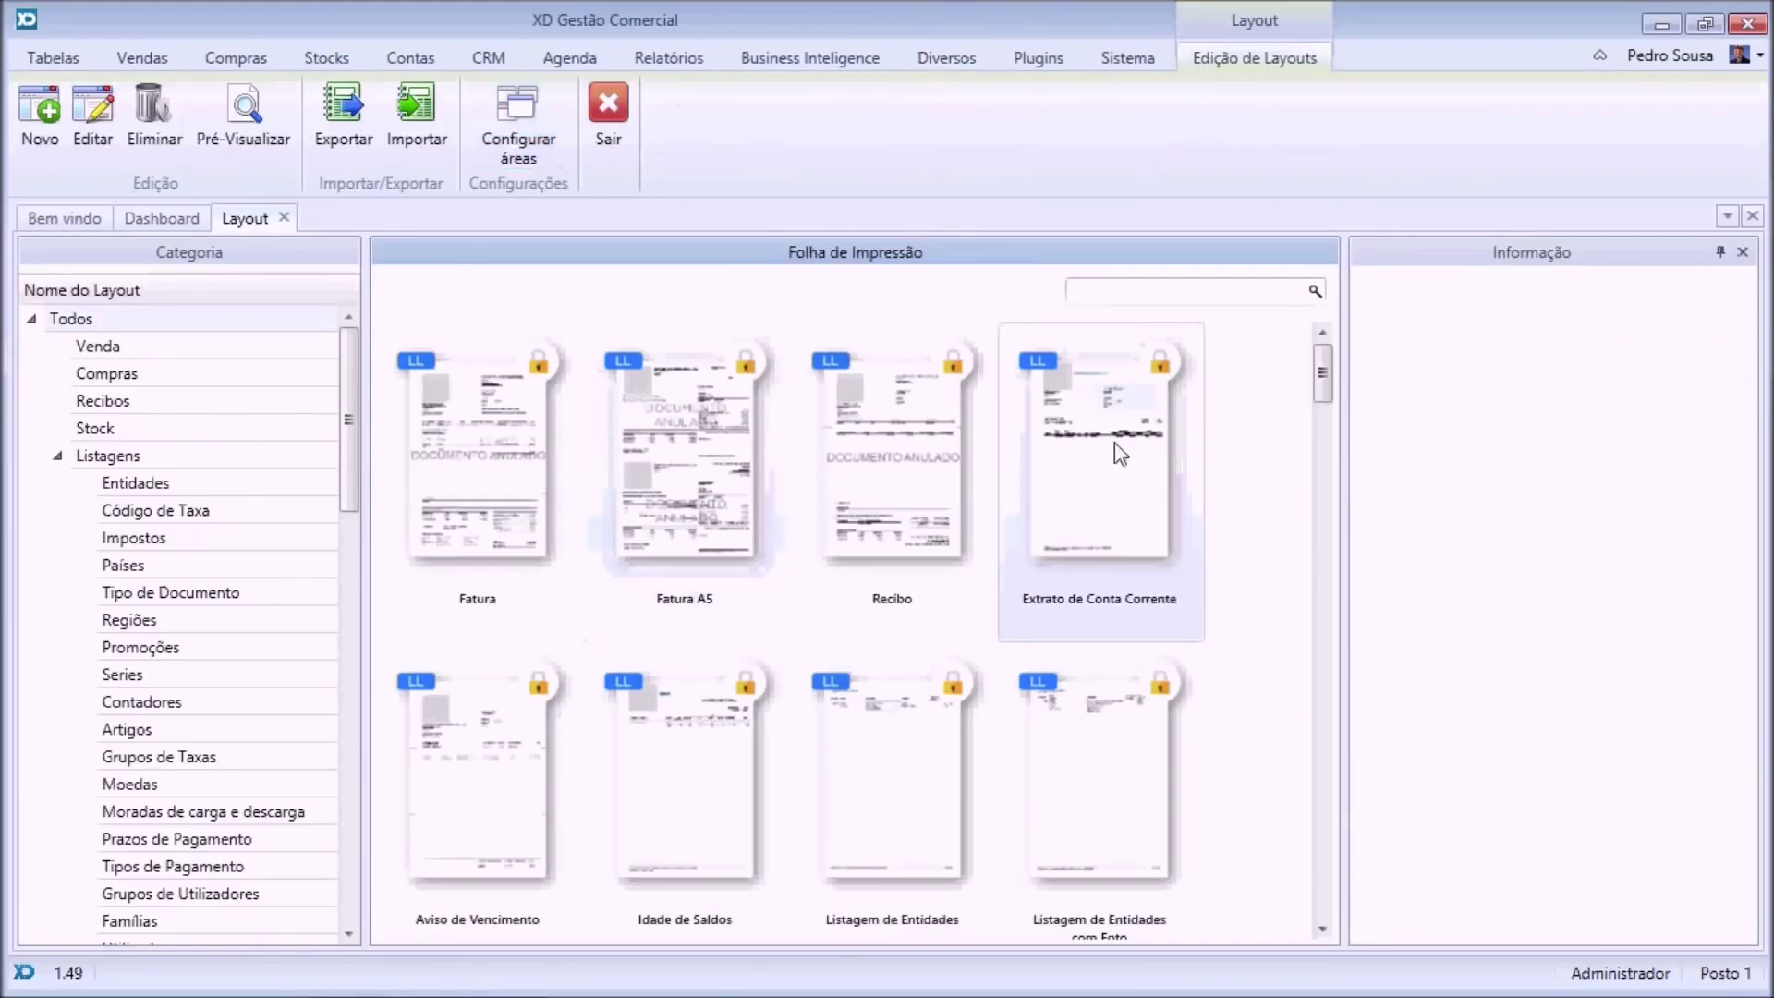
left_click_drag(1330, 409, 1288, 357)
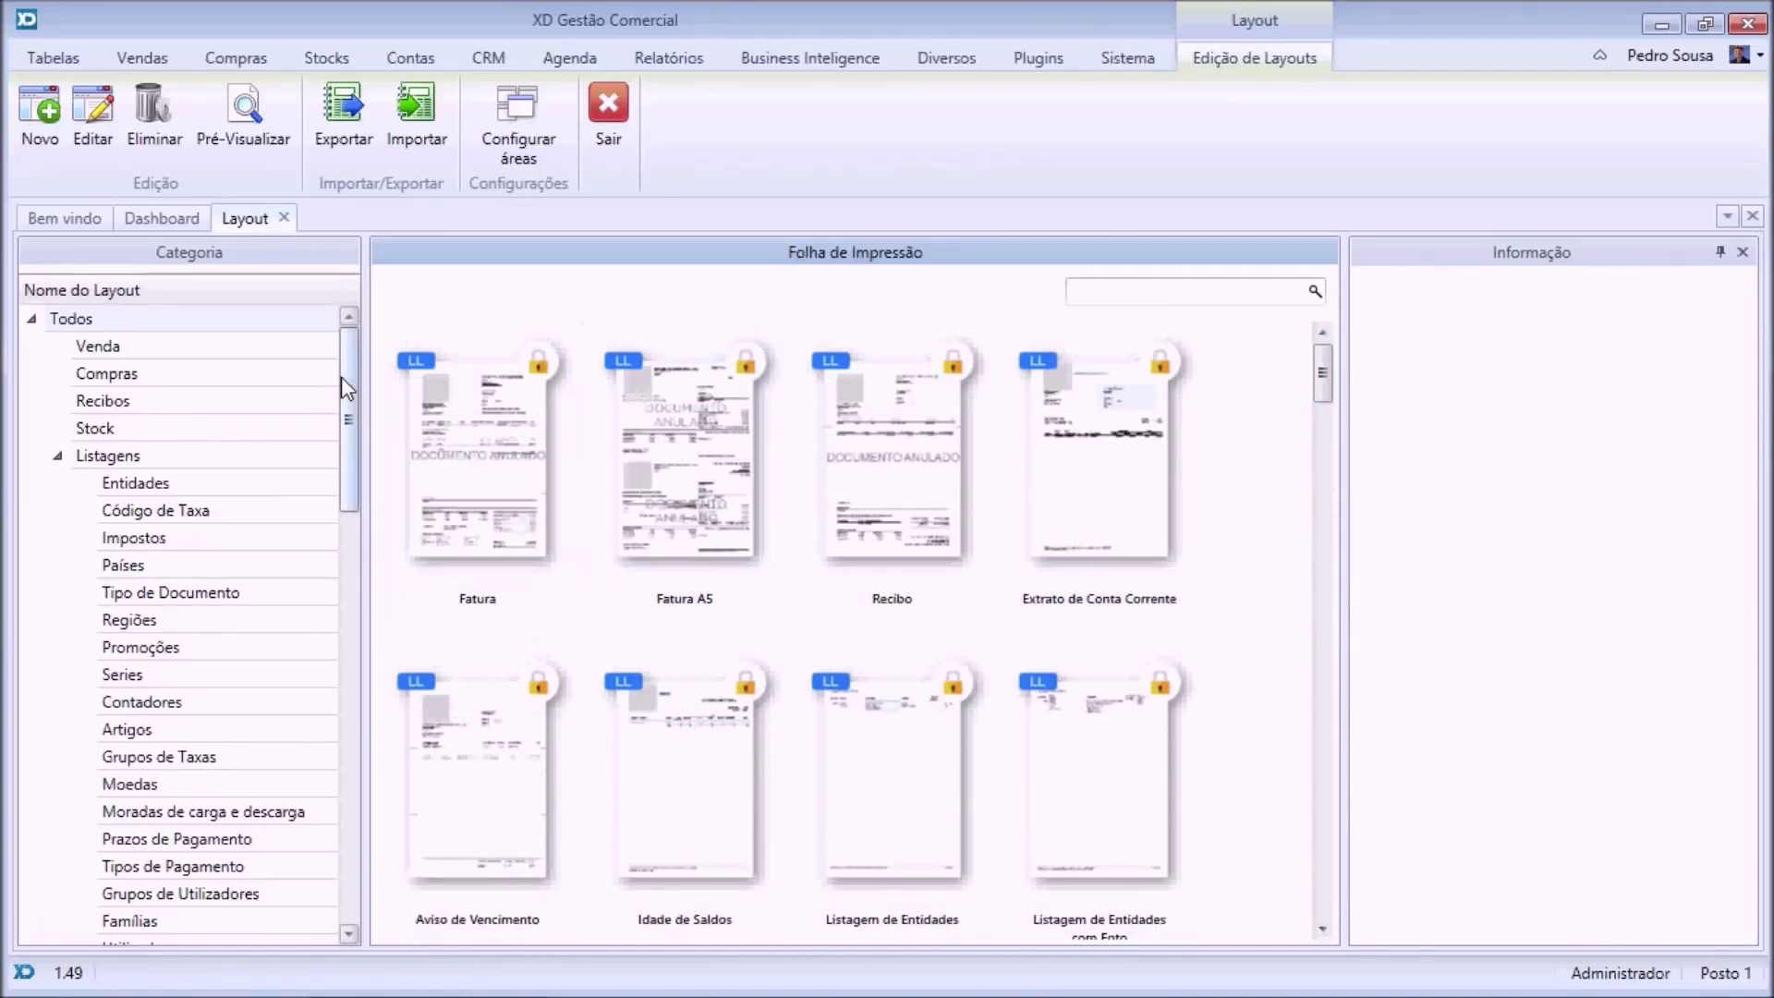
scroll(341, 375, "down", 1)
left_click(150, 353)
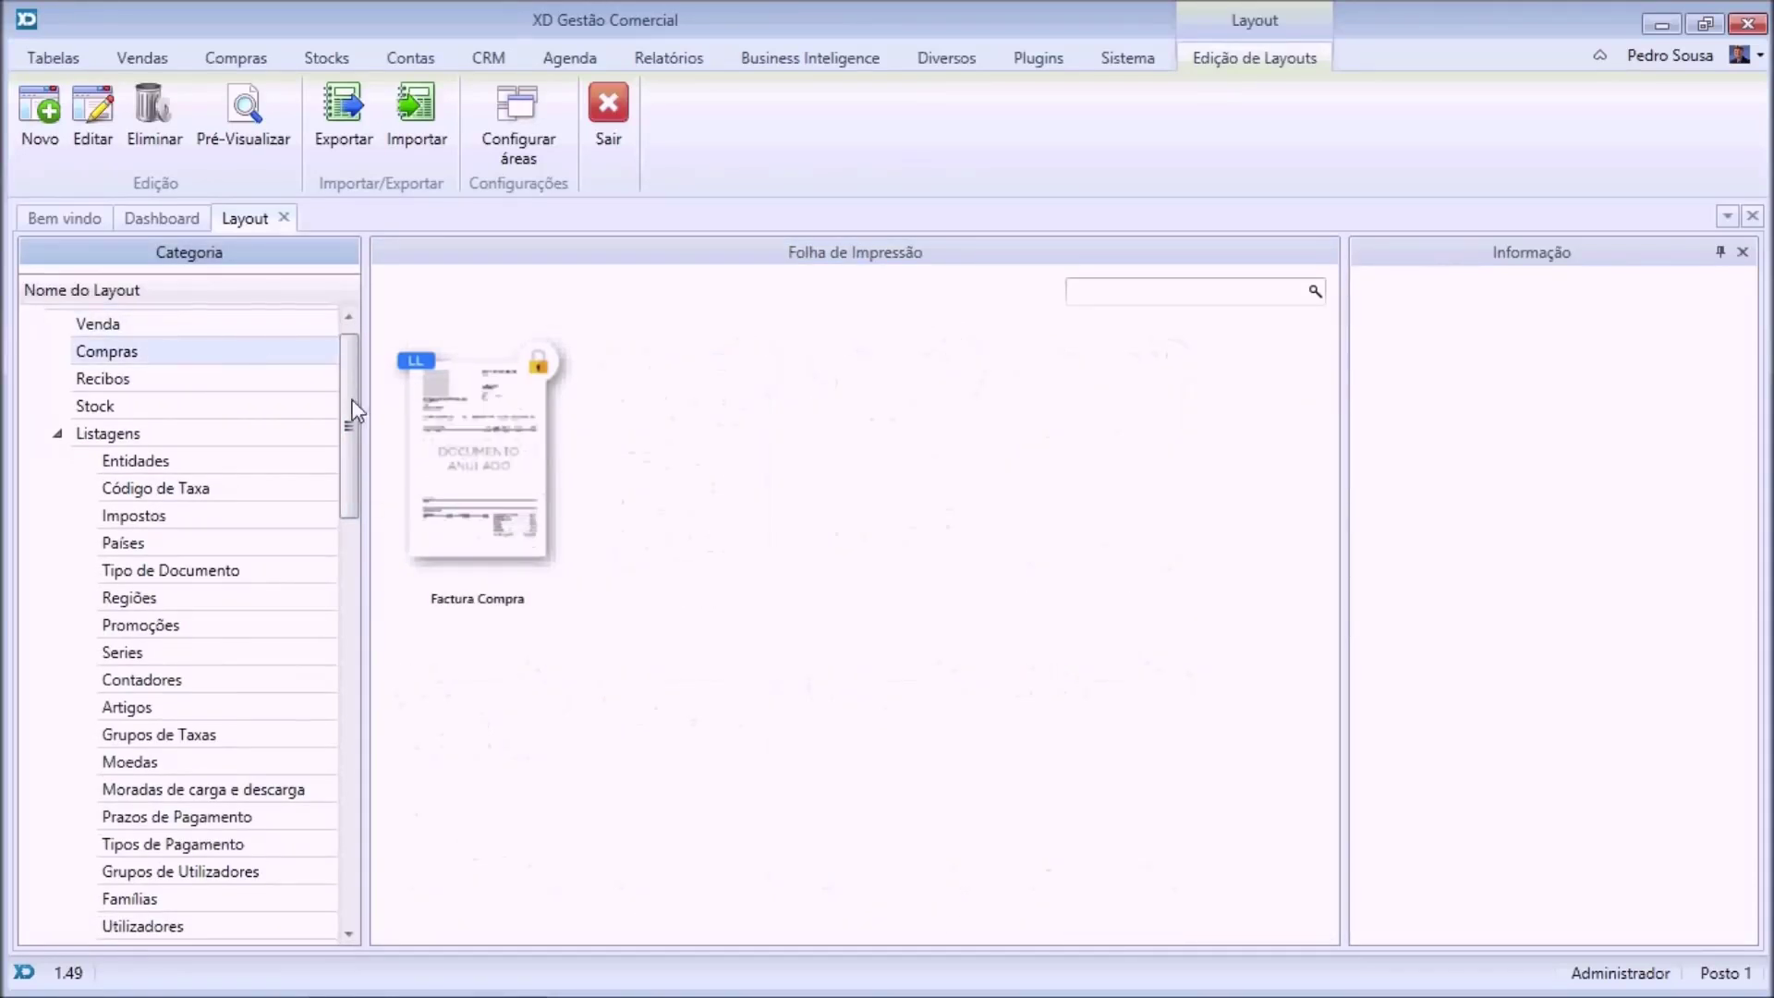
scroll(341, 336, "up", 1)
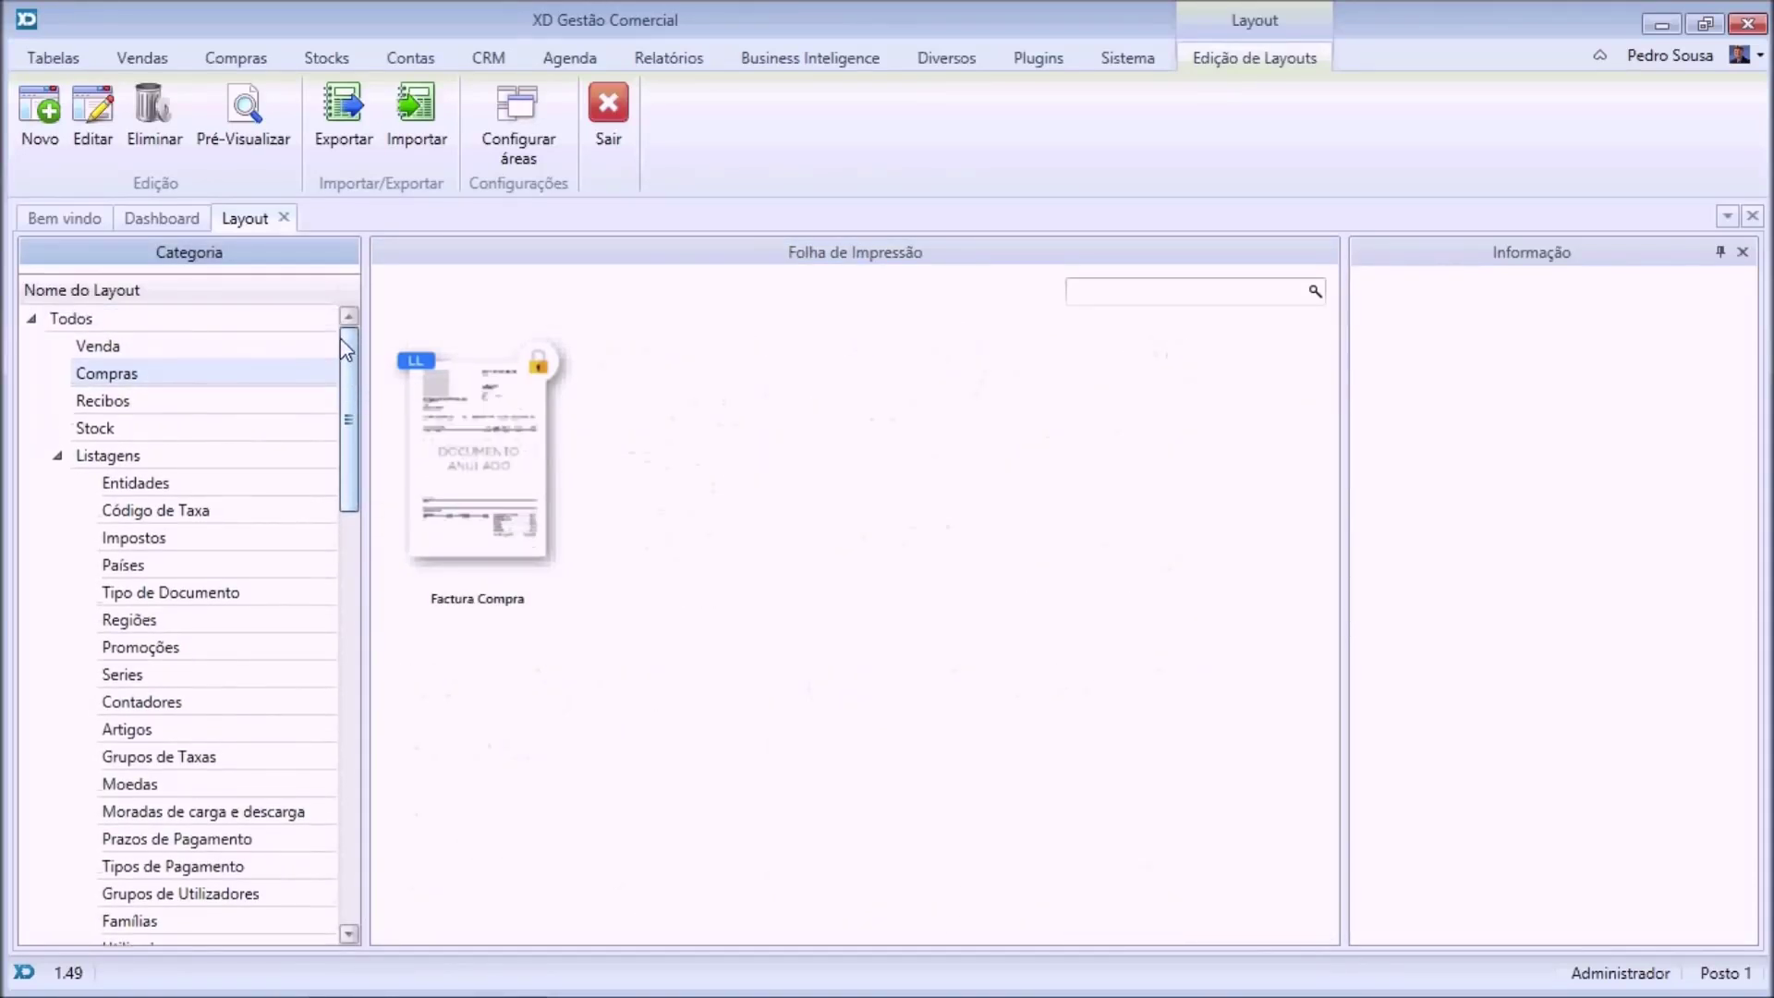
left_click(92, 319)
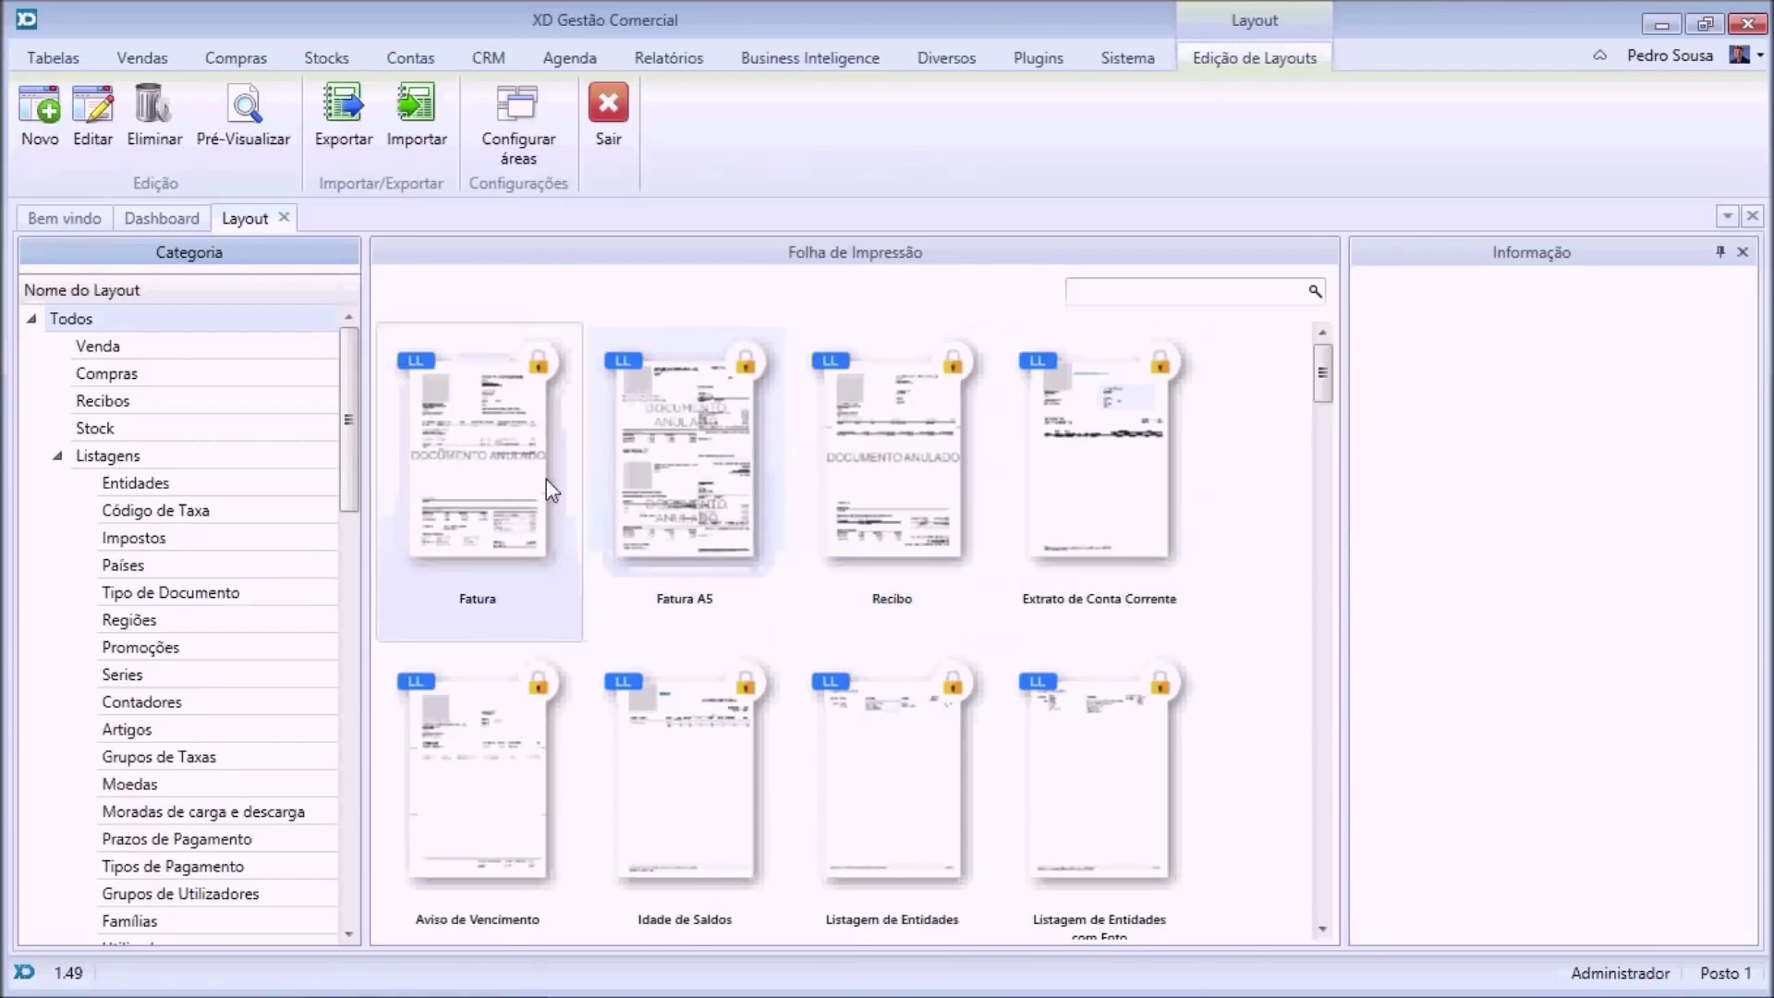
Try the Fatura layout, then filter layouts by 'etiquet' and select Etiqueta de Artigos.
left_click(478, 489)
left_click(92, 120)
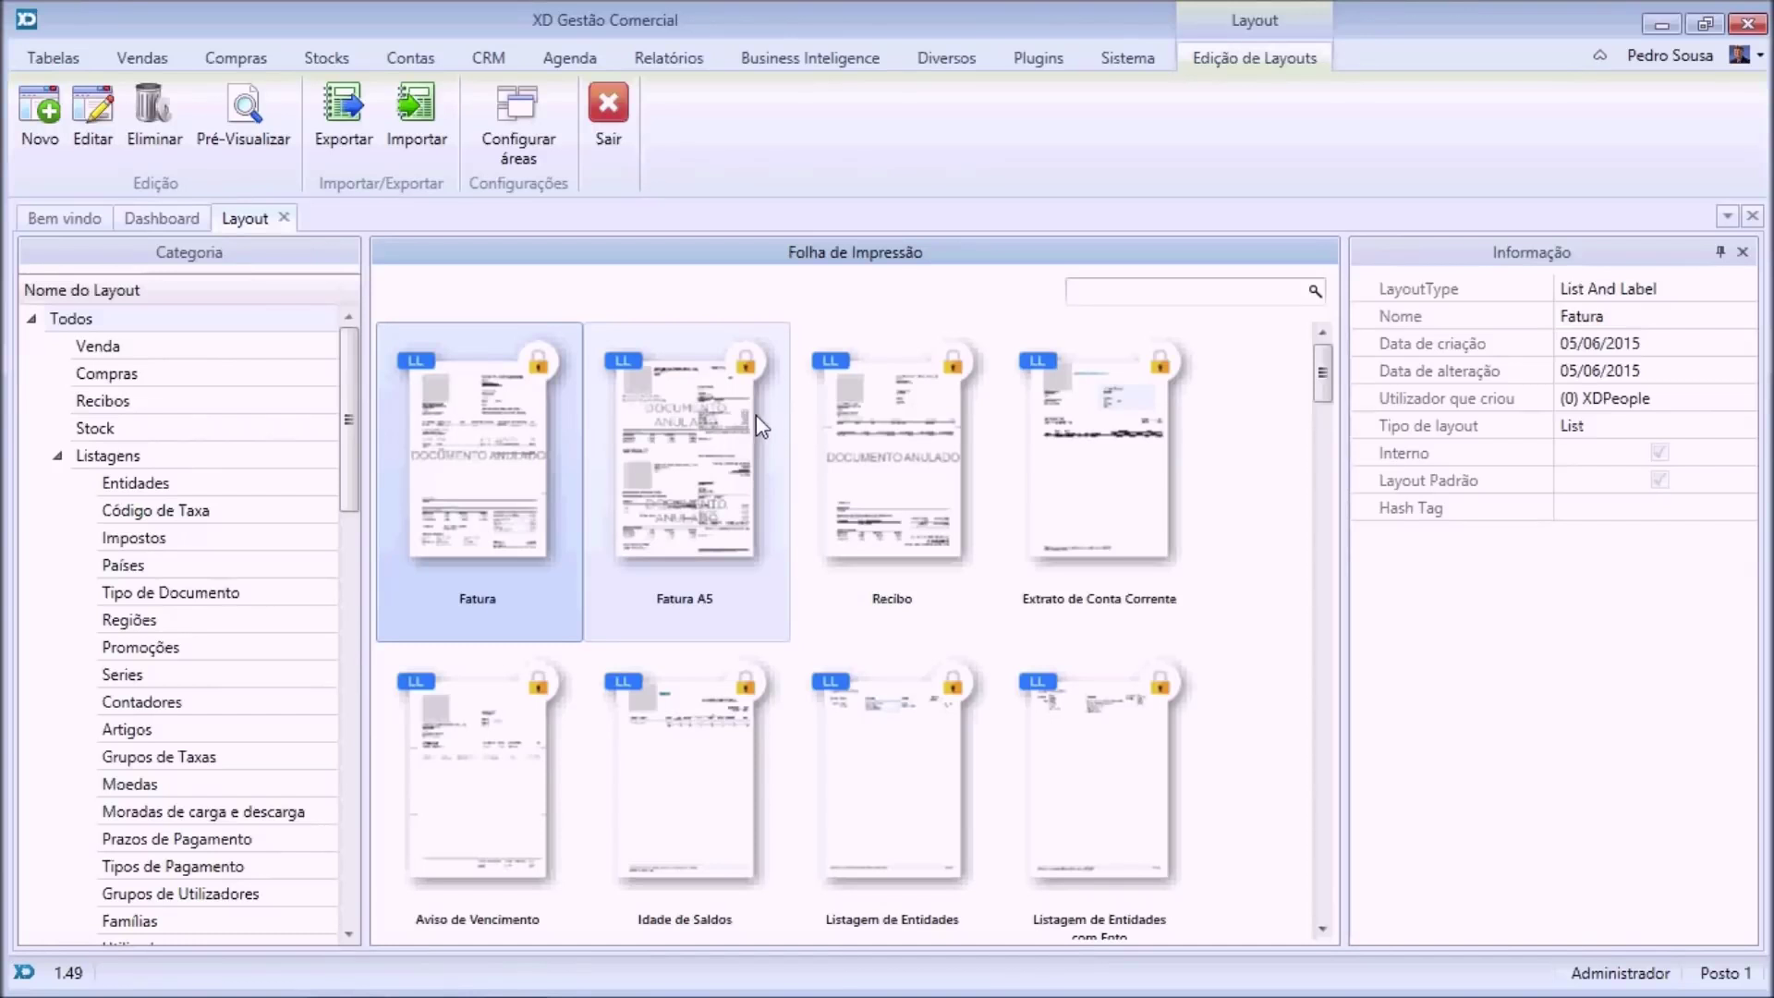
left_click(1203, 296)
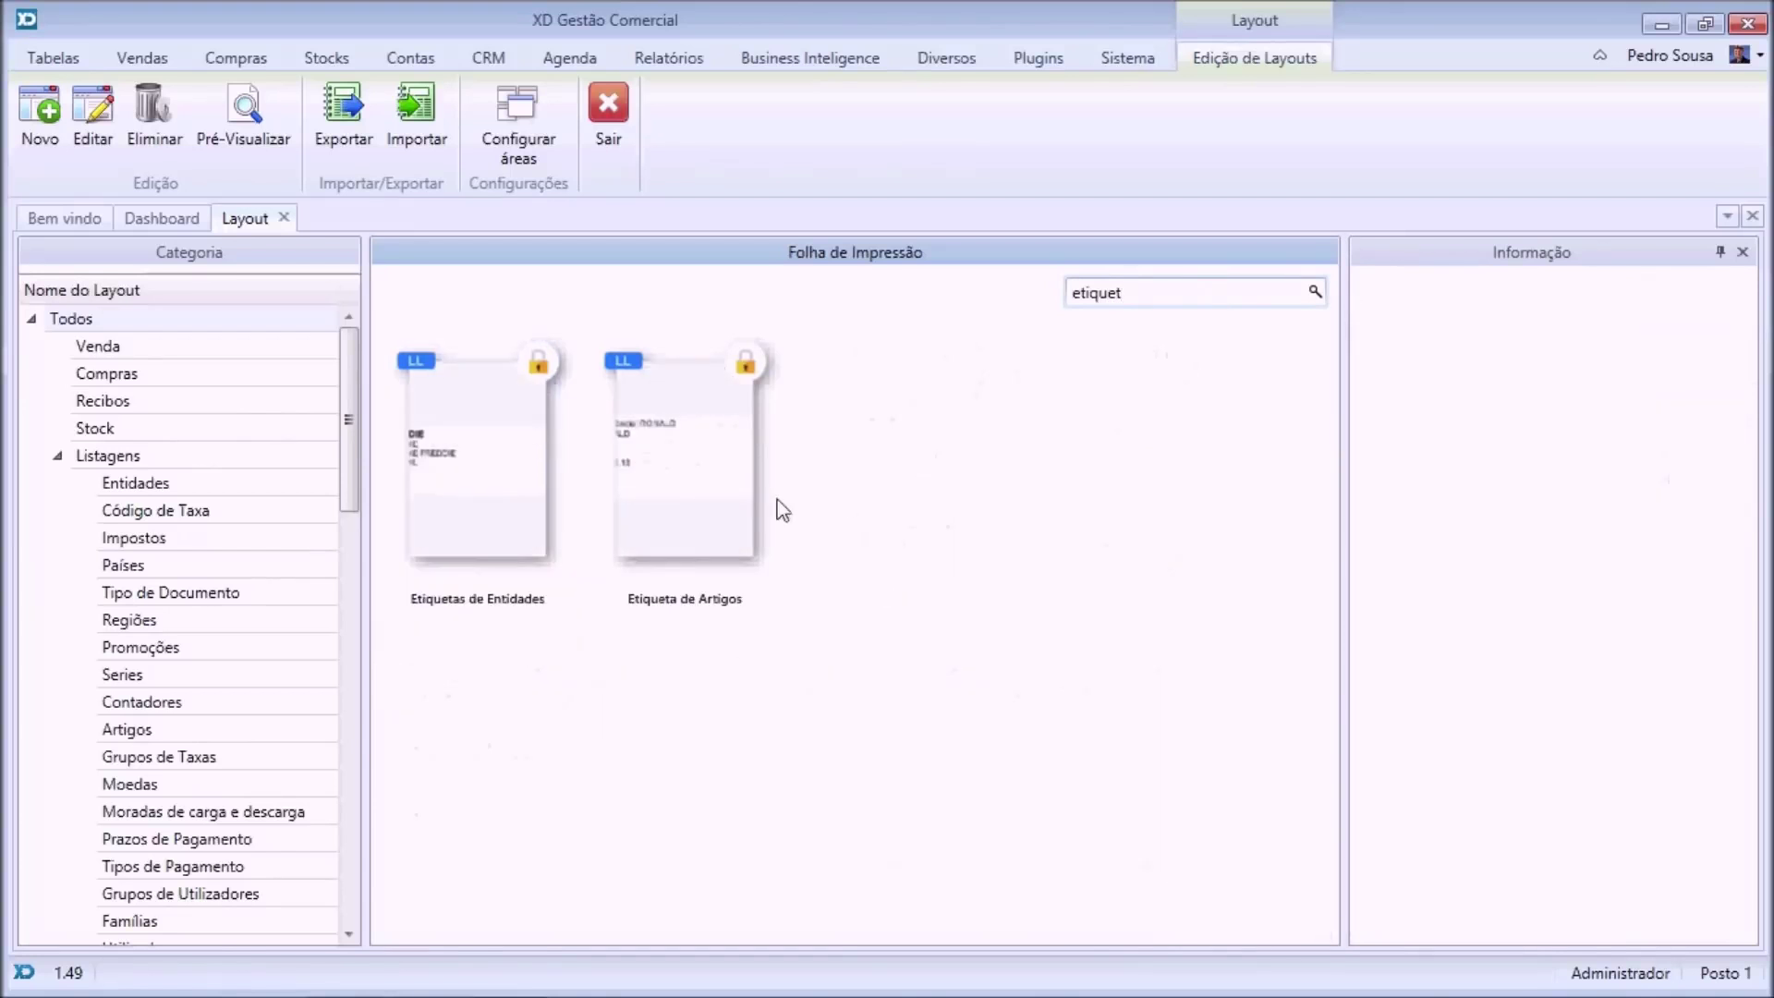
left_click(712, 504)
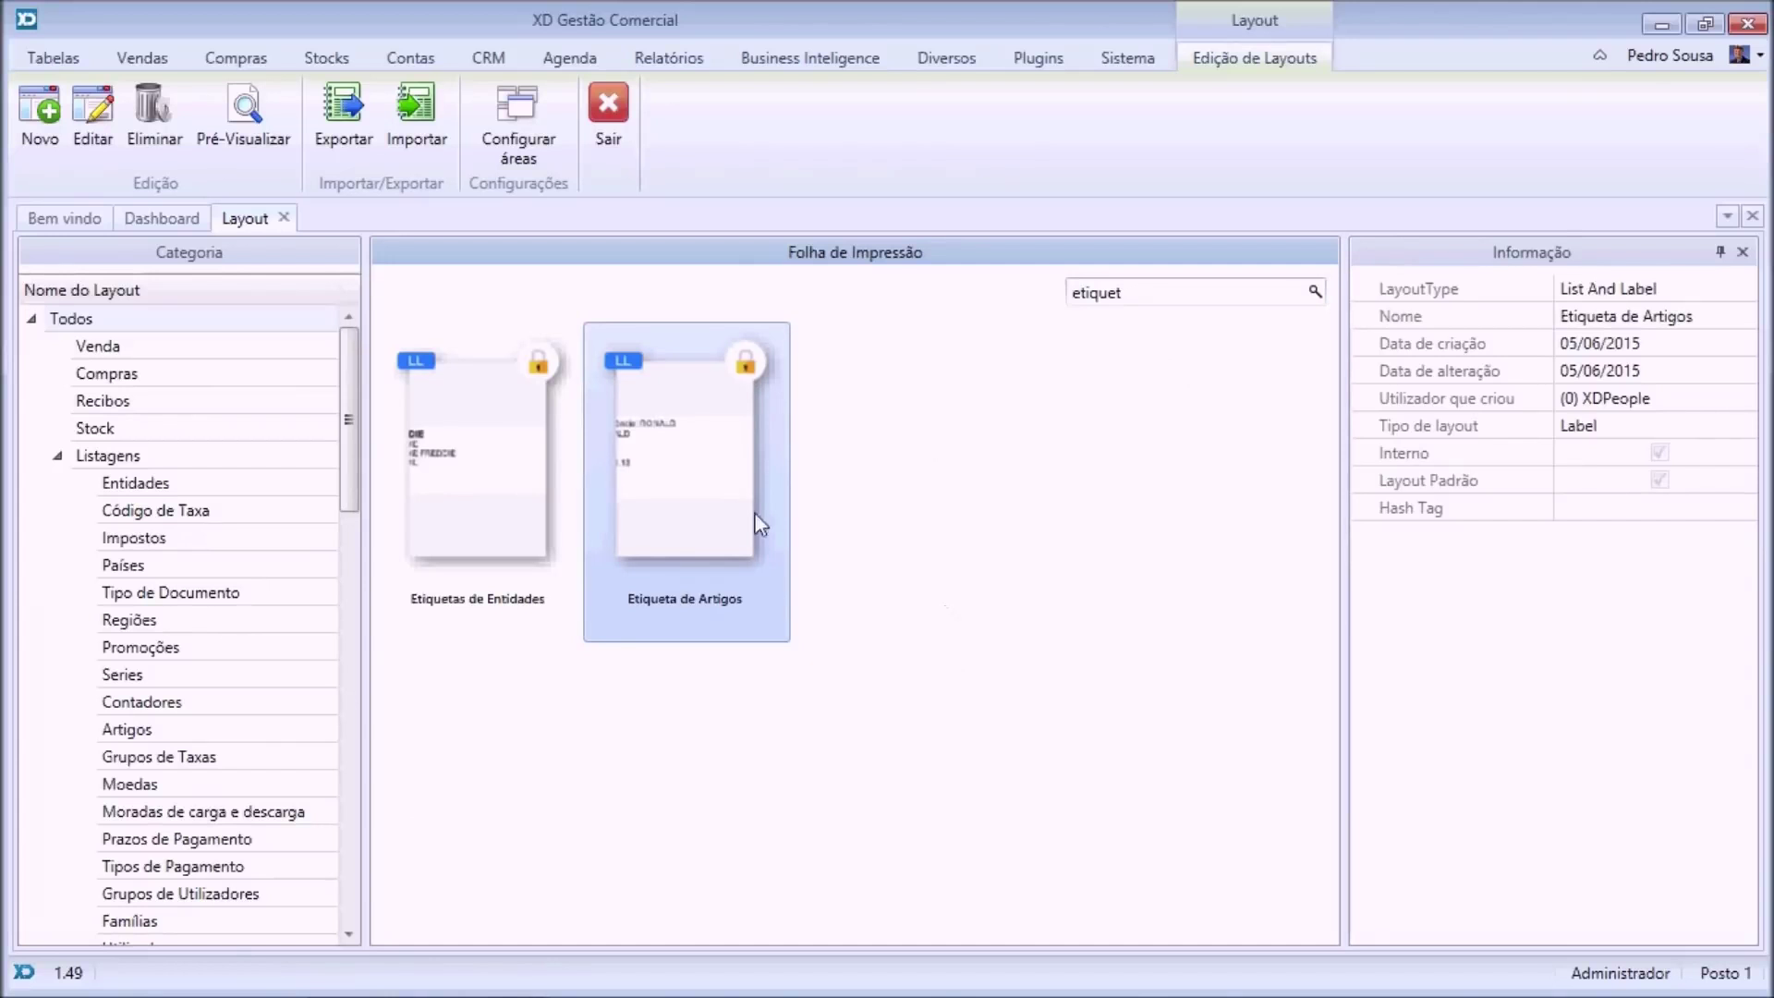
Create a new label layout named 'Etiqueta Promo' based on Etiqueta de Artigos.
left_click(41, 129)
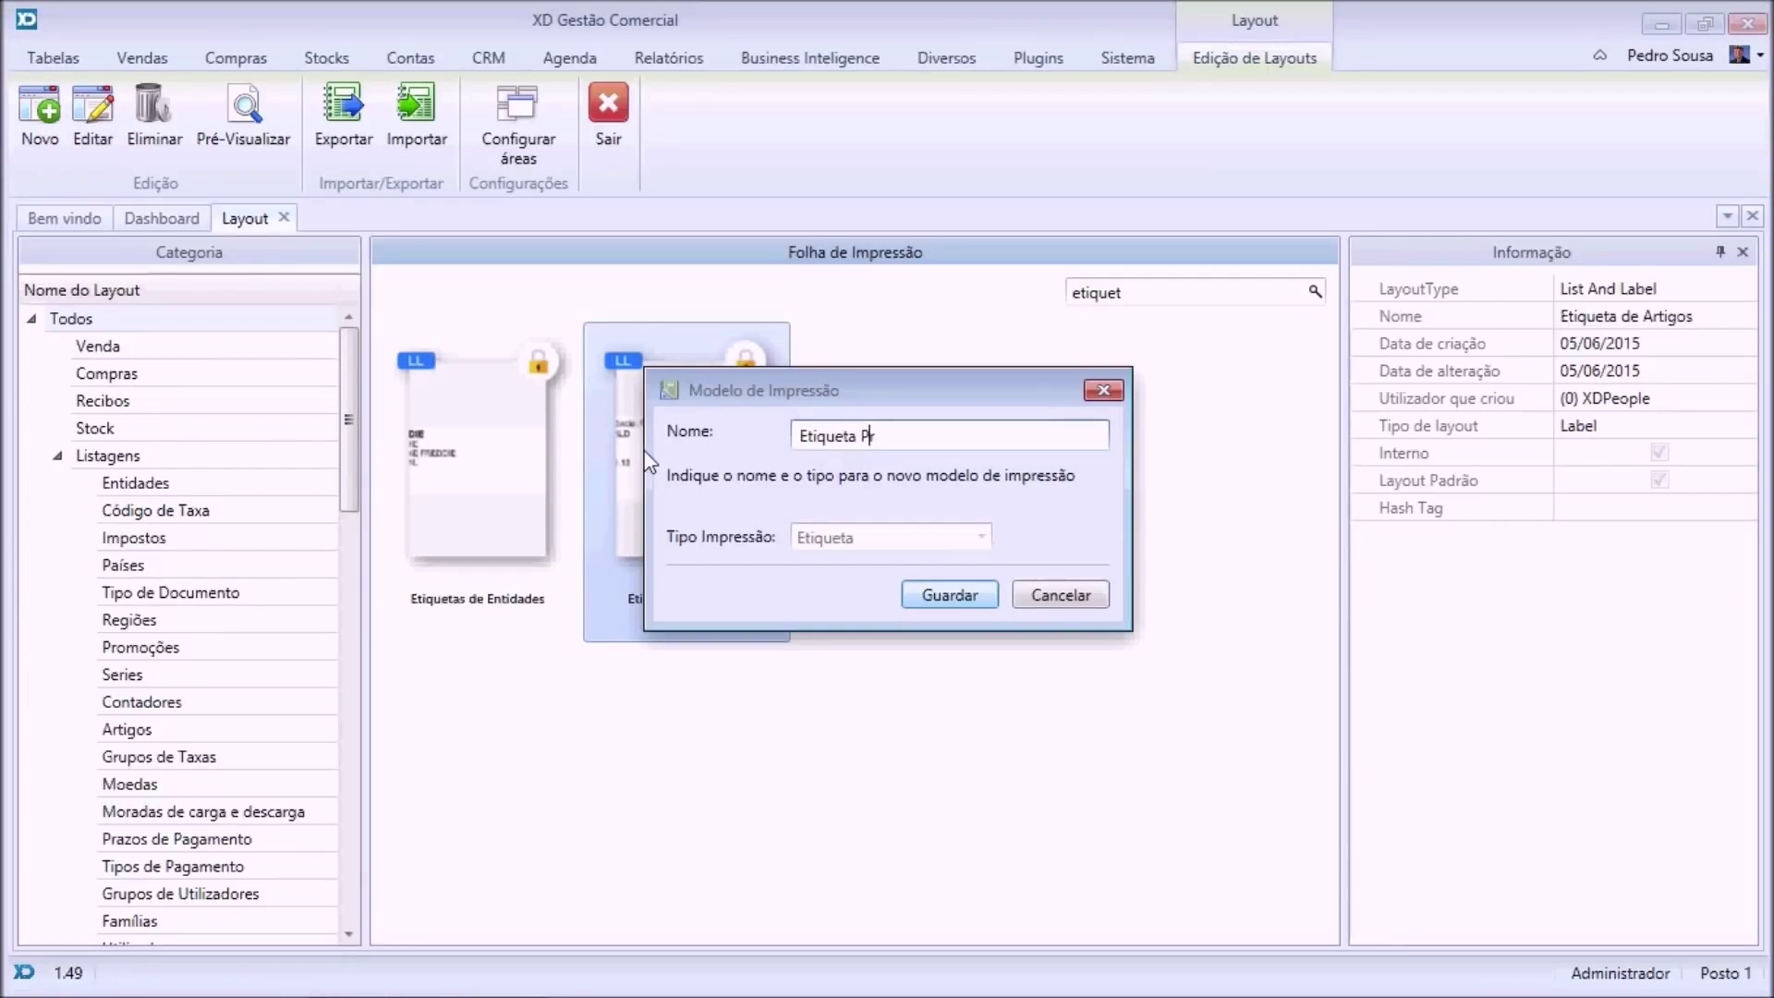
left_click(949, 594)
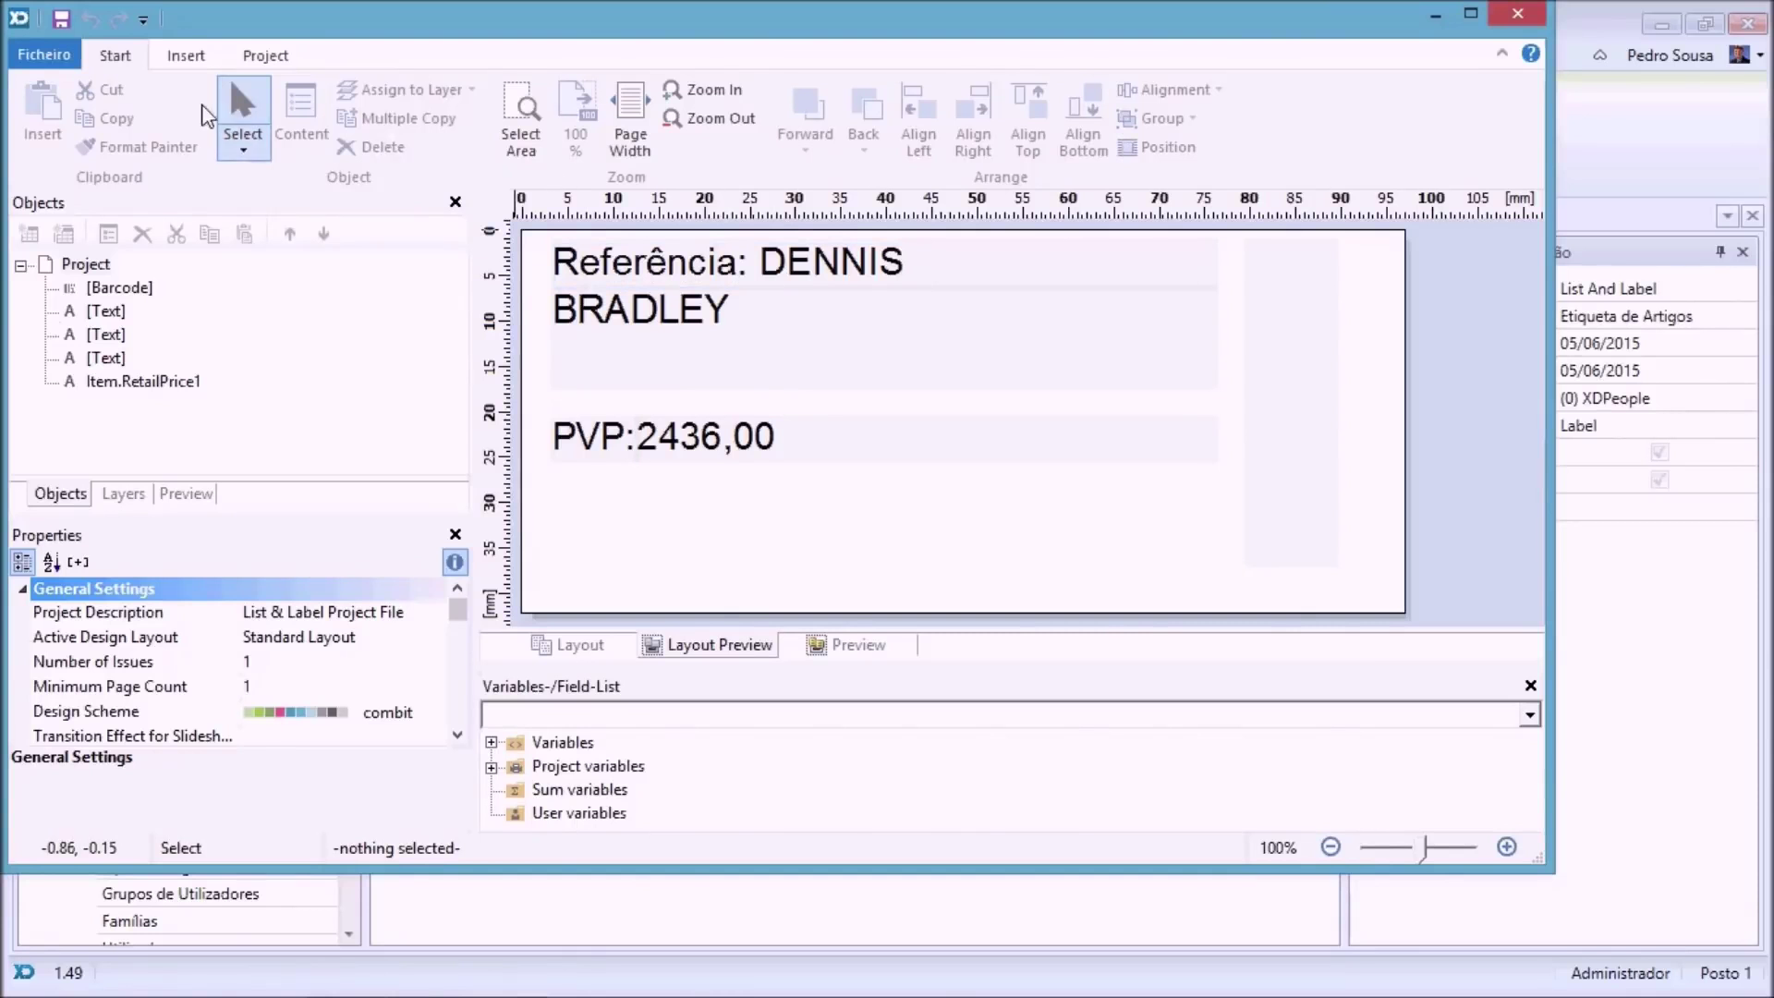
Add a 'Promoção' text box under the PVP price, then close the designer and layout gallery.
left_click(181, 61)
left_click(61, 111)
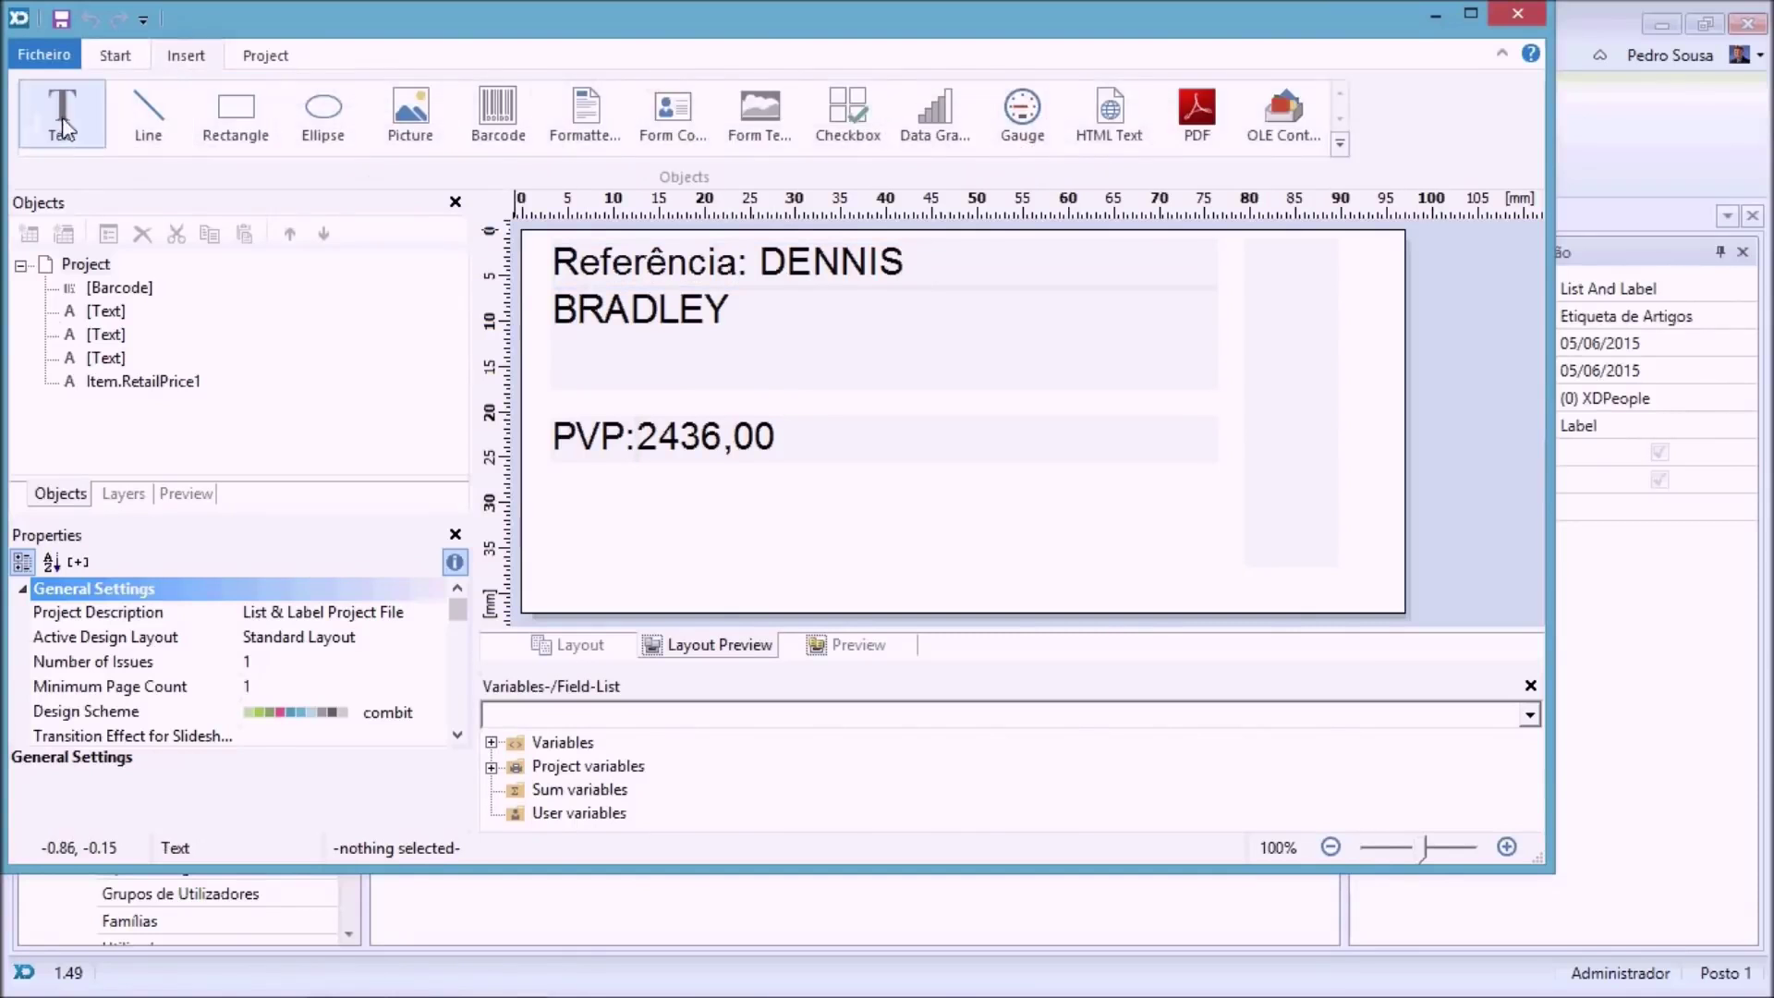
left_click_drag(580, 496, 1119, 590)
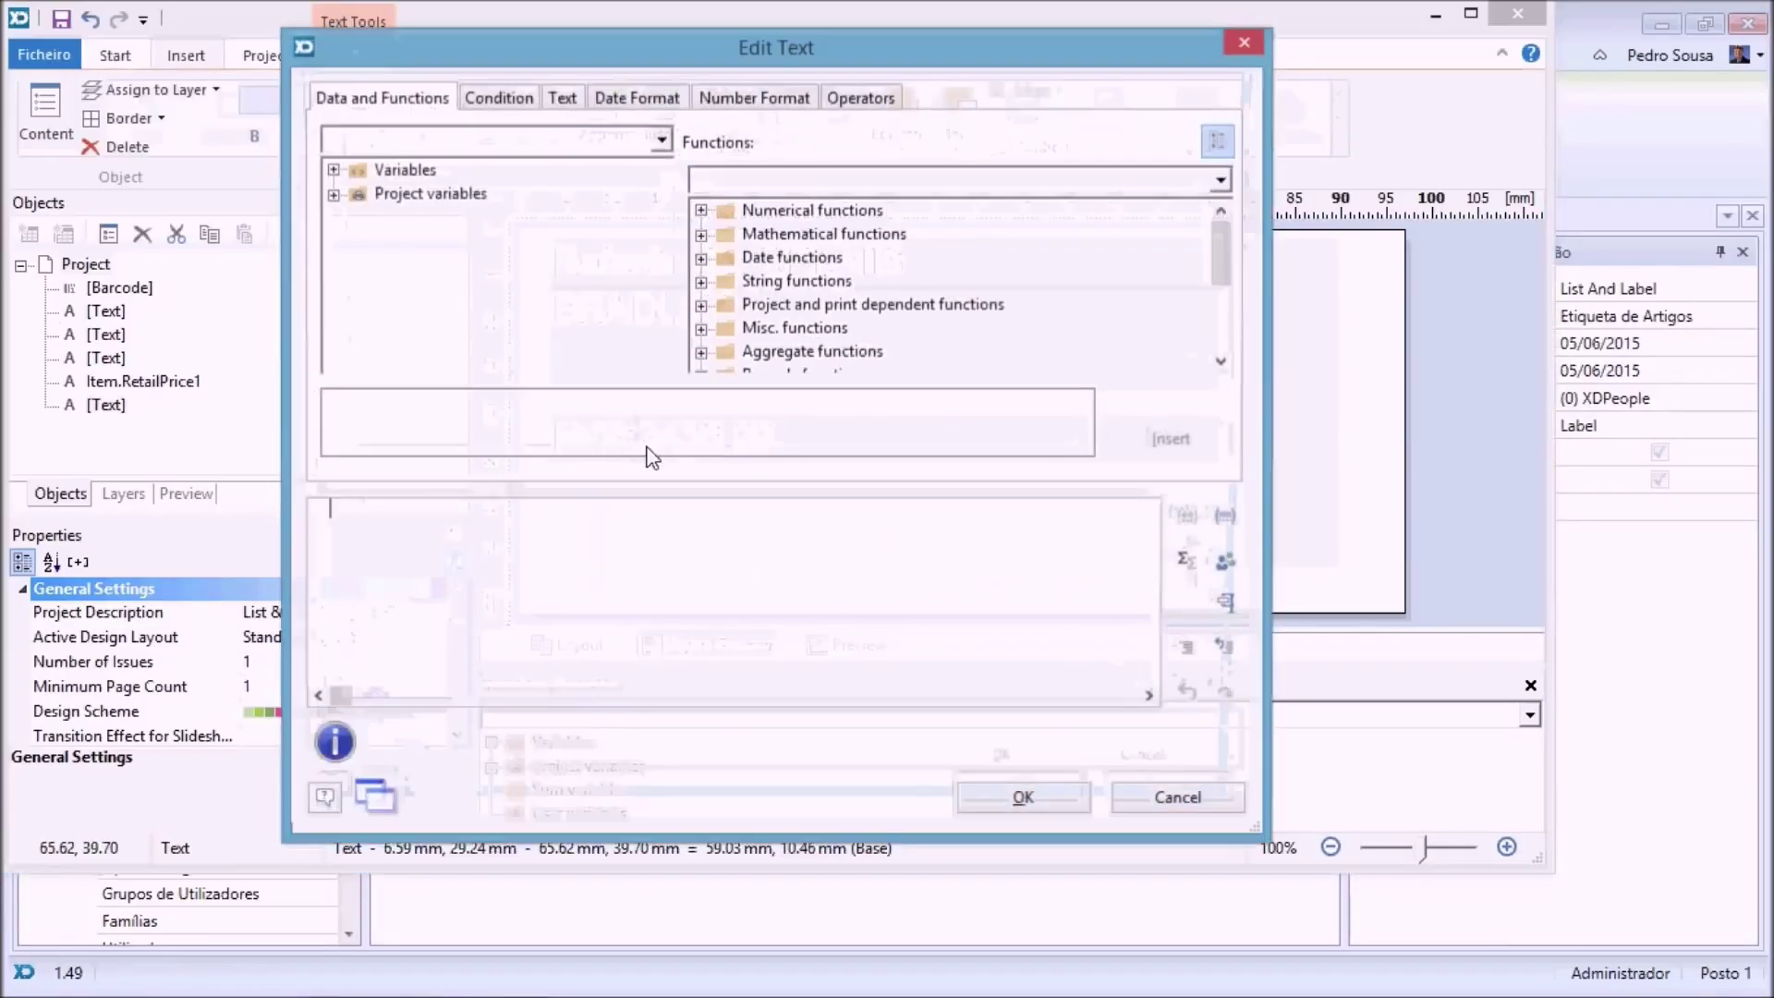
type("\"\"")
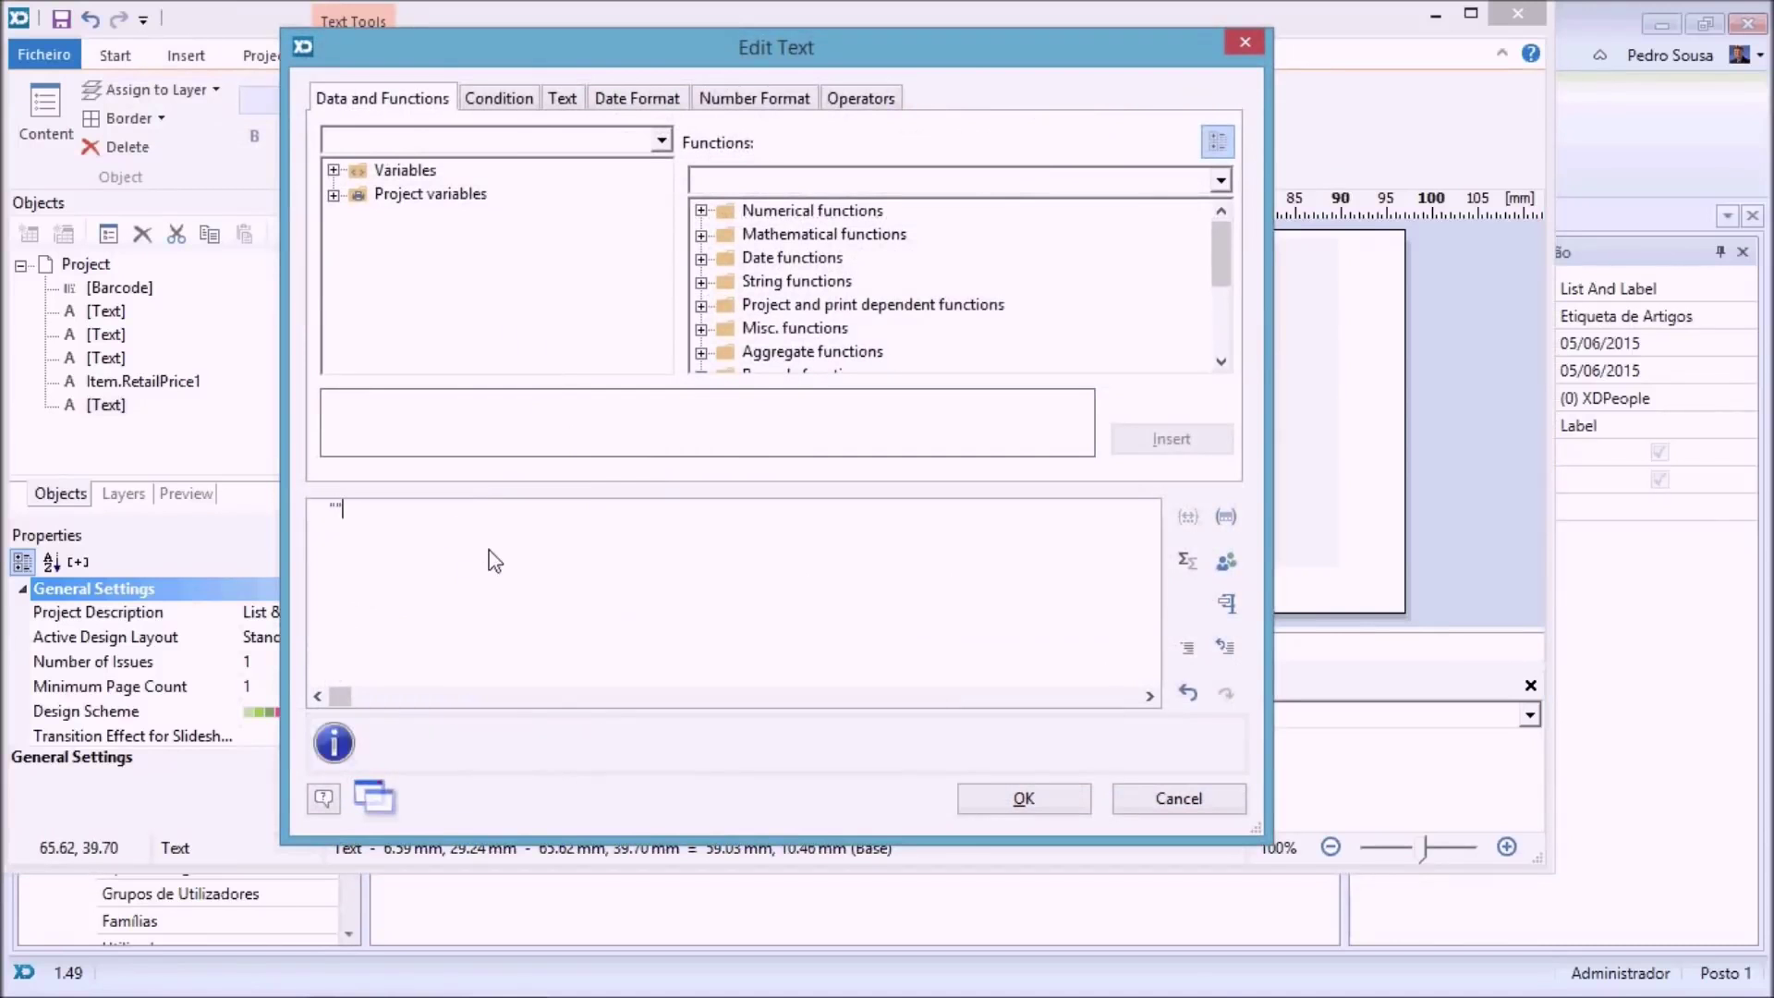
type("Promoção")
left_click(1034, 795)
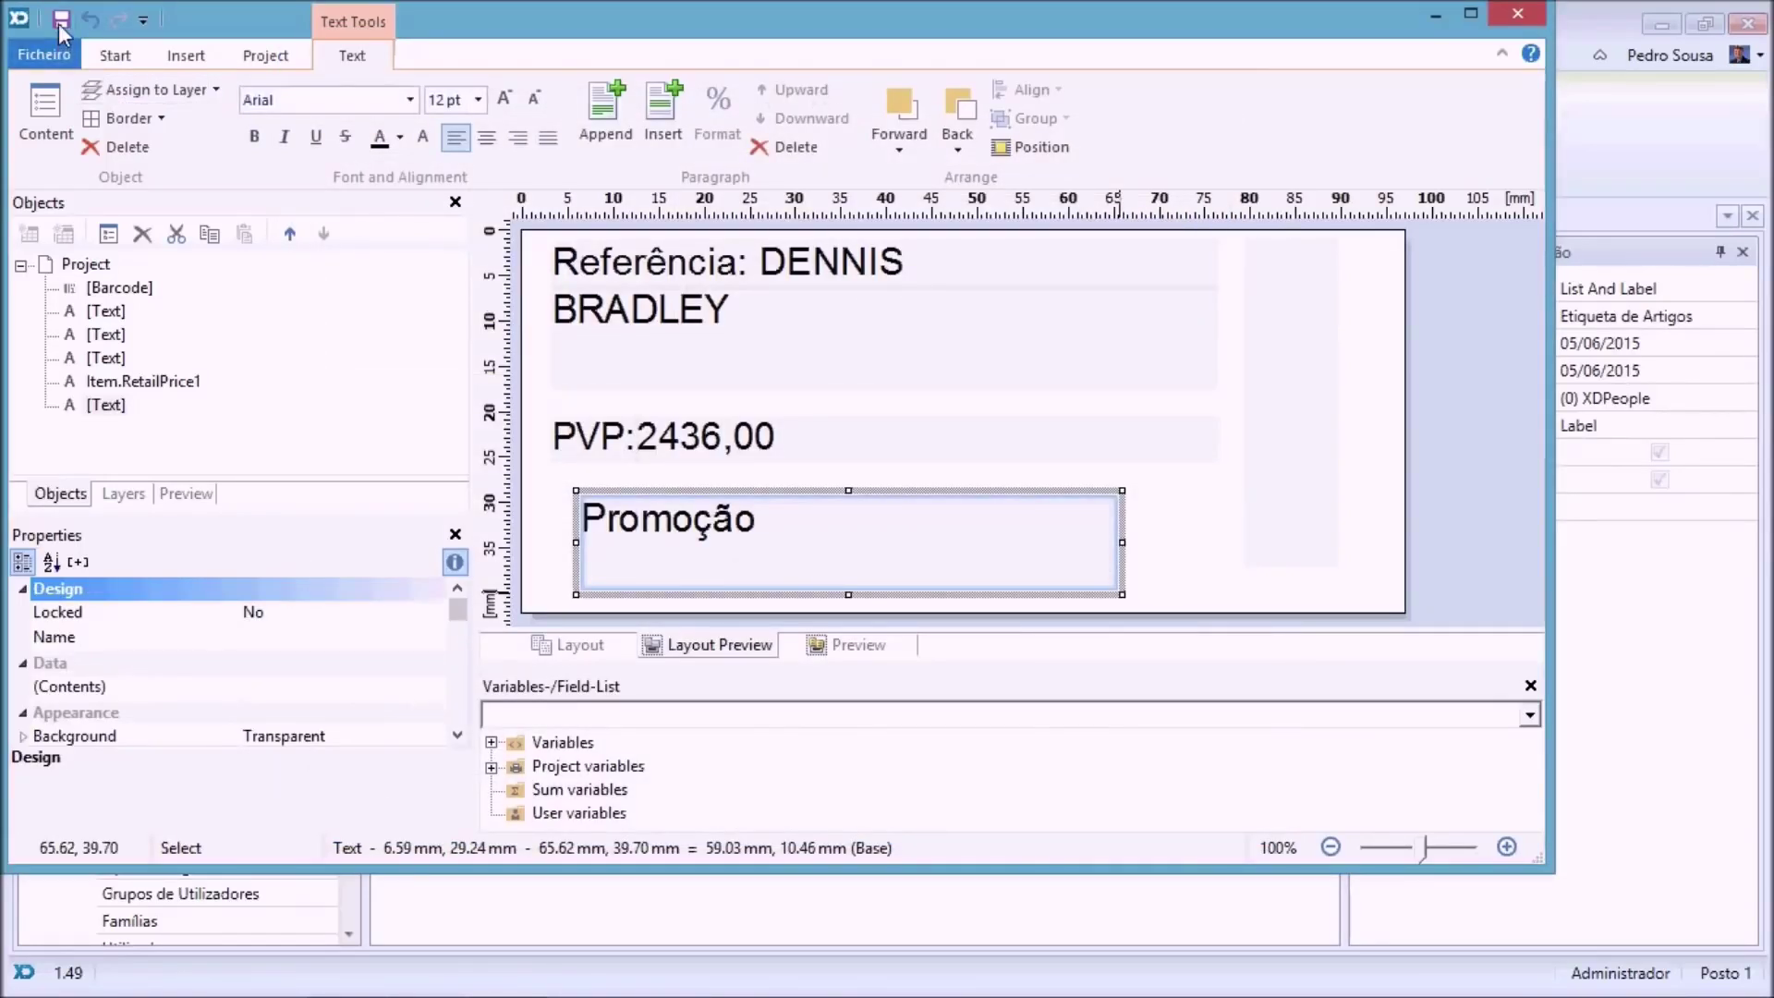
left_click(1517, 13)
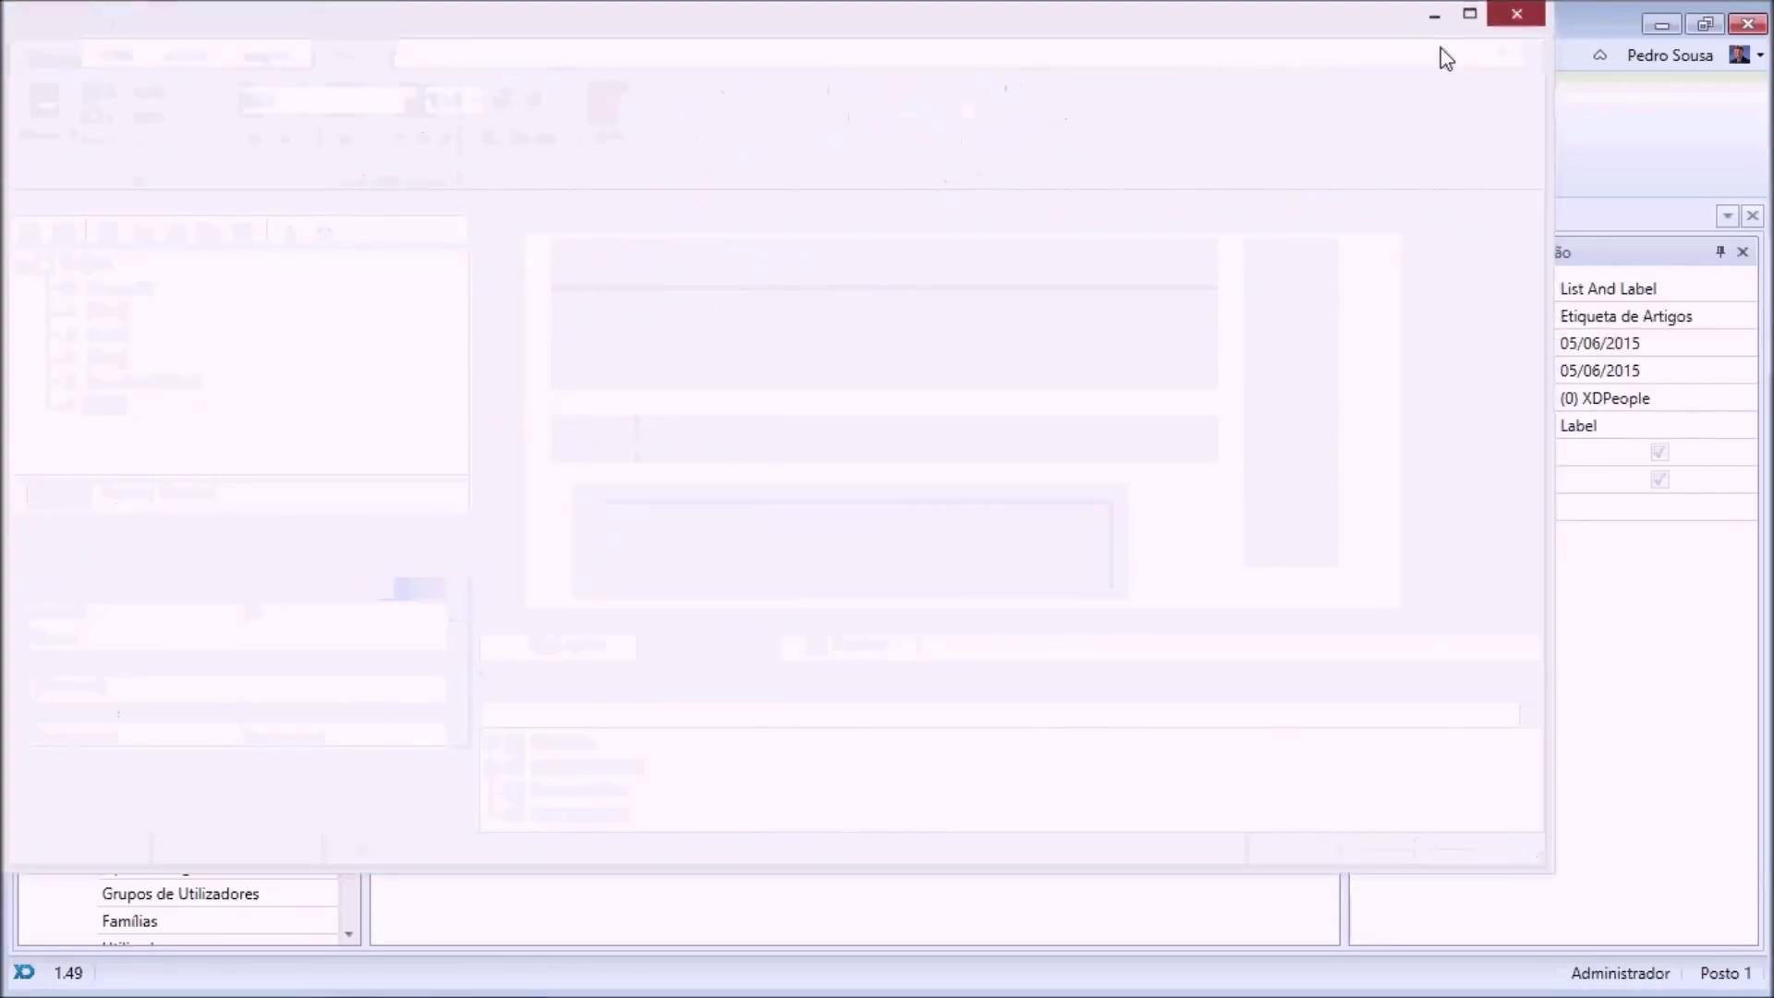
key("ctrl+F4")
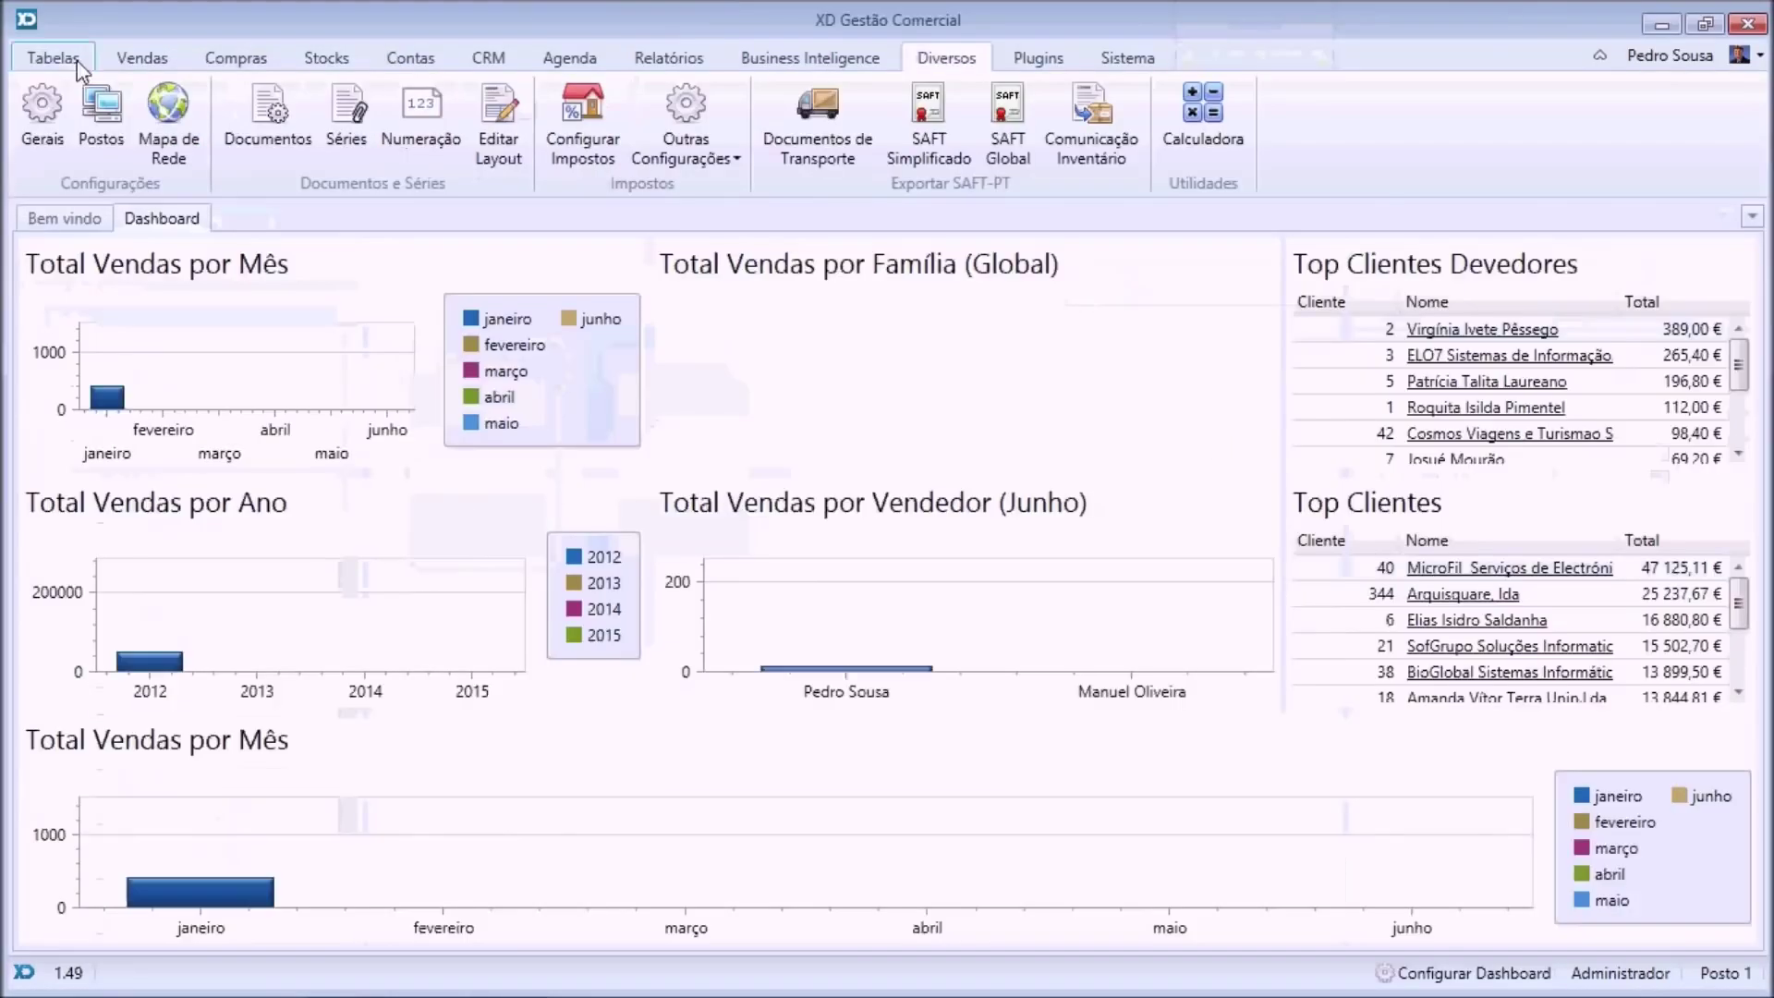
Preview the Artigos labels with the Etiqueta Promo layout, then close the preview and Artigos listing.
left_click(65, 57)
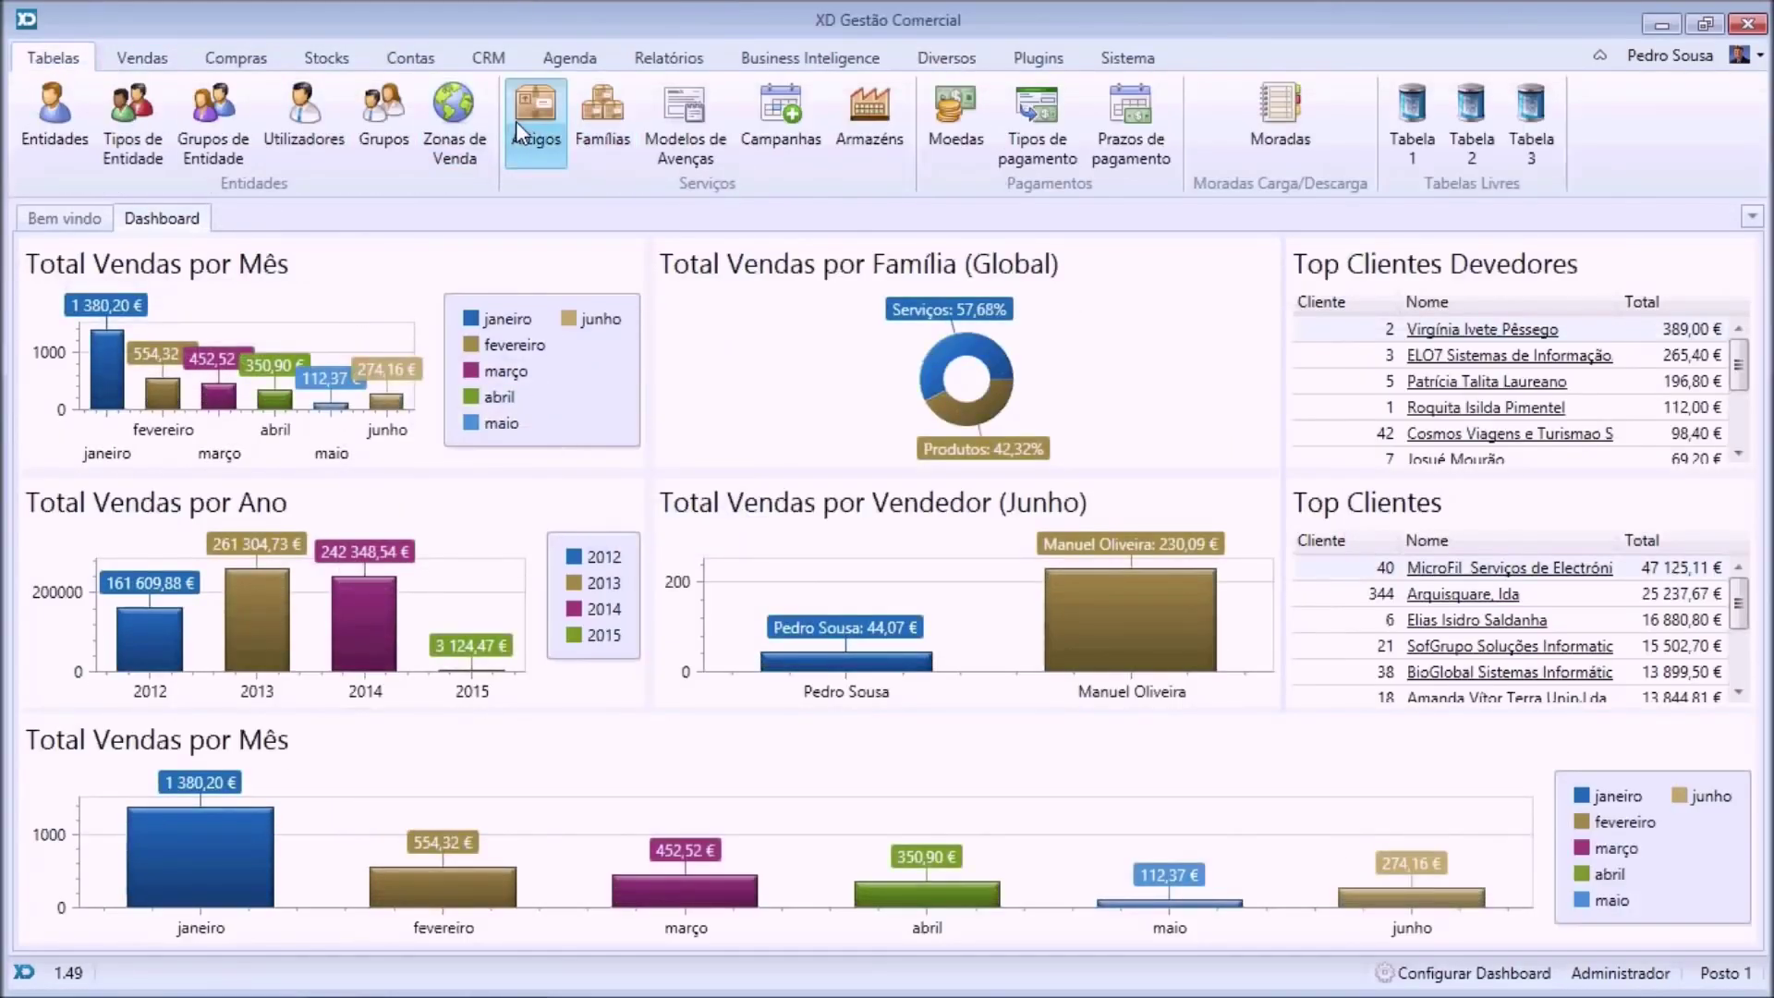
left_click(528, 130)
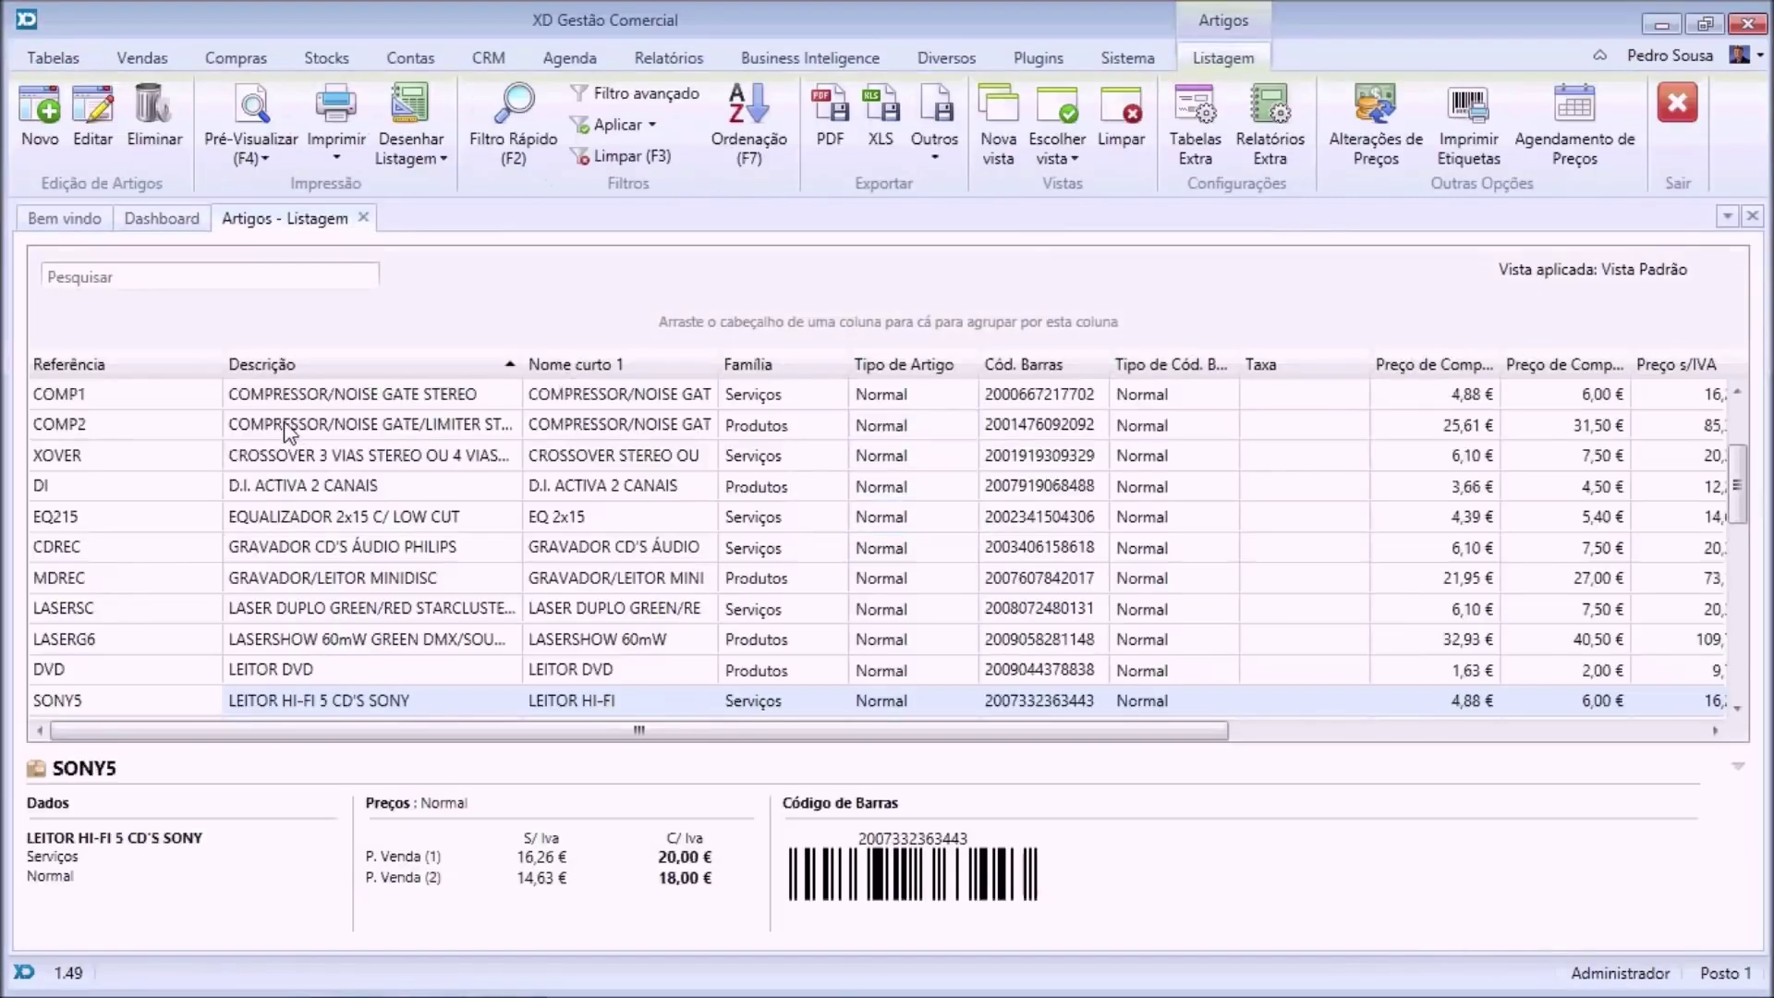
left_click(258, 157)
left_click(294, 188)
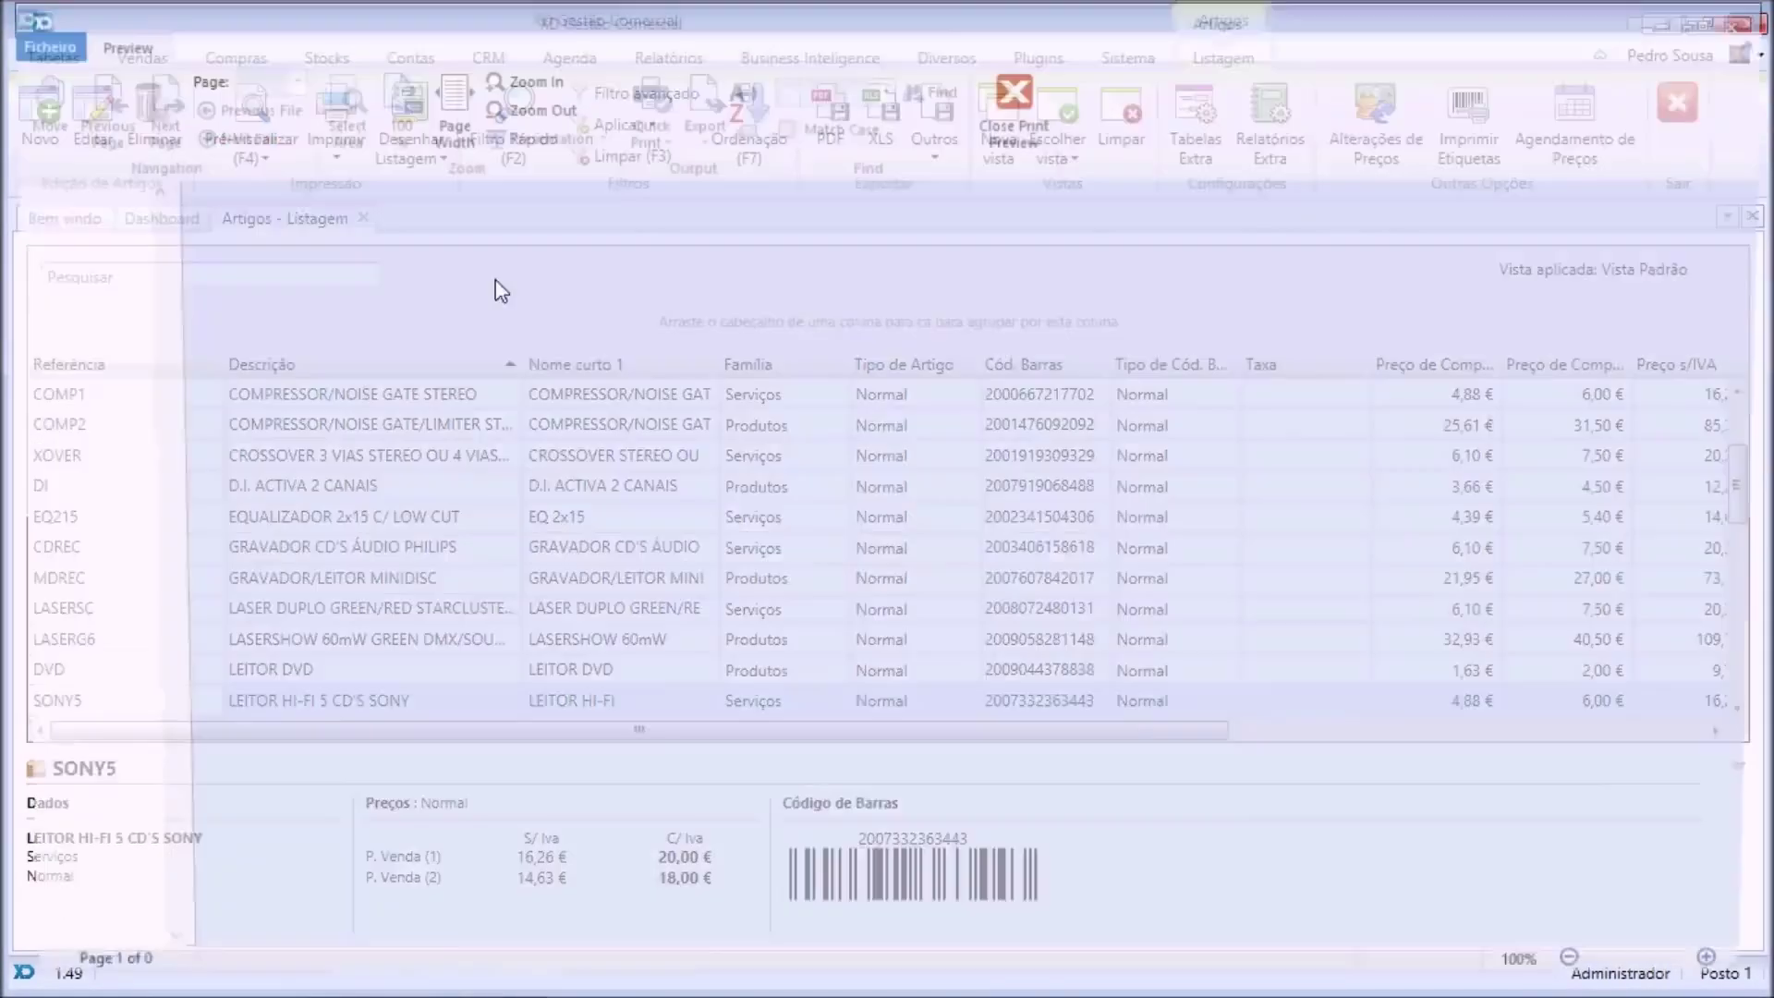
scroll(814, 444, "up", 5)
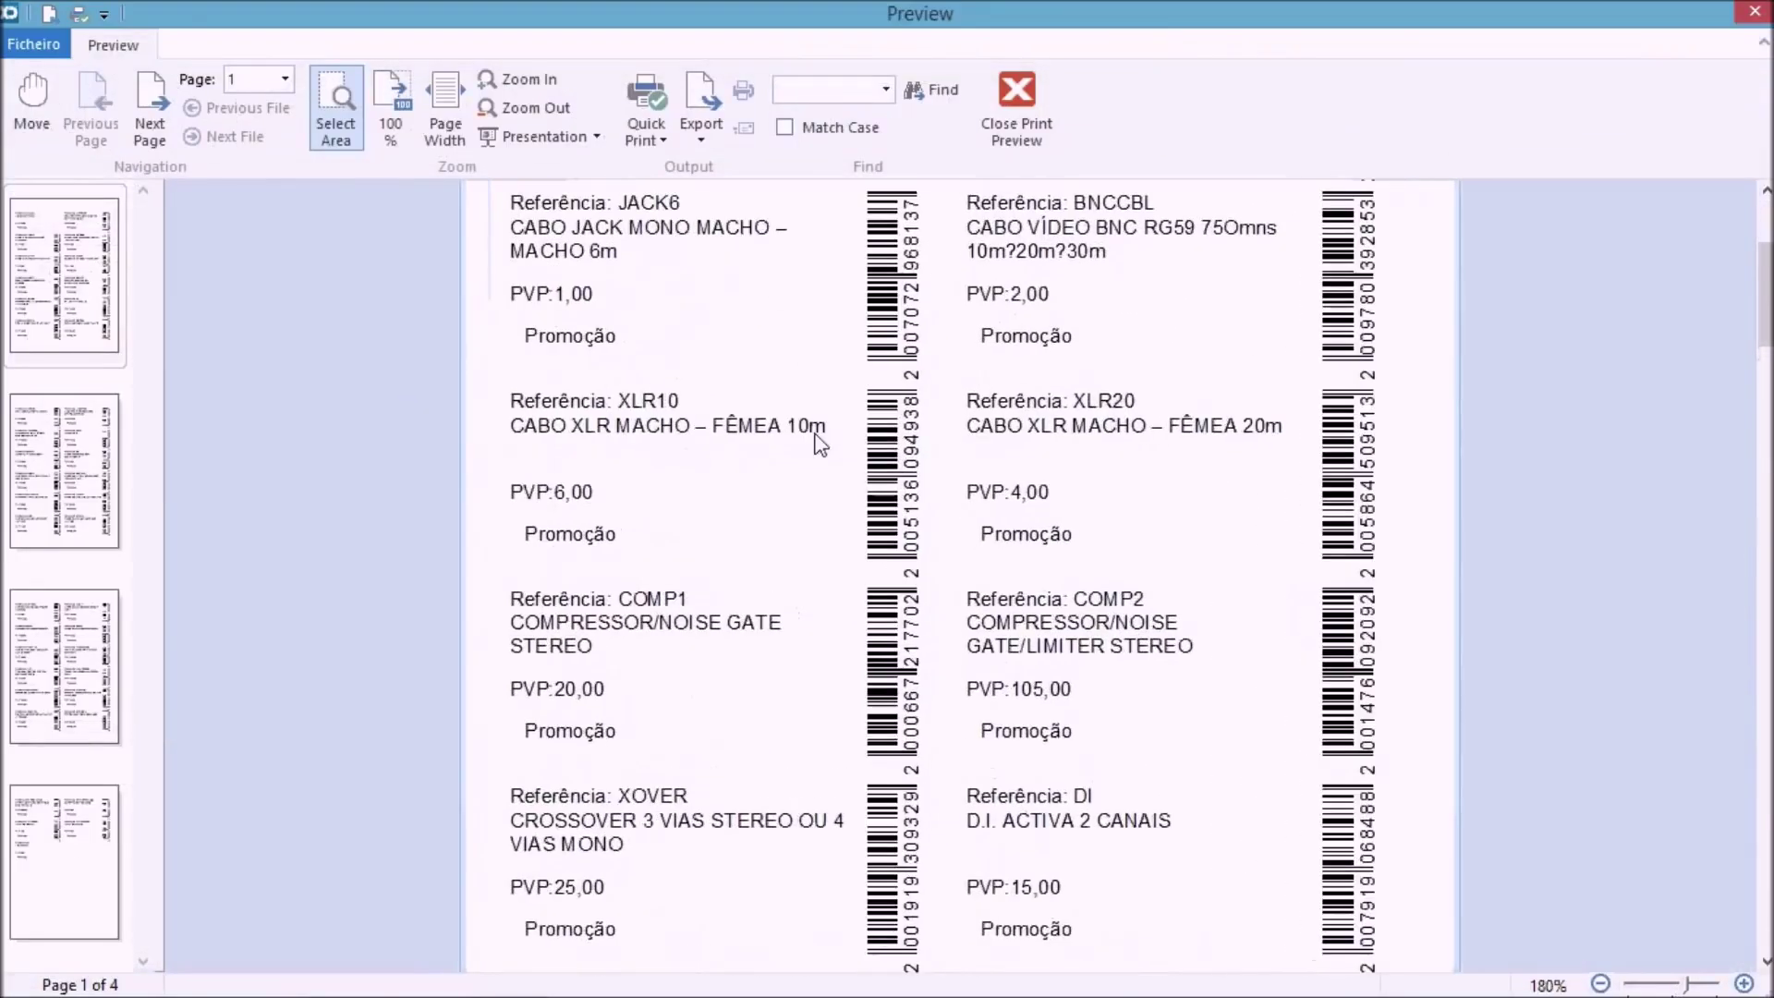
left_click(1016, 109)
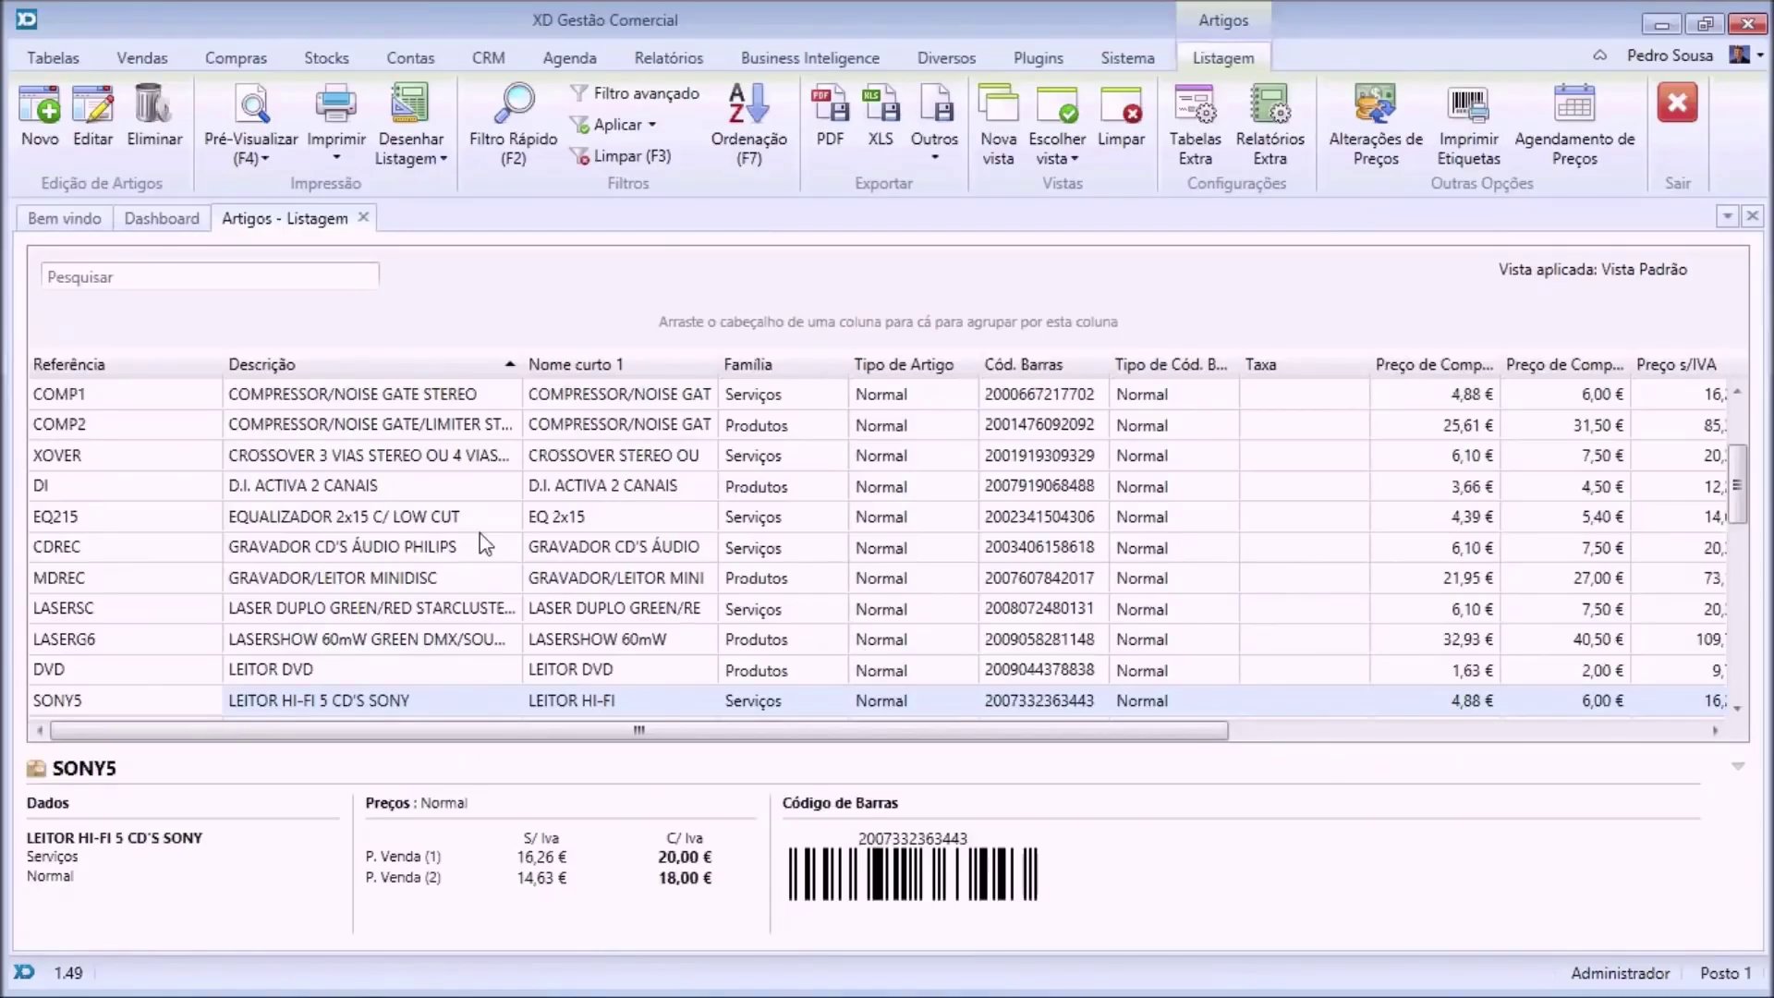
left_click(366, 219)
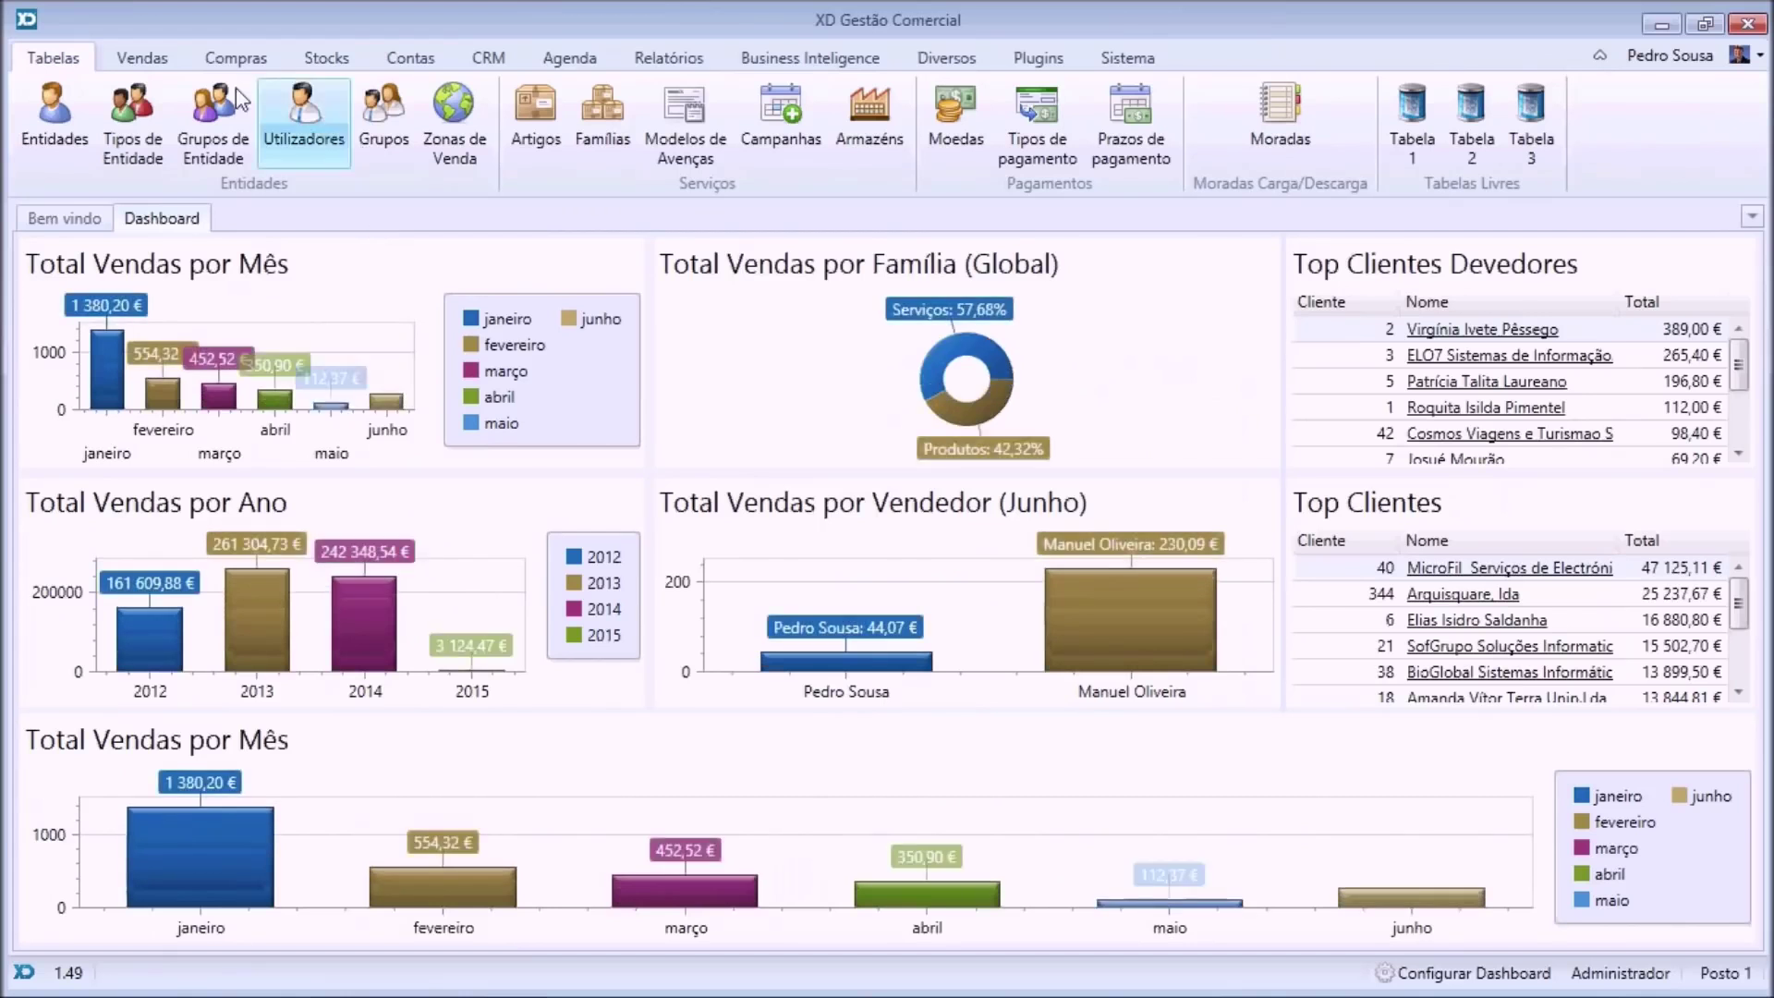
Create a new client, paste its tax number and fetch MUNICIPIO DE LISBOA's name and Lisbon address.
left_click(59, 118)
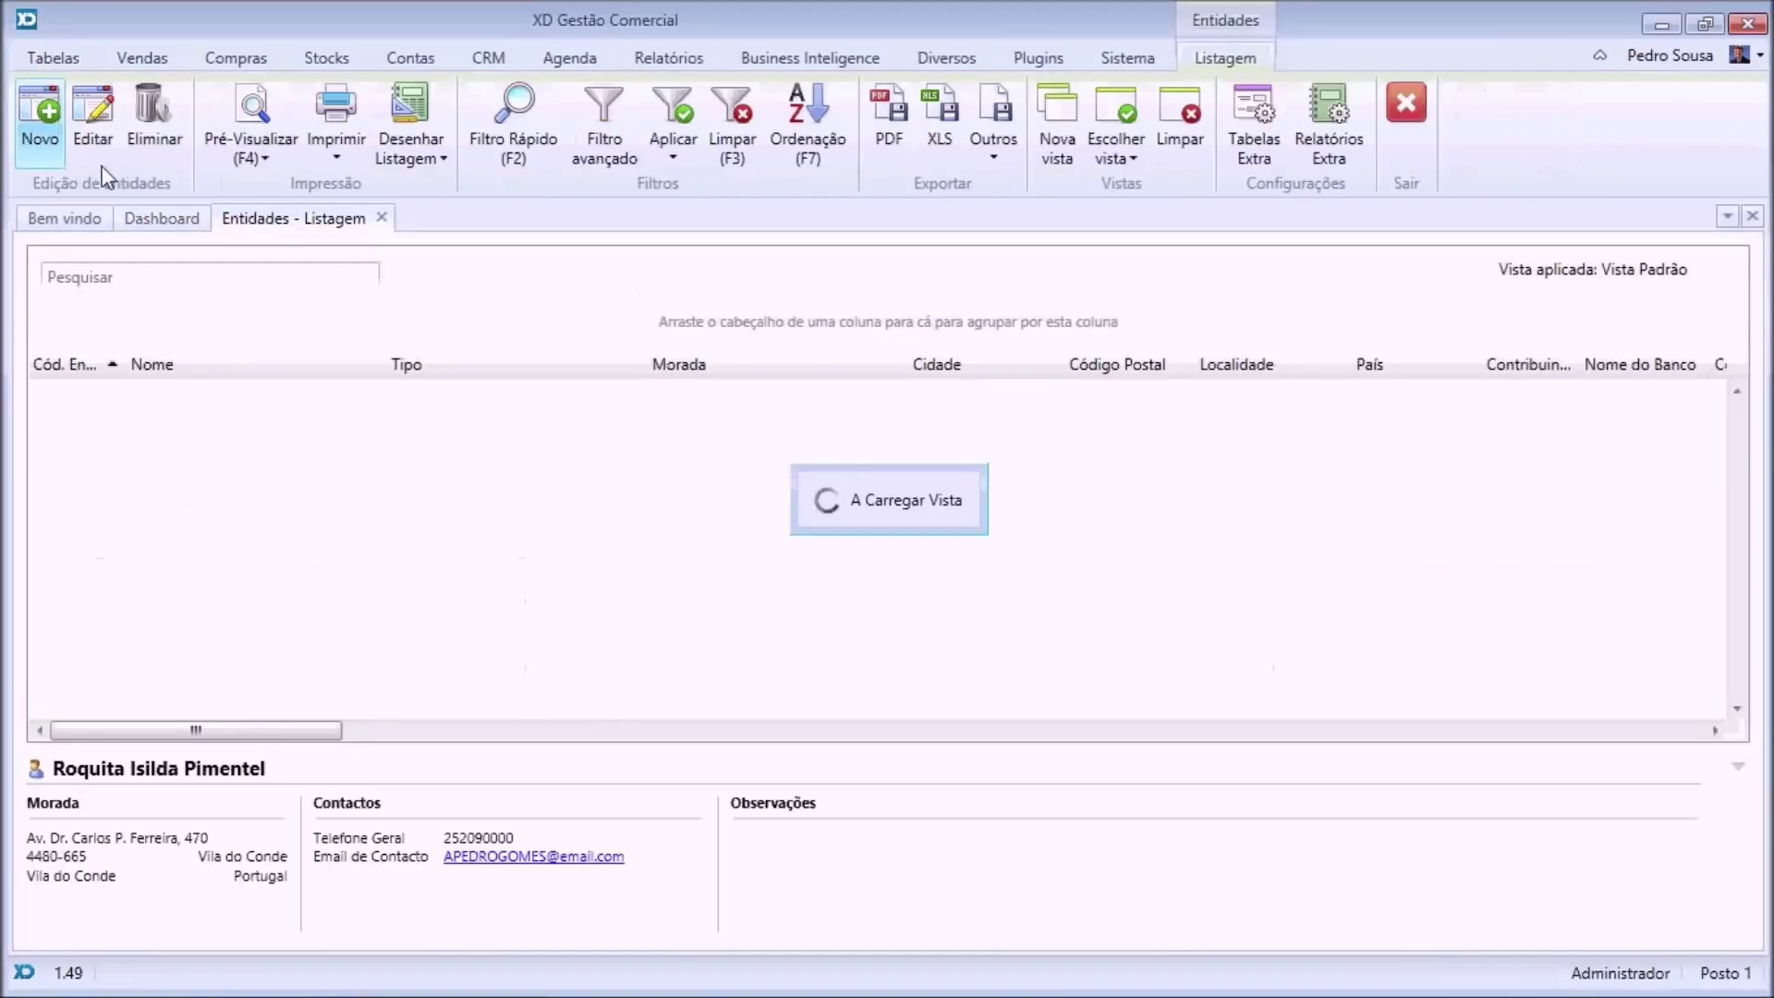
left_click(30, 126)
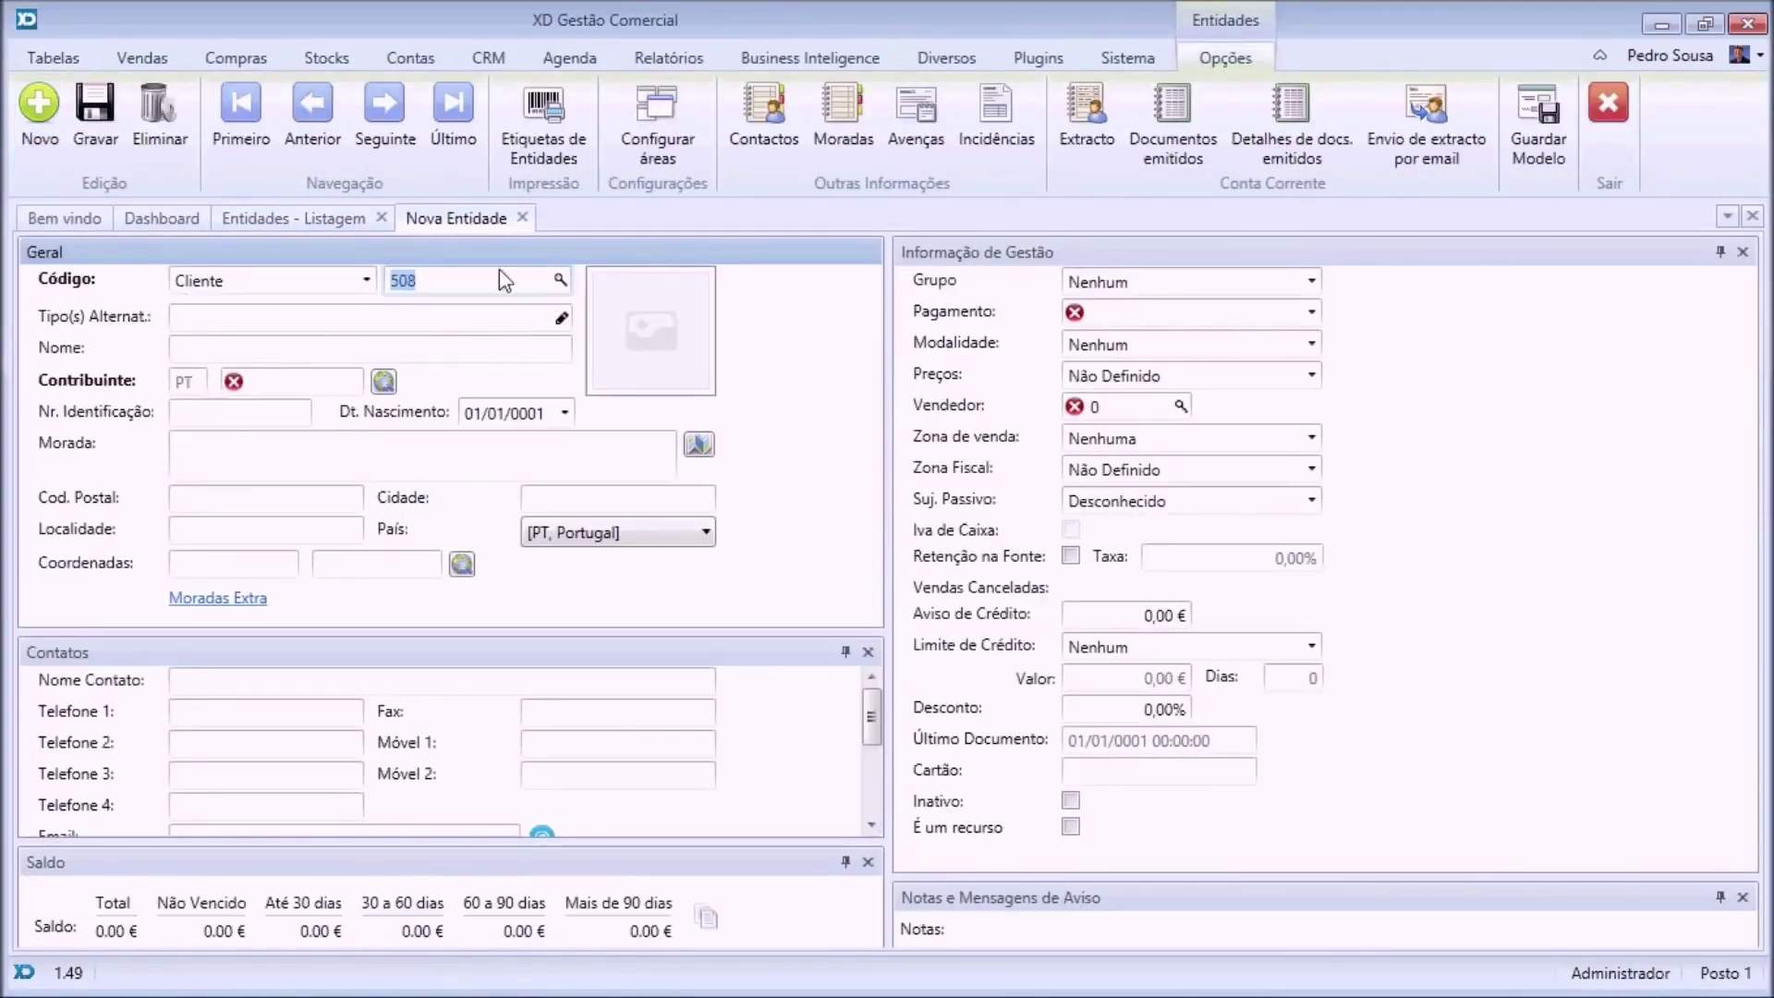
left_click(267, 382)
key("Tab")
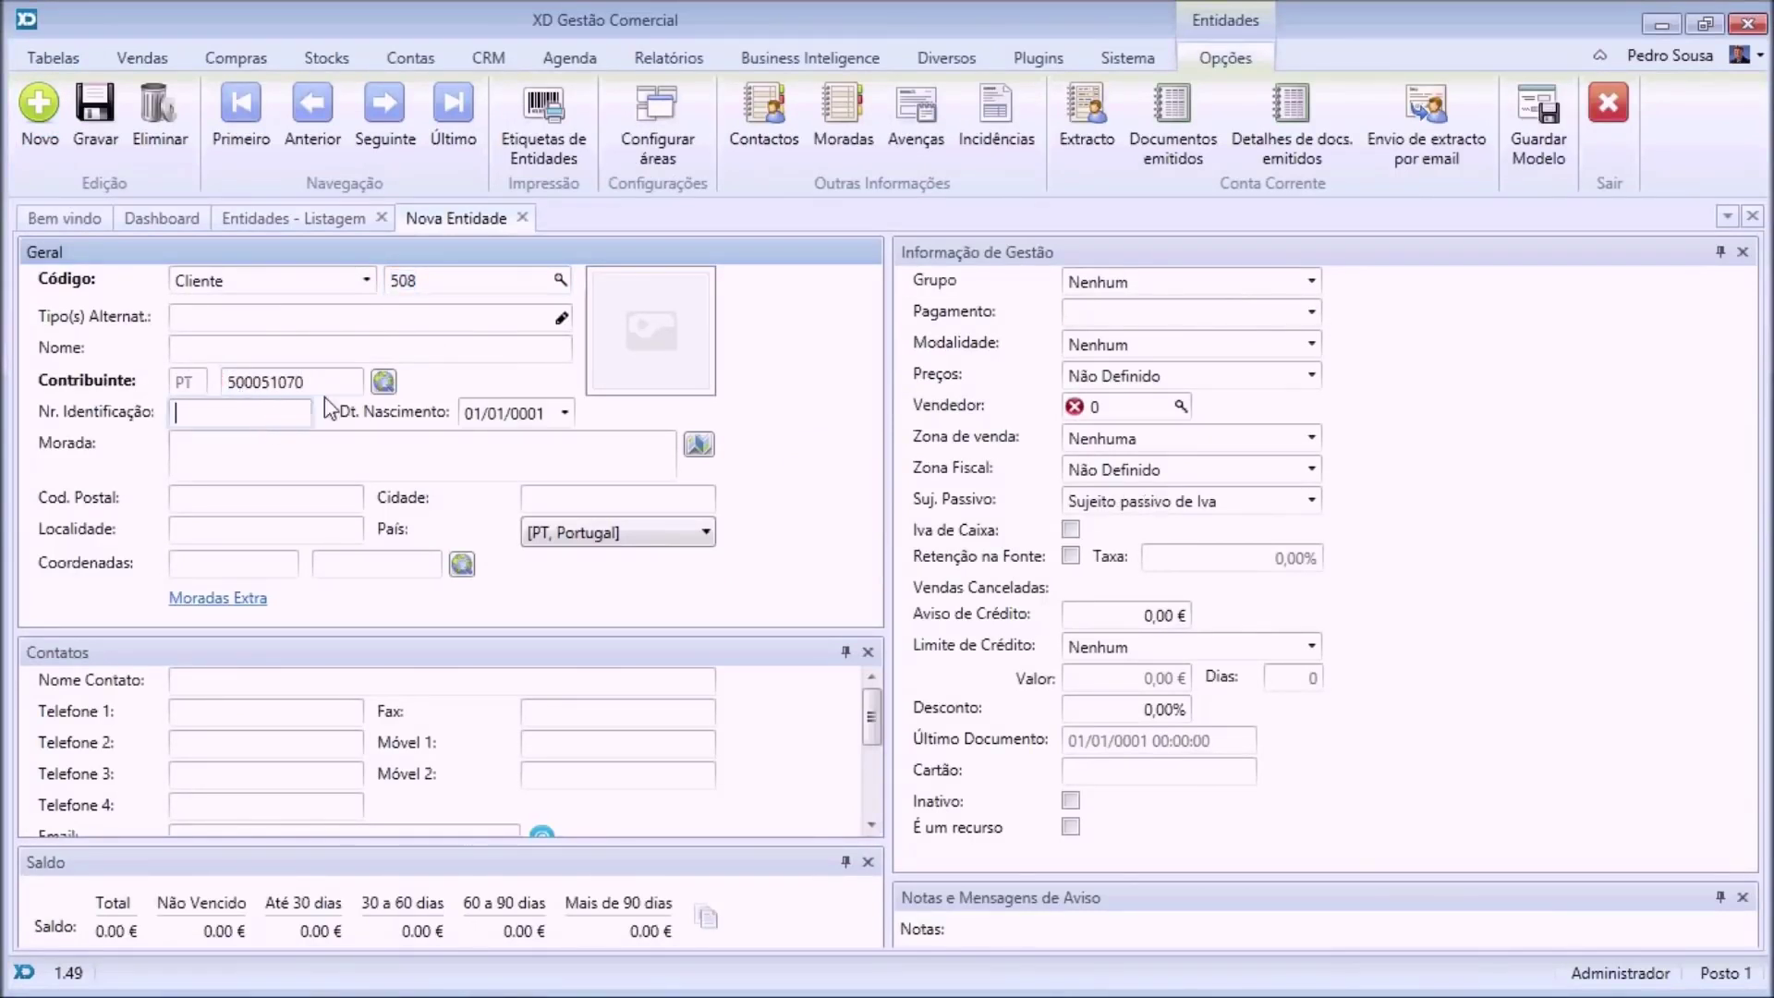
left_click(384, 382)
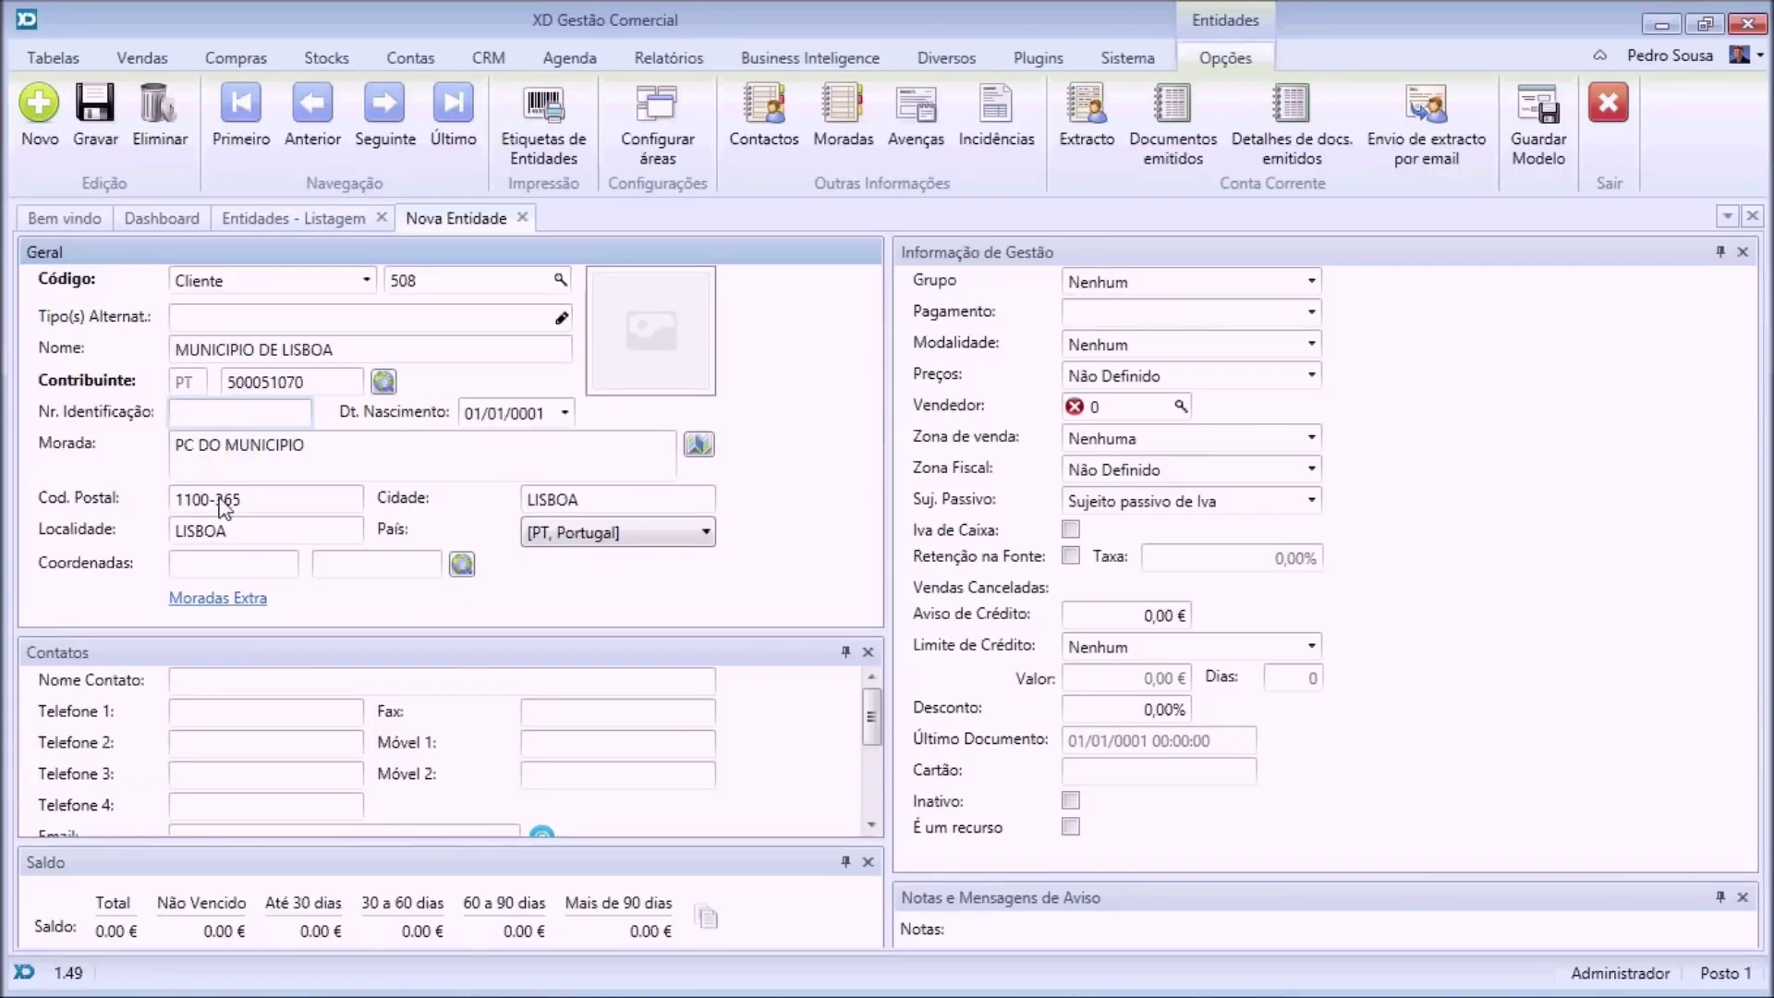
left_click(699, 447)
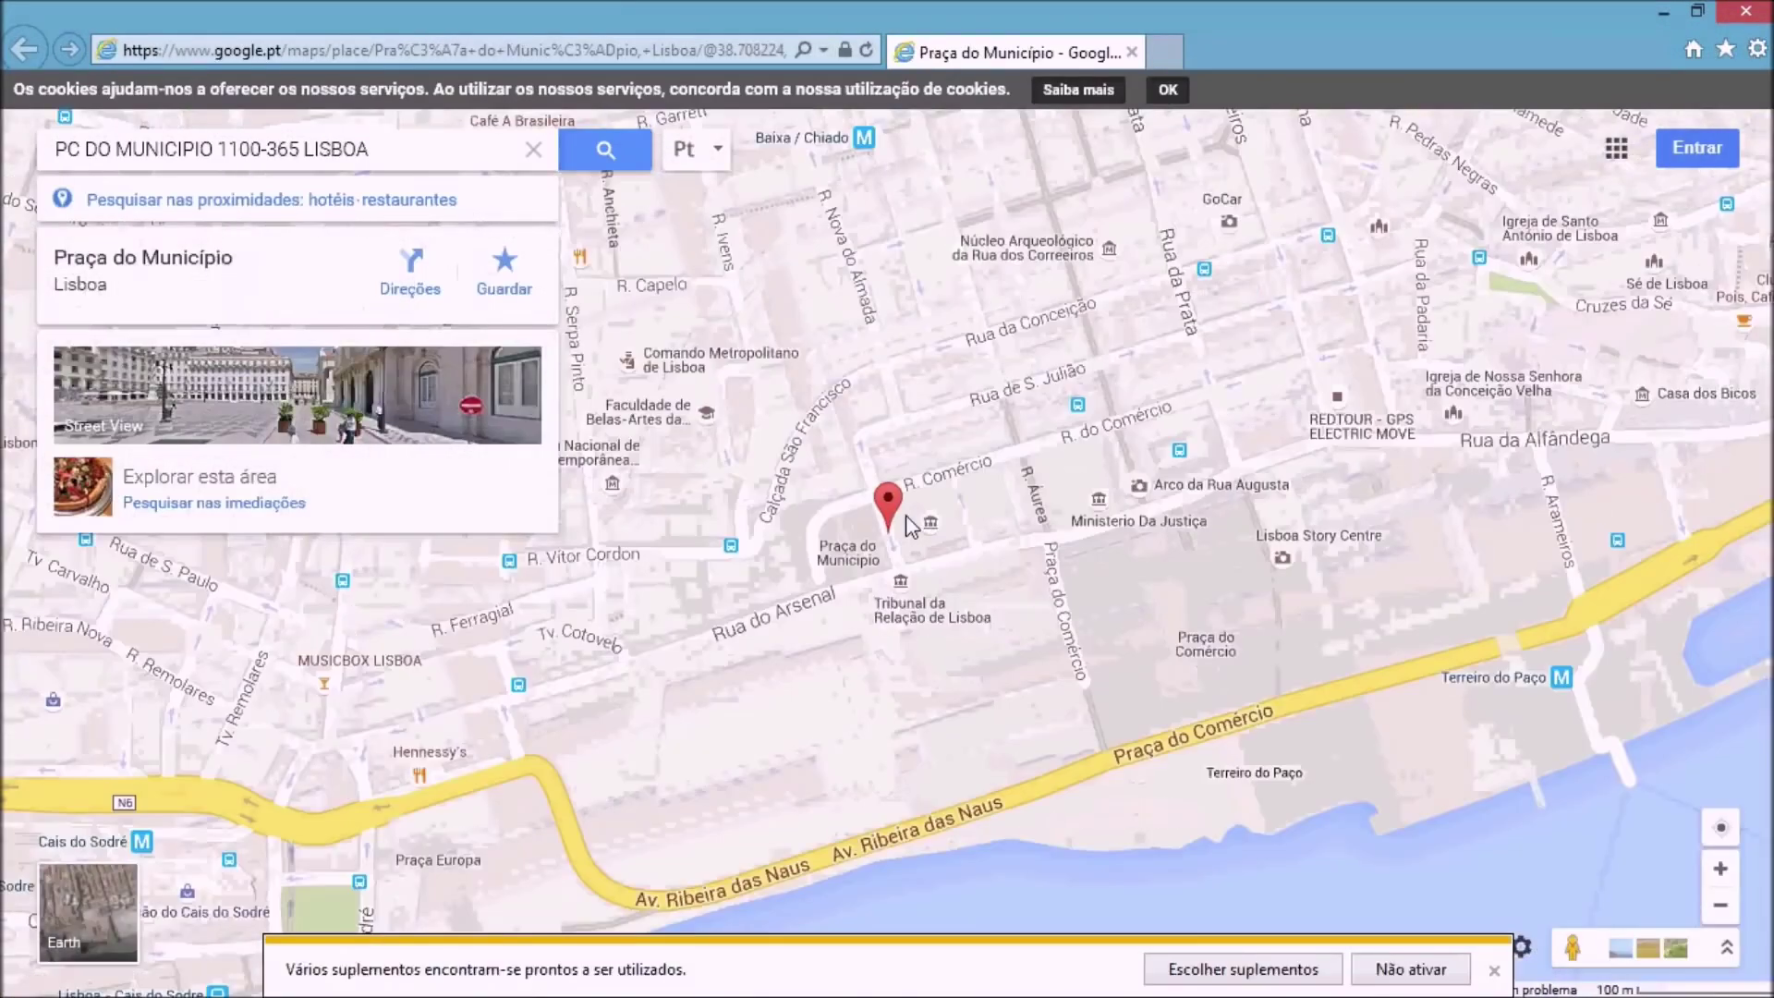
Close the Google Maps view of Praça do Município, Lisboa, returning to the client form.
left_click(1132, 51)
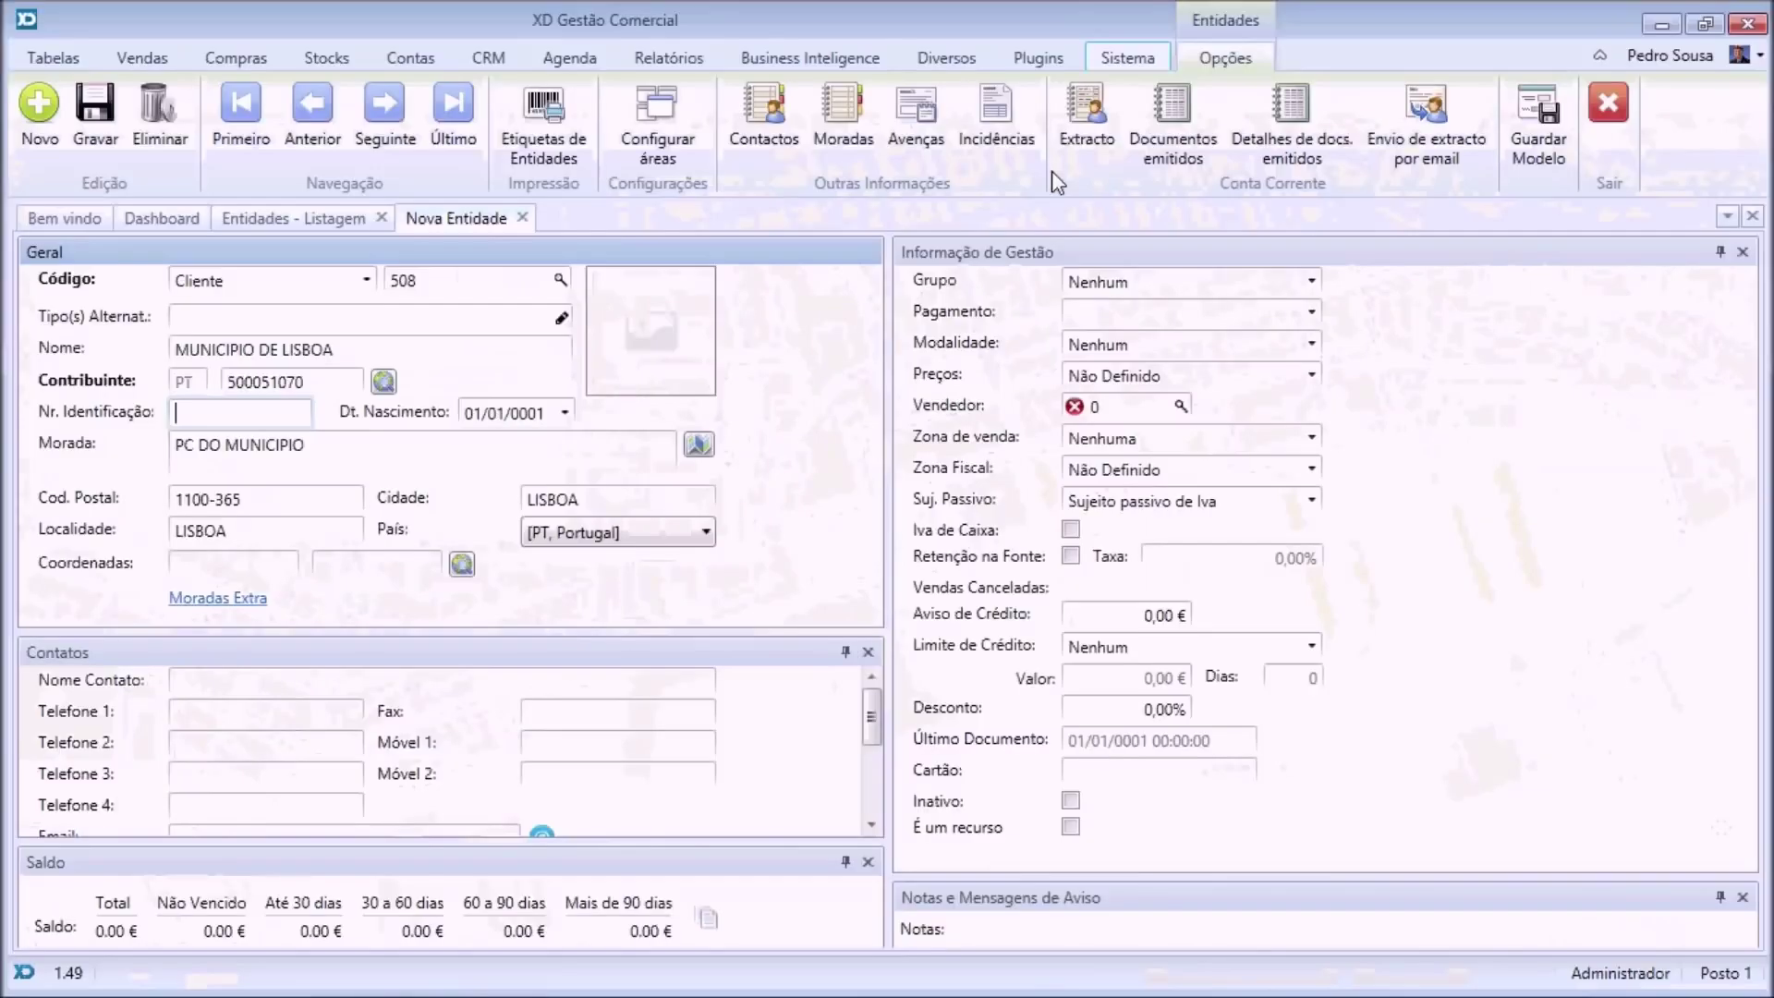
Set coordinates 38.7082842, -9.1393605, save MUNICIPIO DE LISBOA, and open its Moradas Extra.
left_click(462, 565)
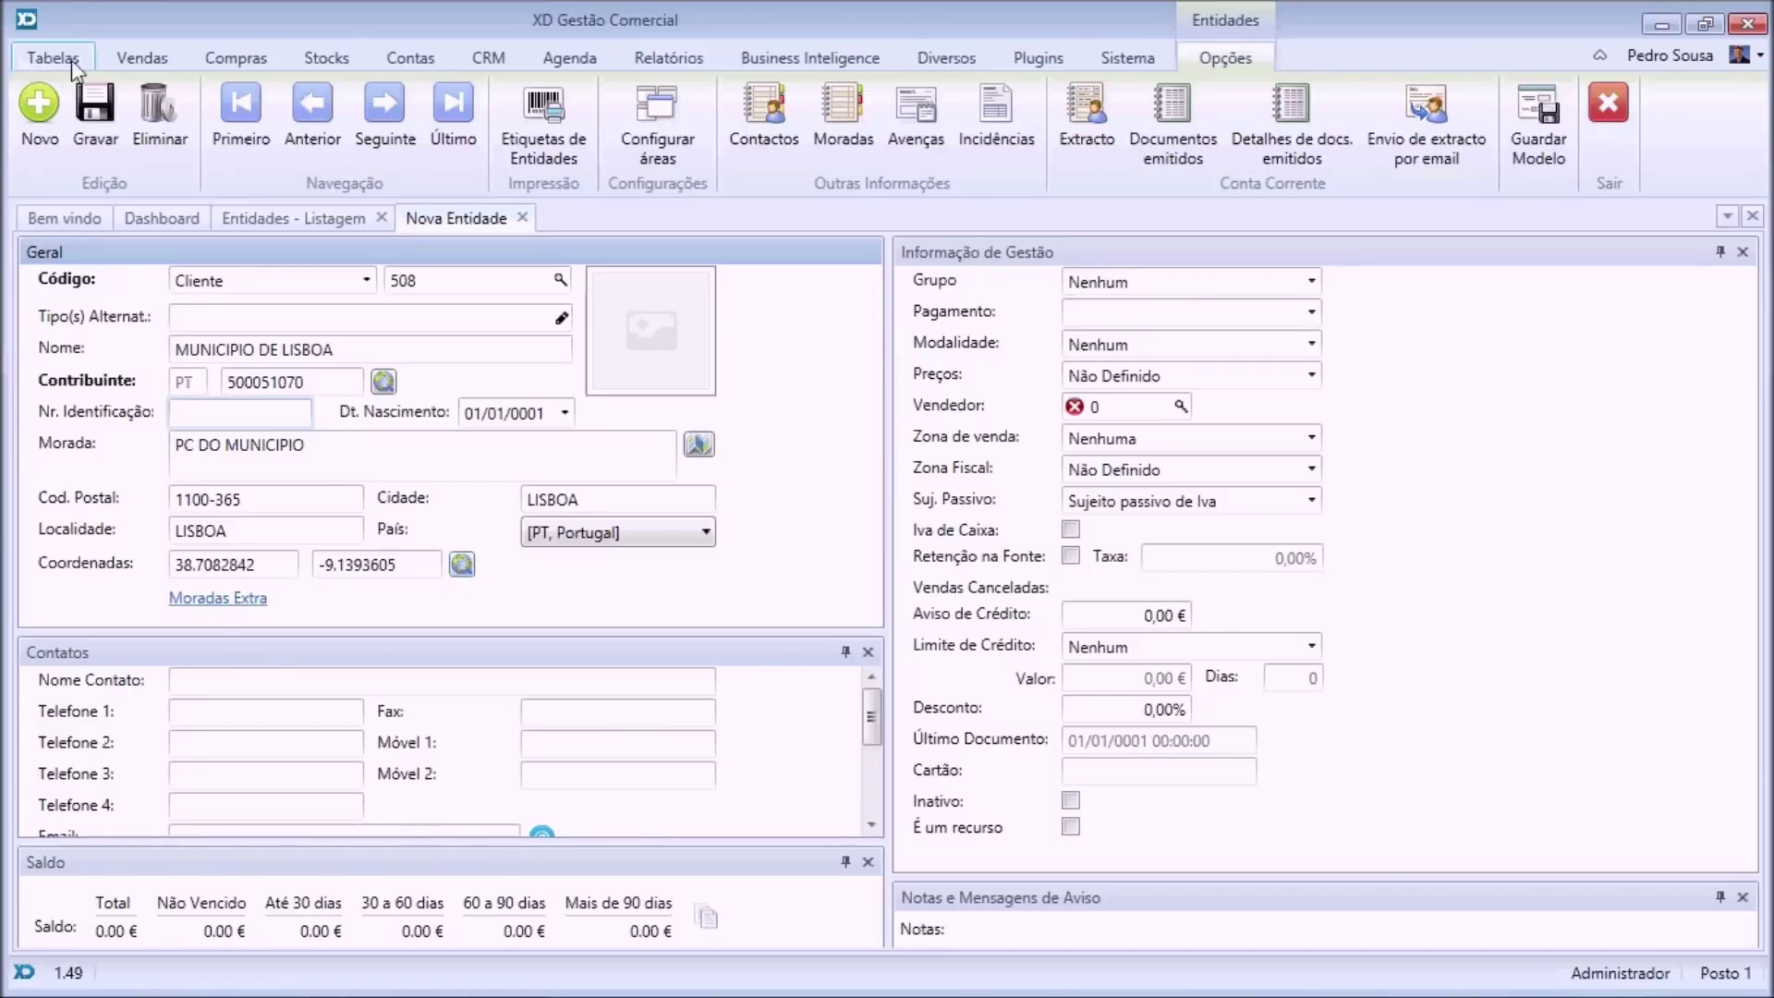
left_click(96, 104)
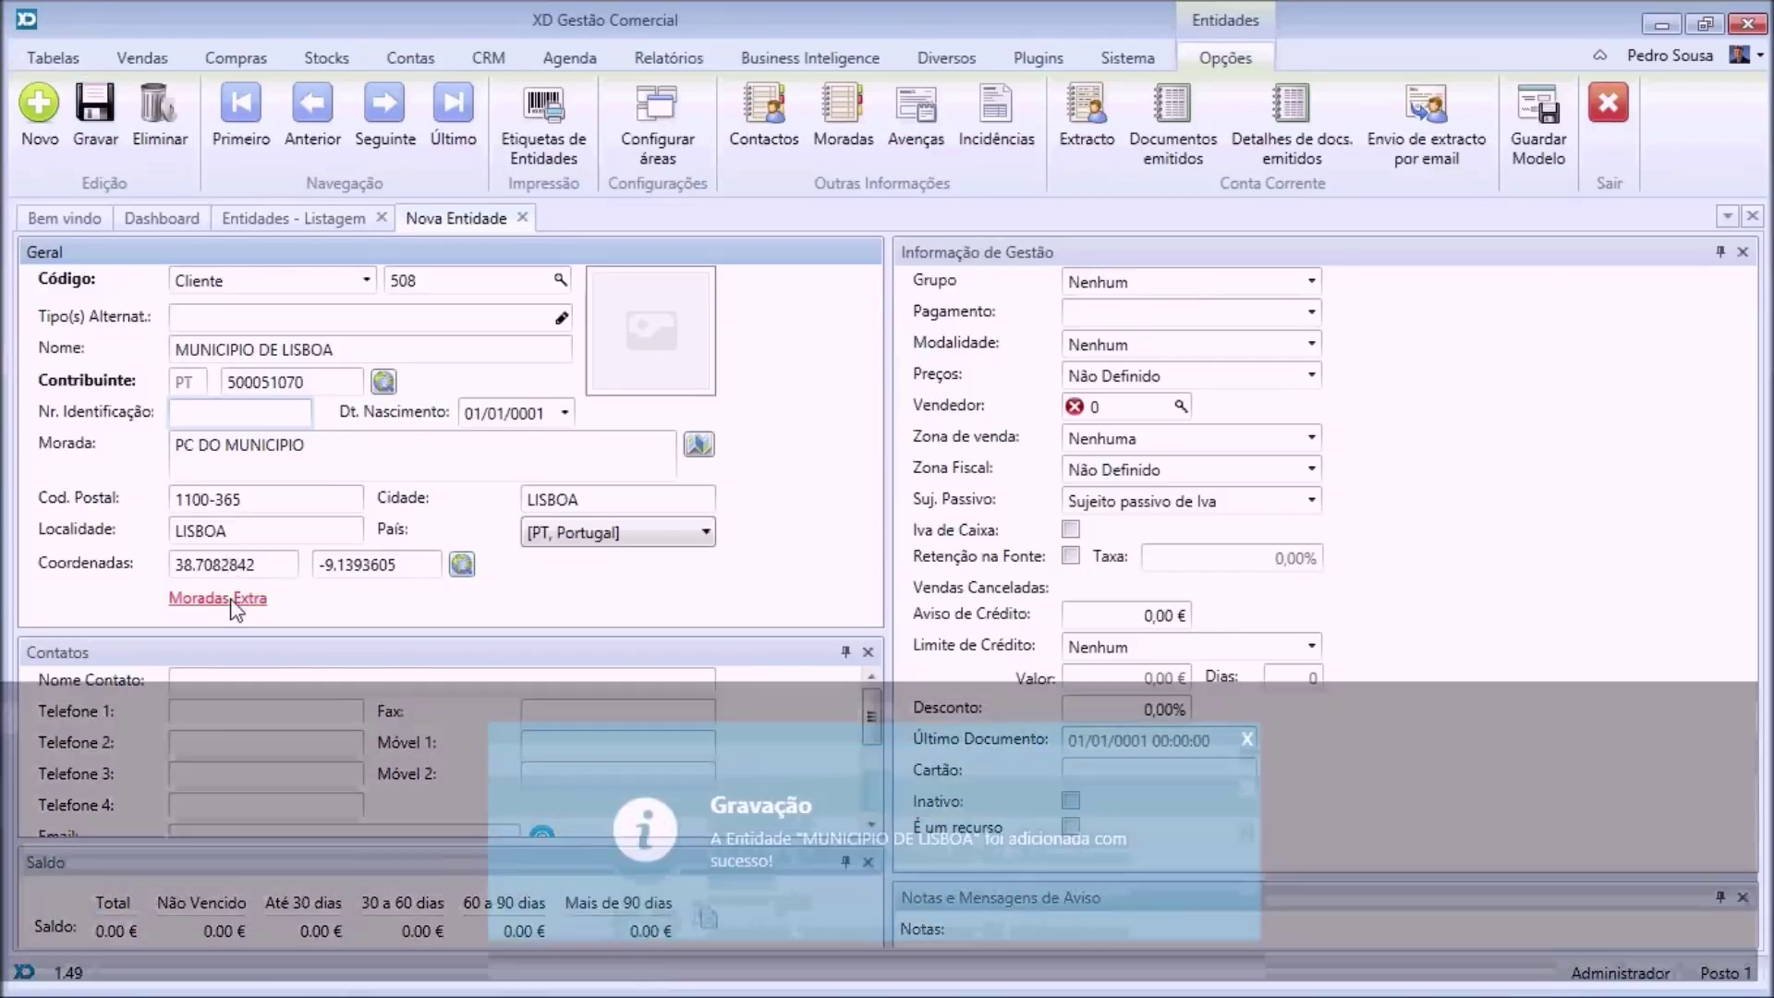
left_click(234, 598)
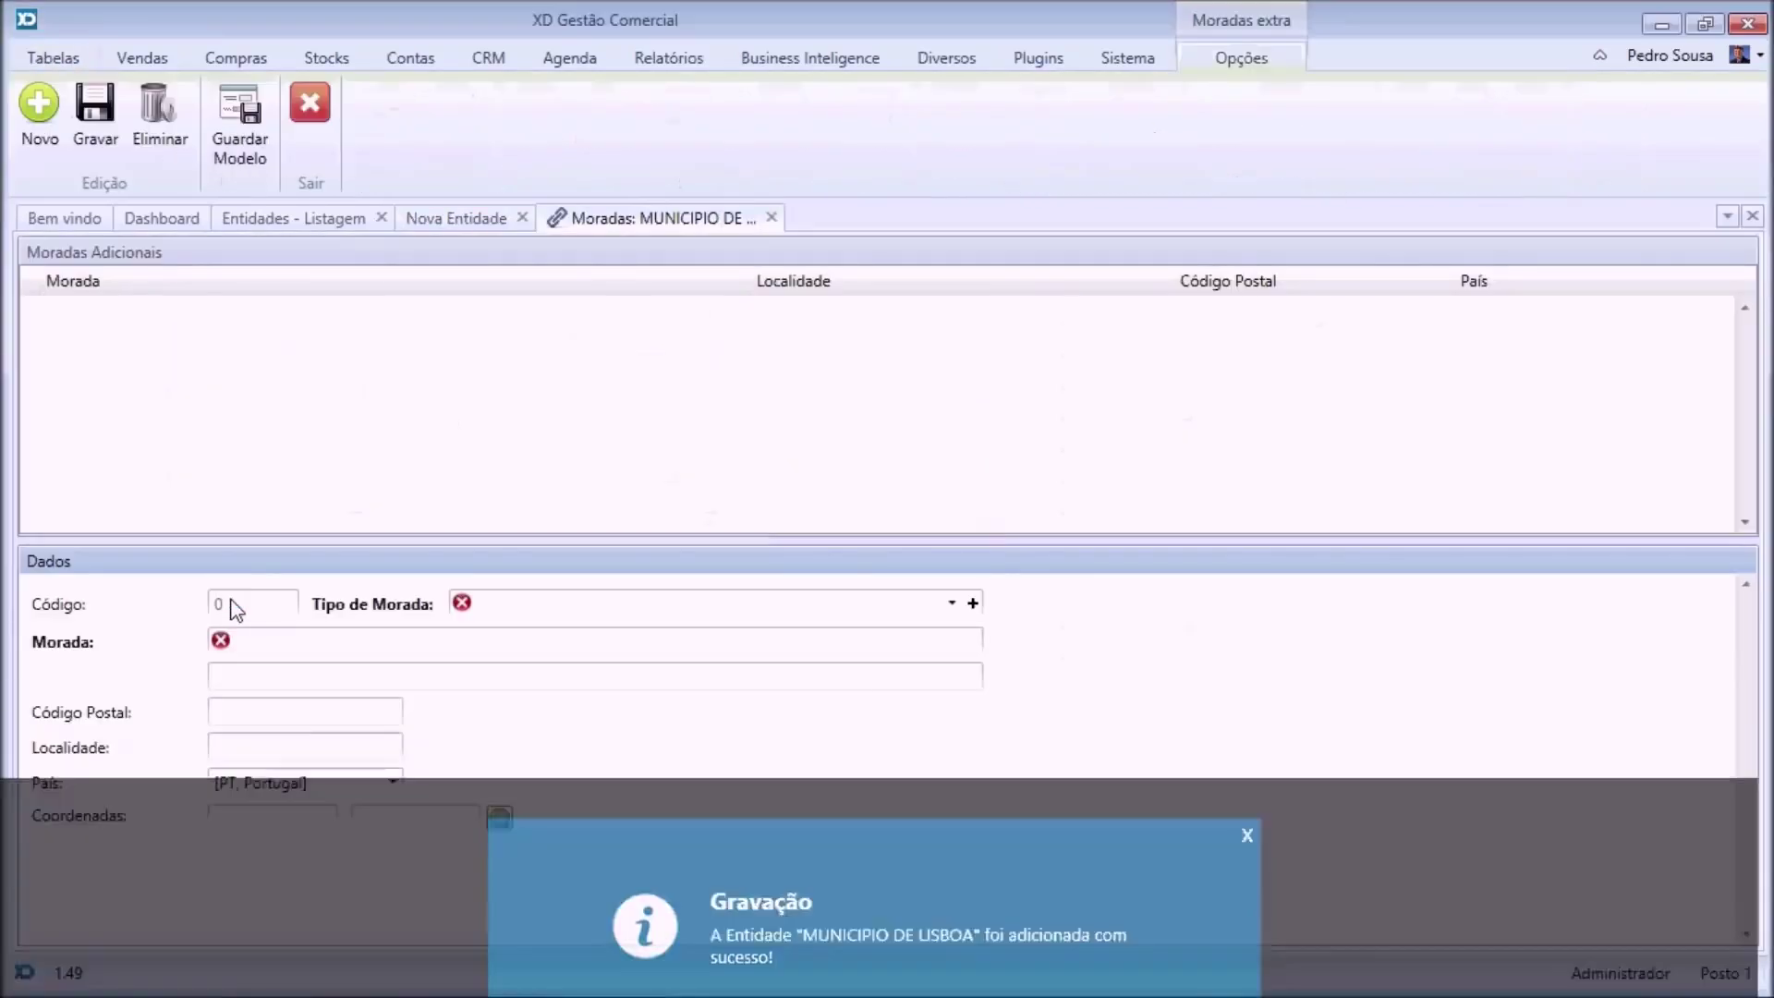
Look over the Tipo de Morada options, then exit Moradas Extra without adding an address.
left_click(952, 602)
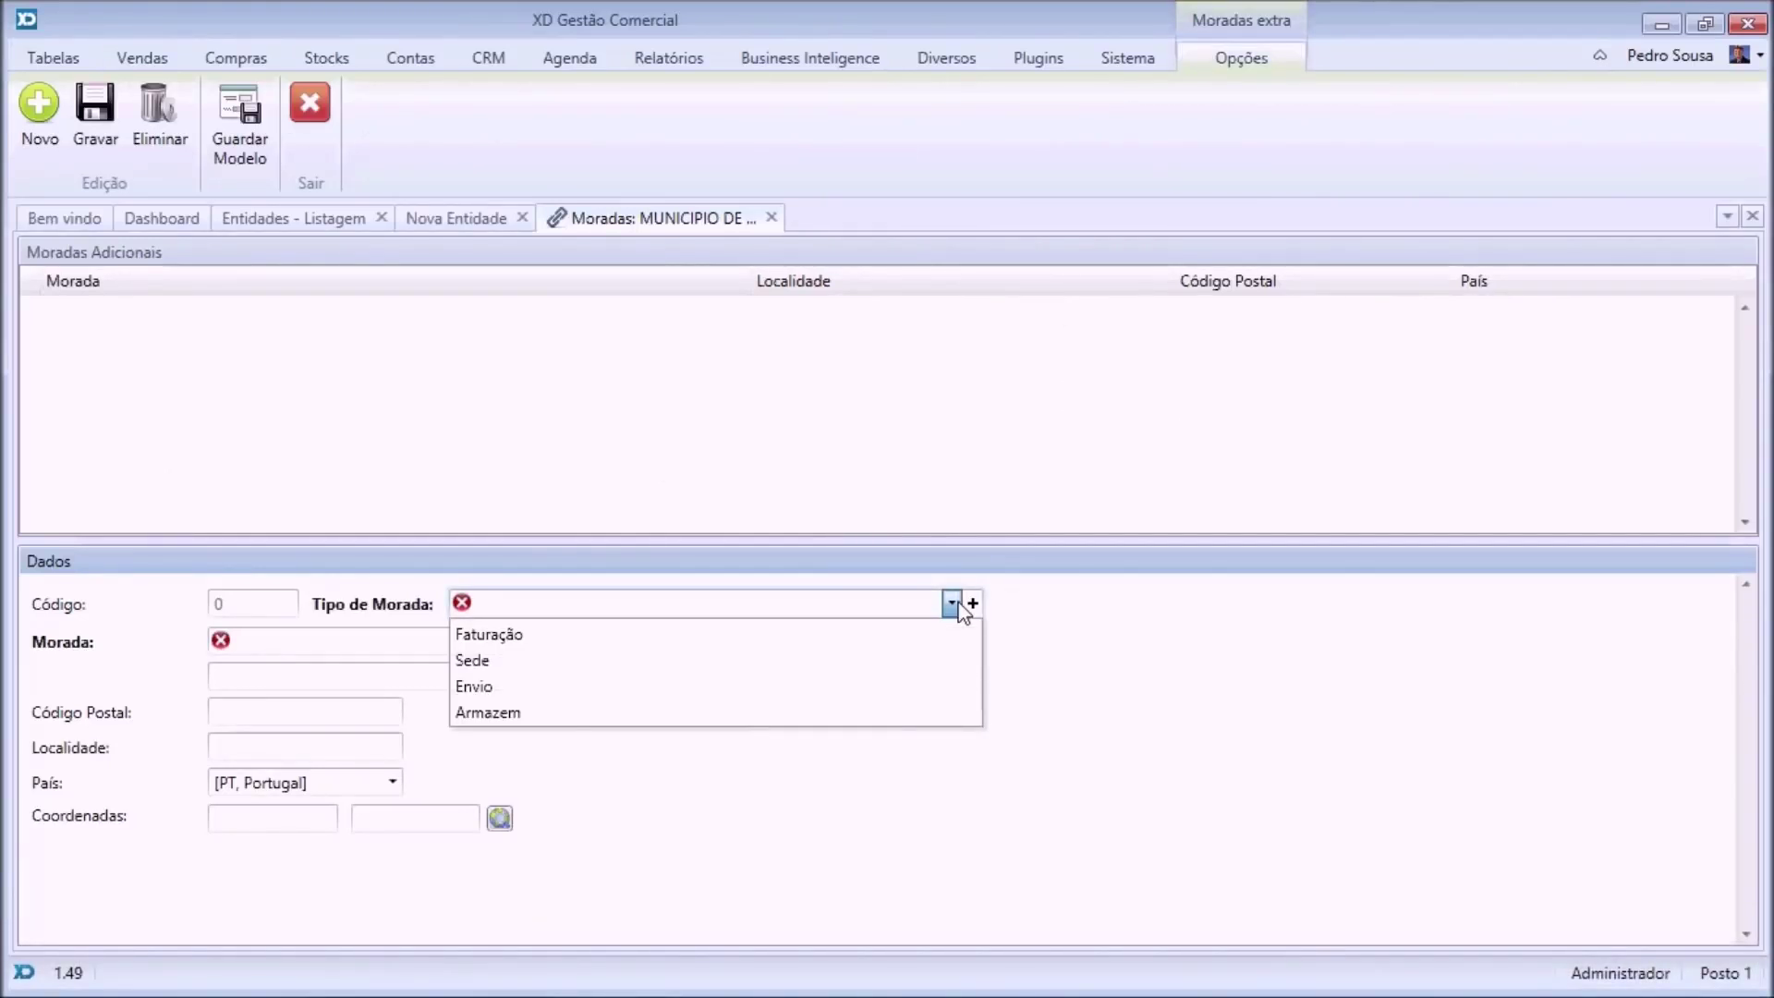
left_click(320, 109)
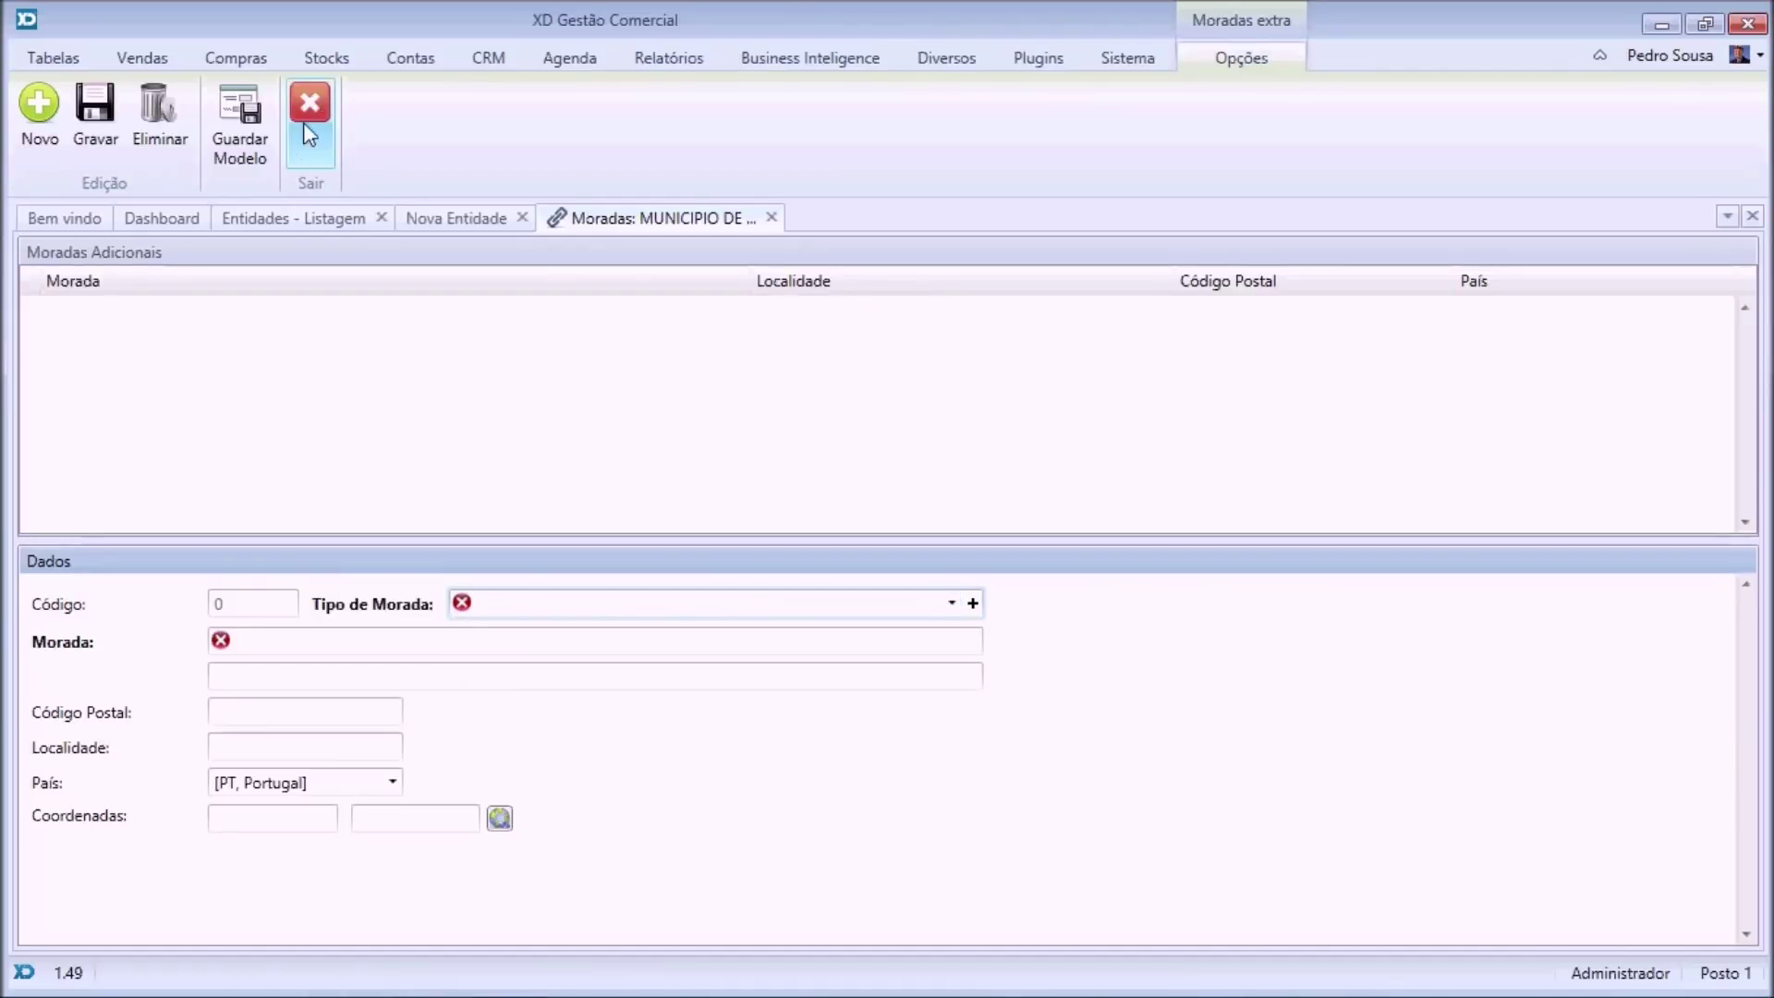
left_click(306, 122)
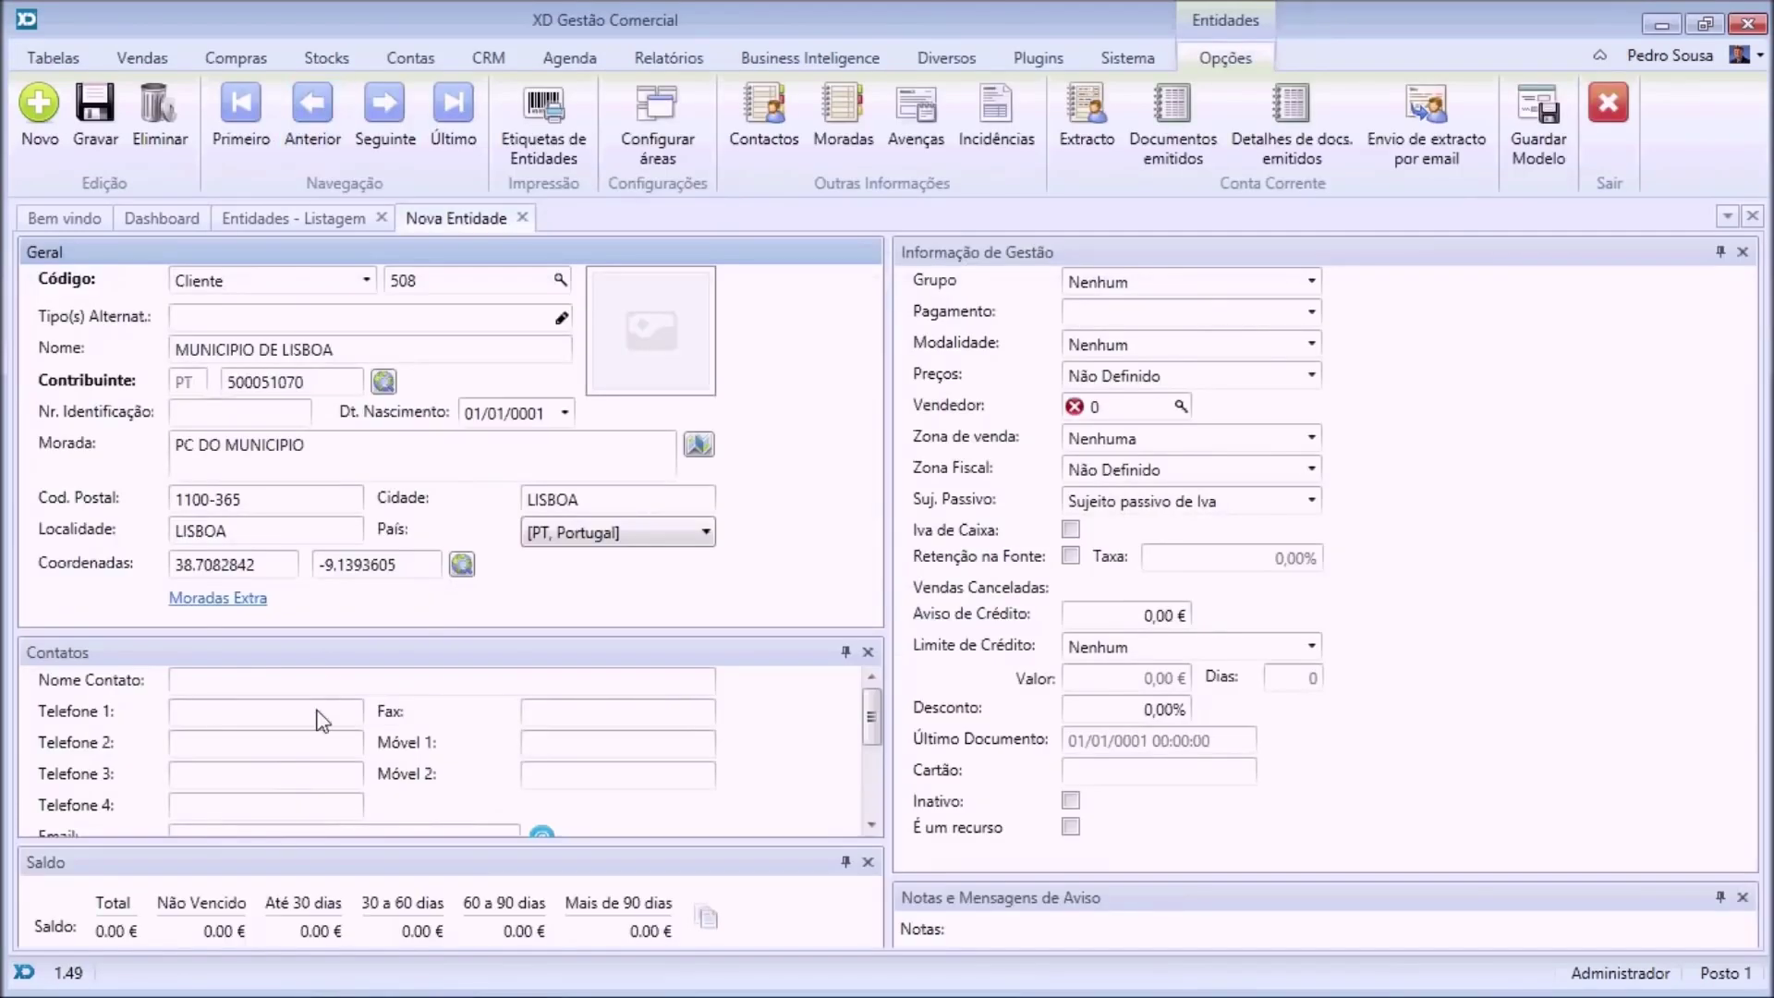
Bring up MUNICIPIO DE LISBOA's Contactos screen, which lists no additional contacts yet.
mouse_move(871, 714)
left_mouse_down()
mouse_move(874, 765)
mouse_move(869, 708)
mouse_move(870, 726)
left_mouse_up()
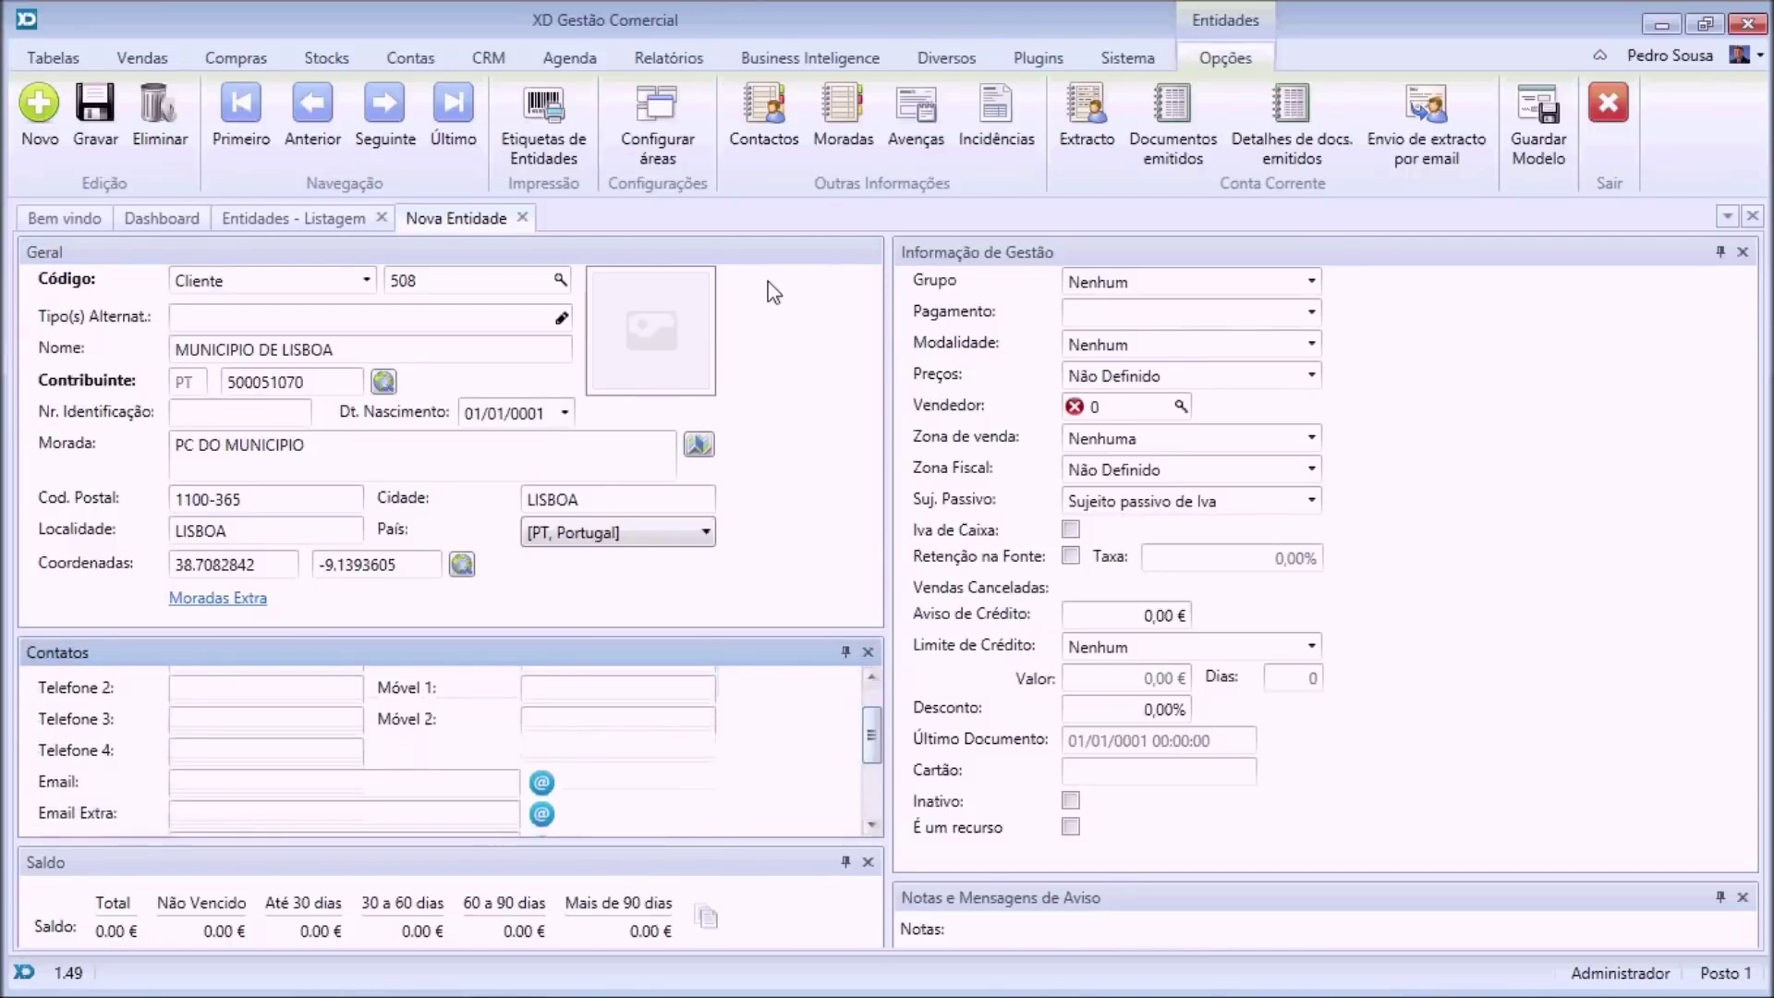
left_click(756, 113)
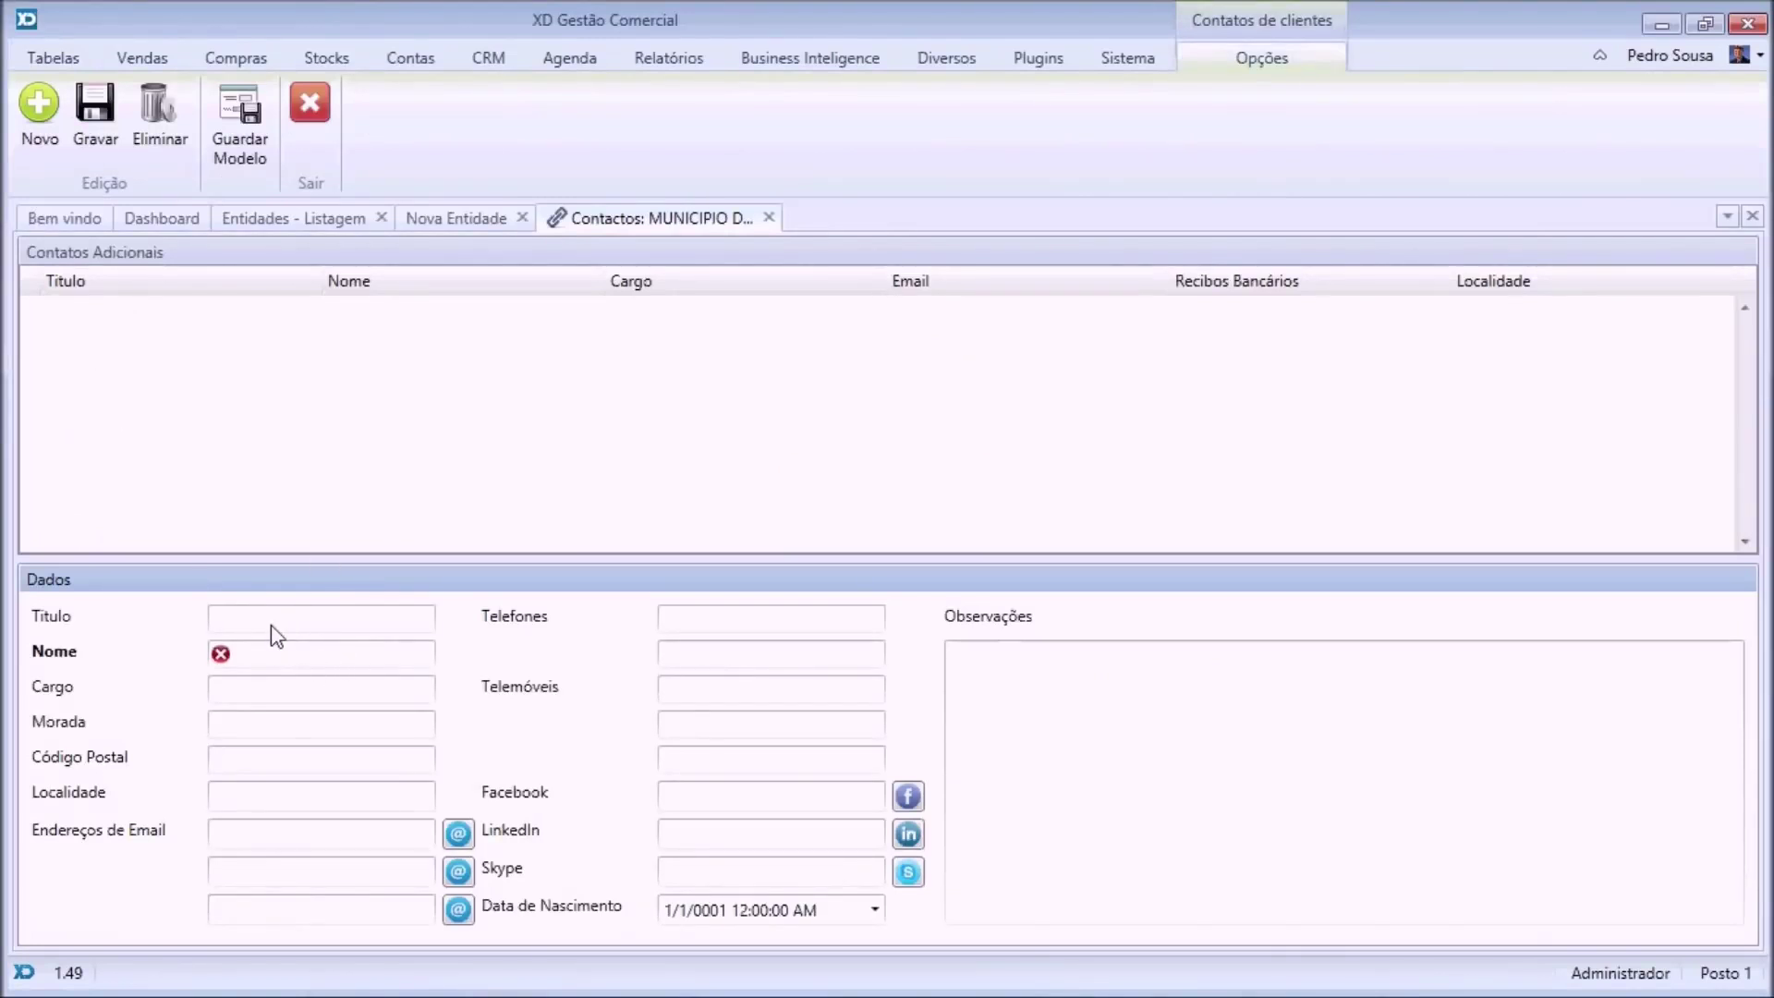
Save a contact titled Sr with job CEO, the contact's name and phone number, then return to the client.
left_click(273, 629)
type("Sr")
key("Tab")
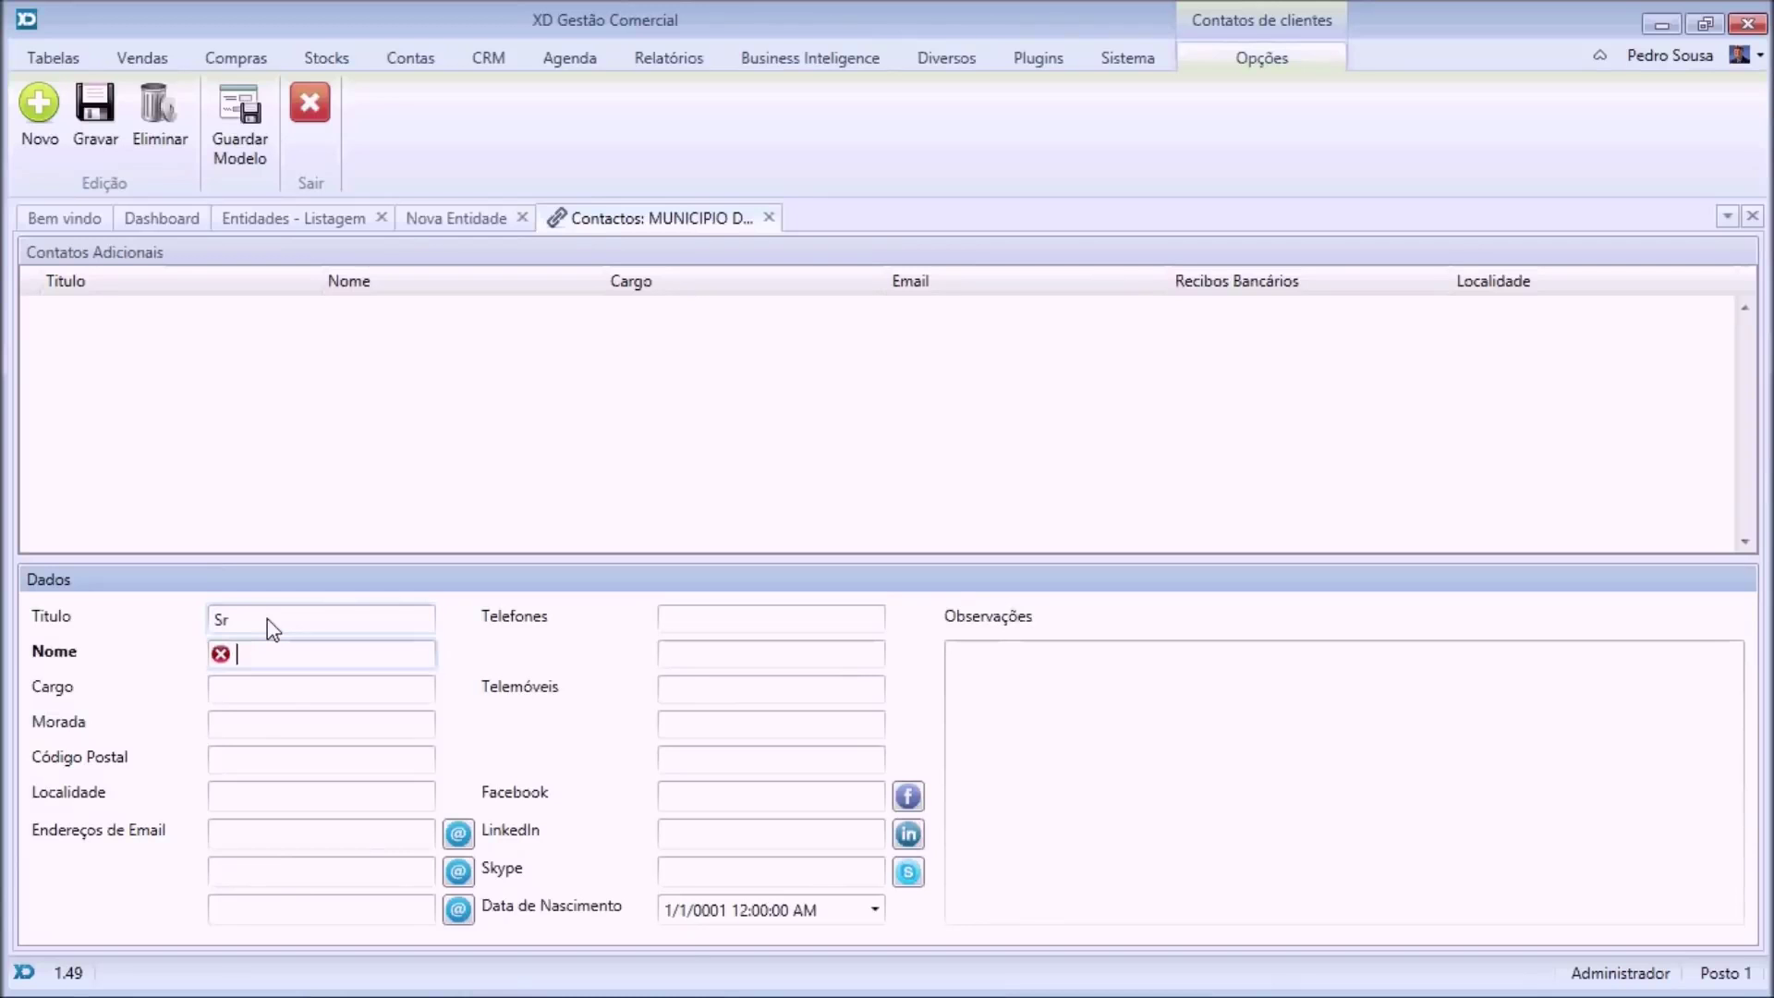
type("João")
key("Tab")
type("CEO")
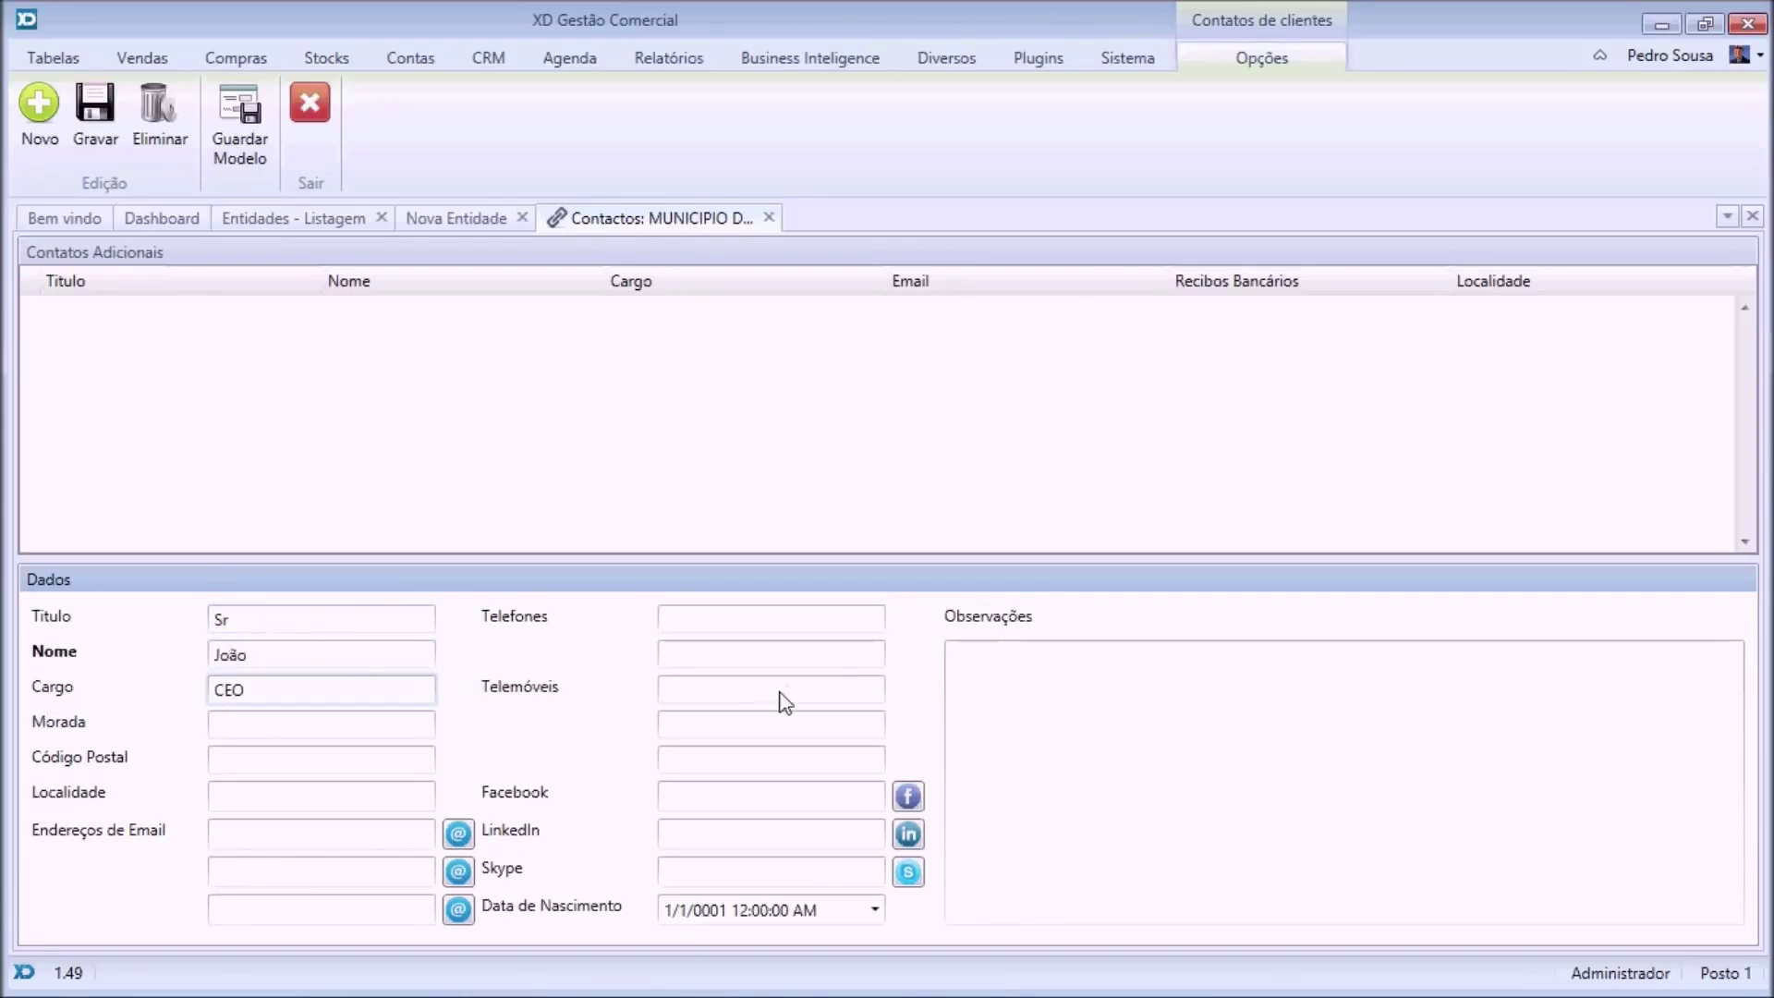
left_click(774, 628)
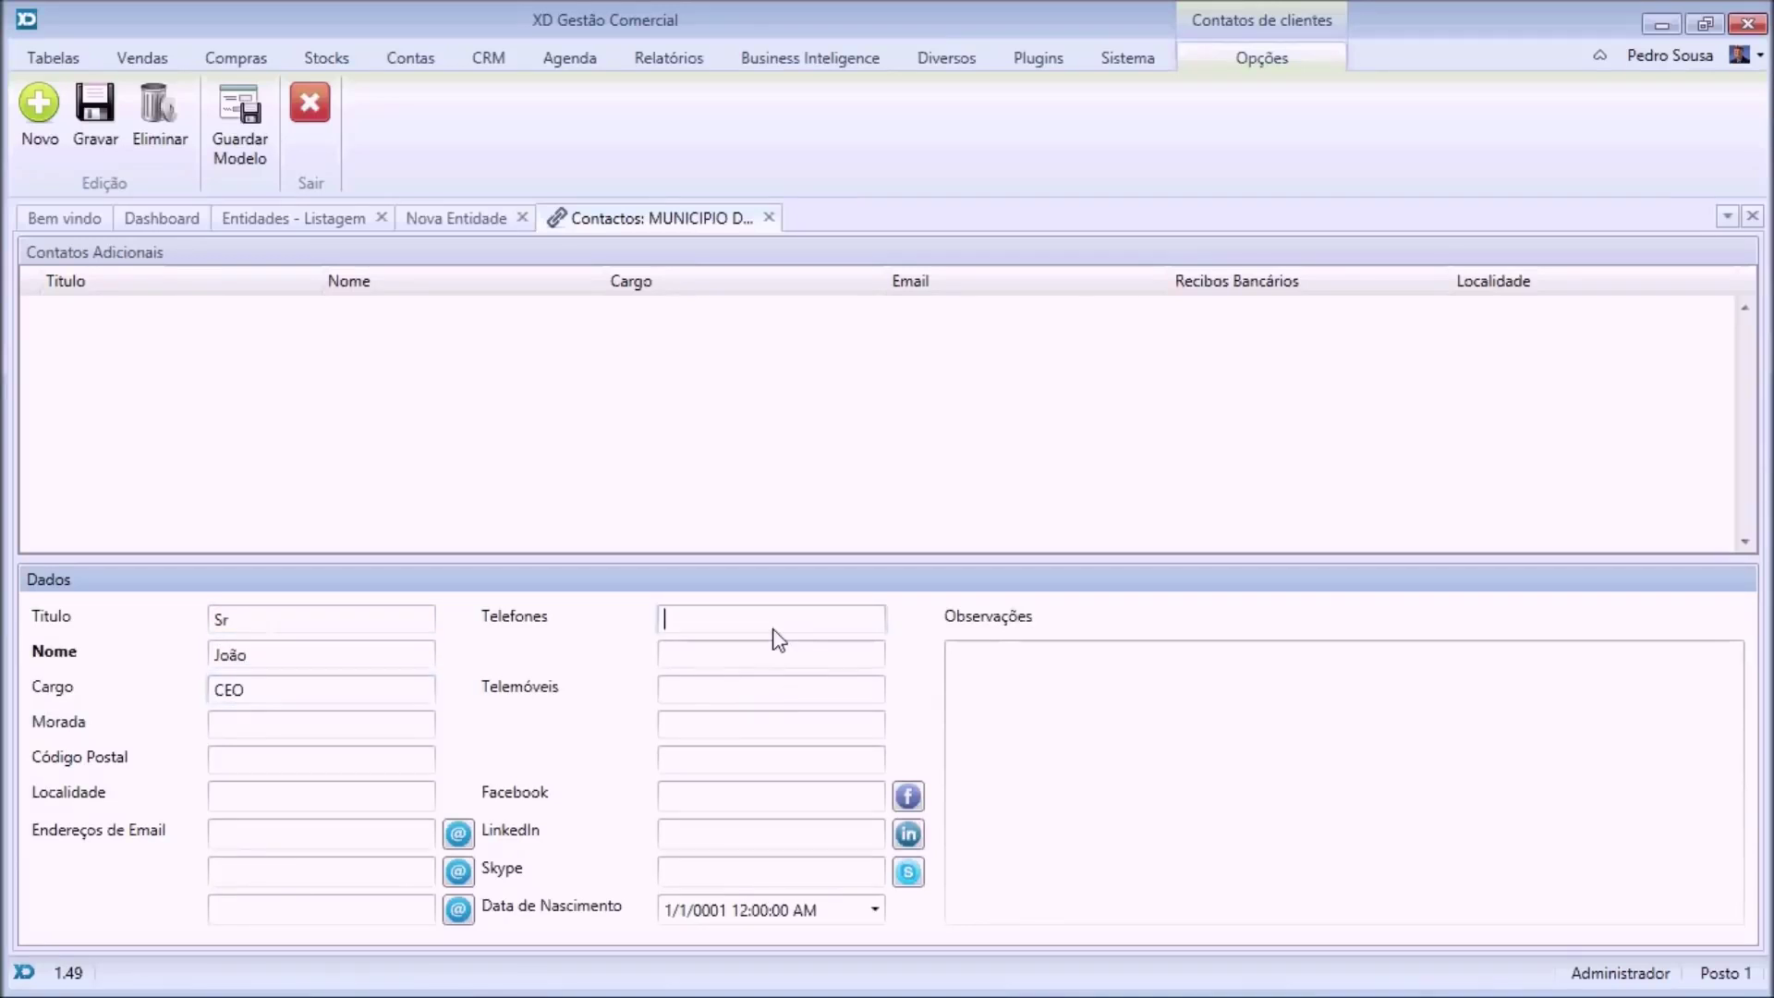
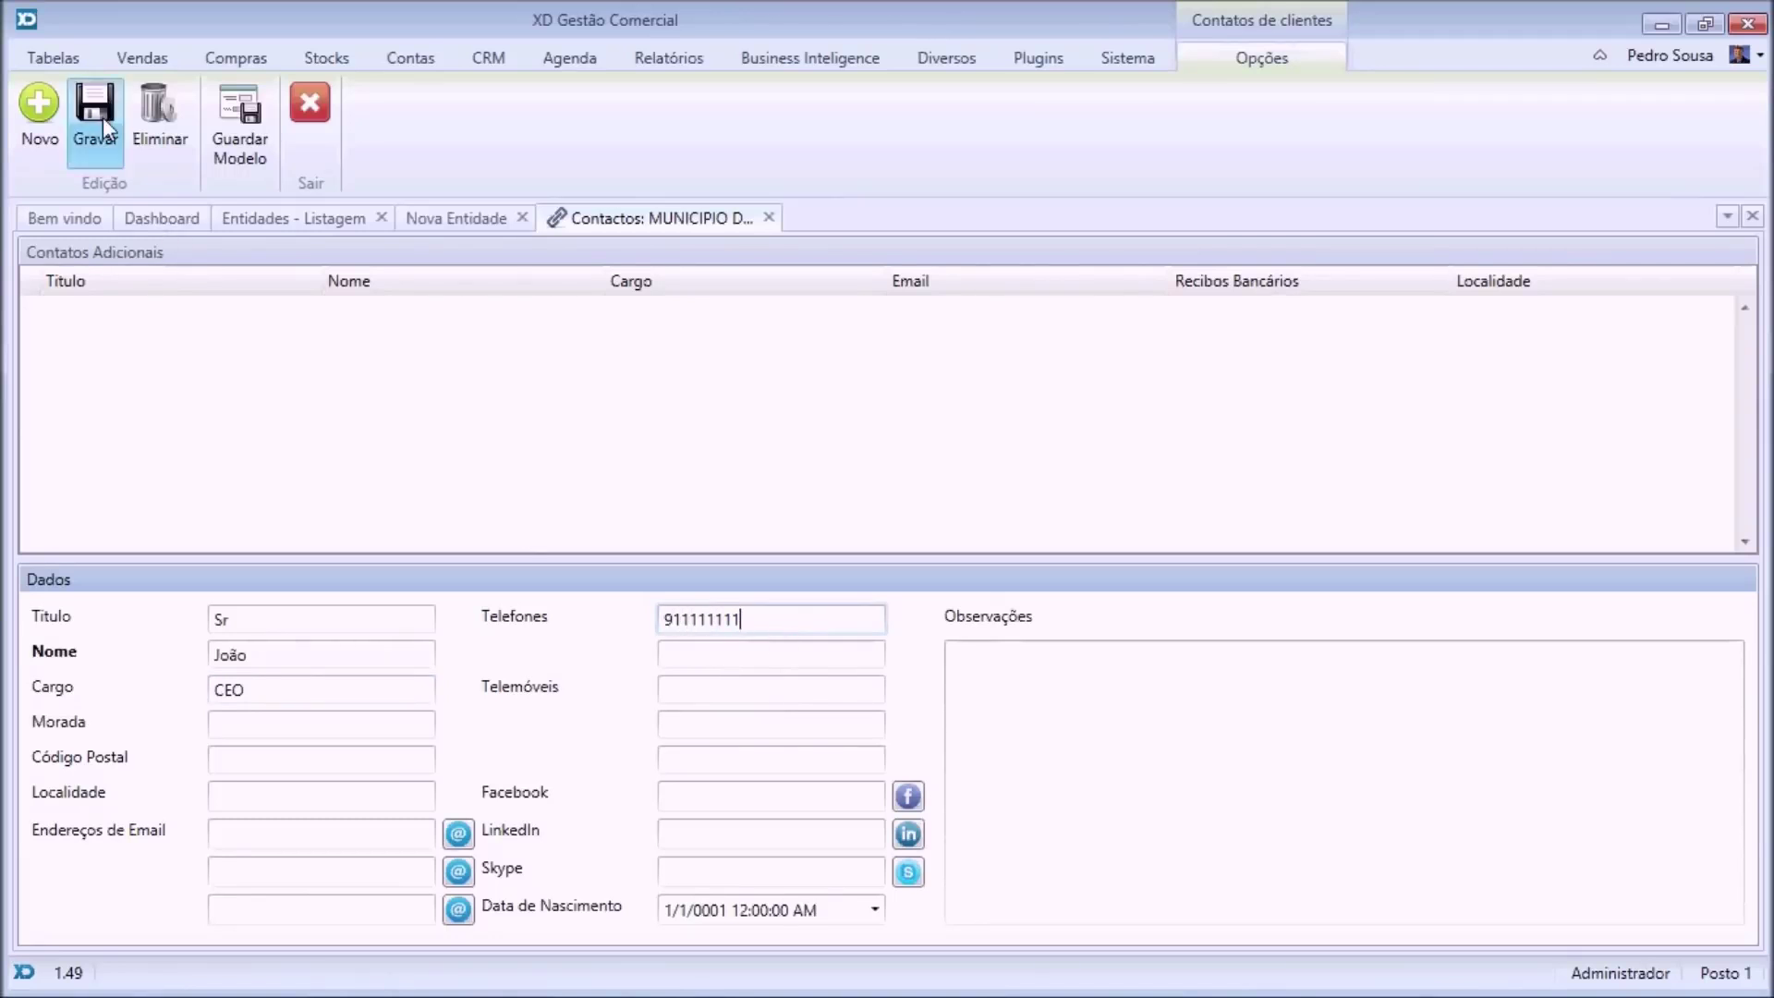
left_click(102, 118)
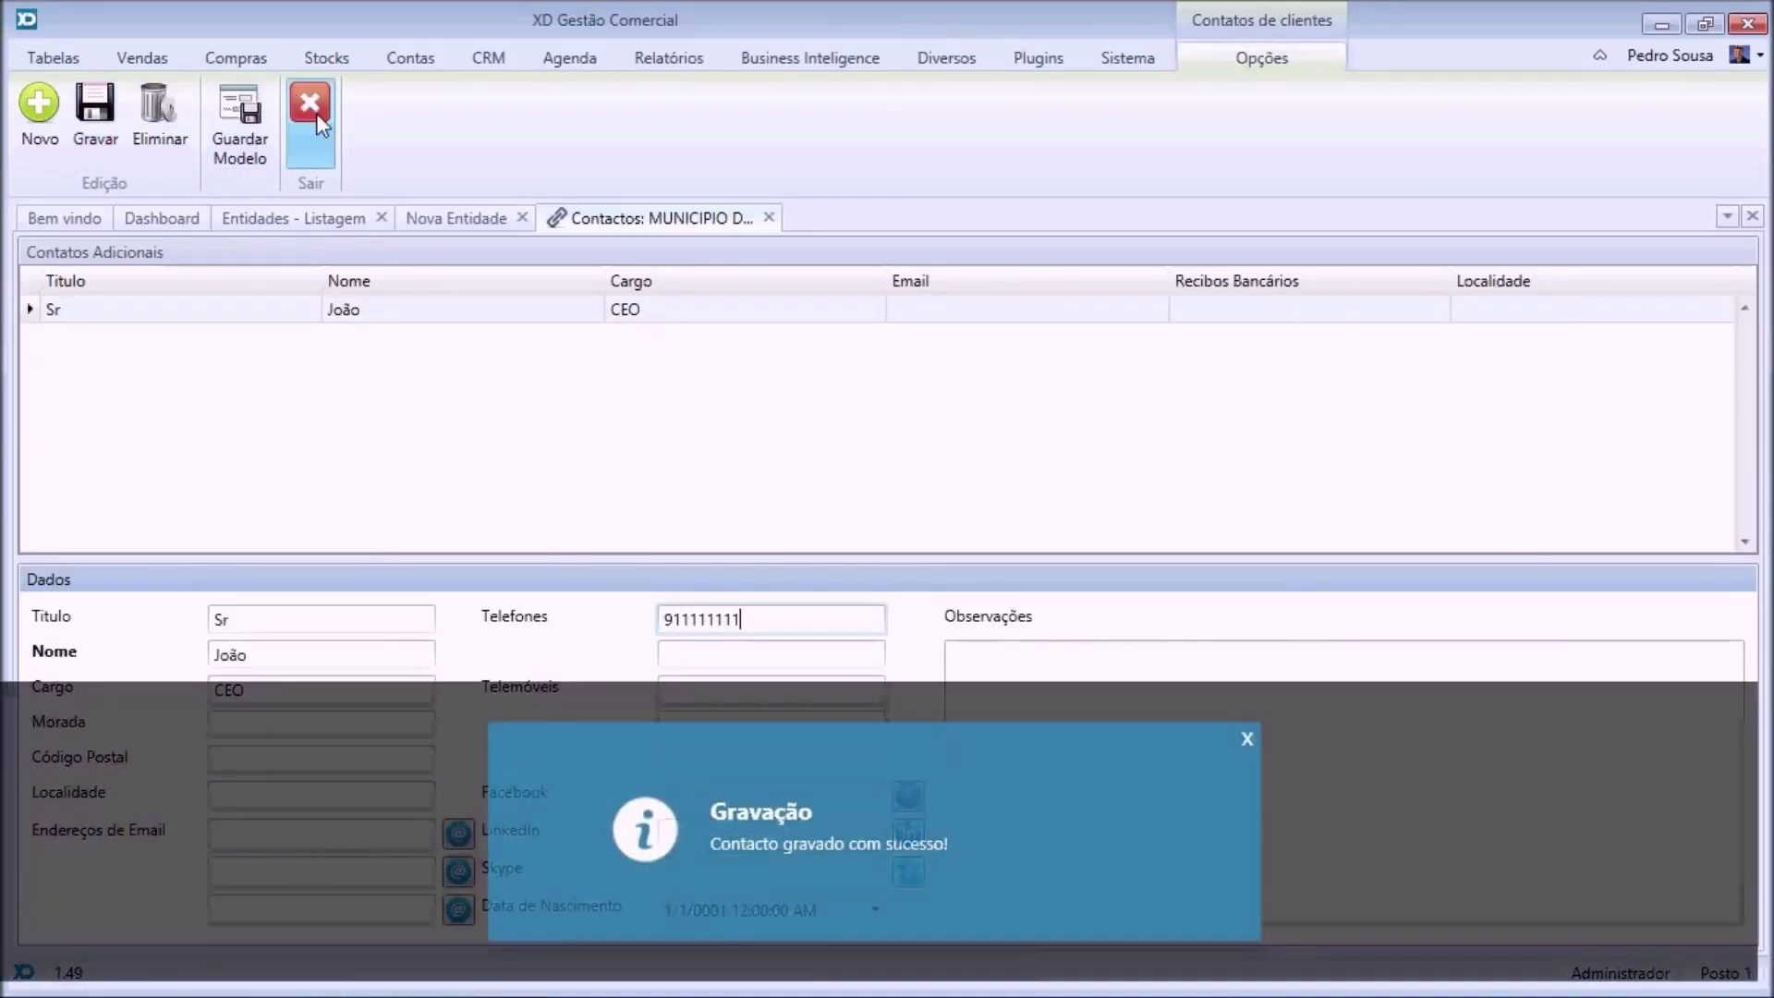
left_click(312, 110)
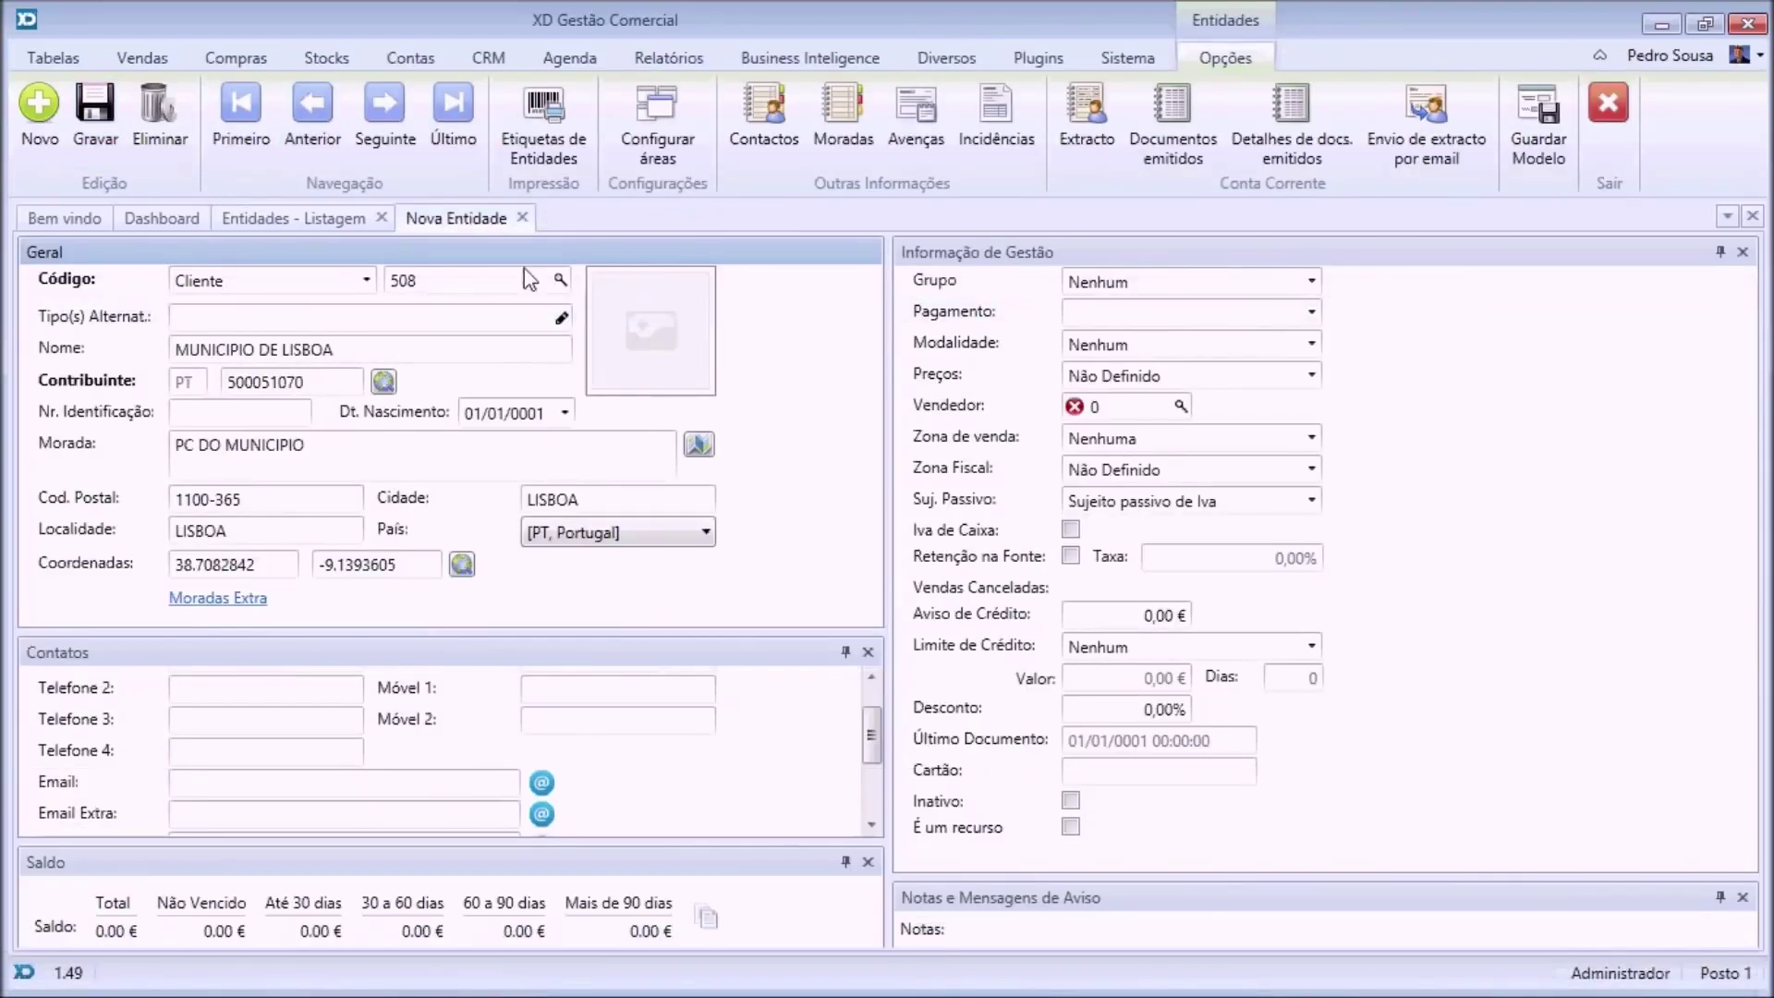
Close the client form without saving, browse all clients on the entity map, then close the map.
left_click(523, 219)
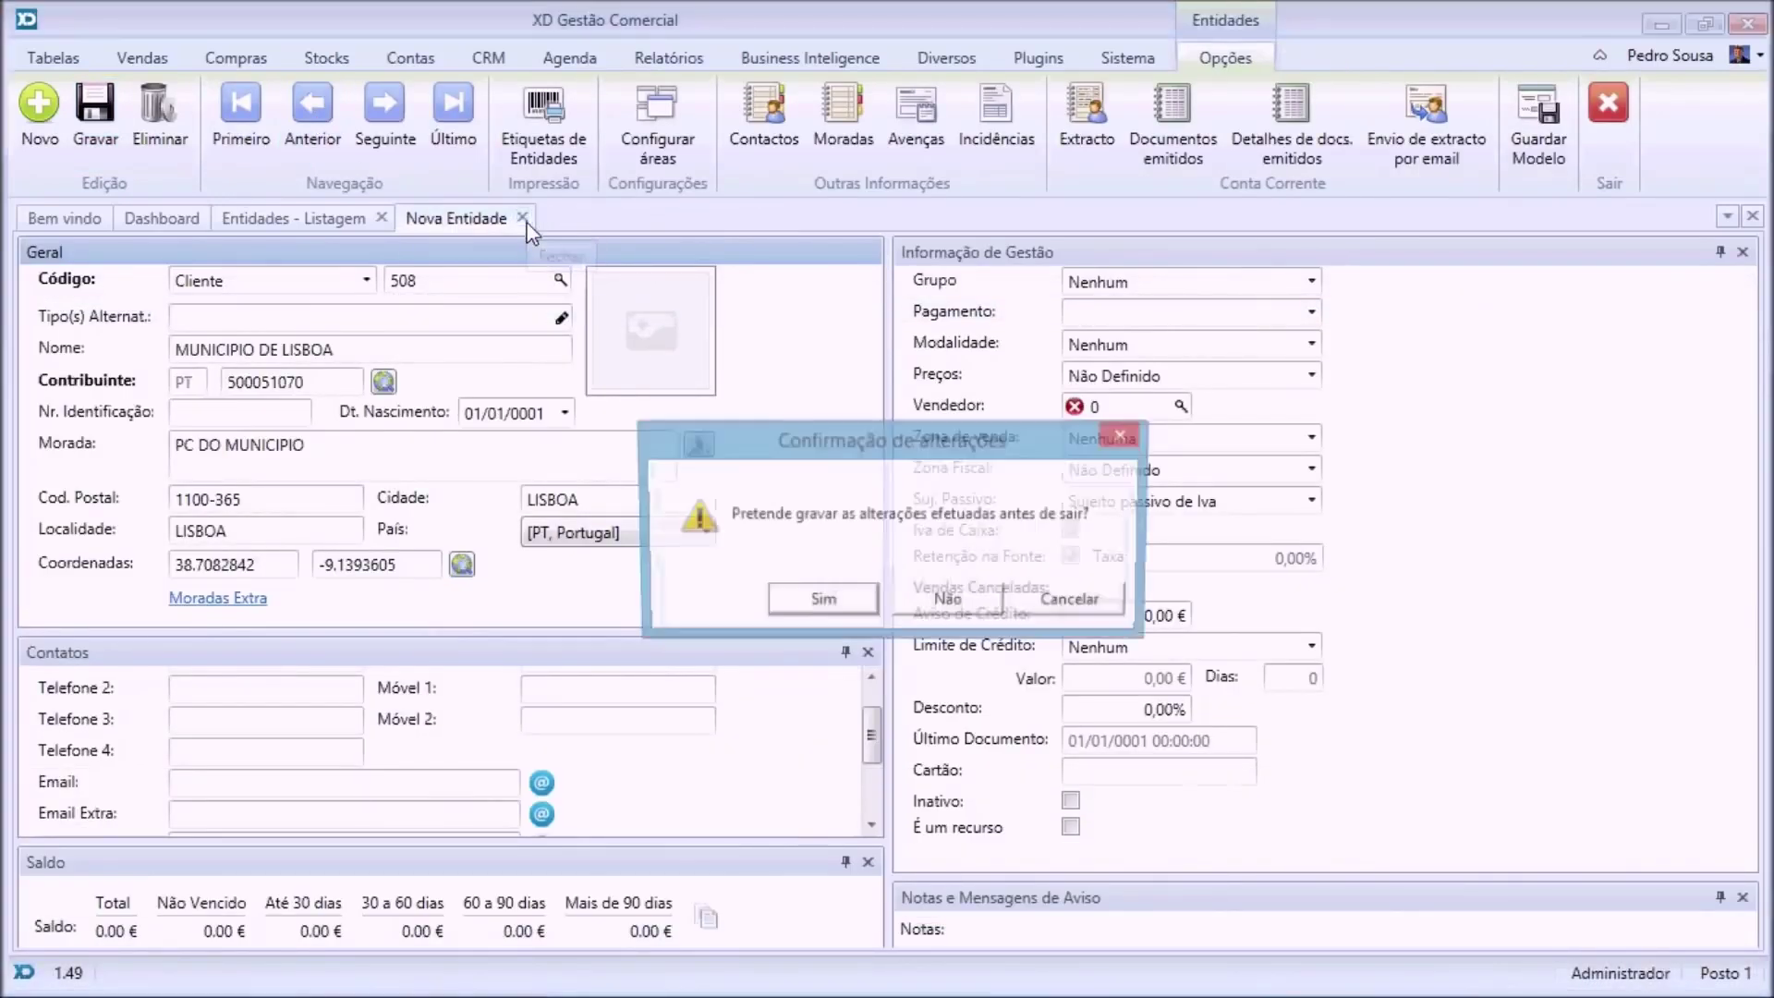
left_click(951, 603)
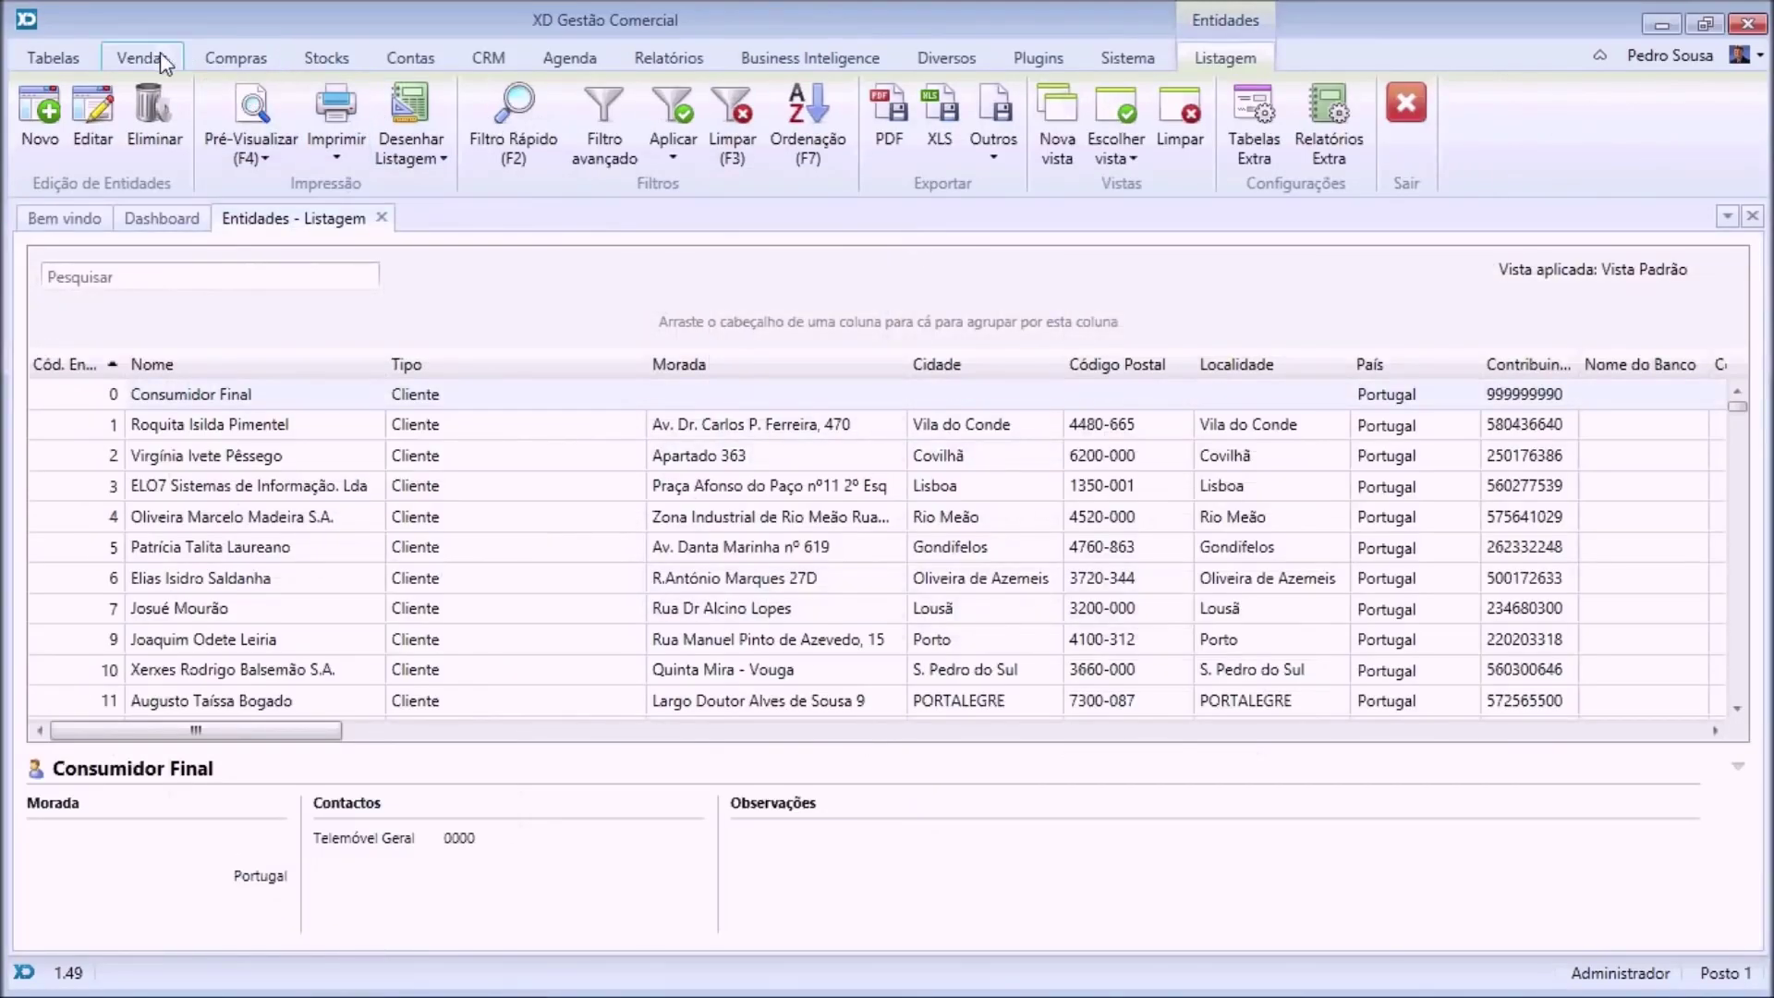
left_click(665, 57)
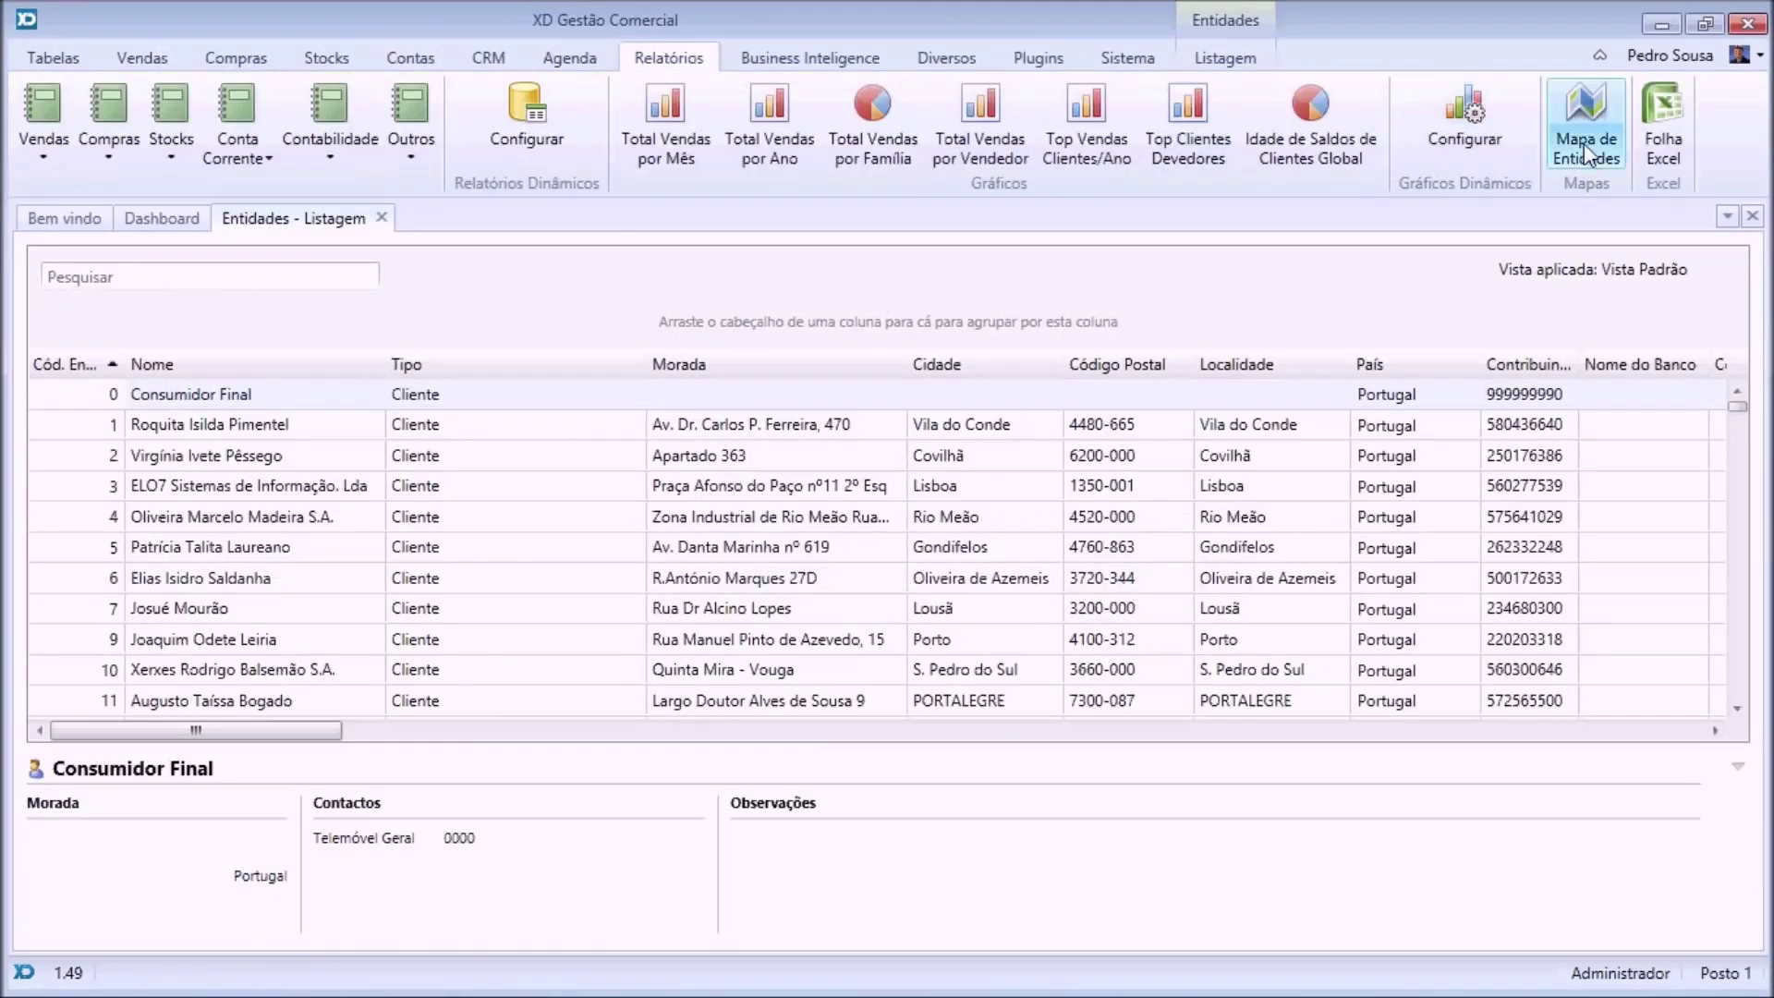
left_click(1585, 144)
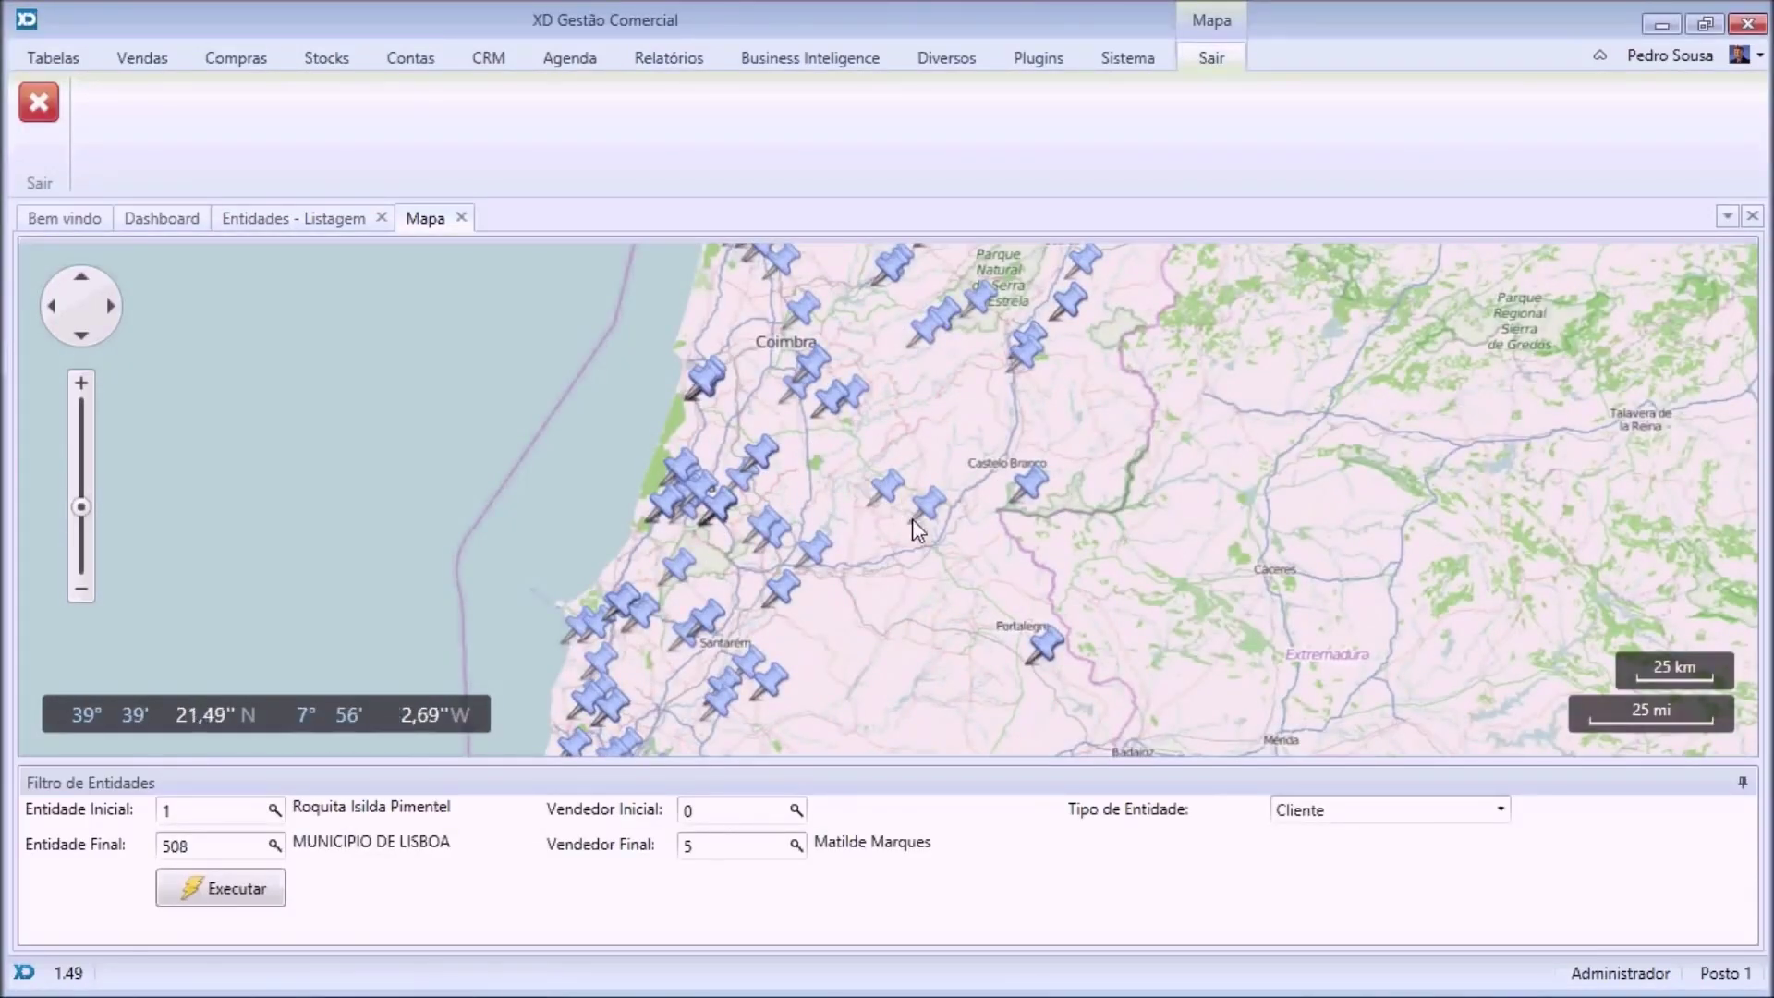
scroll(930, 507, "up", 1)
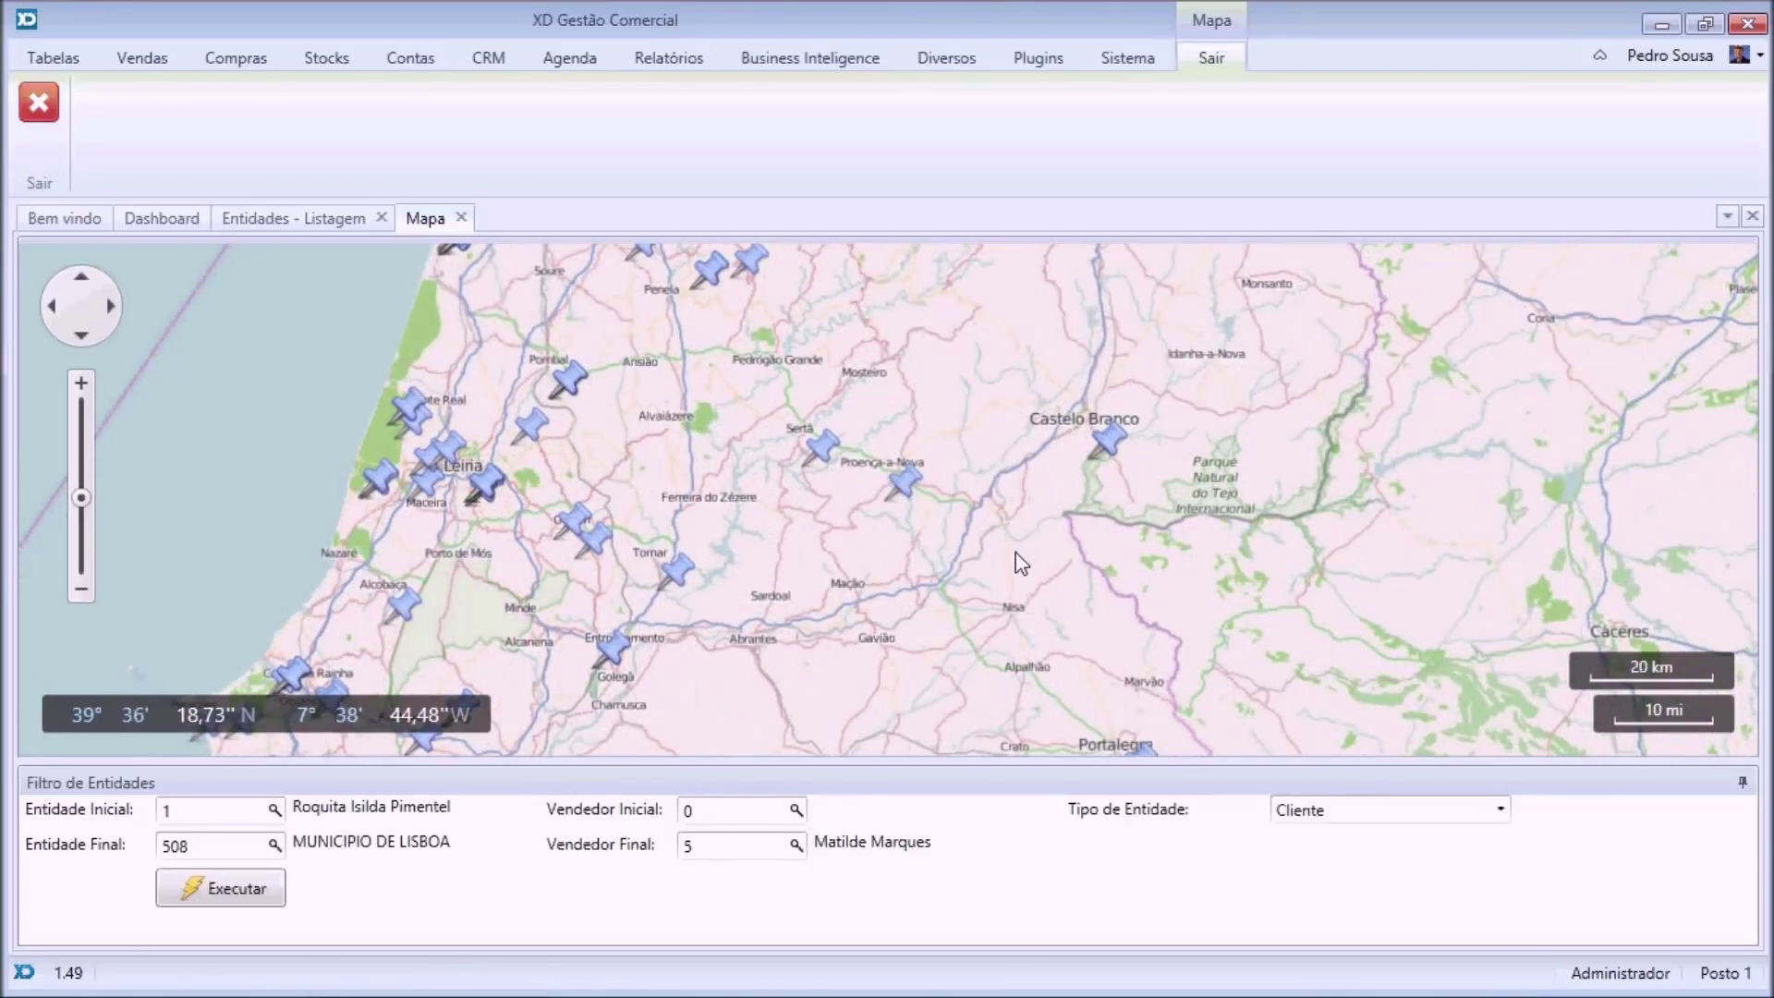
left_click_drag(1022, 558, 935, 324)
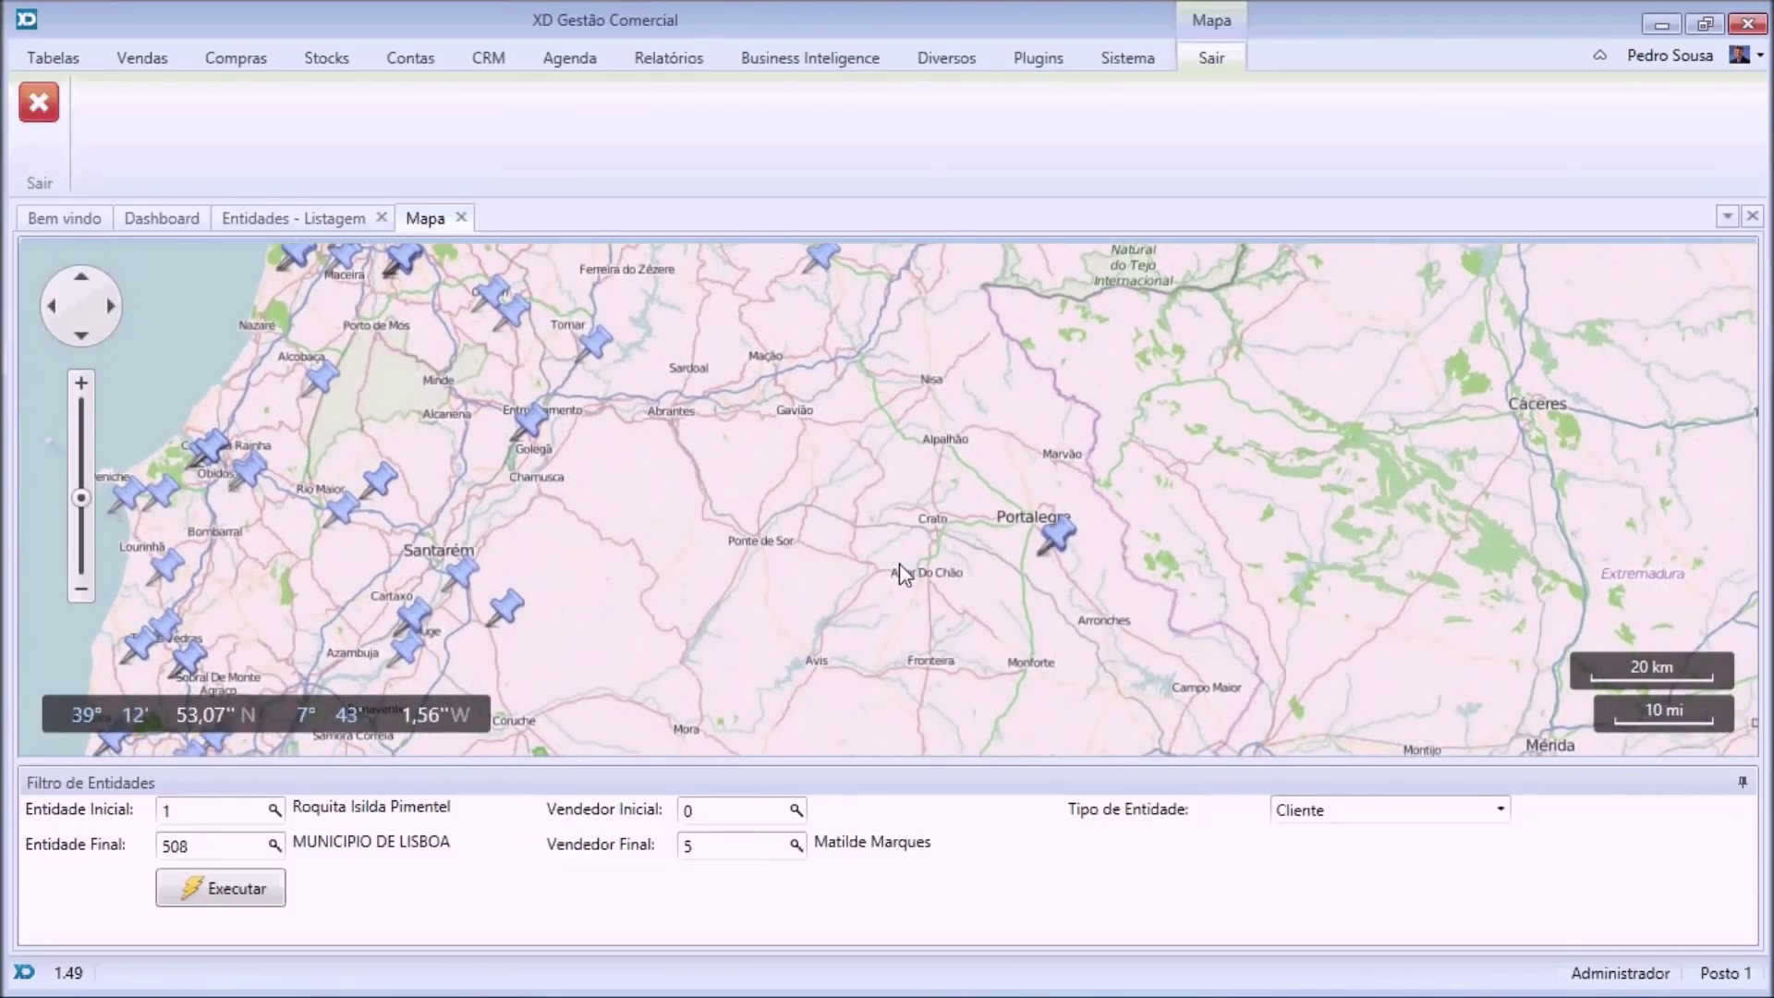
left_click_drag(804, 590, 811, 536)
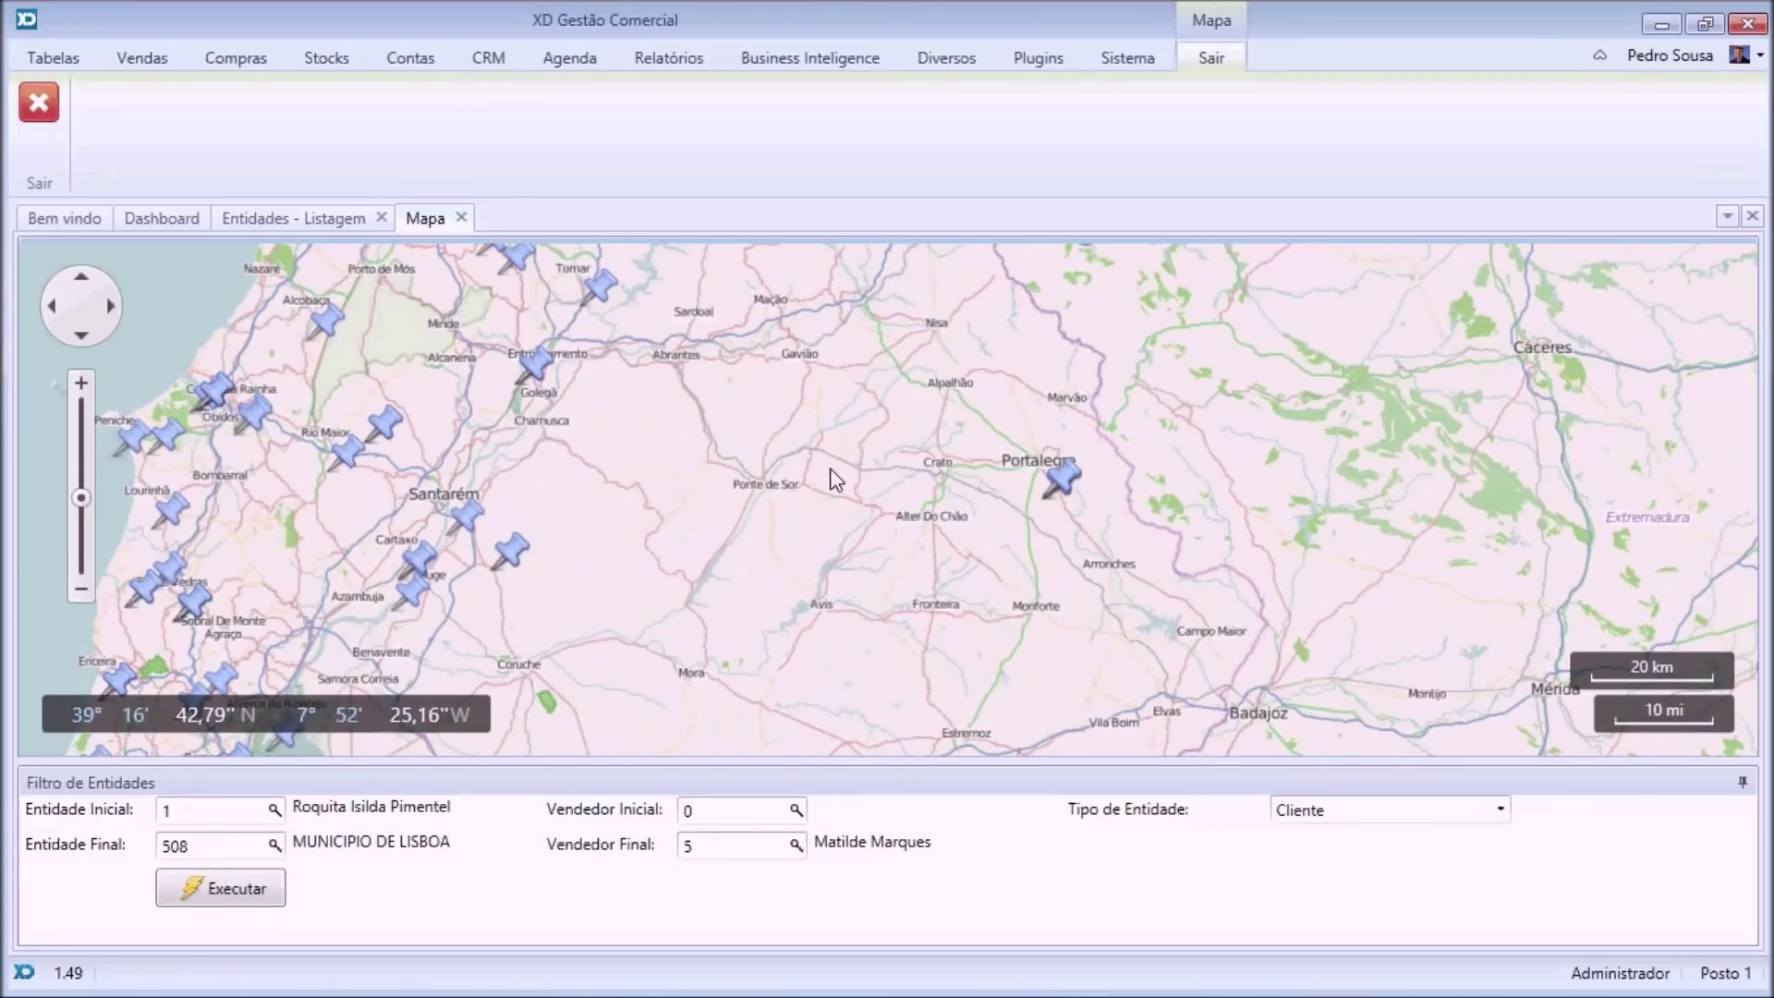
left_click(461, 218)
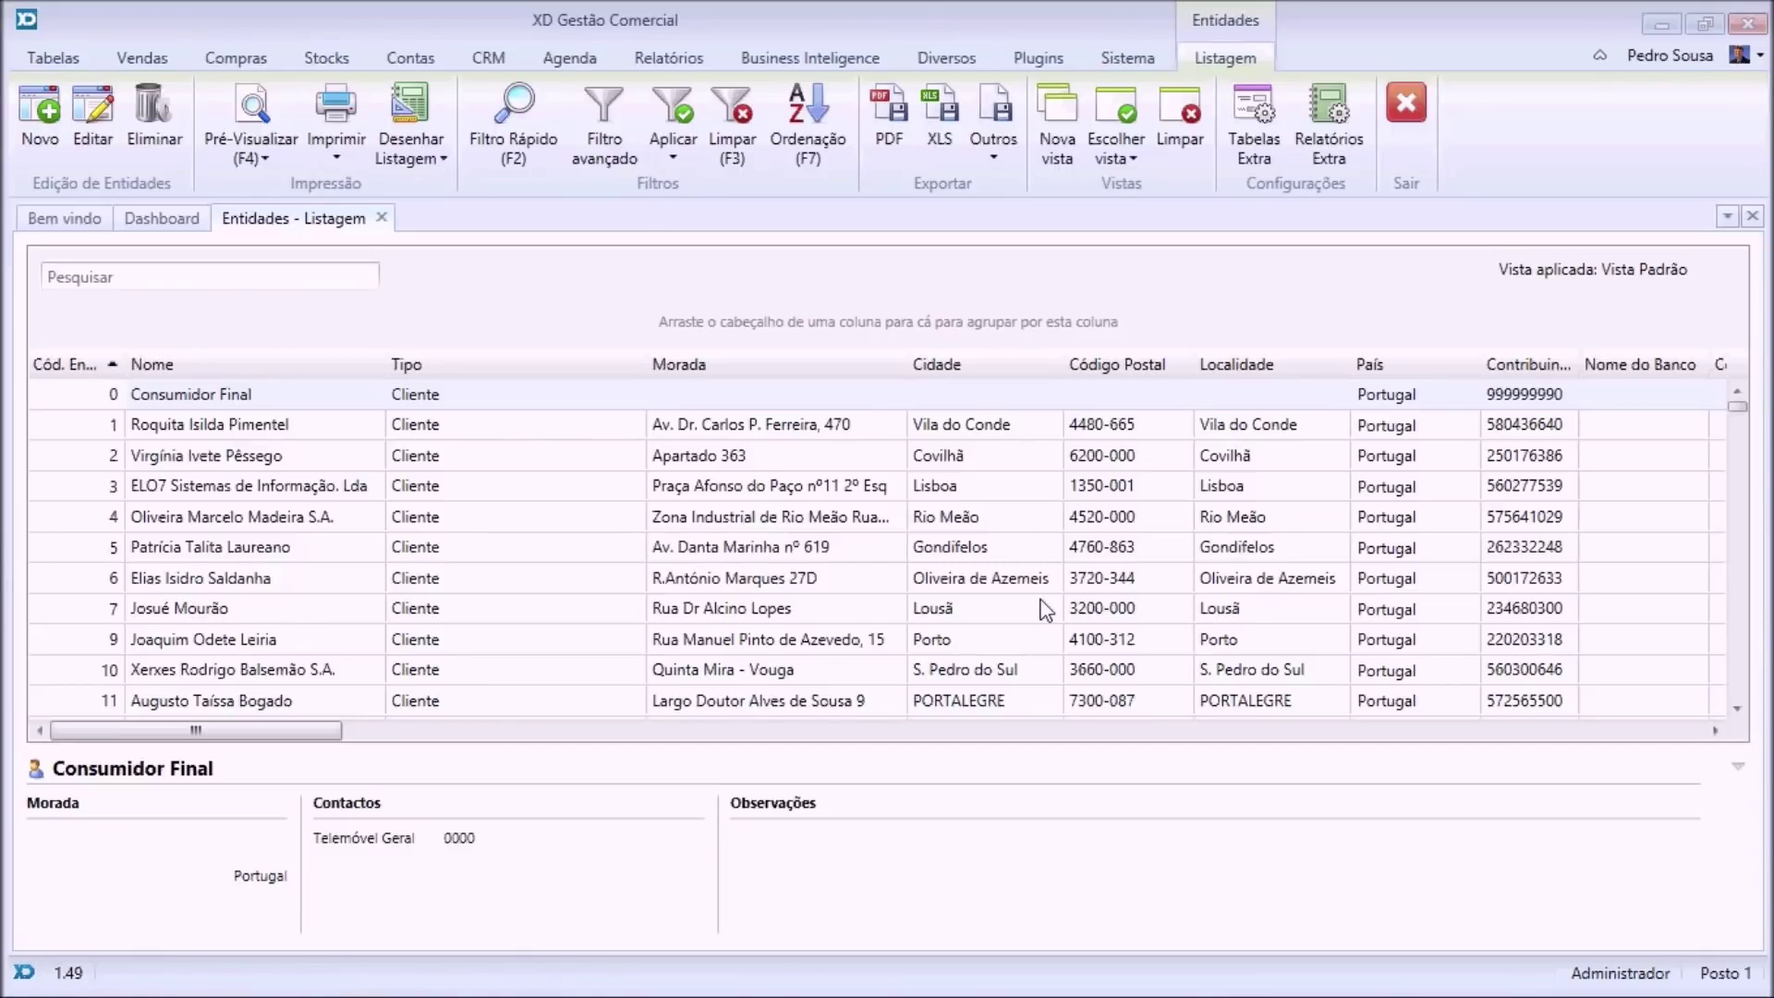
Create a new avença template named C.Assist. with C.Assist. as its description.
left_click(382, 218)
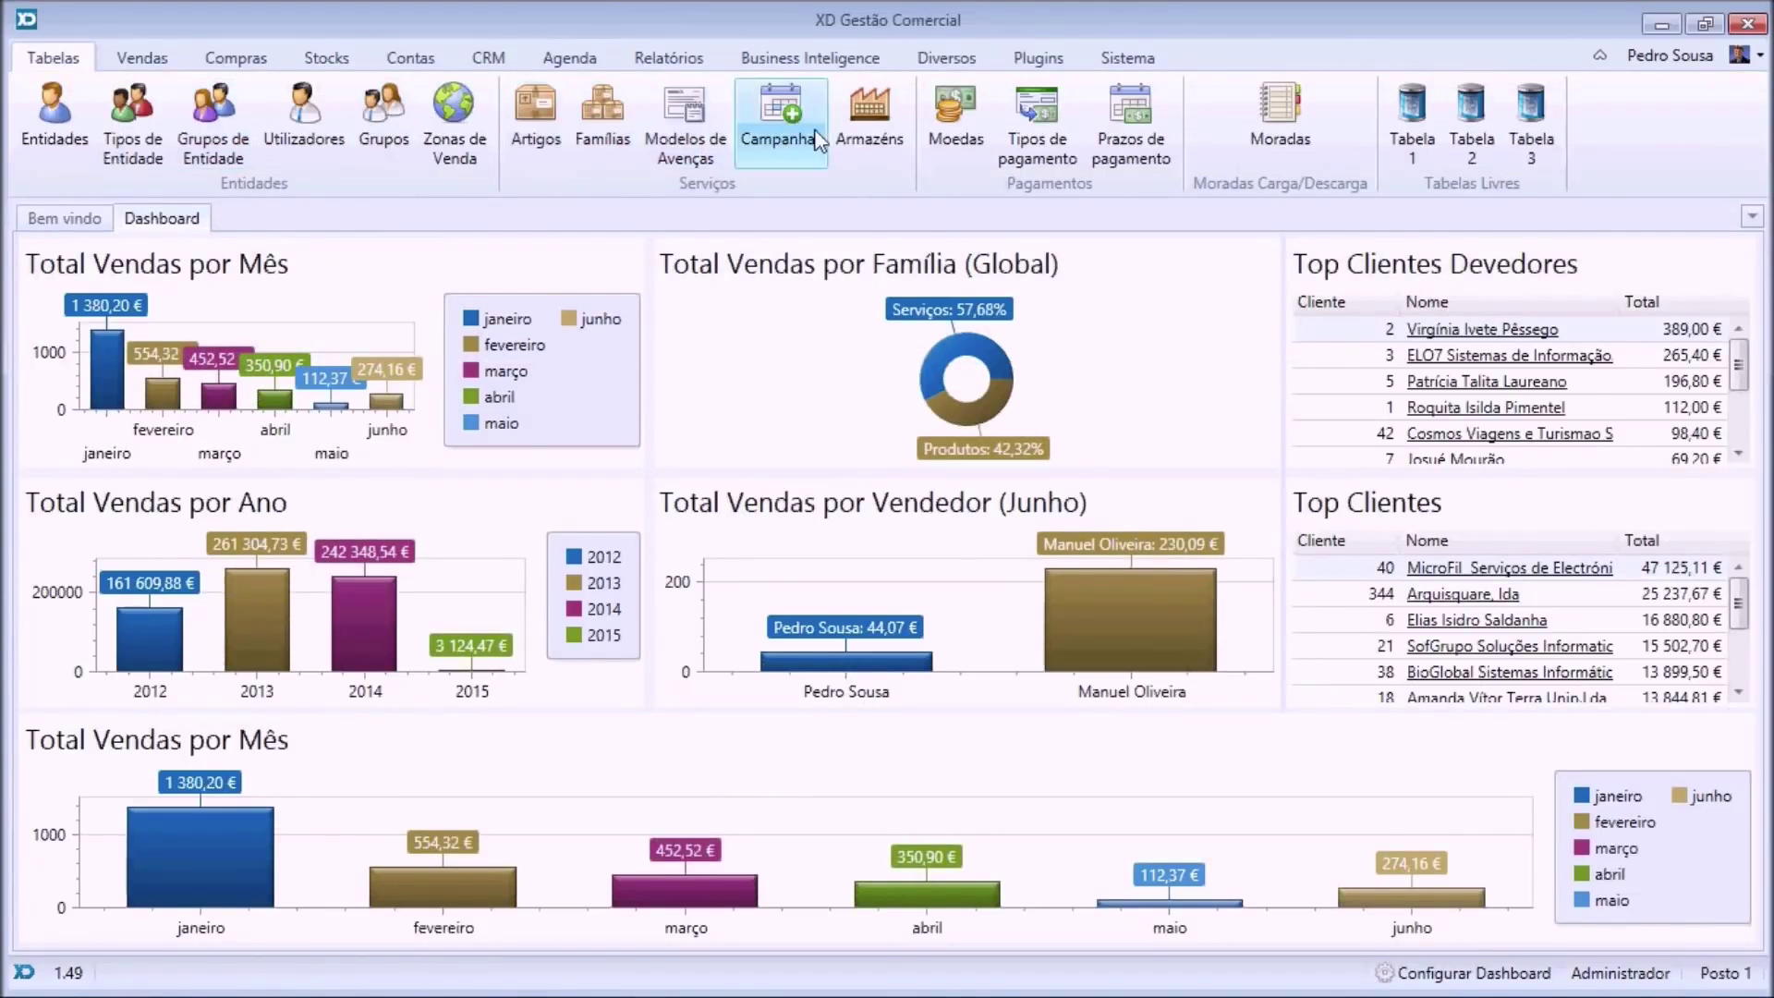
left_click(703, 138)
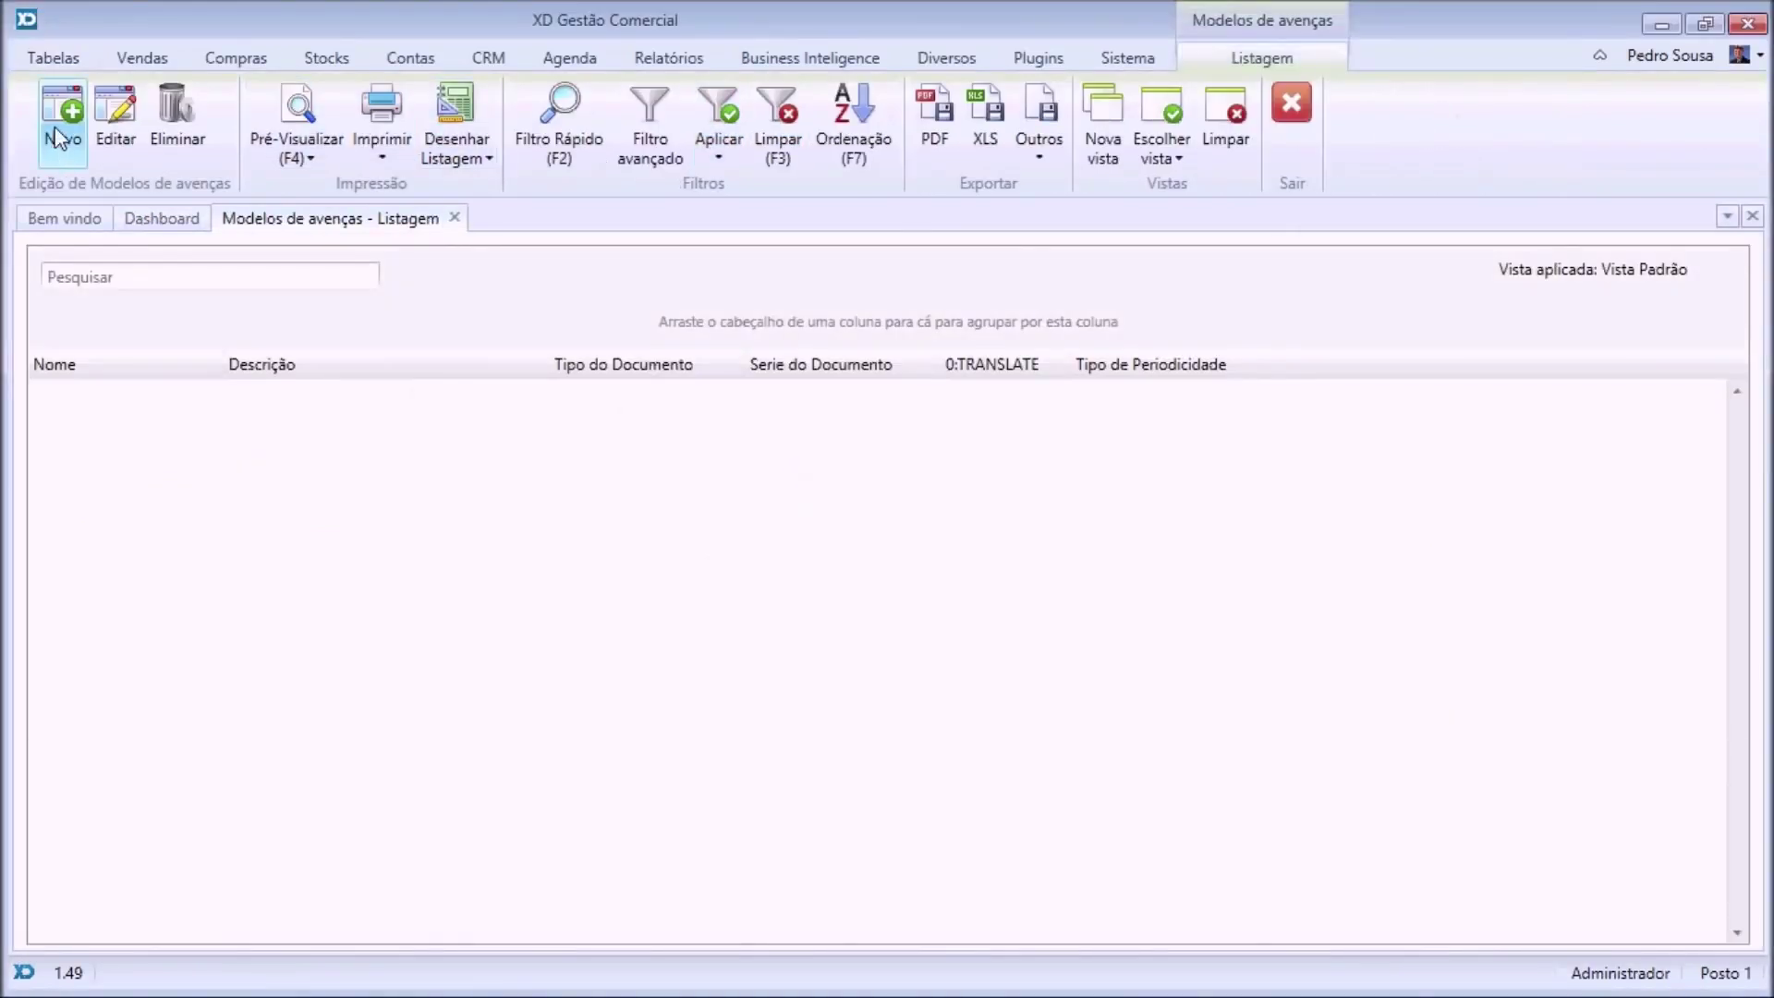
left_click(55, 129)
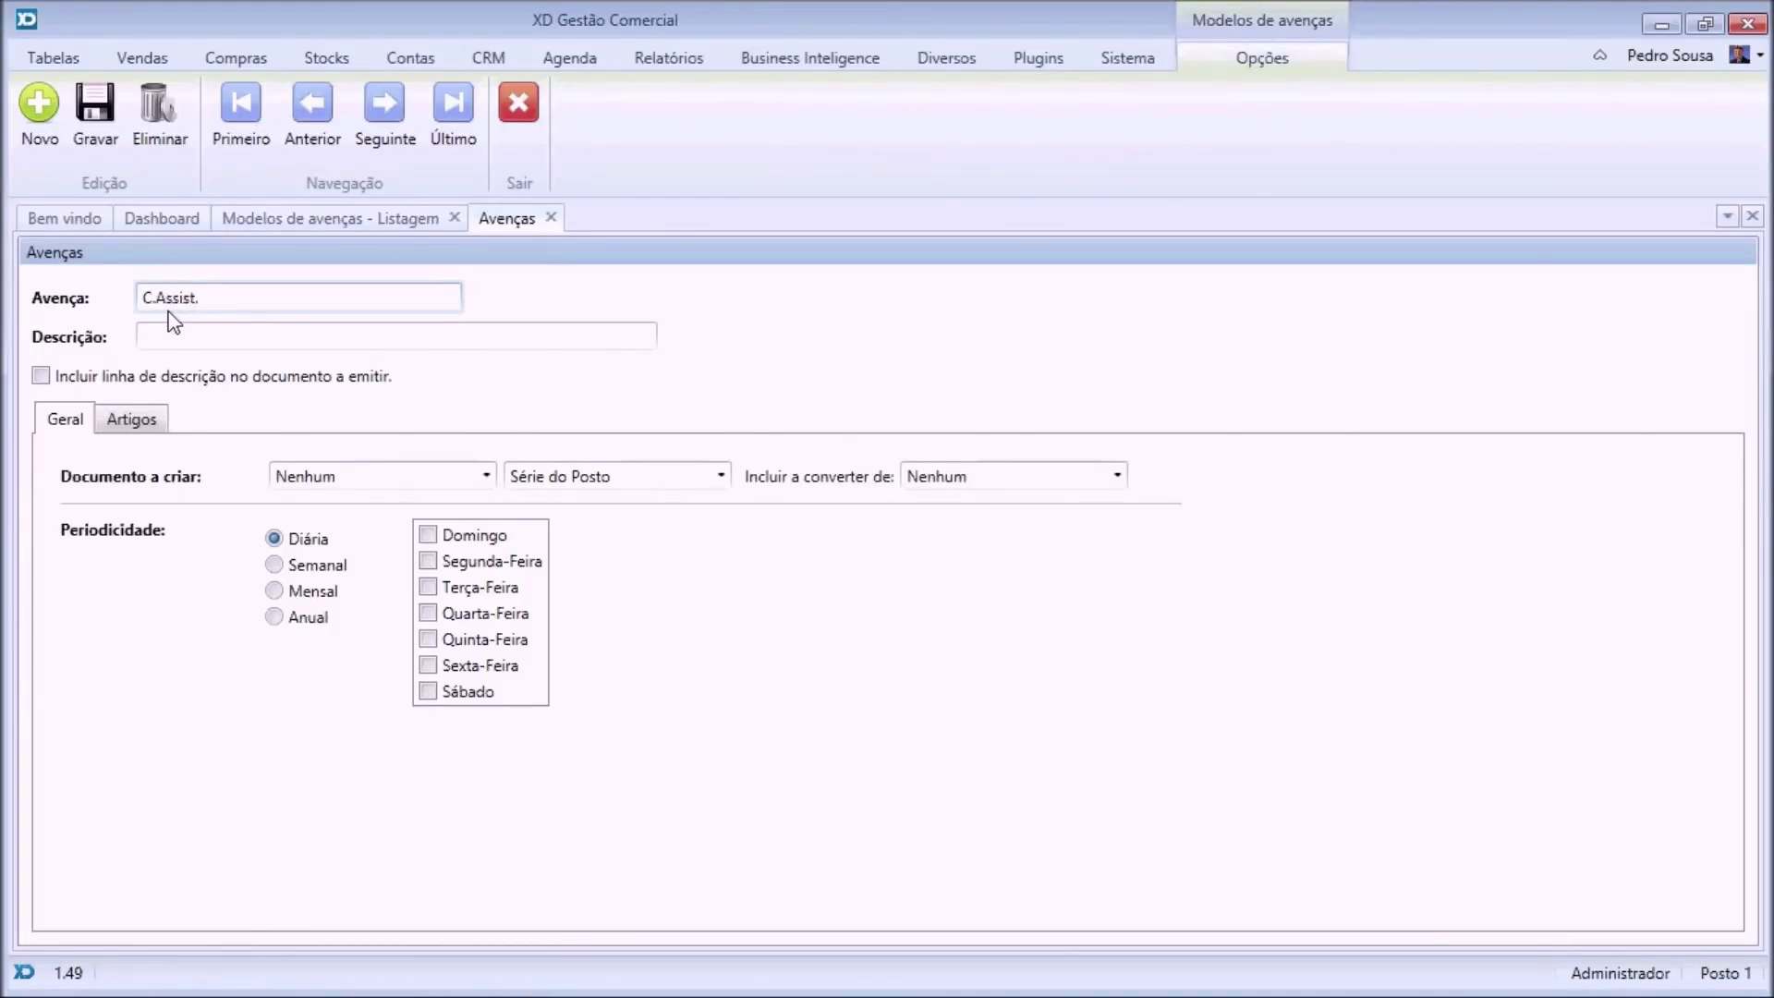
left_click(78, 302)
key("ctrl+c")
left_click(166, 329)
key("ctrl+v")
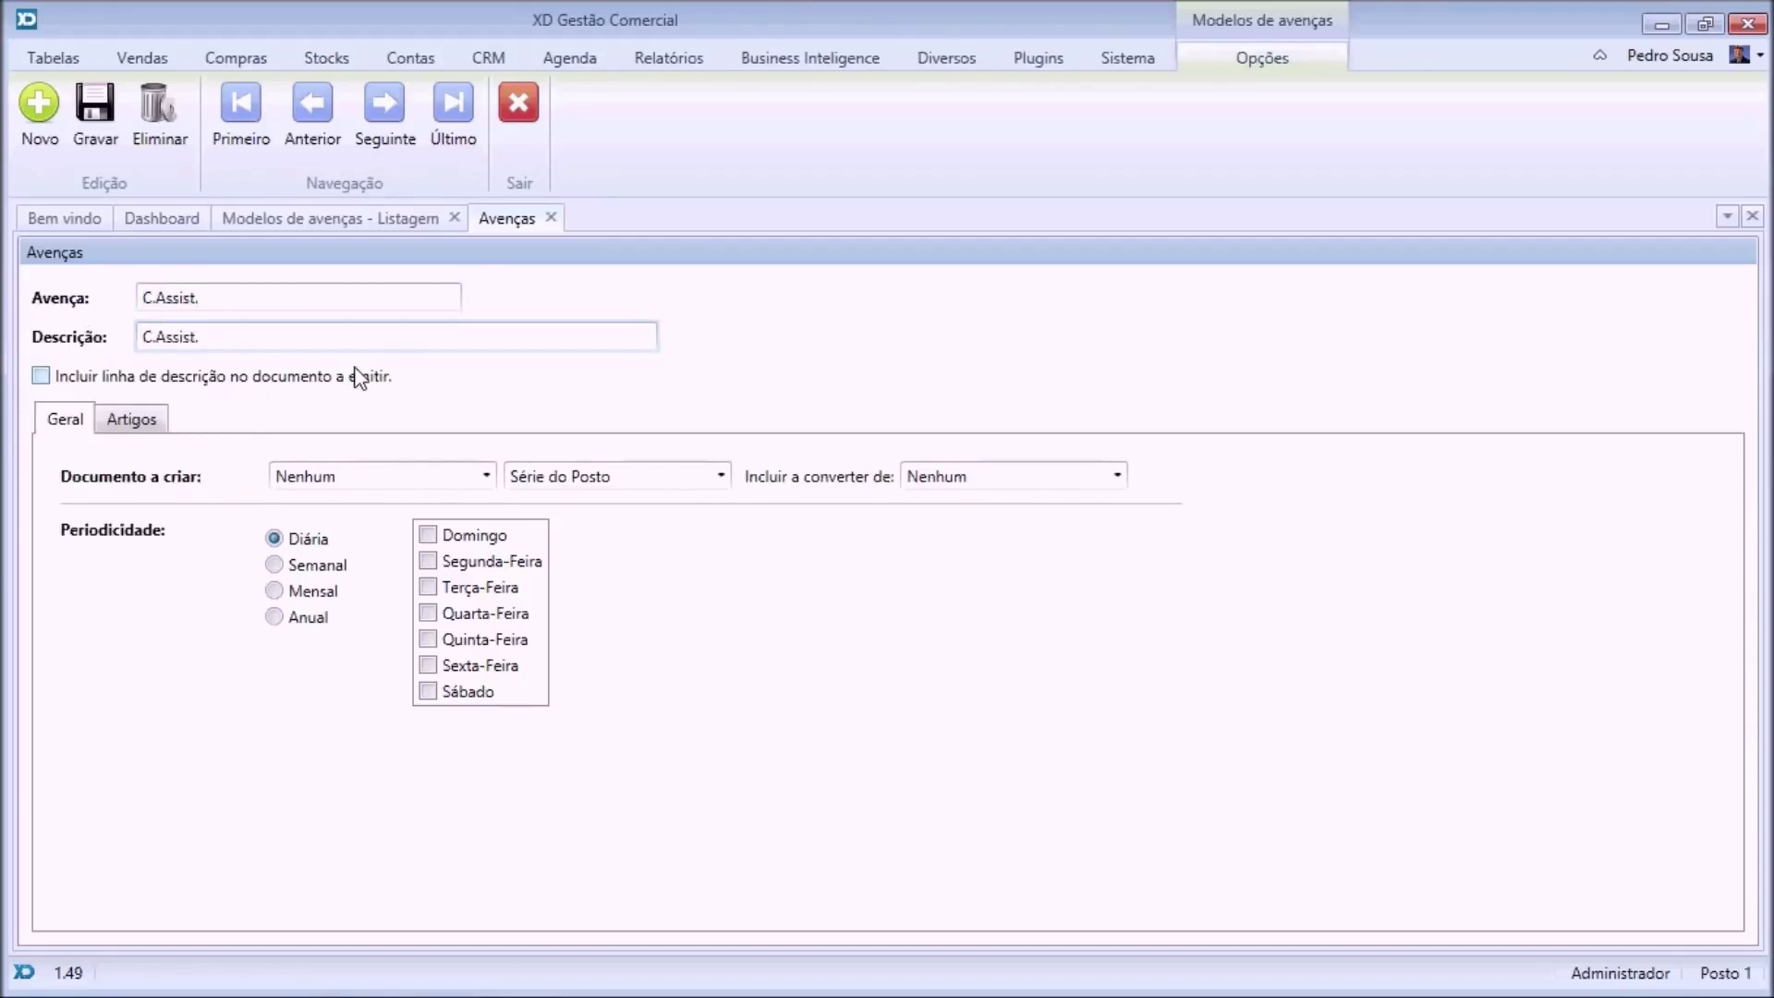
Include the description line, extending it to 'C.Assist. referente ao mes de [MES]'.
left_click(40, 375)
left_click(621, 339)
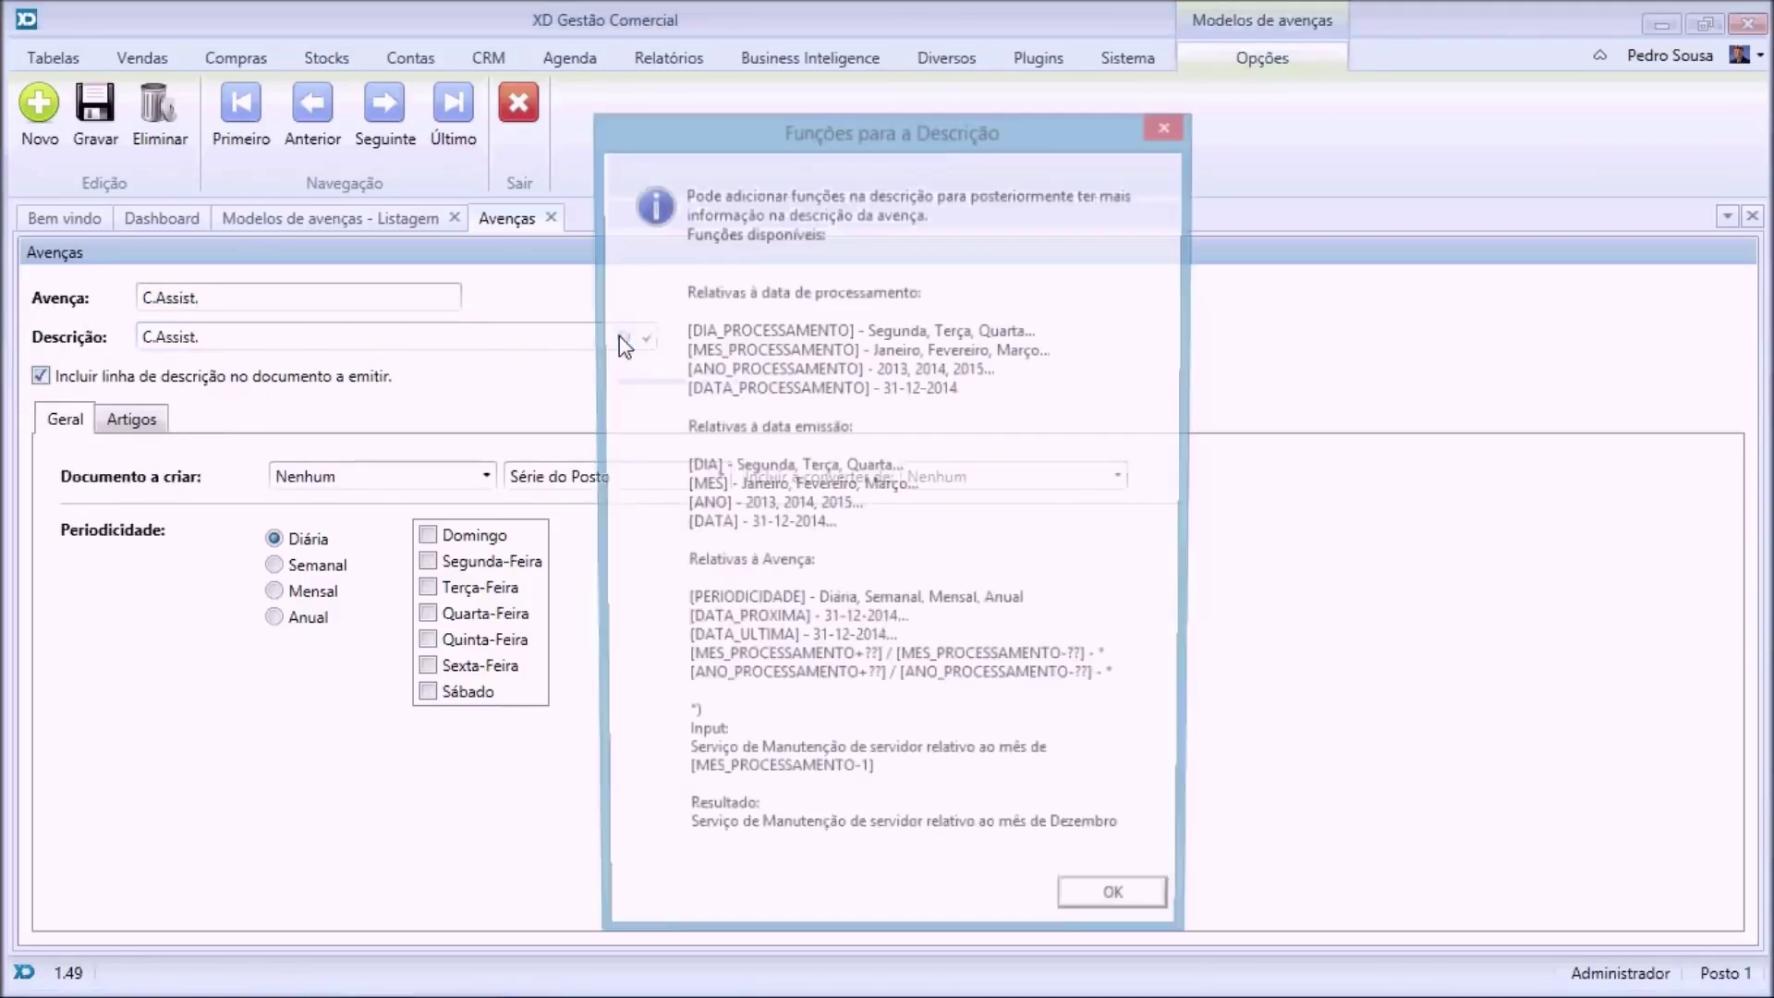
left_click(1170, 127)
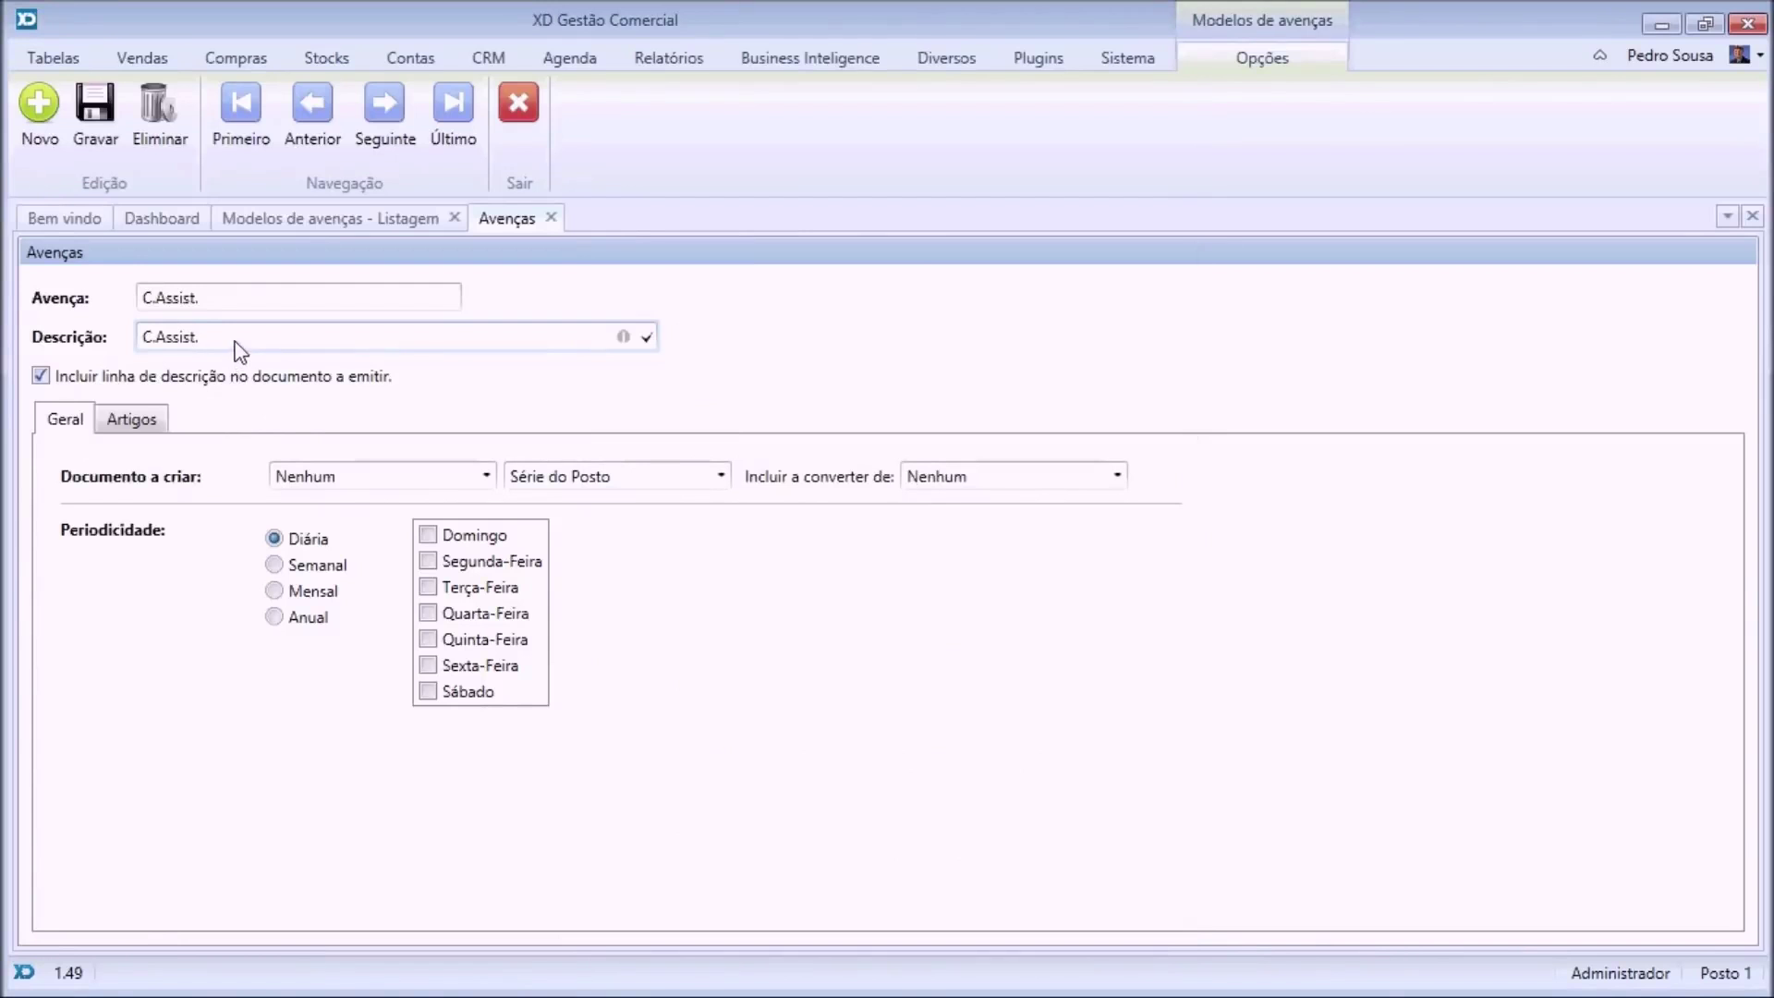
type("referente ao mes de [MES")
Make the template create a Fatura on a monthly basis.
left_click(364, 466)
left_click(351, 535)
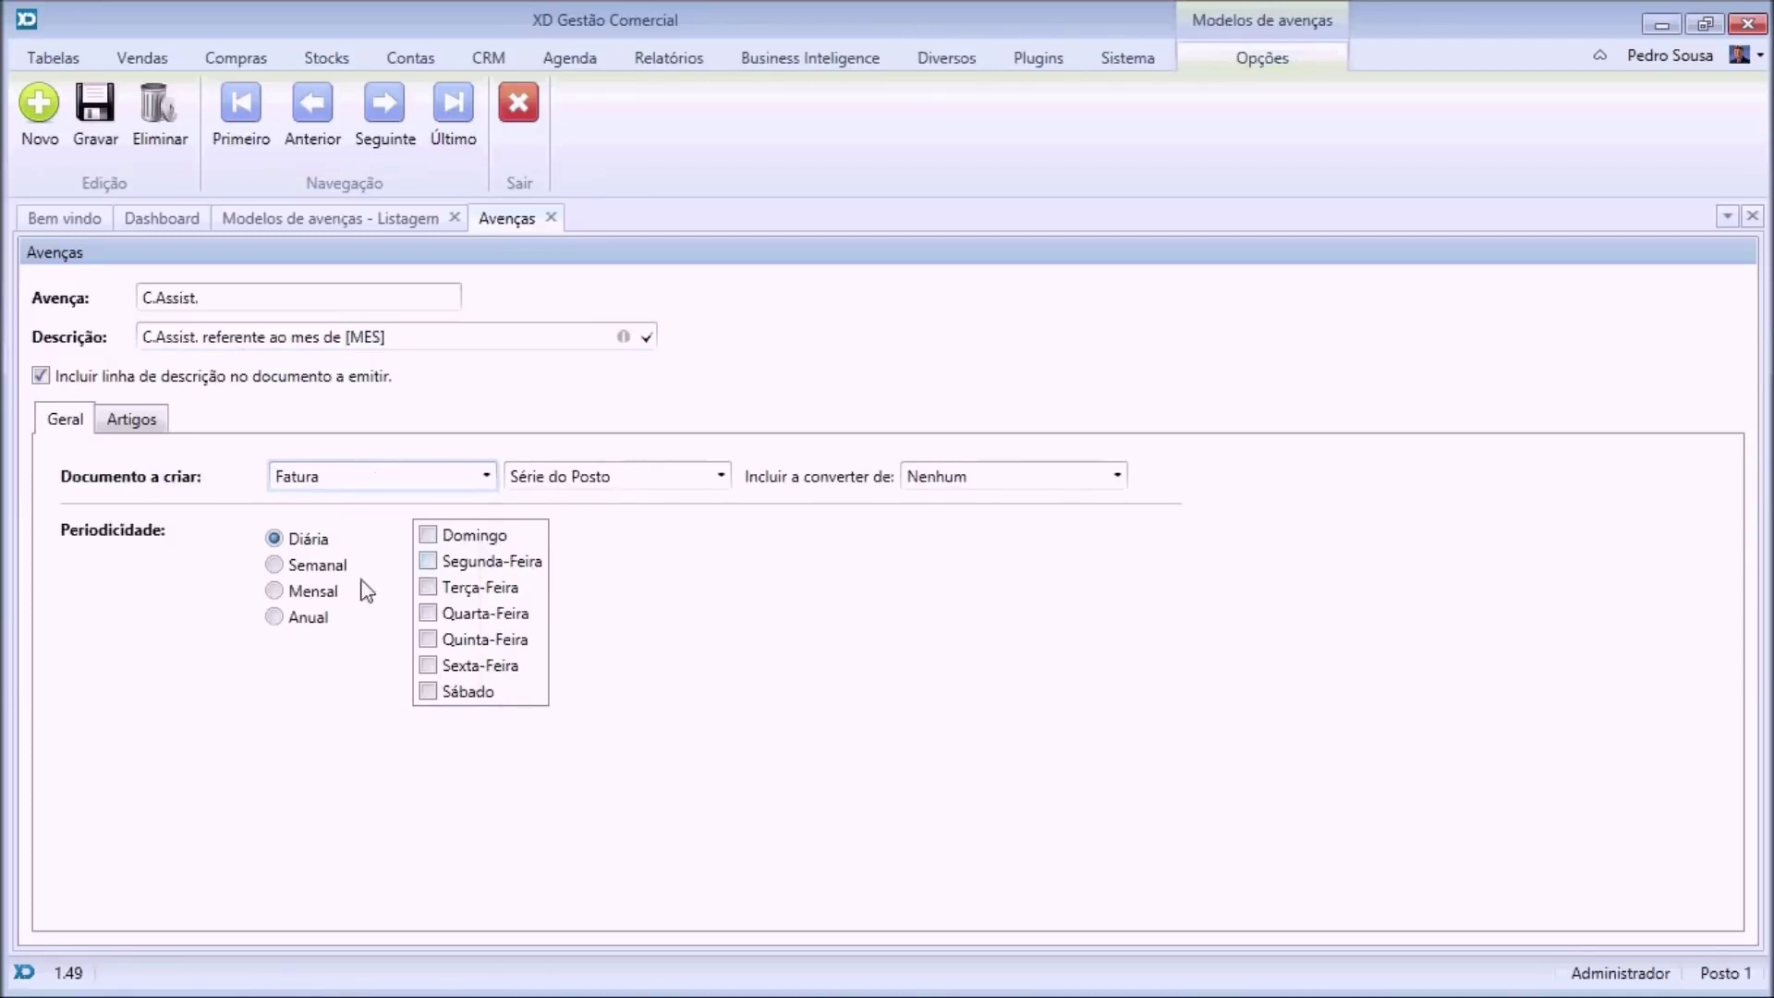
left_click(276, 591)
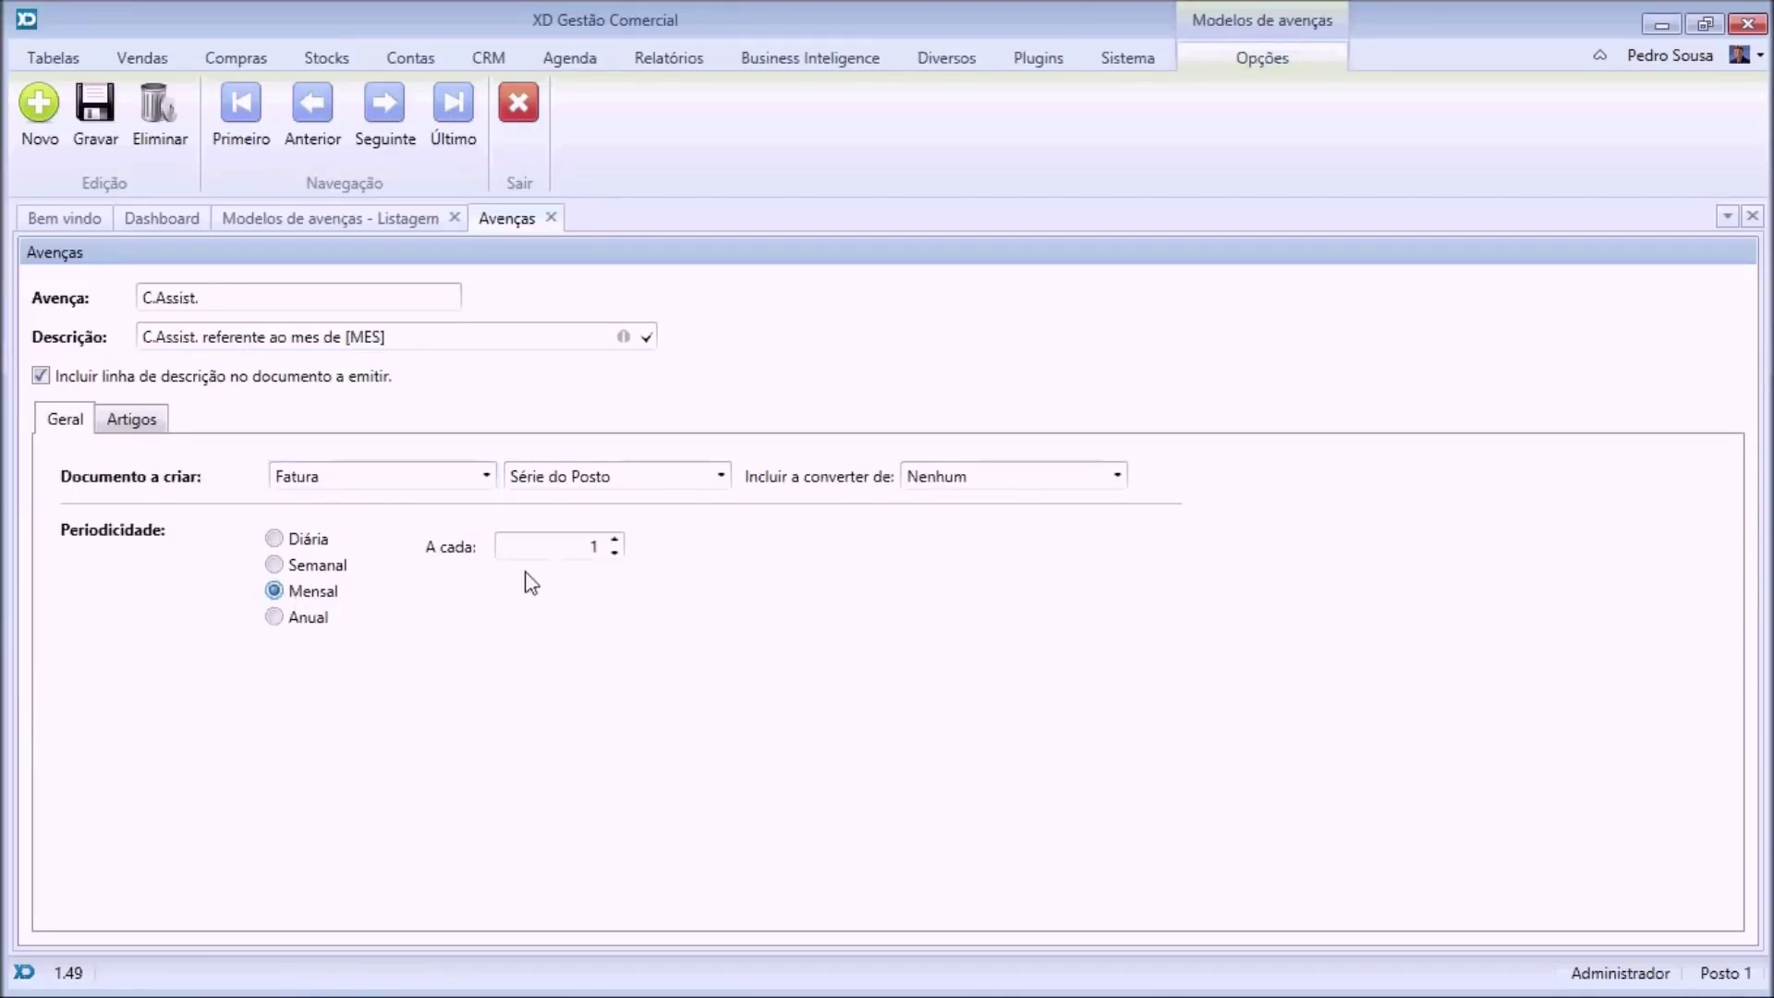
left_click(123, 421)
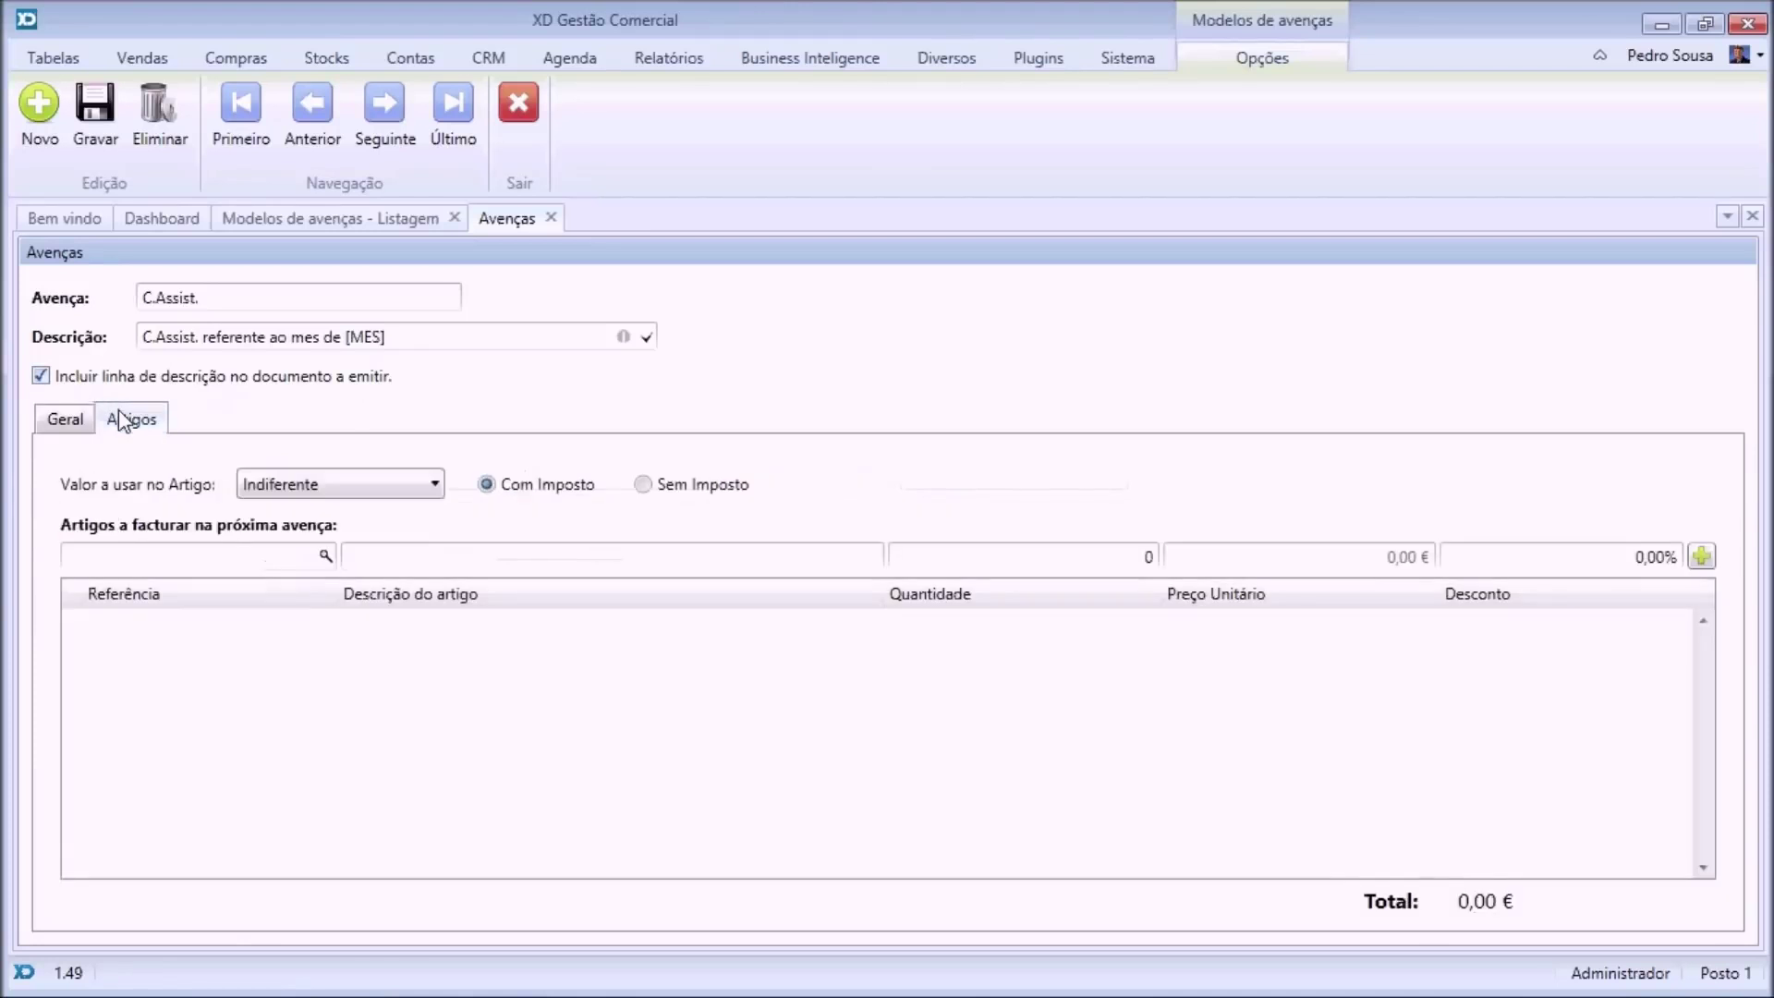
Add the Assistência Técnica article at 49,20 € to C.Assist. and save the template.
left_click(337, 558)
double_click(580, 328)
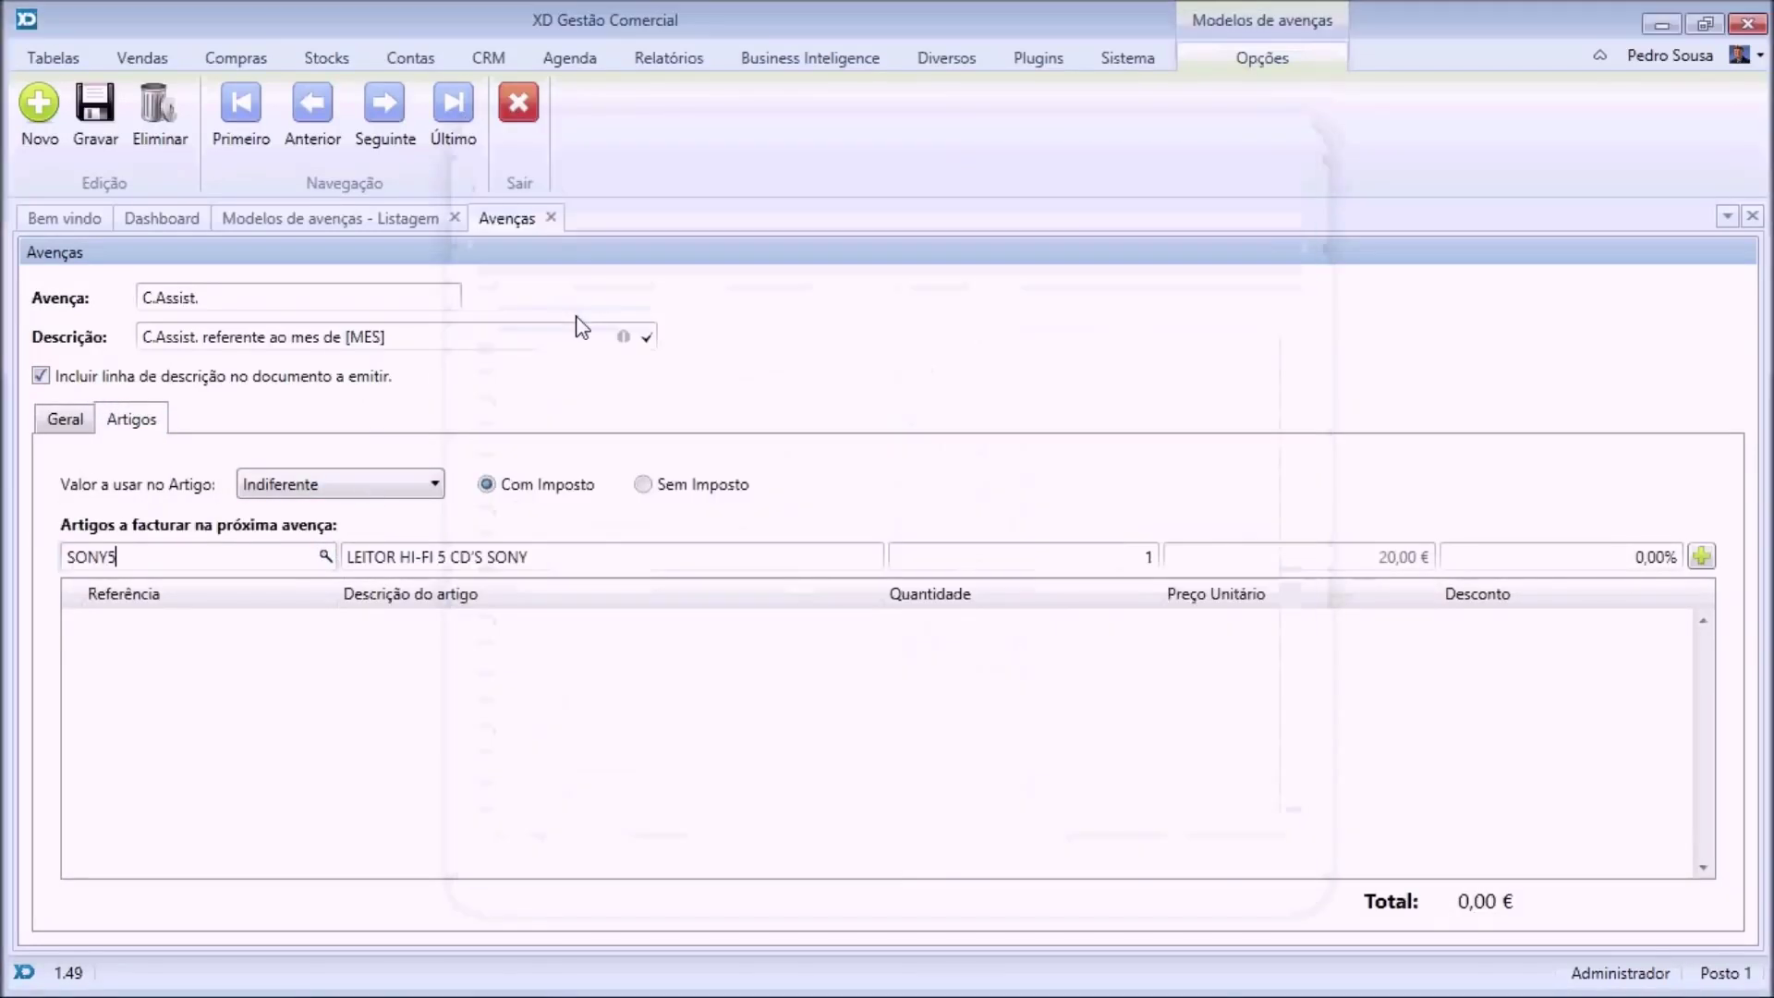
key("Tab")
key("Tab")
key("Tab")
key("Tab")
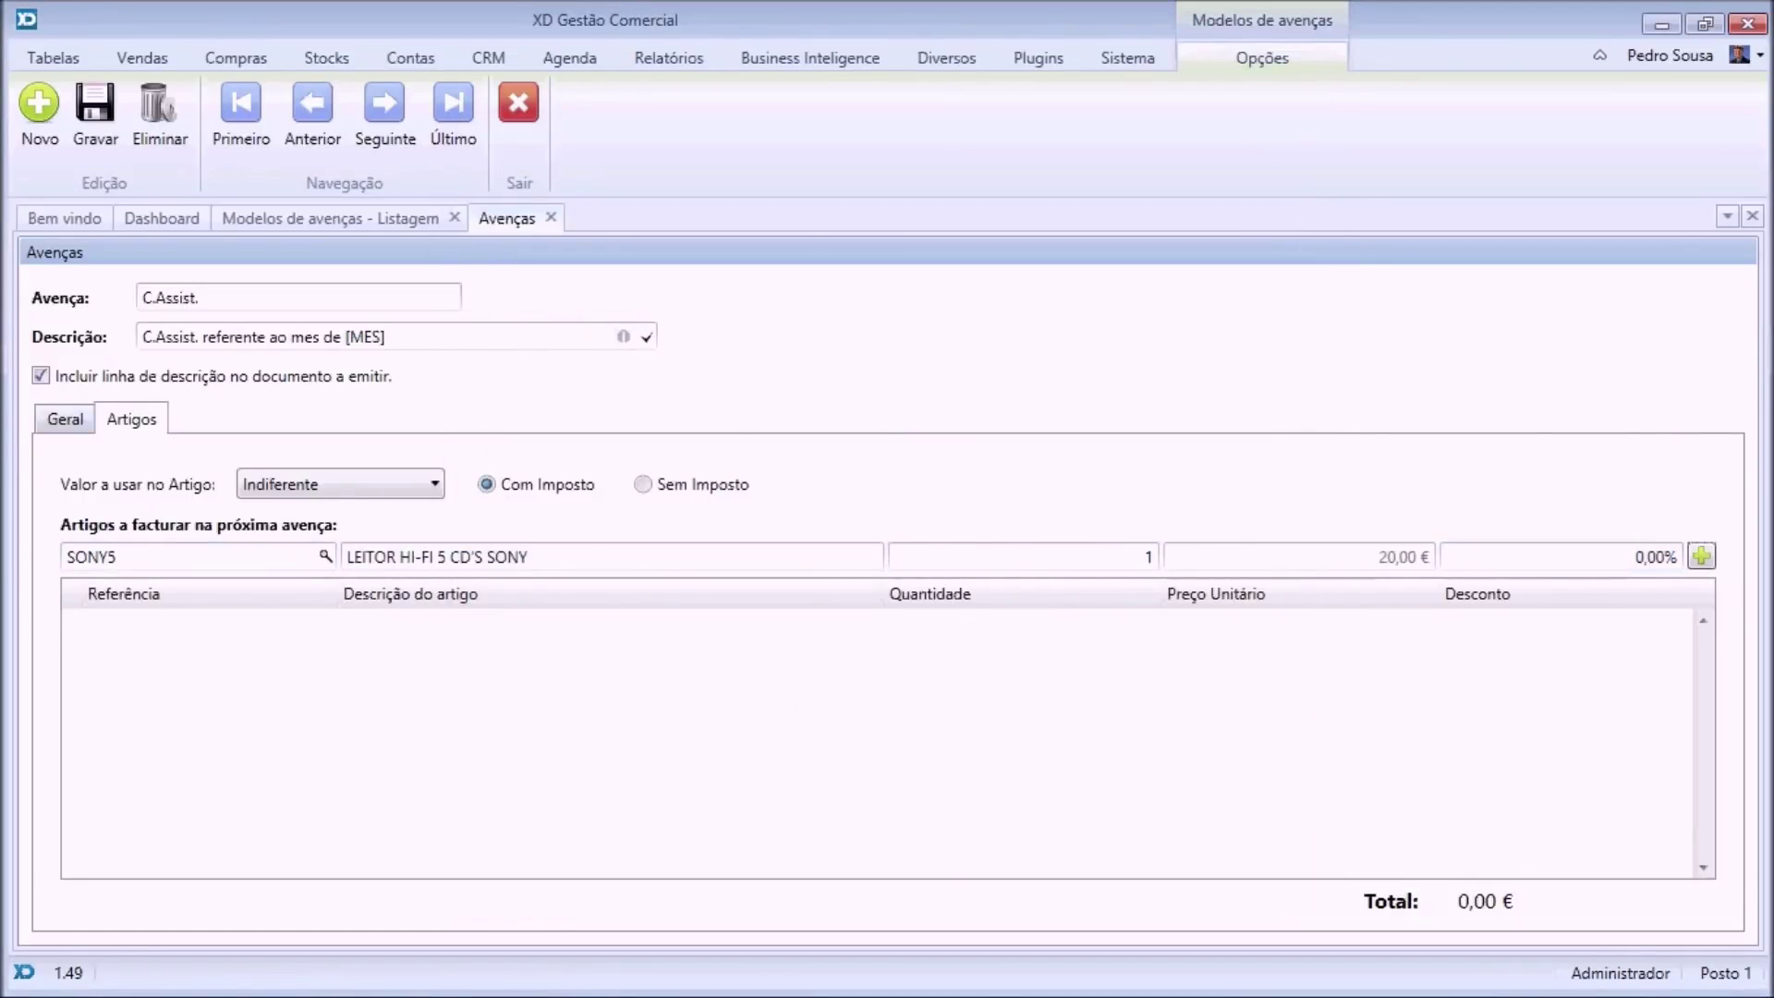
left_click(324, 557)
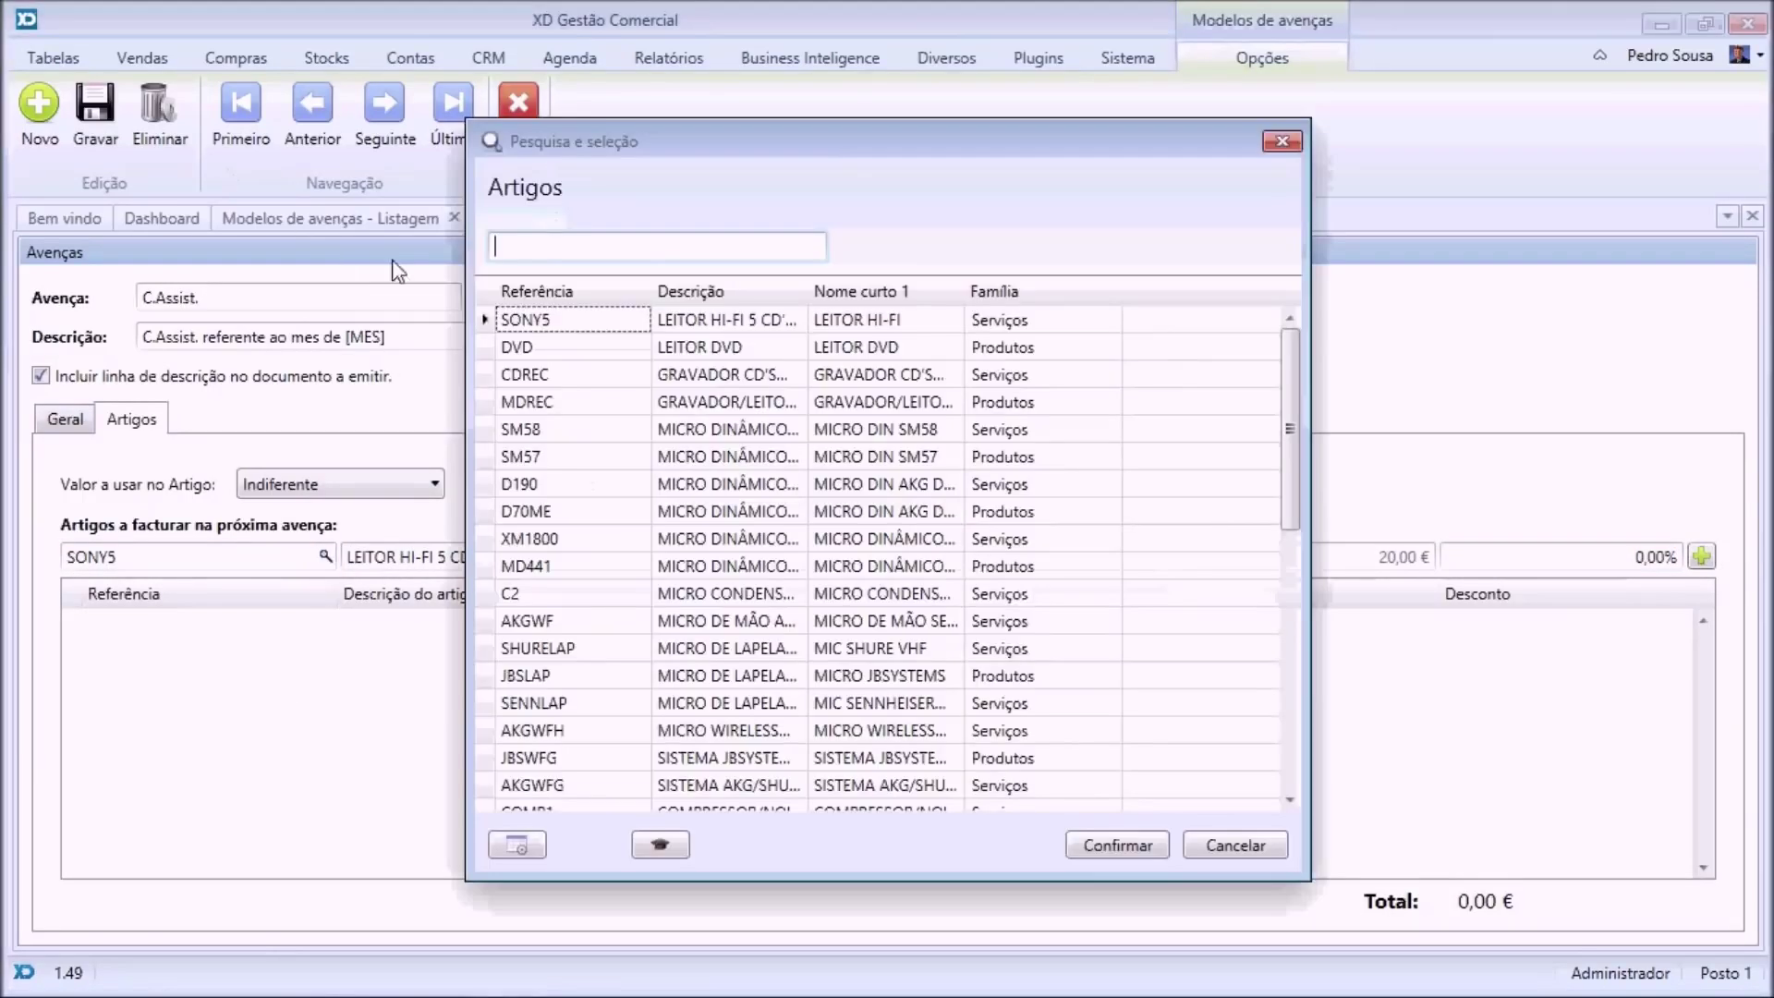
type("assis")
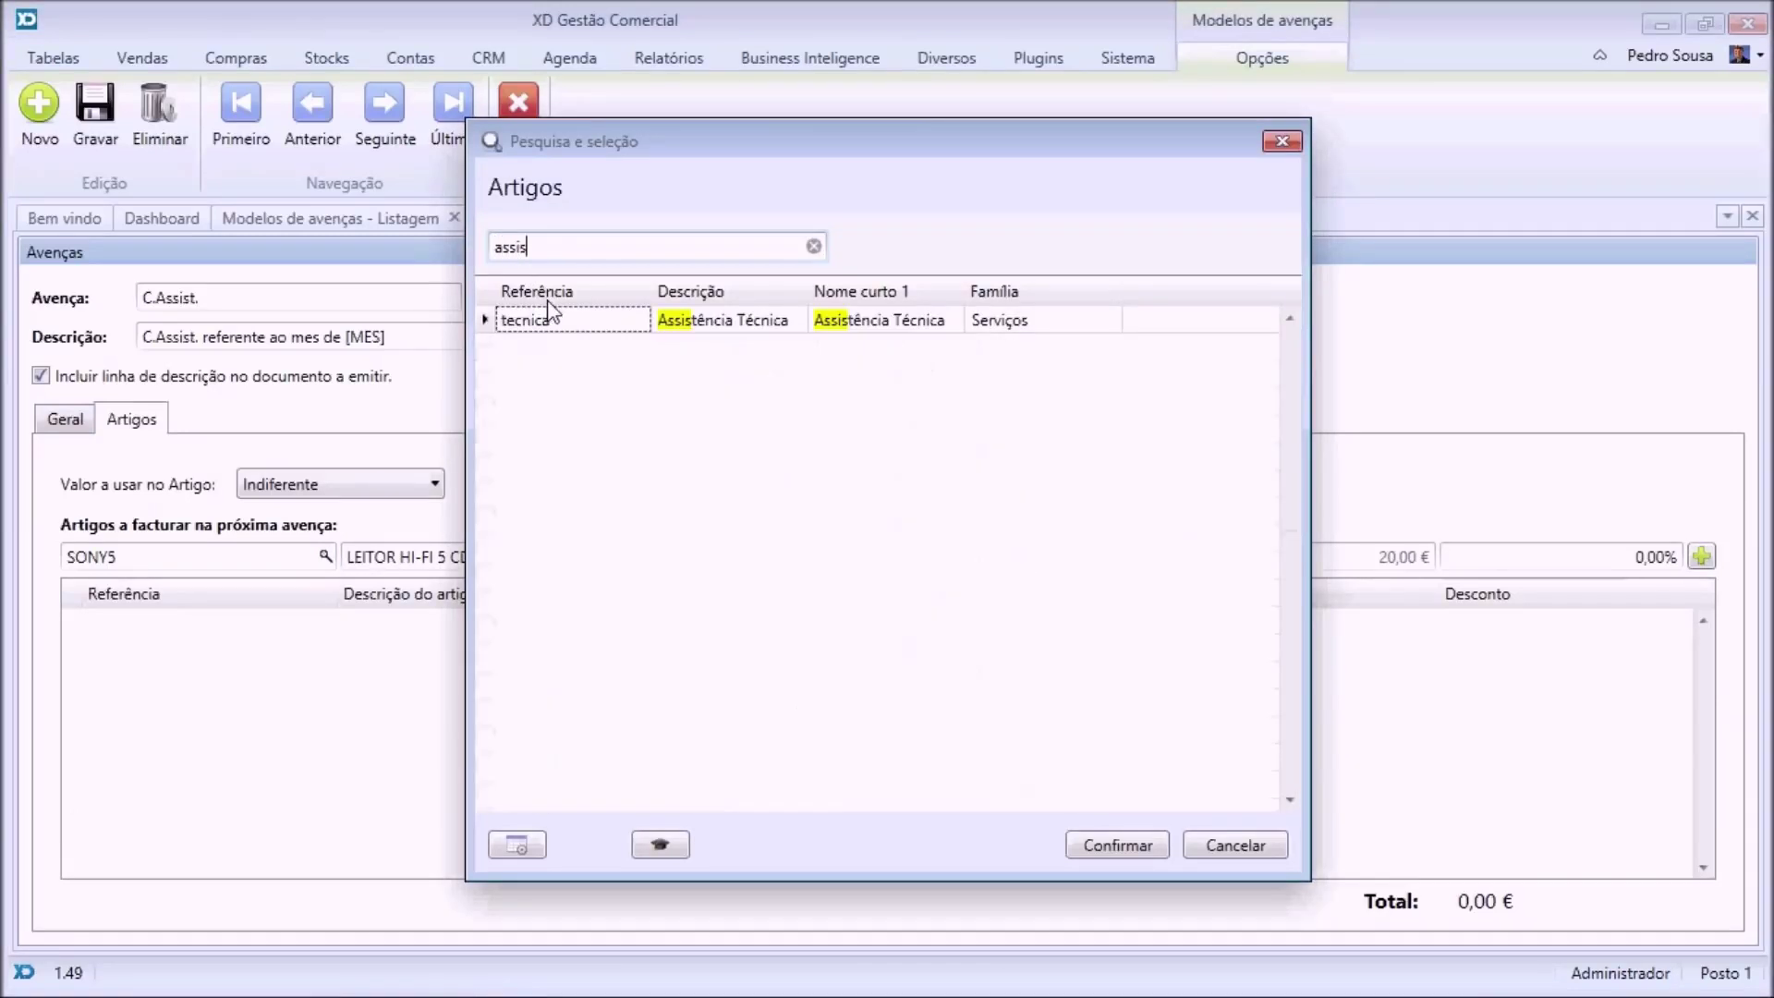
double_click(566, 316)
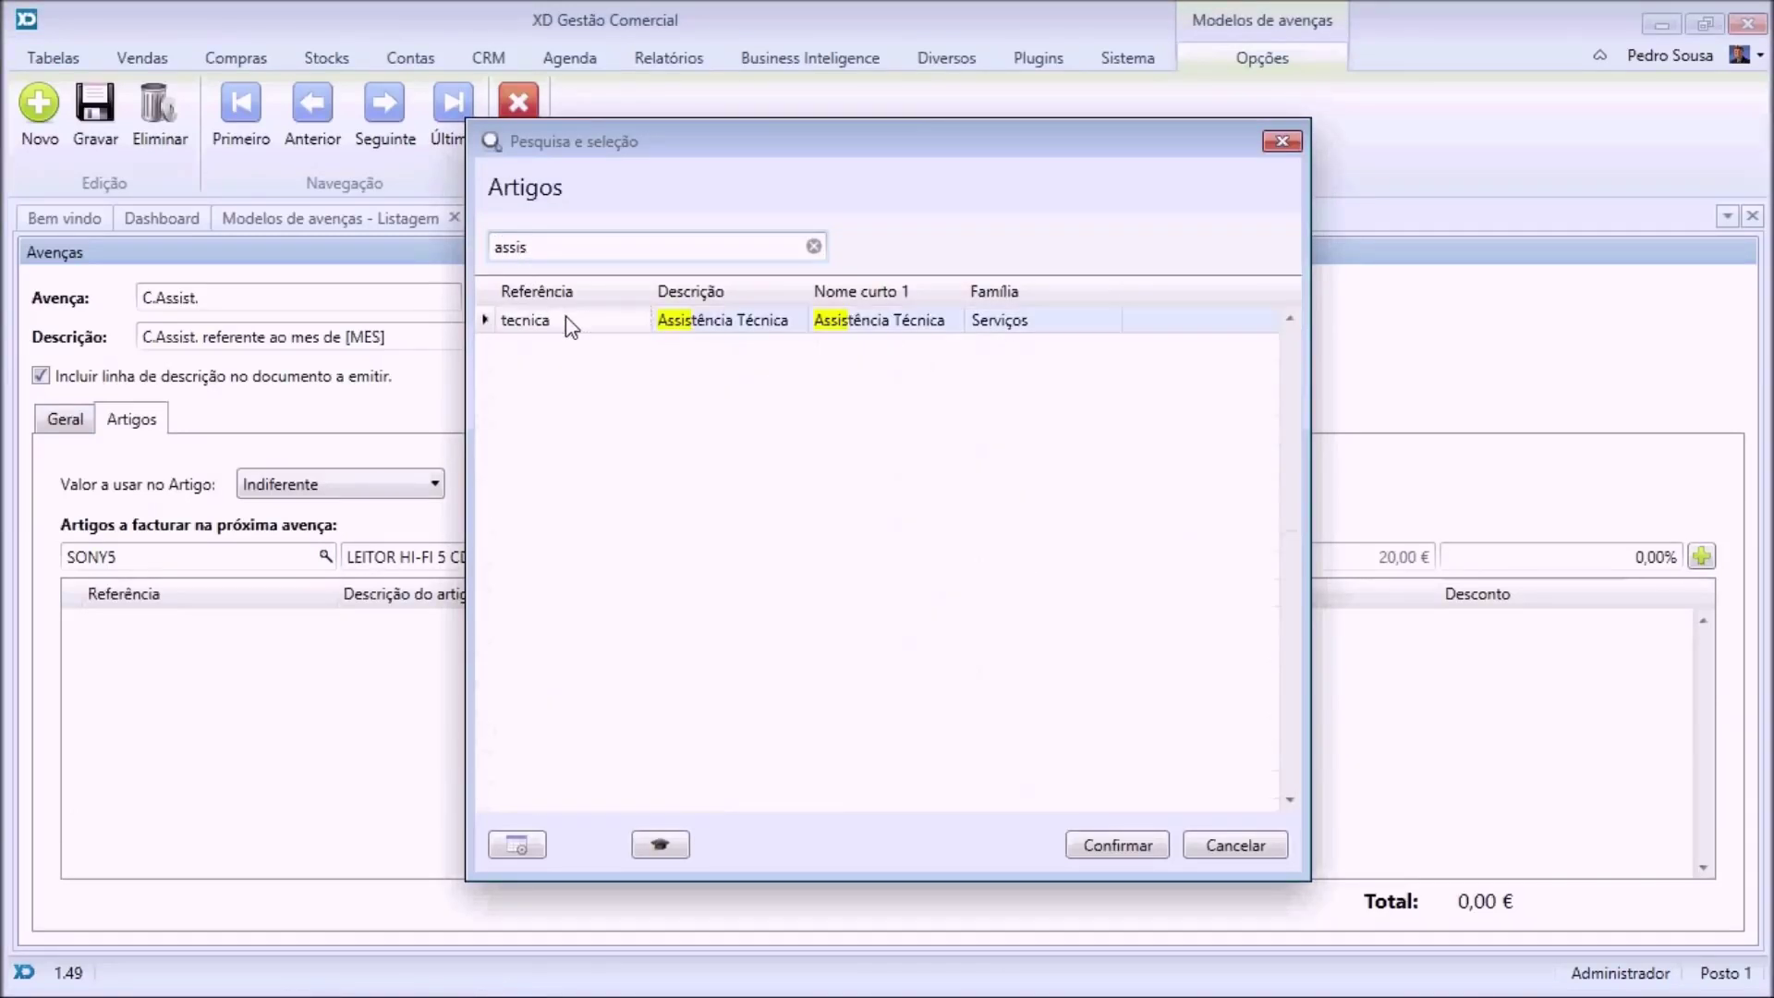
left_click(1702, 557)
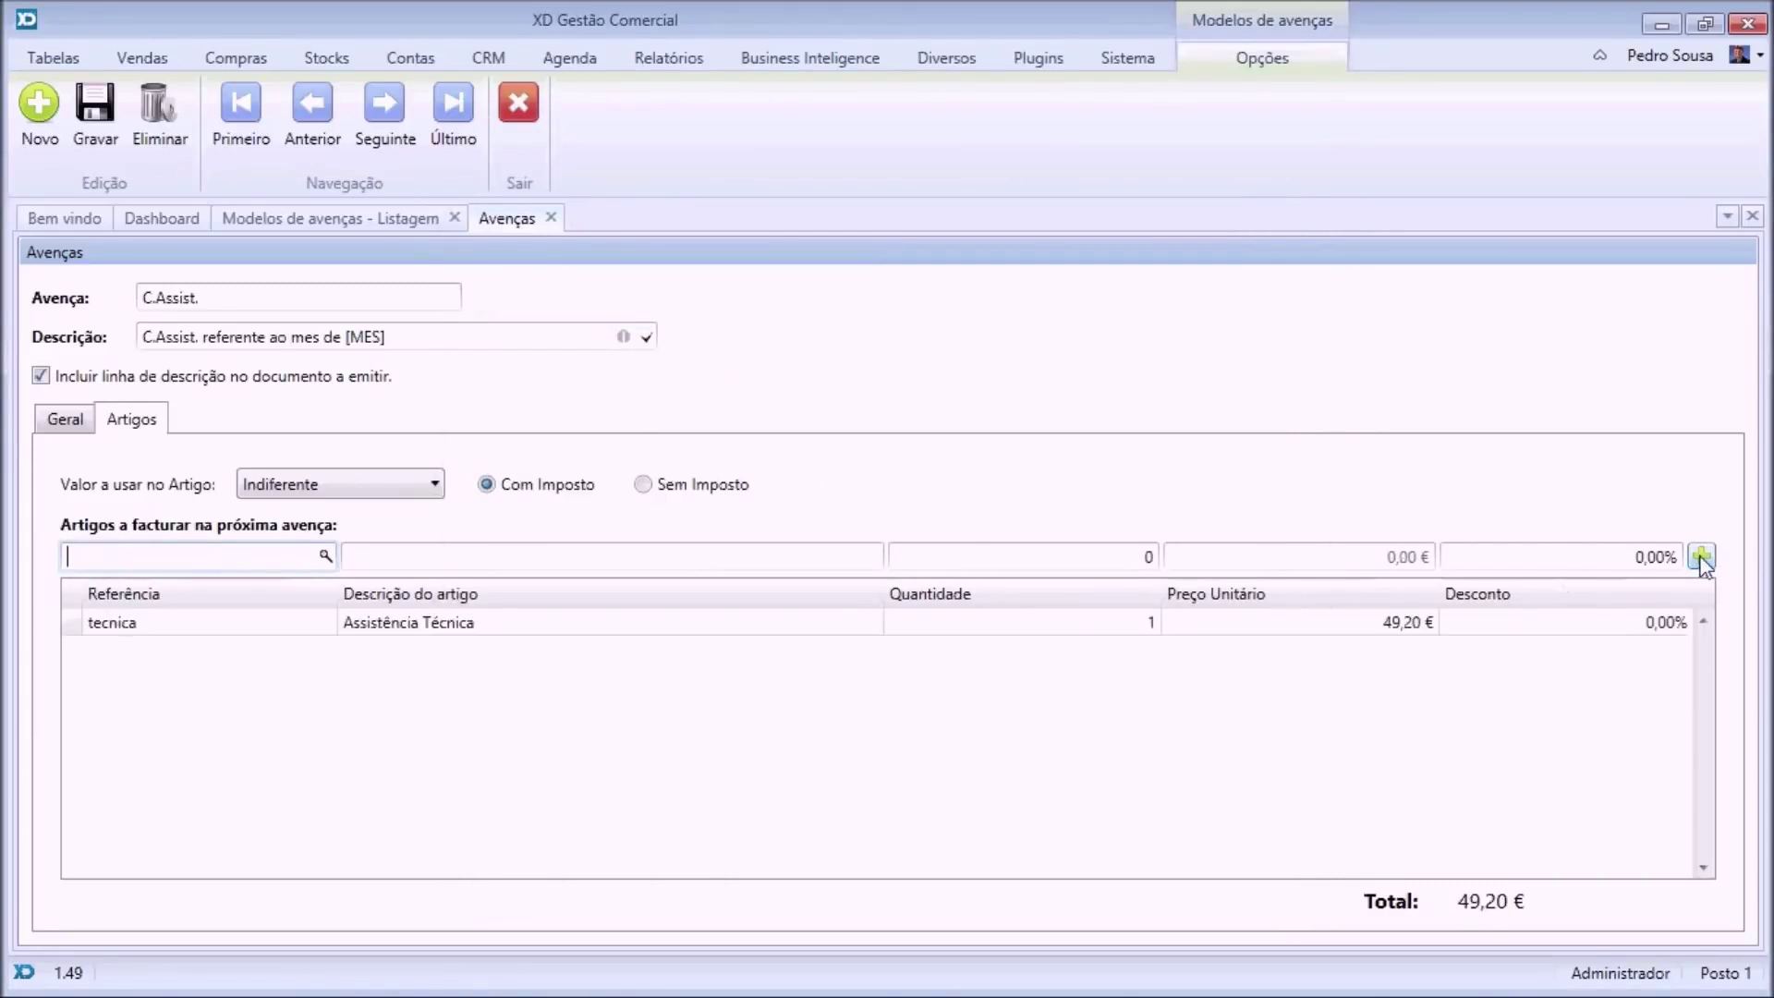
left_click(93, 139)
left_click(551, 219)
Create a new avença for the first client from the C.Assist. template.
left_click(453, 218)
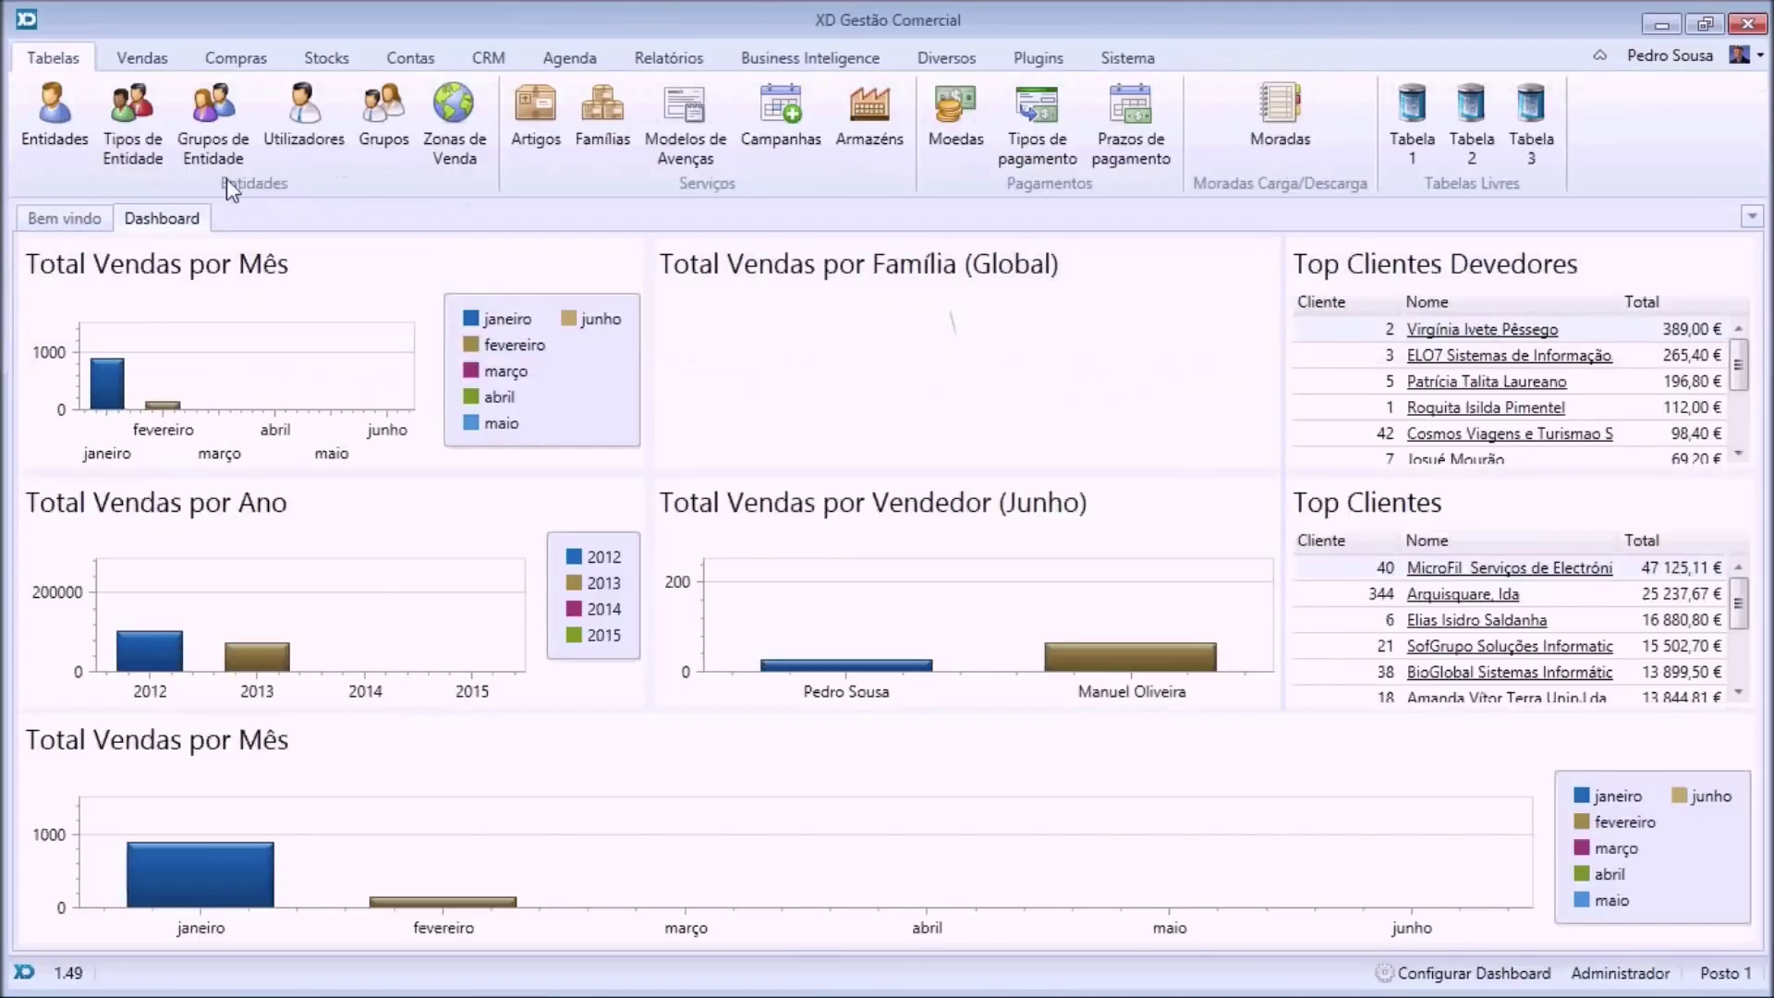
left_click(42, 141)
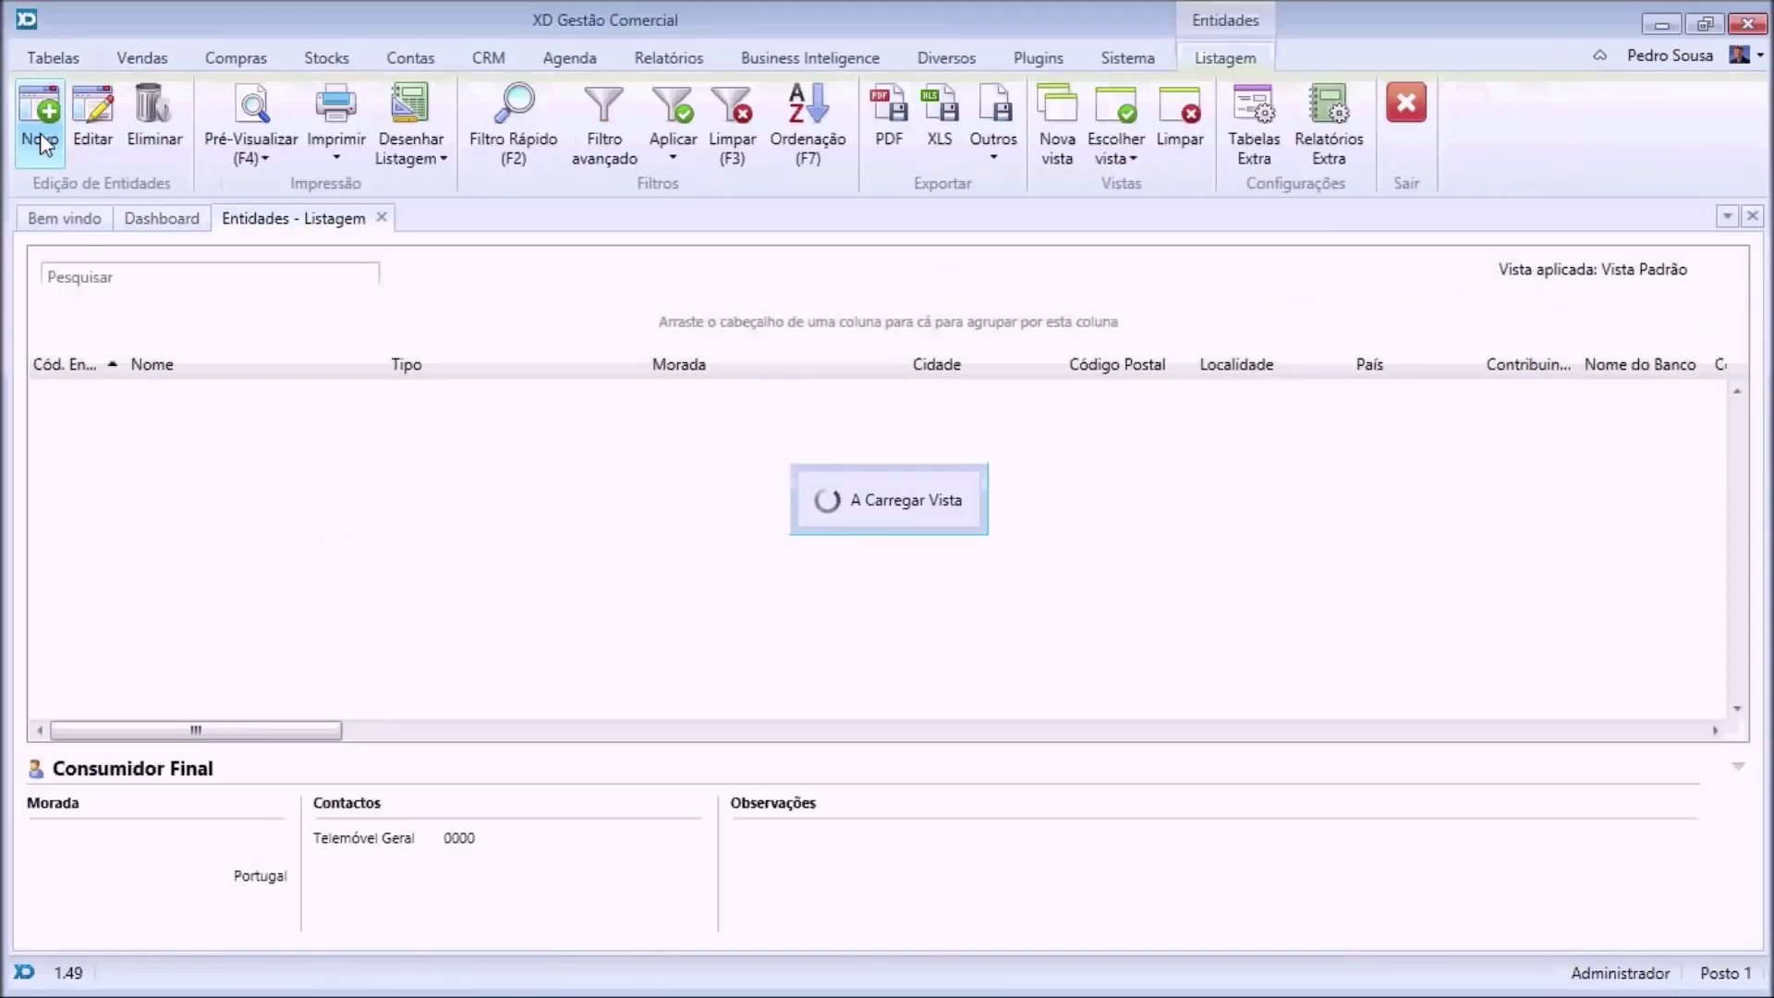
left_click(194, 427)
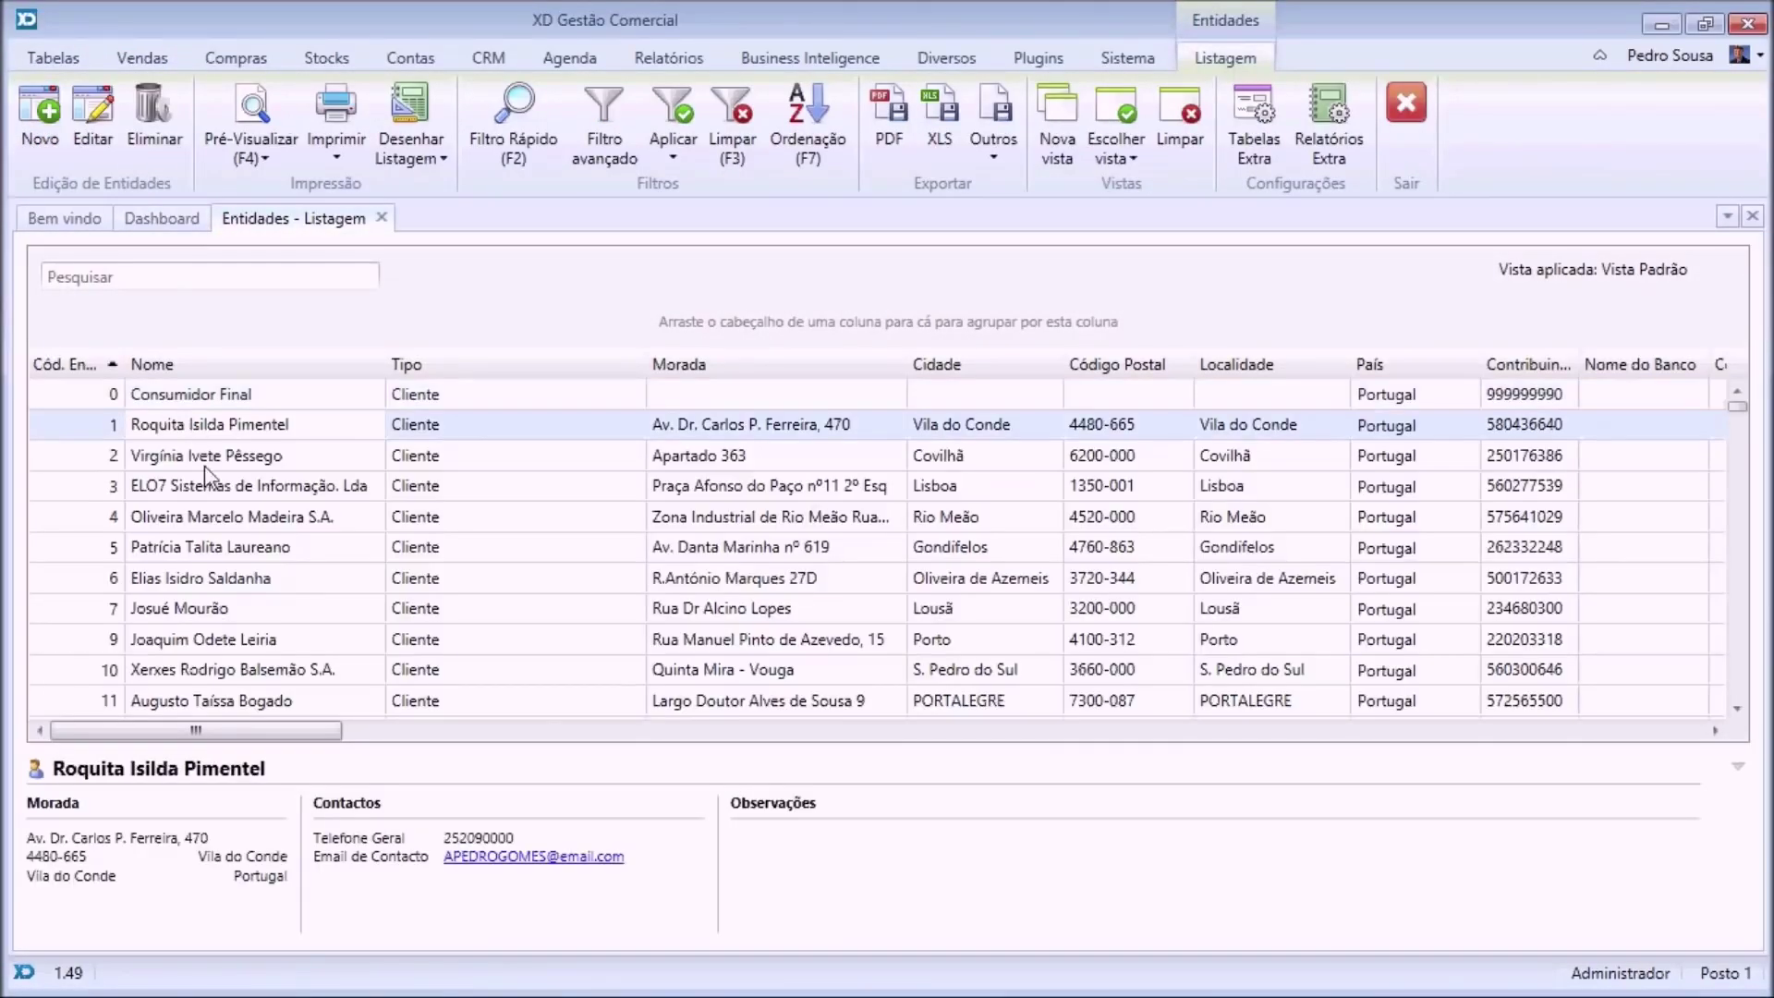
double_click(217, 427)
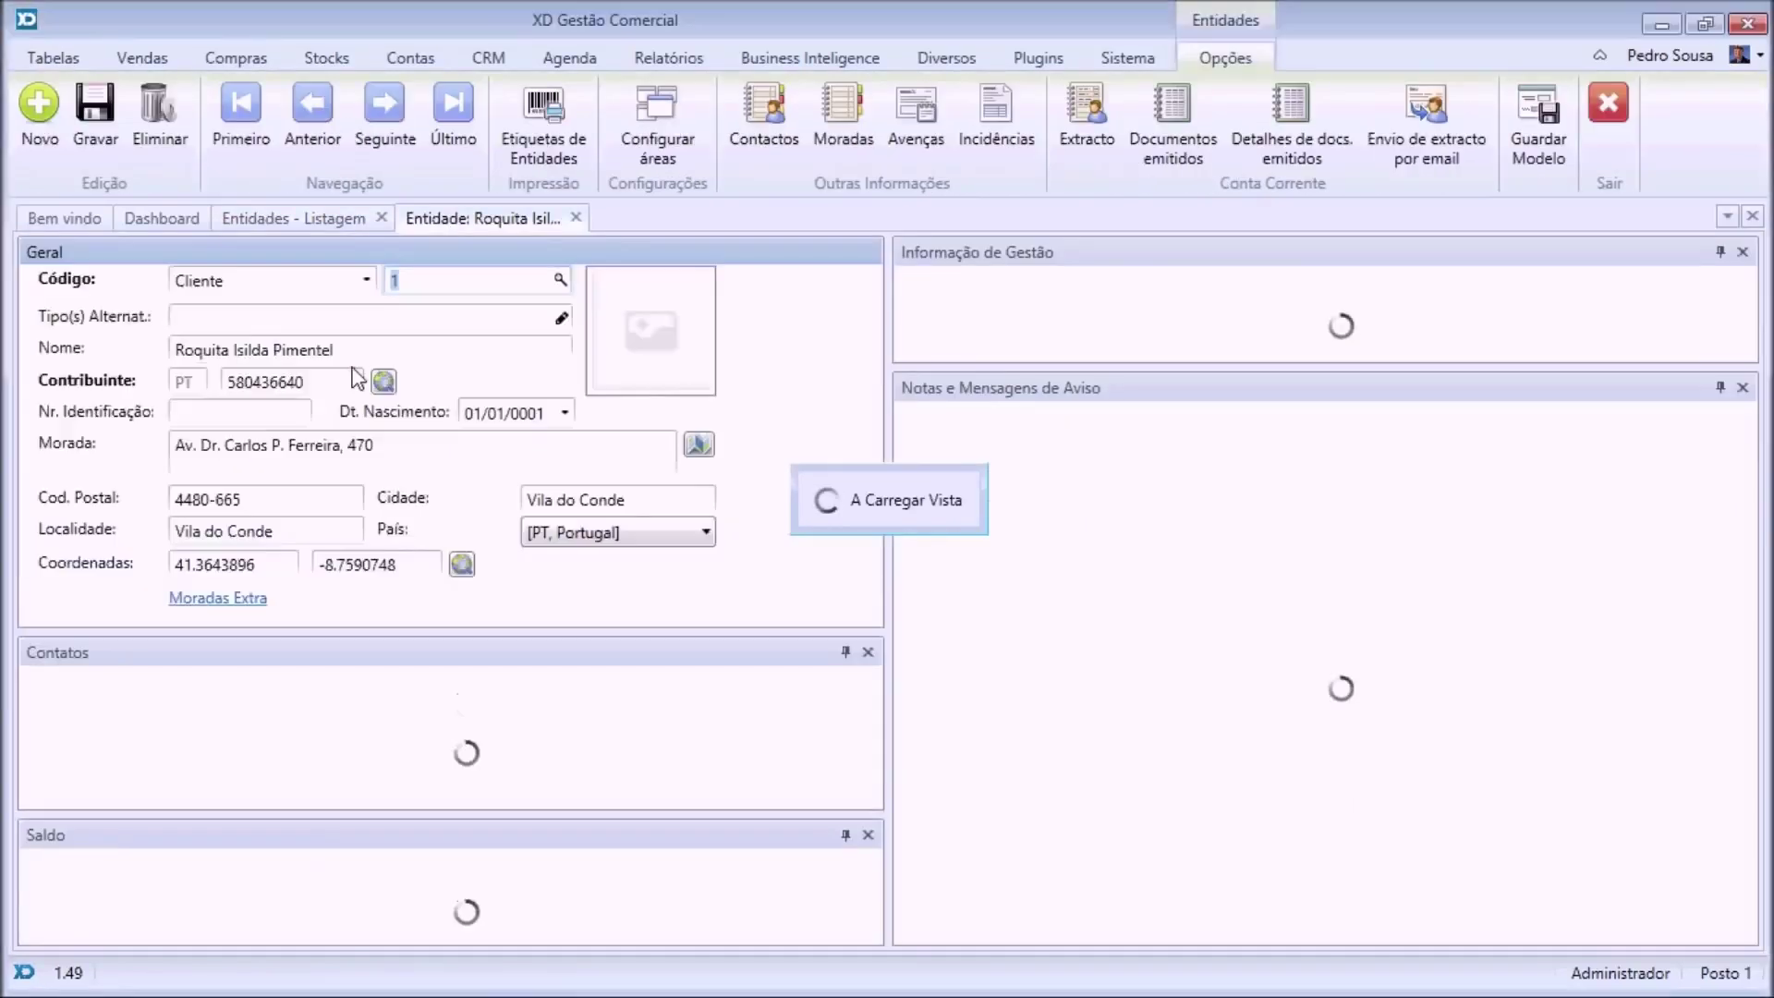
left_click(918, 120)
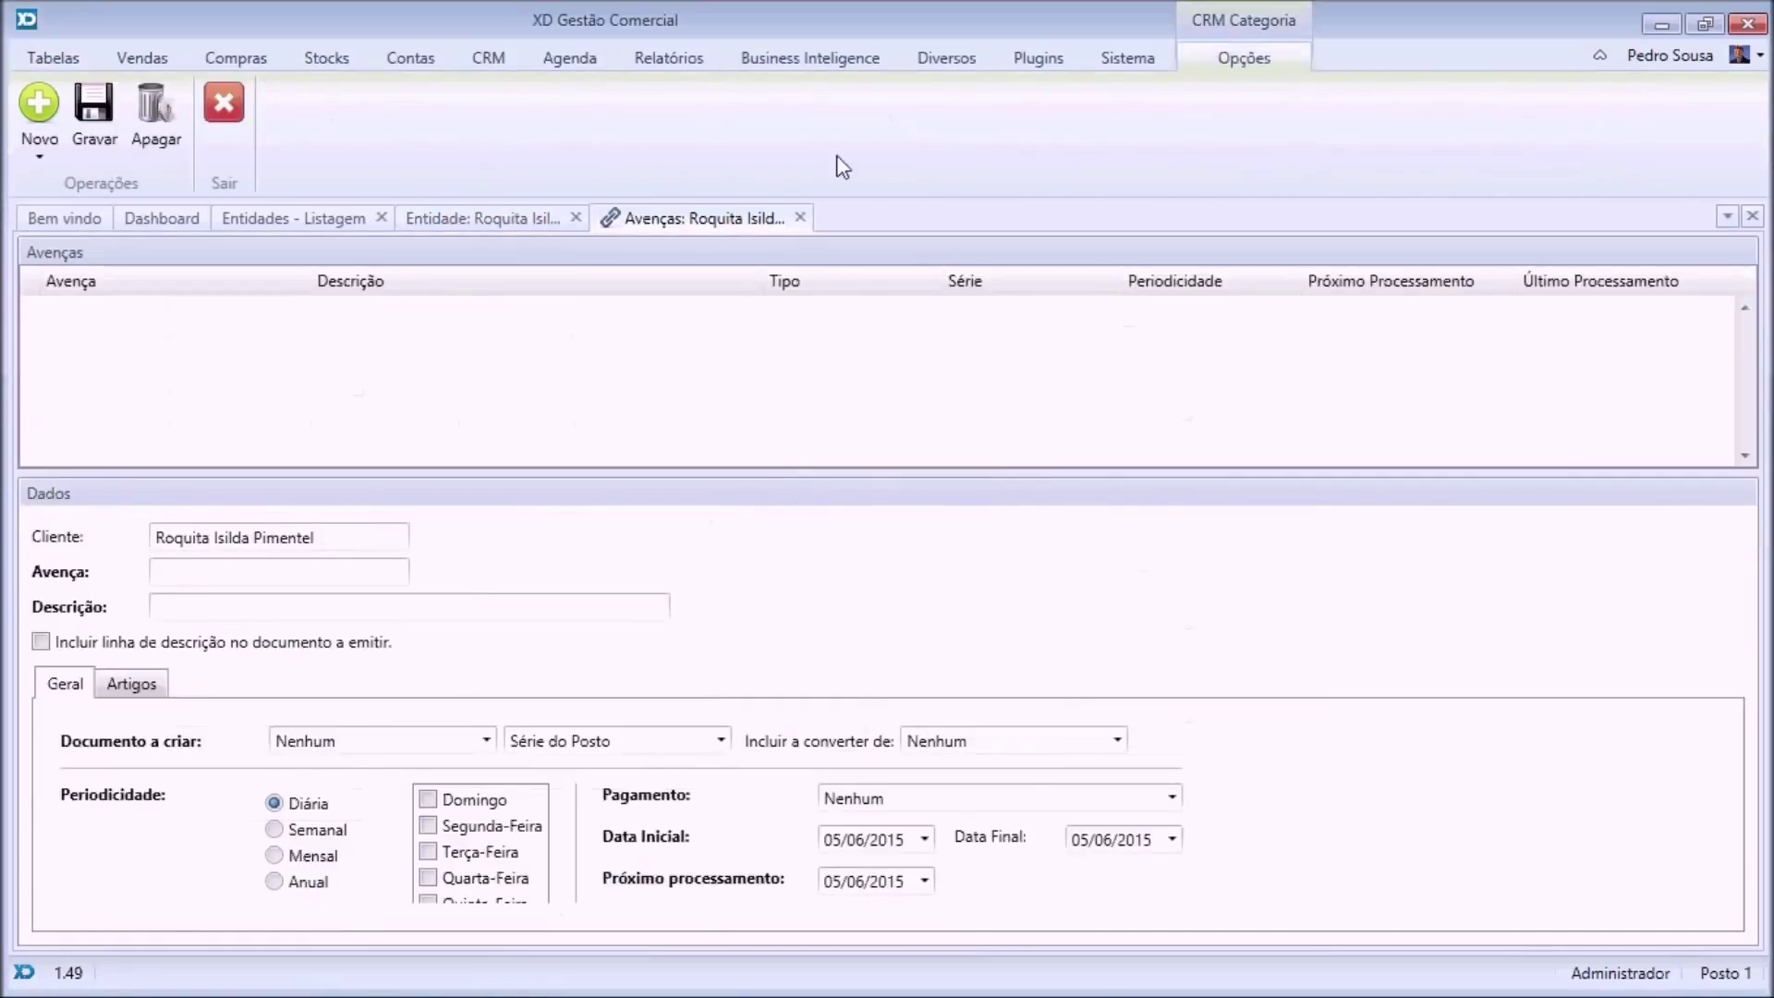
left_click(35, 159)
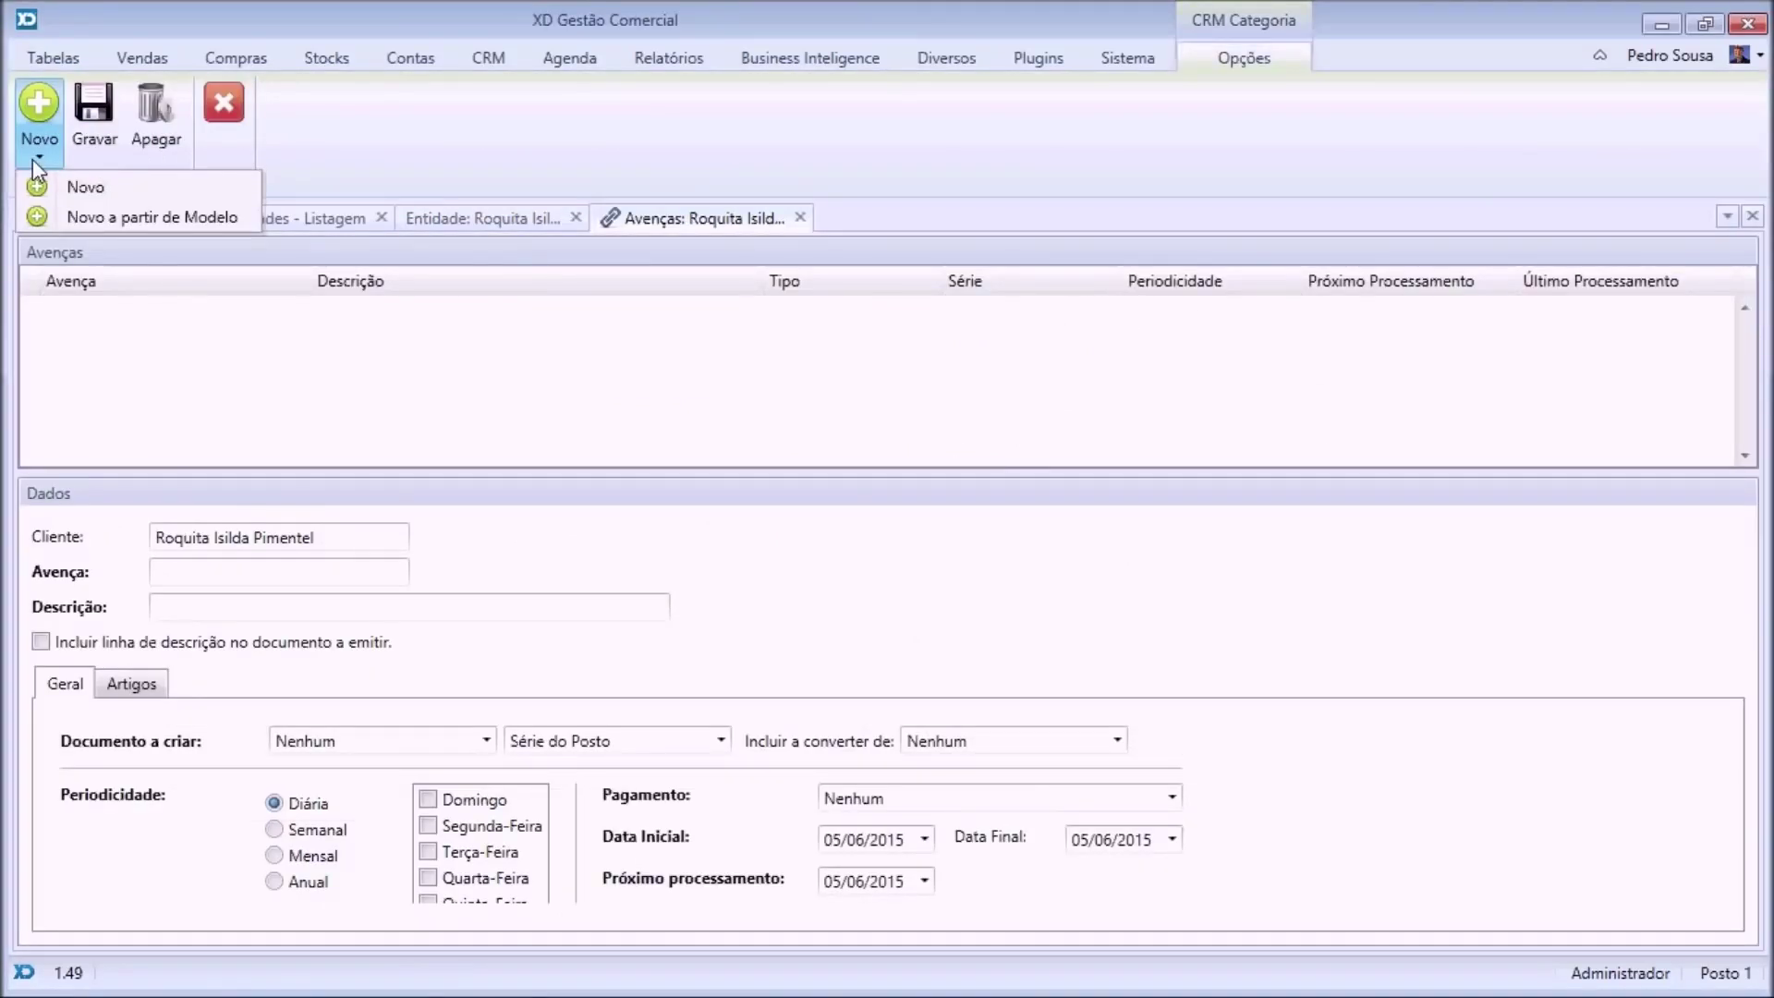
left_click(134, 225)
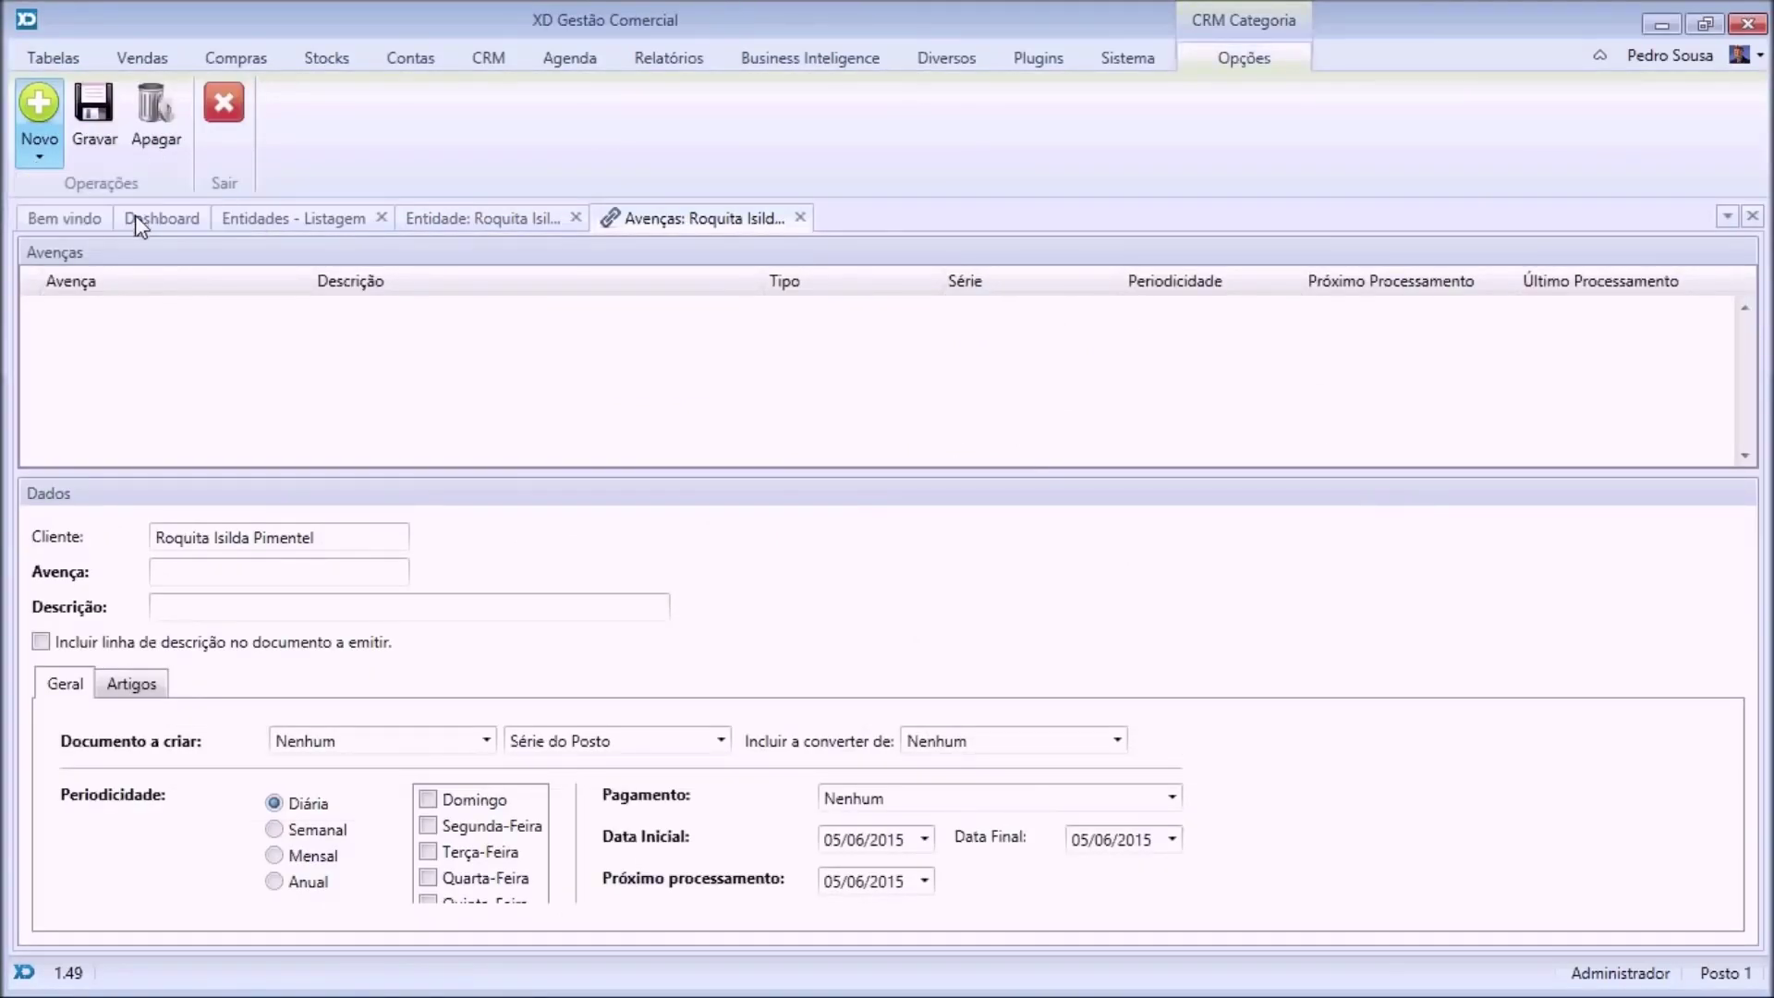
double_click(573, 324)
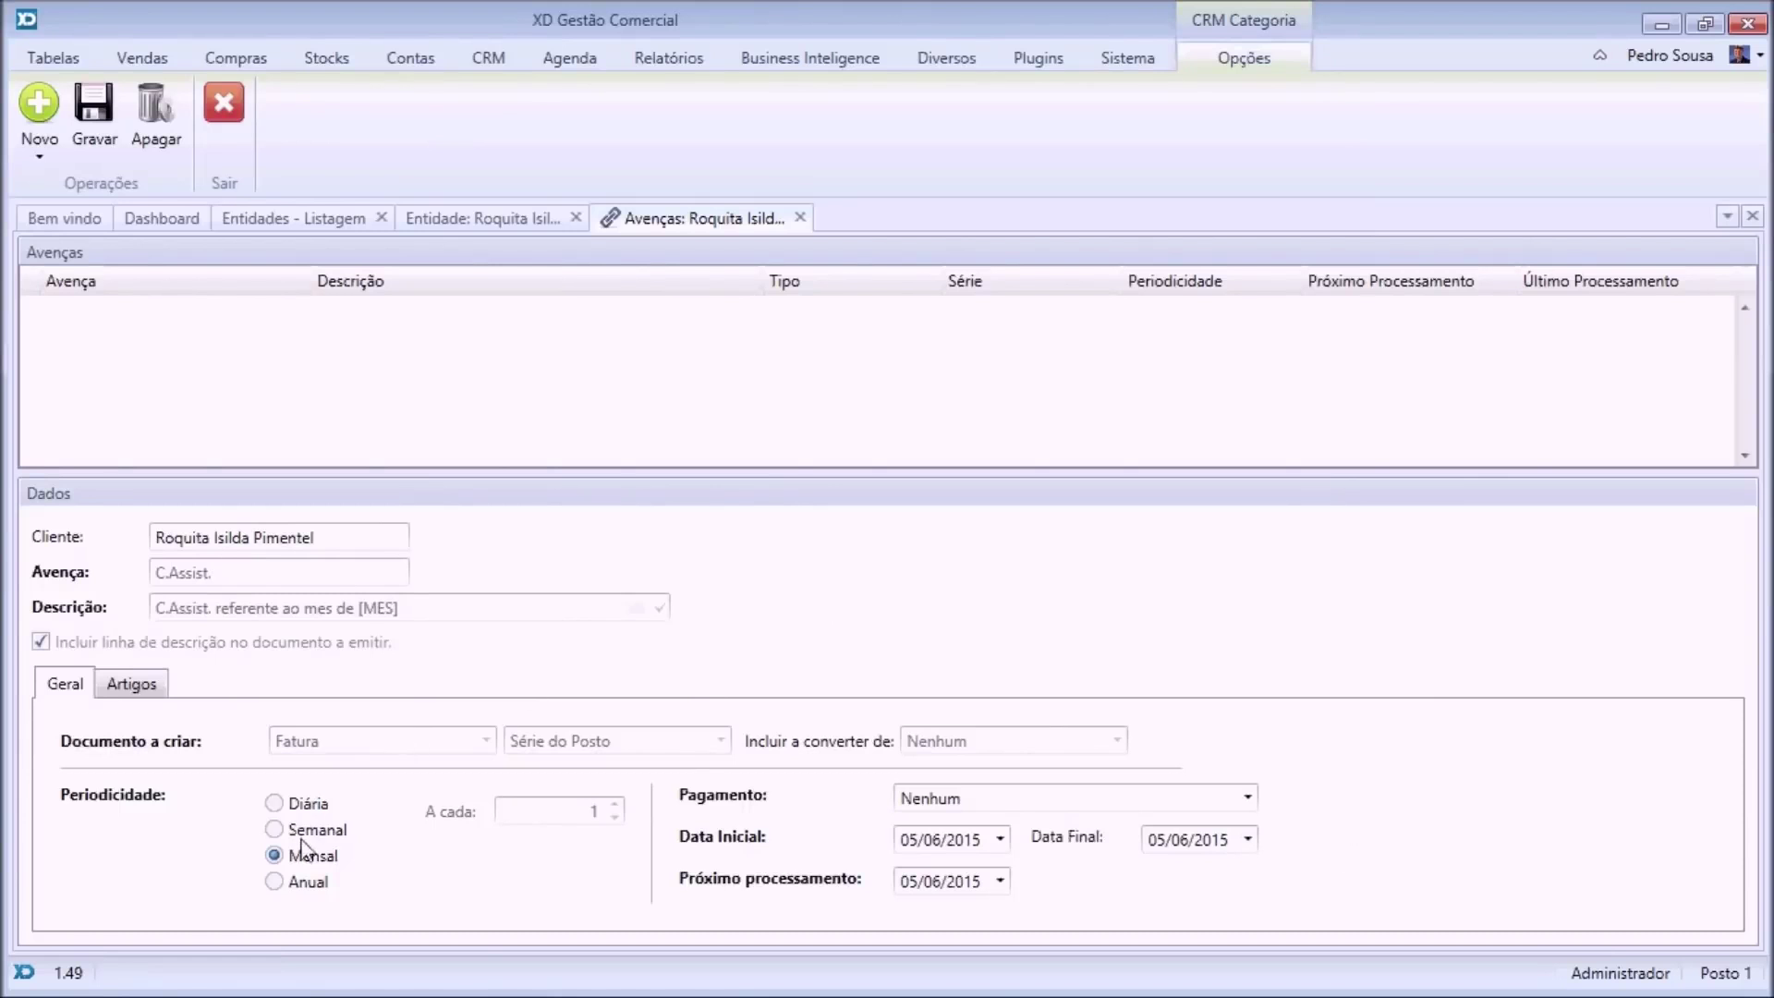
Set the avença's payment terms to Pronto Pagamento.
left_click(131, 684)
left_click(67, 684)
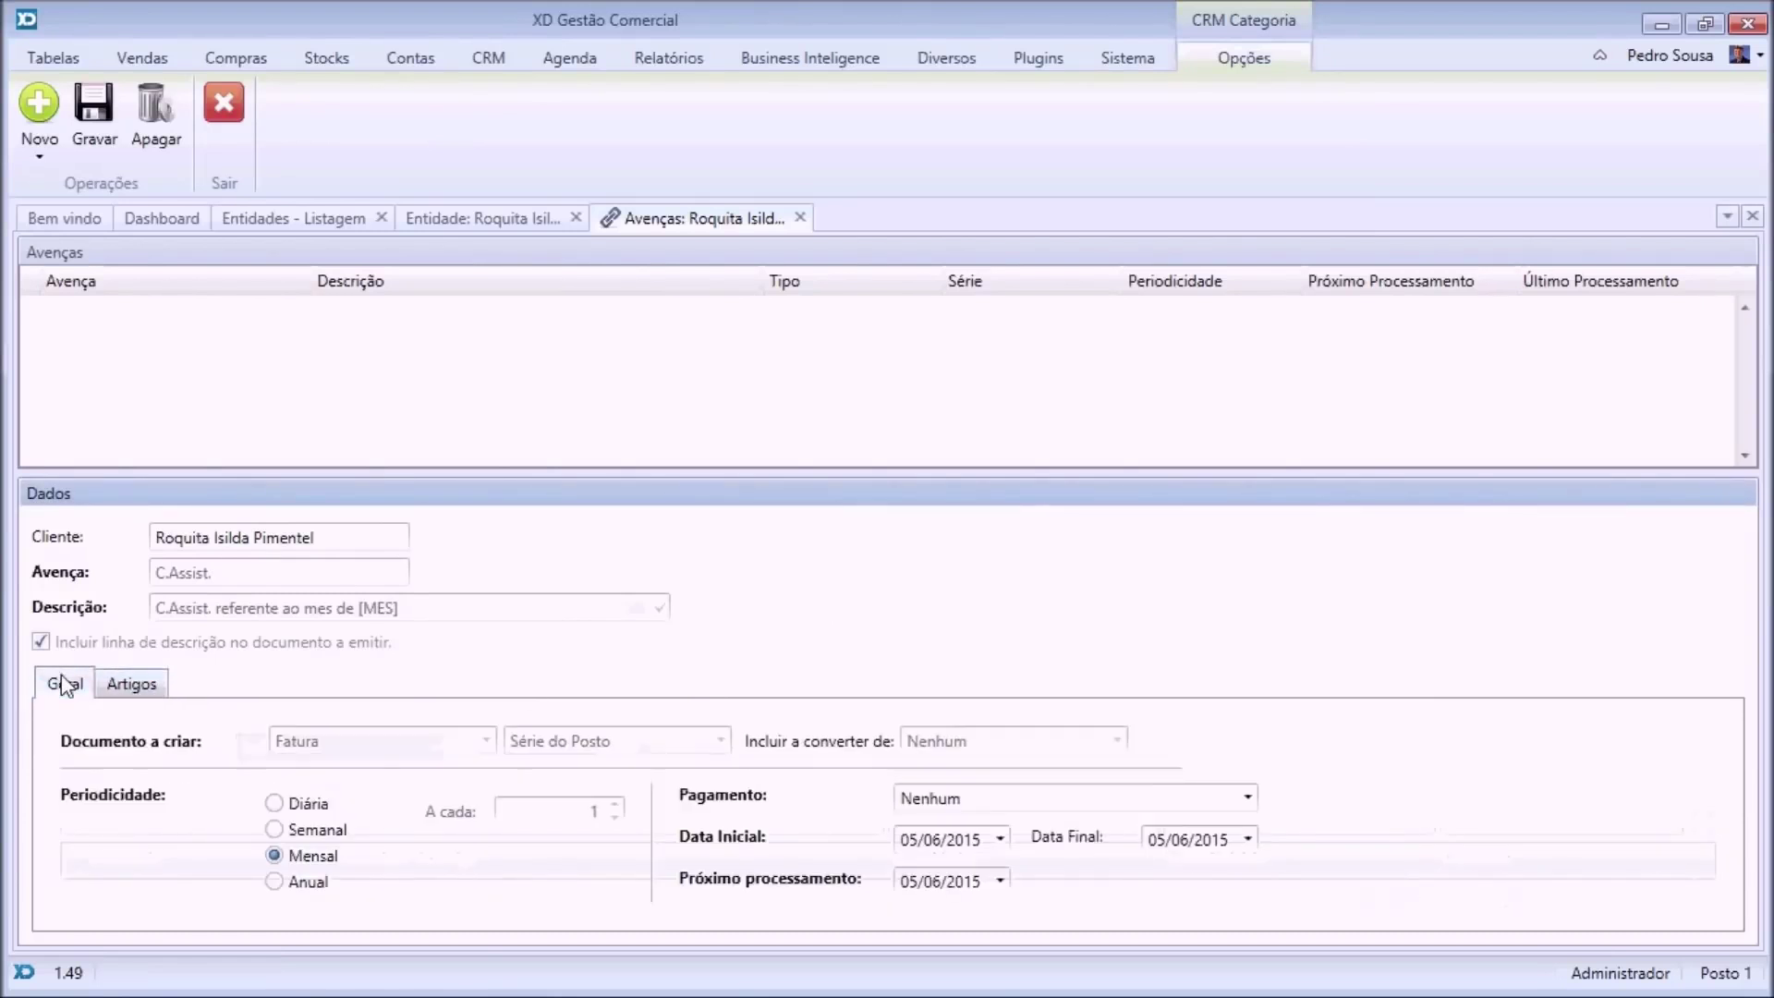
left_click(1197, 800)
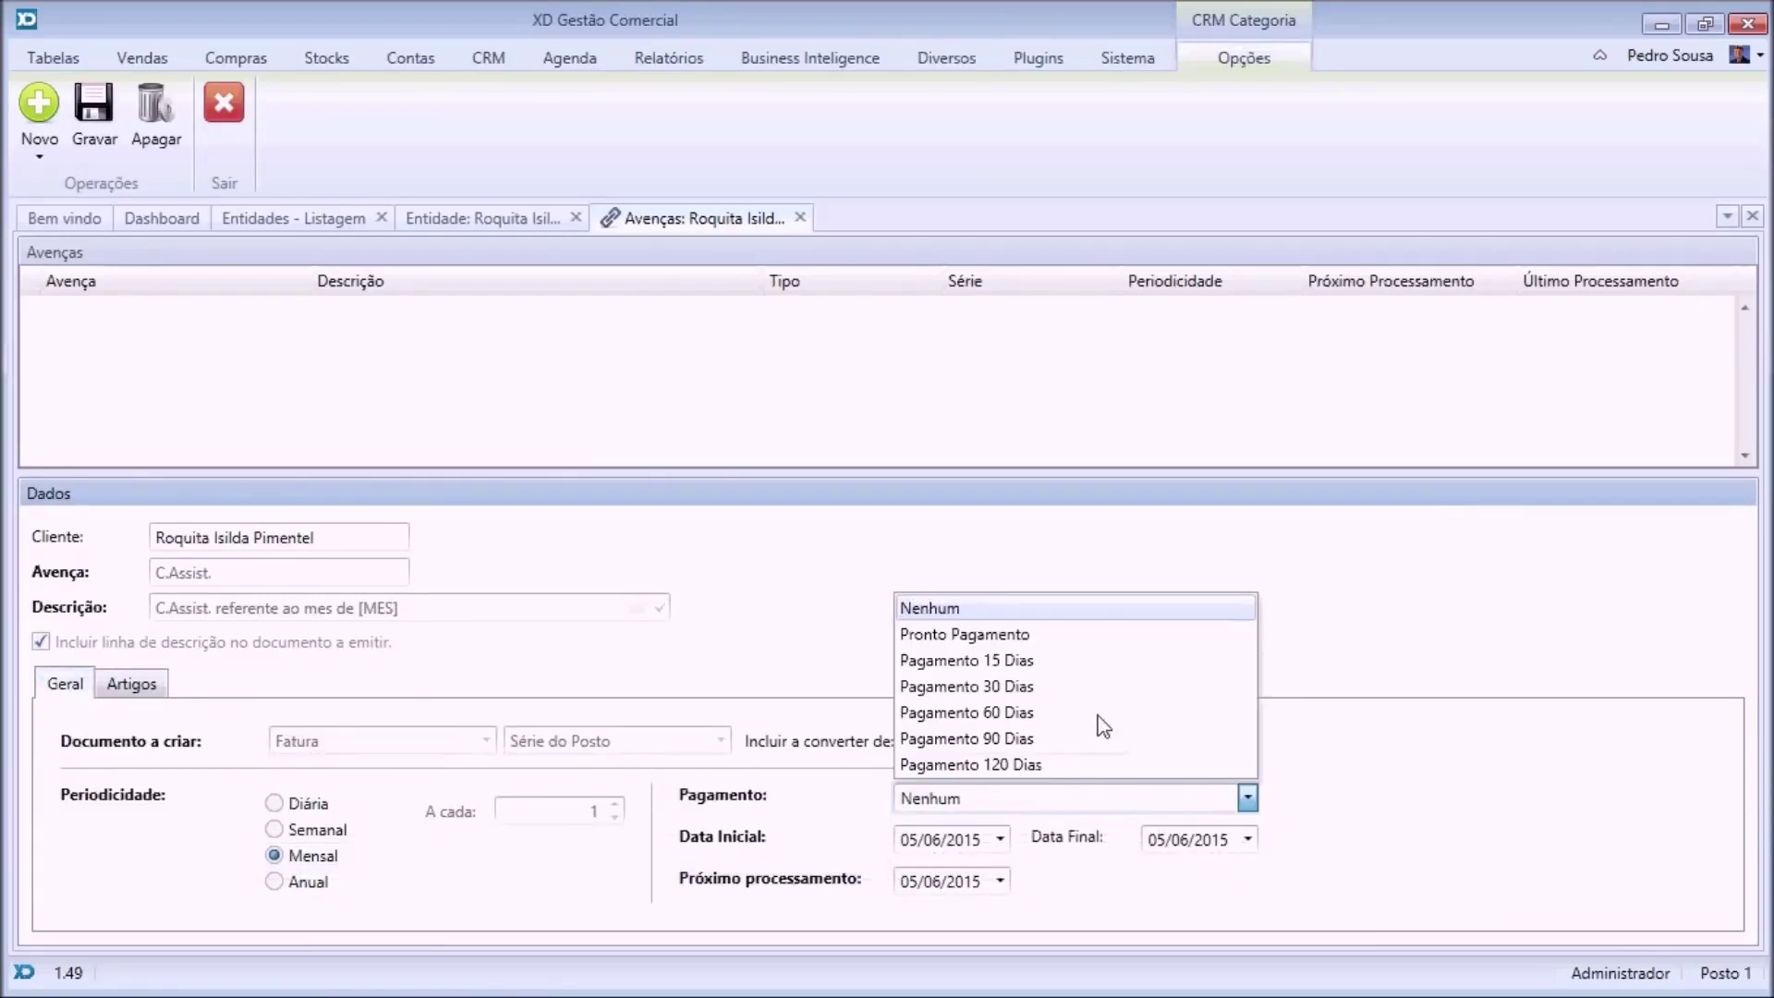
left_click(970, 645)
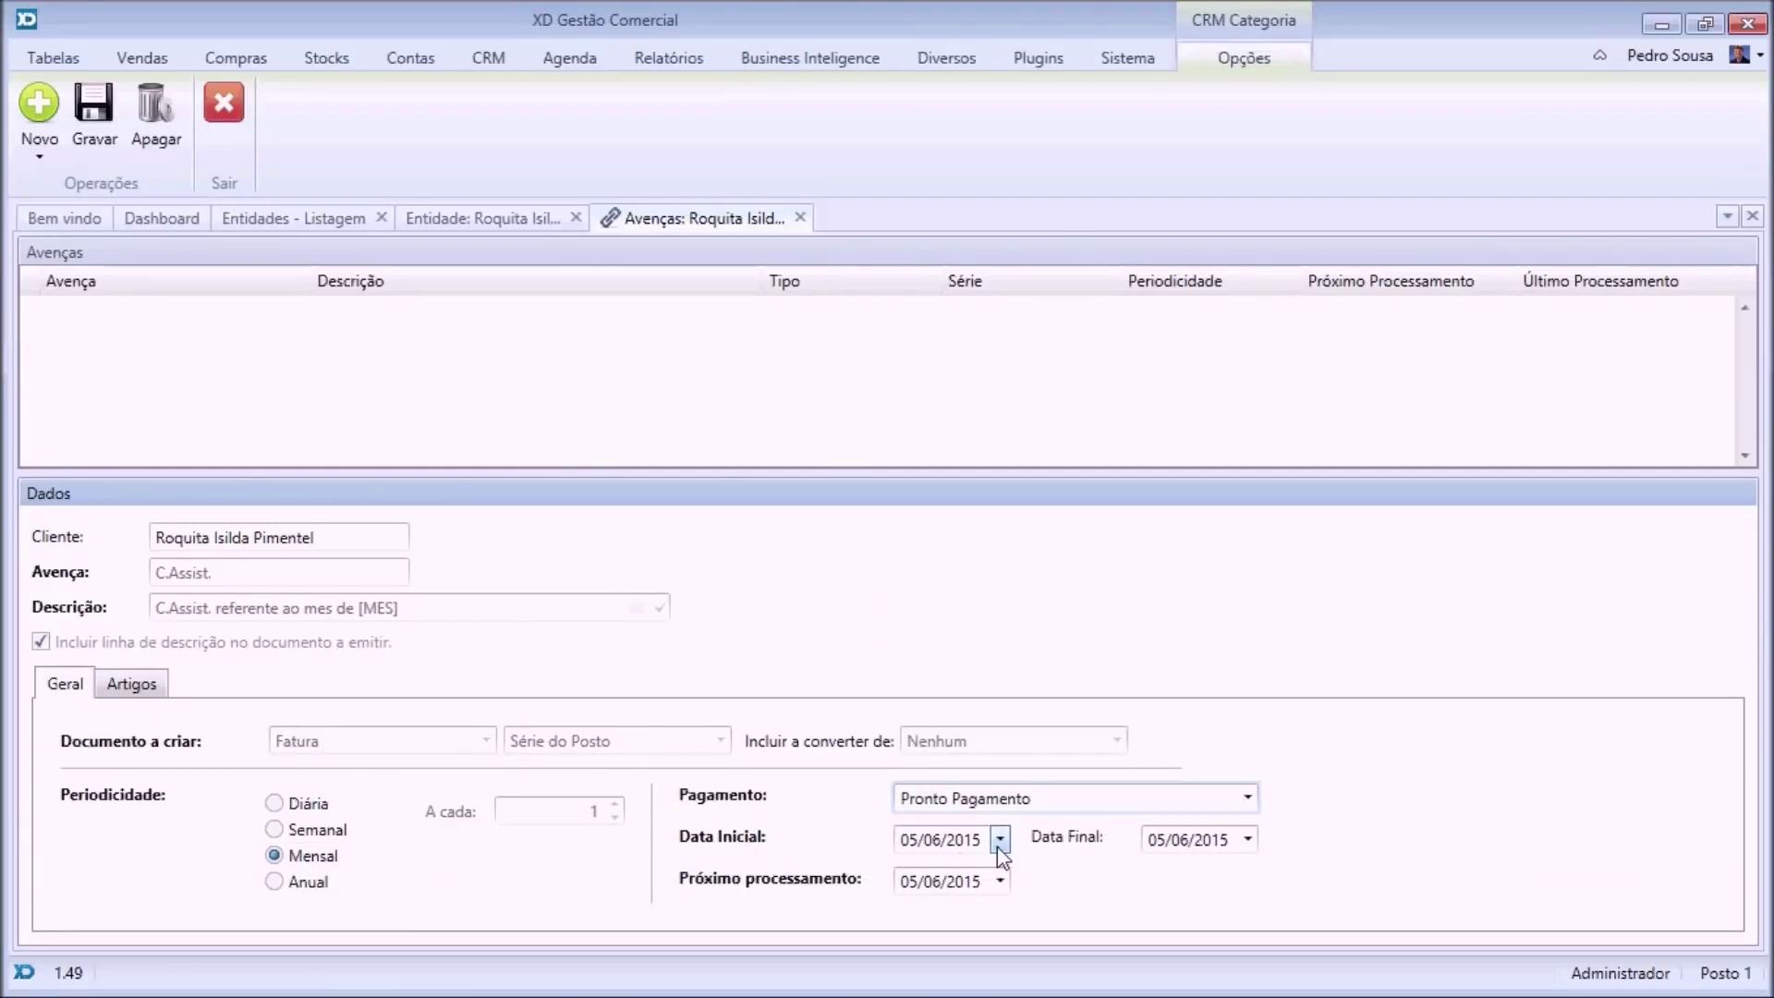
Set start 01/06/2015, end 30/06/2016, next processing 01/06/2015, and save the avença.
left_click(1000, 839)
left_click(965, 665)
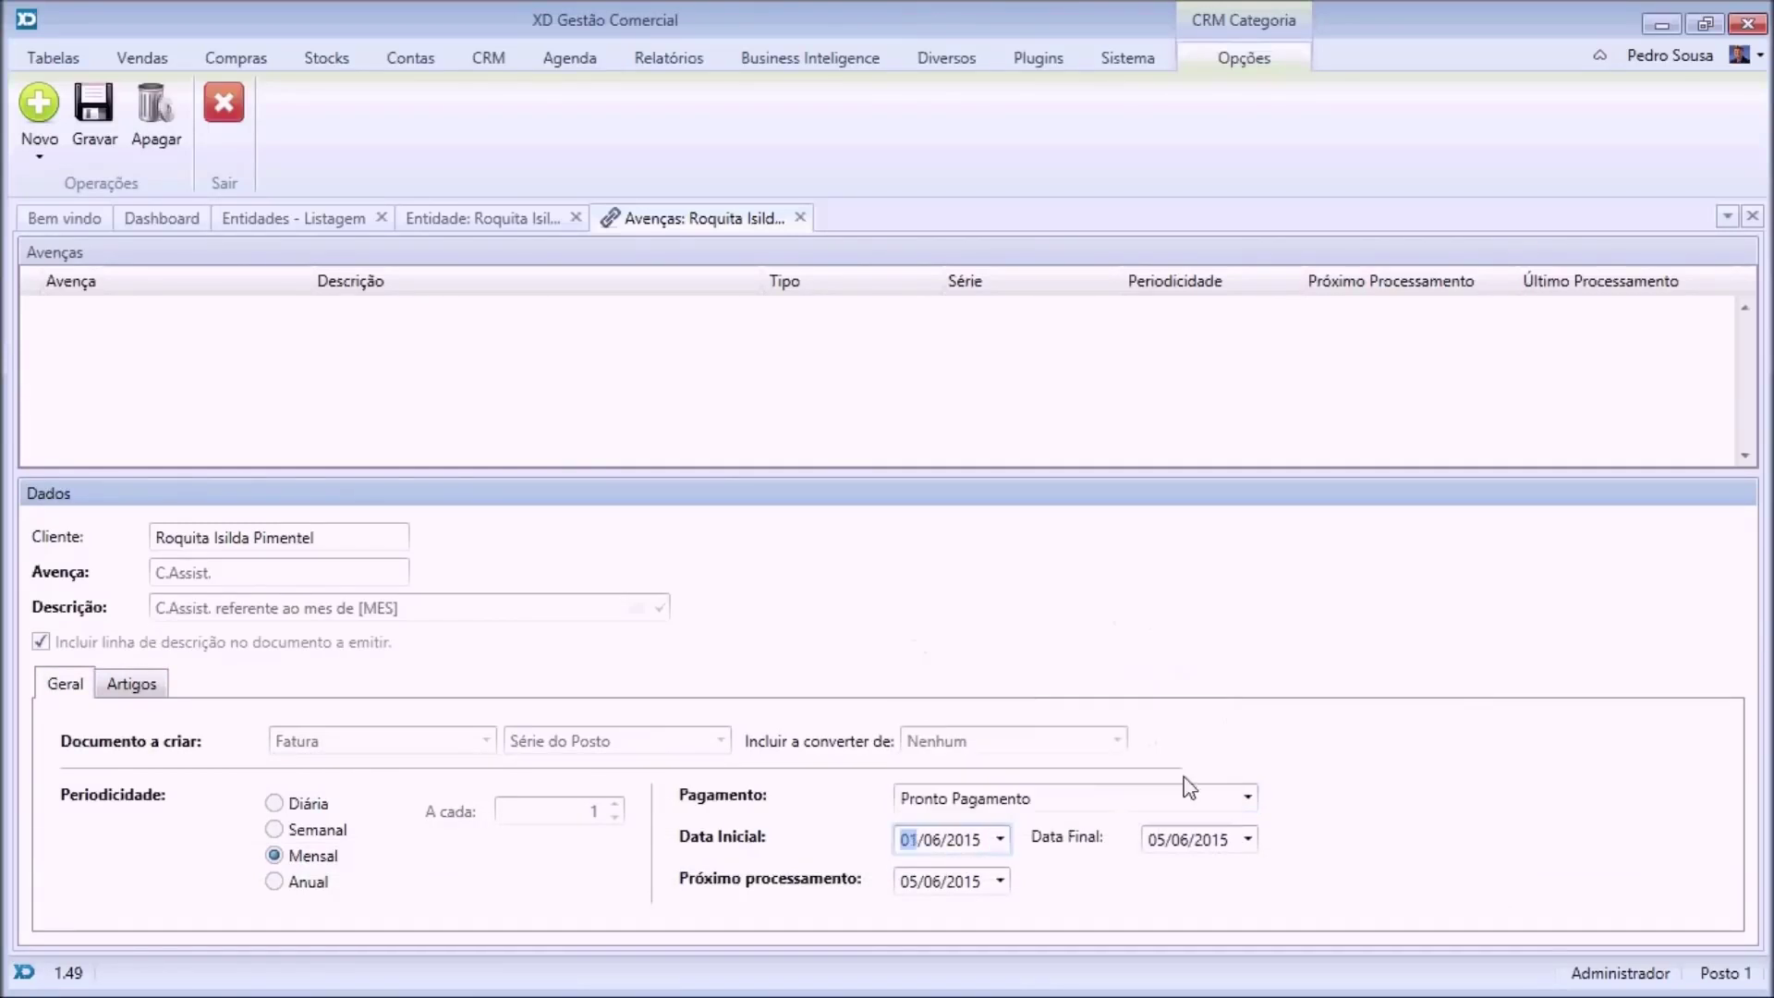
left_click(1247, 840)
left_click(1276, 749)
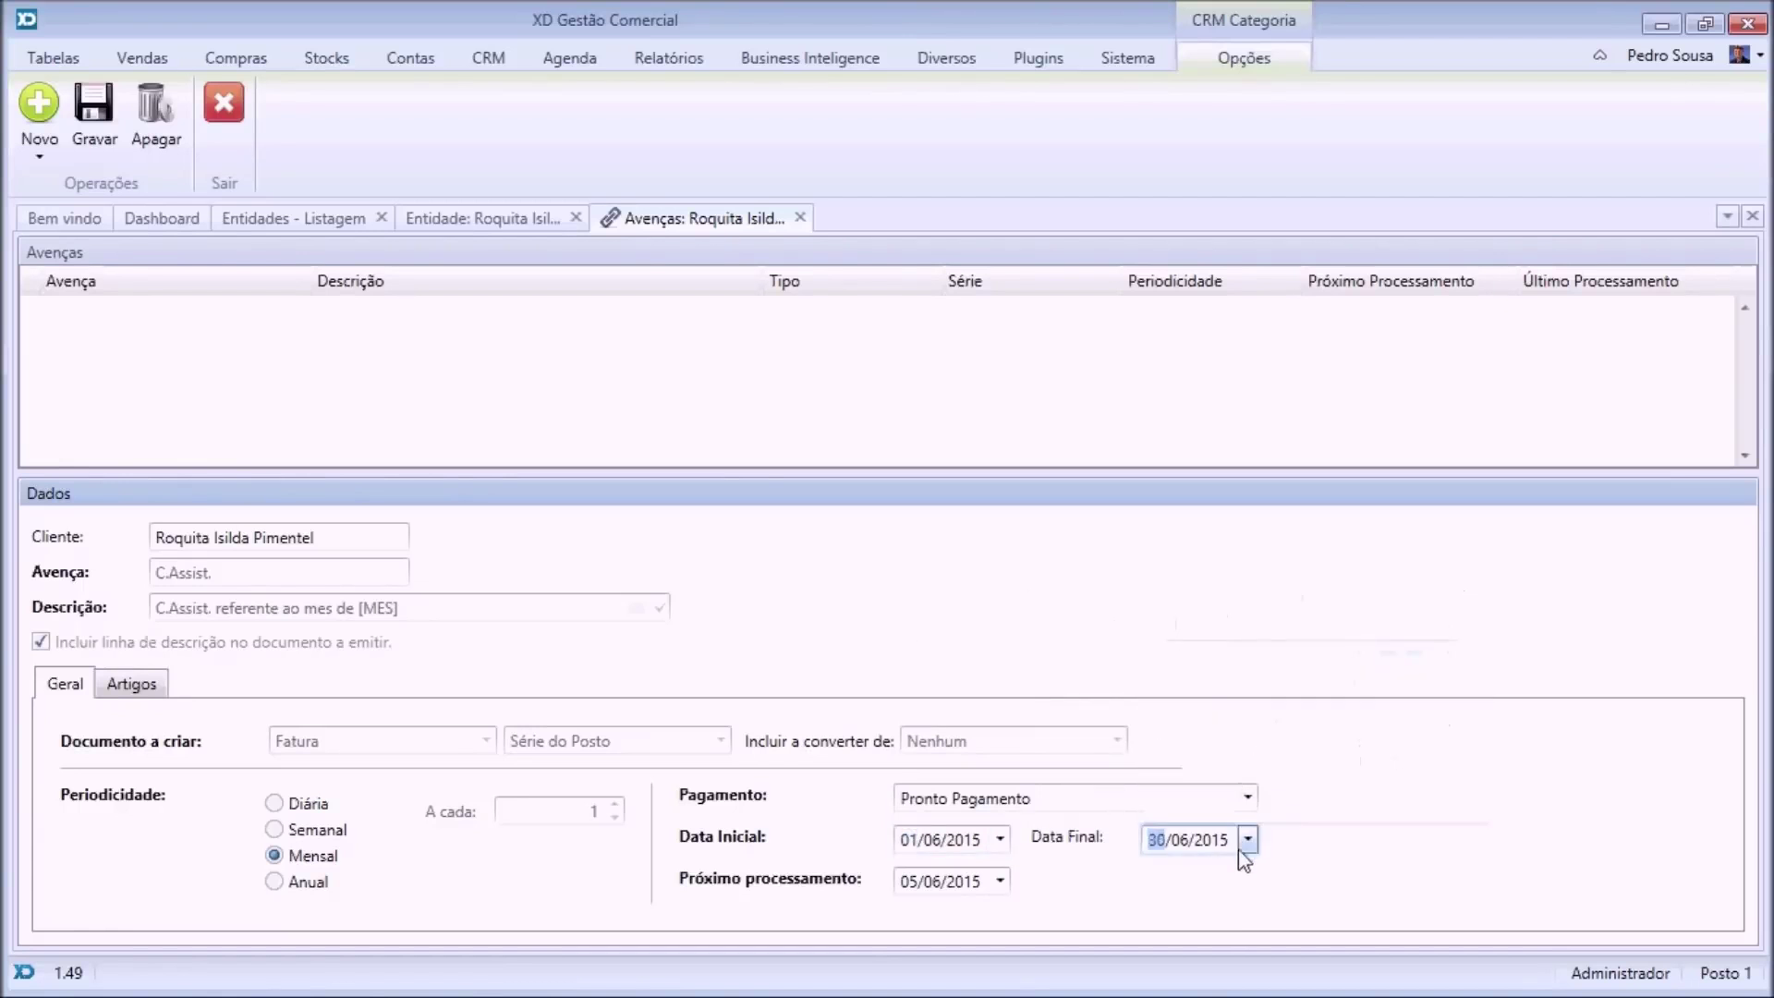
key("Right")
key("Right")
key("BackSpace")
type("6")
left_click(1000, 881)
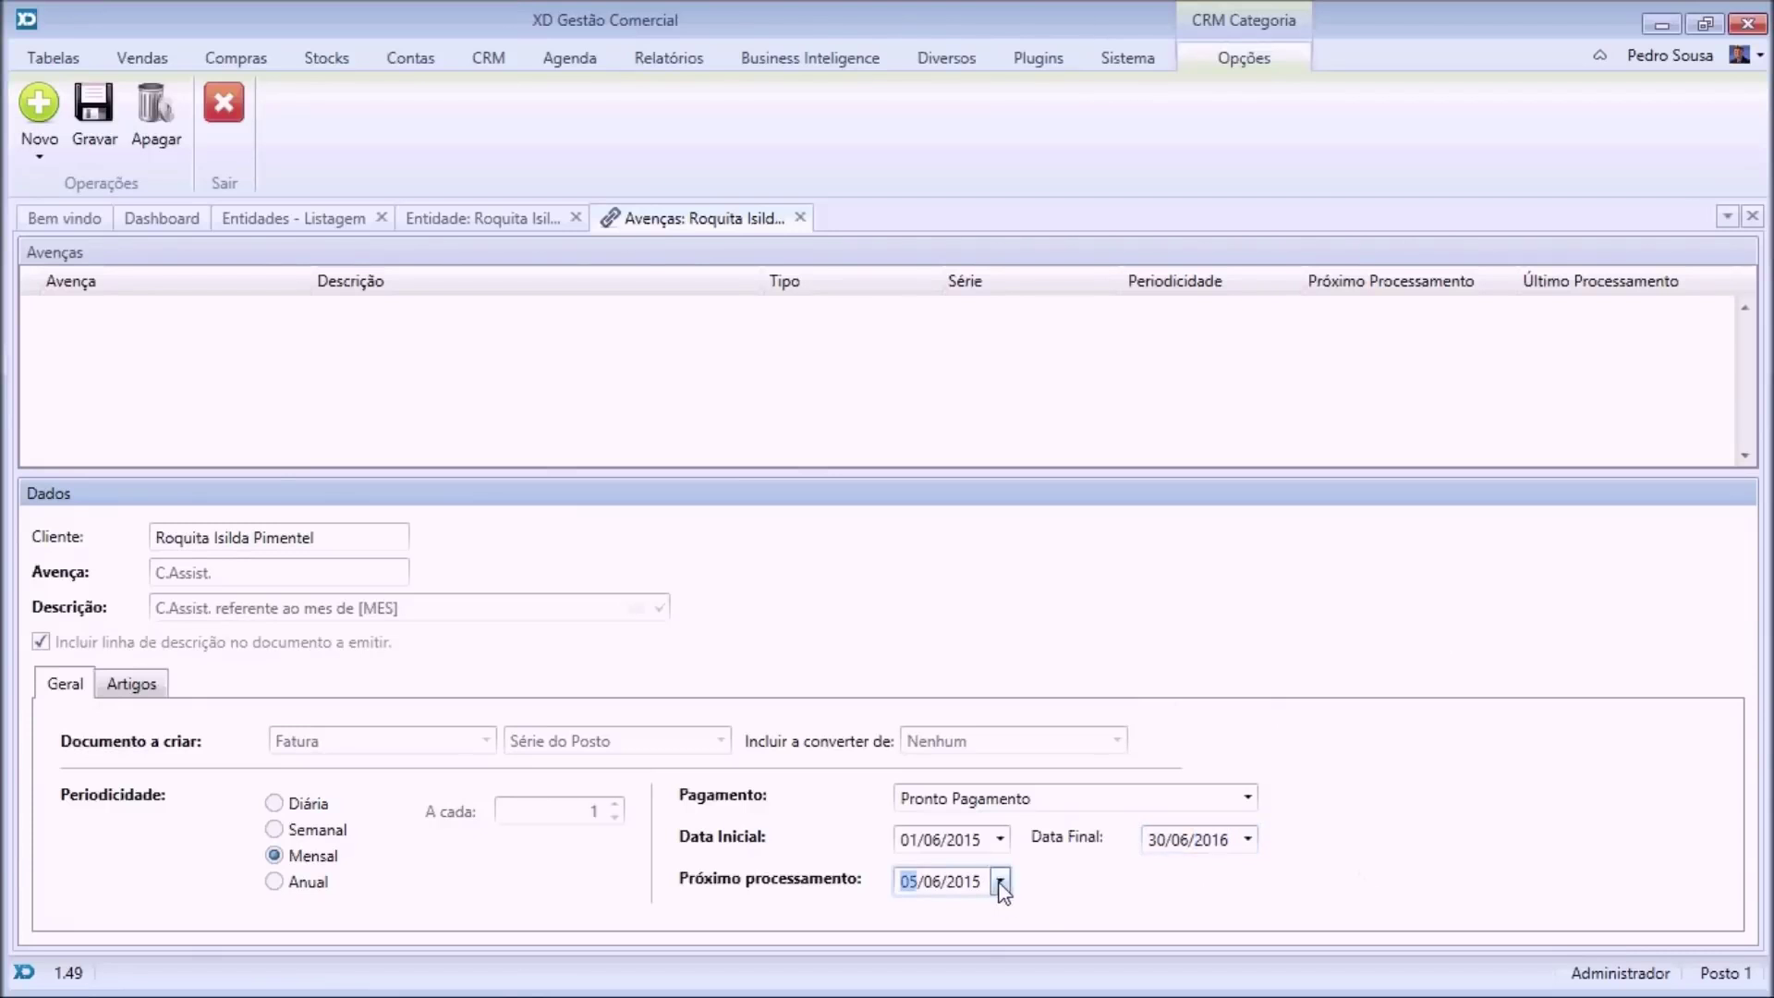
left_click(977, 703)
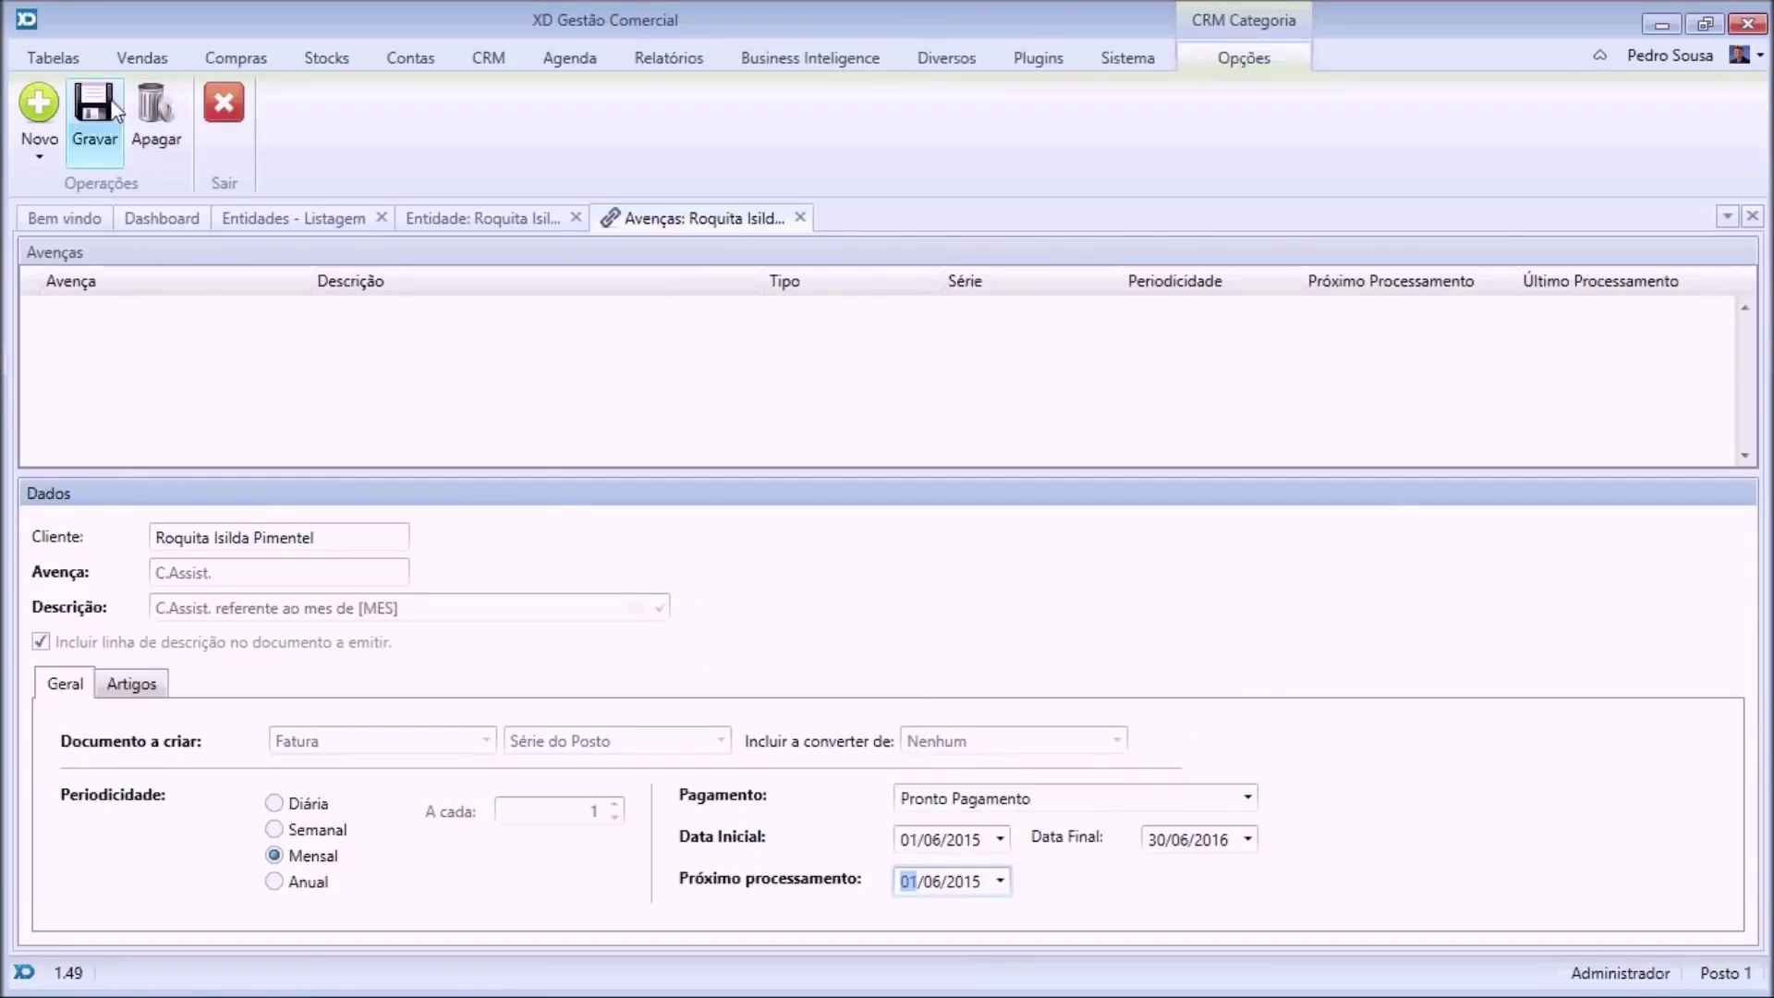
left_click(105, 137)
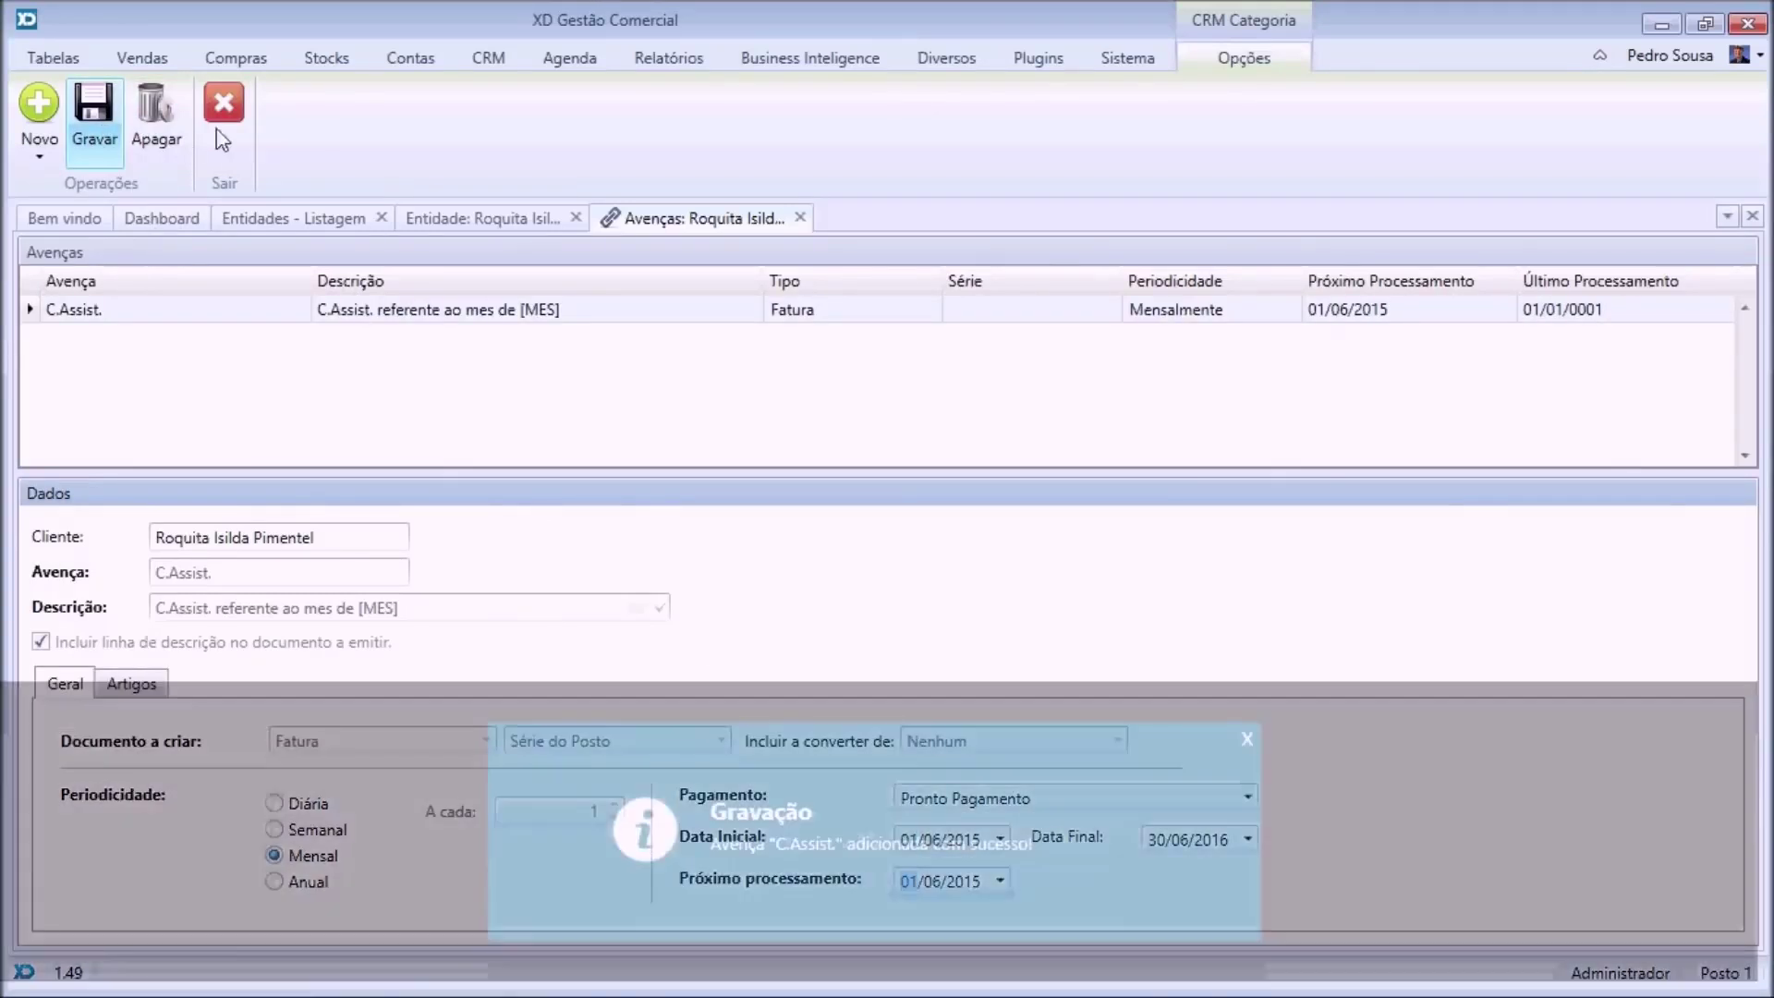
left_click(225, 106)
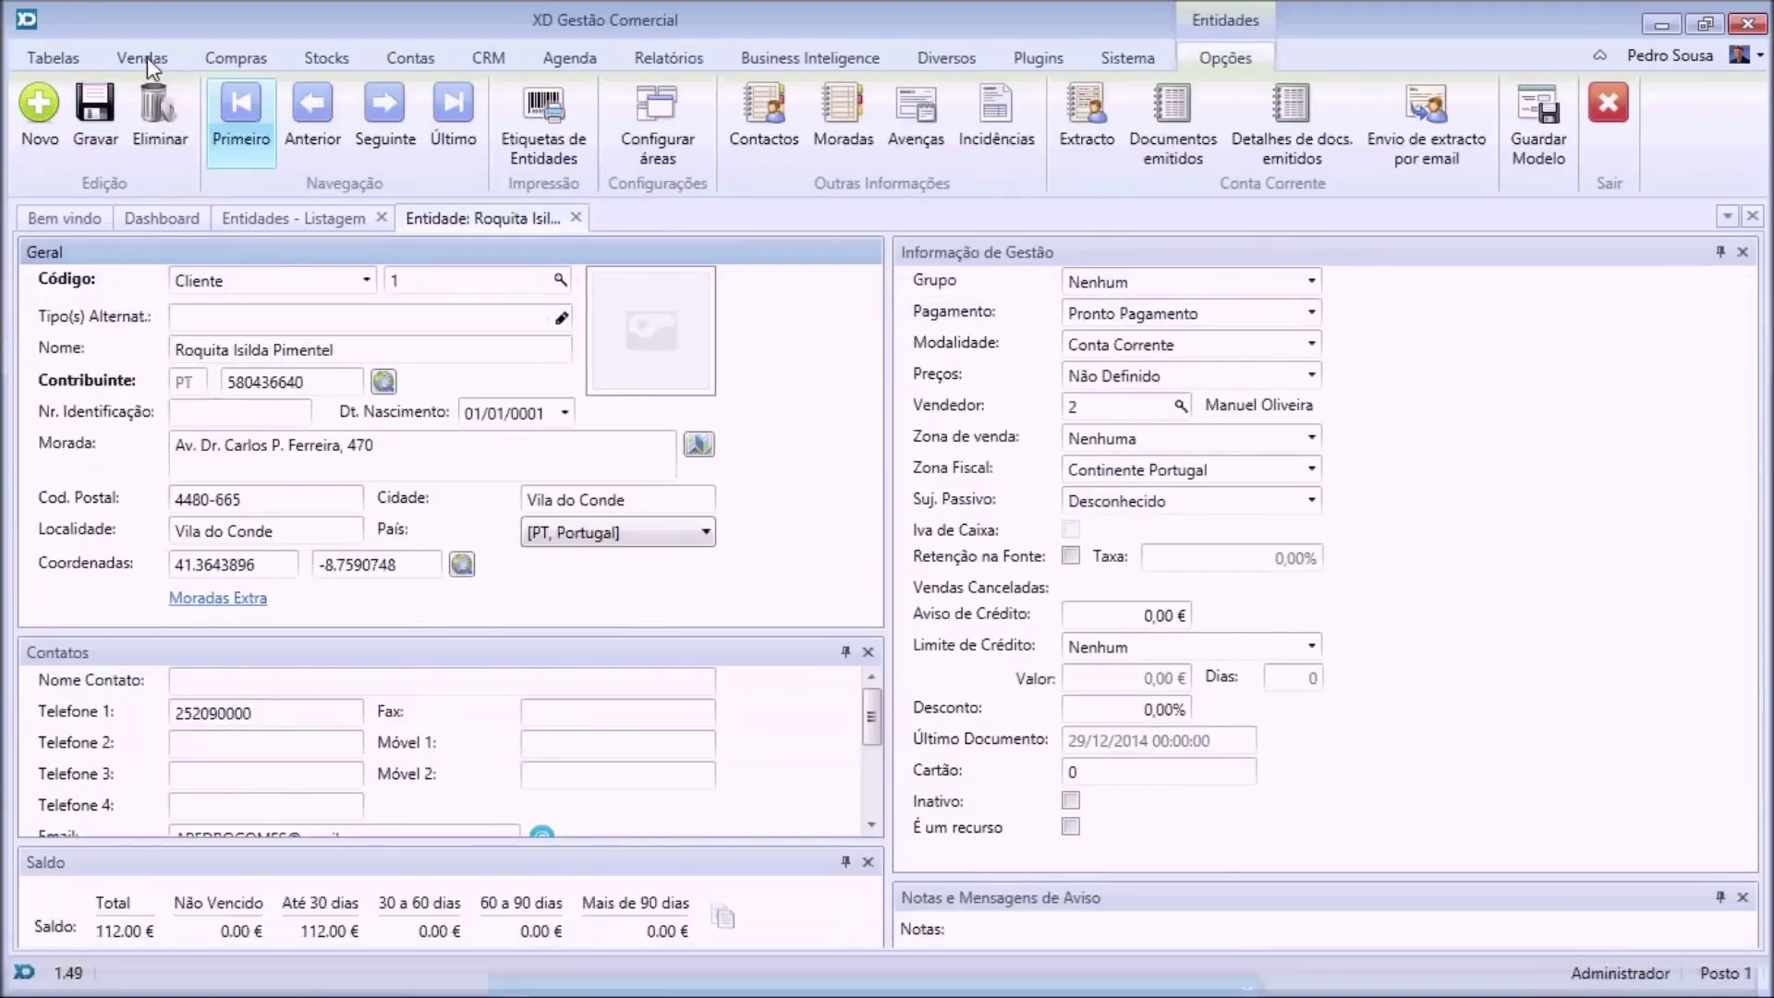
Run Debitar Avenças to process the due C.Assist. contract into invoice FAC 1 for 49,20 €.
left_click(143, 57)
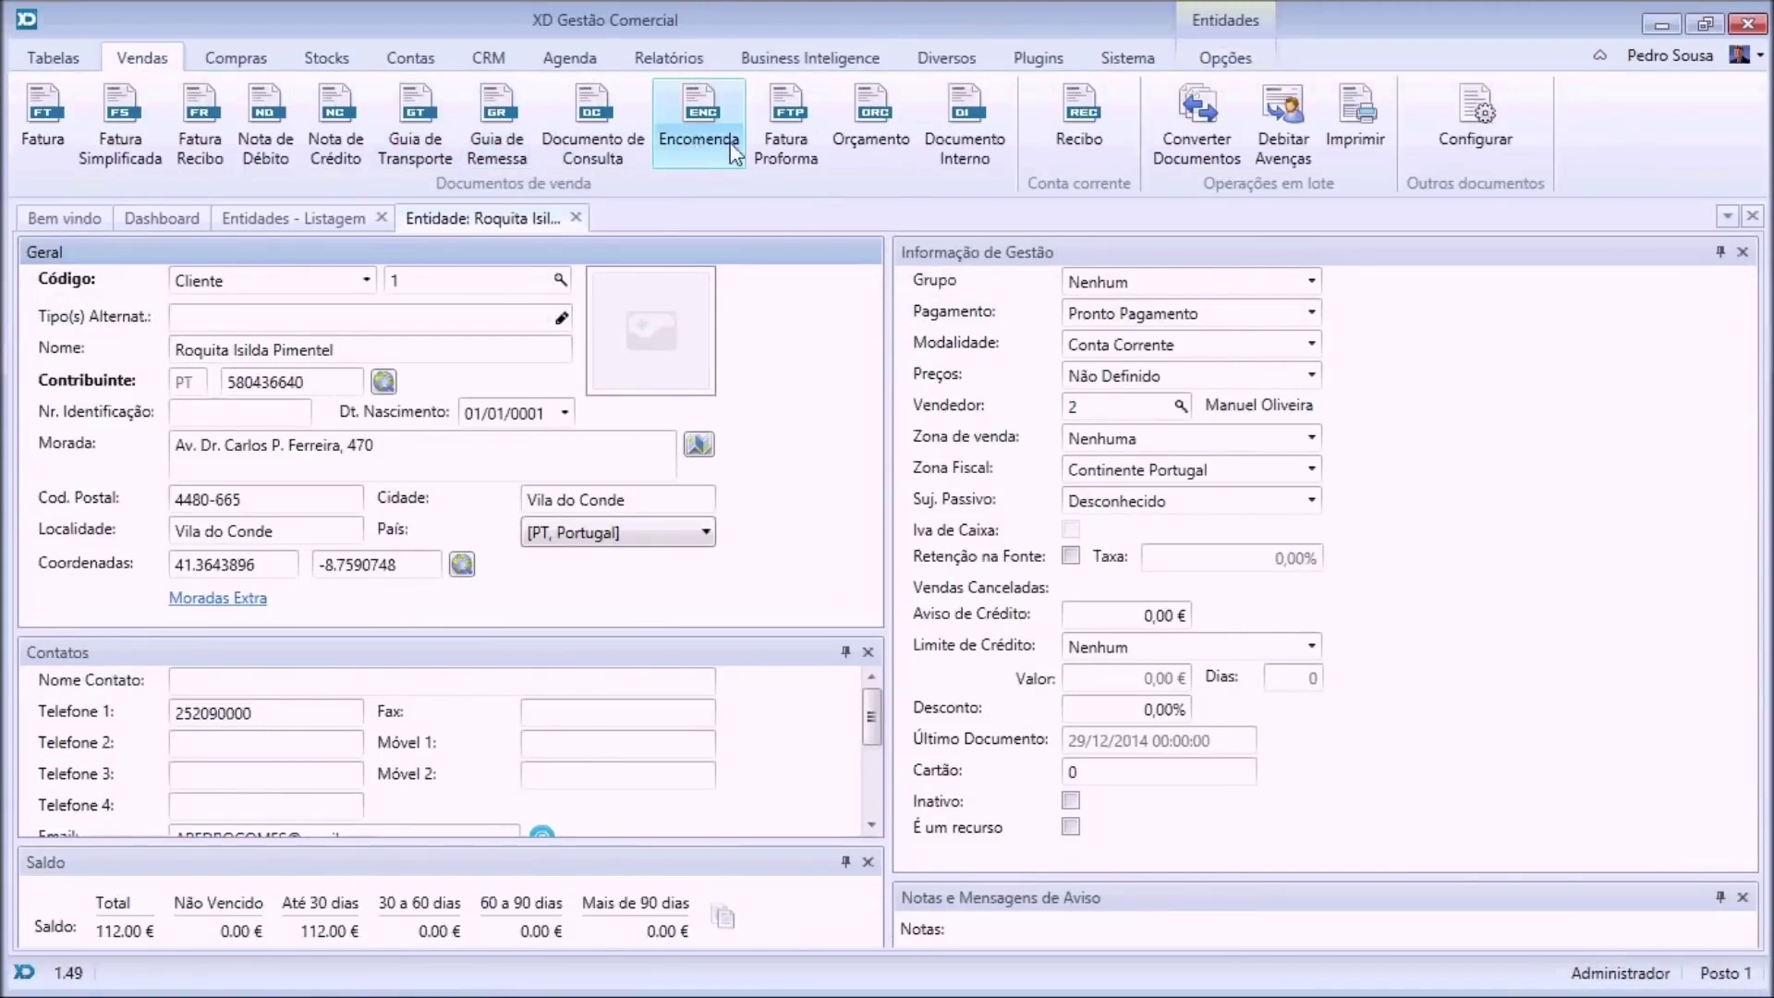
left_click(1269, 131)
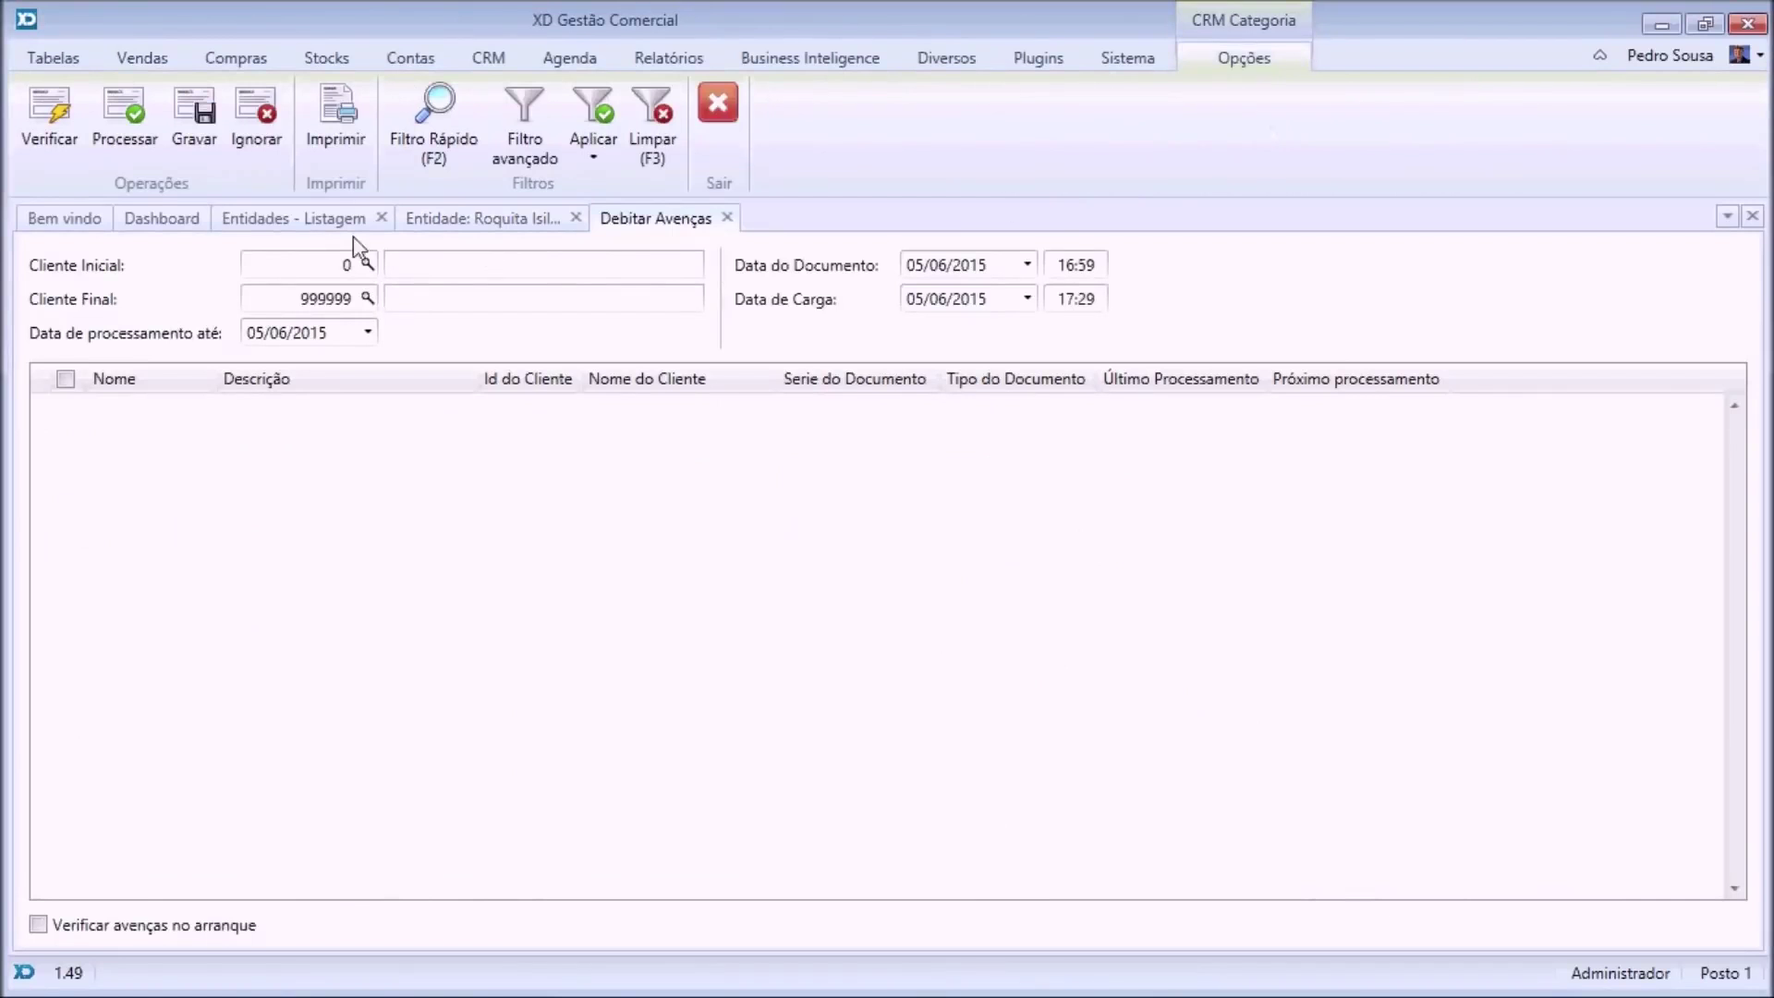
left_click(32, 125)
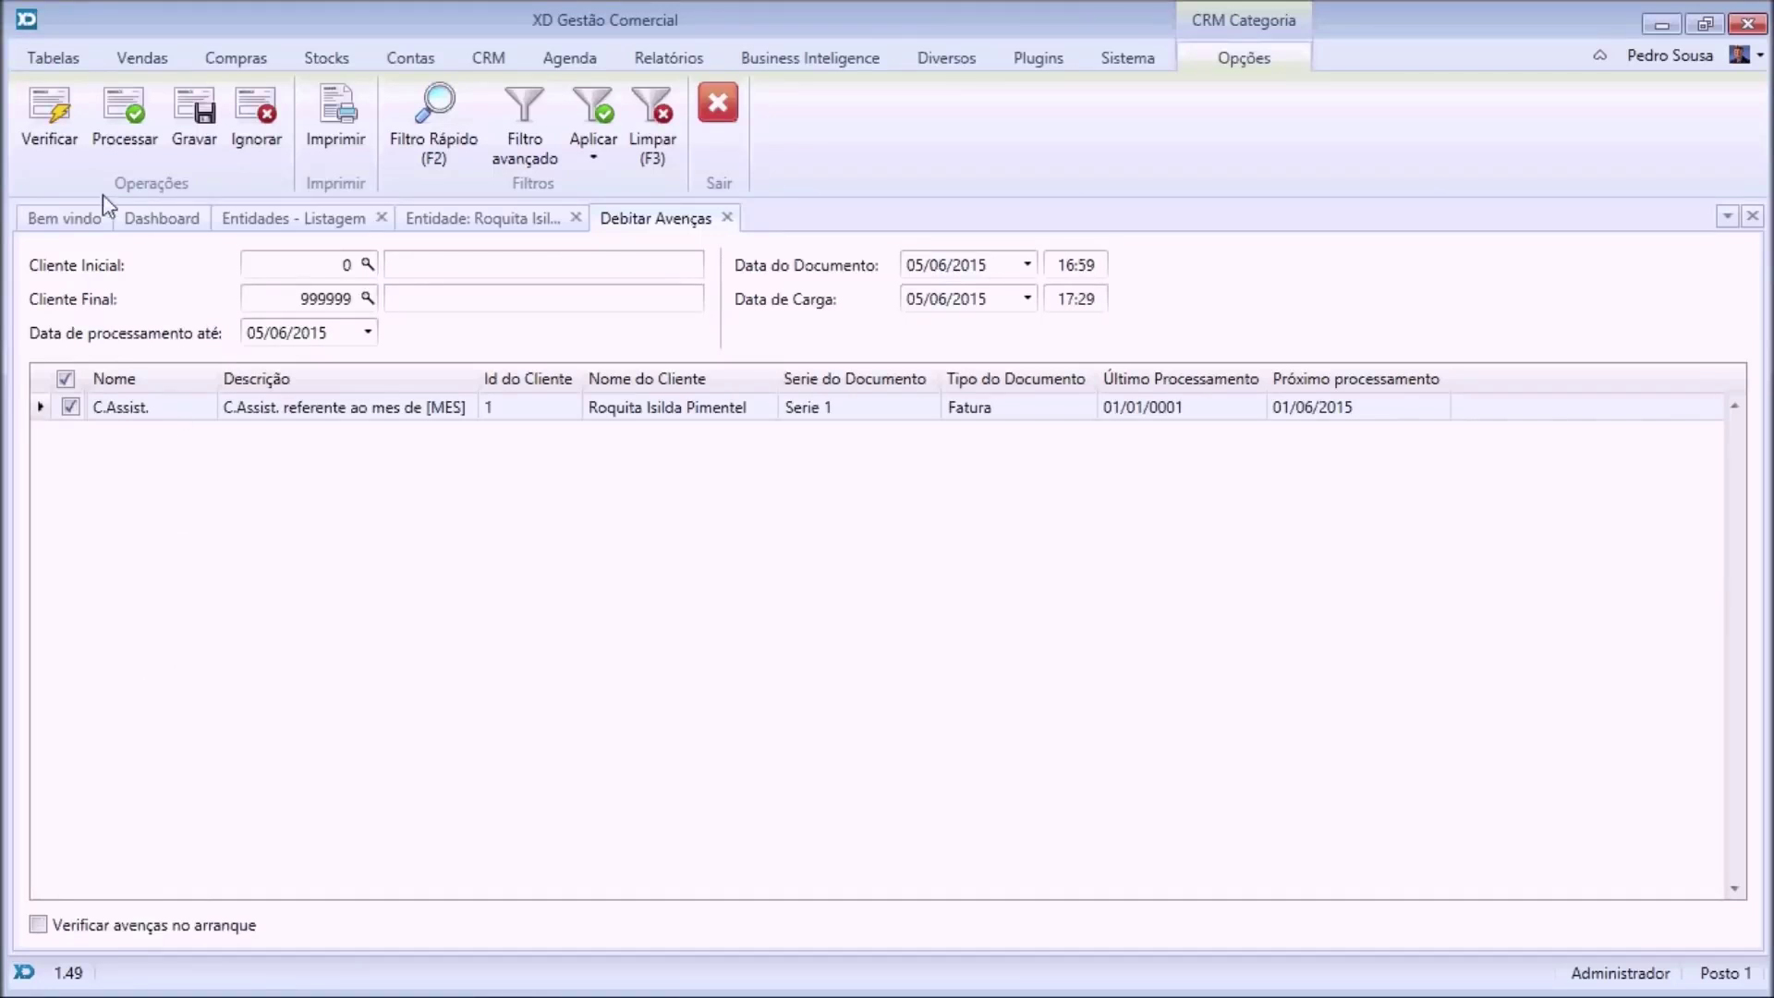
left_click(119, 125)
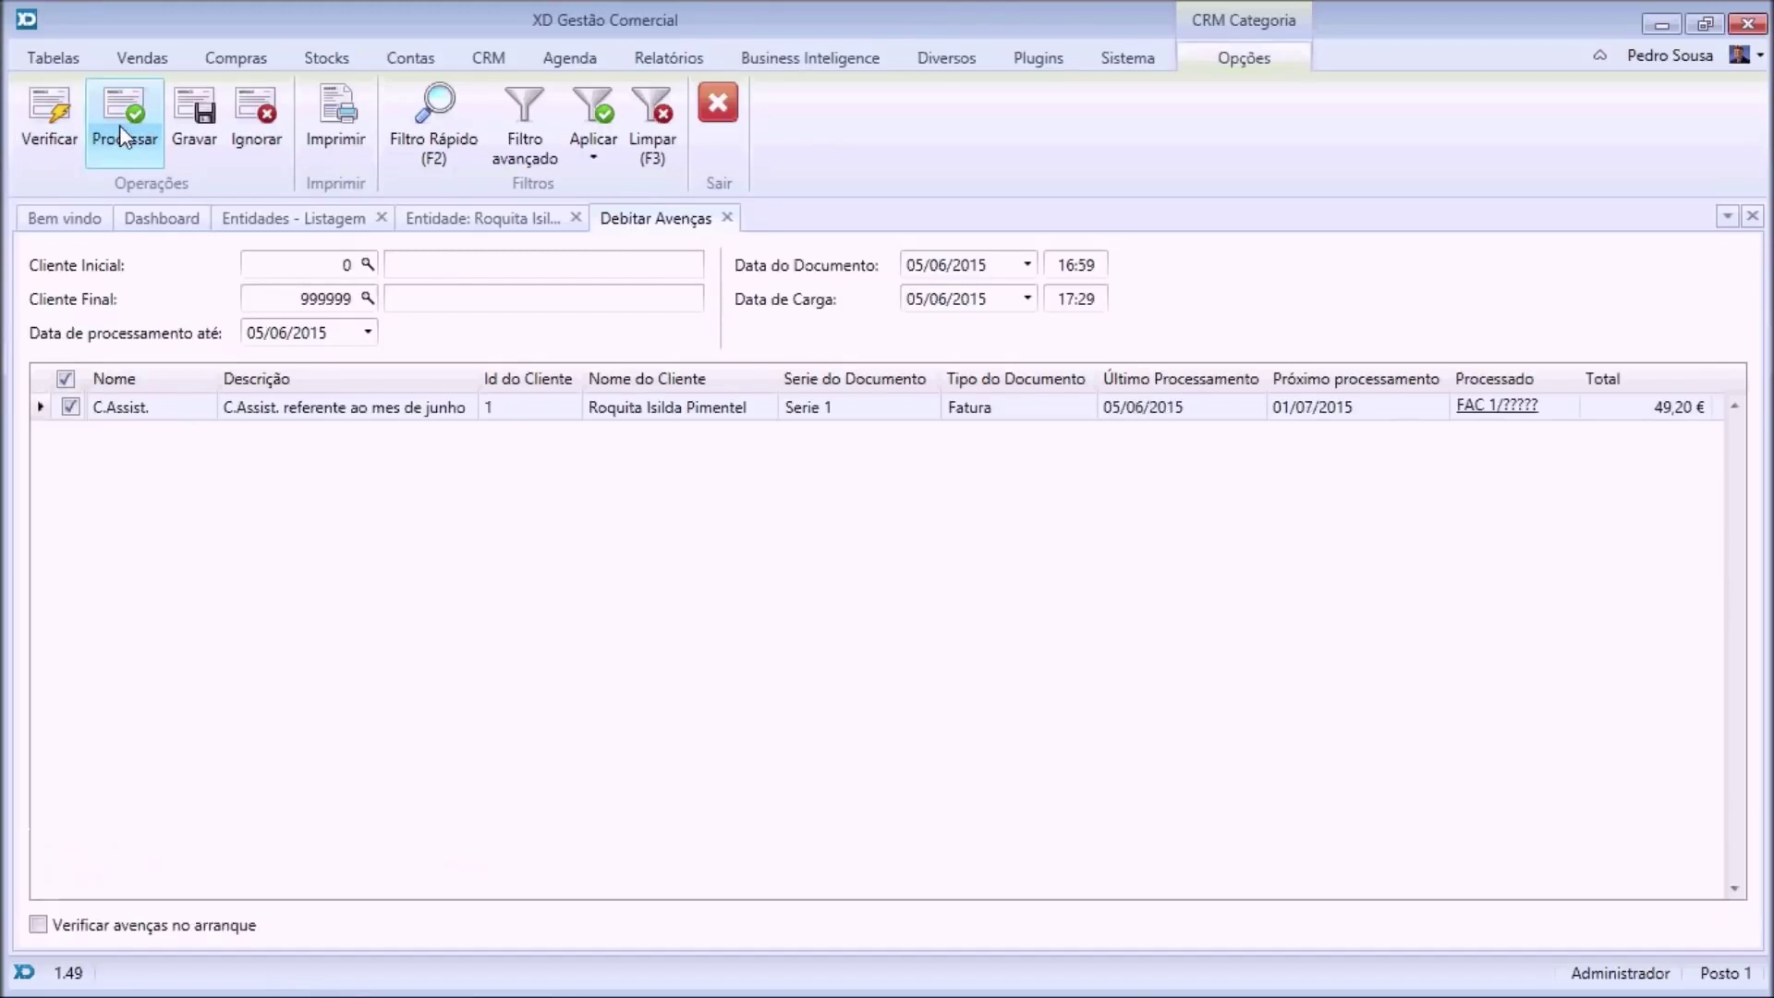
left_click(1502, 413)
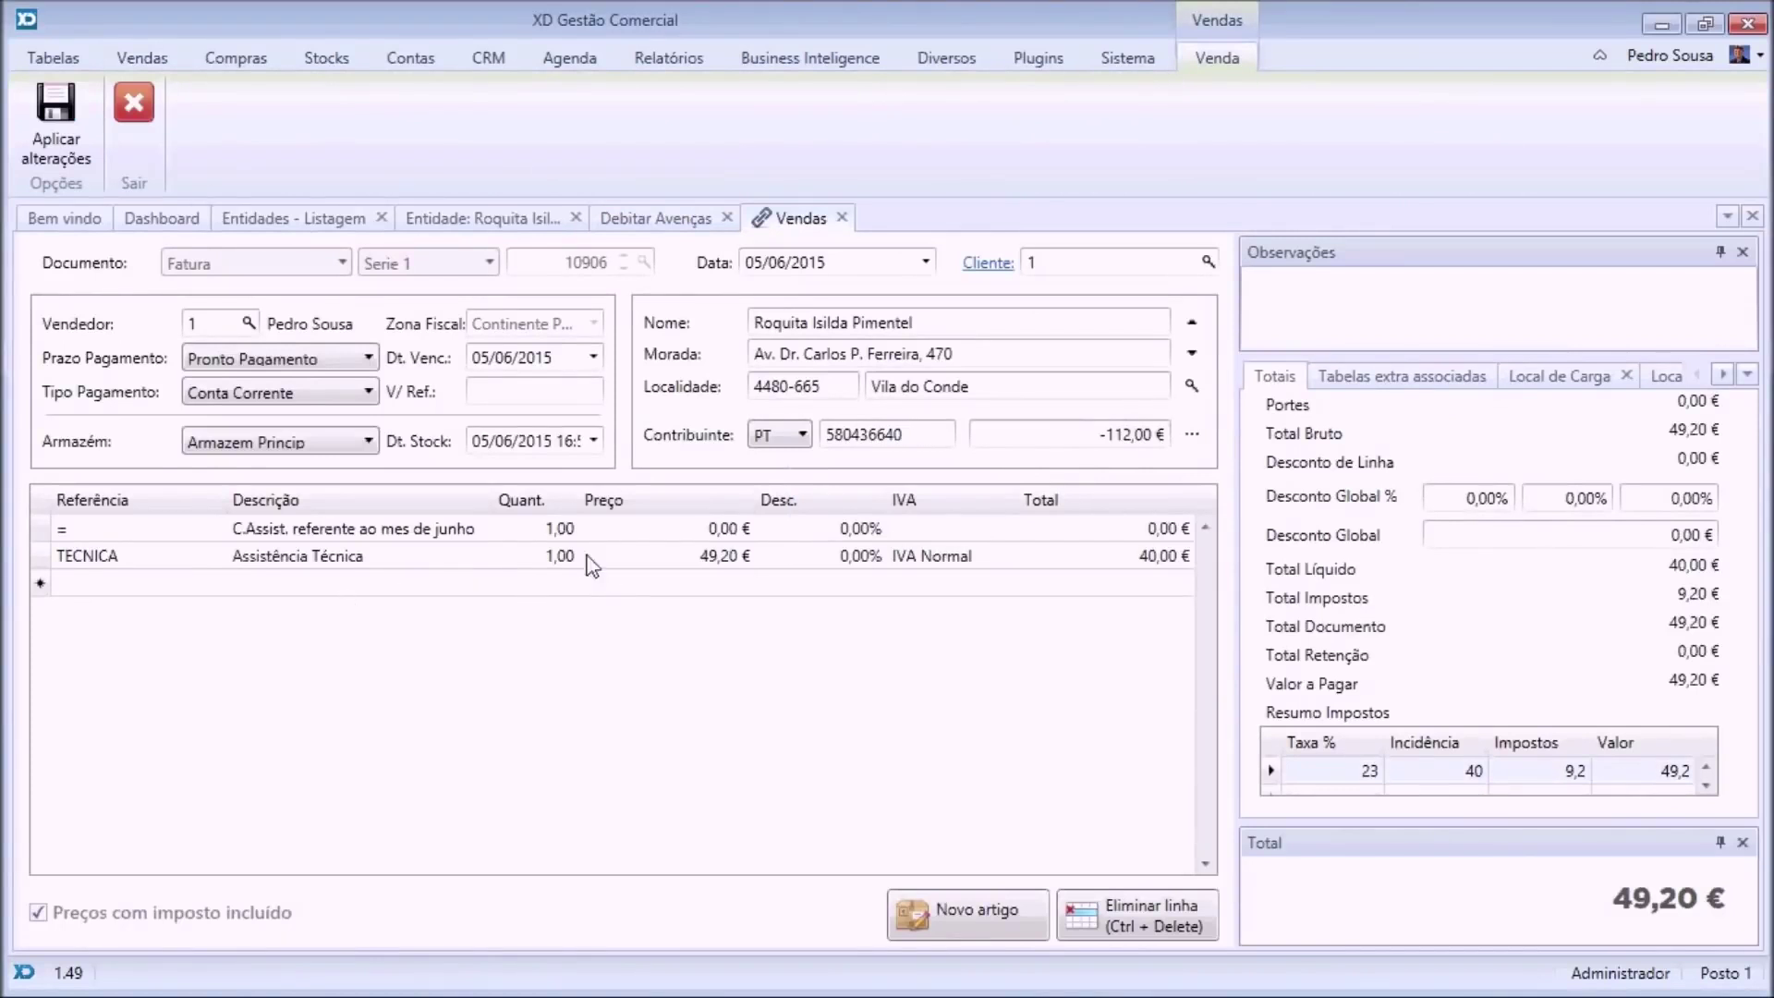
left_click(134, 129)
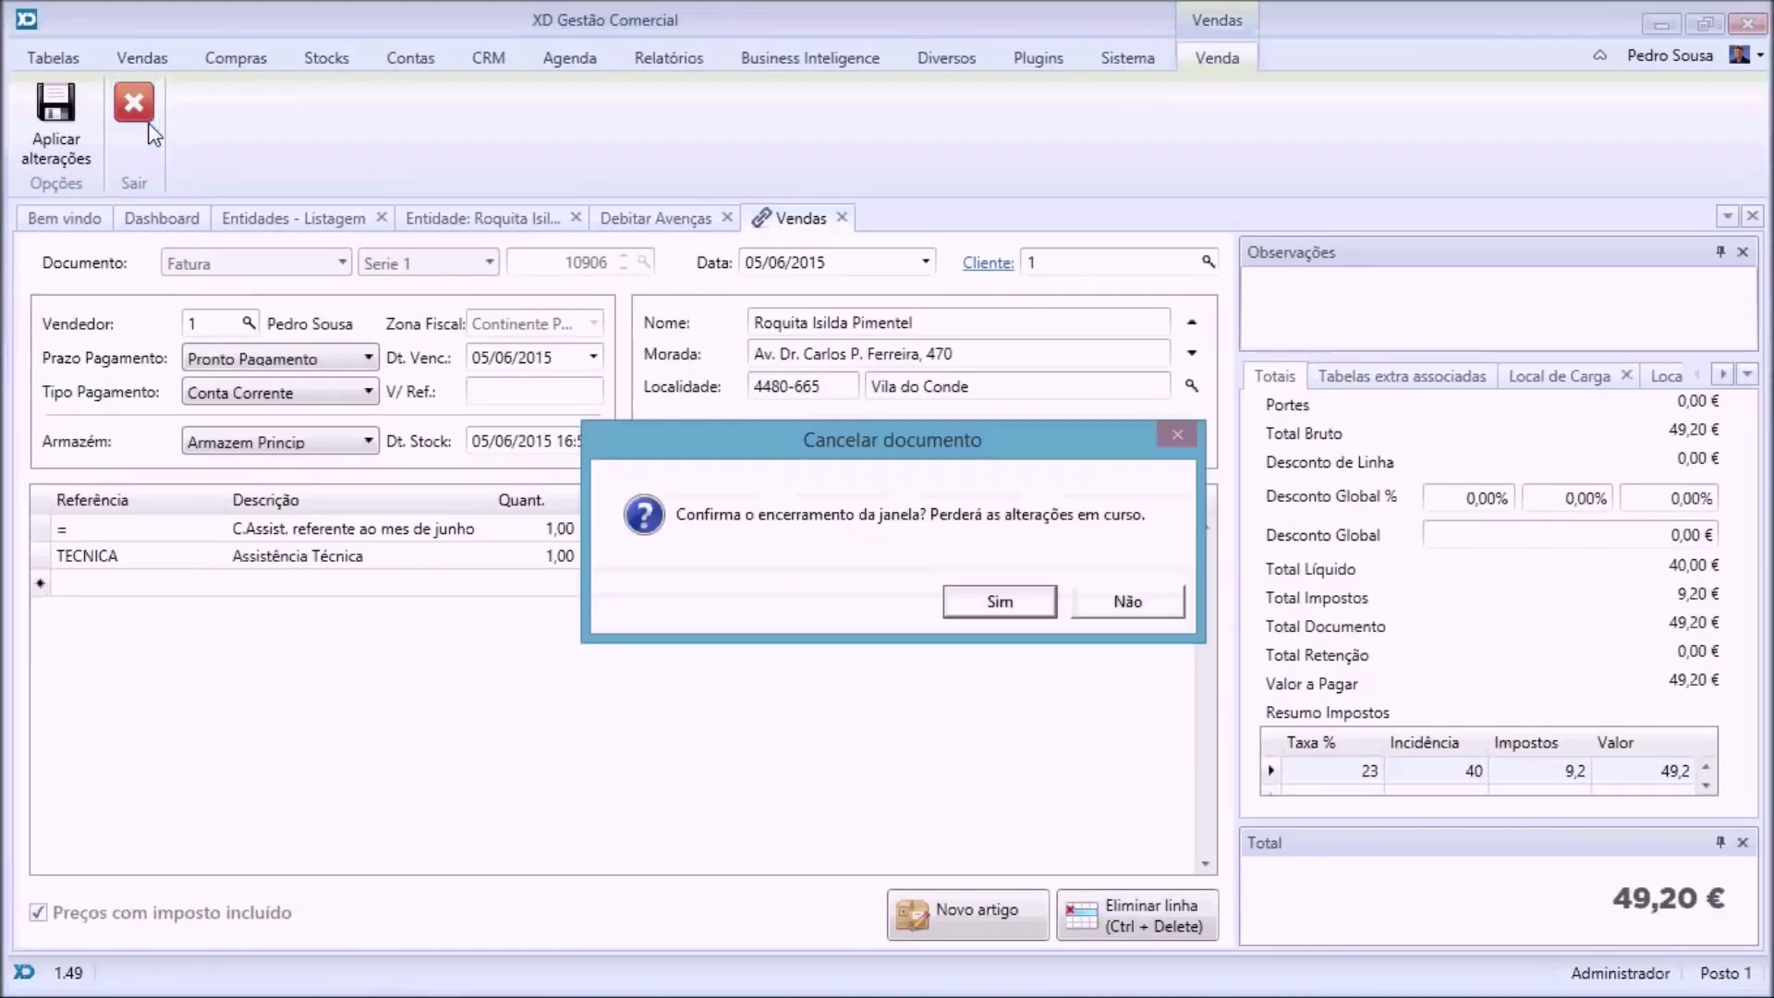
left_click(1001, 603)
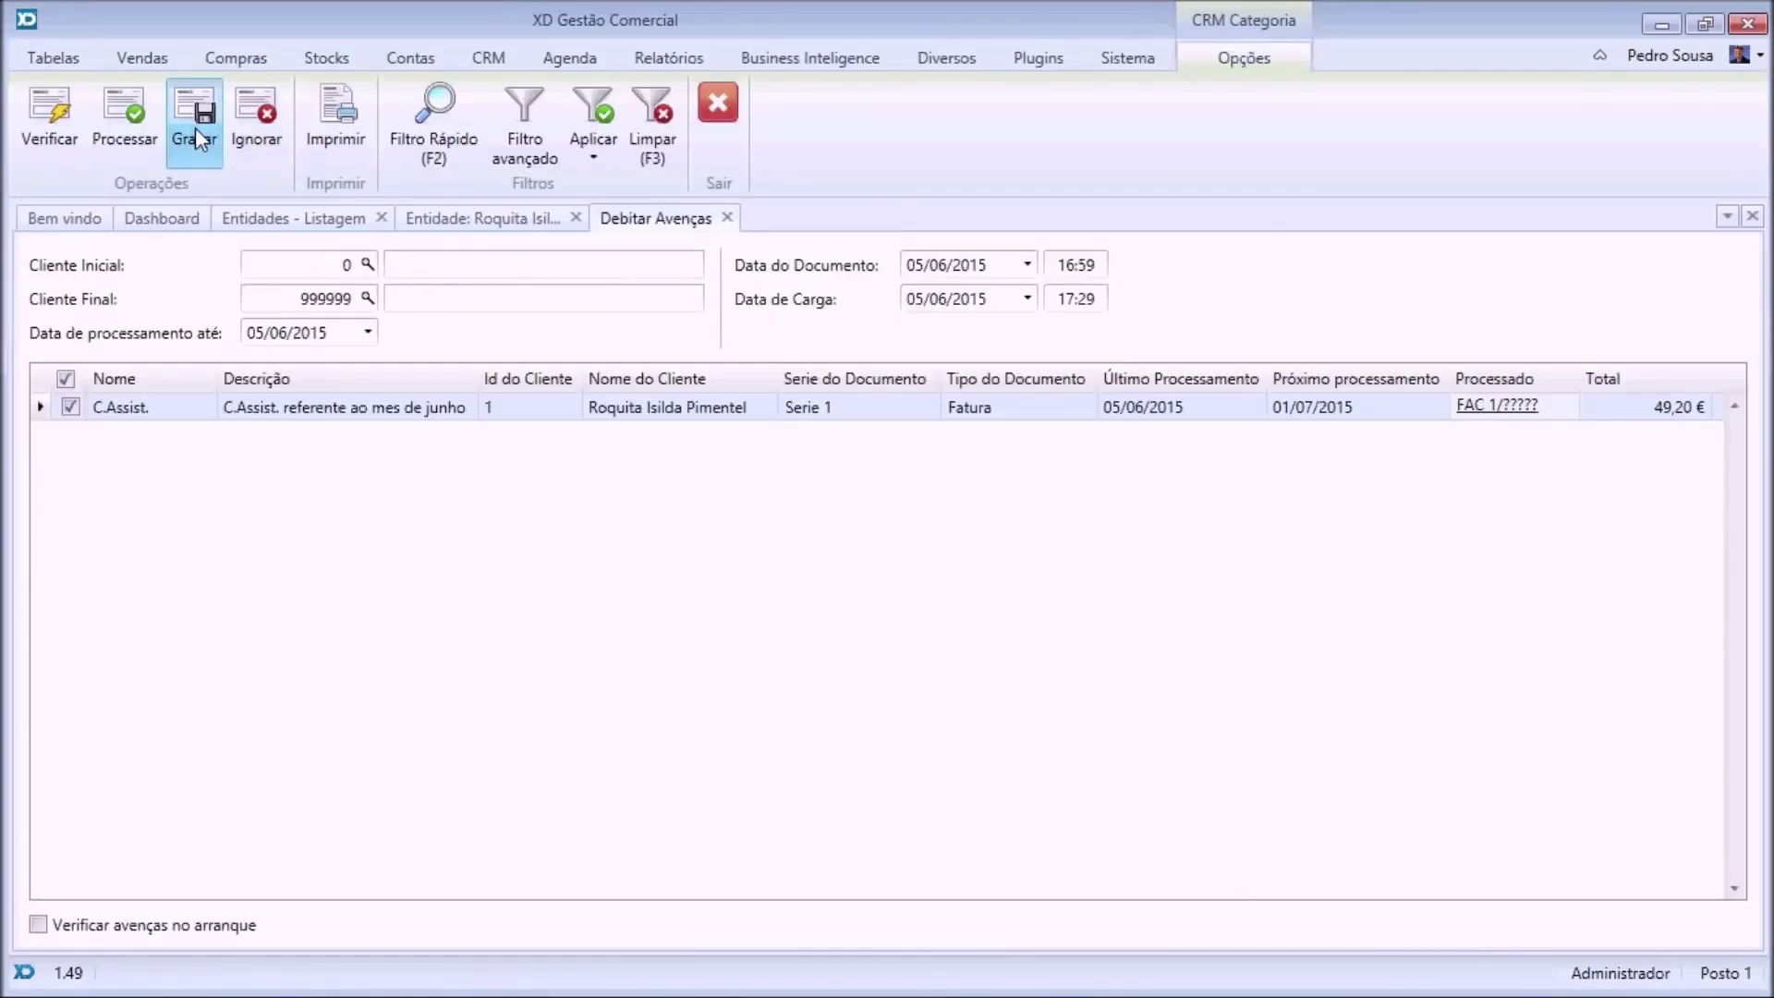
Save the billing as invoice FAC 1/10906, skip printing, and close the billing and client tabs.
left_click(196, 127)
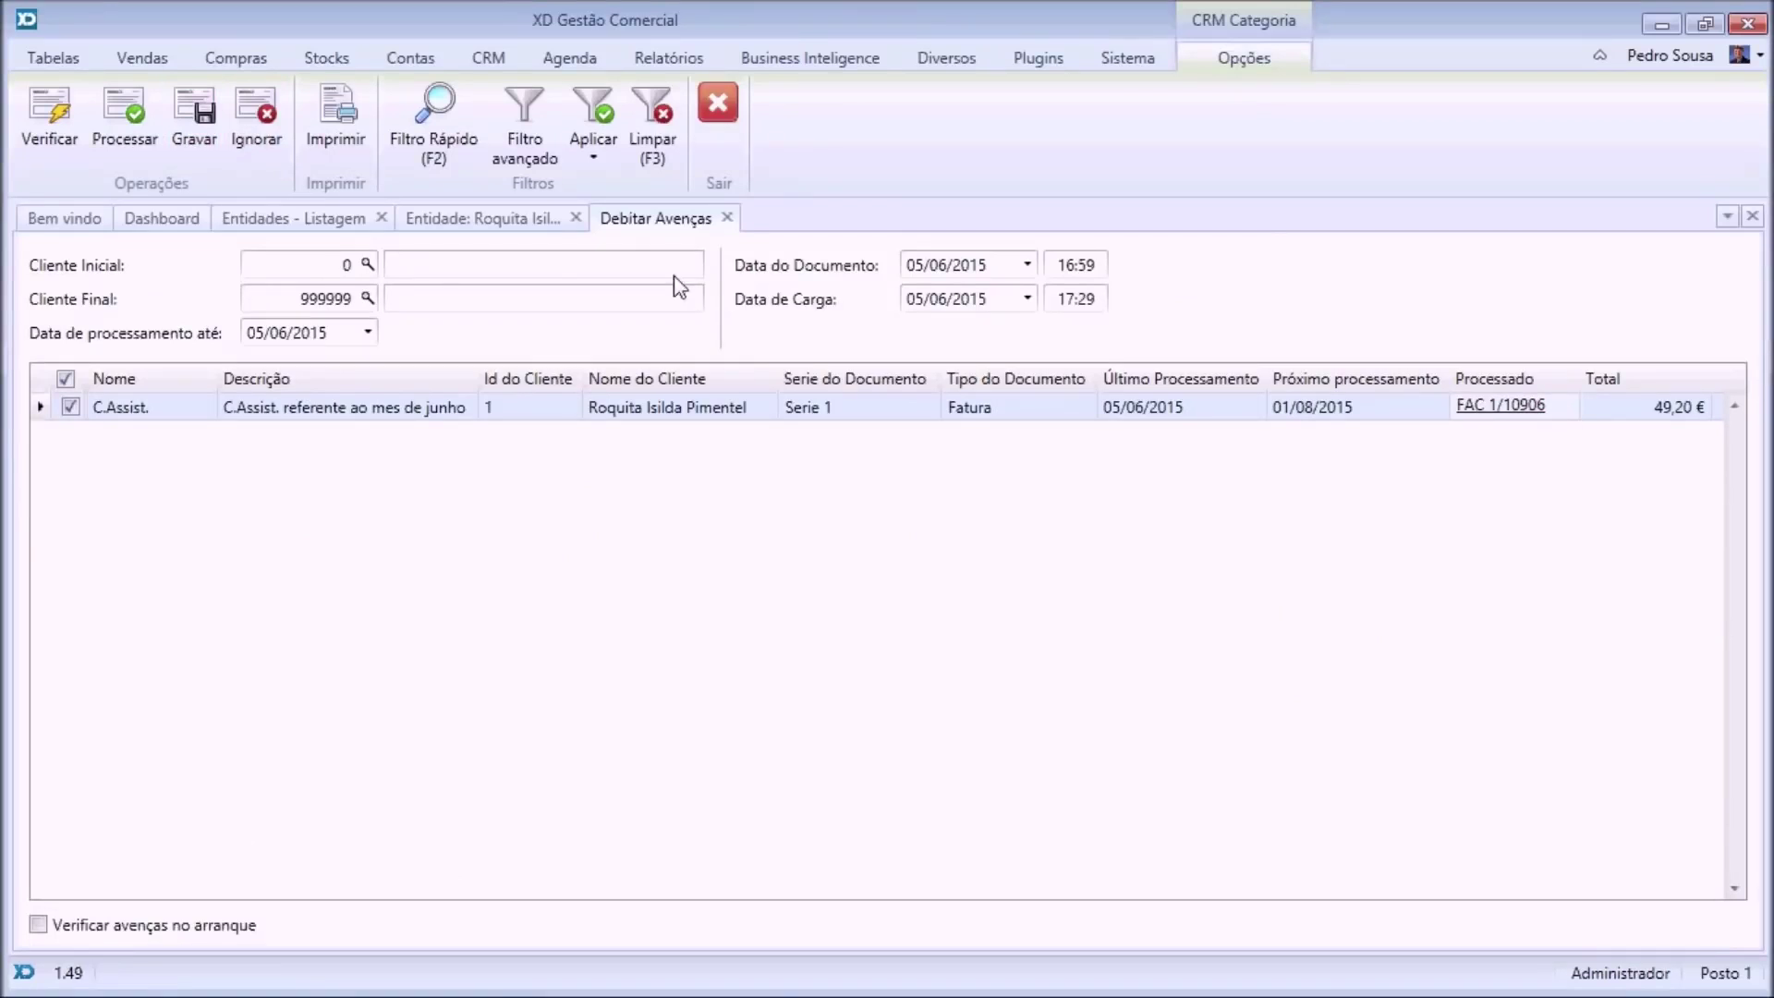
left_click(325, 111)
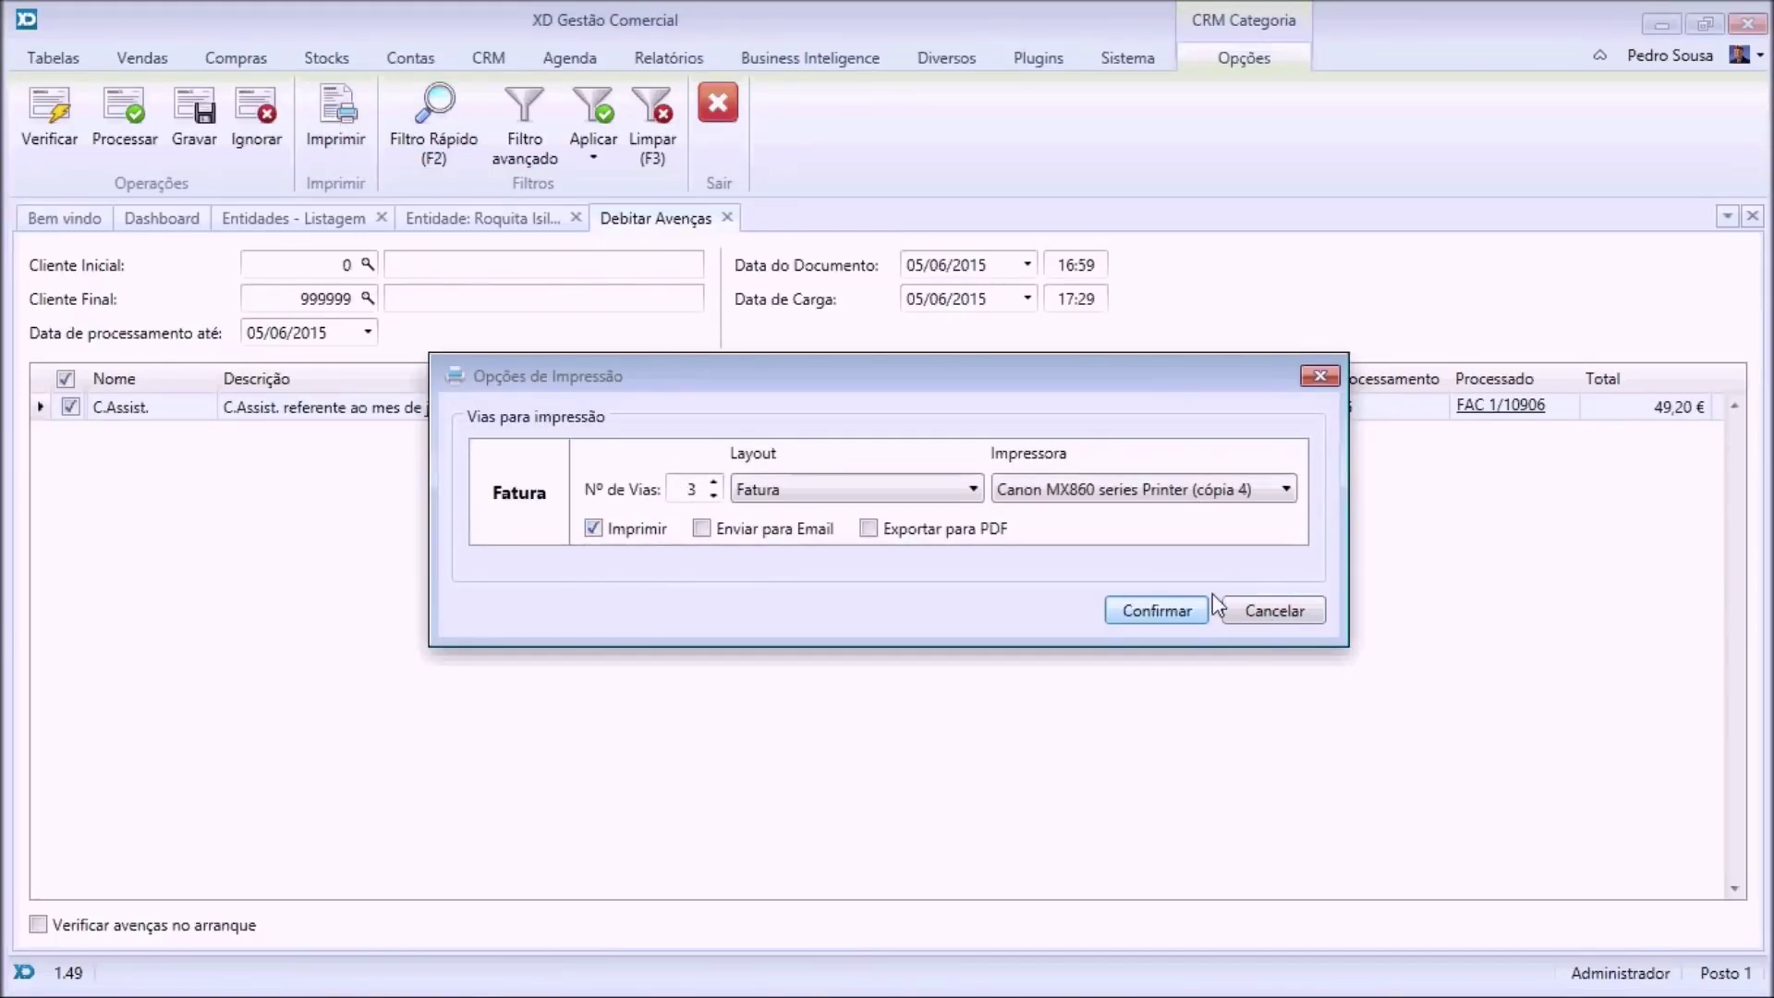
left_click(1298, 619)
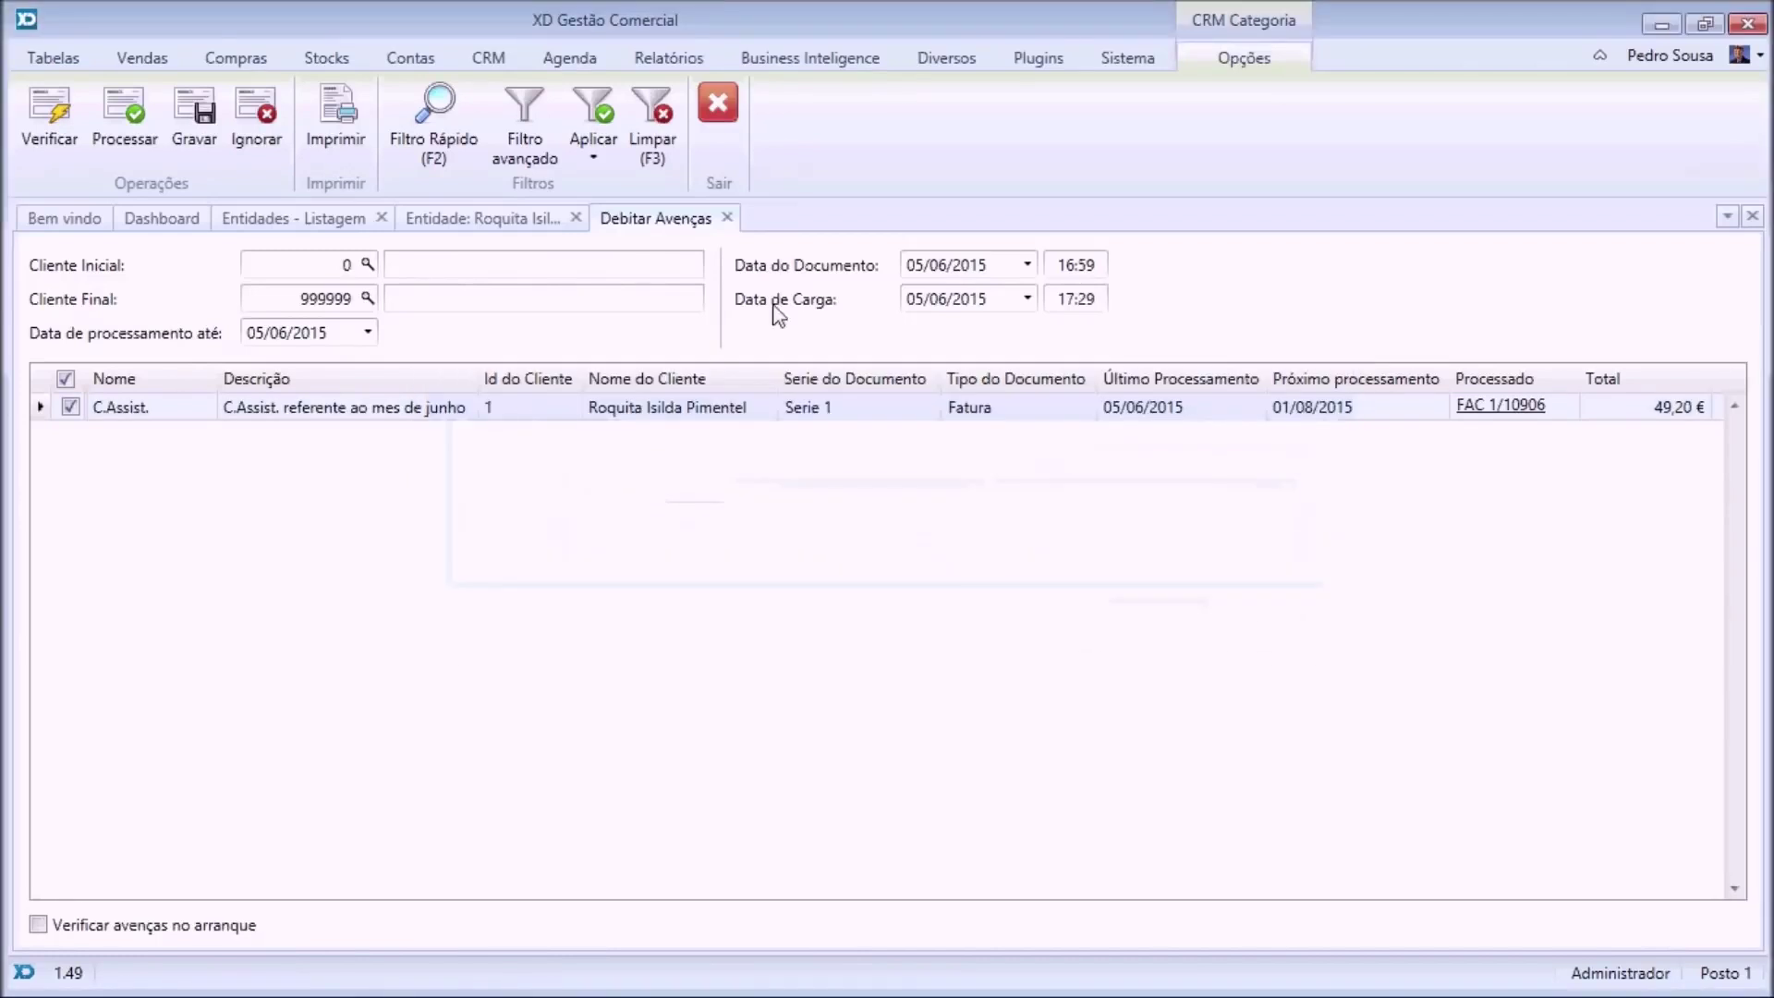
left_click(729, 218)
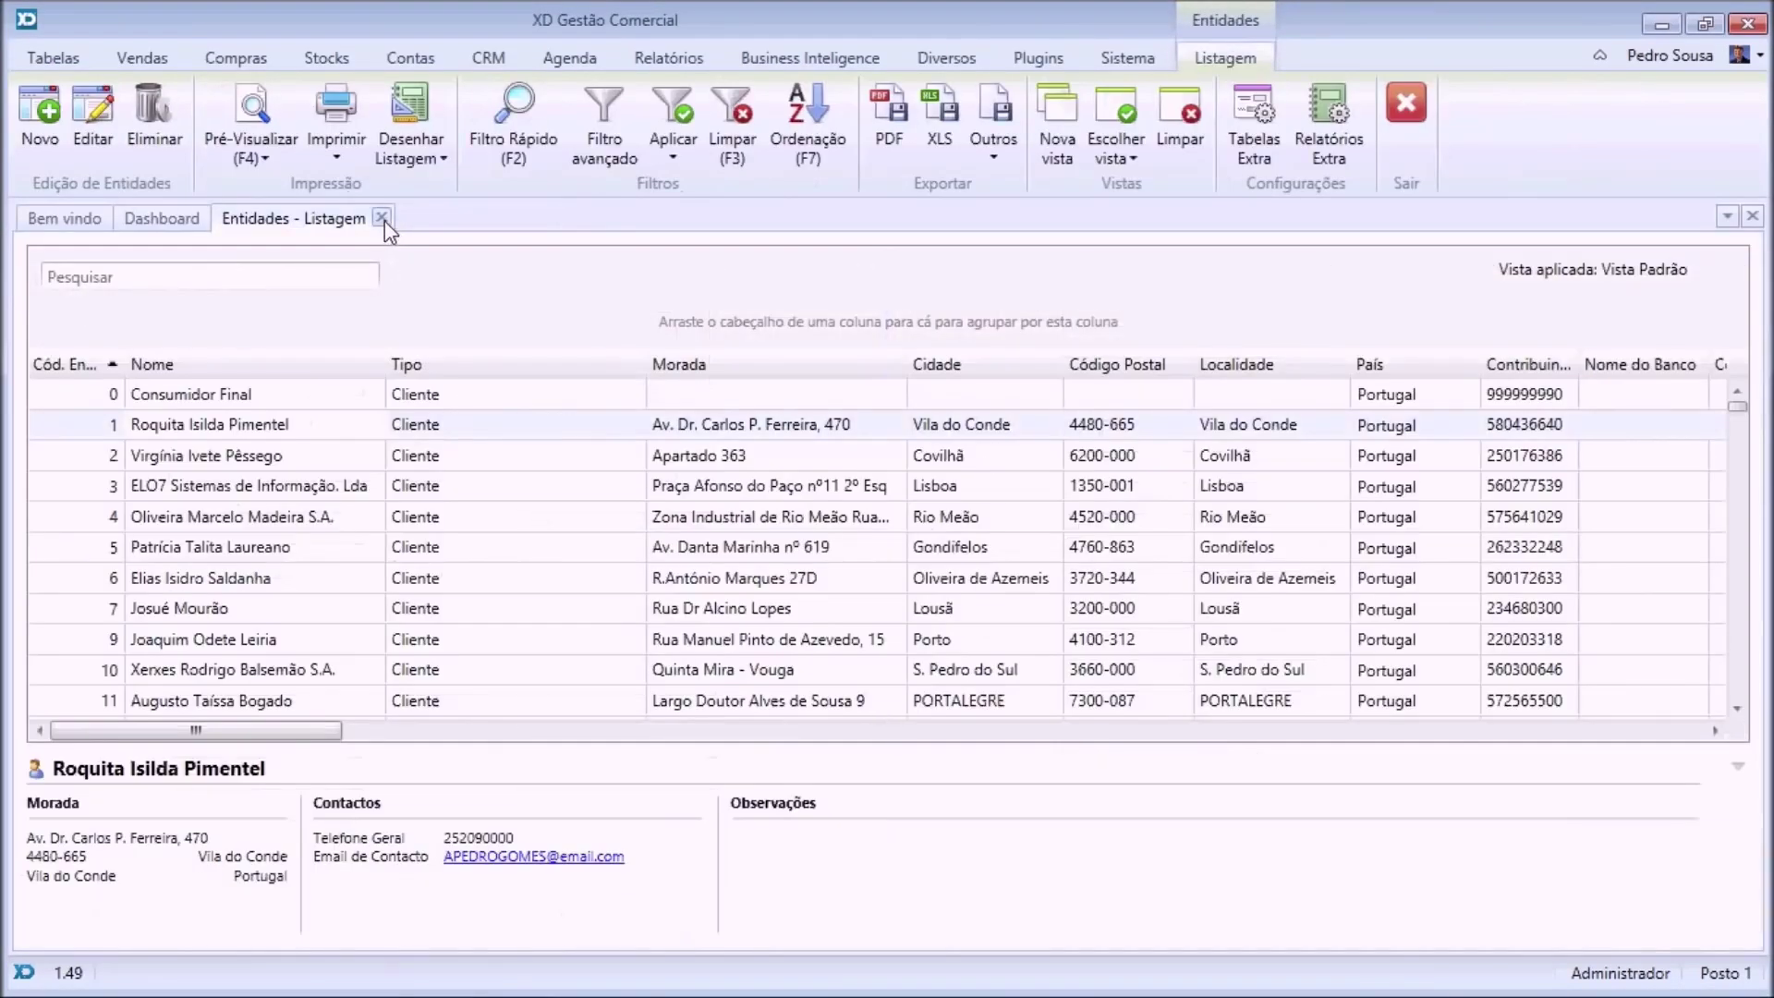
left_click(381, 218)
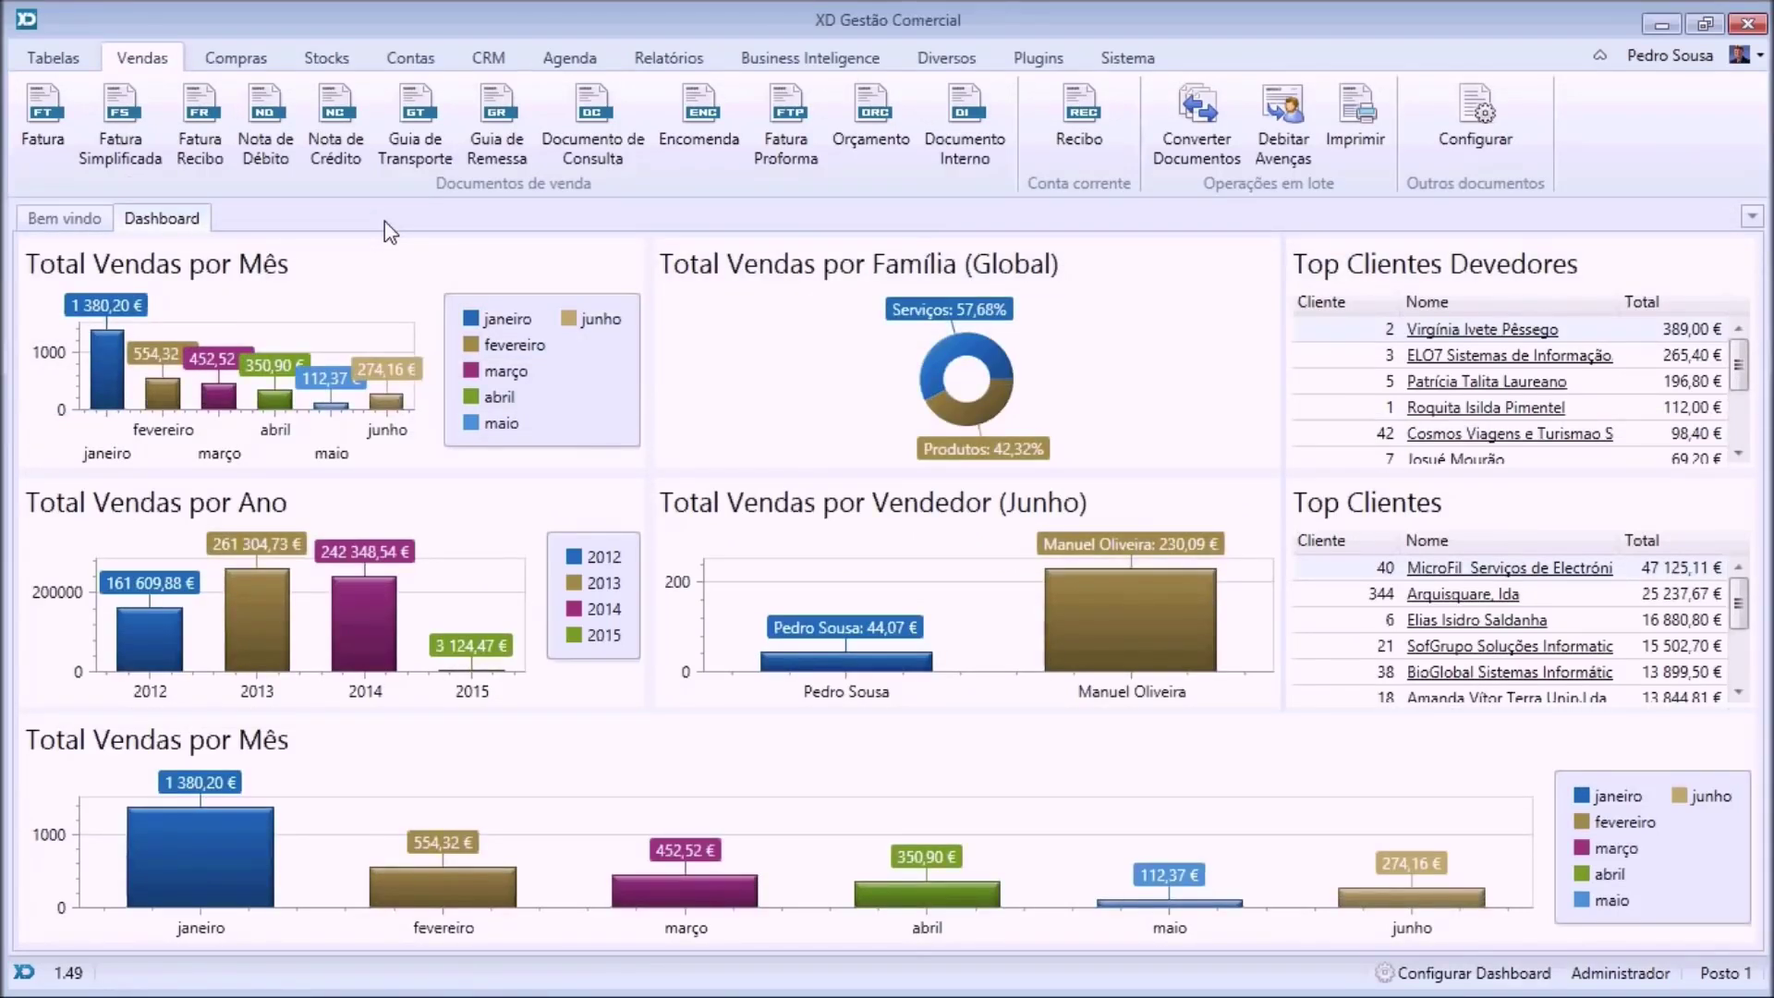
Create a new promotional campaign described 'Promoção'.
left_click(53, 58)
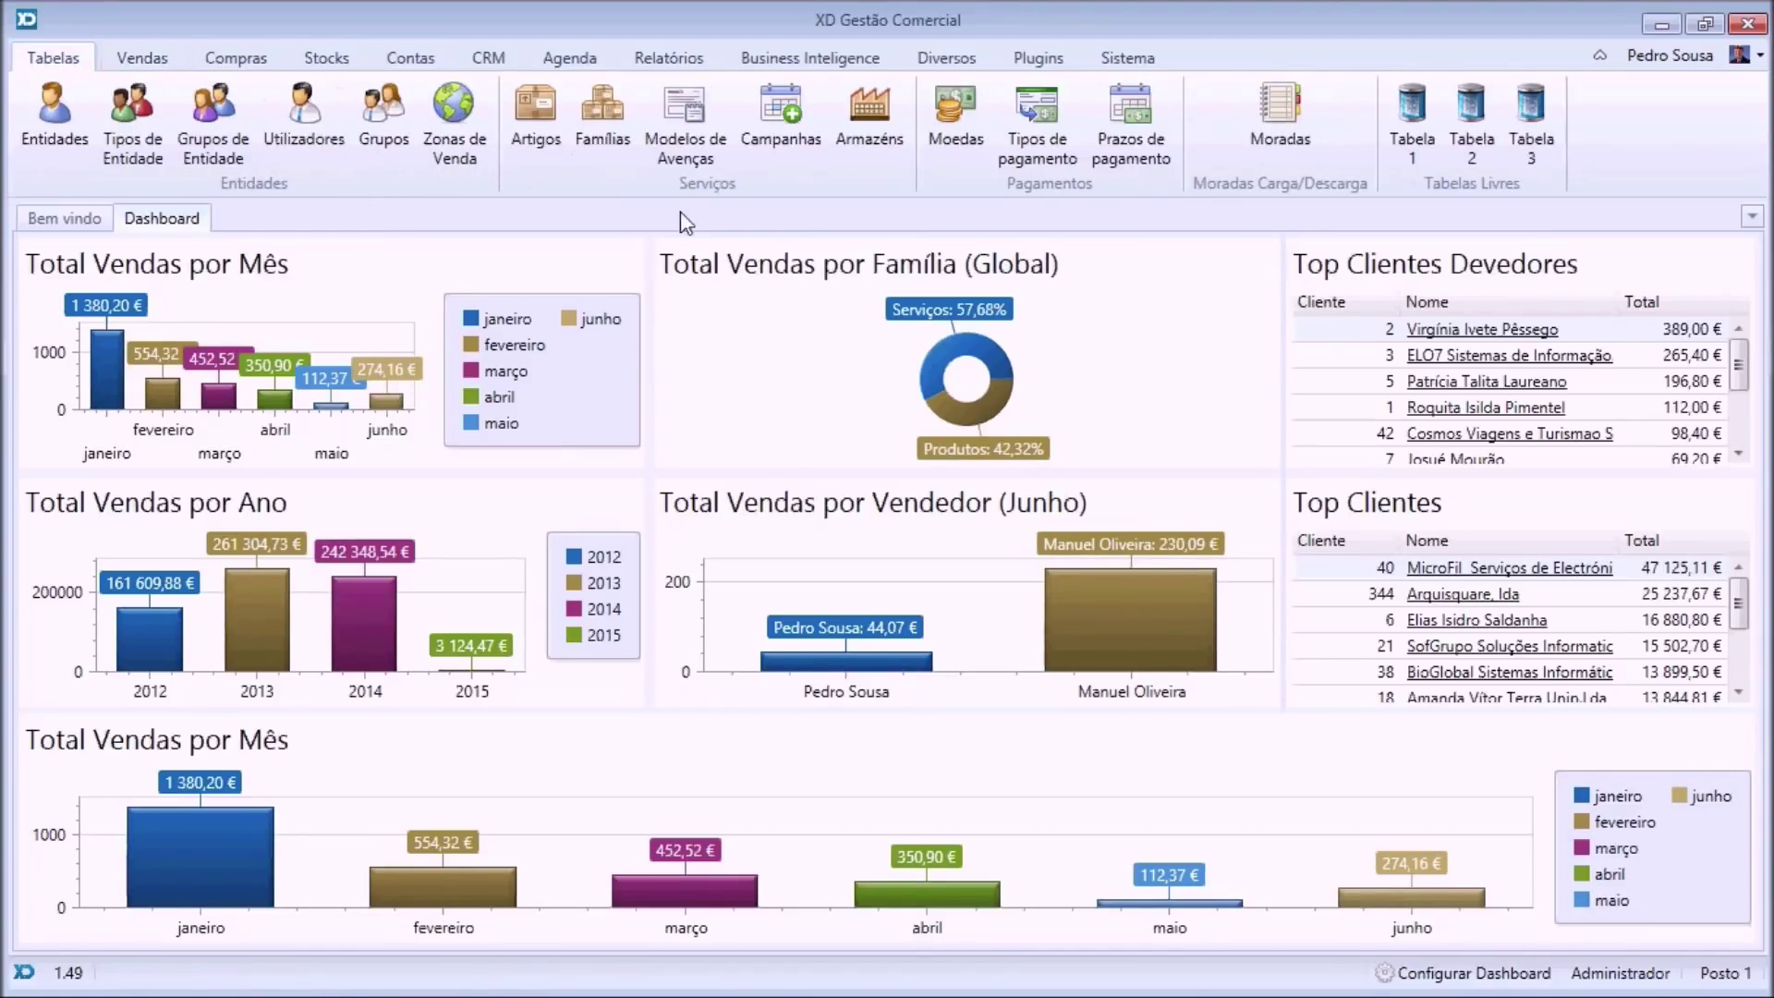
left_click(814, 114)
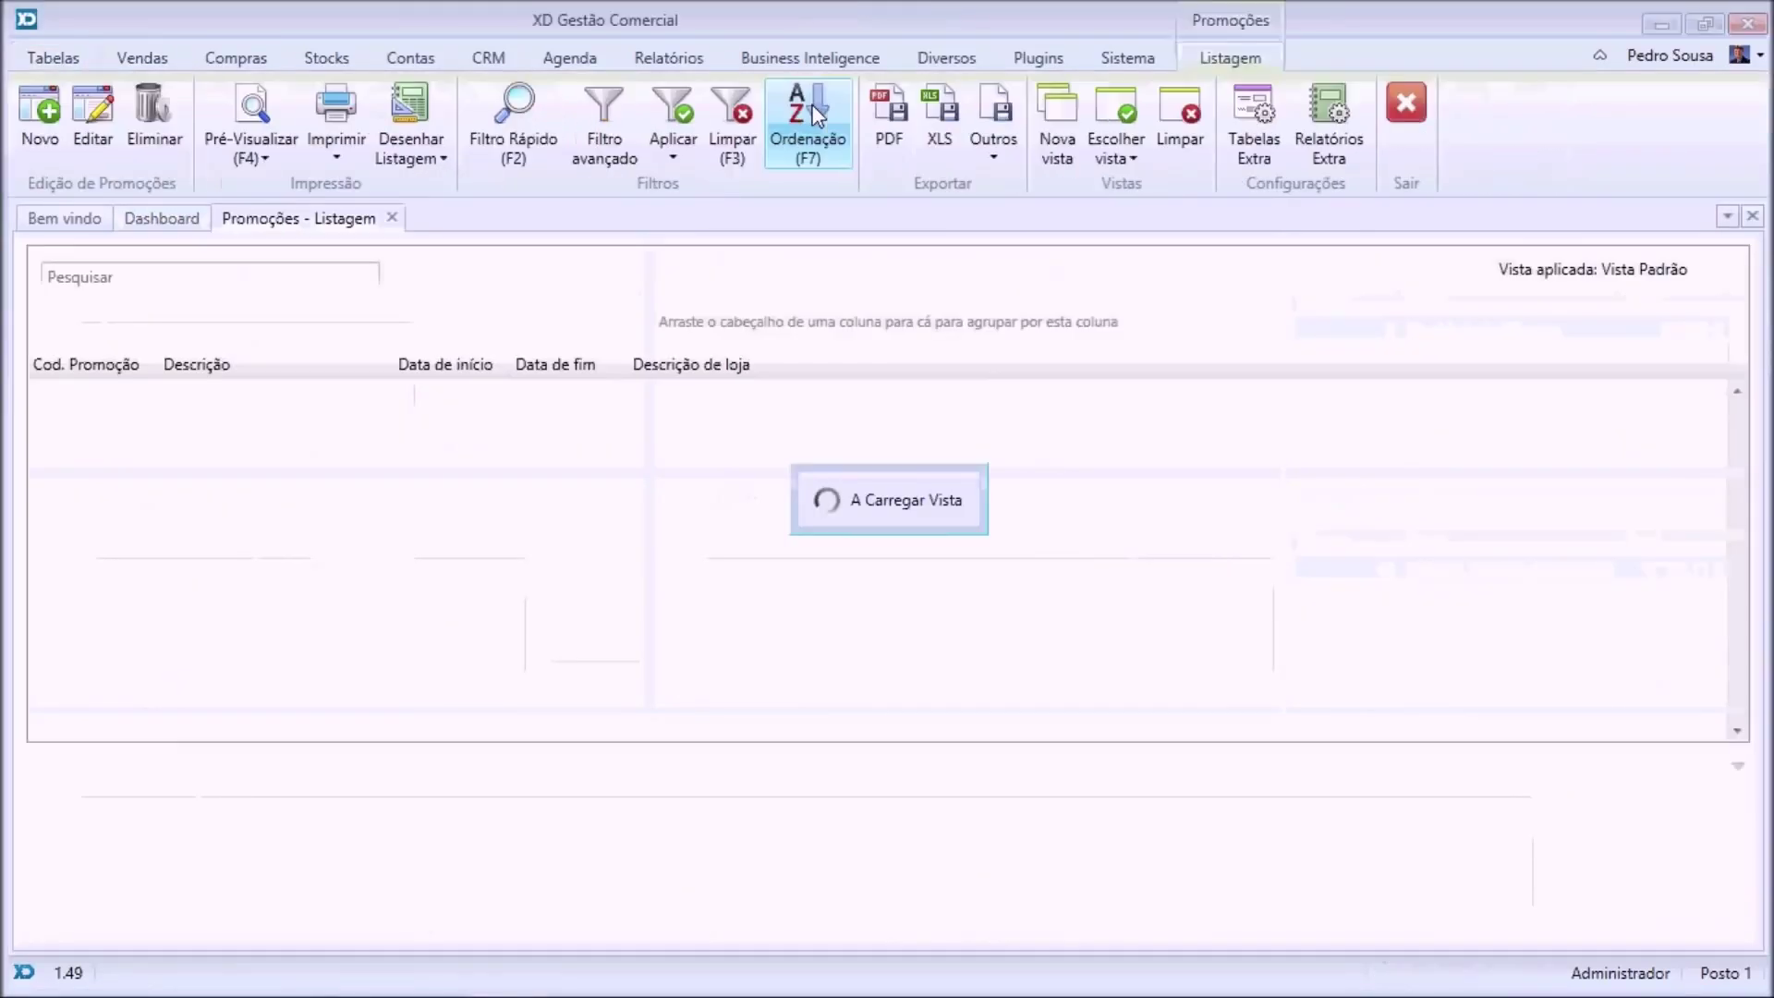
left_click(42, 111)
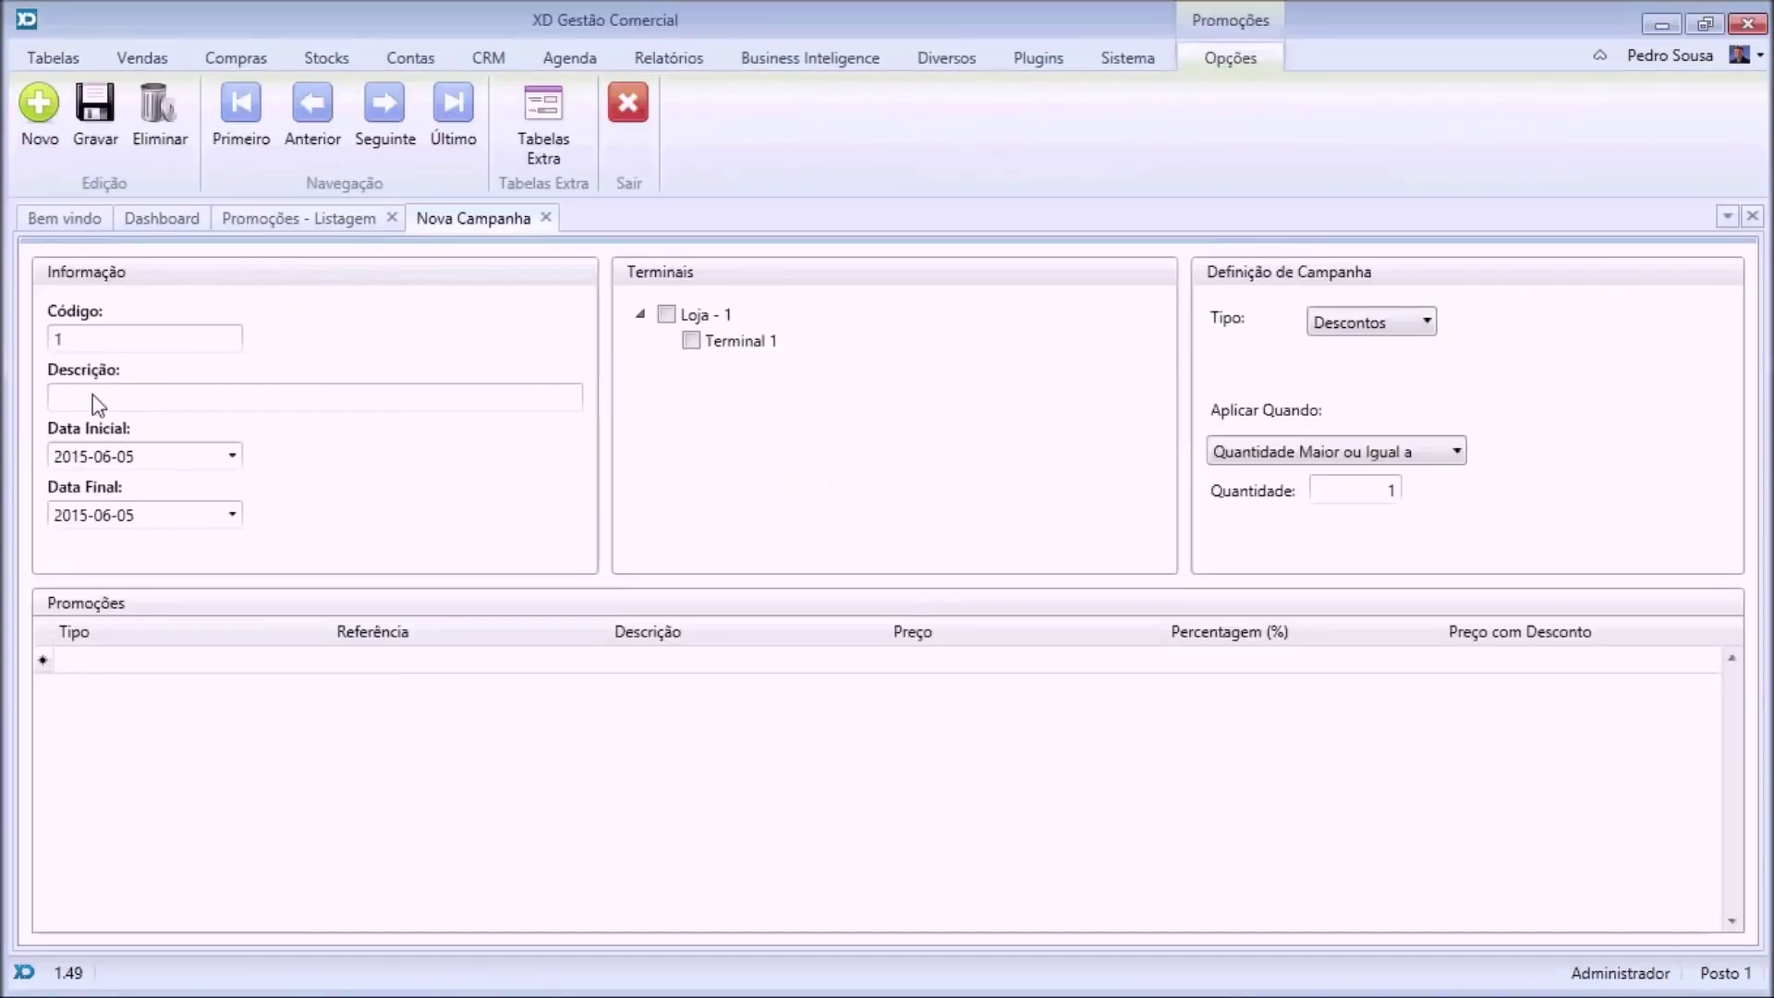
left_click(139, 397)
type("Promoº")
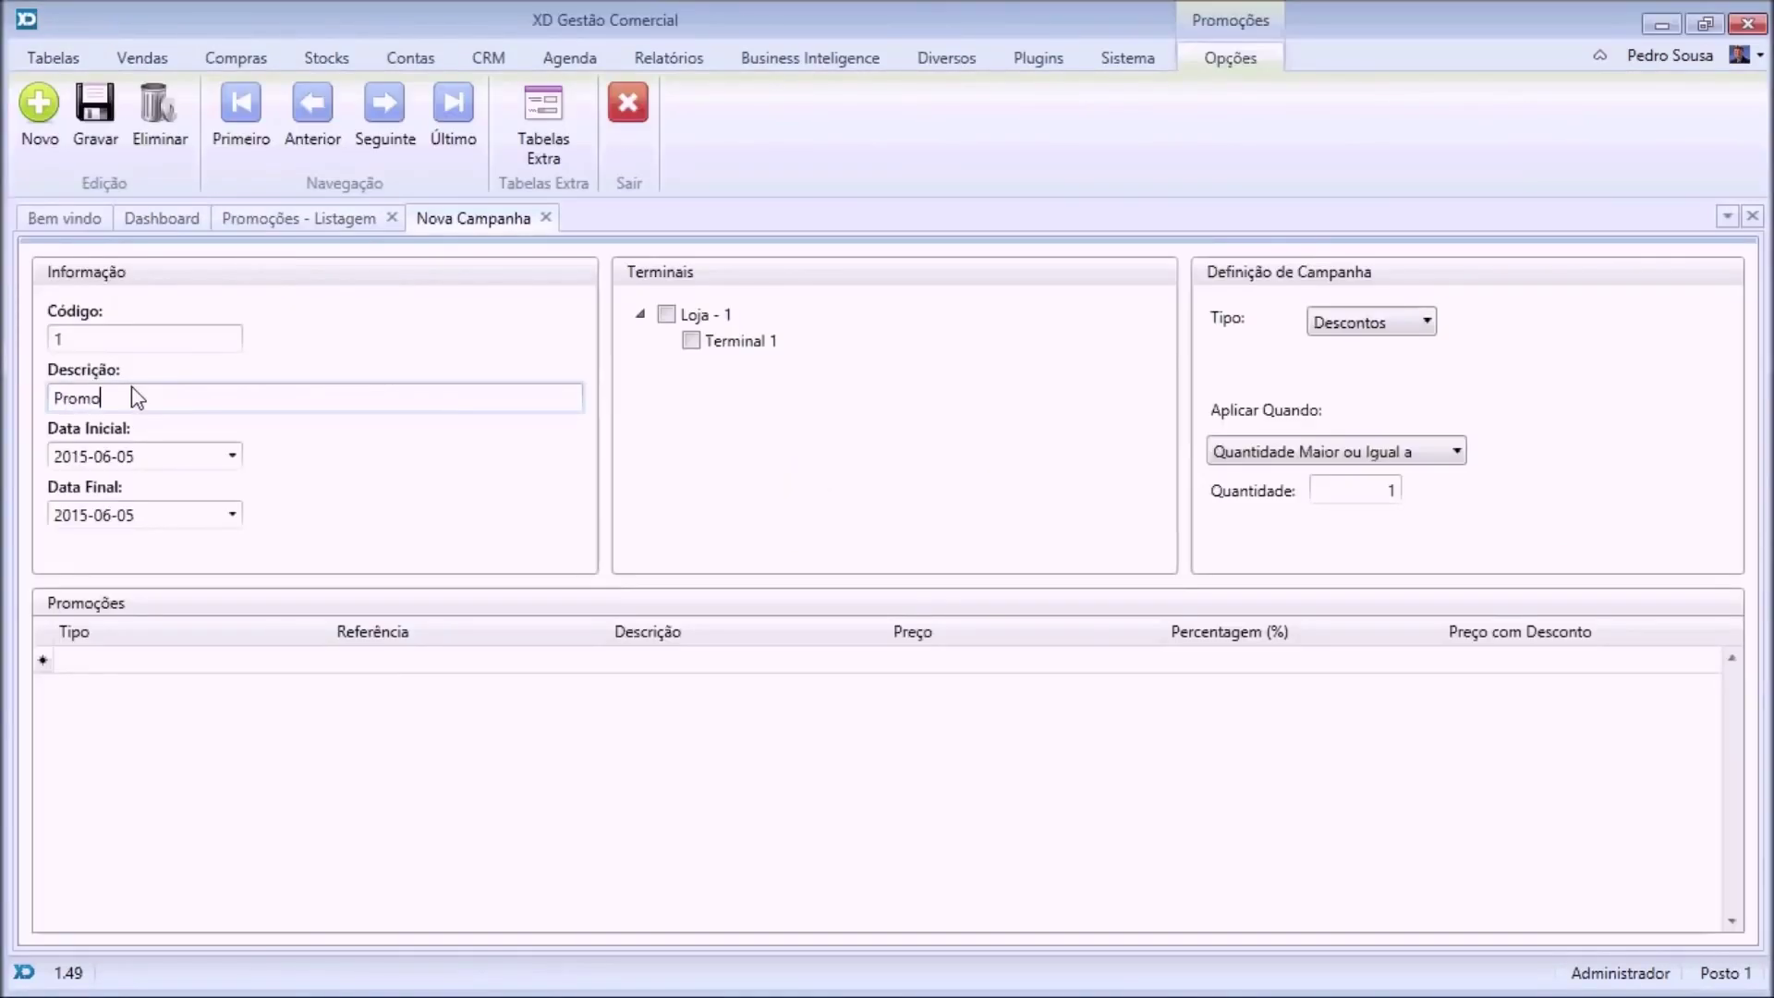
key("Tab")
key("BackSpace")
left_click(135, 395)
Run the campaign from 2015-06-01 to 2015-07-31 and add a first promotion line.
left_click(232, 454)
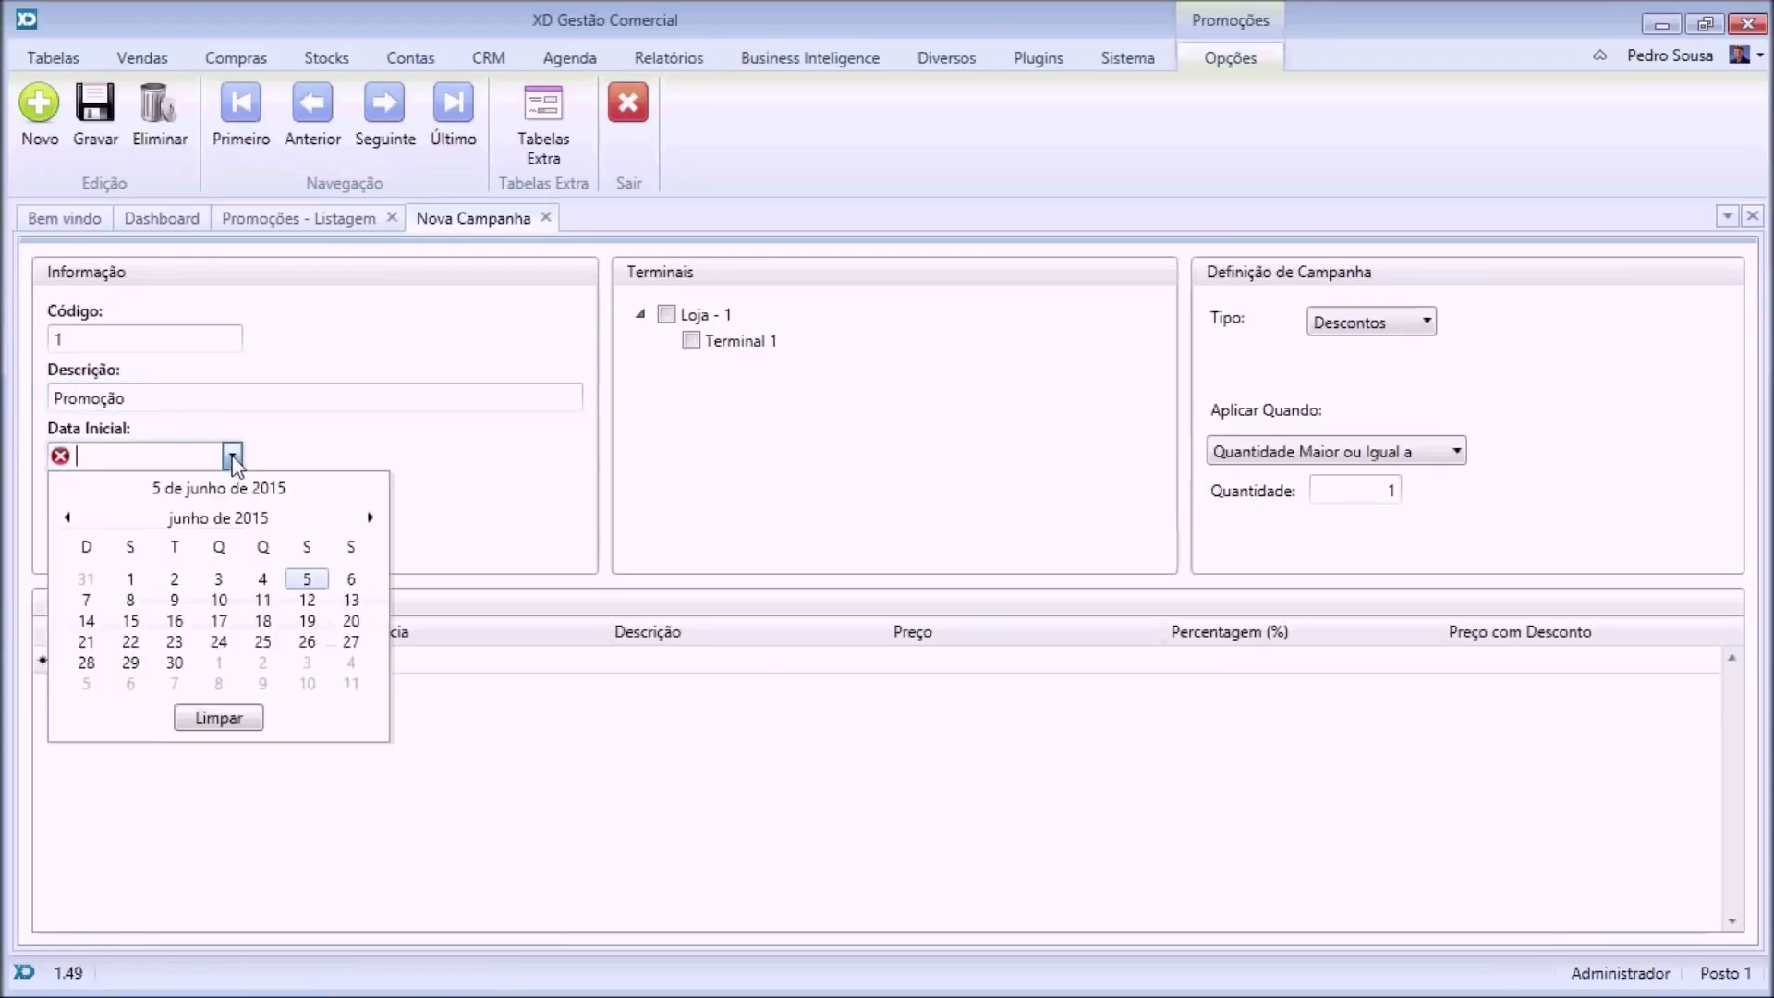
left_click(131, 581)
left_click(232, 514)
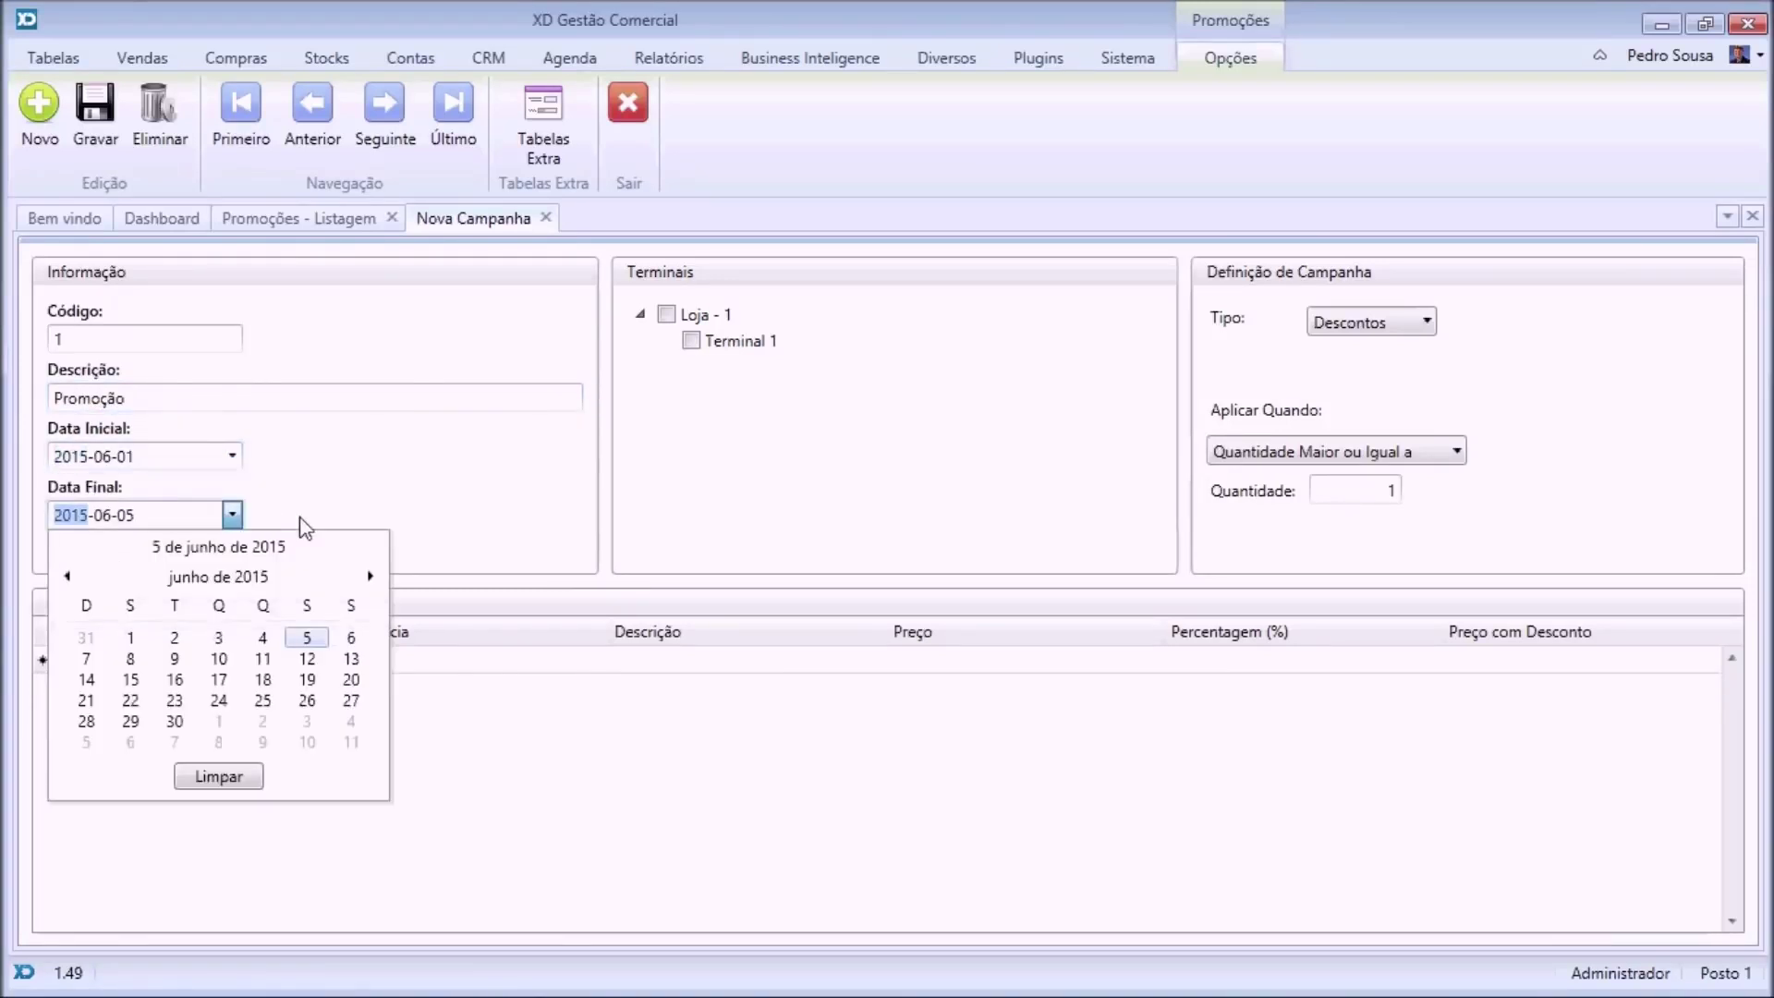
left_click(370, 576)
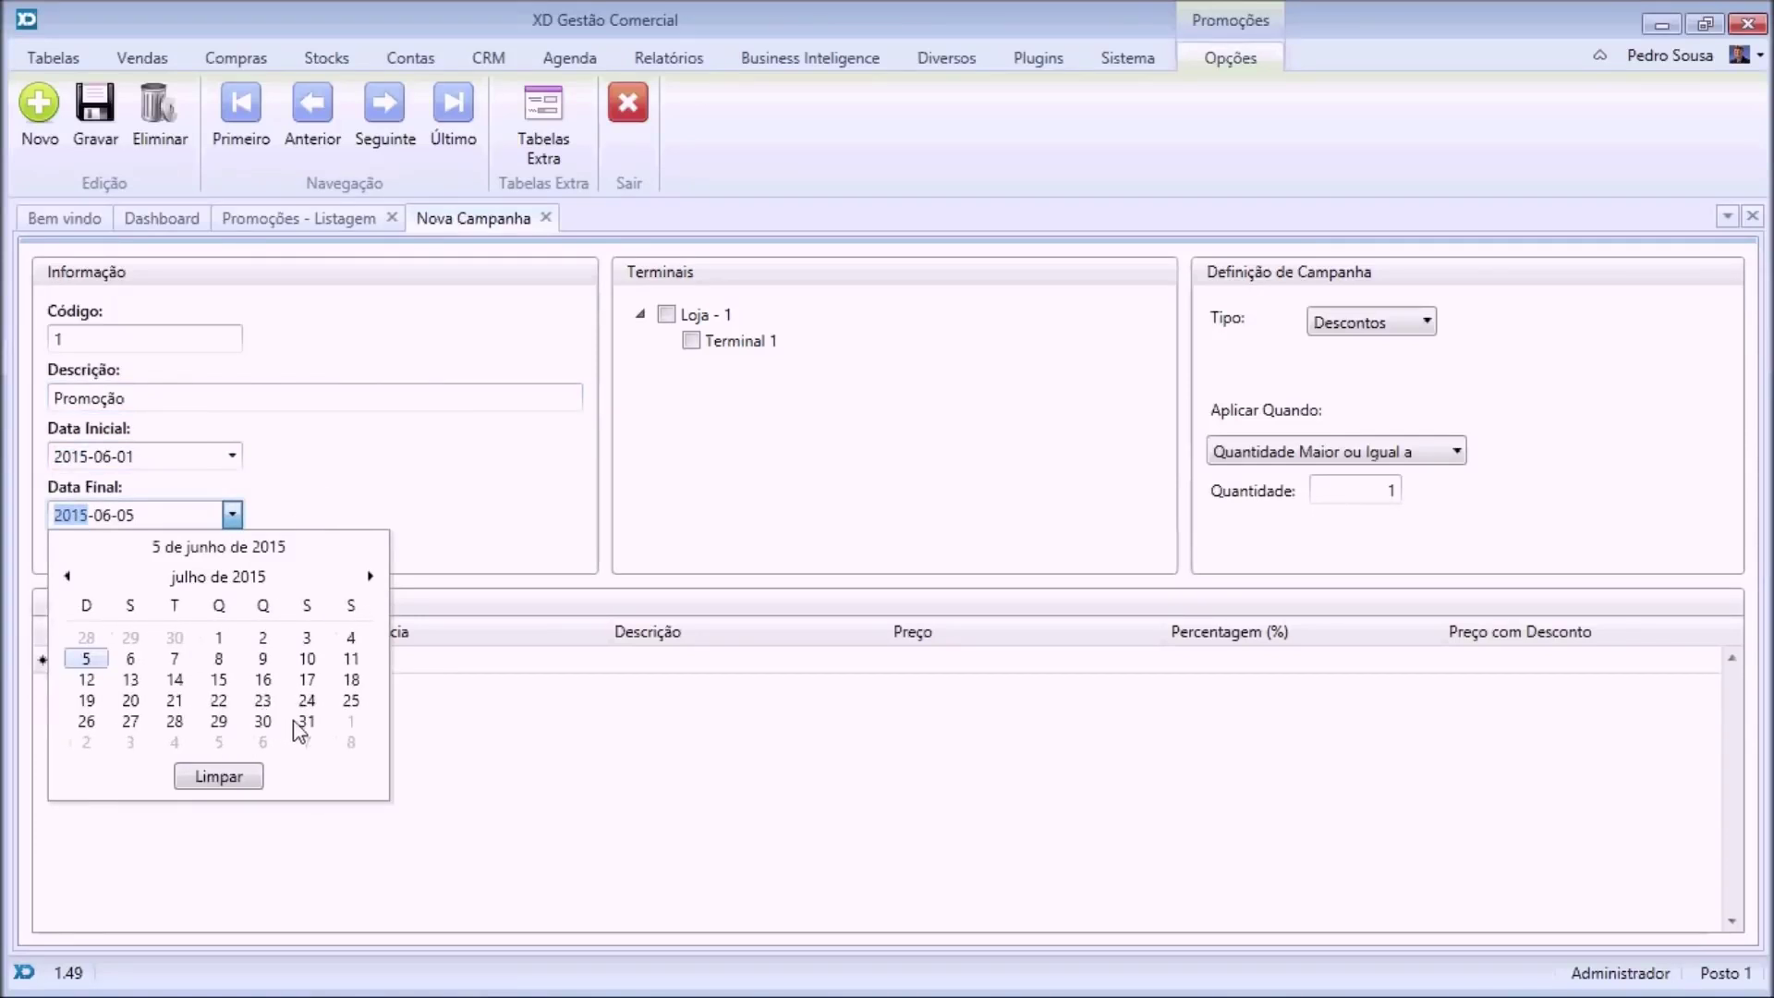
left_click(306, 721)
left_click(185, 662)
left_click(319, 660)
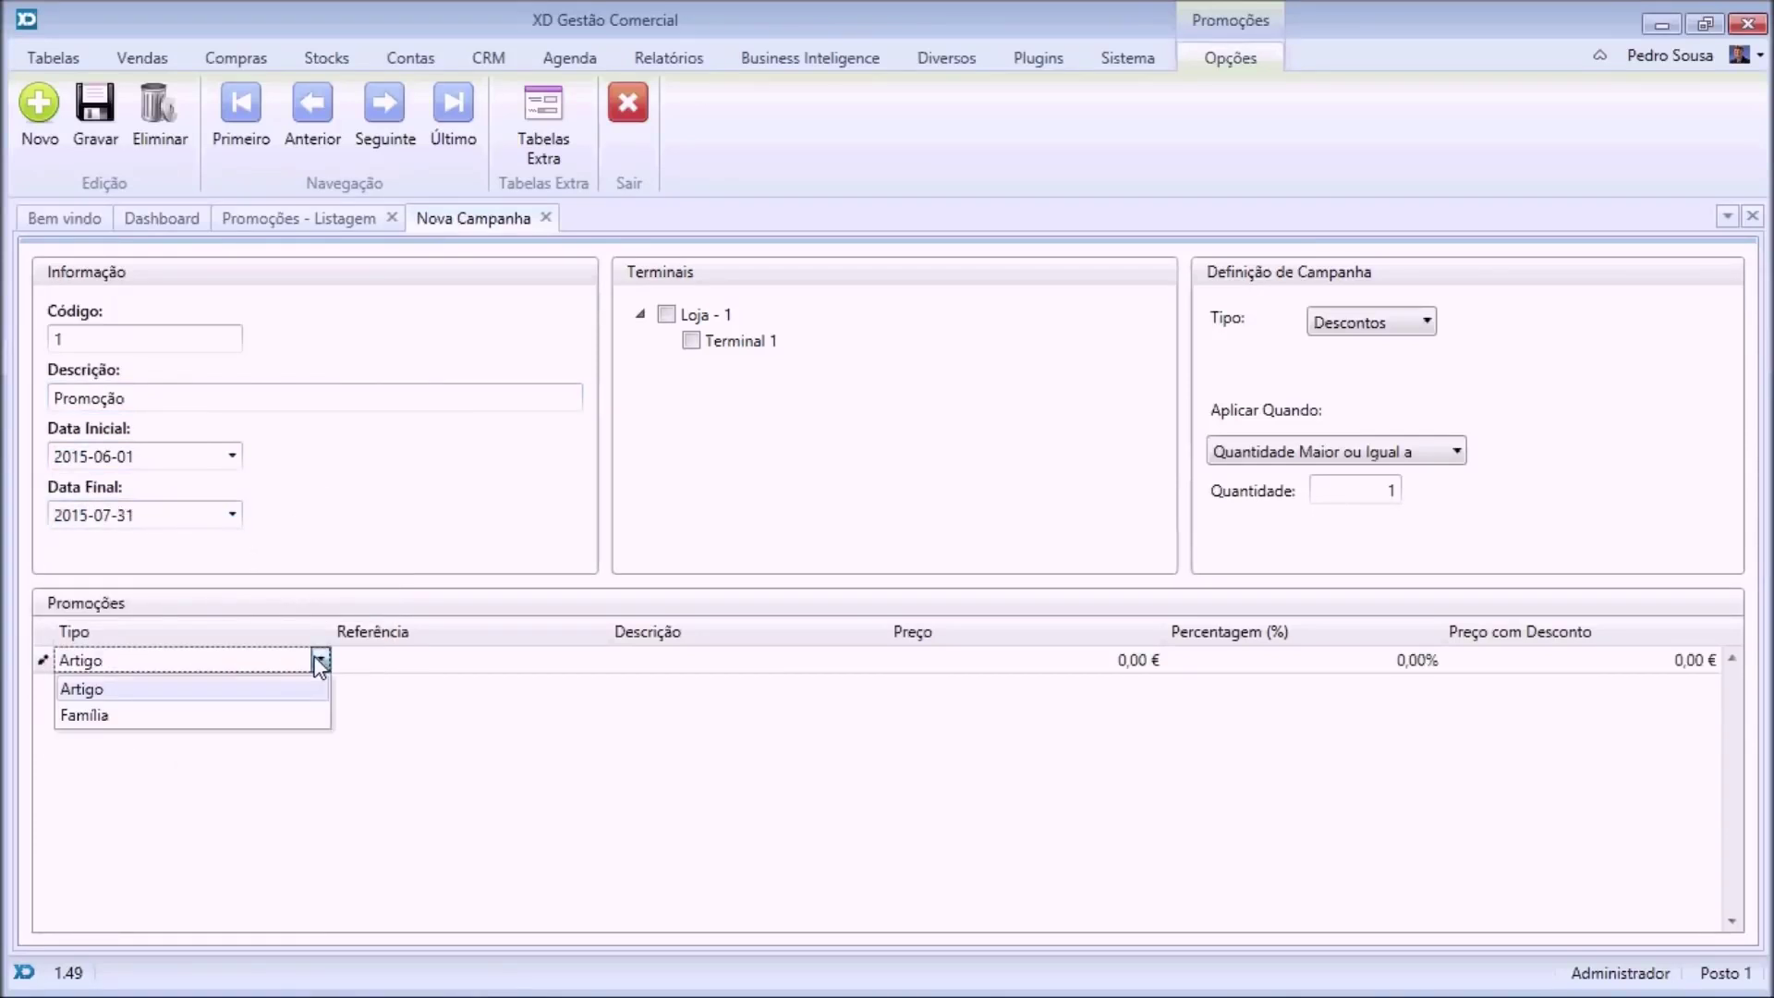
Give the article SM57 a 10% discount on the first promotion line.
left_click(142, 698)
left_click(579, 667)
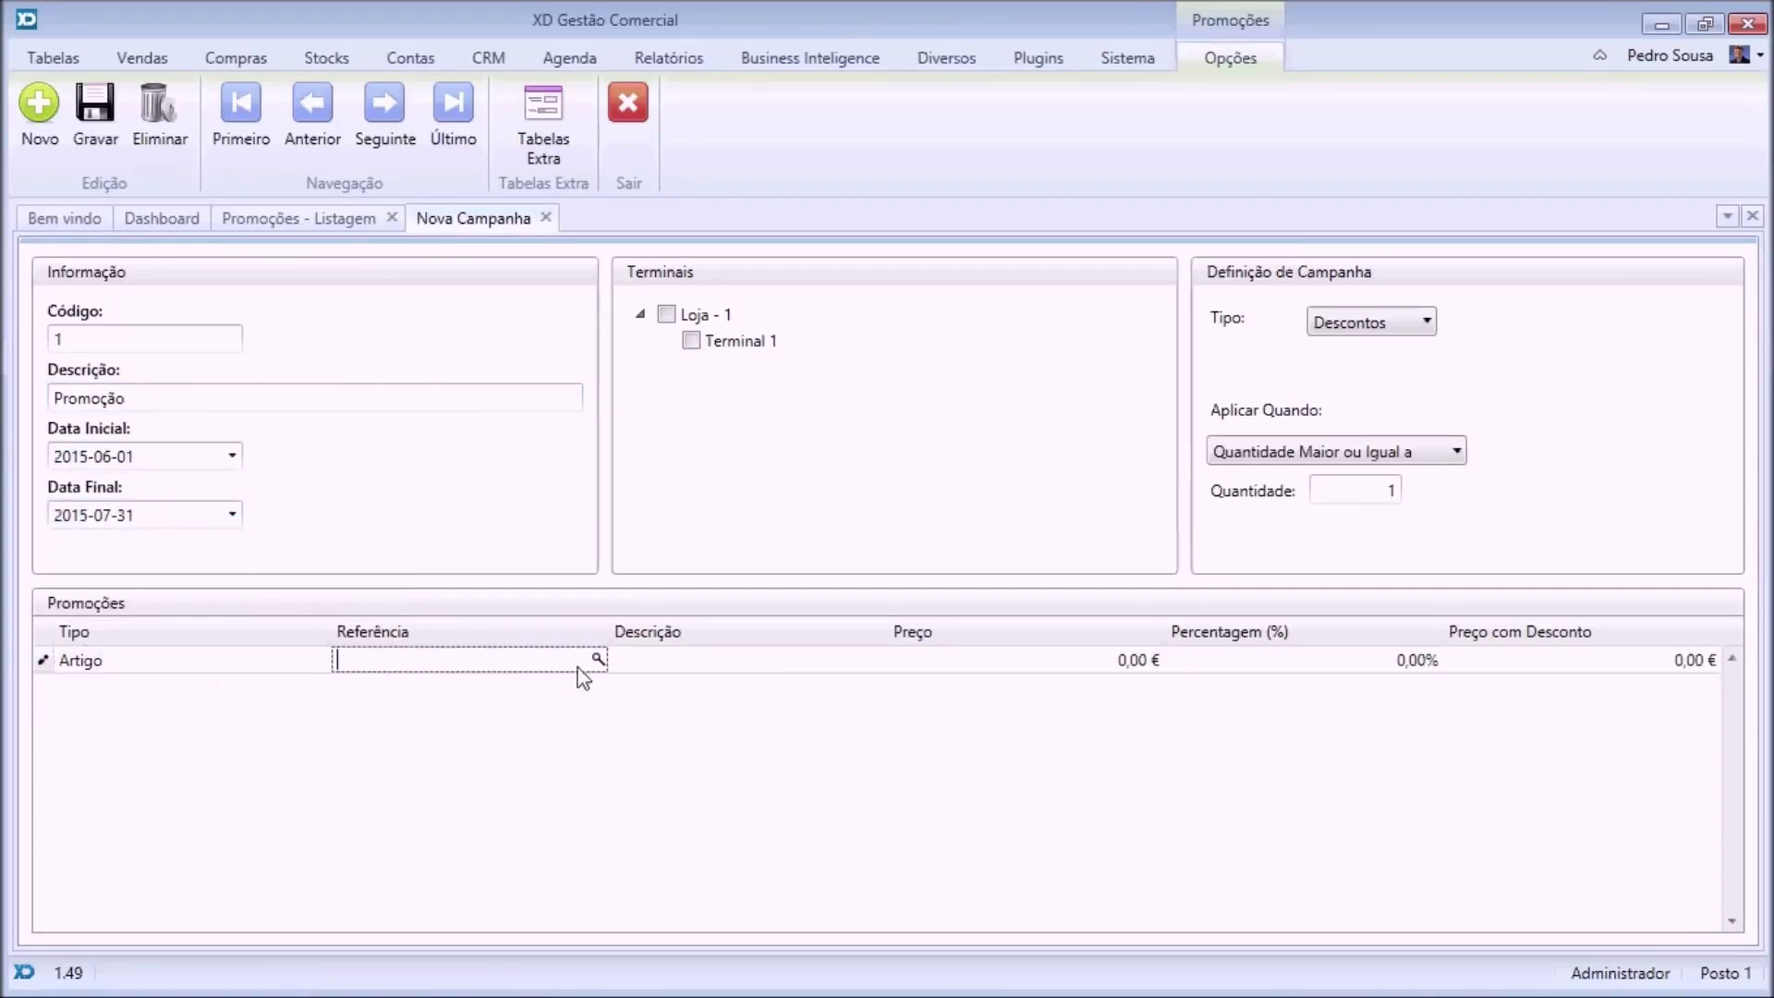
left_click(598, 660)
double_click(586, 455)
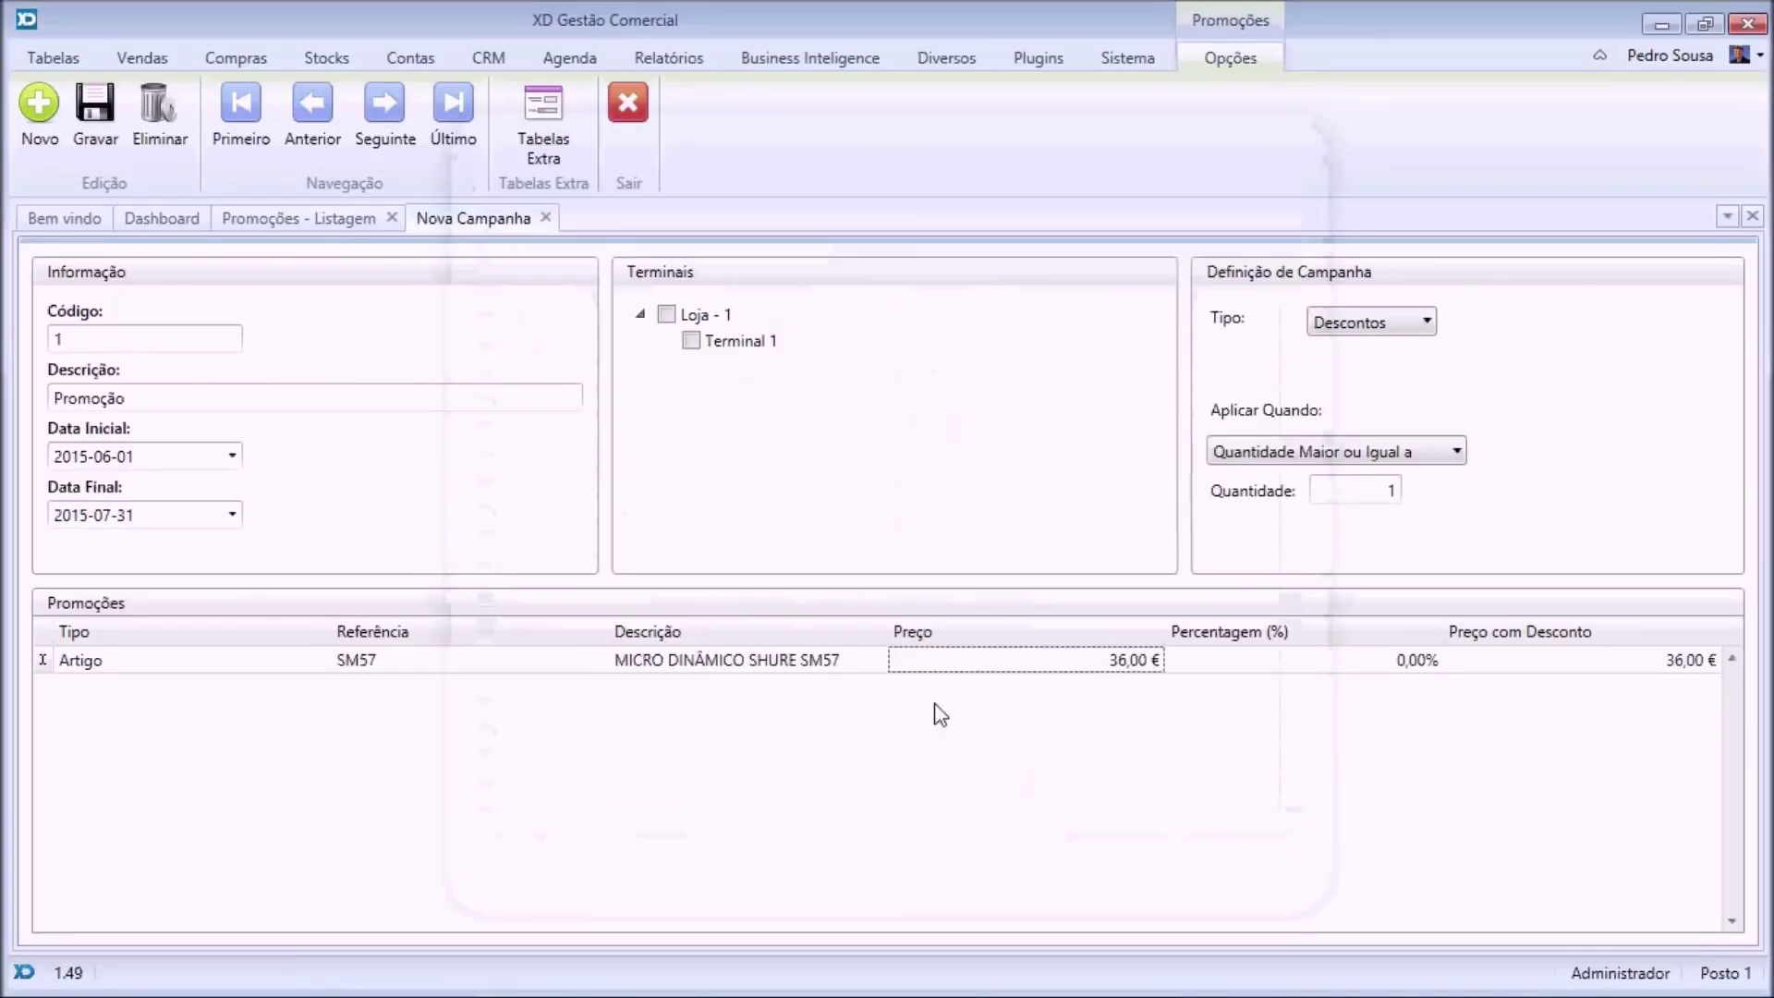
left_click(1240, 658)
type("10")
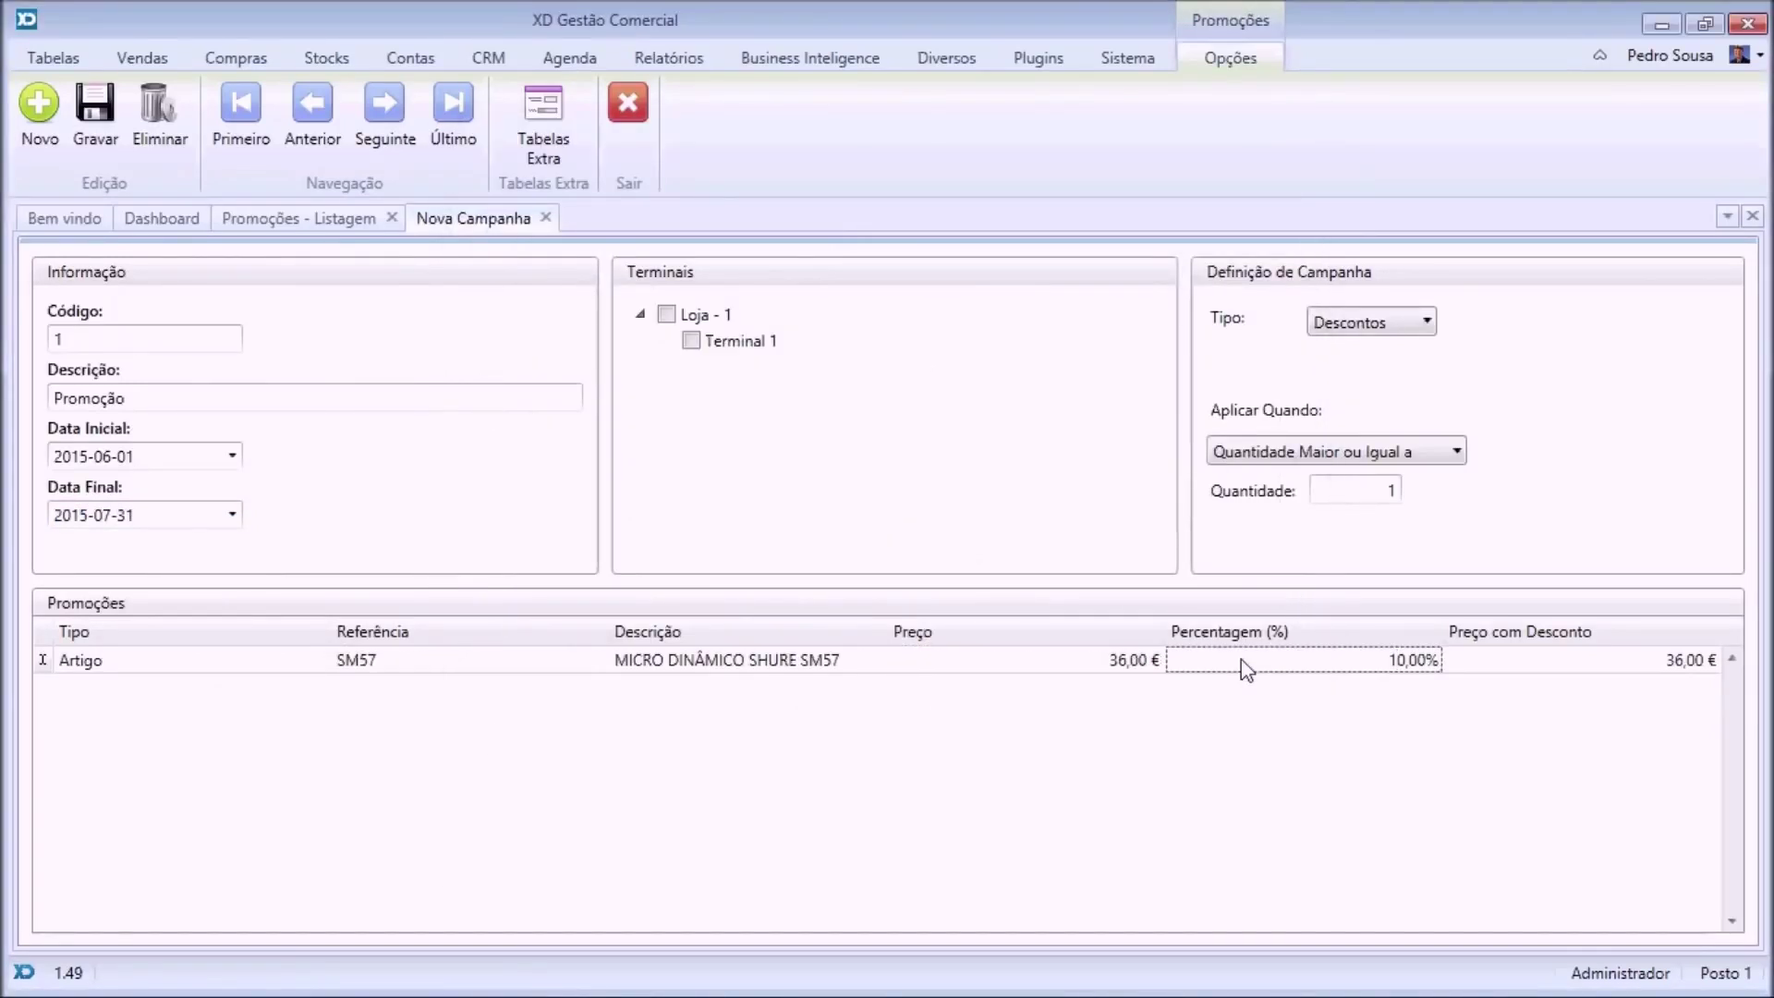
key("Tab")
key("Tab")
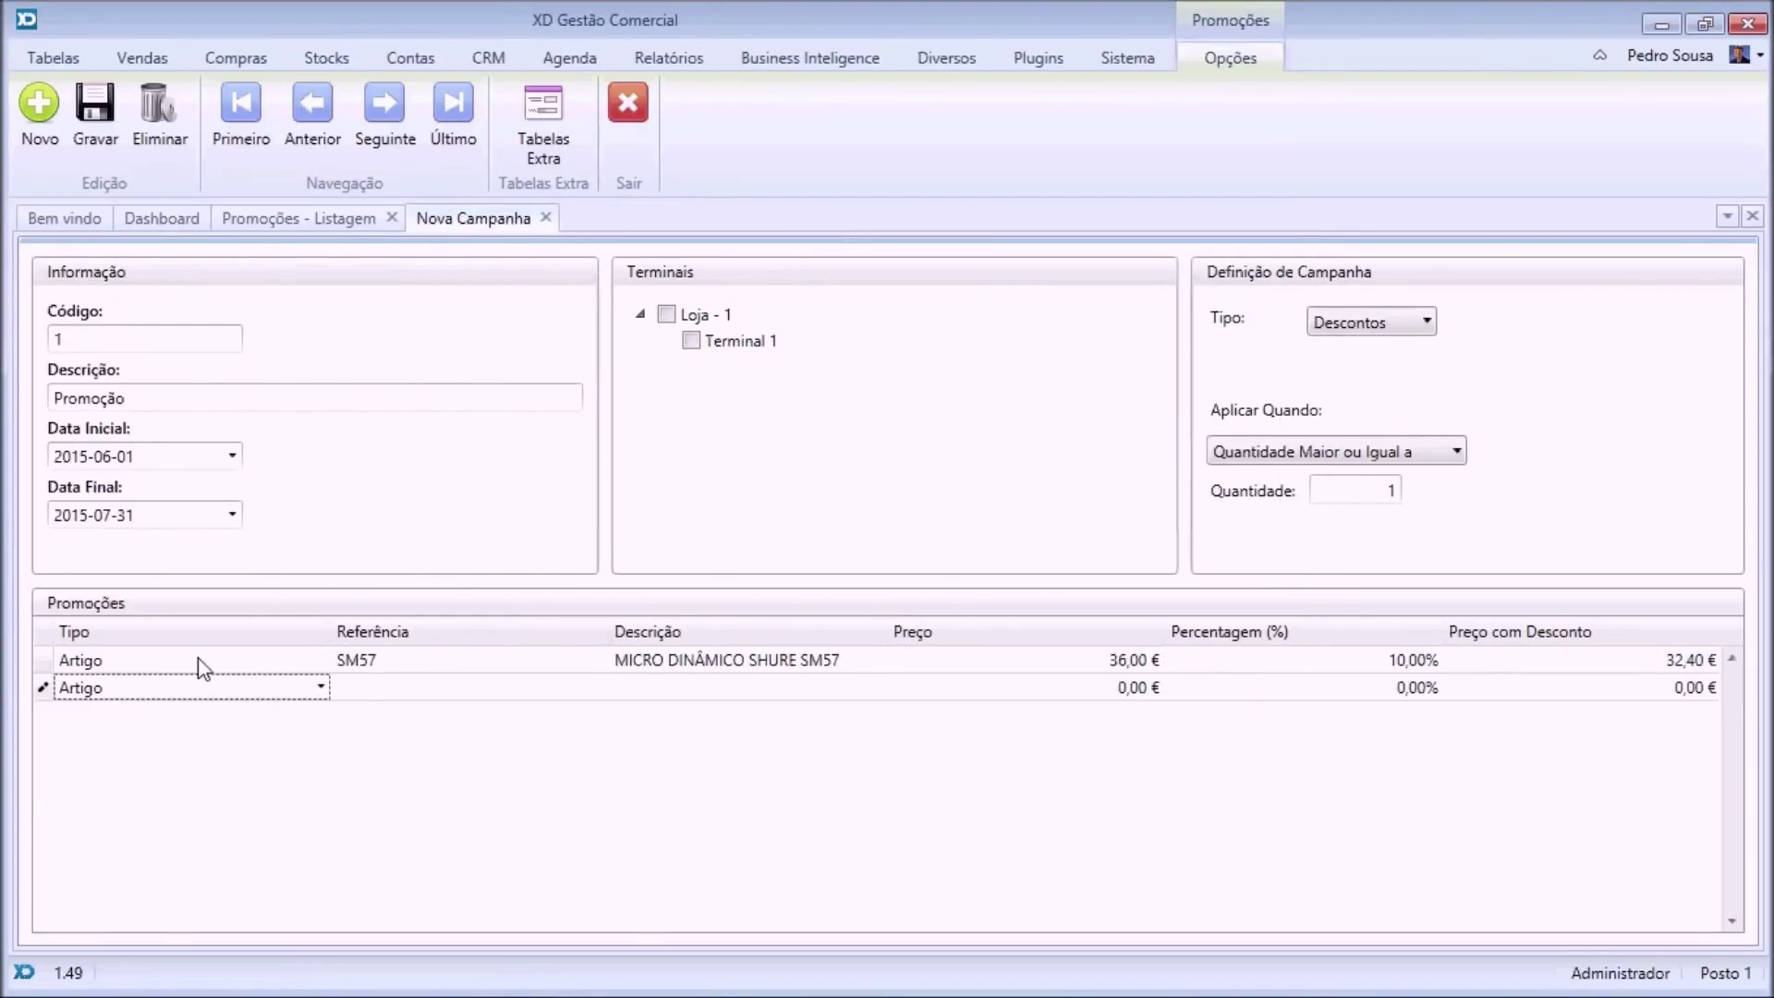
Add a Família line giving the Serviços family 10% off.
left_click(201, 685)
left_click(163, 737)
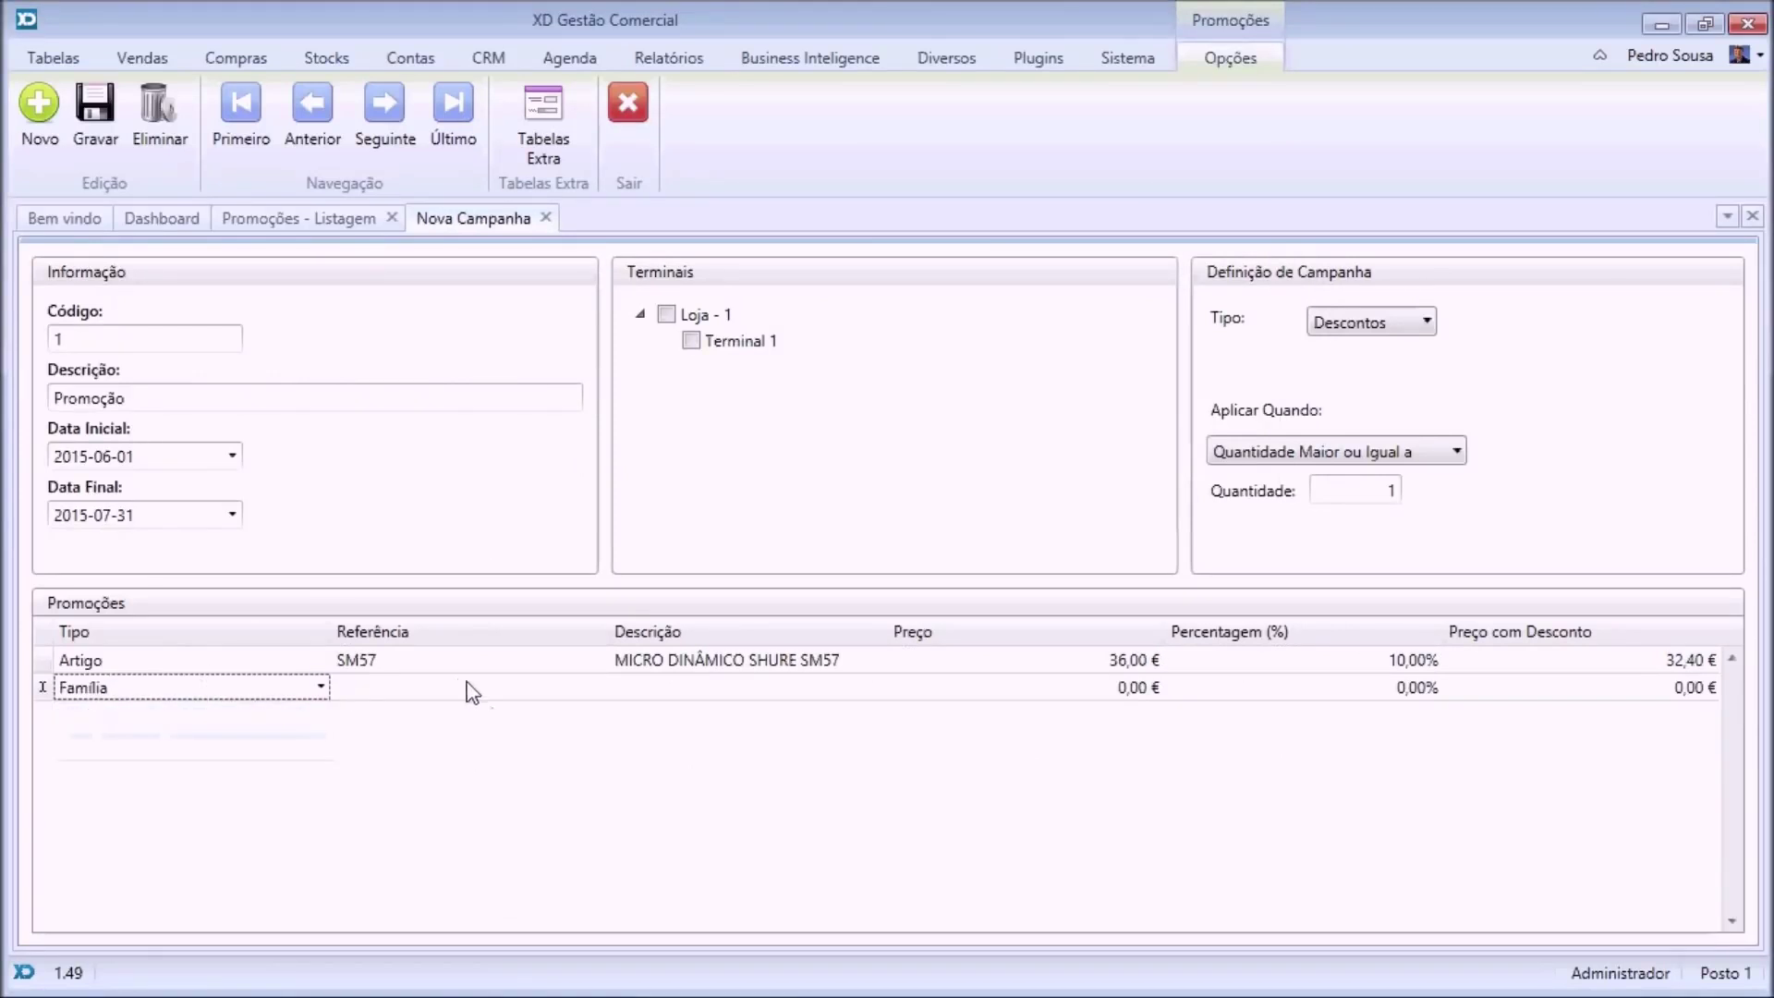
left_click(471, 689)
left_click(602, 688)
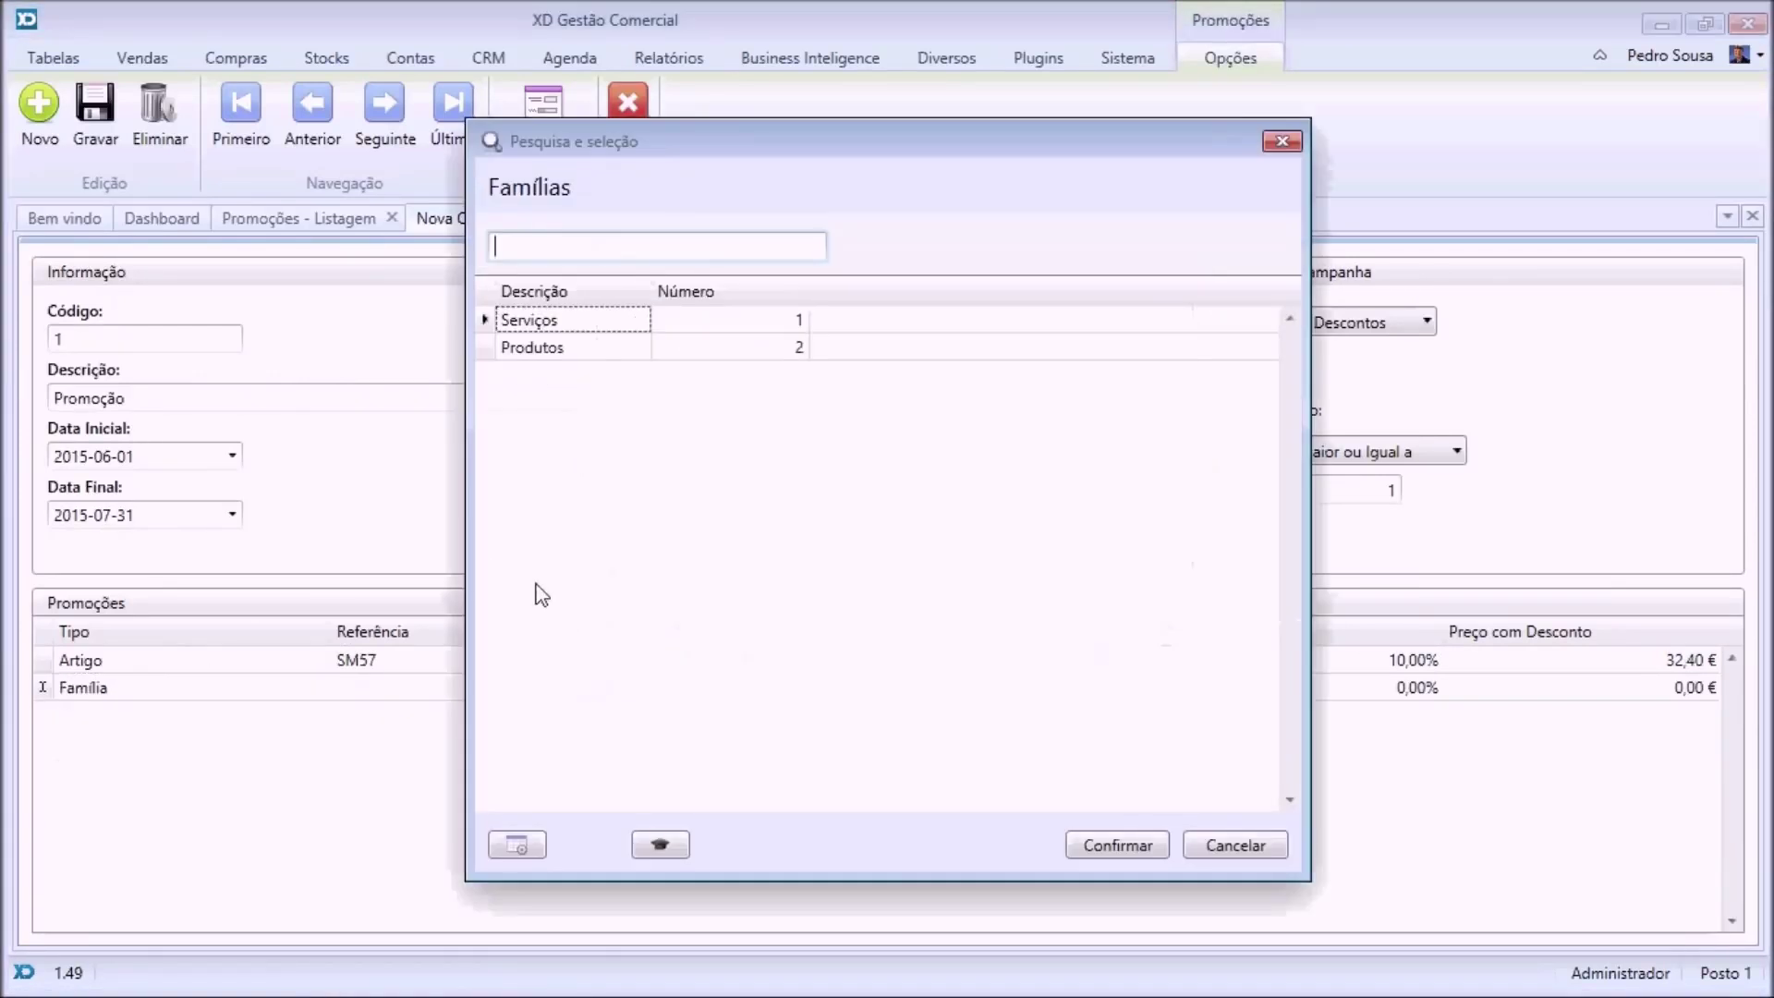
double_click(573, 323)
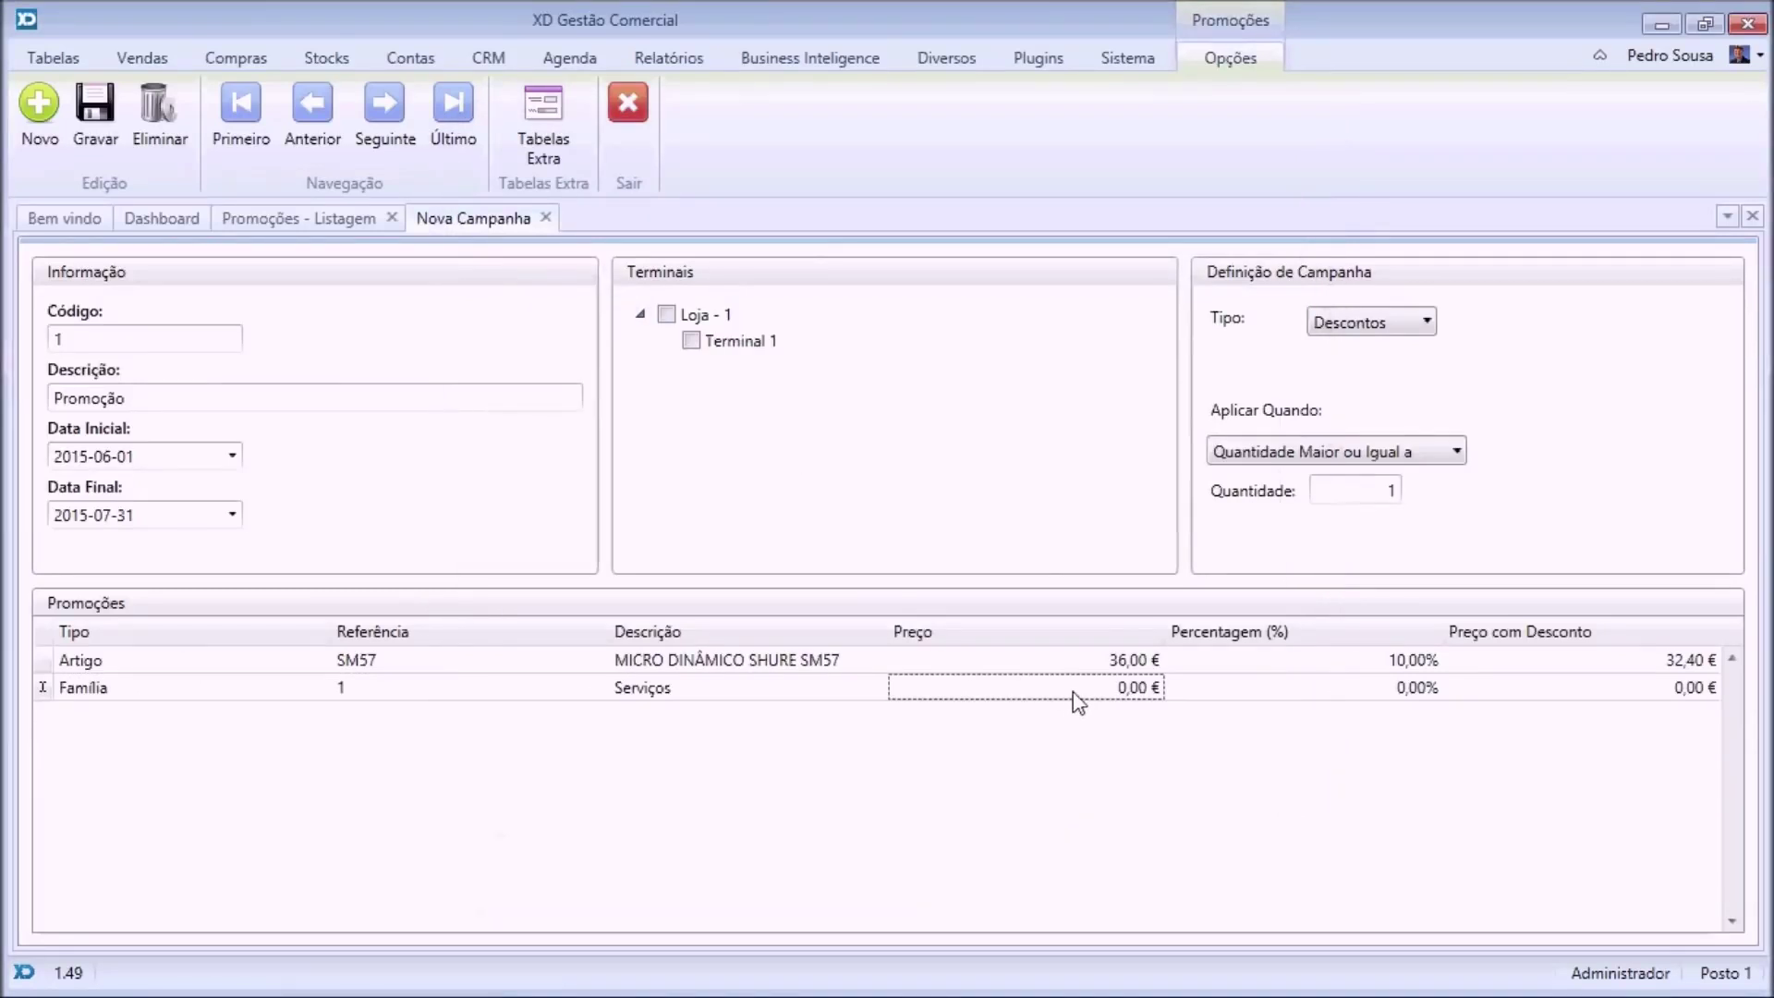
left_click(1359, 693)
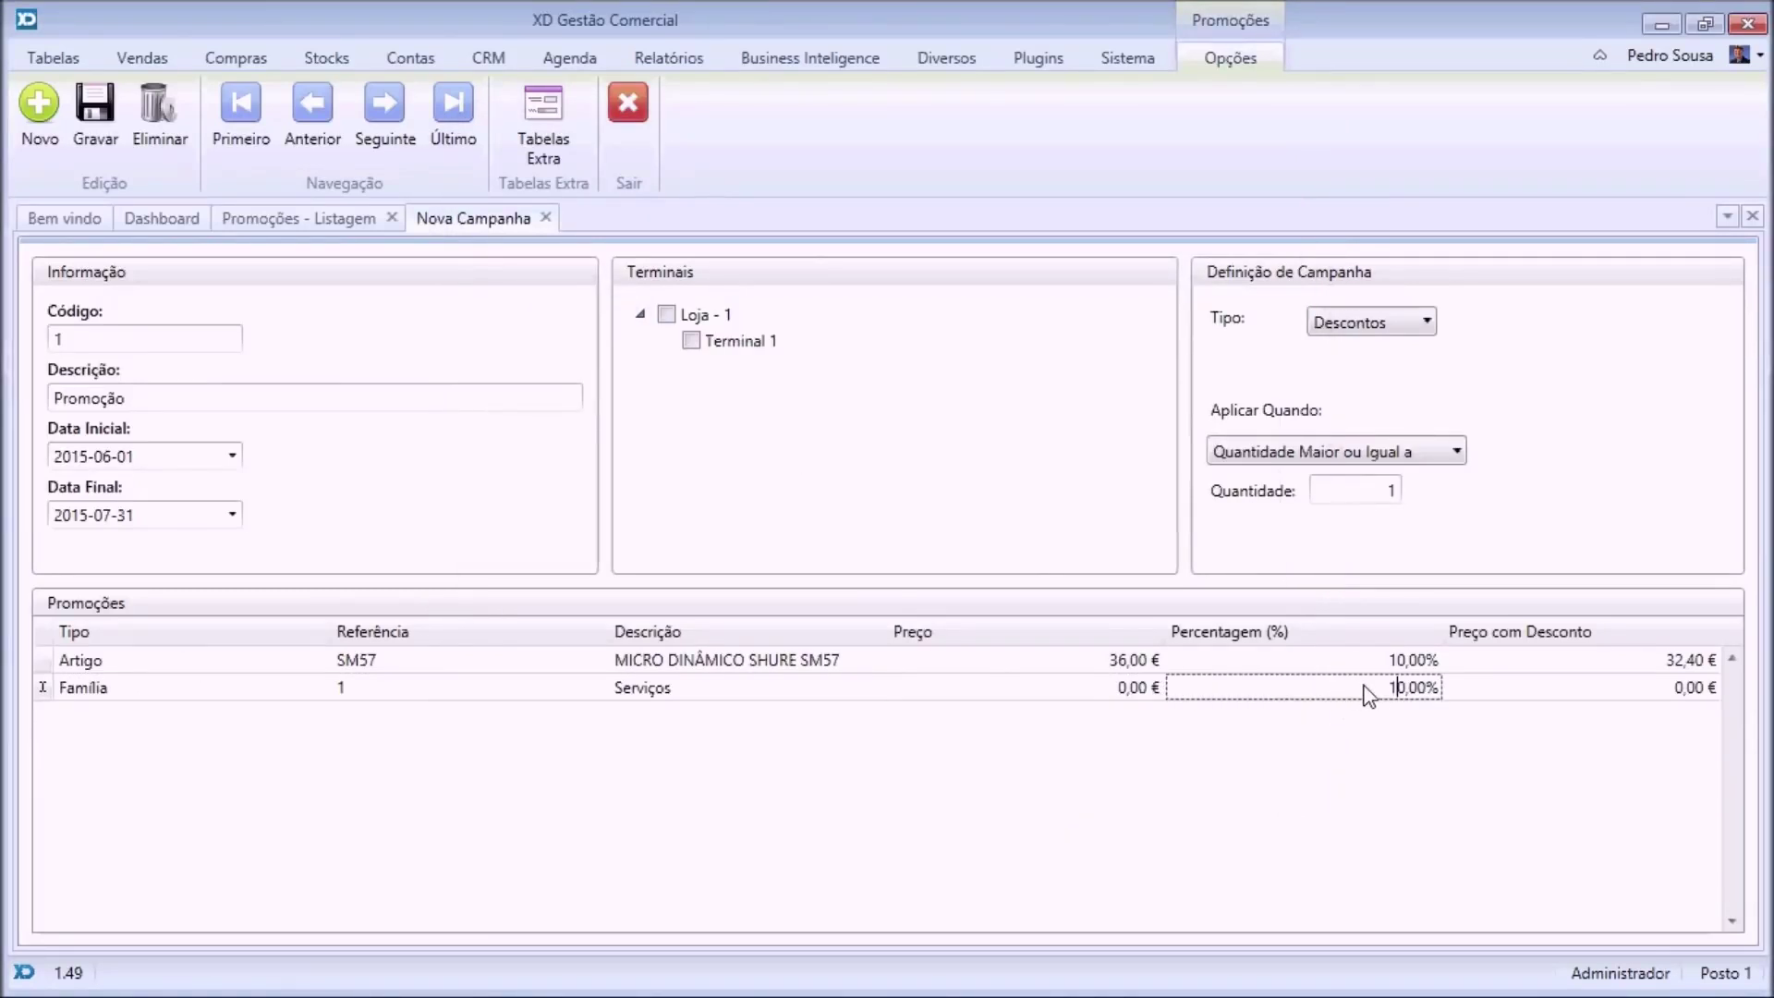
key("Tab")
key("Tab")
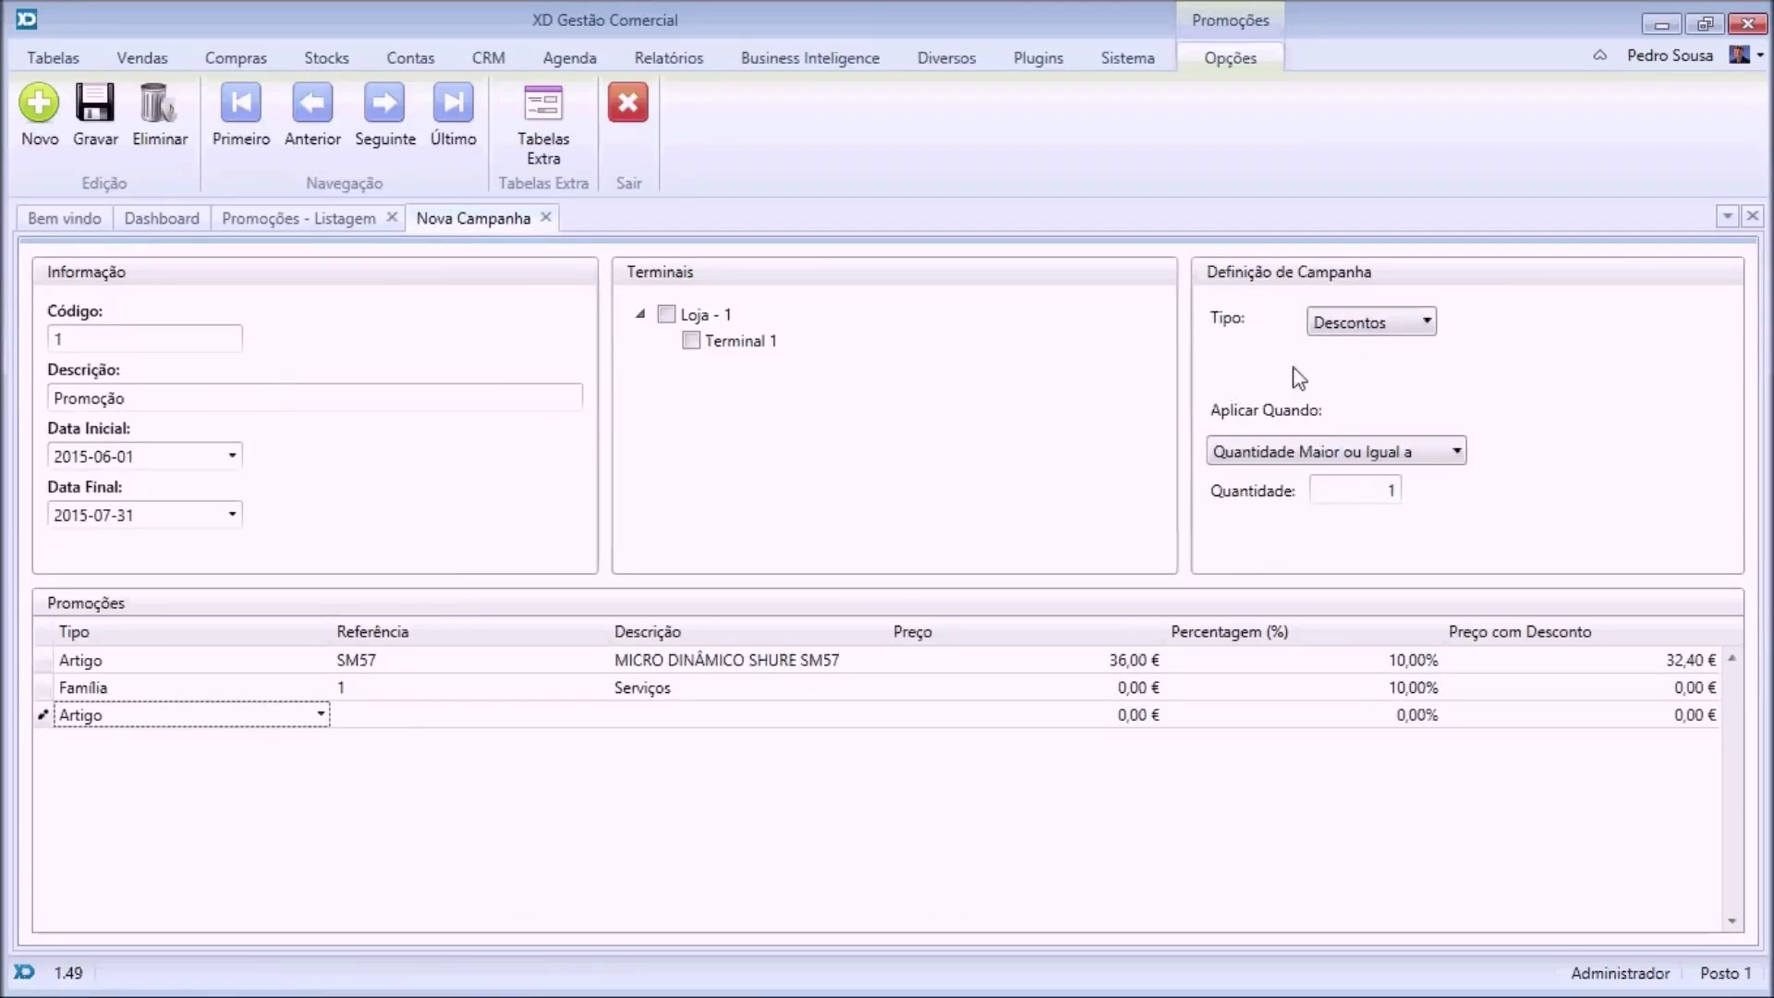
Keep the 'Quantidade Maior ou Igual a' condition and save the Promoção campaign.
left_click(1299, 459)
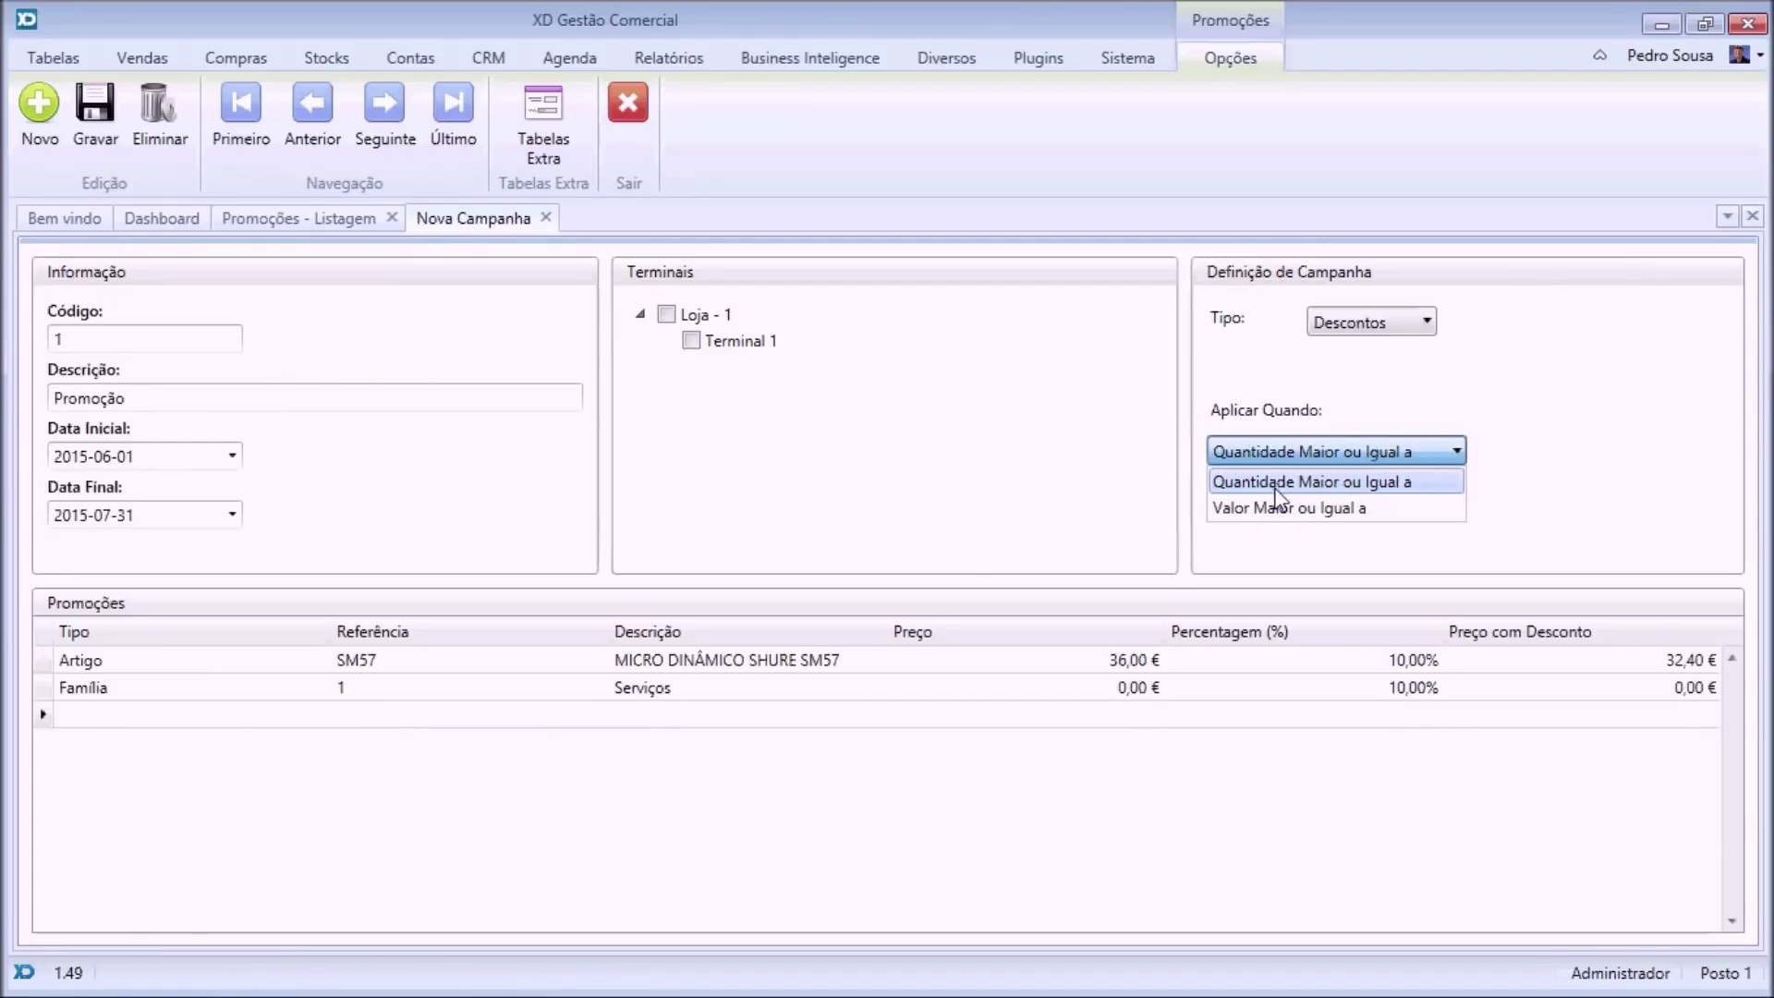
left_click(1090, 476)
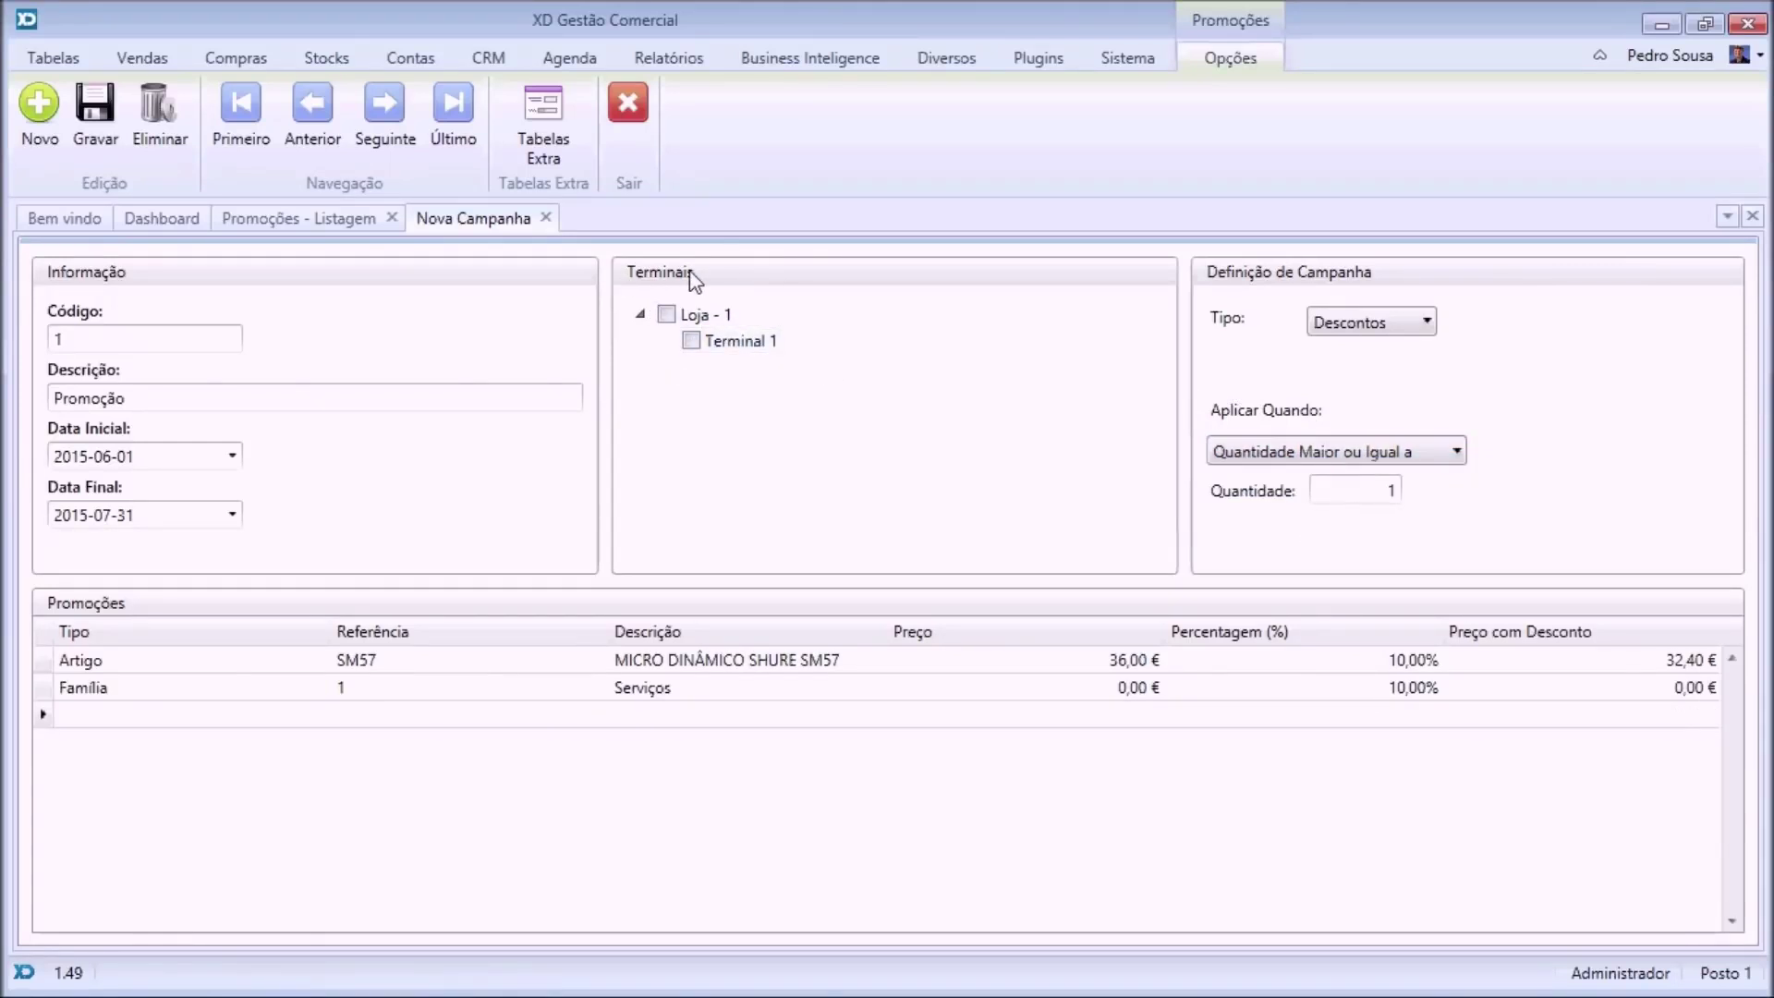
left_click(91, 115)
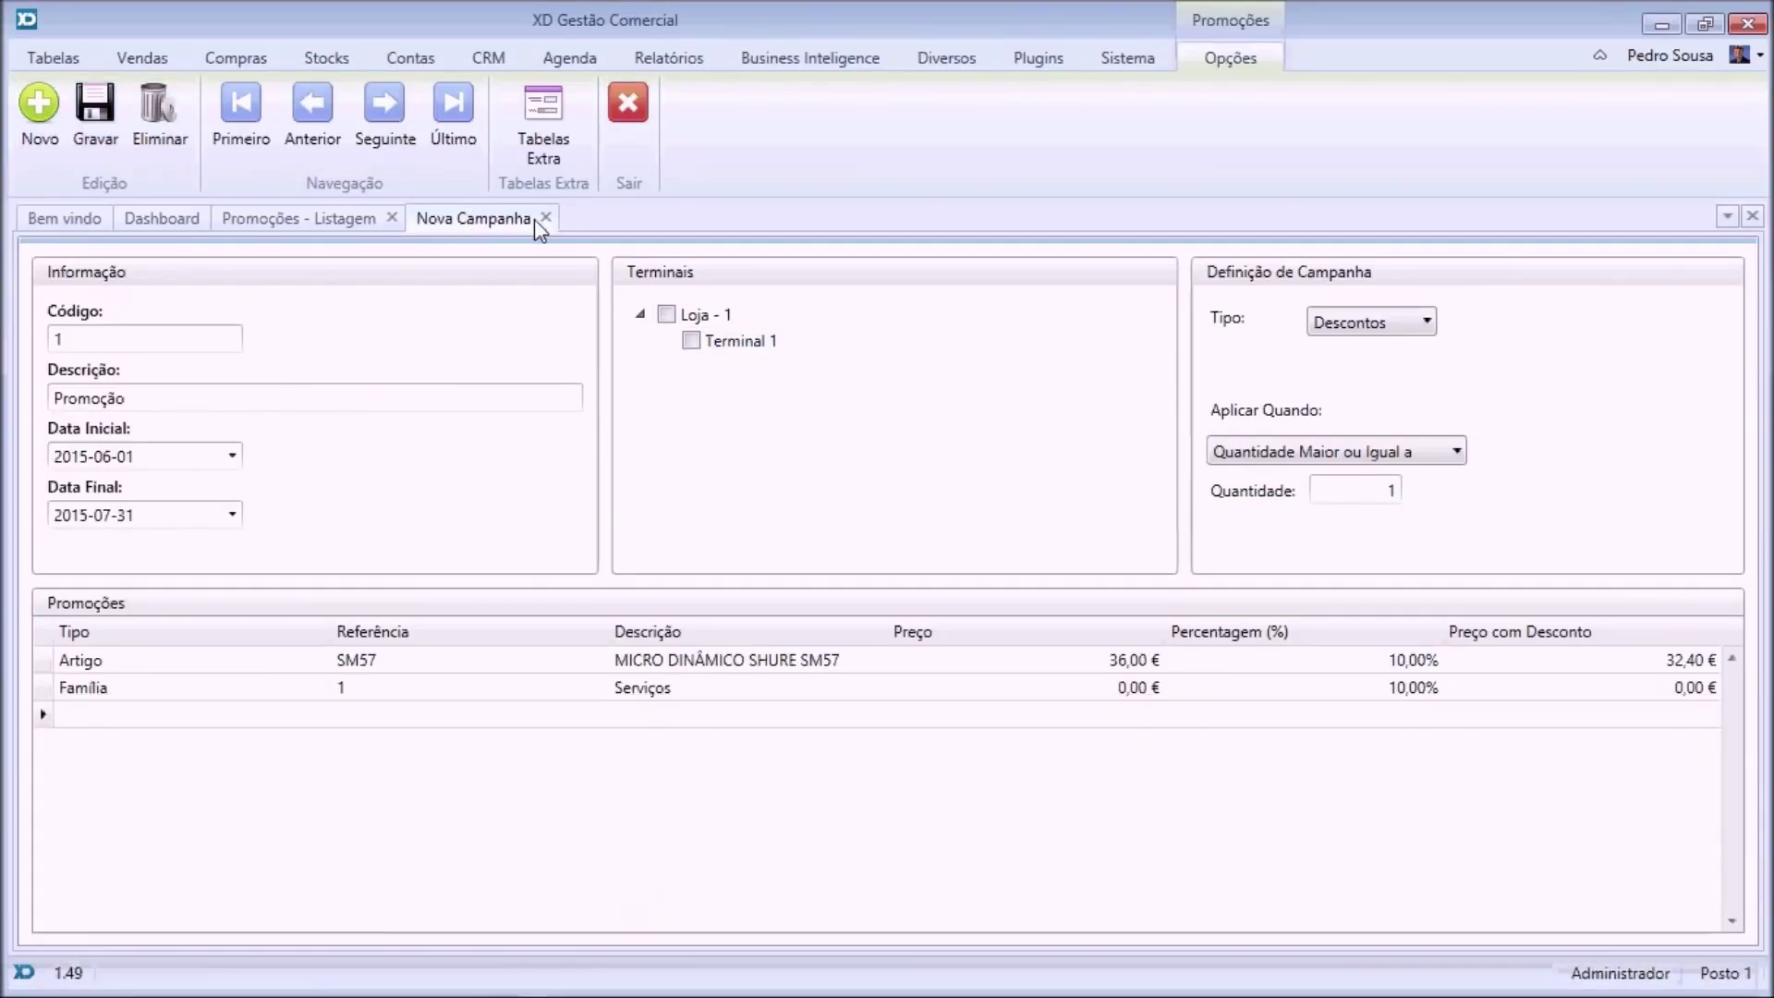
left_click(547, 219)
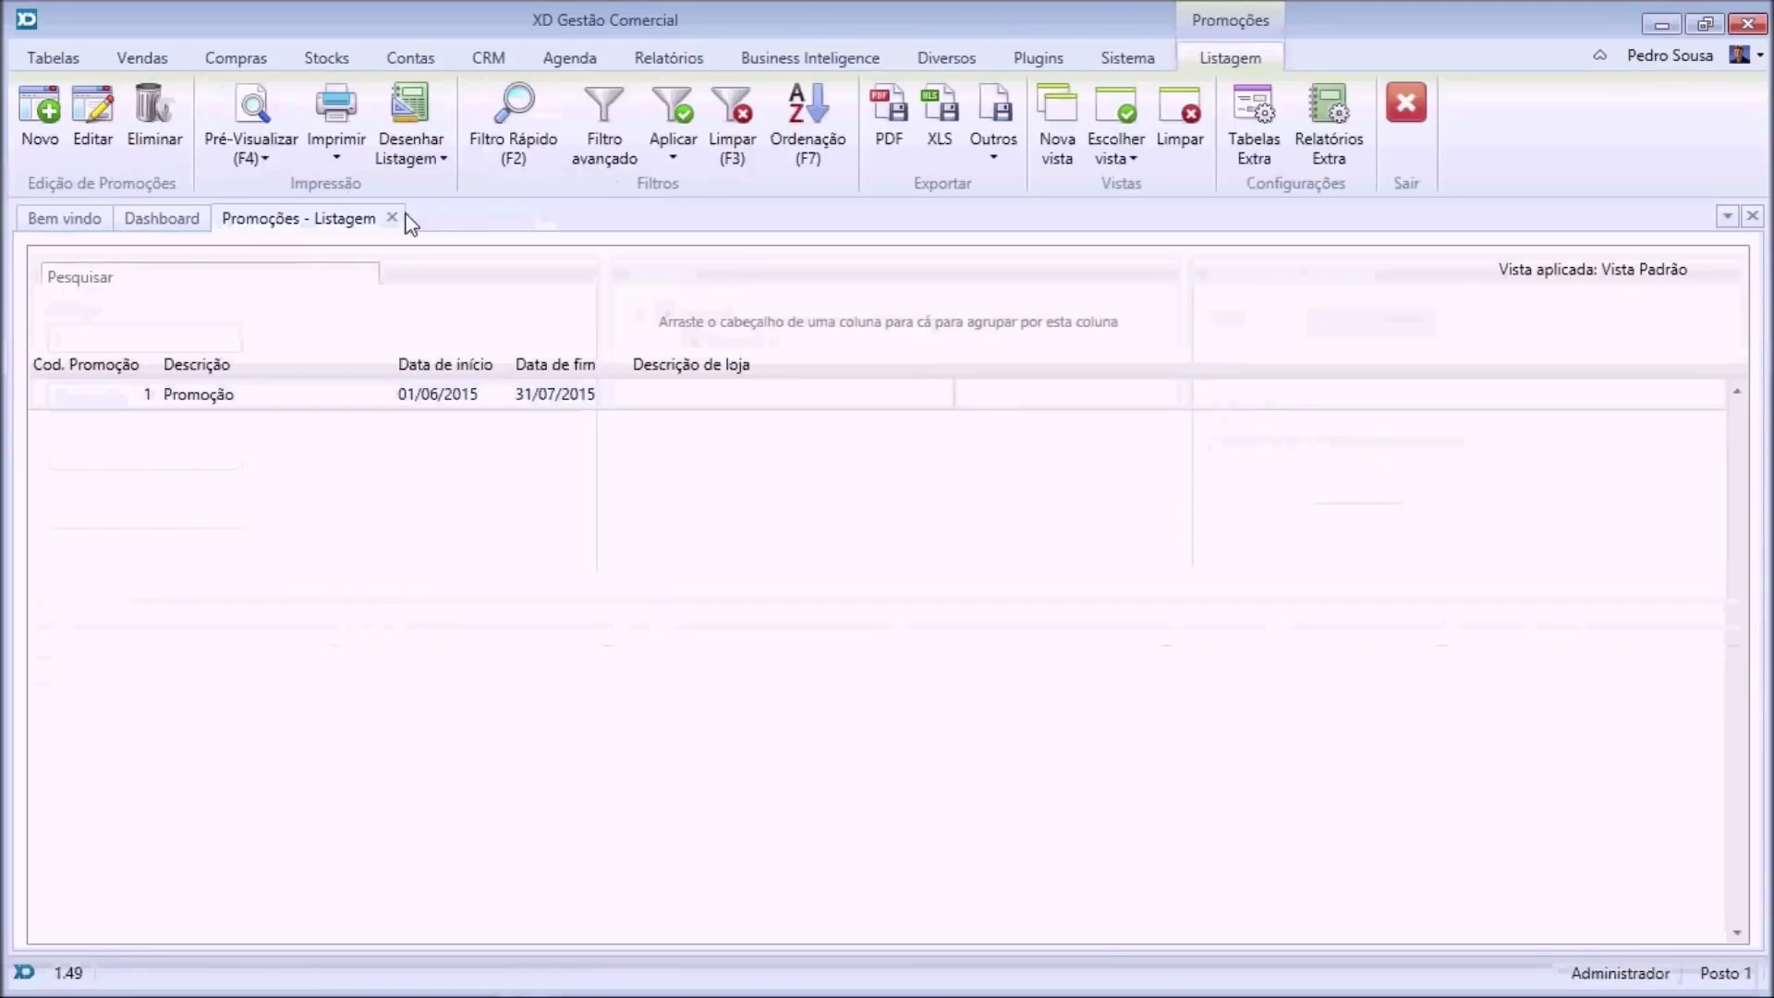
Close the promotions list and open the first user's record to check its 10,00% commission.
left_click(393, 218)
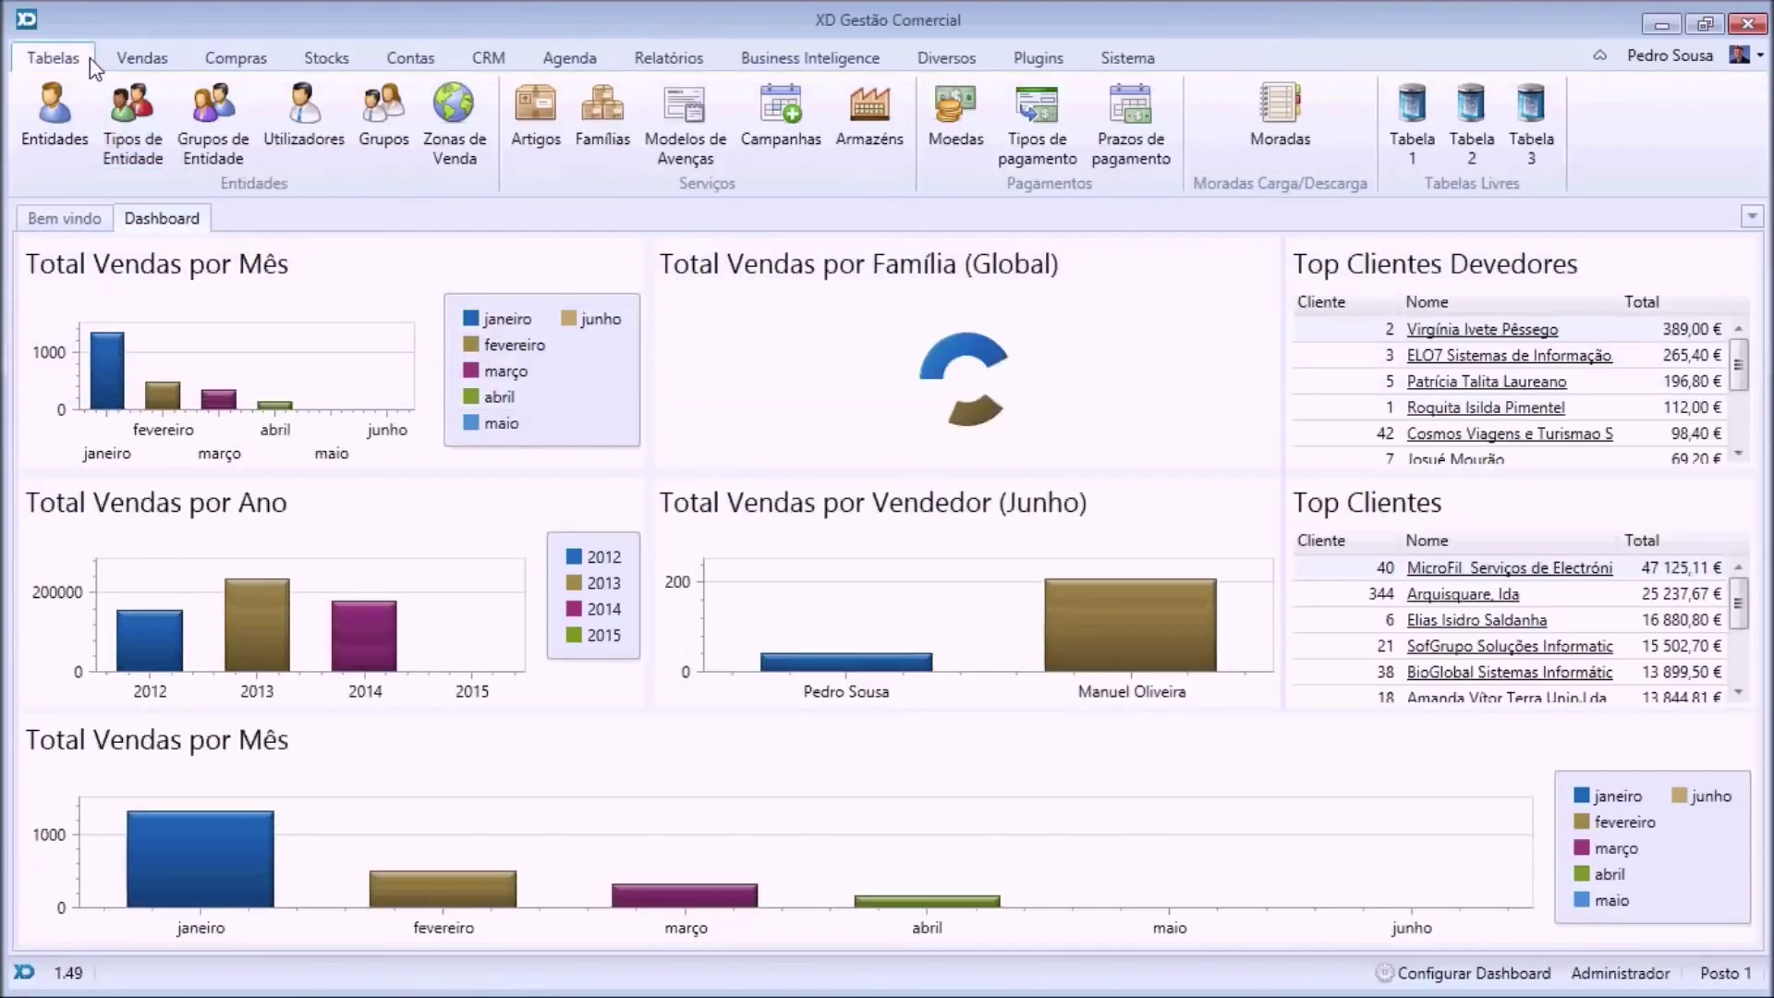
left_click(309, 144)
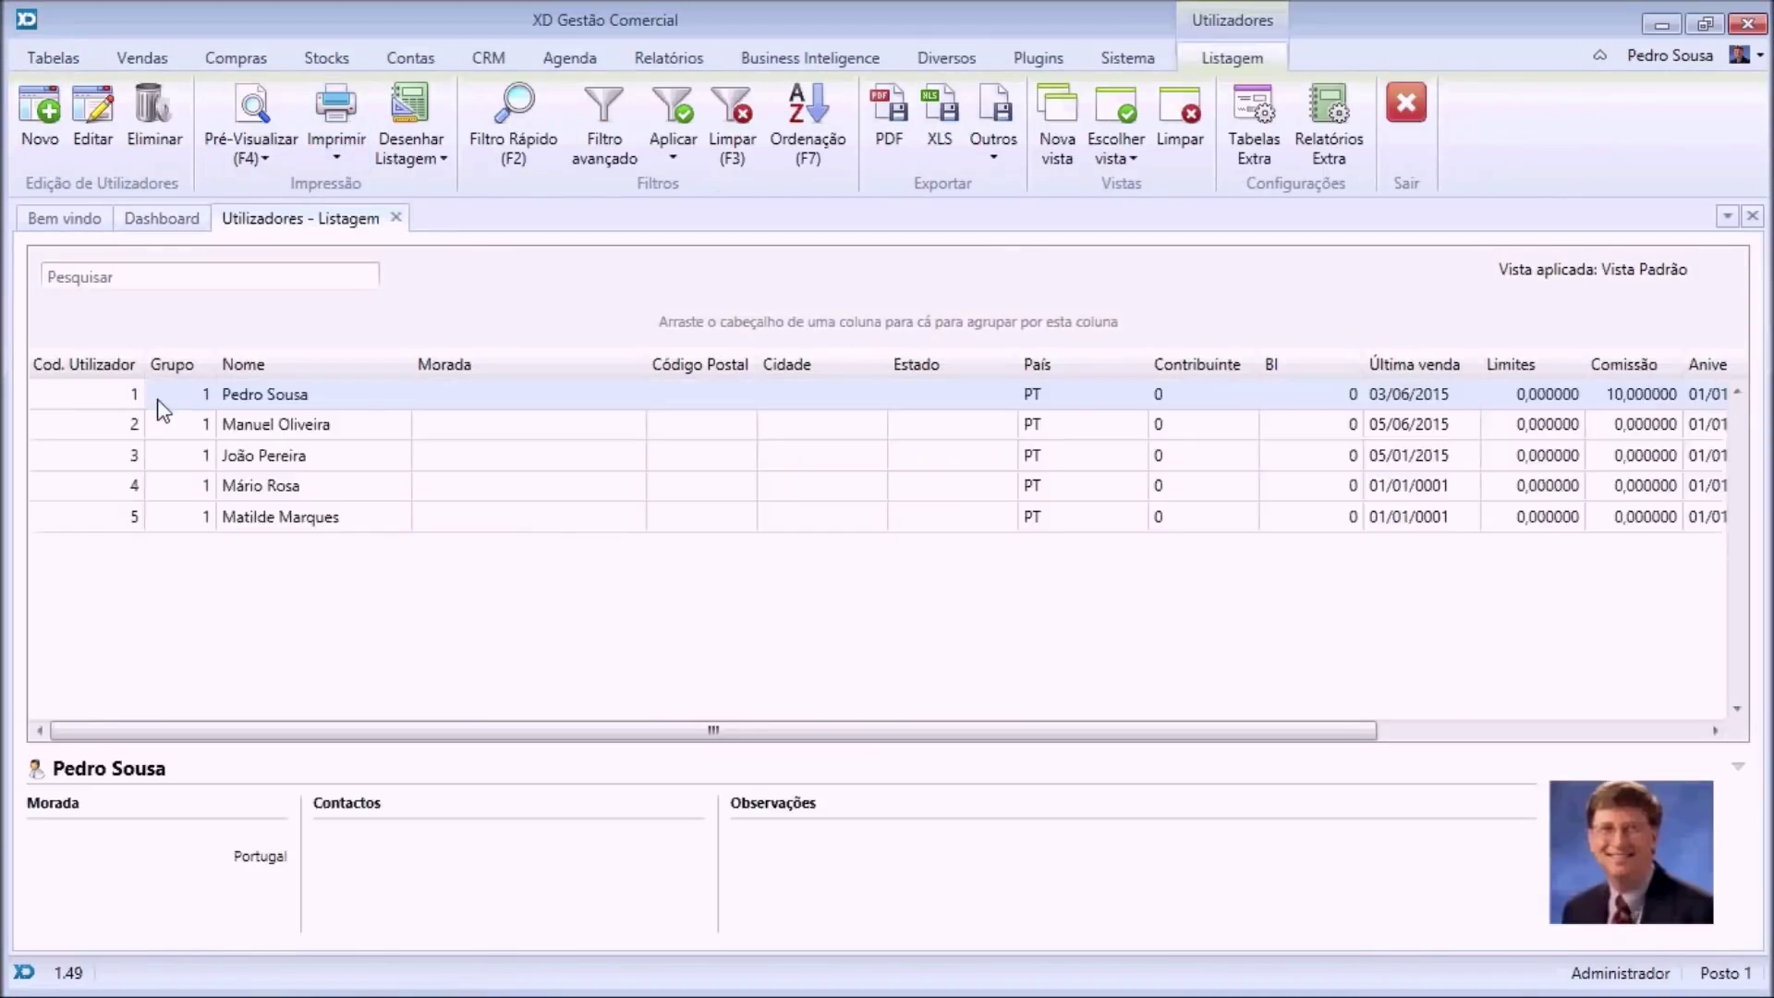
left_click(228, 404)
double_click(229, 397)
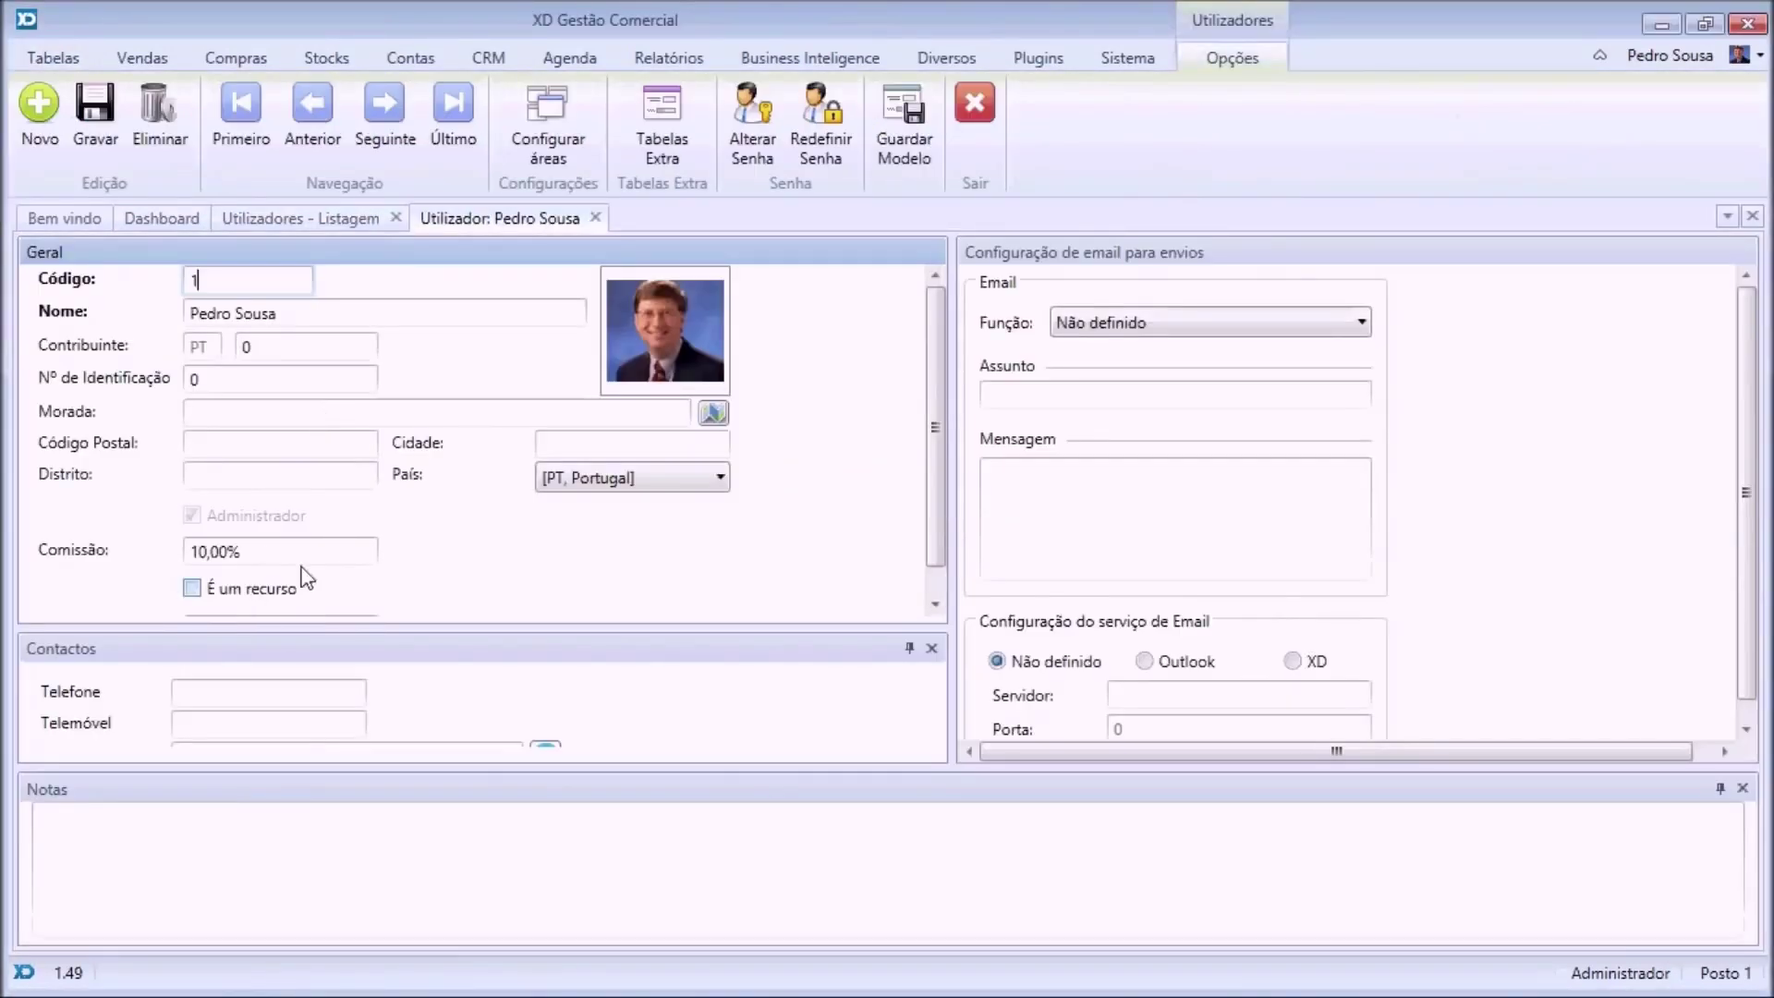
left_click(228, 555)
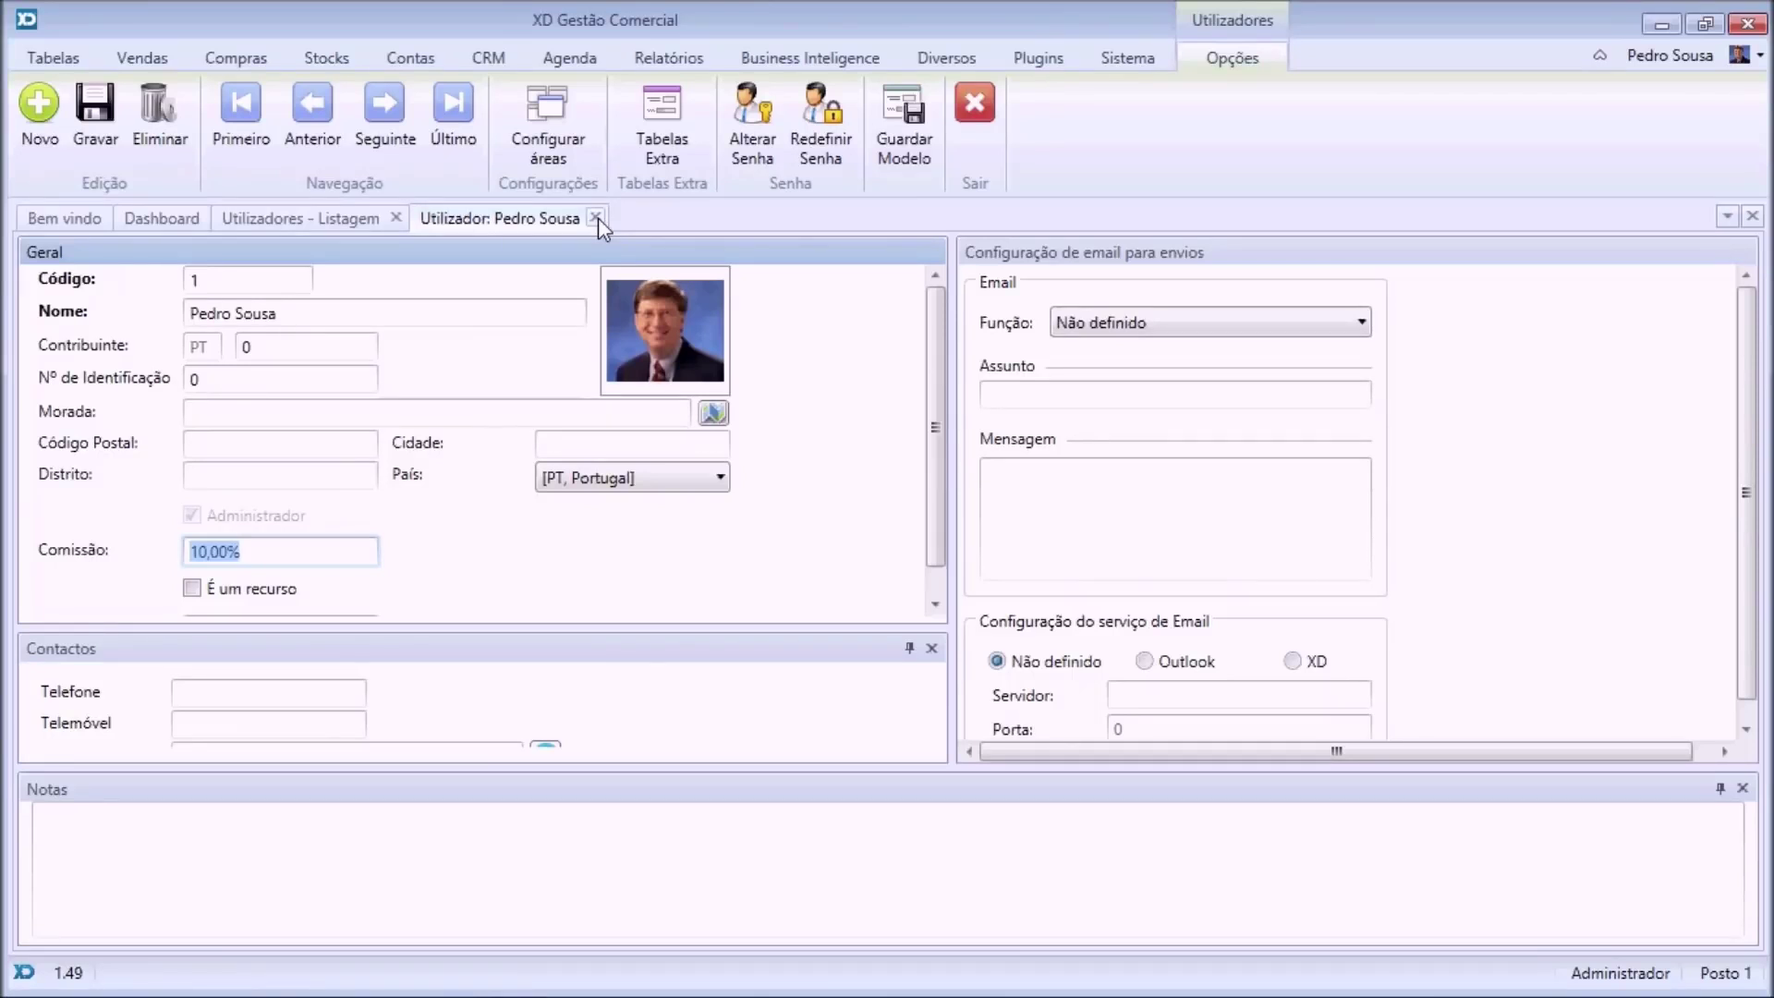
Close the user record and run the Comissões de Vendedores detalhadas report for May 2015.
left_click(596, 218)
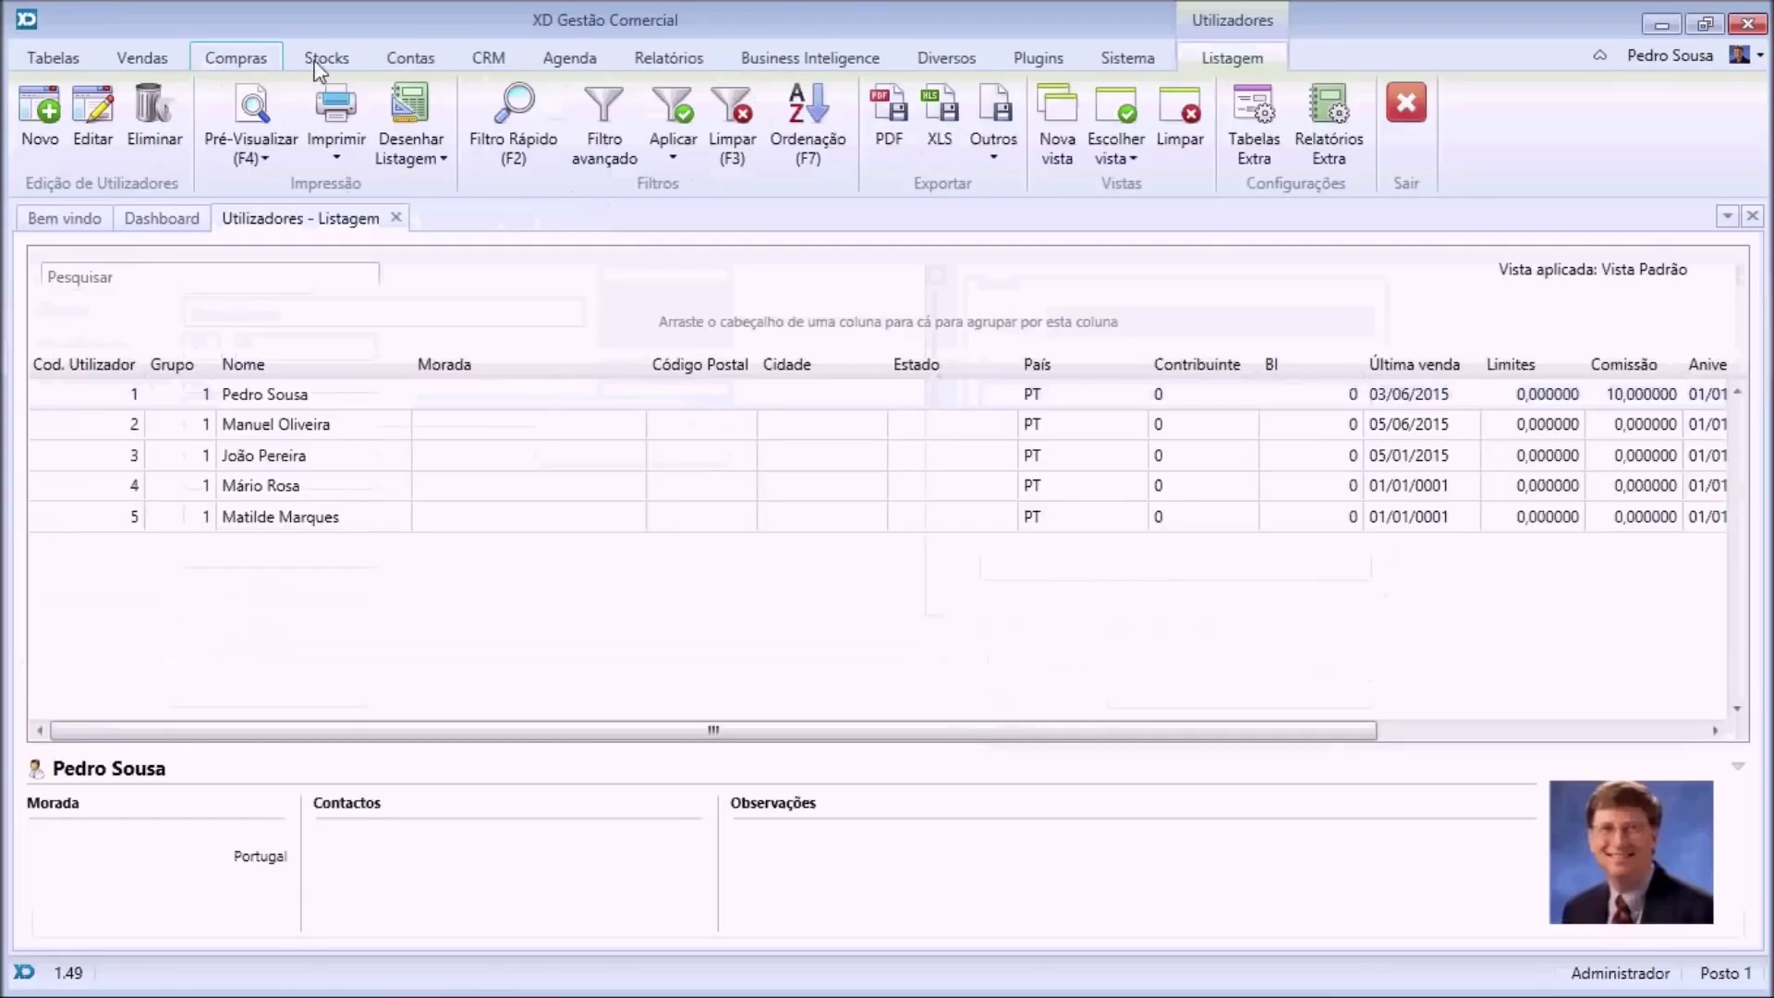
left_click(657, 59)
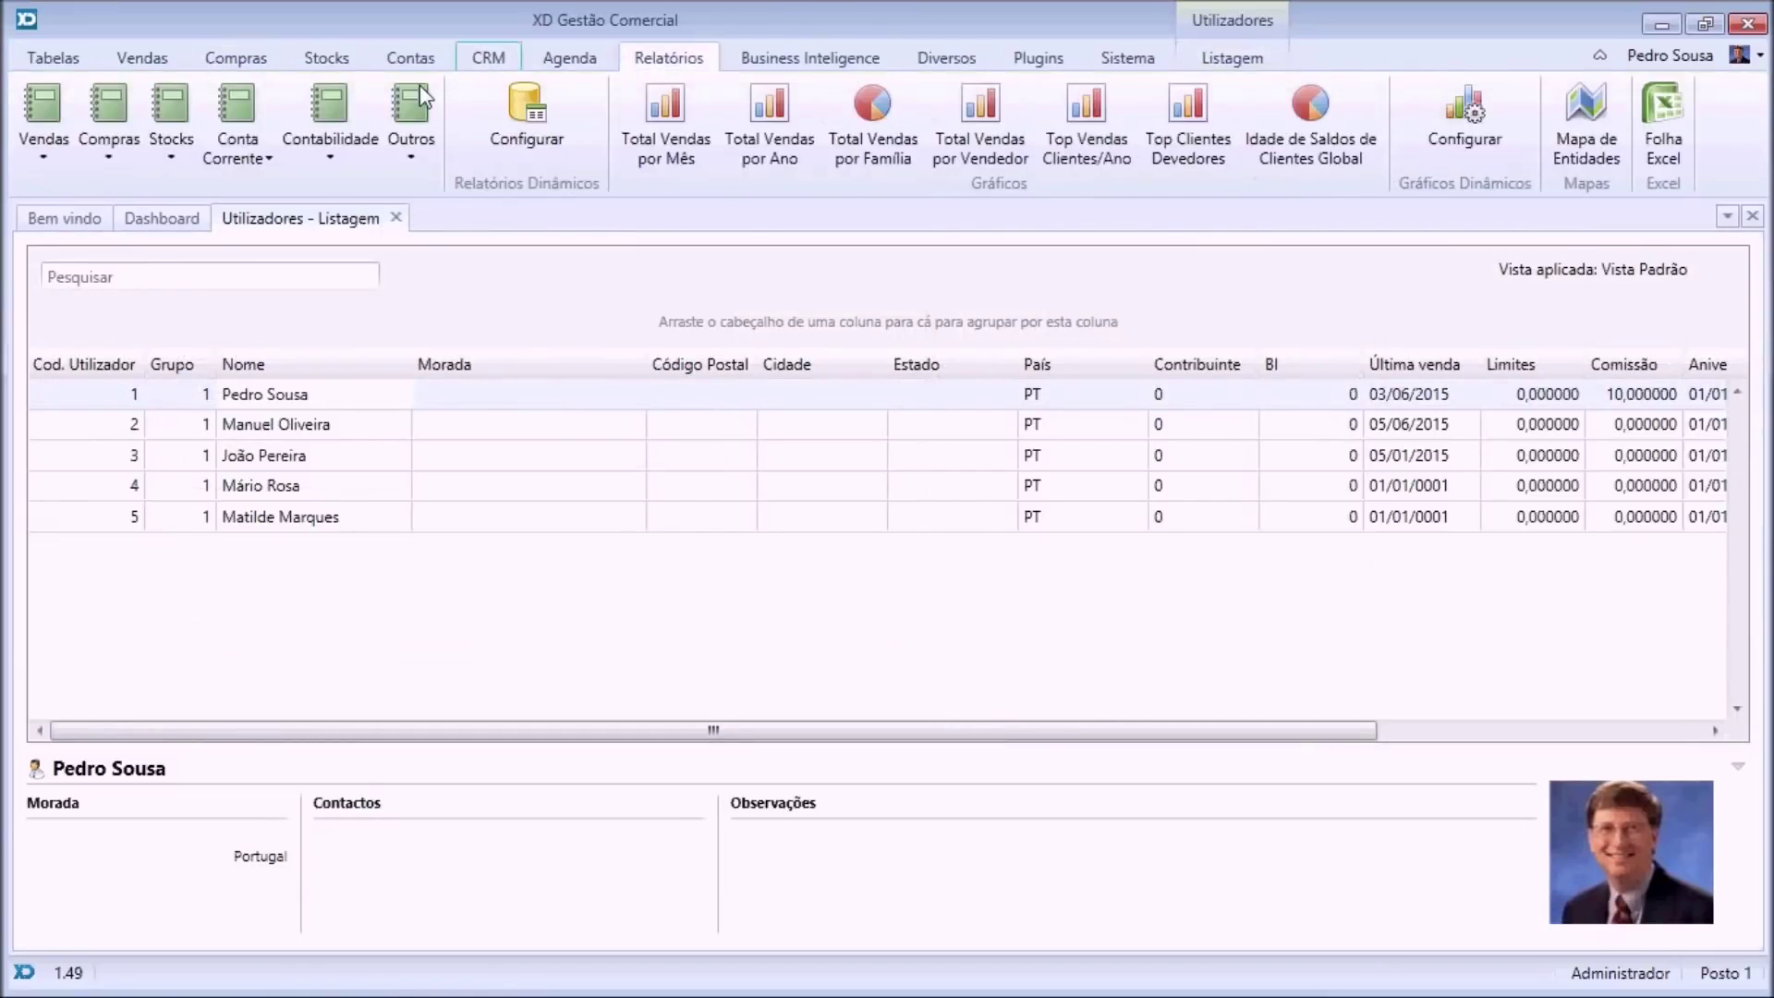
left_click(407, 147)
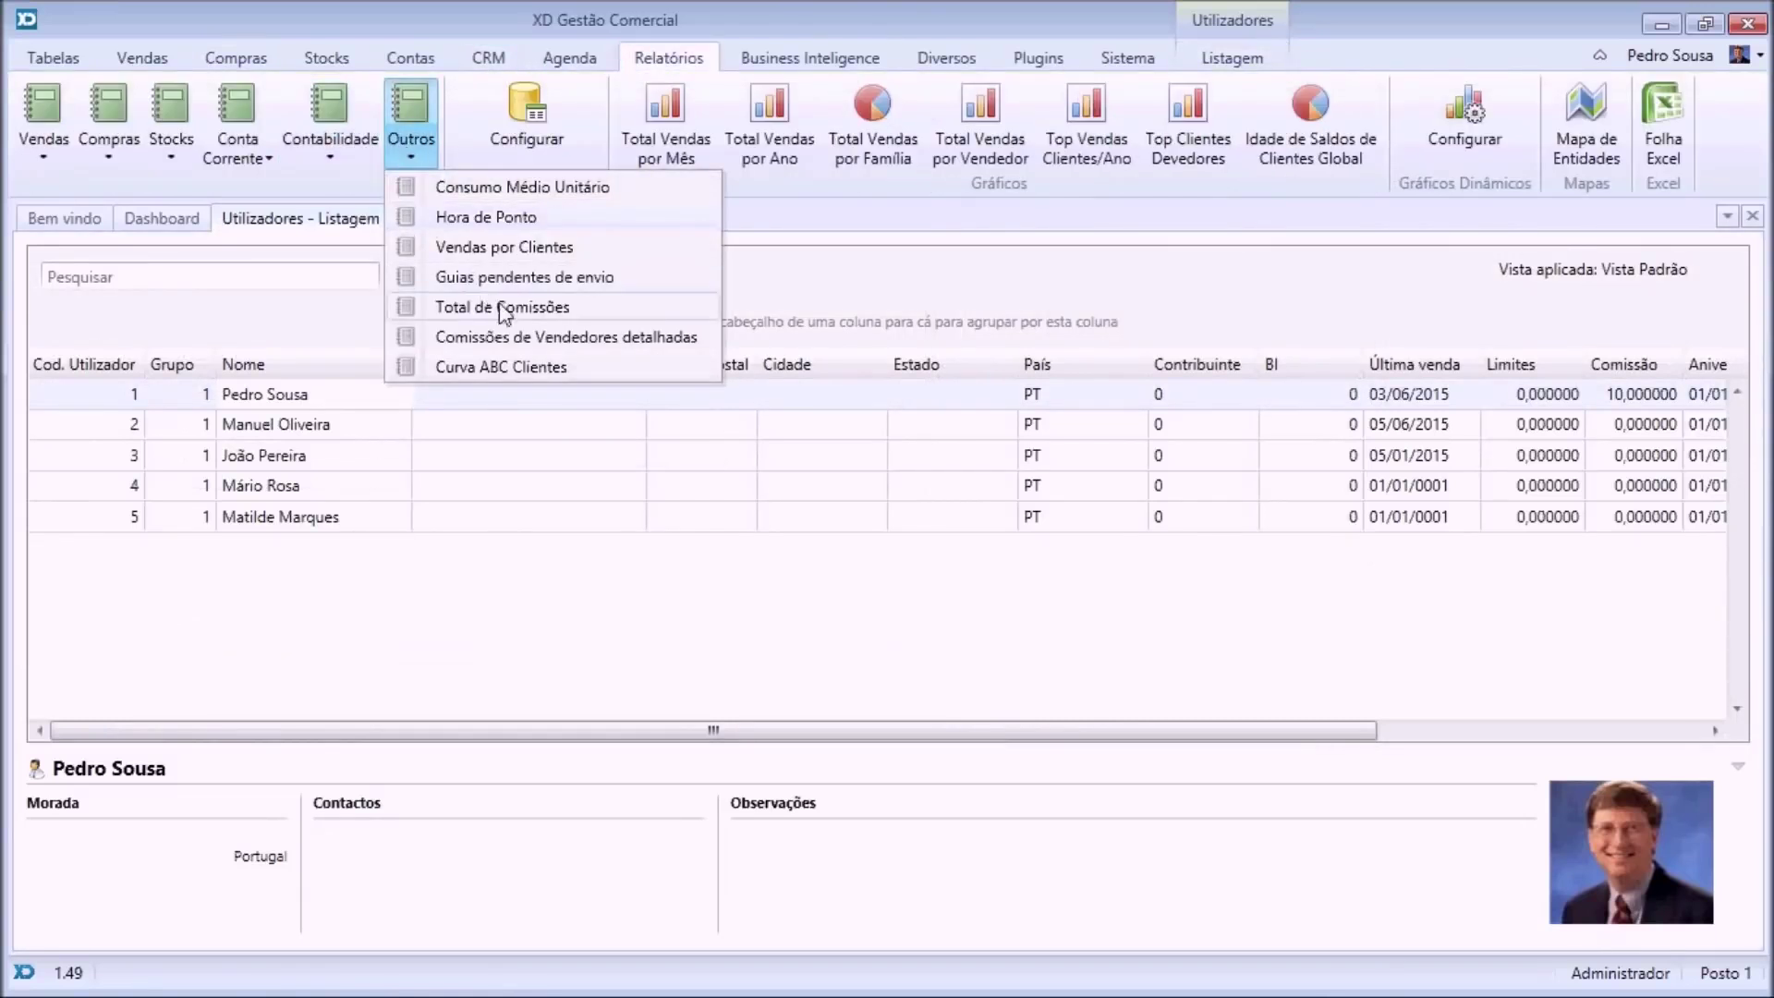
left_click(532, 340)
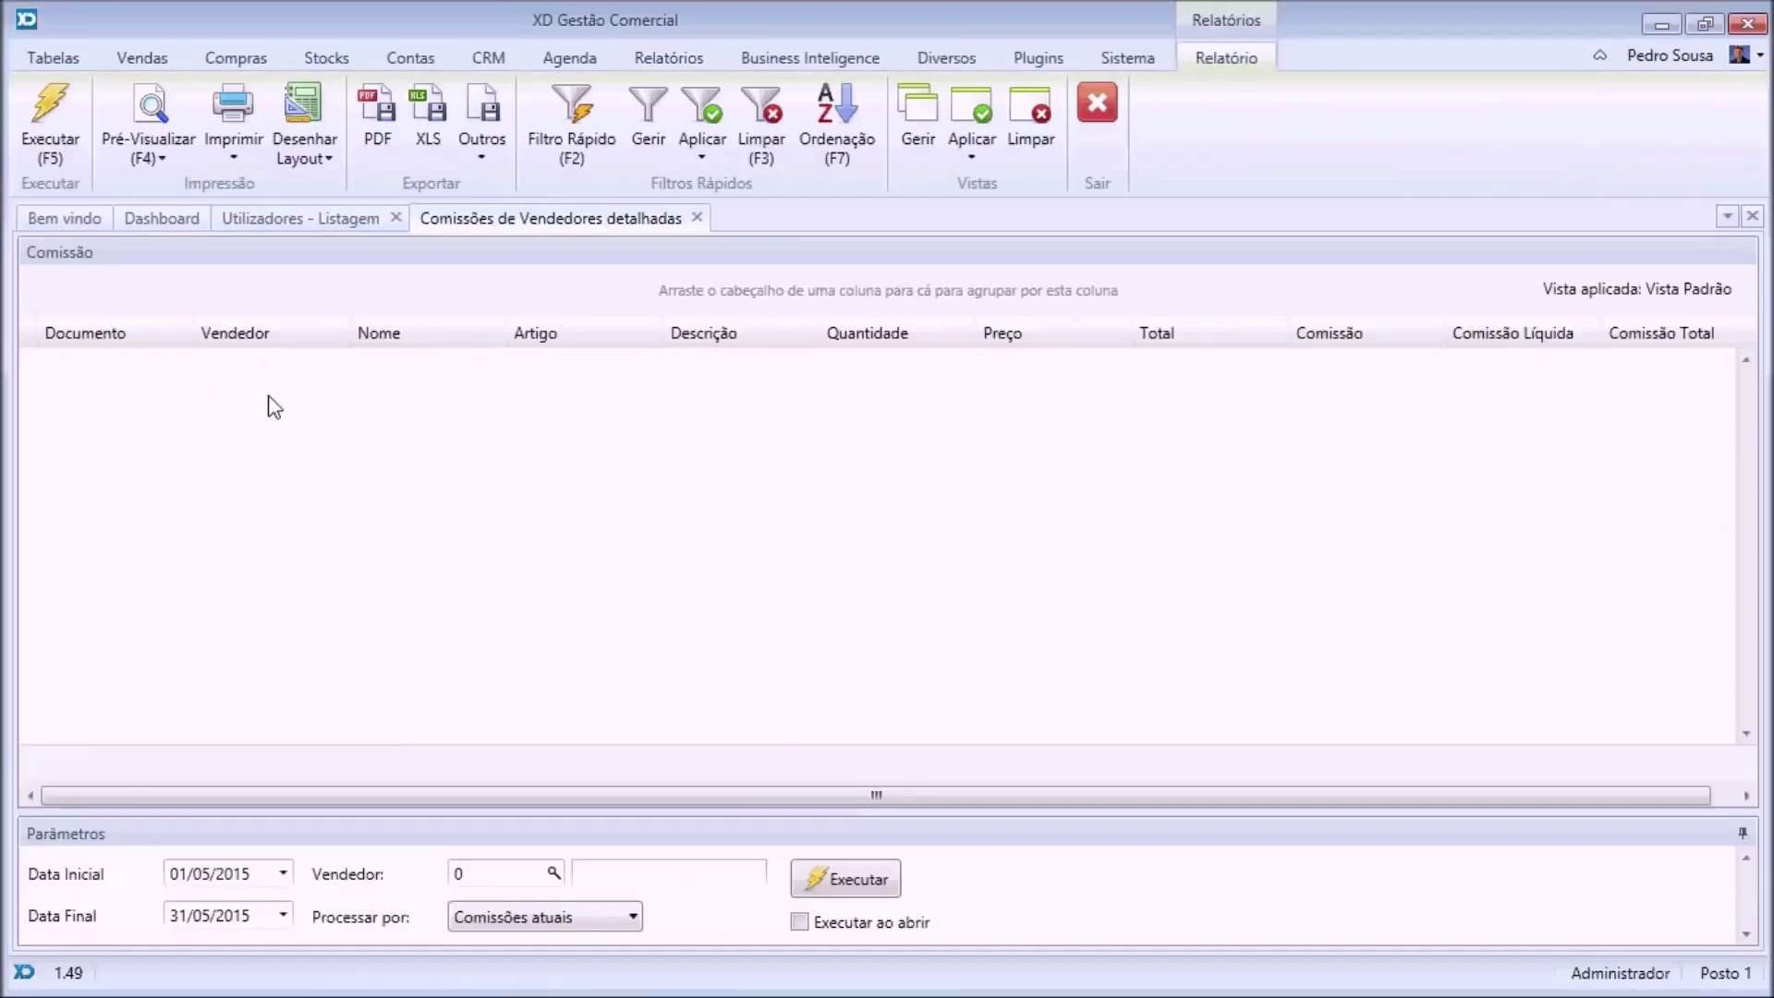
left_click(51, 125)
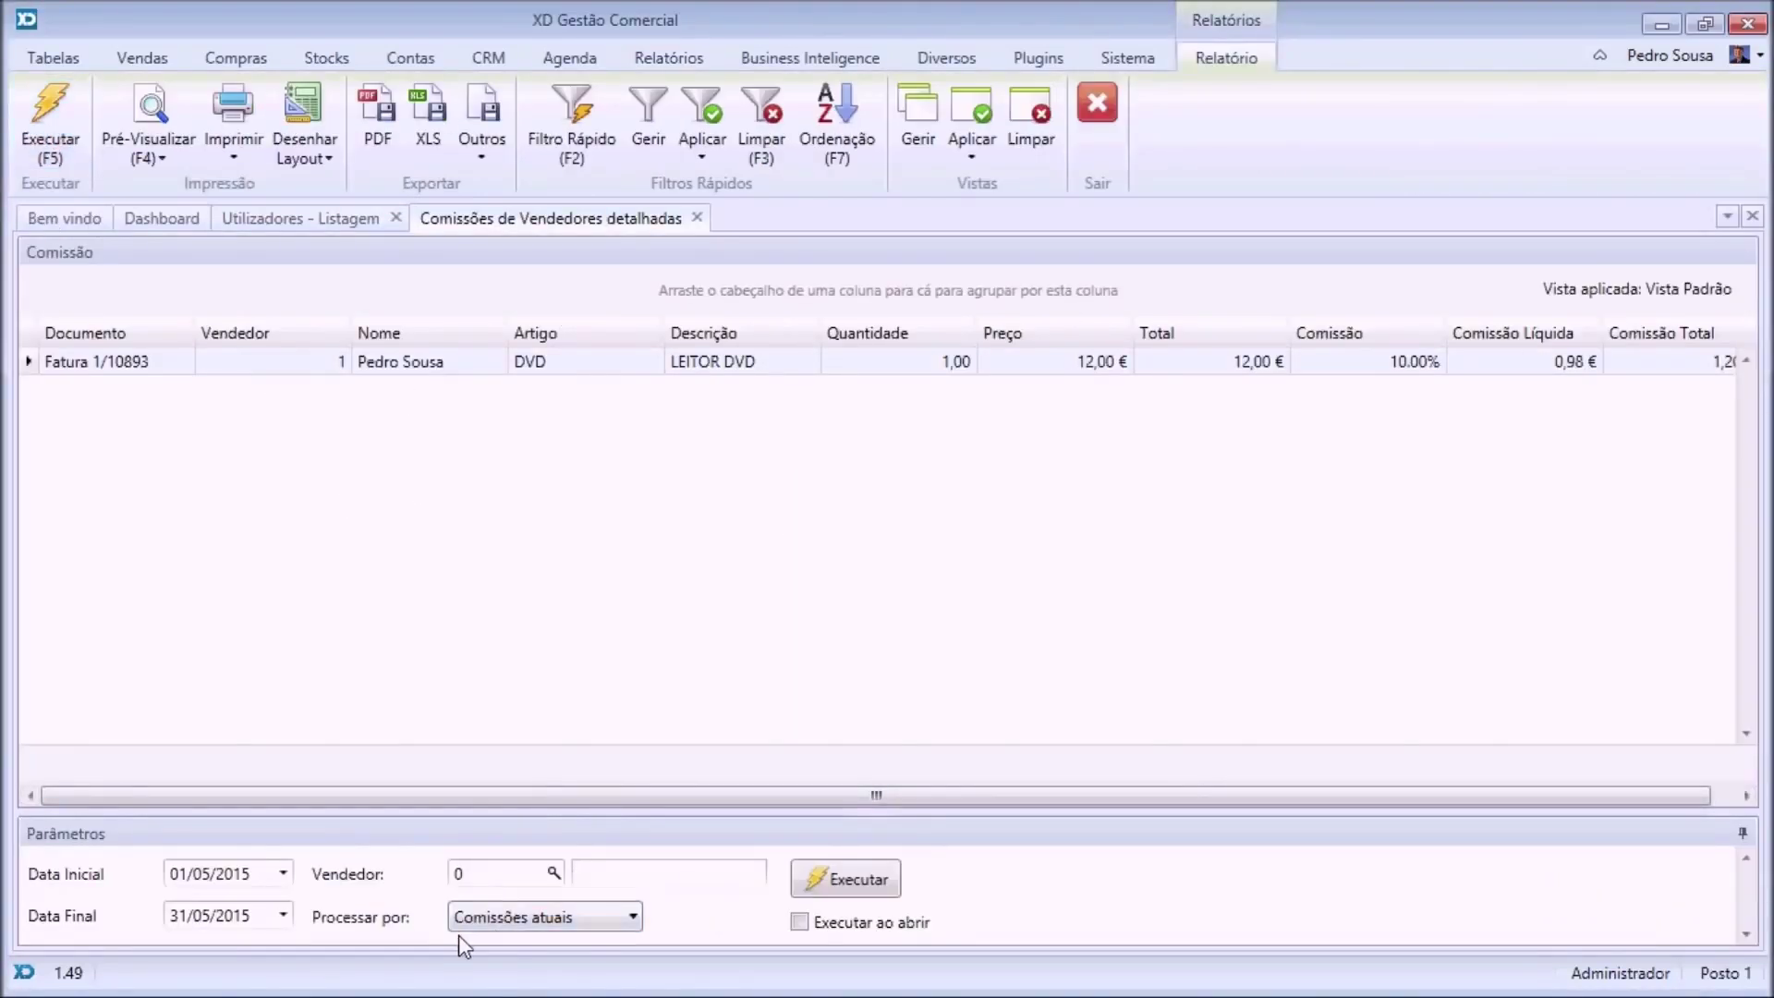
Keep processing by current commissions, showing Fatura 1/10893 at 10.00%, then close the report and users list.
left_click(509, 919)
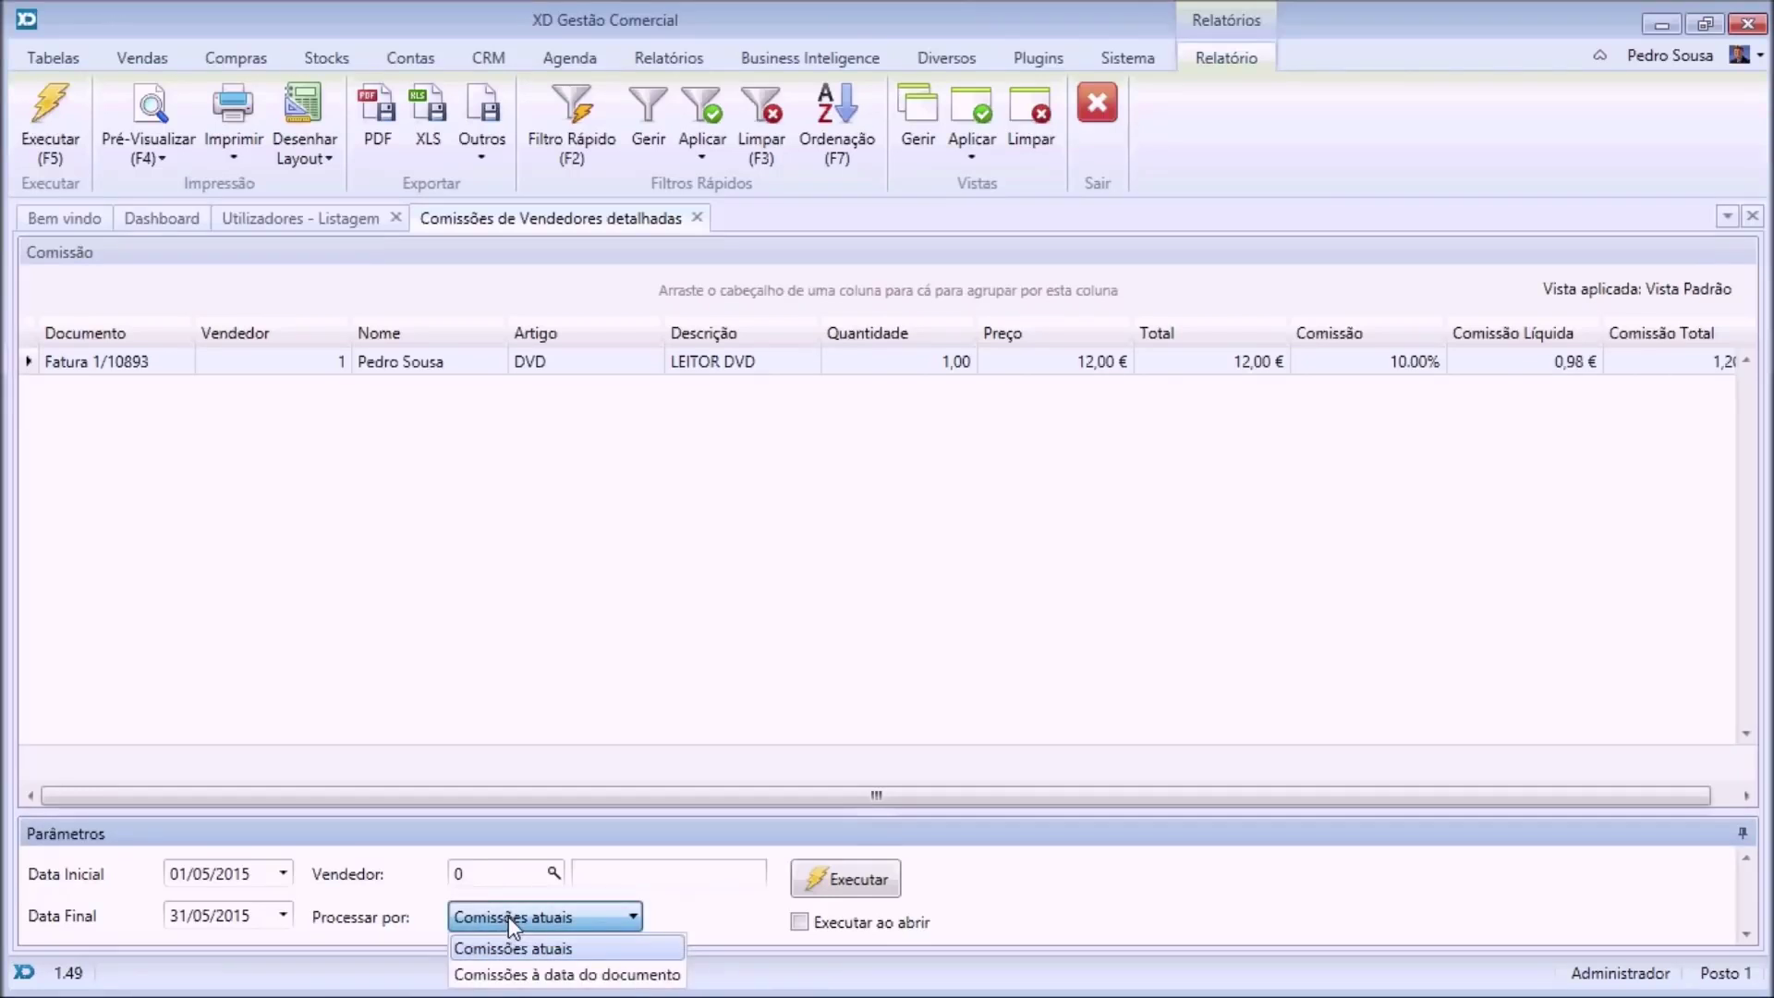
left_click(509, 919)
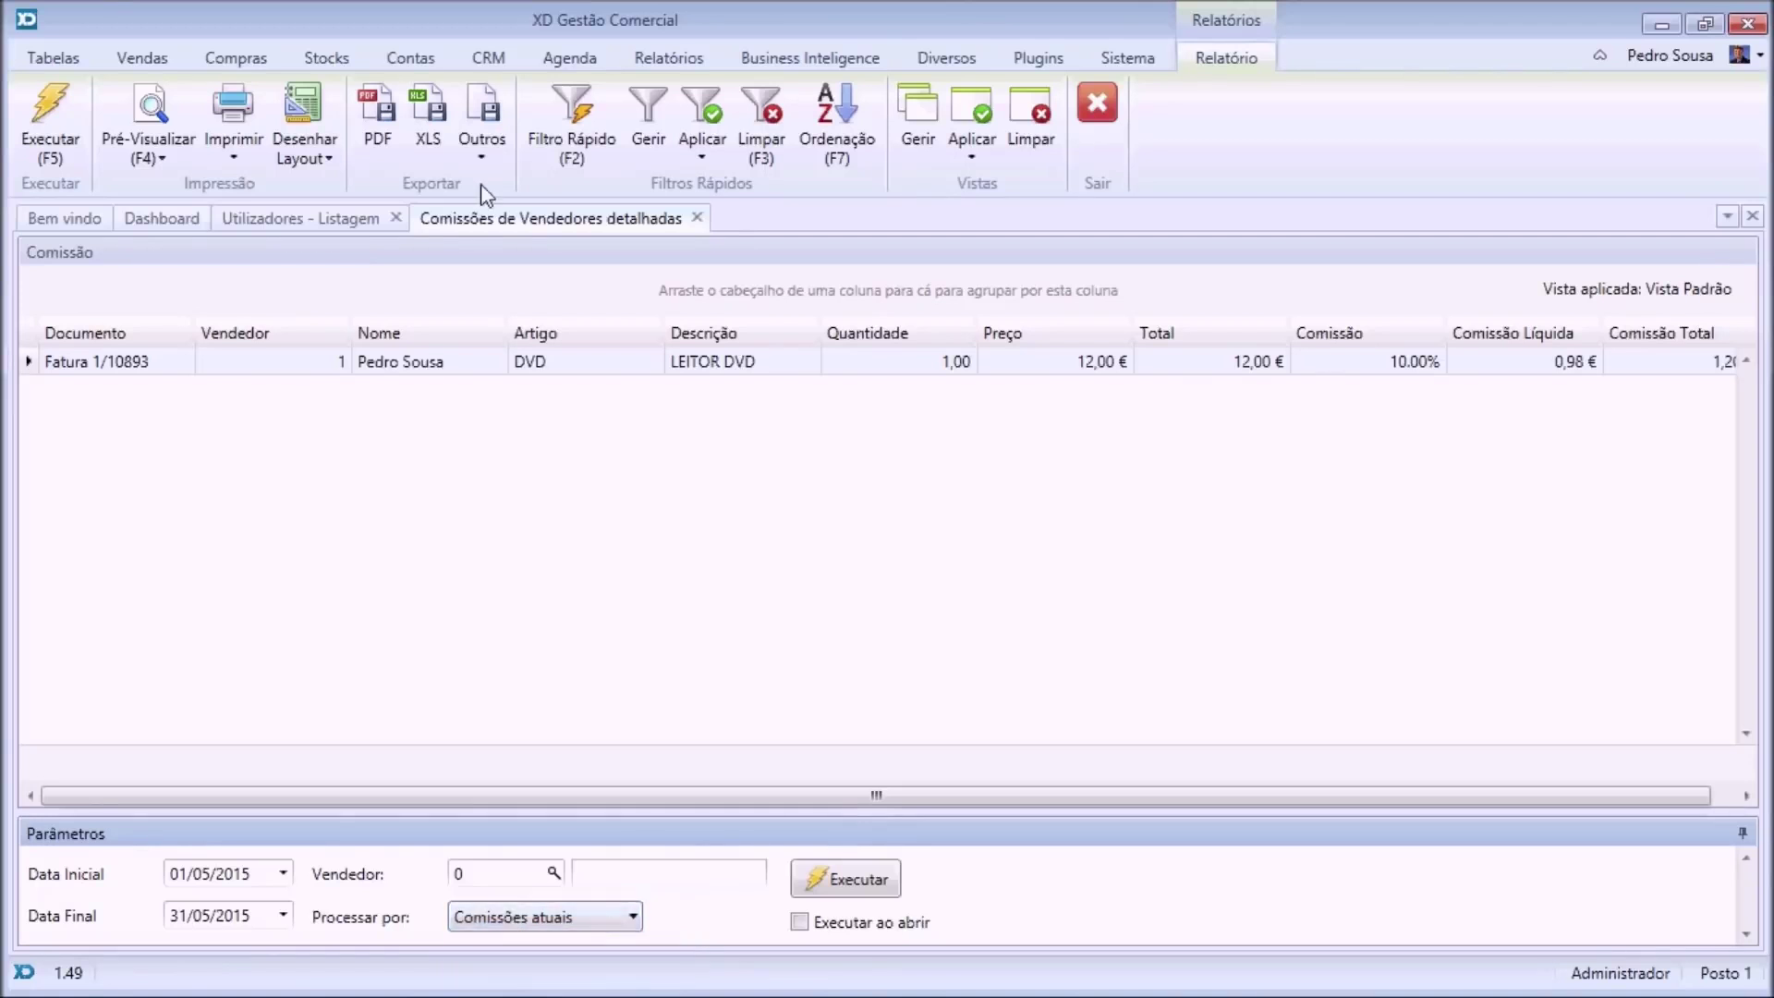
left_click(697, 217)
left_click(397, 219)
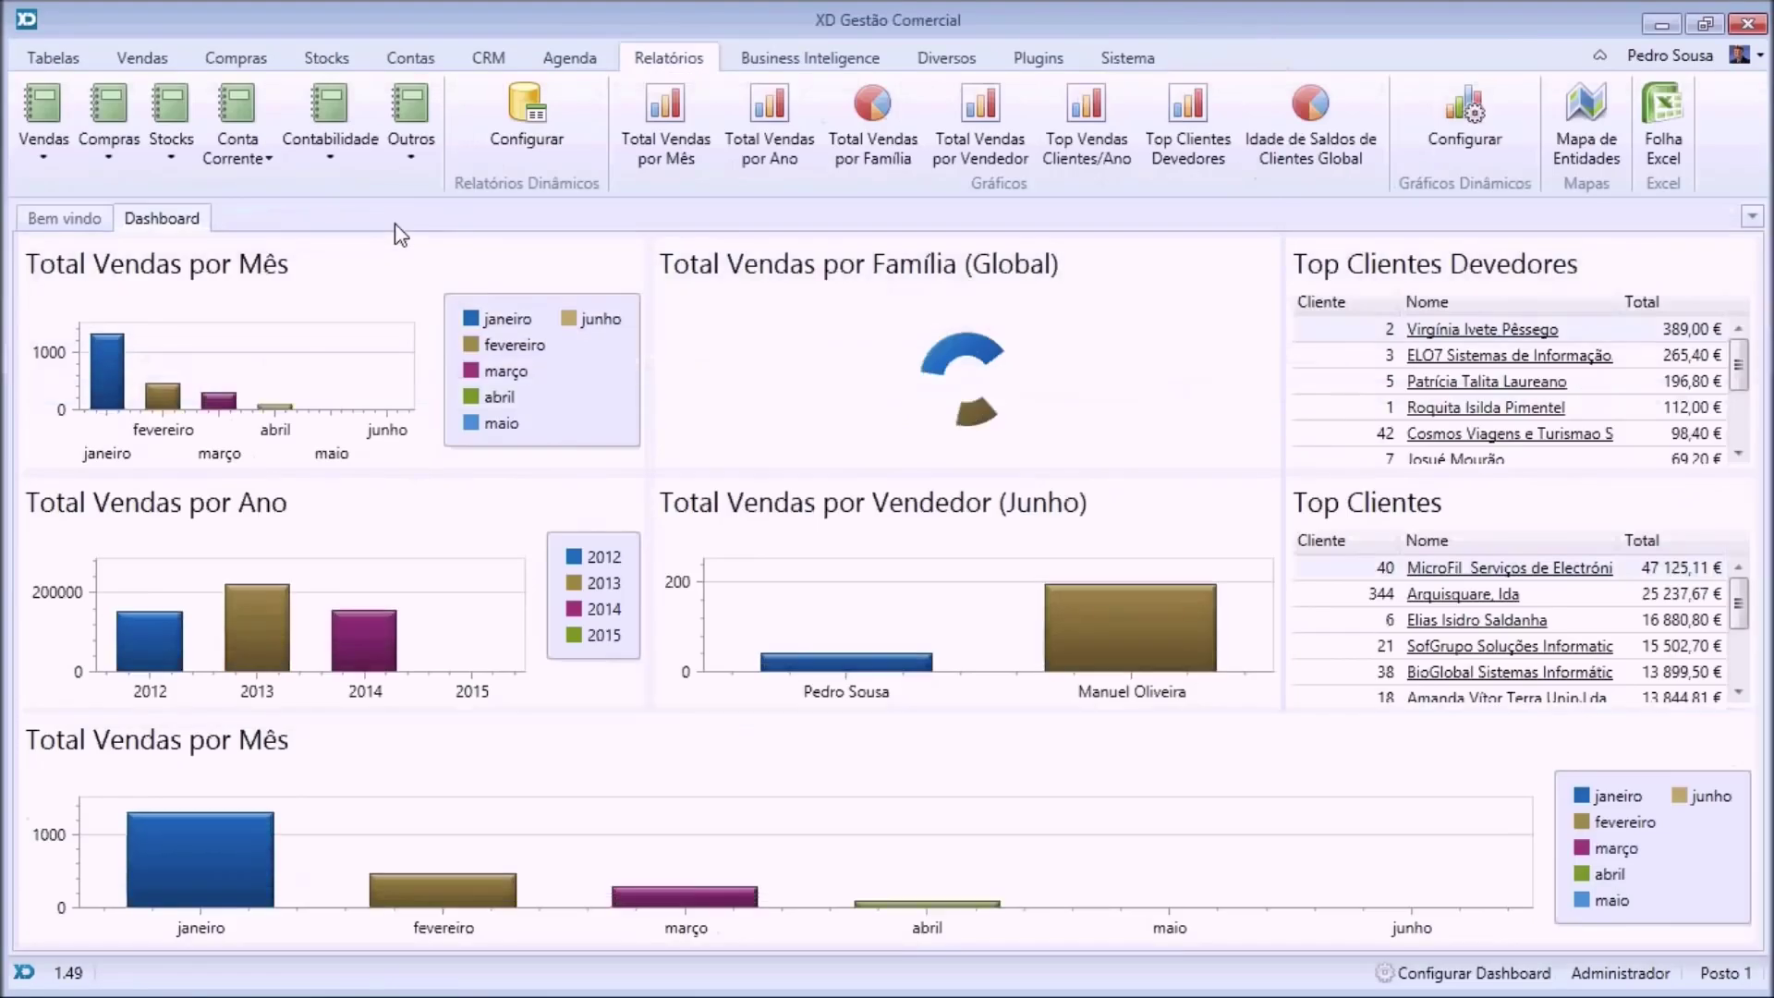
Display saved invoice 10906 with its 49,20 € assistance lines, then start a new Fatura Simplificada.
left_click(152, 61)
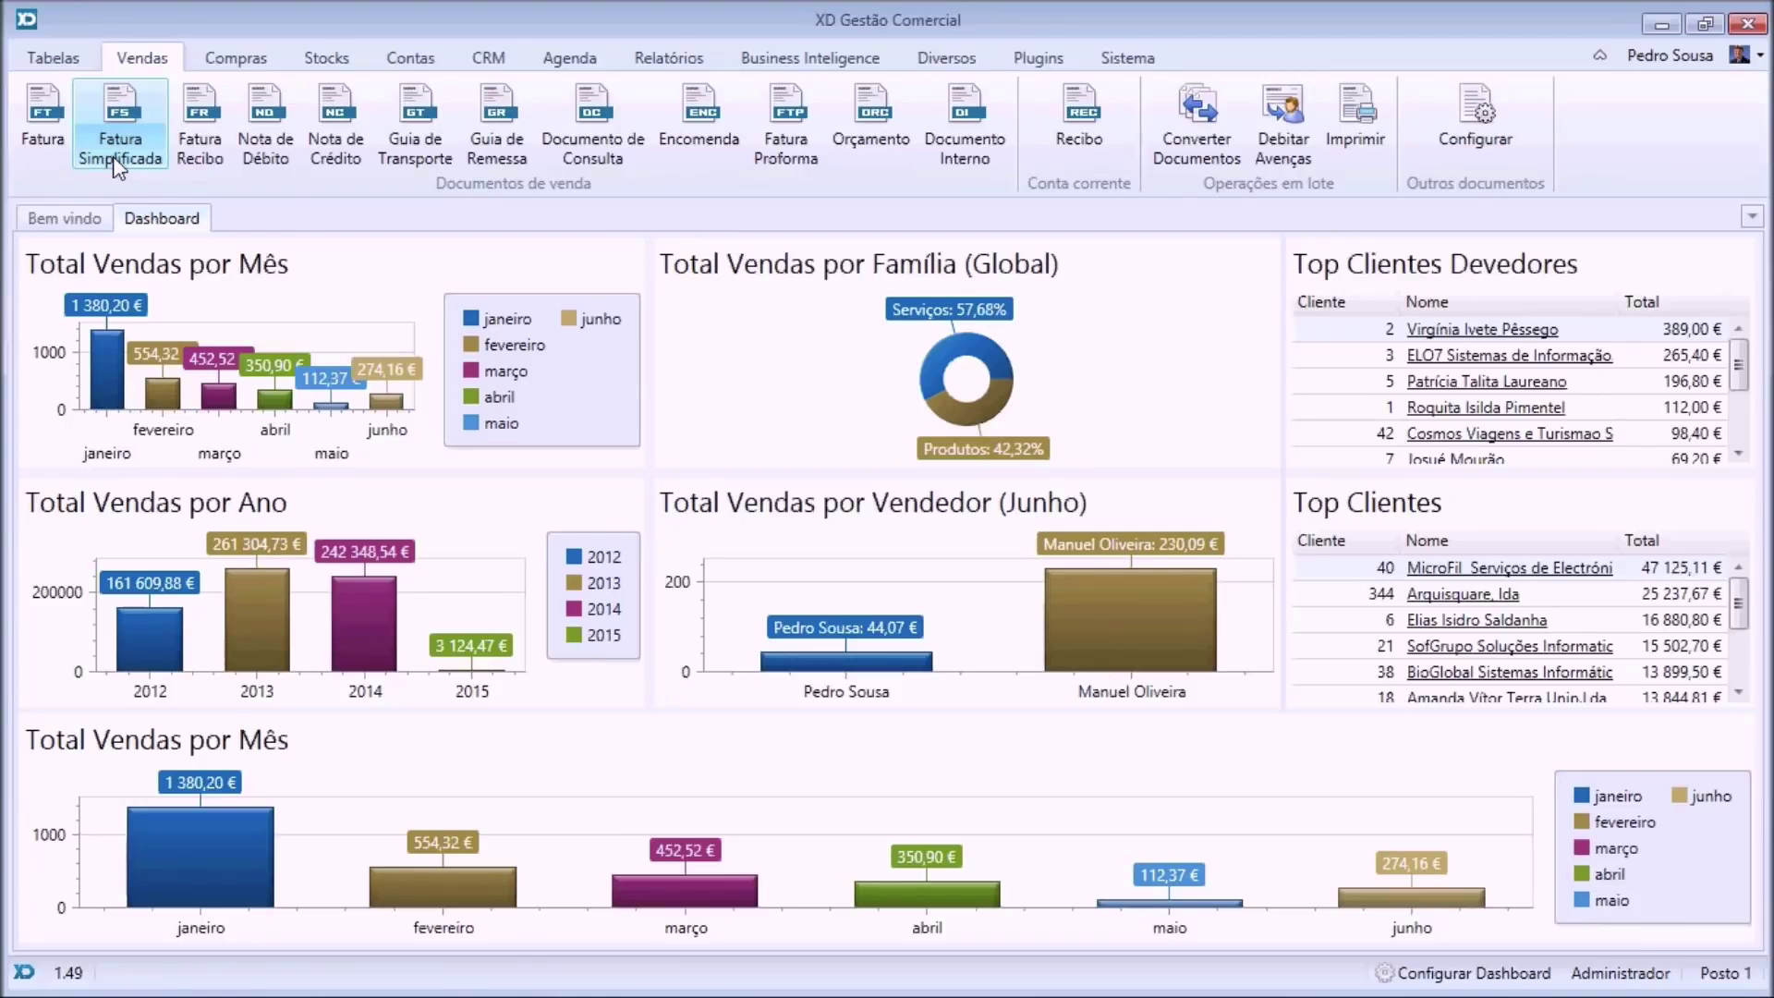
left_click(53, 123)
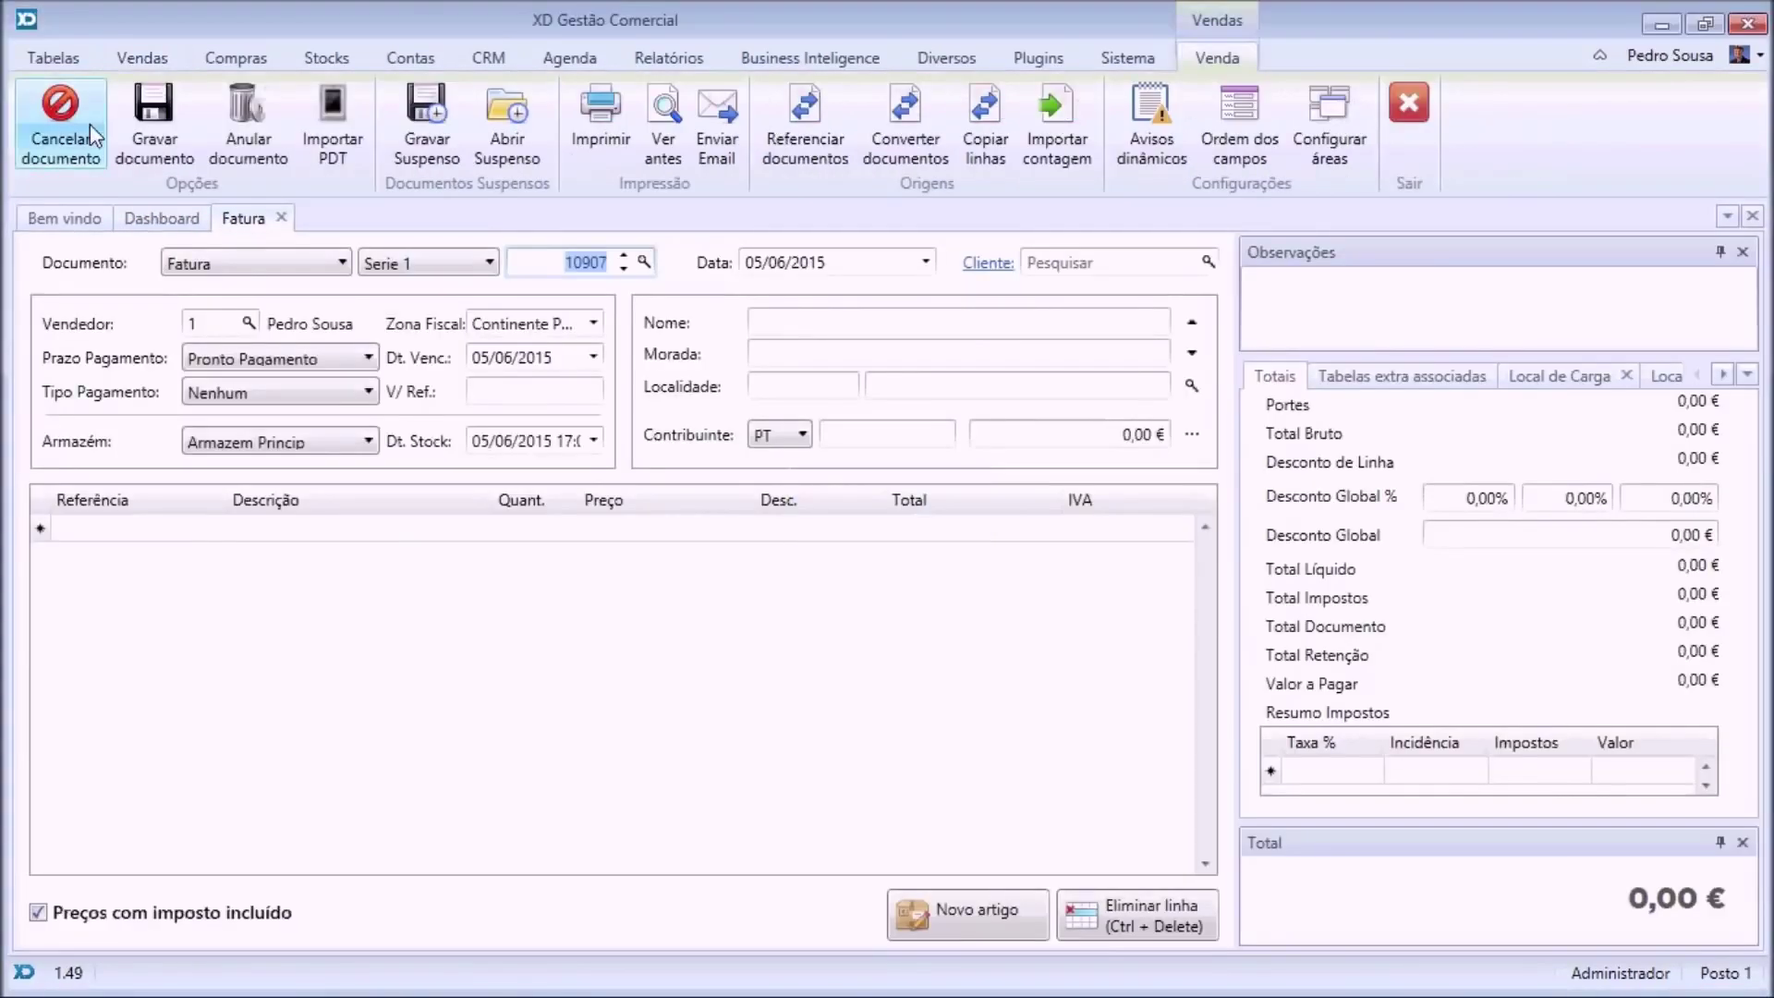
left_click(624, 270)
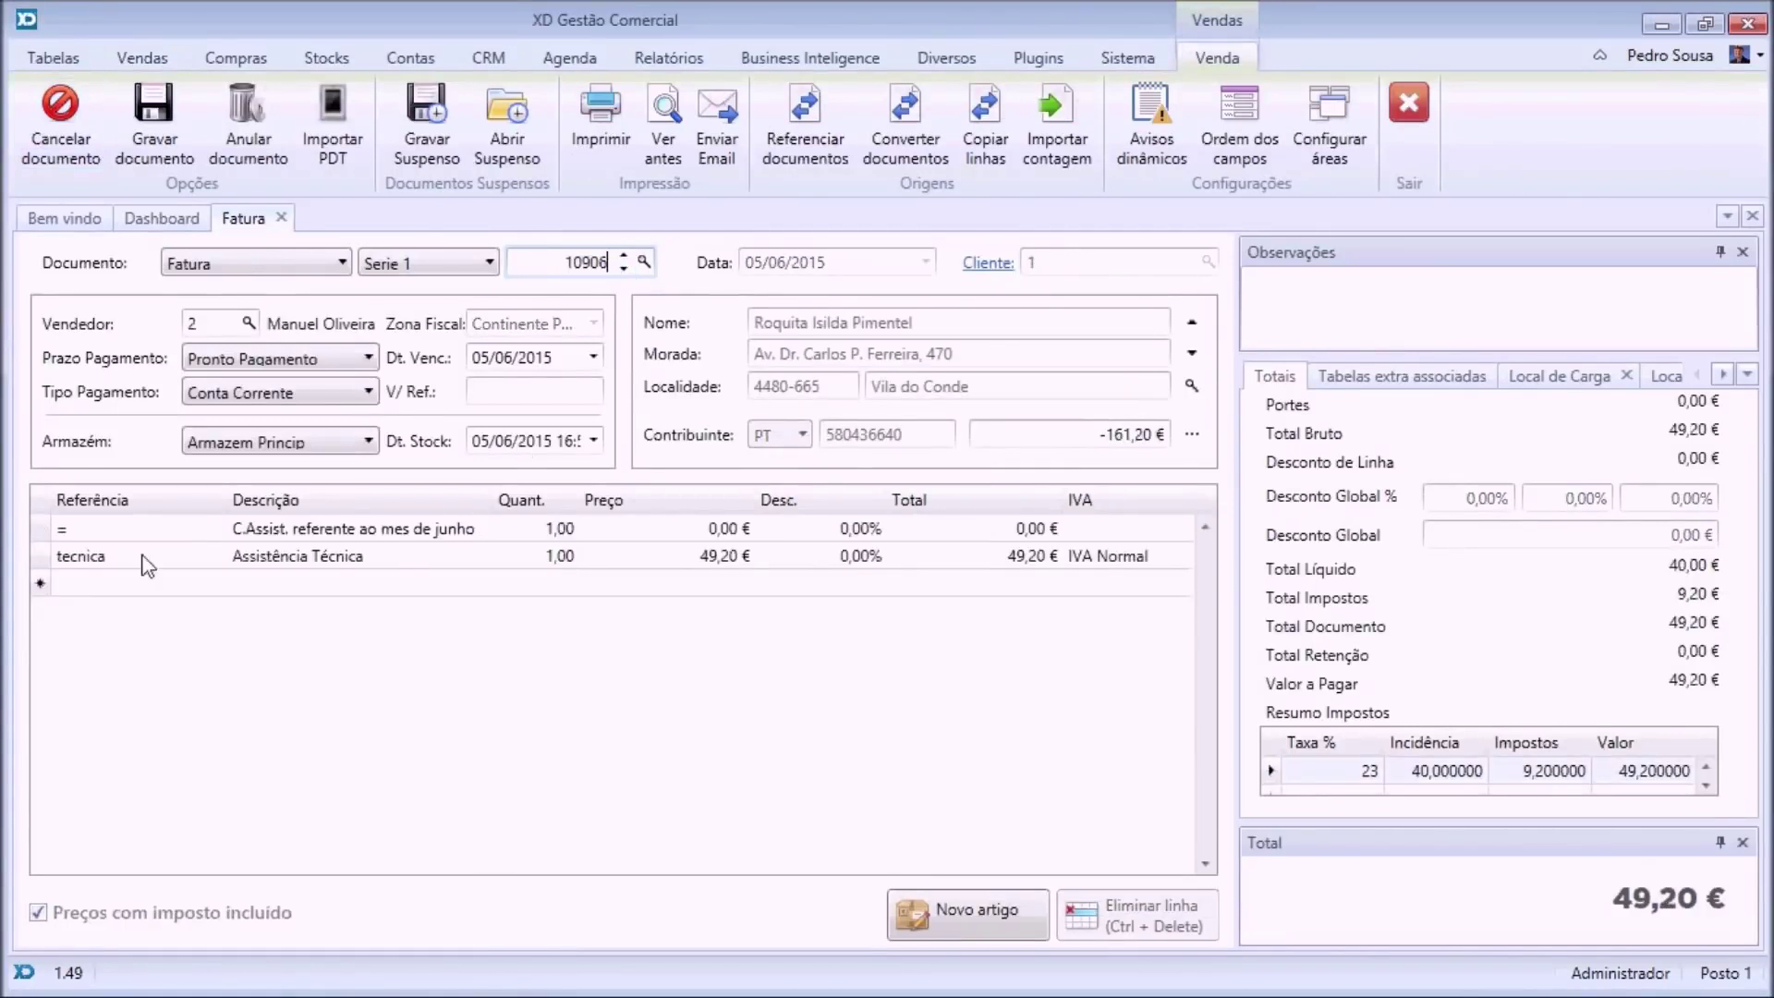
left_click(141, 58)
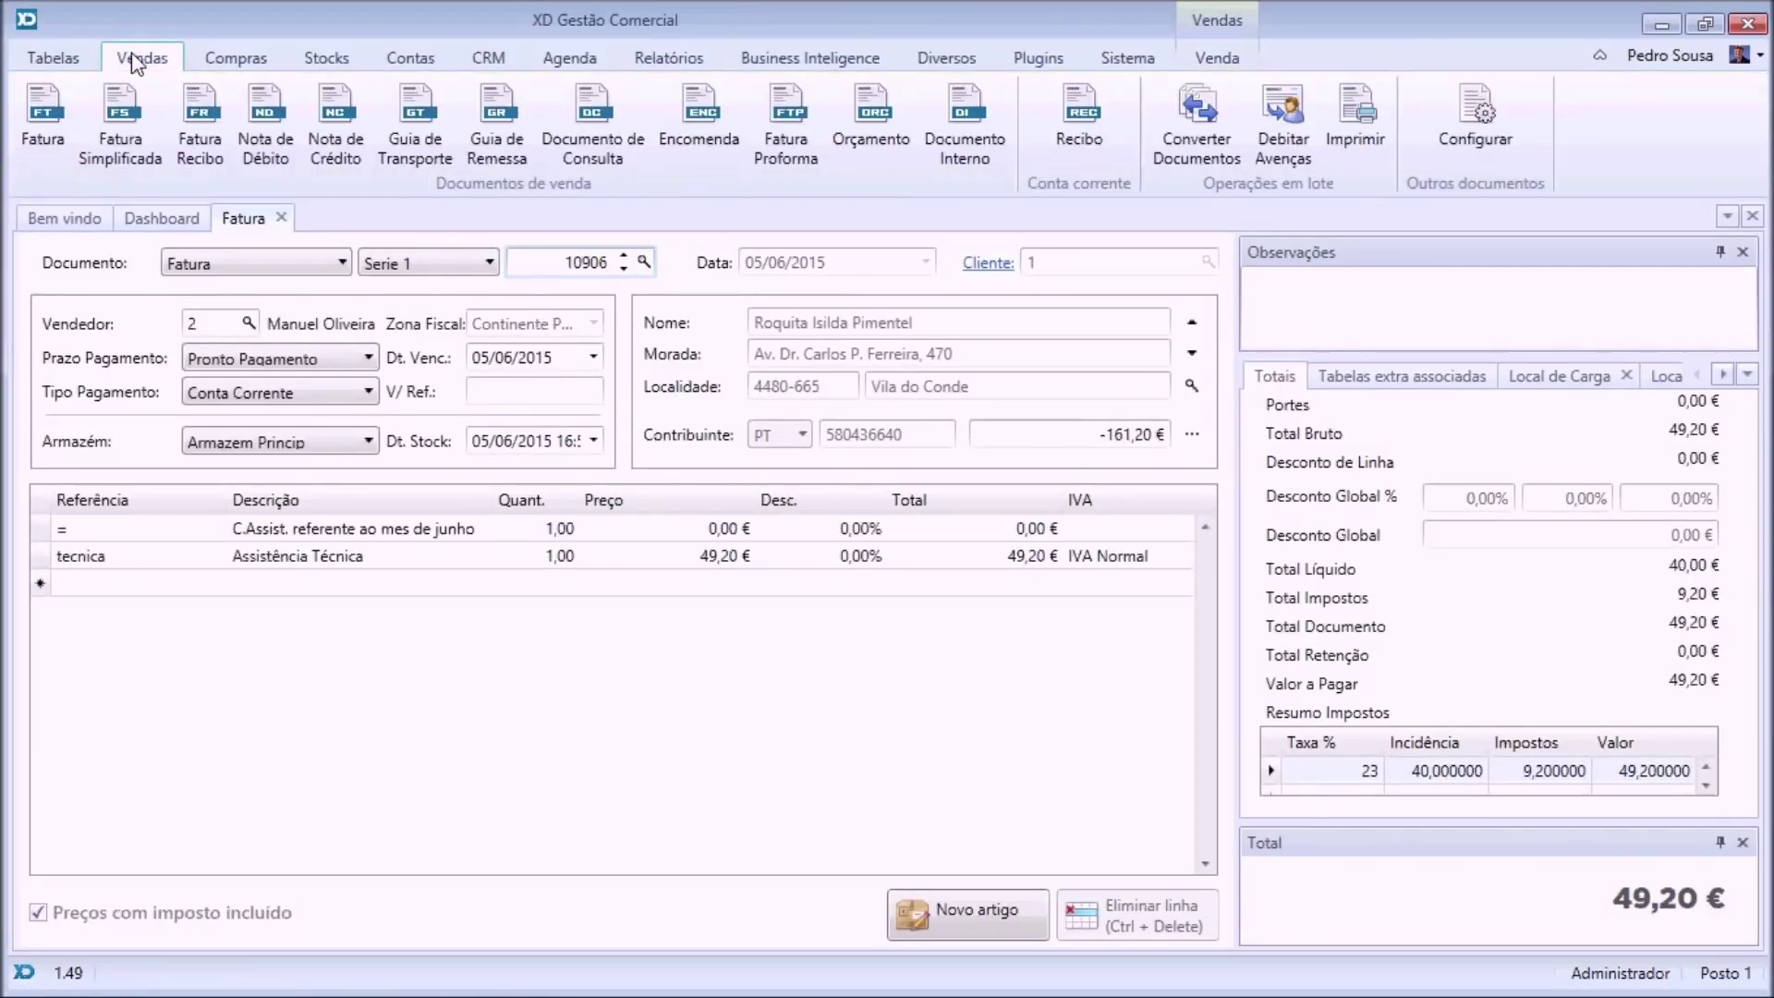
left_click(108, 125)
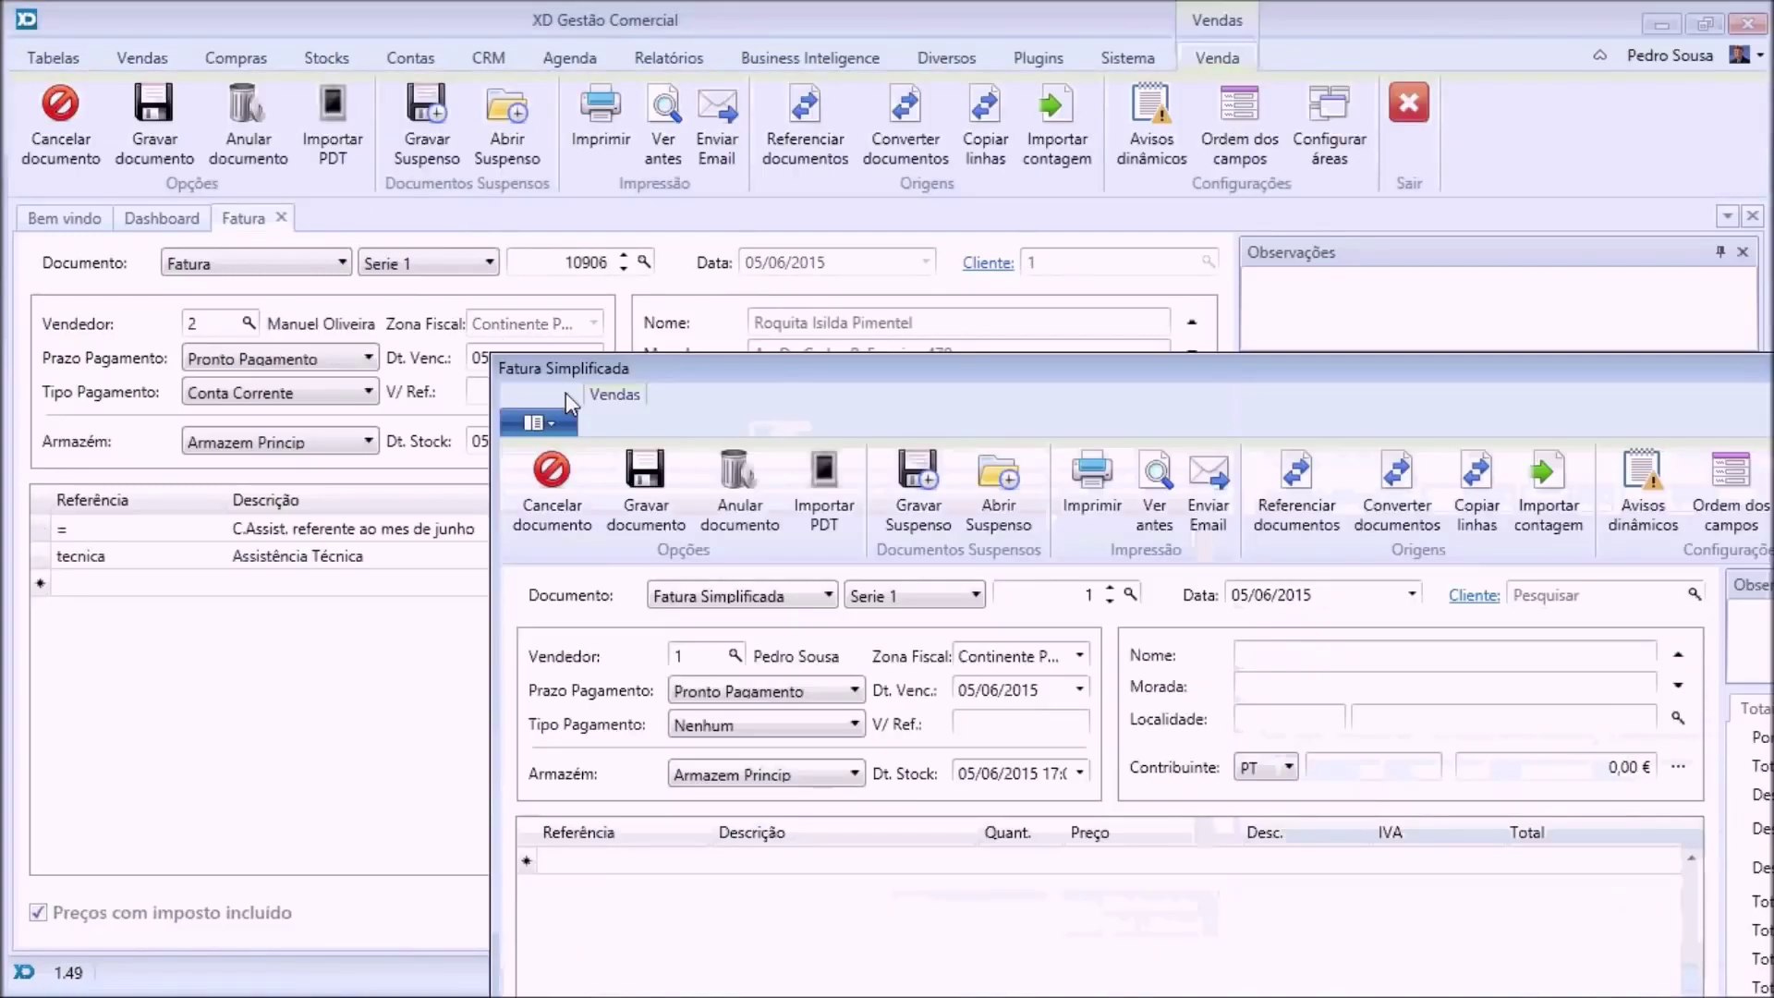
Dock the simplified invoice beside invoice 10906, drag the Assistência Técnica line into it, and close both.
left_click_drag(530, 595, 1753, 578)
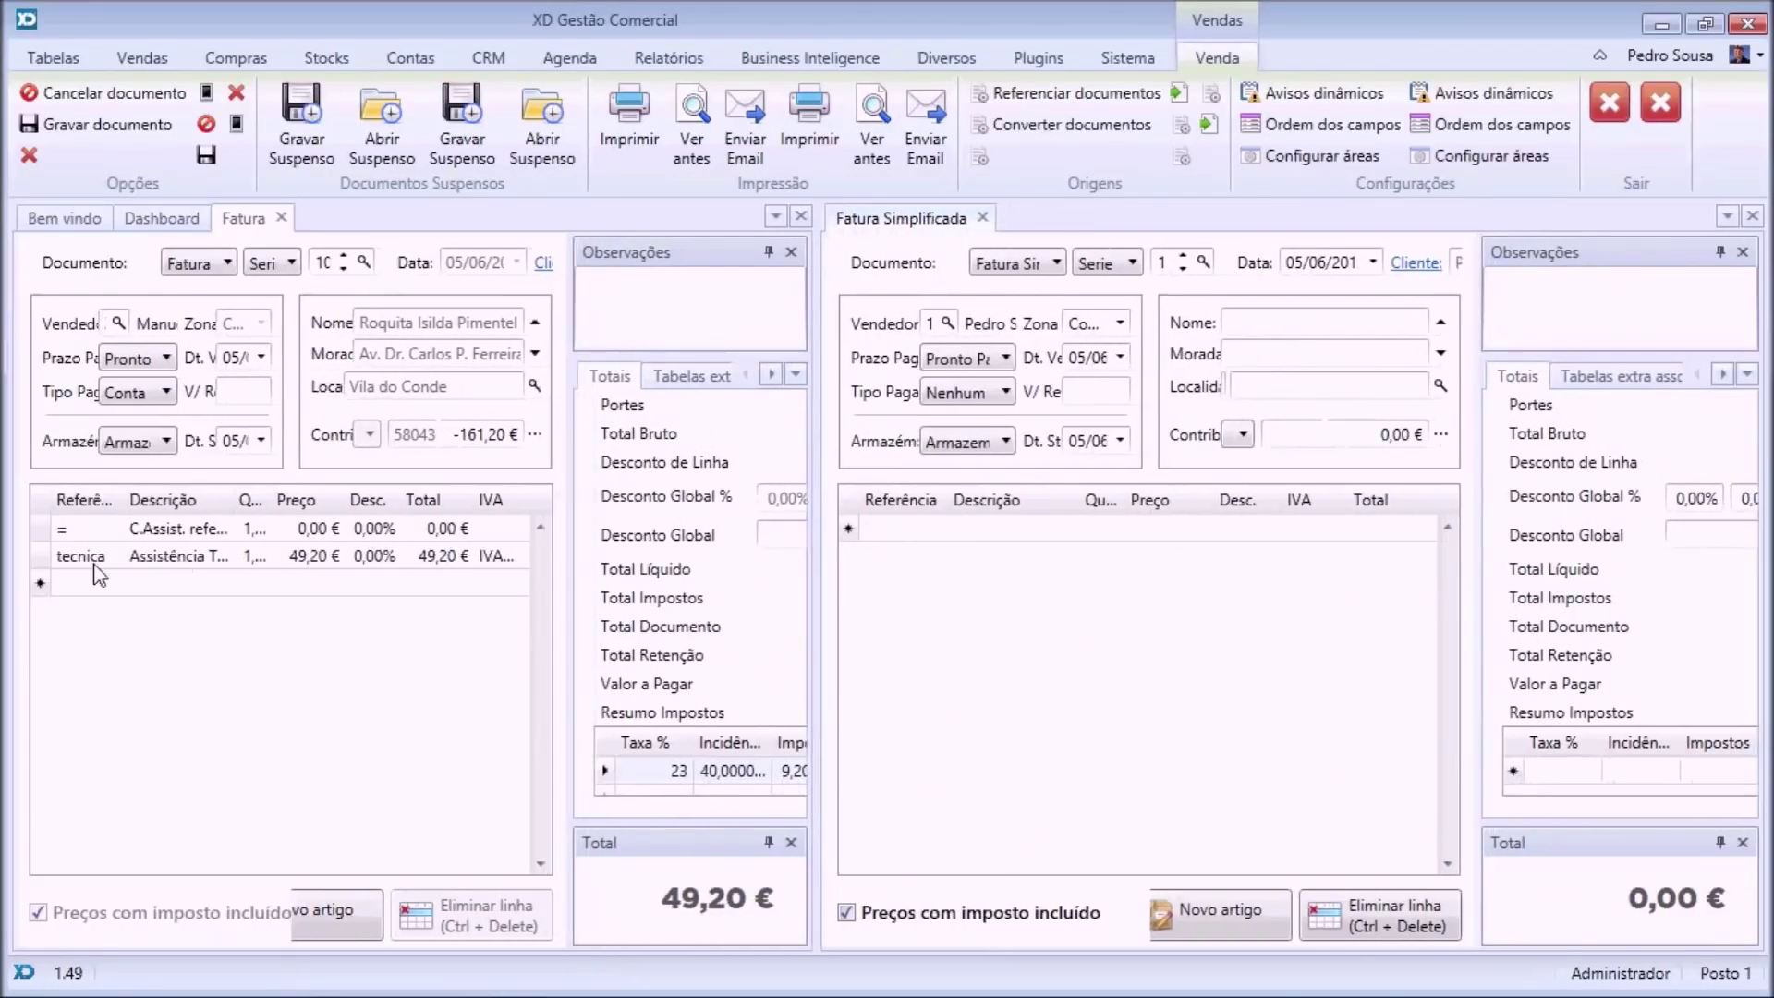
left_click(85, 557)
left_click_drag(350, 700, 997, 551)
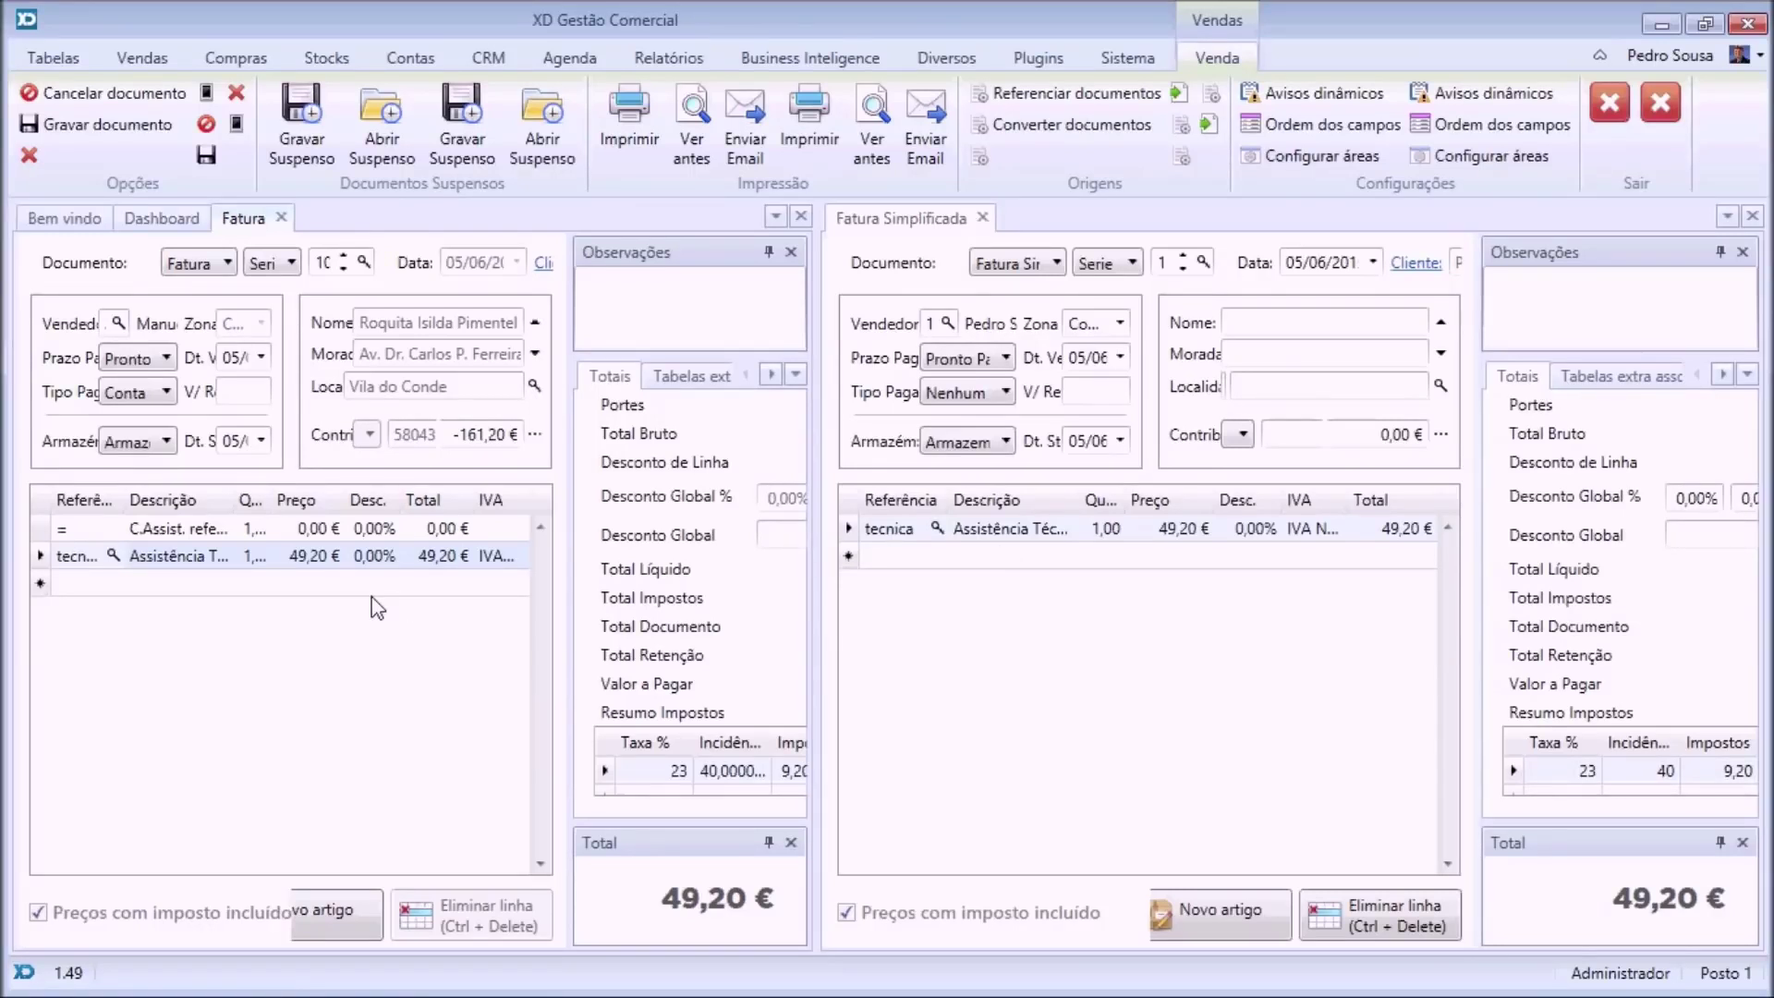
left_click(982, 218)
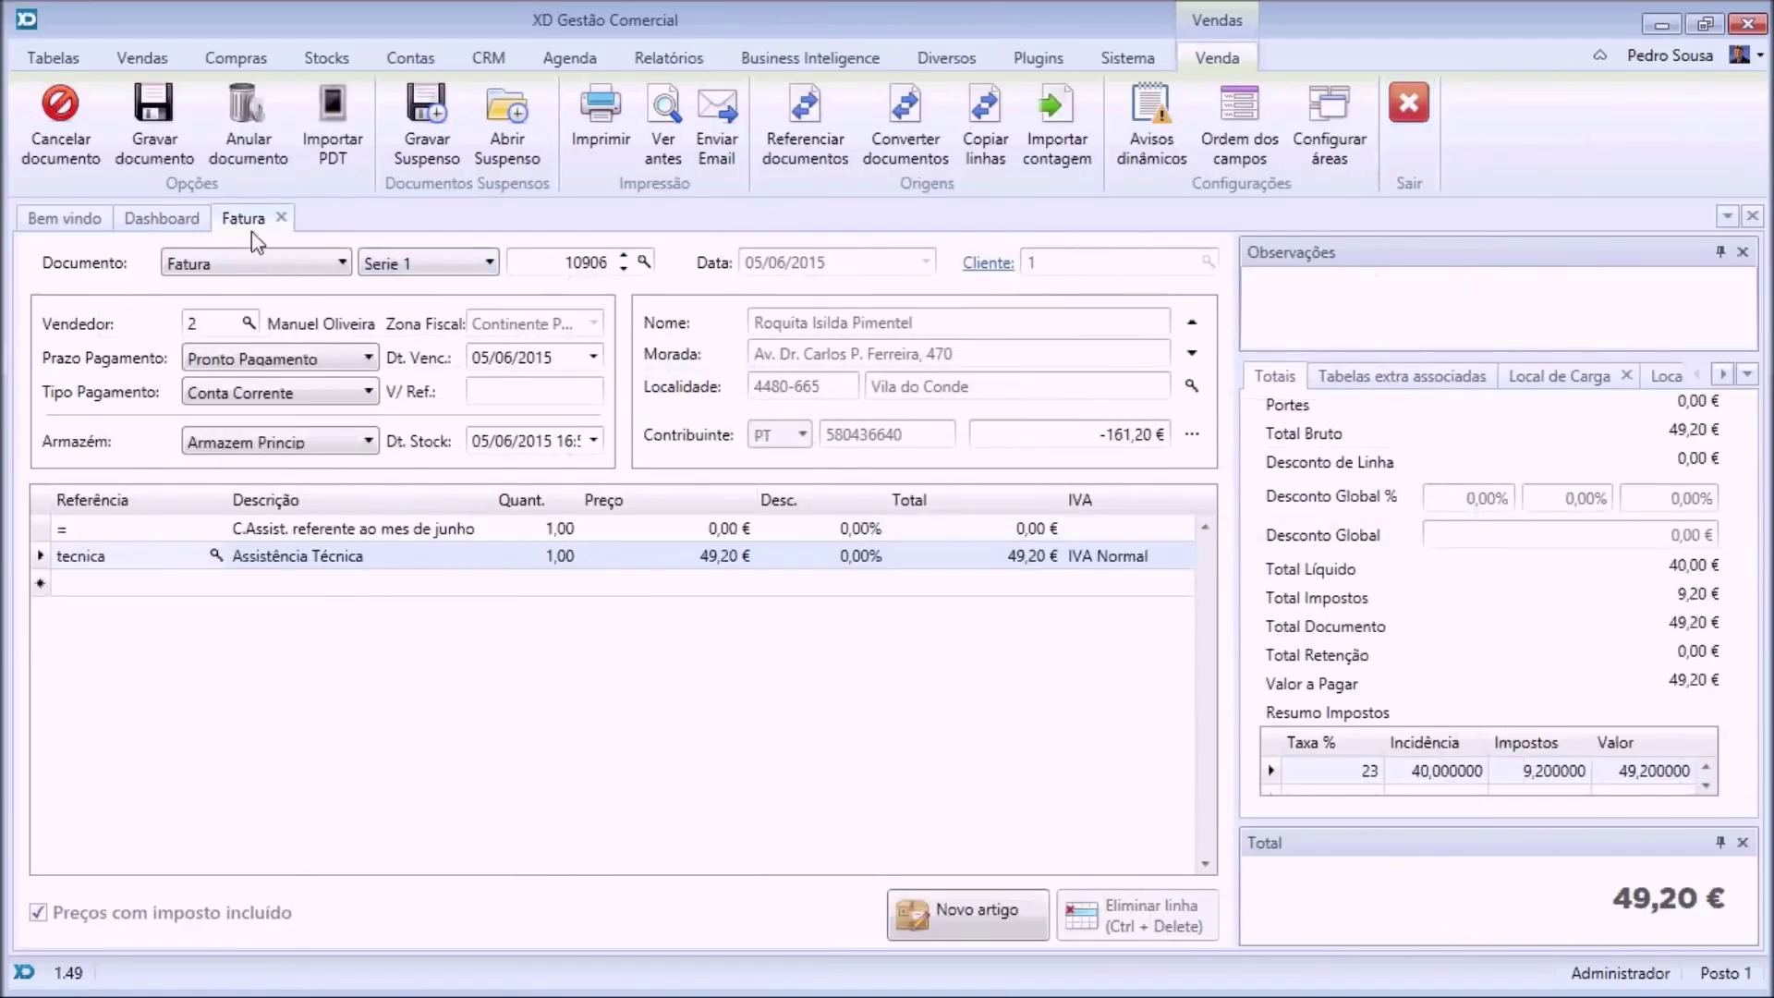
left_click(290, 214)
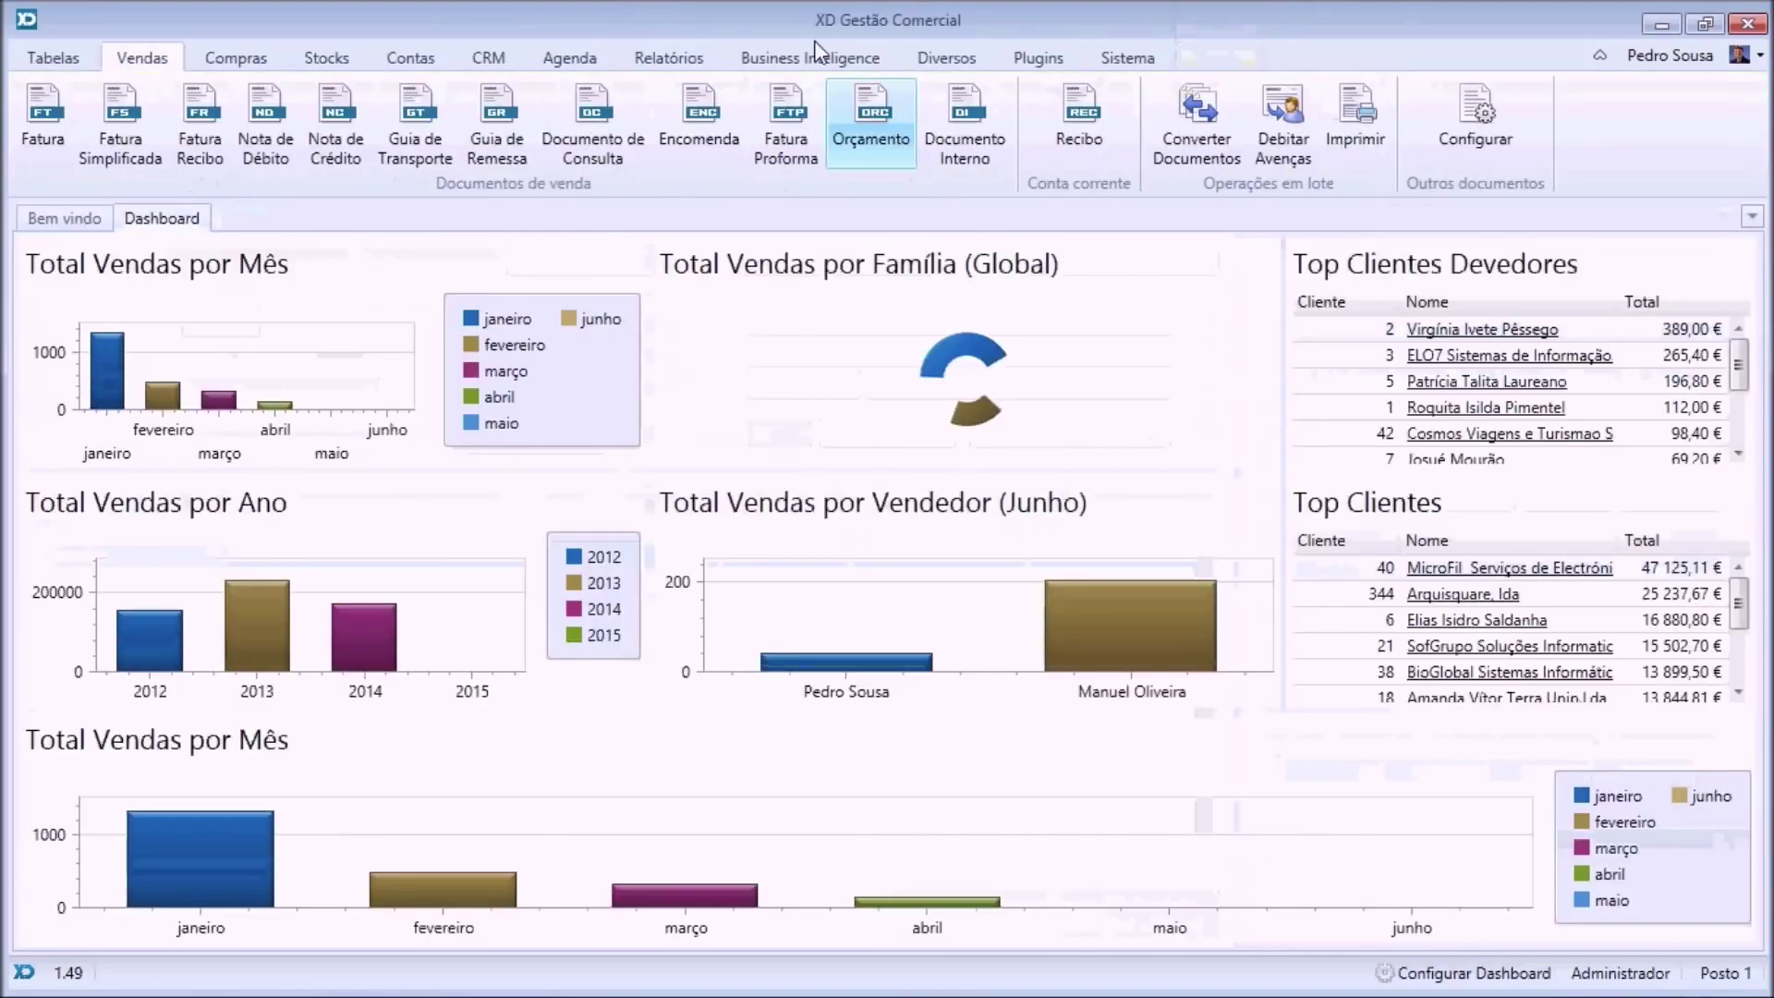
Pick MetropolisDark from the Tema gallery on the Sistema tab.
left_click(953, 67)
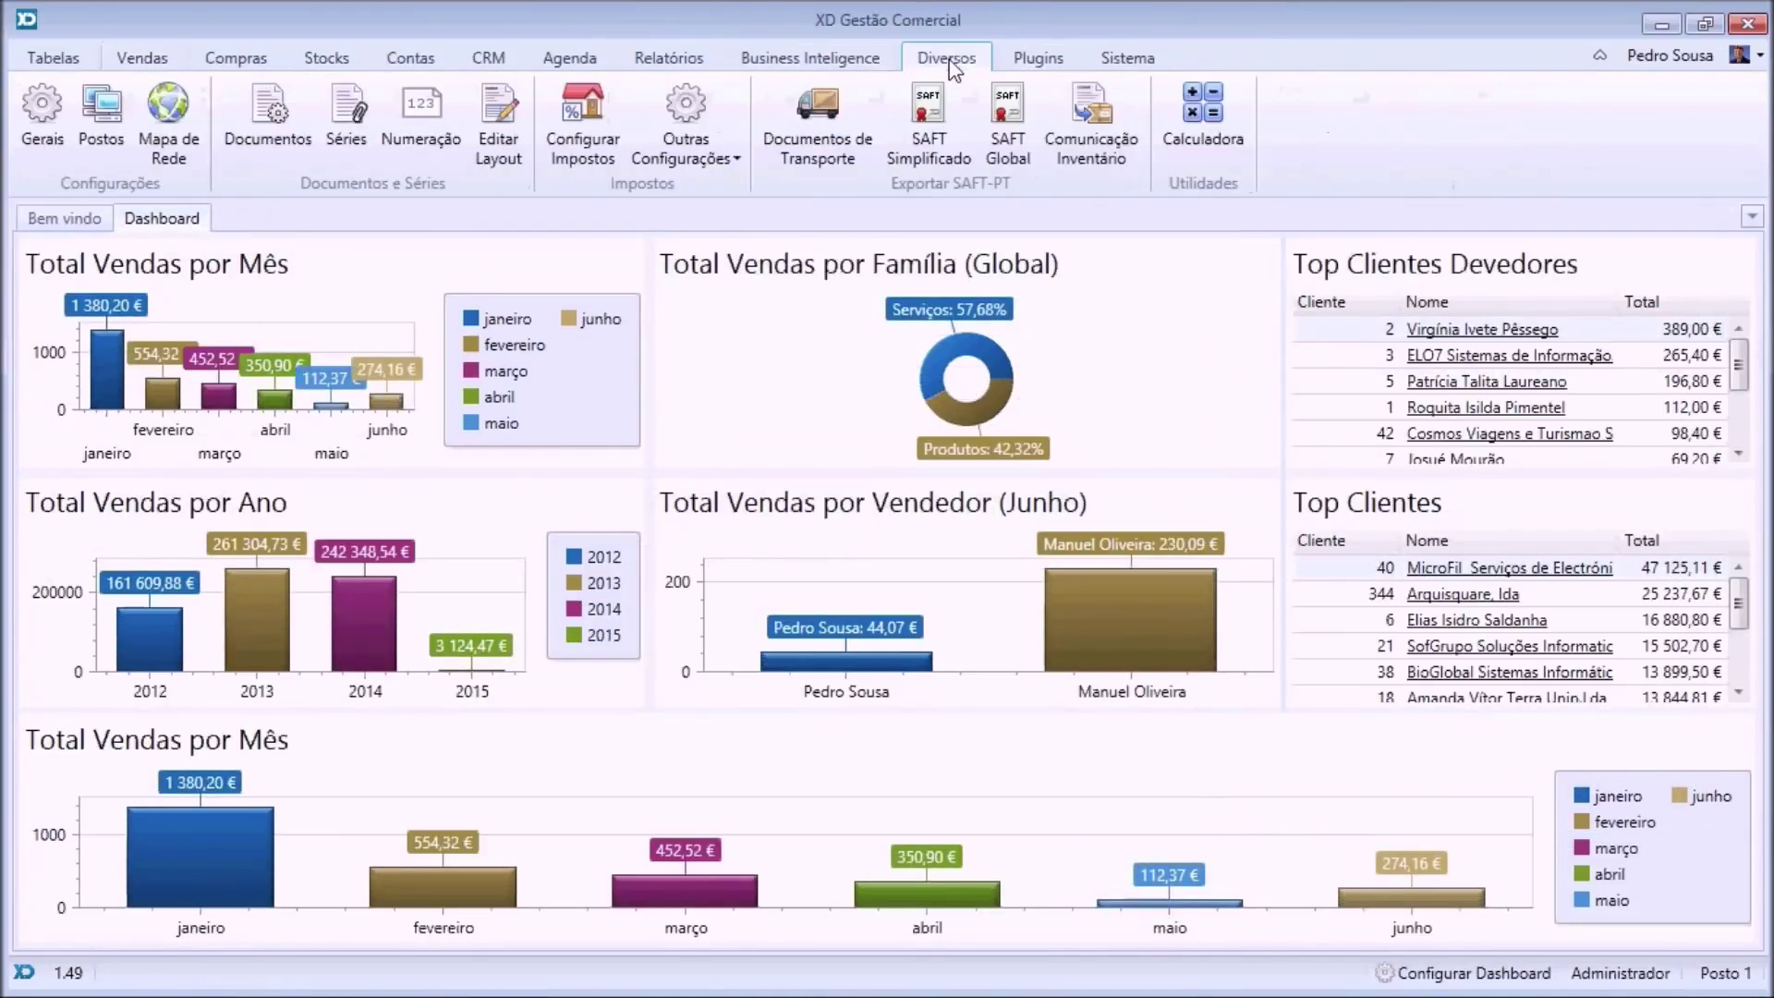
left_click(1127, 58)
left_click(254, 155)
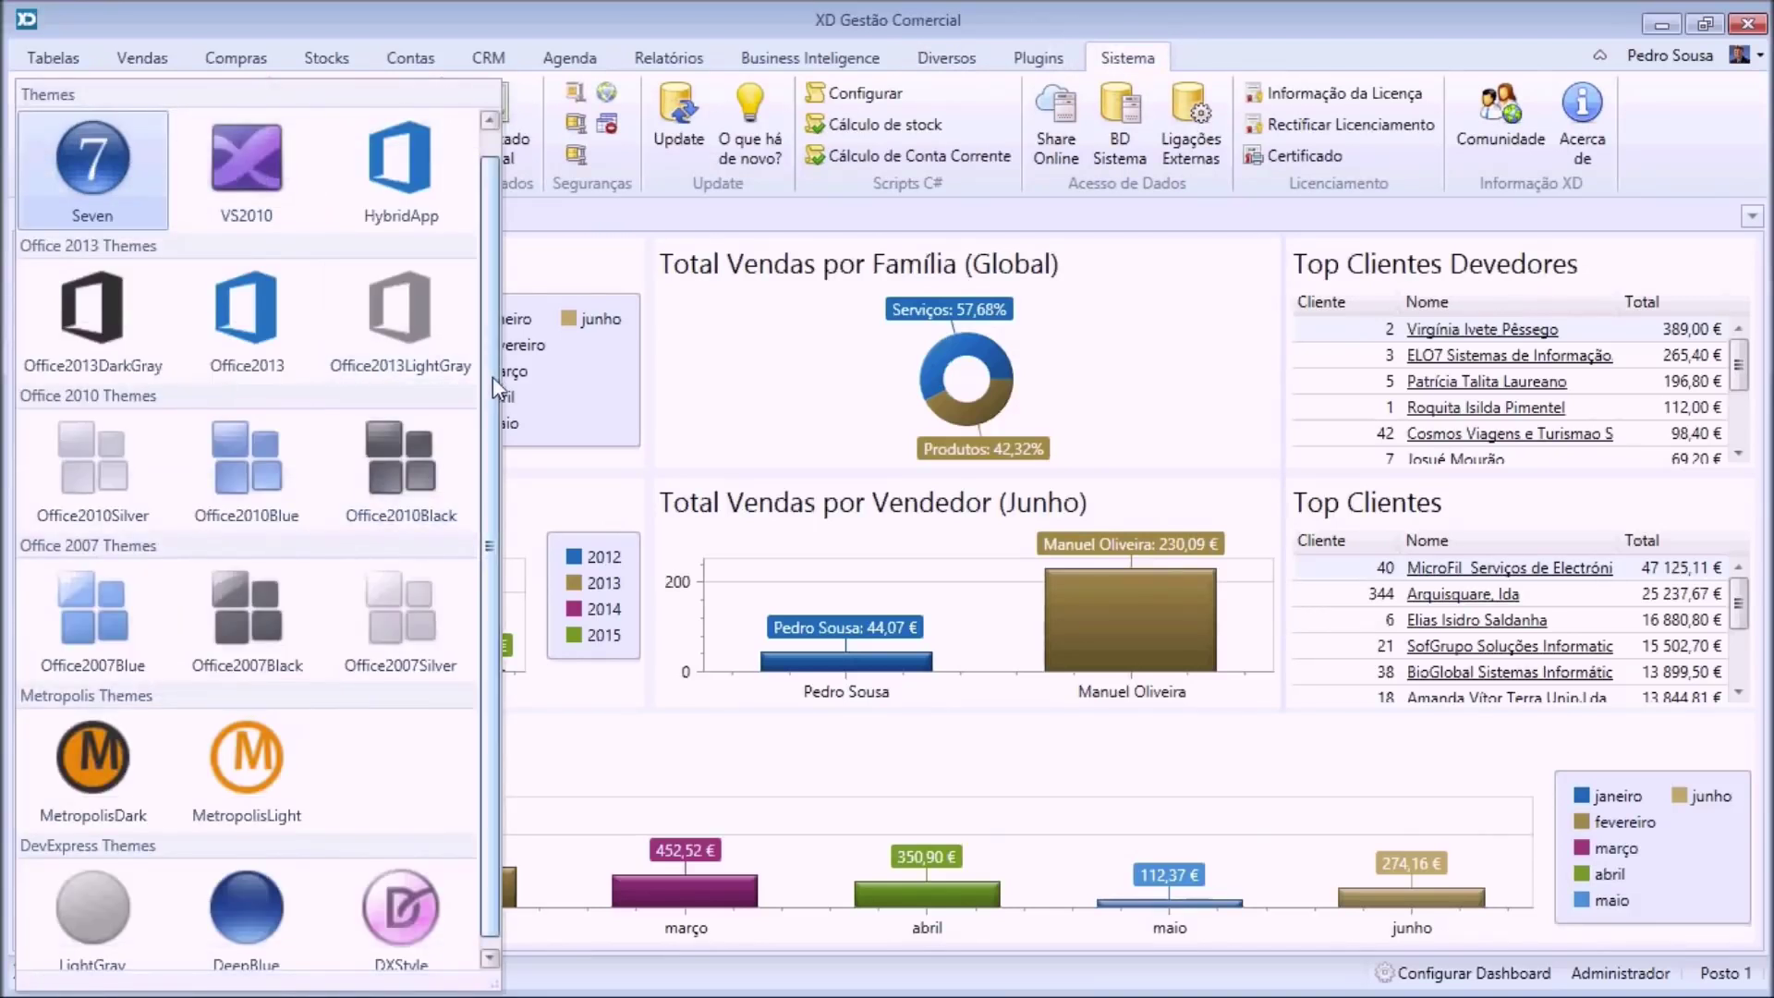
scroll(491, 375, "down", 1)
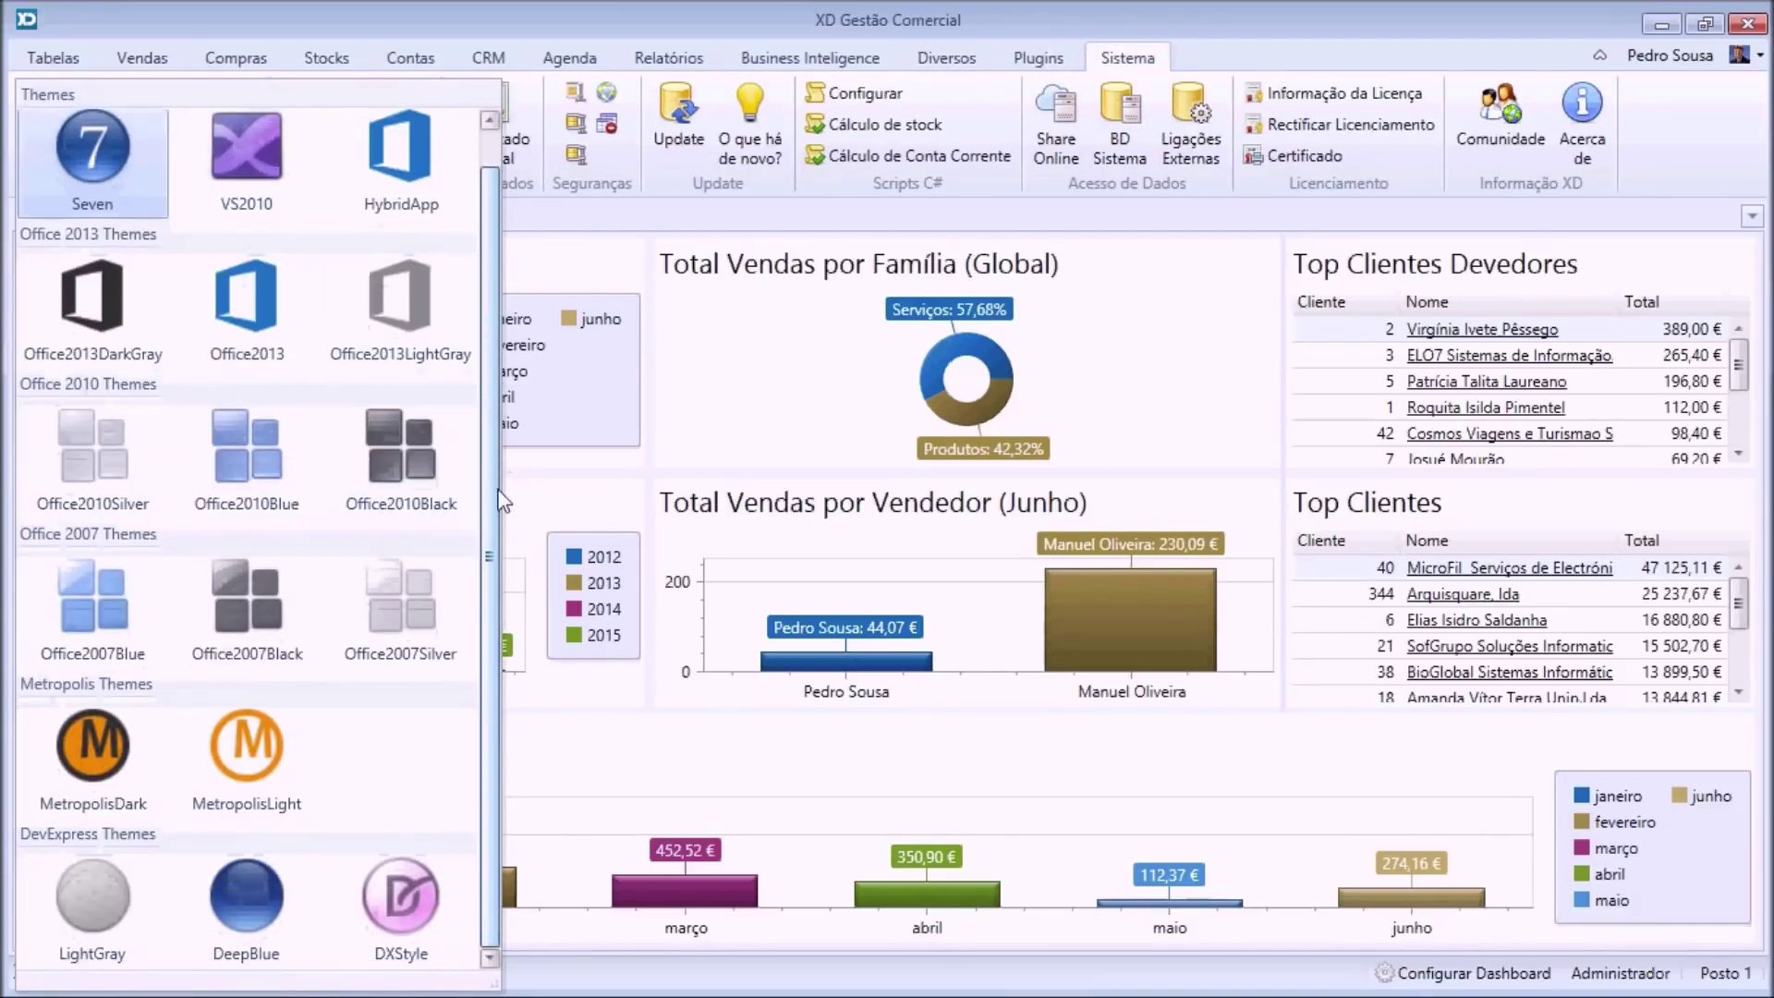
left_click(100, 727)
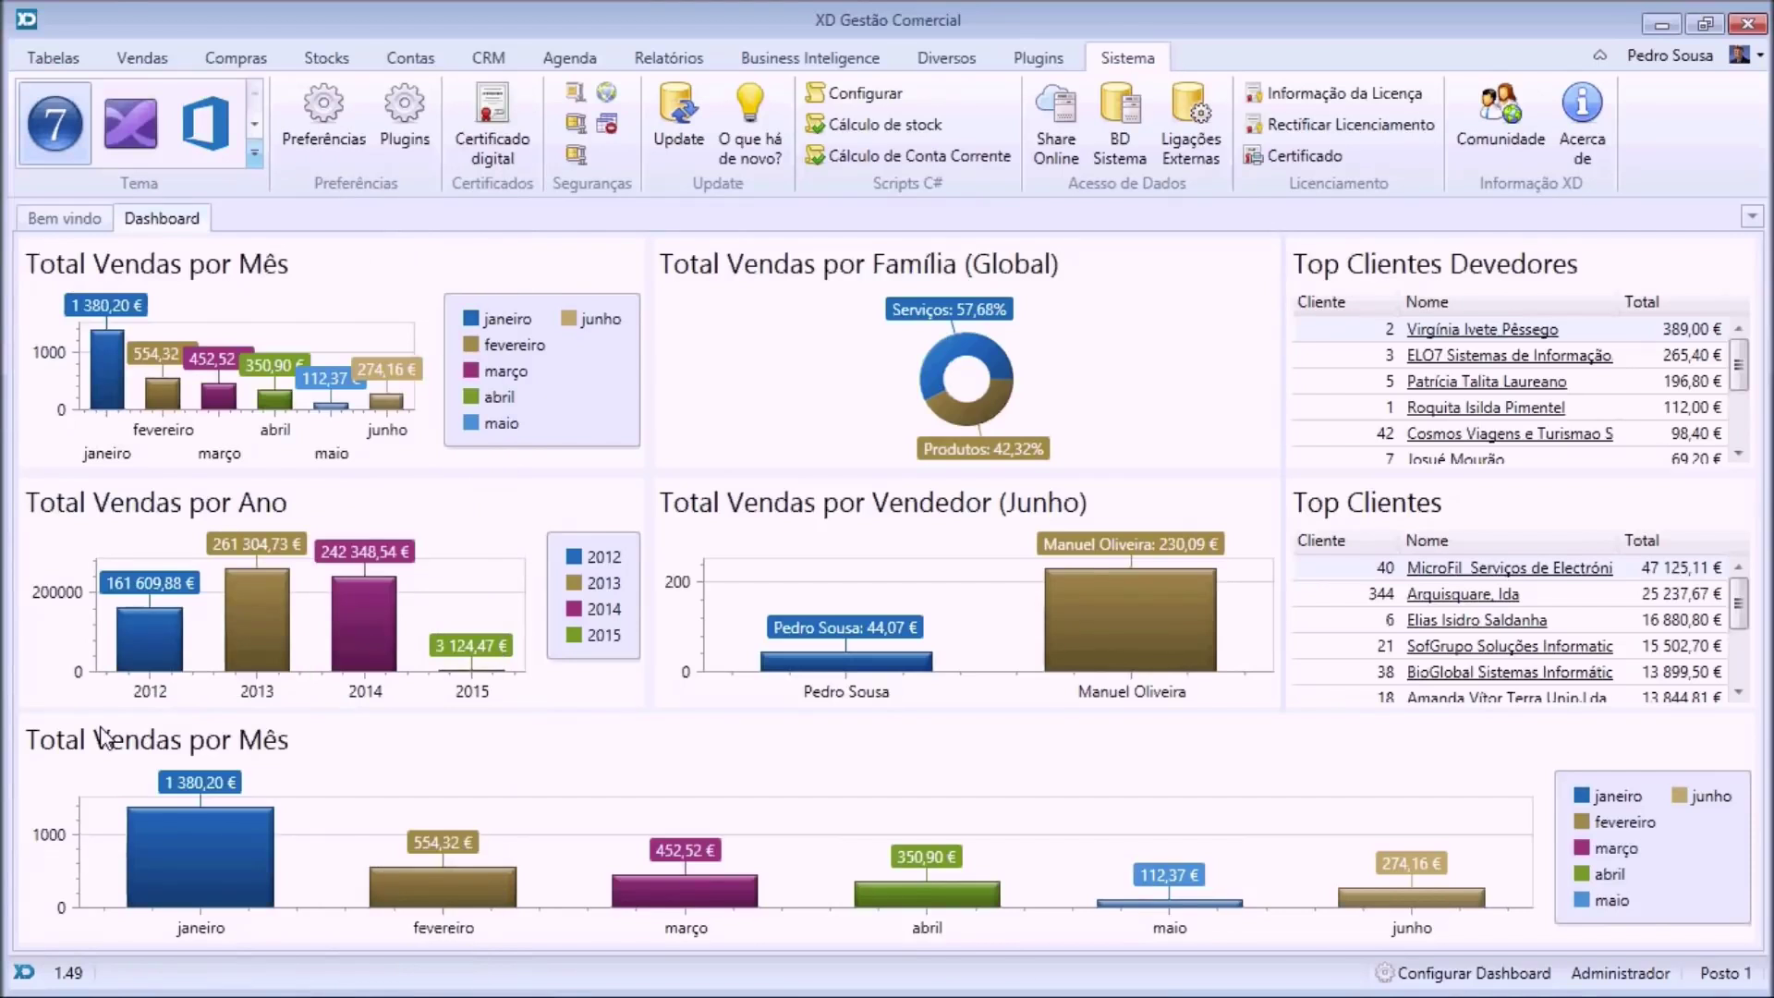